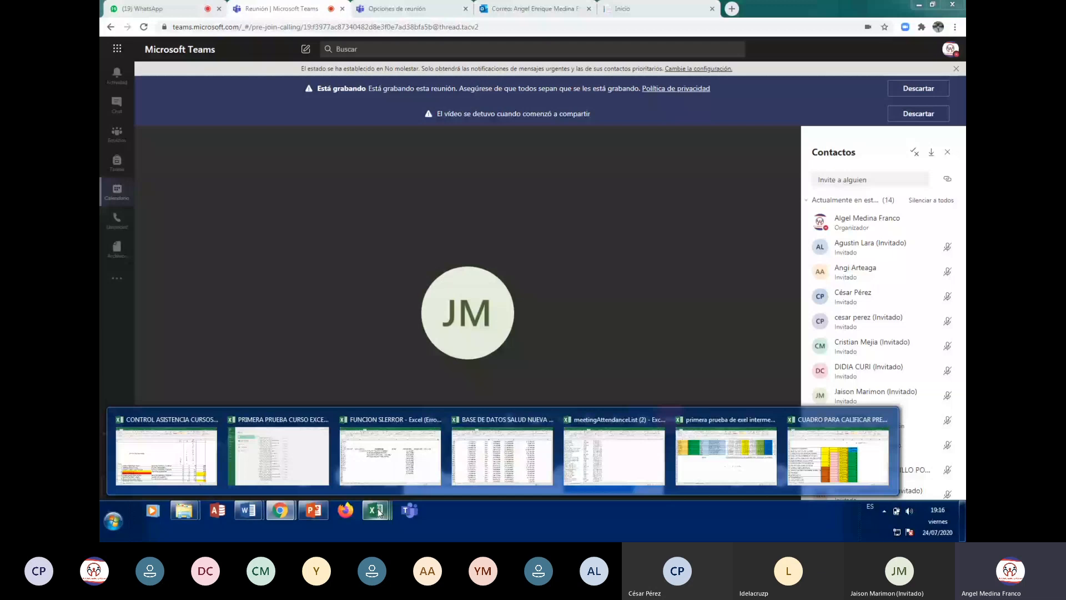
Switch from the Teams meeting view to the FUNCION SLERROR Excel workbook's thumbnail
click(391, 453)
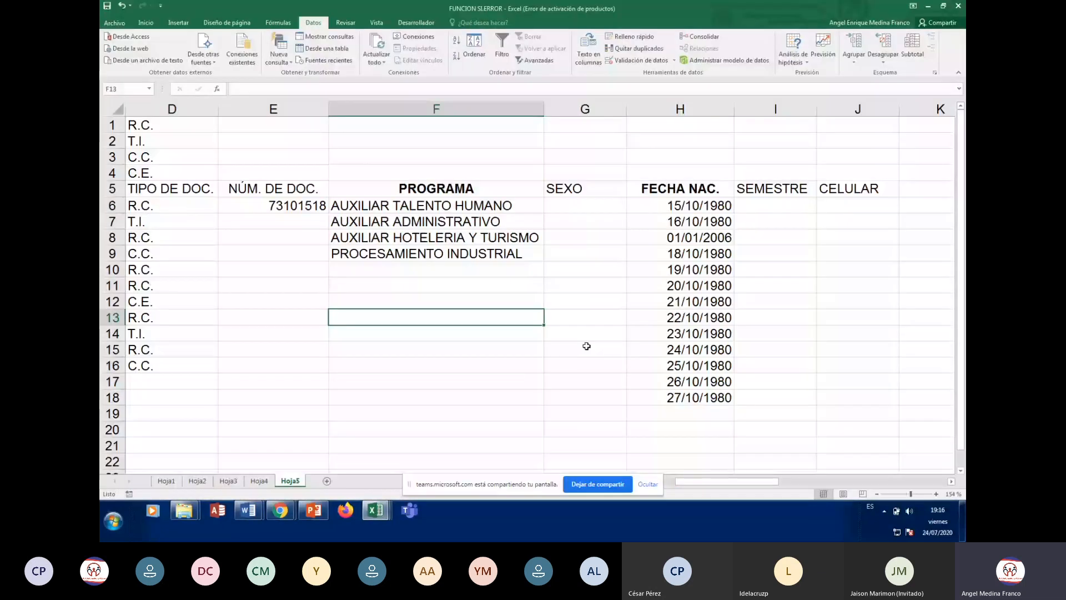
Clear the sample birth dates in H6:H19
click(586, 346)
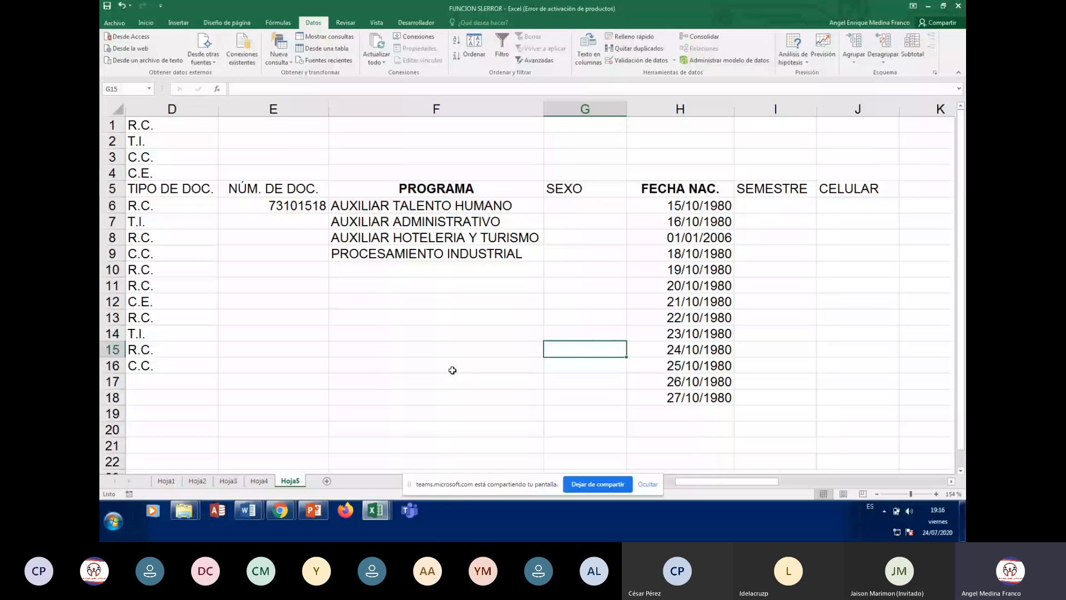
drag(713, 206, 704, 405)
key(Delete)
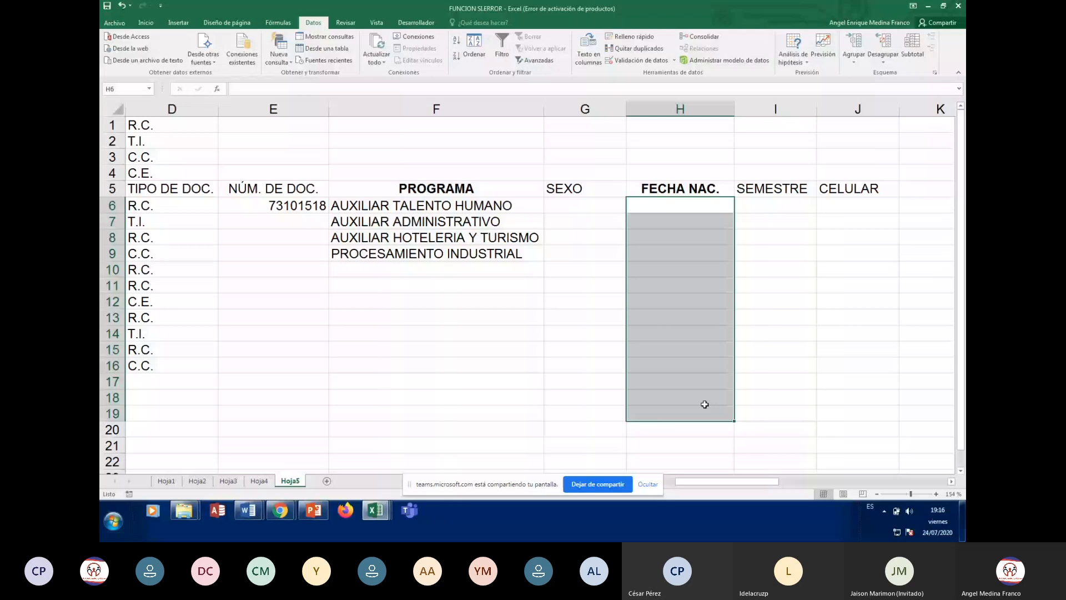
Clear the document numbers and programs in E6:F14, then select the document types D6:D17
click(398, 207)
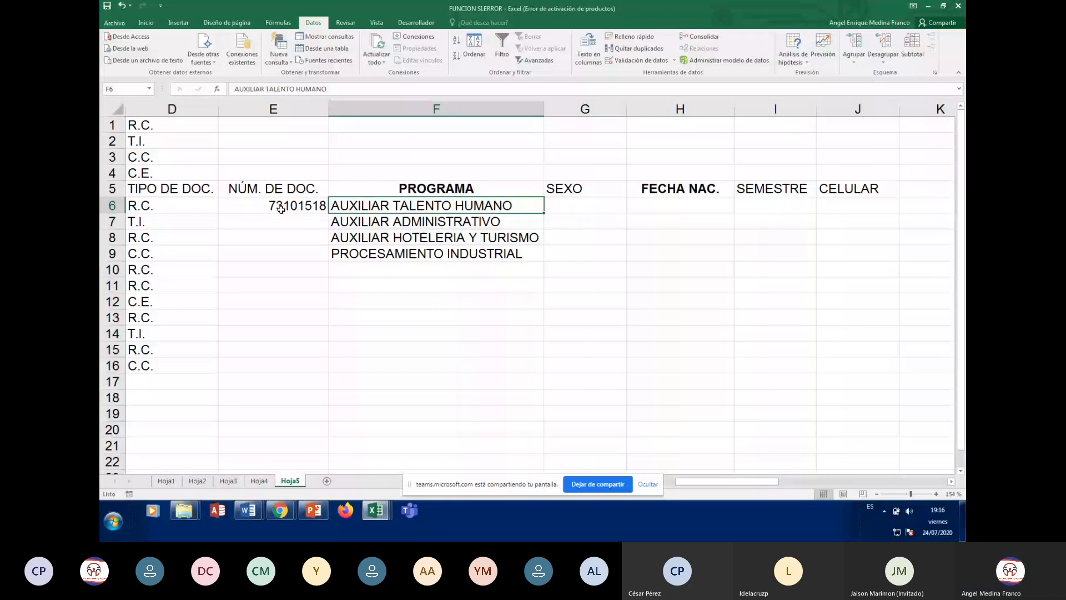
drag(281, 208, 535, 309)
key(Delete)
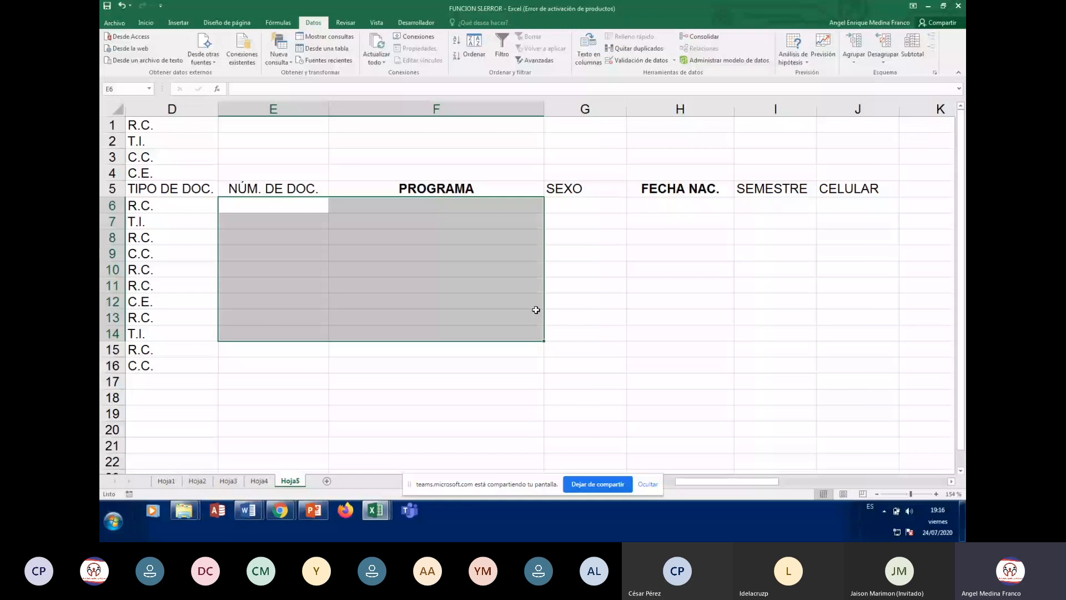
key(Left)
key(Left)
key(Left)
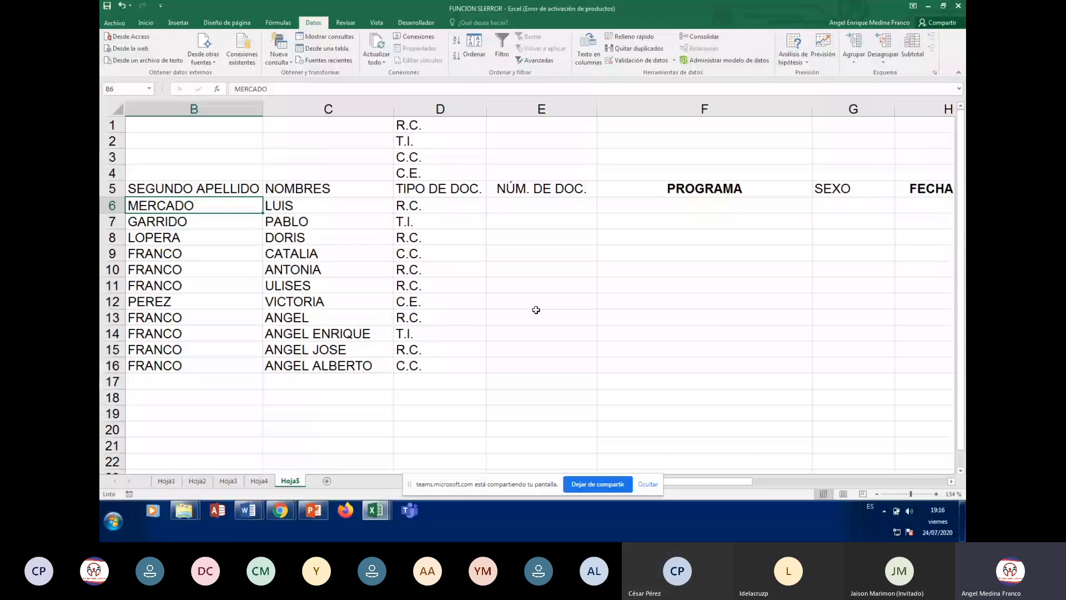
key(Left)
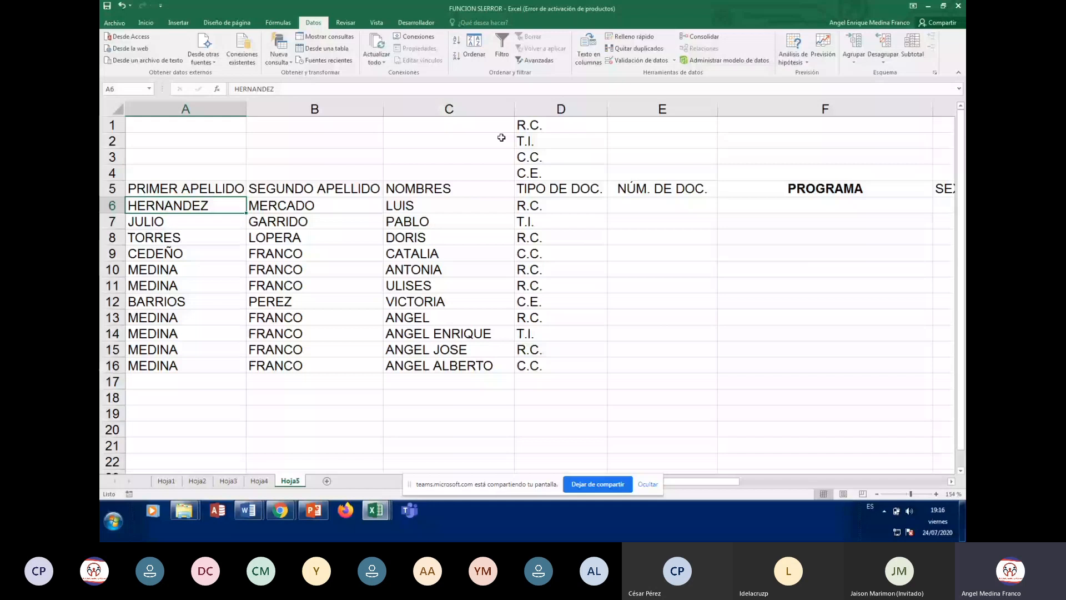
drag(547, 206, 555, 392)
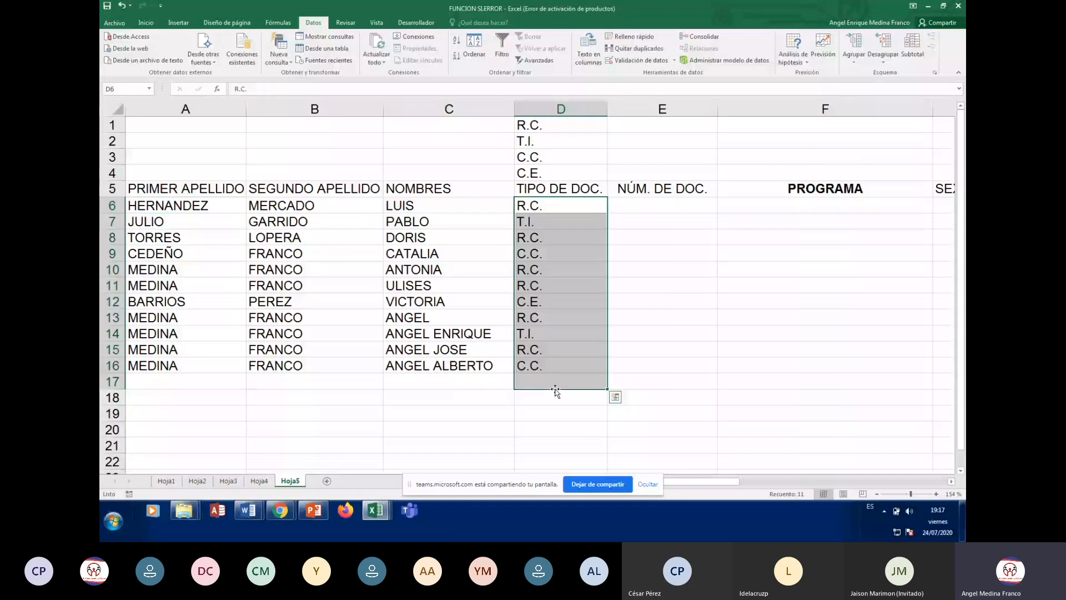
Clear the sample document types in D6:D17 and return to the TIPO DE DOC. column
key(ctrl+z)
key(Down)
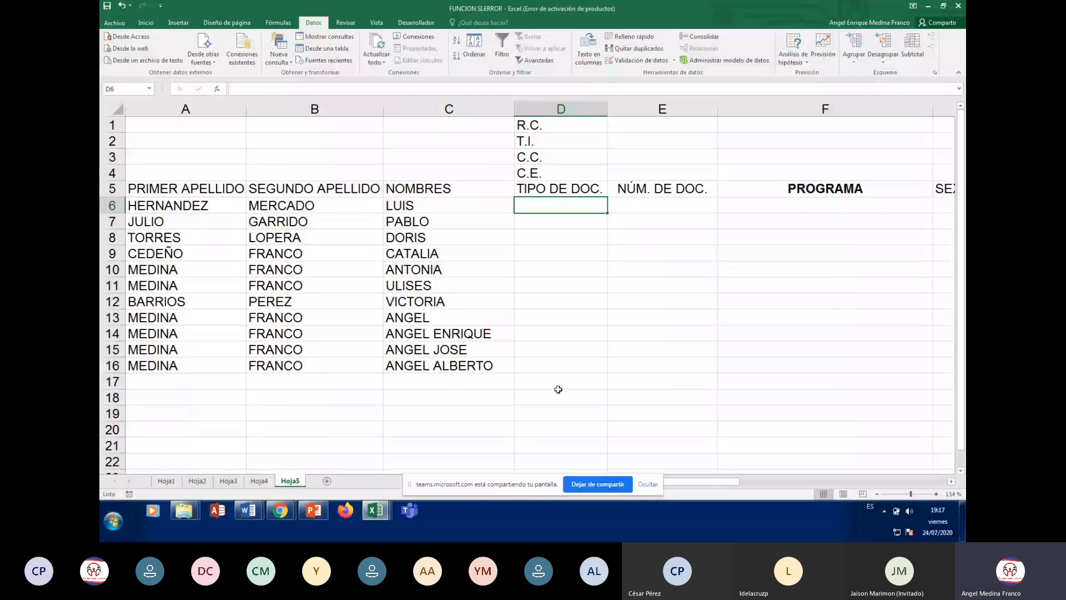
key(Home)
key(Down)
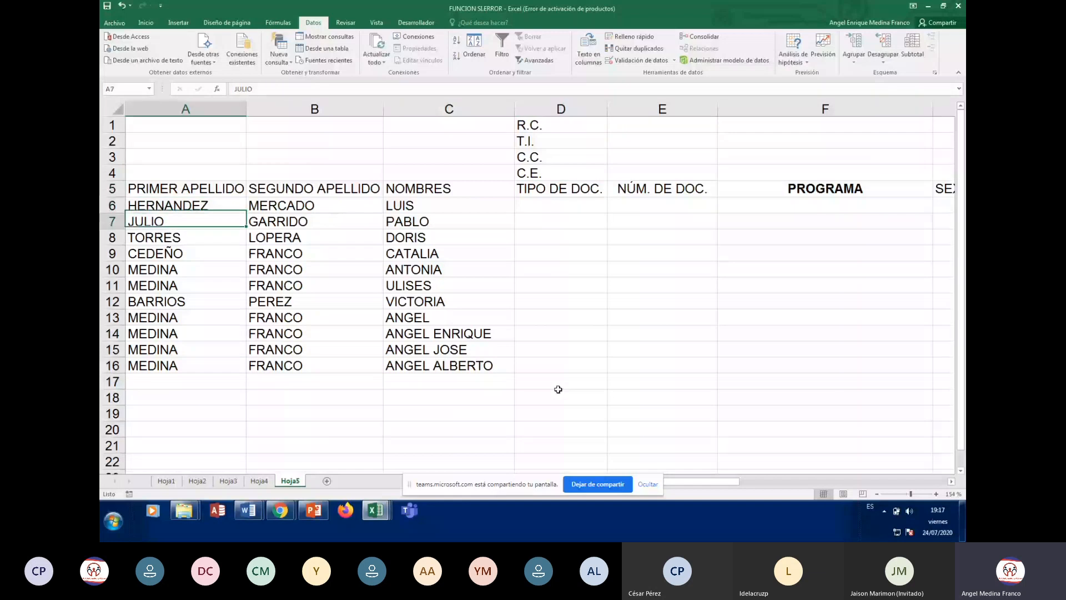
key(Down)
key(Down)
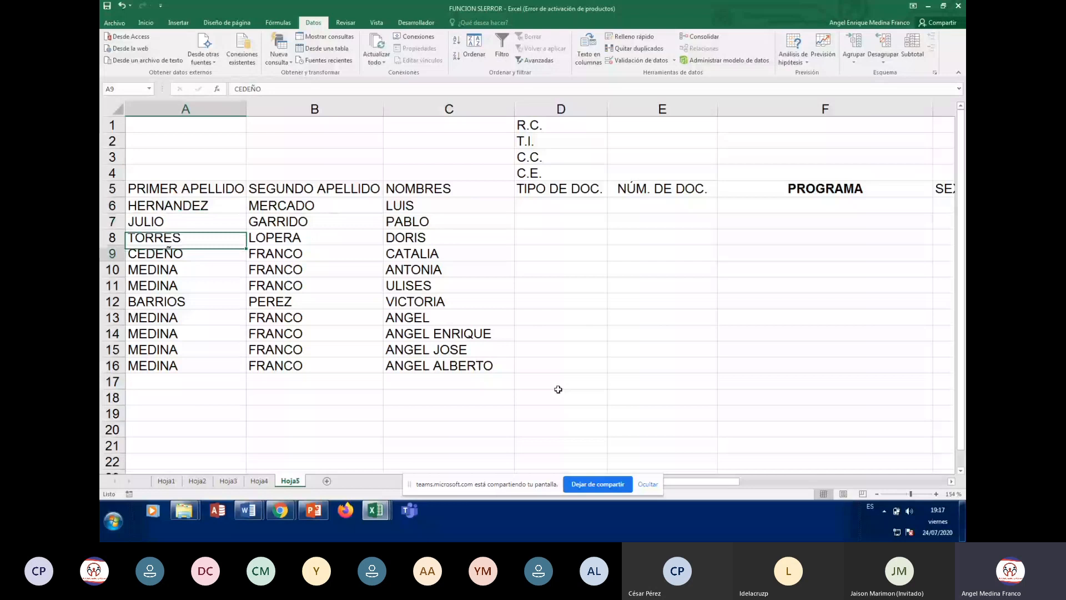
key(Up)
key(Up)
key(Up)
key(Up)
key(Right)
key(Right)
key(Right)
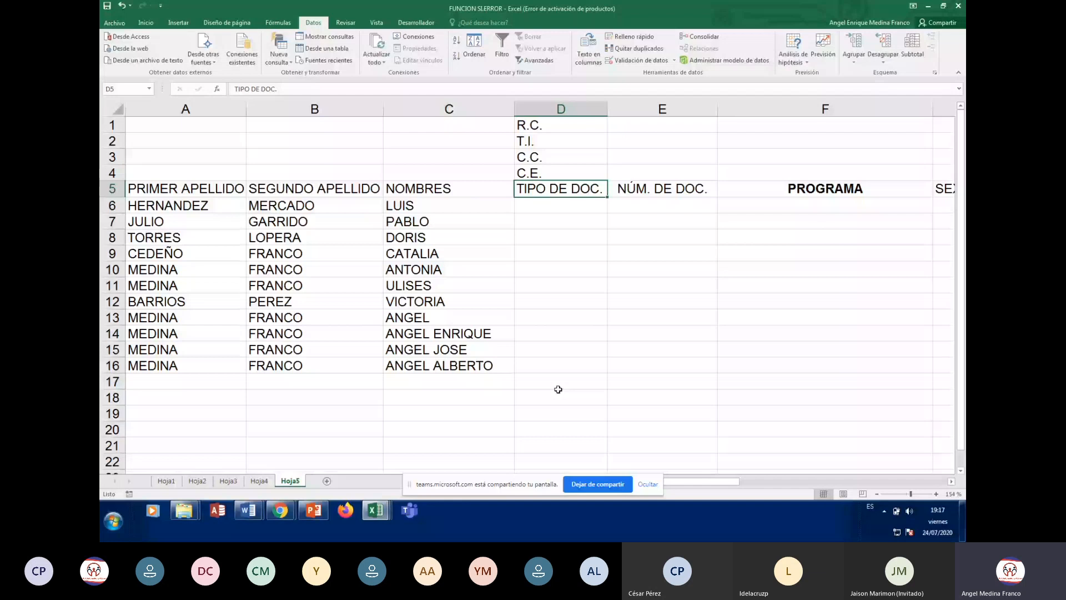
key(Up)
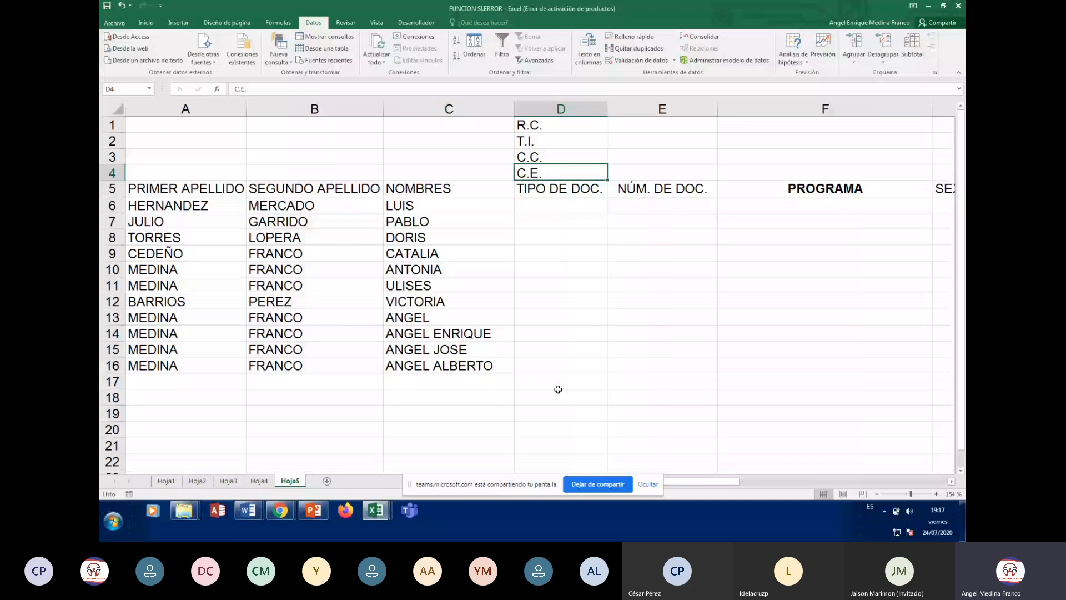
key(Up)
key(Up)
key(Up)
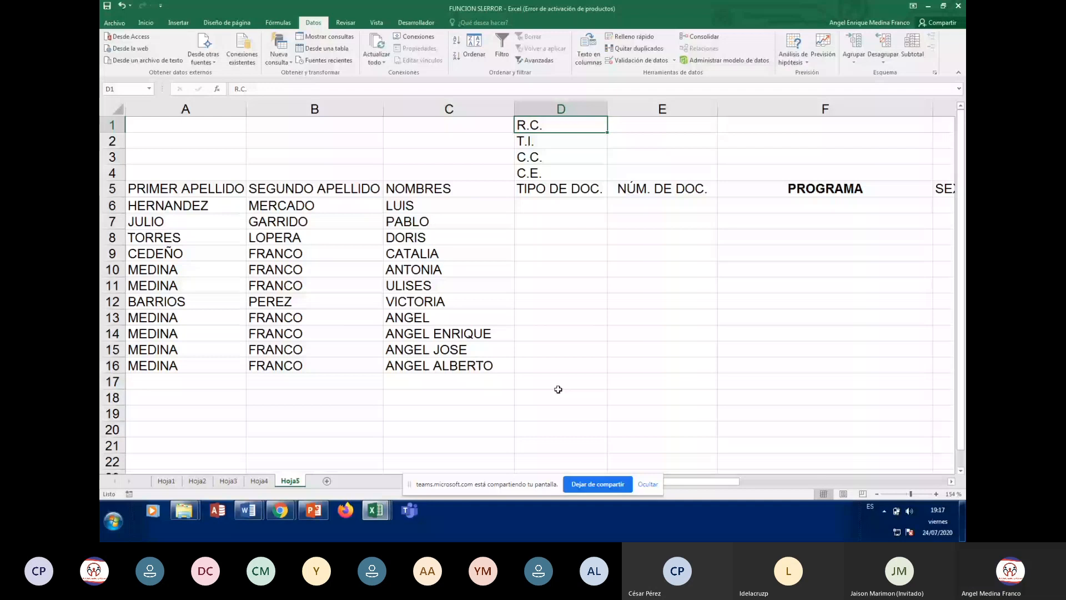
key(Down)
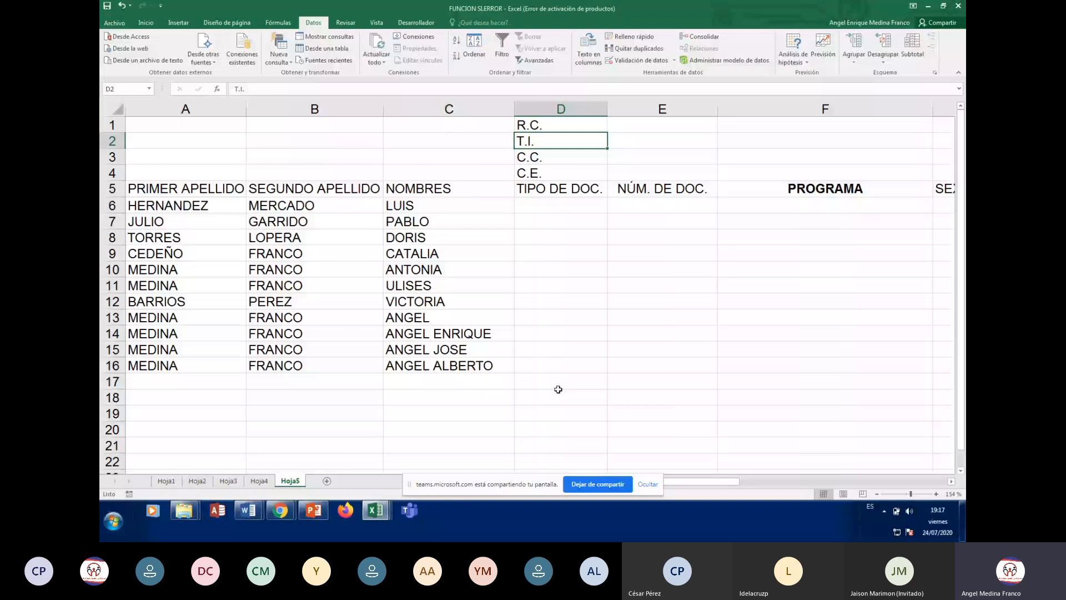
key(Down)
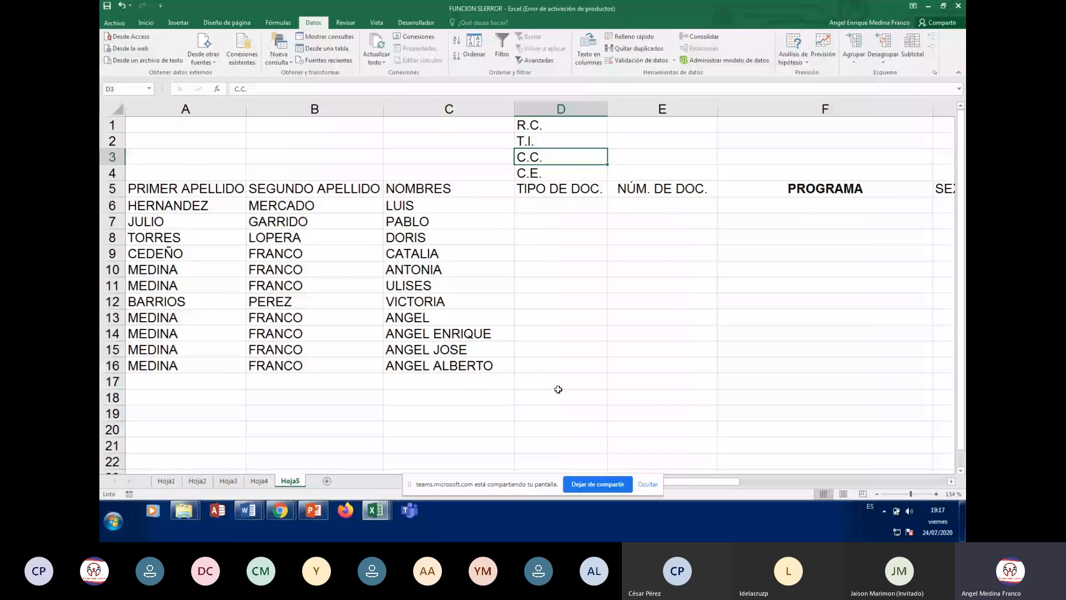
key(Down)
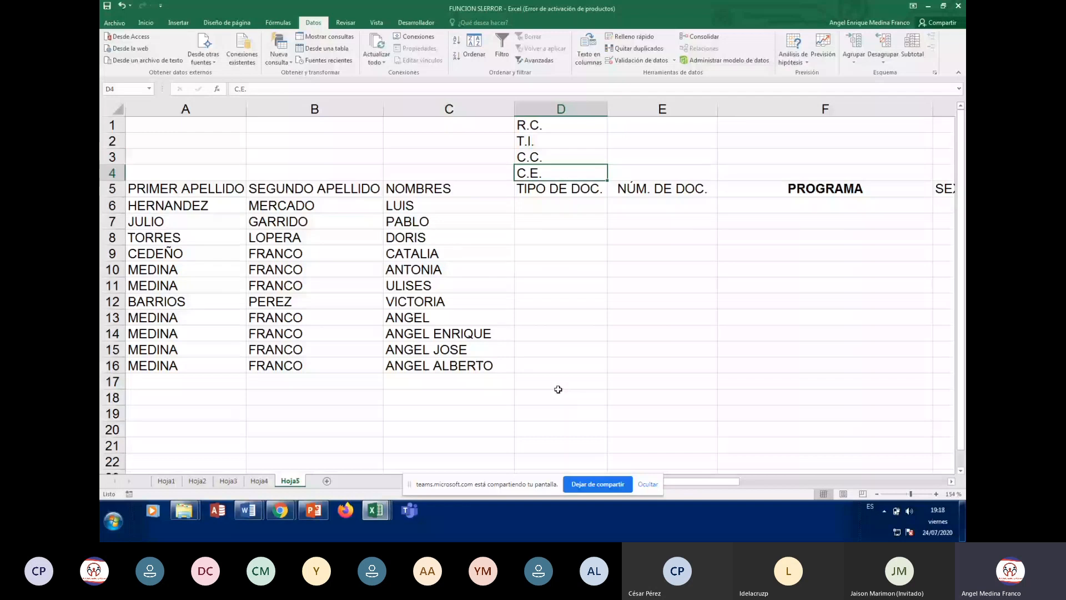
key(Down)
key(Down)
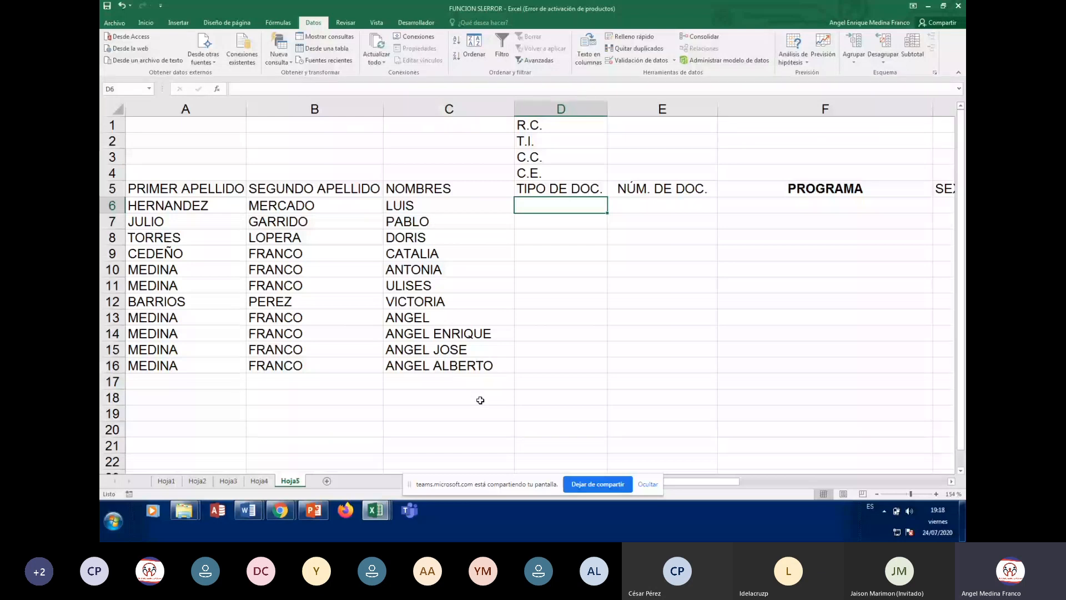
key(Up)
key(Up)
key(Up)
key(Up)
key(Down)
key(Down)
key(Down)
key(Down)
key(Down)
key(Down)
key(Down)
key(Up)
key(Up)
key(Up)
key(Up)
key(Up)
key(Up)
key(Up)
key(Up)
key(Down)
key(Down)
key(Down)
key(Down)
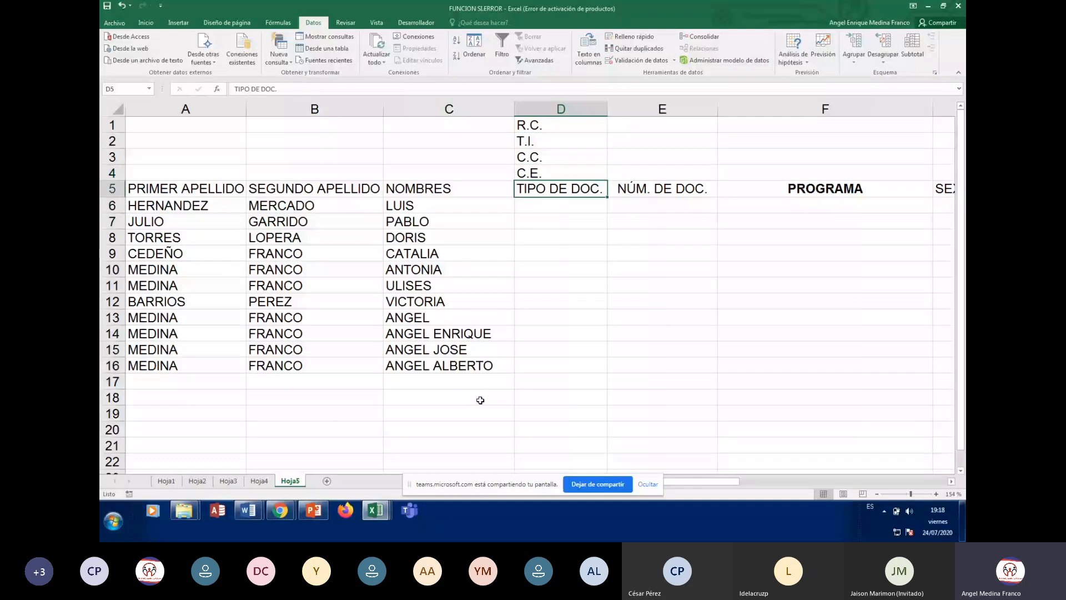
key(Down)
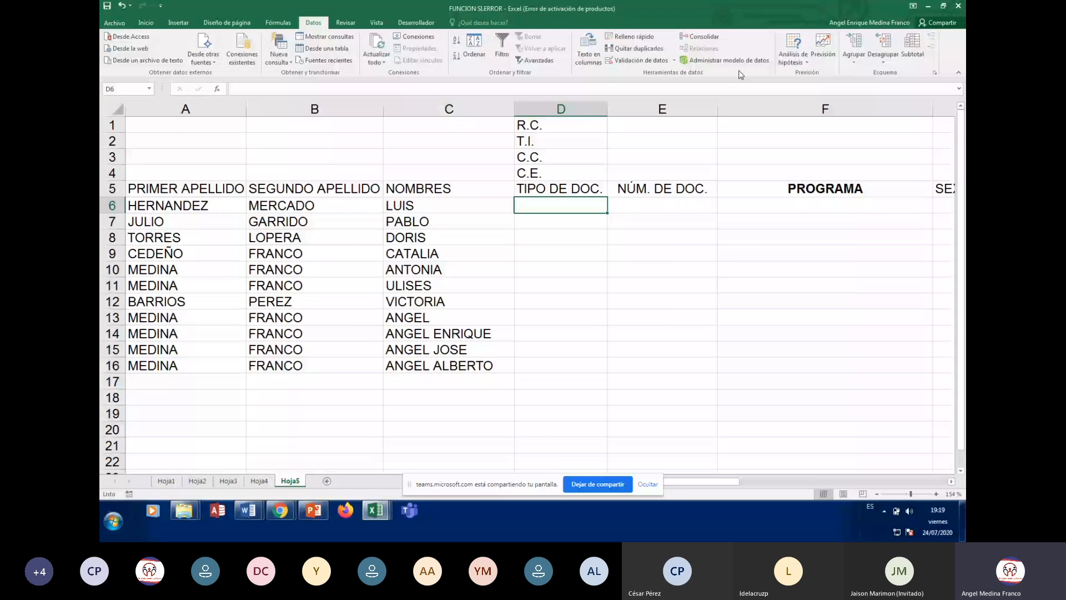
Open Validación de datos for D6, move it beside the register, and review its three tabs
click(636, 62)
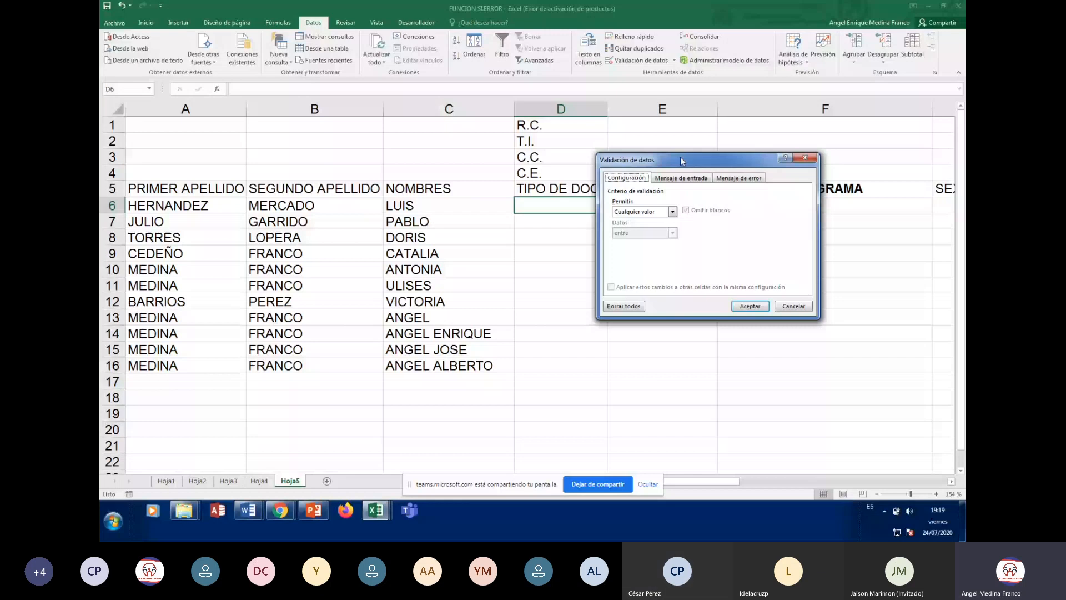
drag(681, 160, 759, 237)
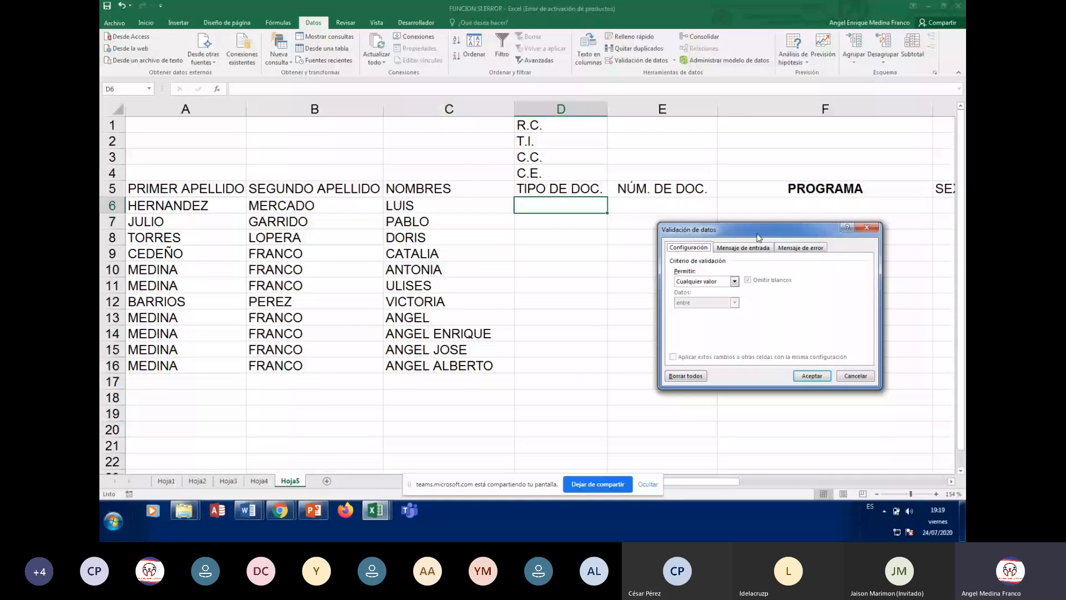
drag(756, 234, 775, 221)
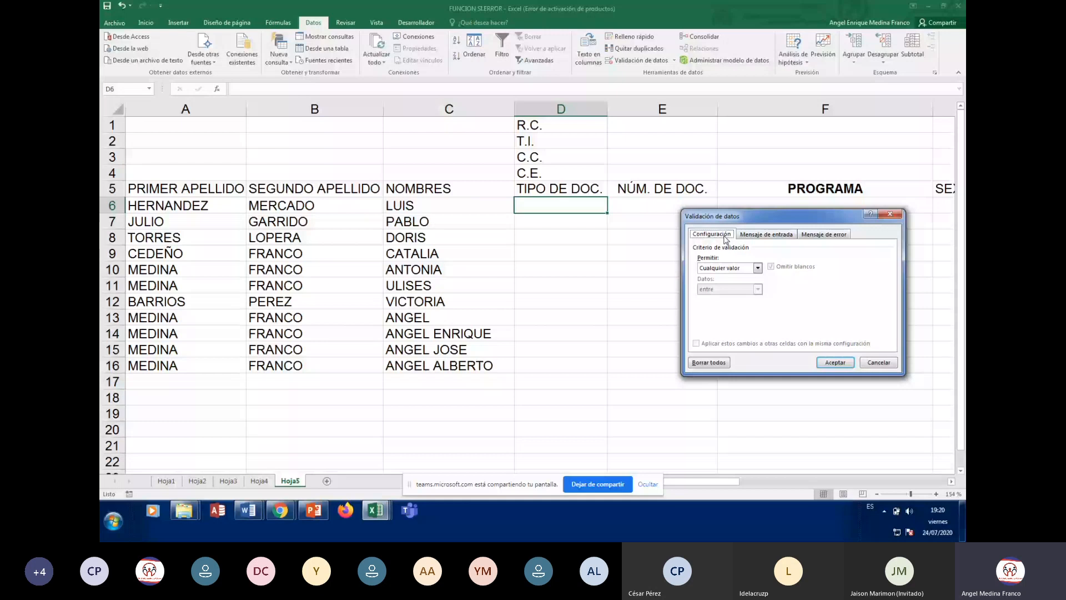
click(770, 234)
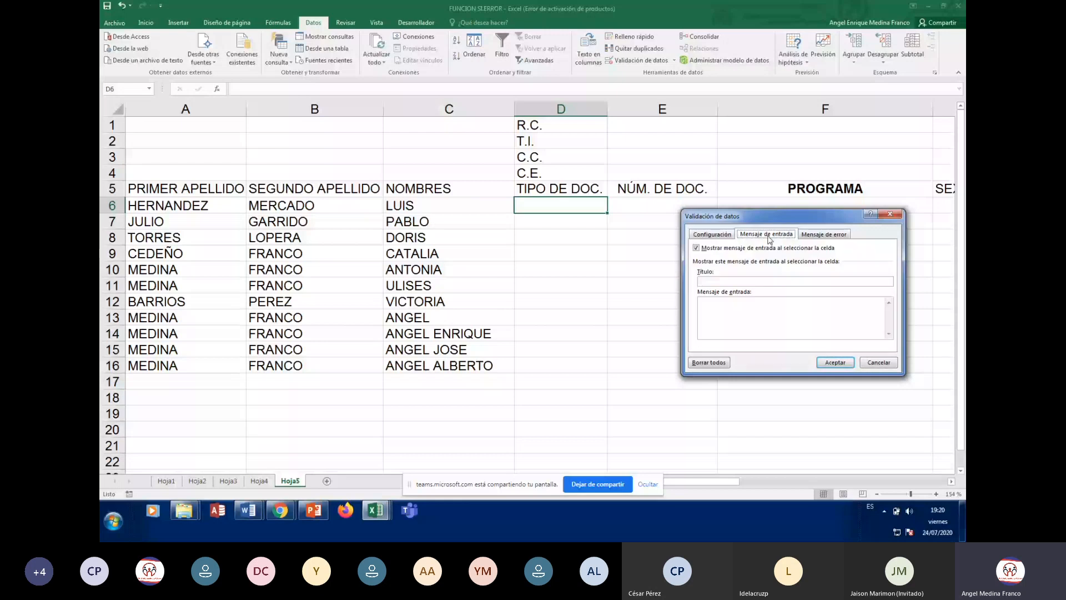
click(823, 235)
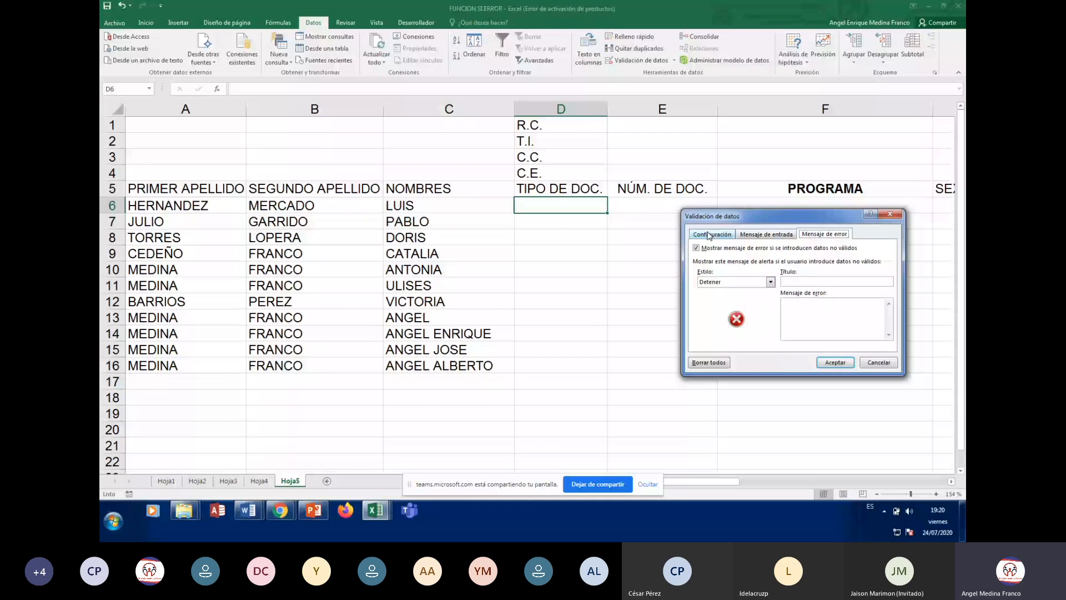
click(710, 234)
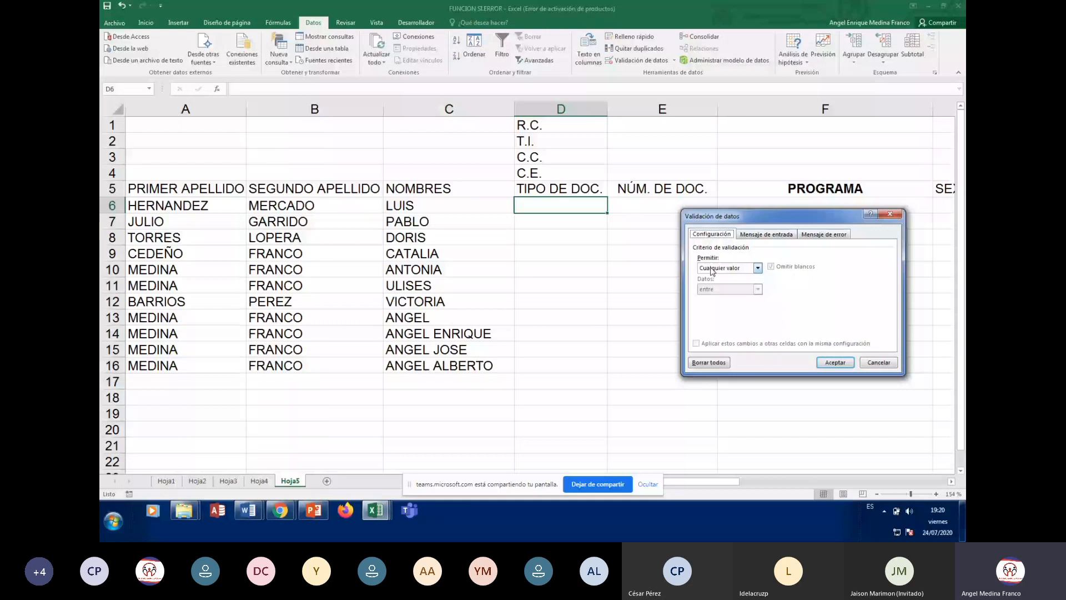
Set D6's allowed data to Lista, keeping blanks ignored and the in-cell dropdown on
click(758, 269)
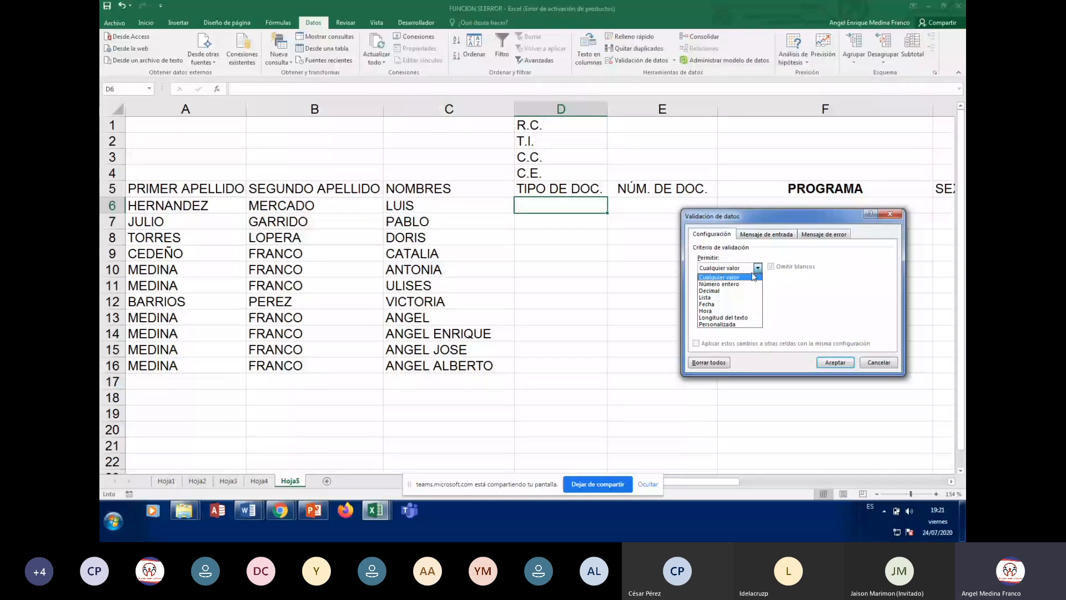
click(710, 299)
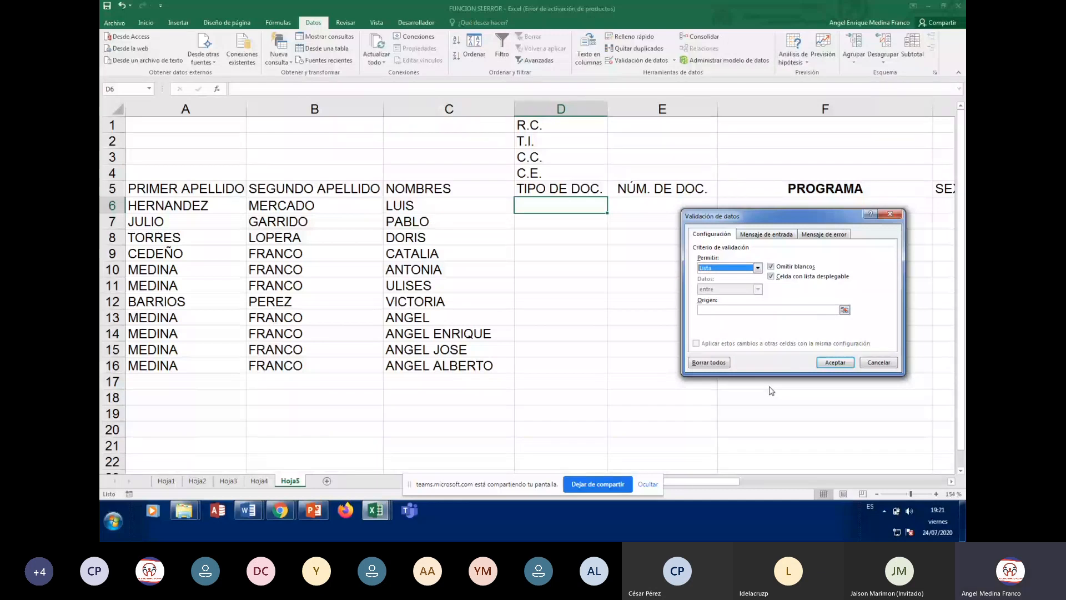
click(708, 309)
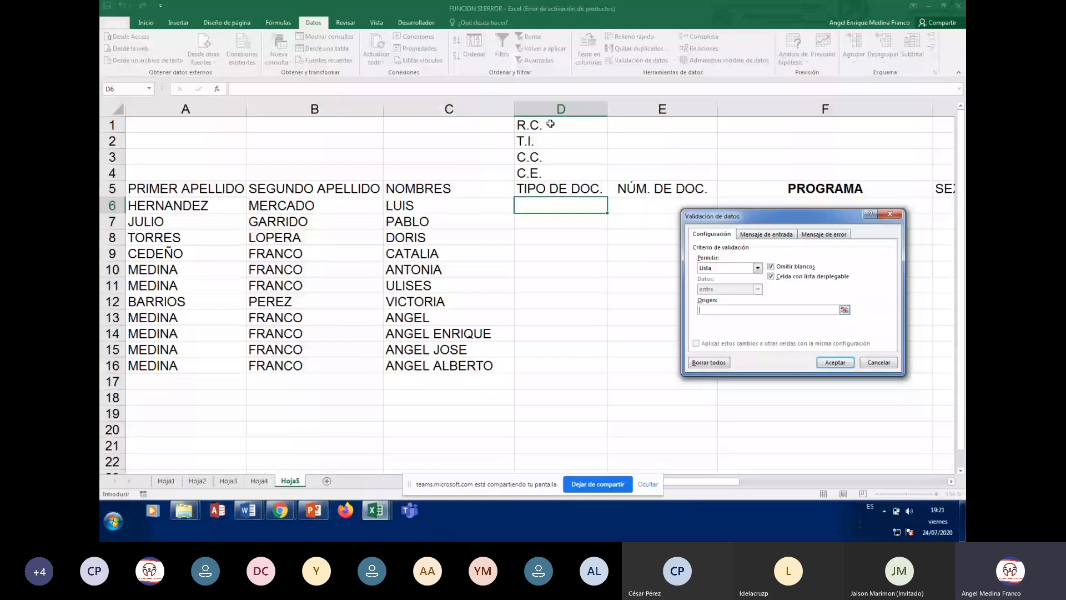
Use D1:D4 as the list source and enable Show input message
drag(550, 123, 555, 166)
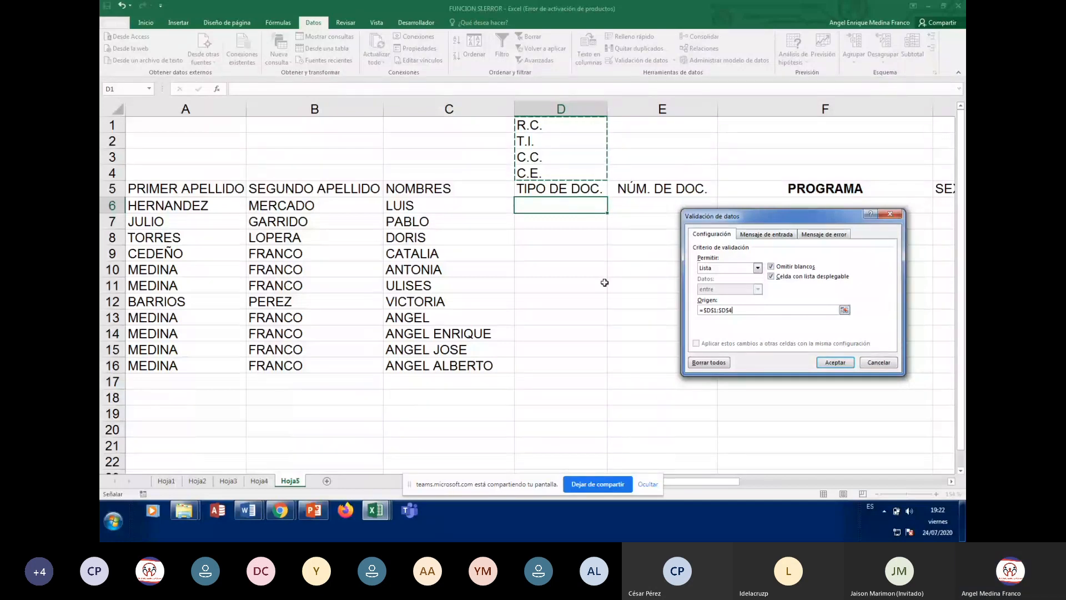
click(772, 234)
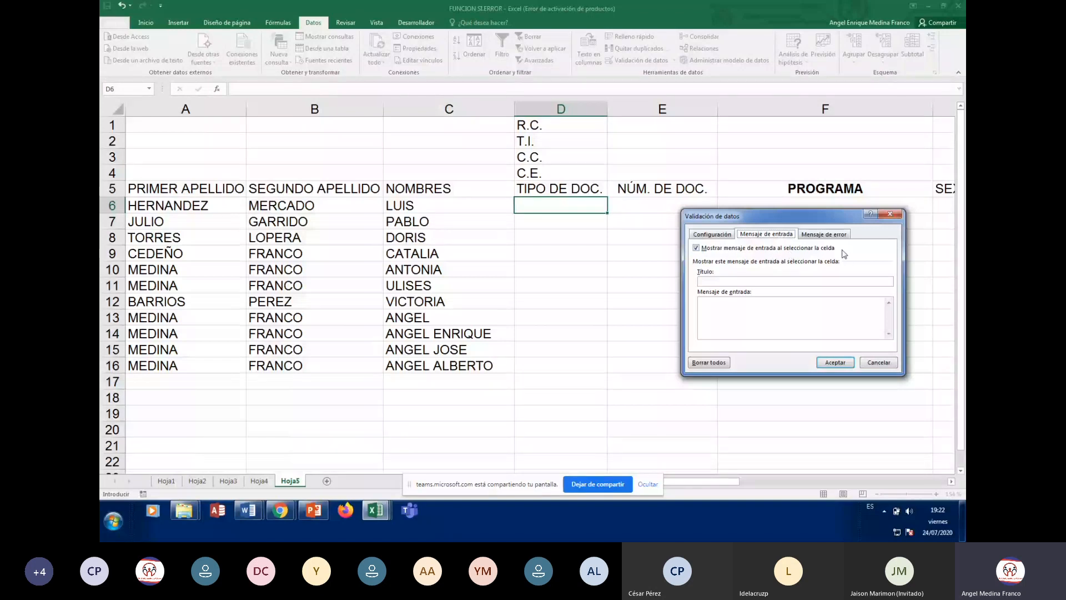
click(697, 248)
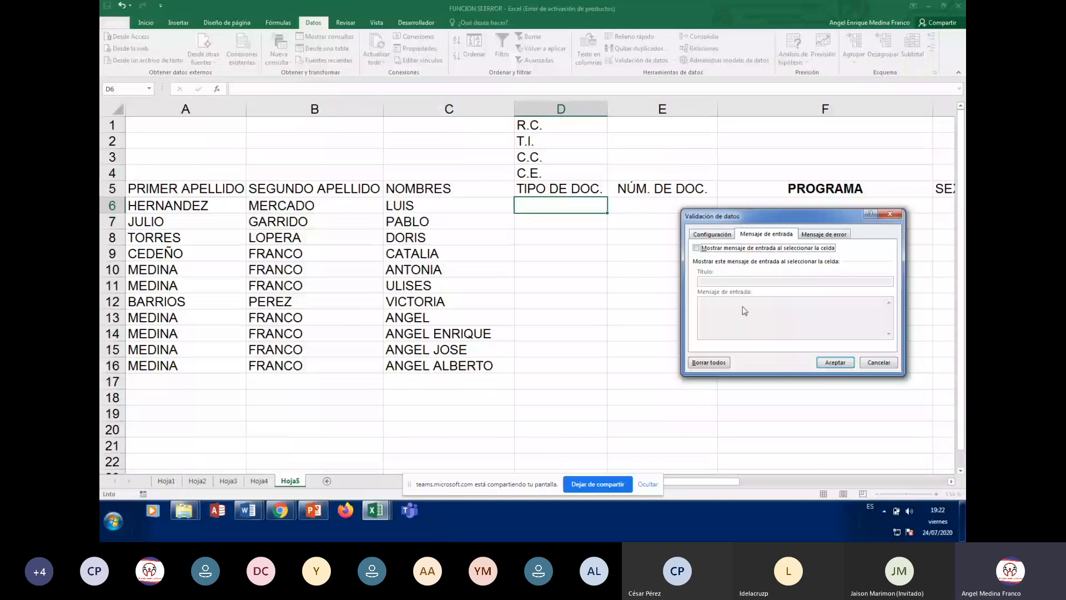
click(698, 249)
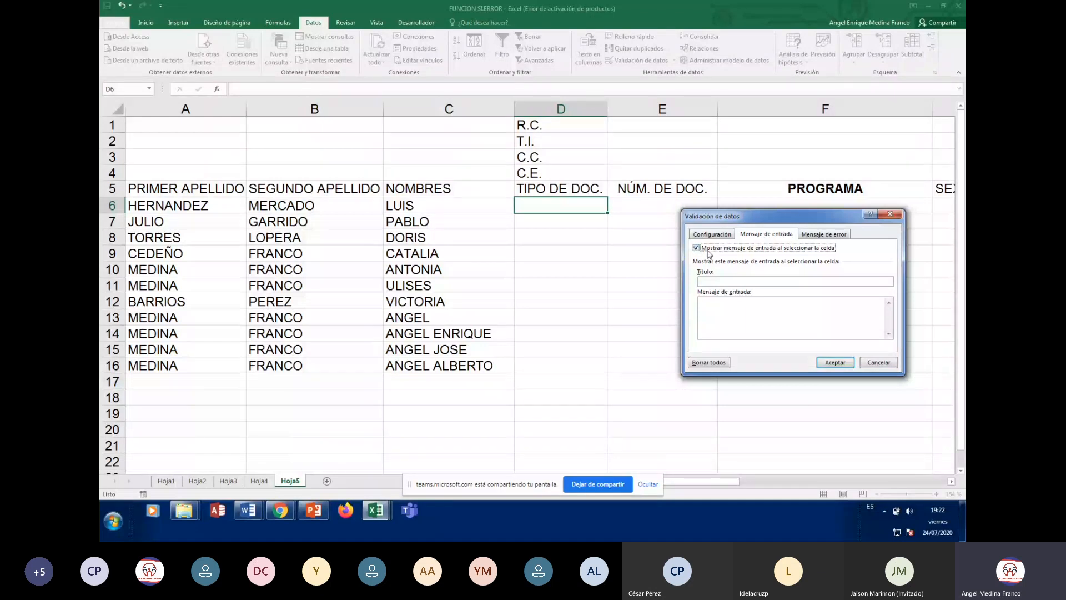
Enter input message title 'TIPO DE DOCUMENTO.' and message 'INGRESE EL TIPO DE DOCUMENTO.'
click(716, 280)
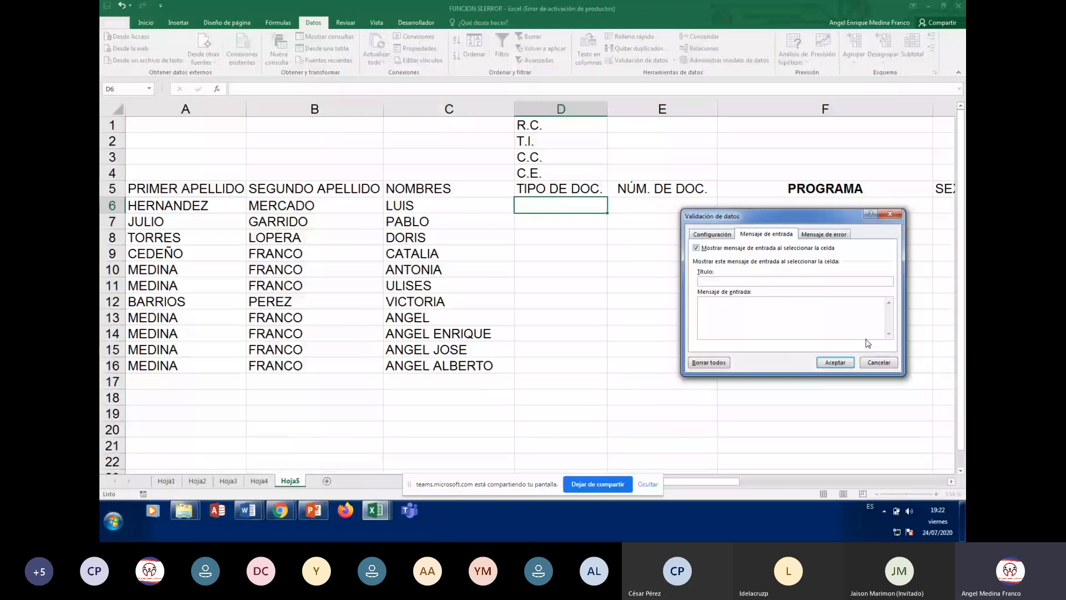
text(tiPO DE DOCUMENTO.)
click(718, 309)
text(INGRESE EL TIPO D)
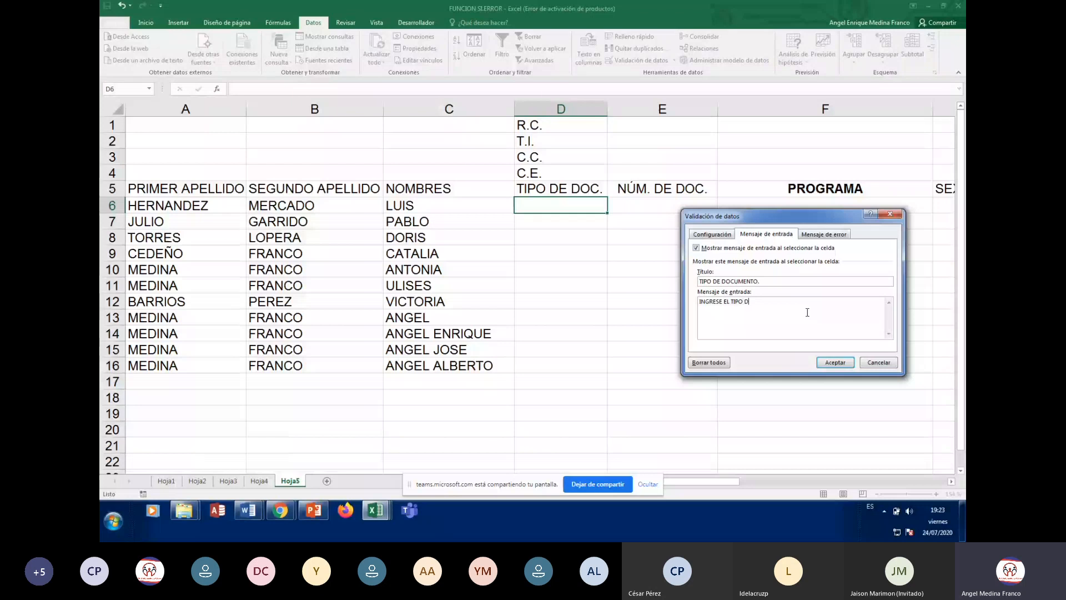
text(E DOCUMENTO.)
Keep the error alert enabled and set its style to Información after trying Advertencia and Detener
click(833, 234)
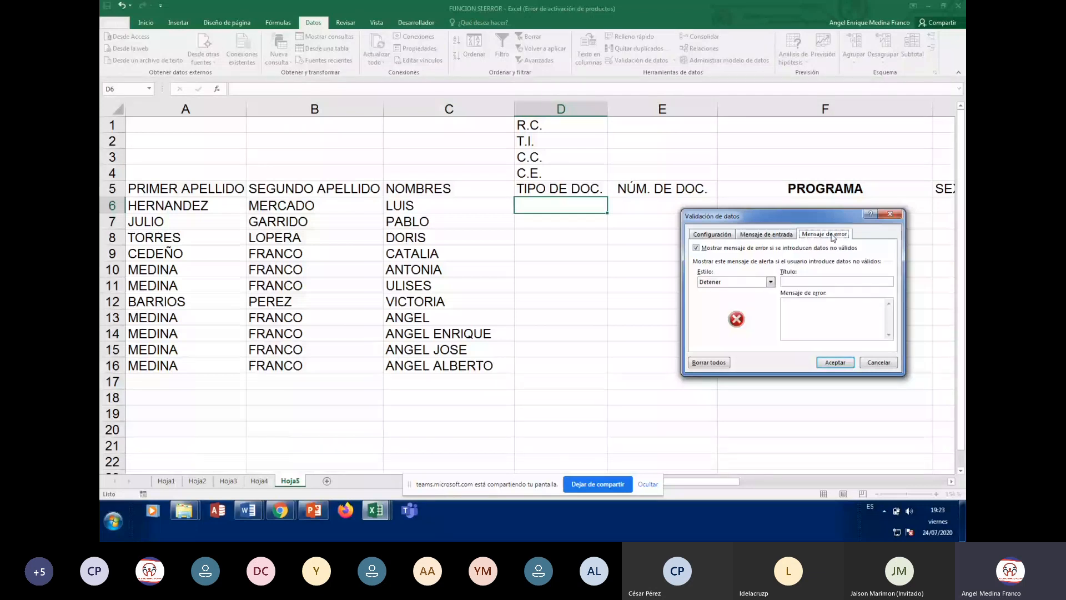
click(697, 248)
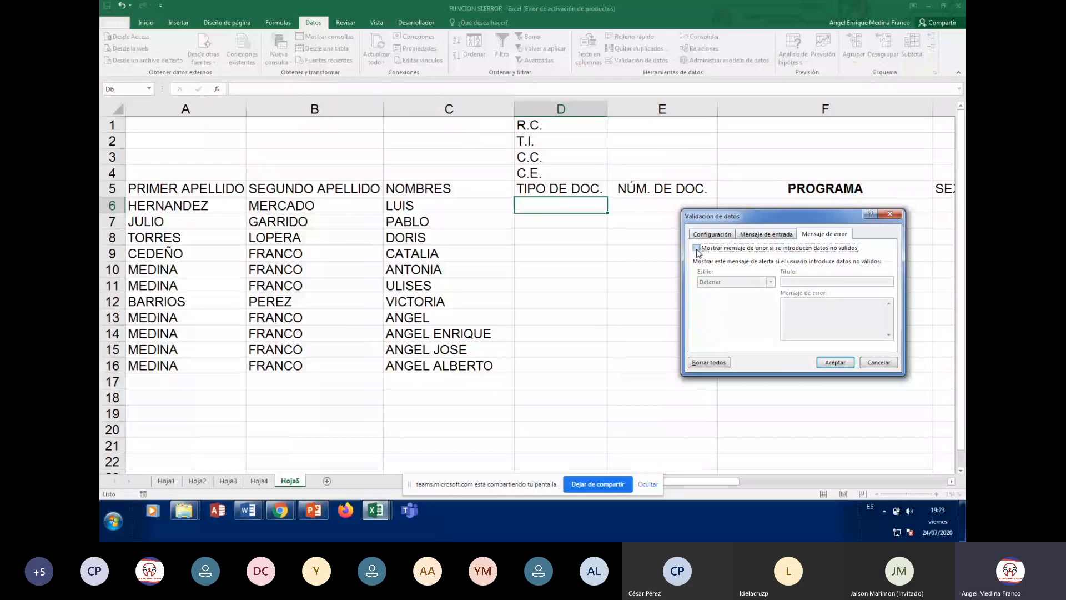
click(697, 249)
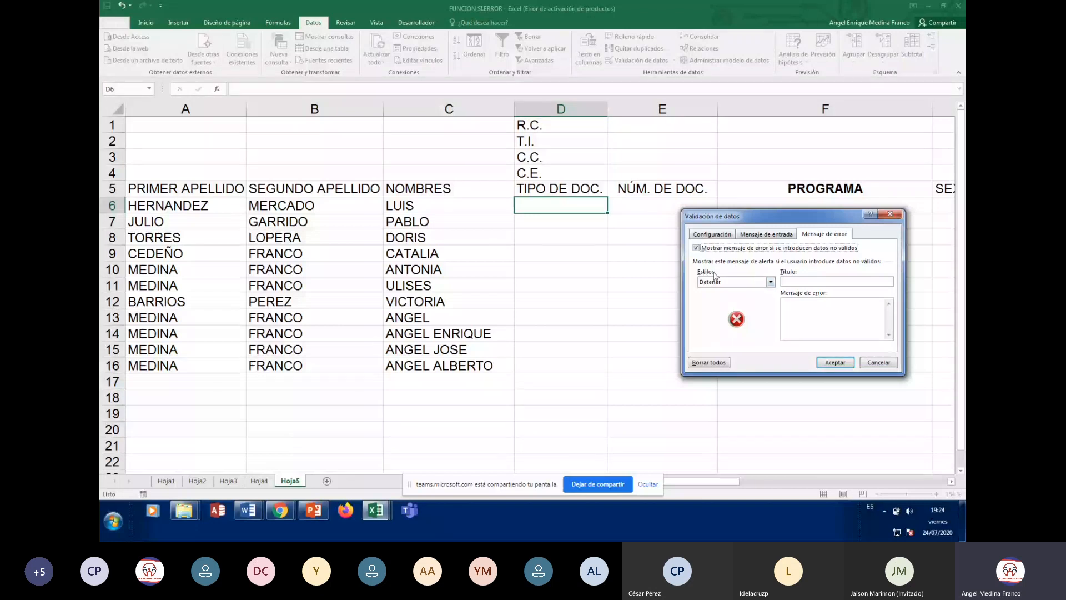
click(770, 283)
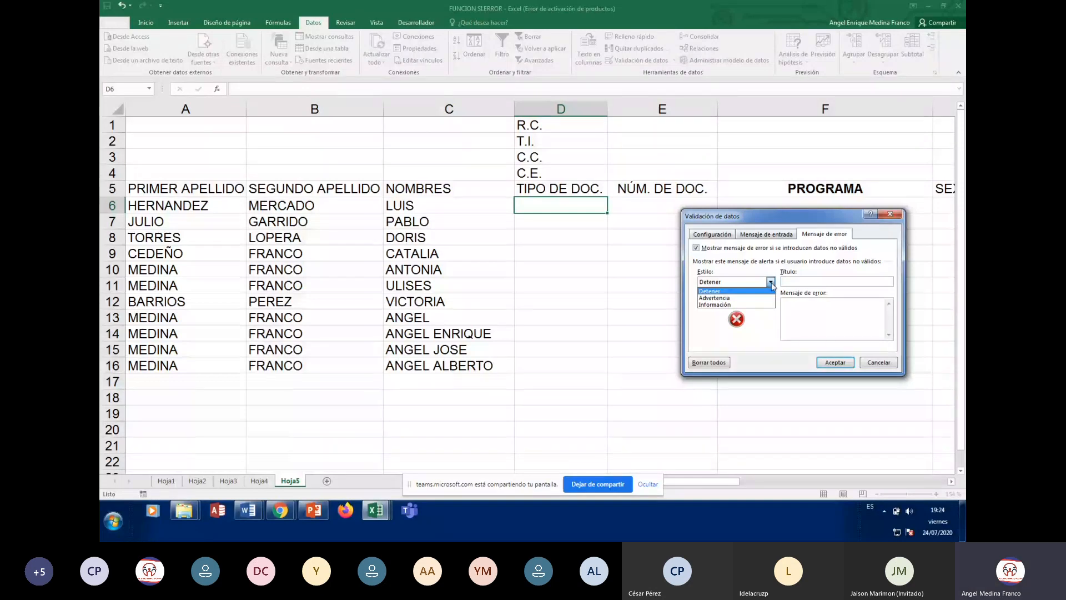
click(704, 305)
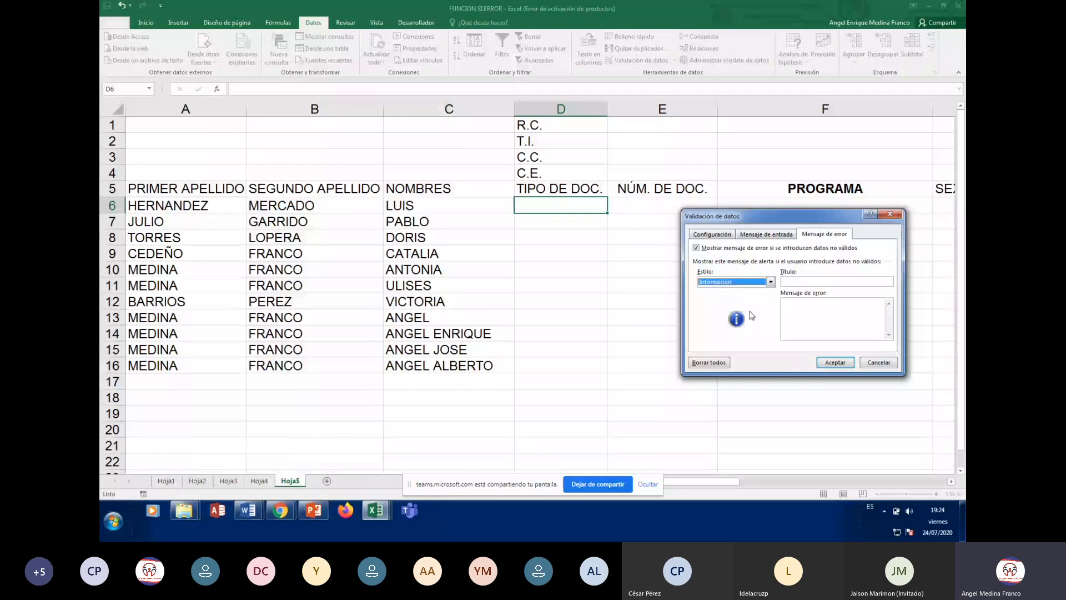
click(760, 282)
click(737, 298)
click(771, 283)
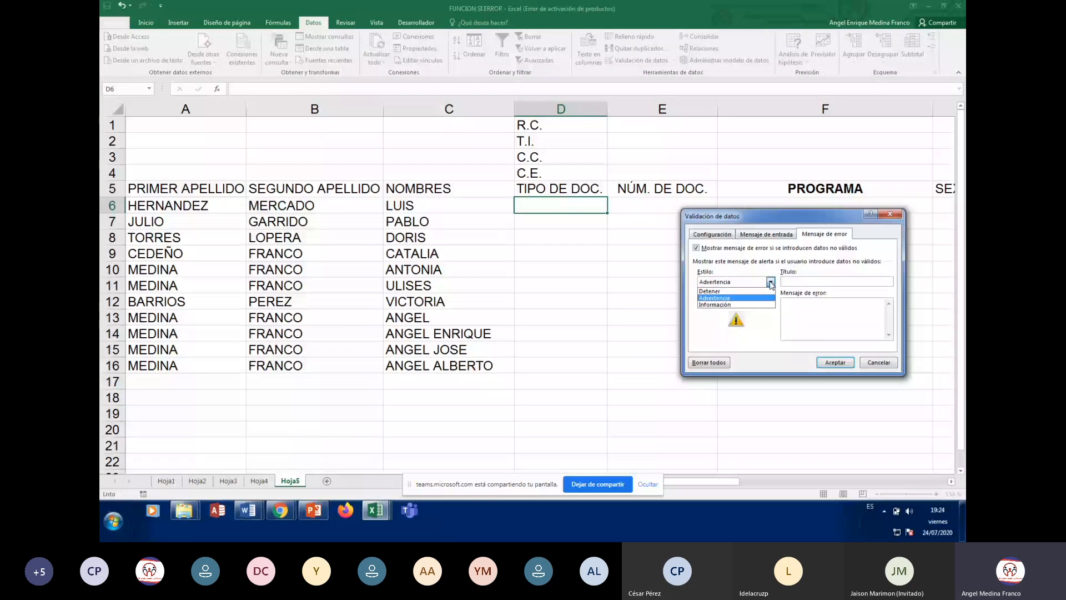
click(713, 290)
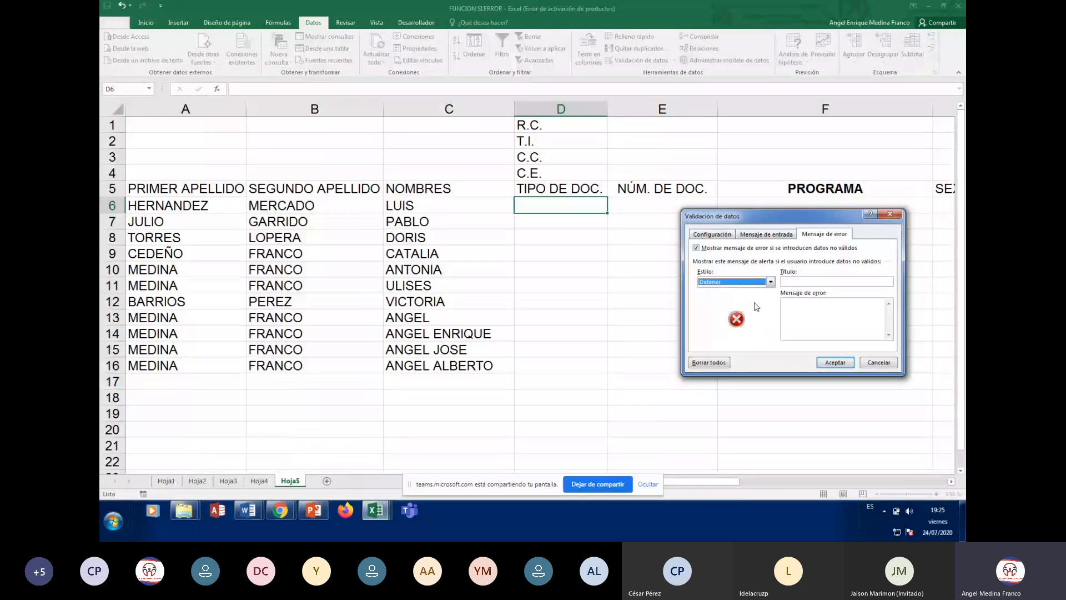
click(770, 282)
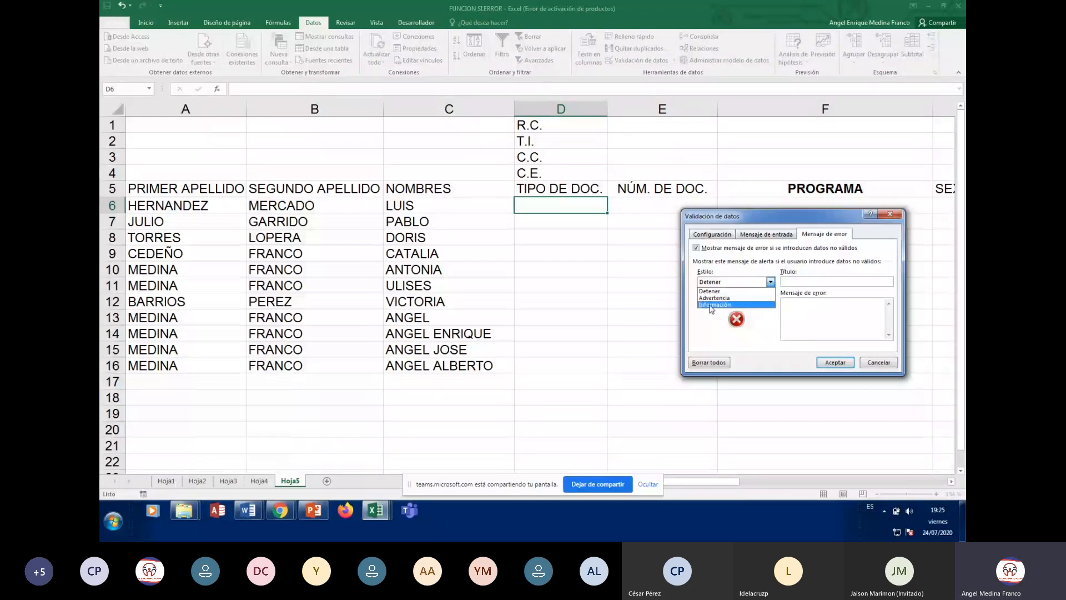
click(716, 304)
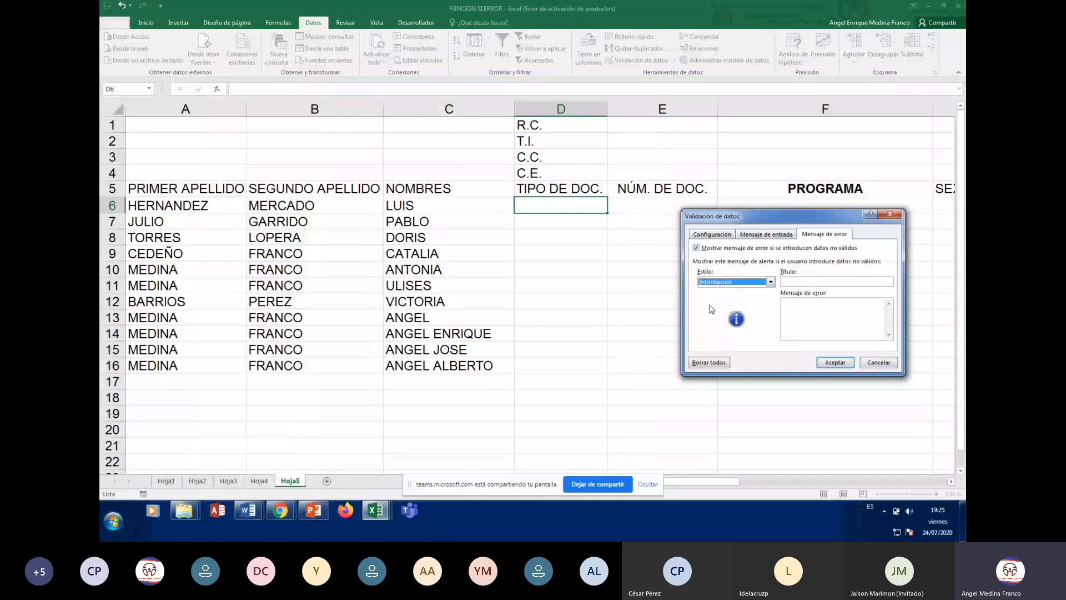
Enter error title 'ERROR EN TIPO DE DOCUMENTO.' and message 'TIPO DE DOCUMENTO NO VÁLIDO, POR FAVOR'
click(830, 281)
text(ERROR EN TIPO DE D)
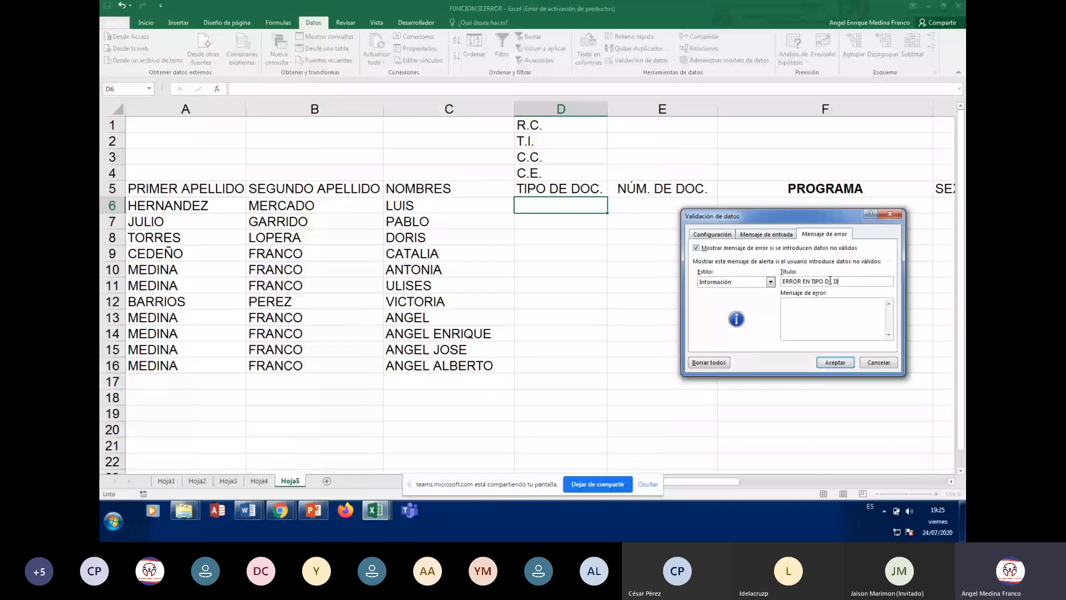
text(OCUMENTO.)
click(809, 312)
text(TIPO DE DOCUMENTO NO)
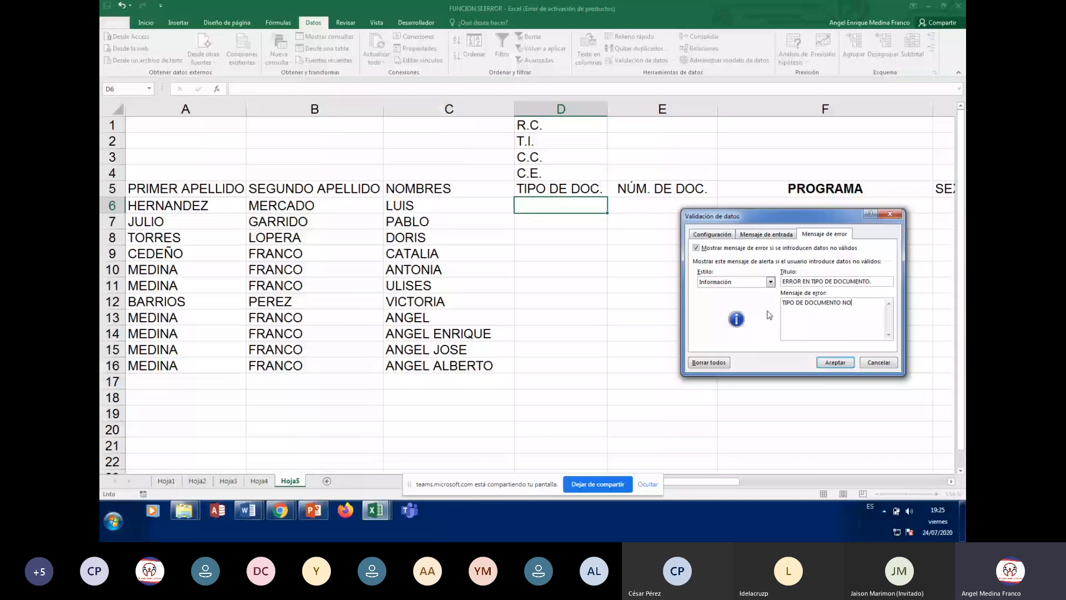
text( VÁLIDO, POR FAVOR REVISE.)
Review the Configuración, Mensaje de entrada and Mensaje de error tabs, ending on Configuración
click(700, 234)
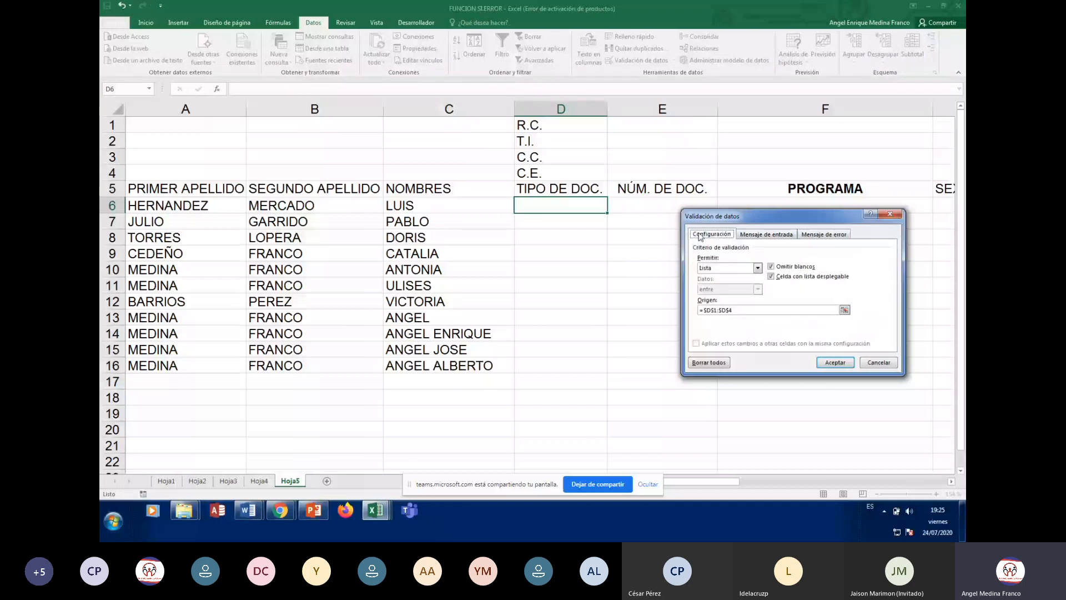
click(755, 234)
click(821, 234)
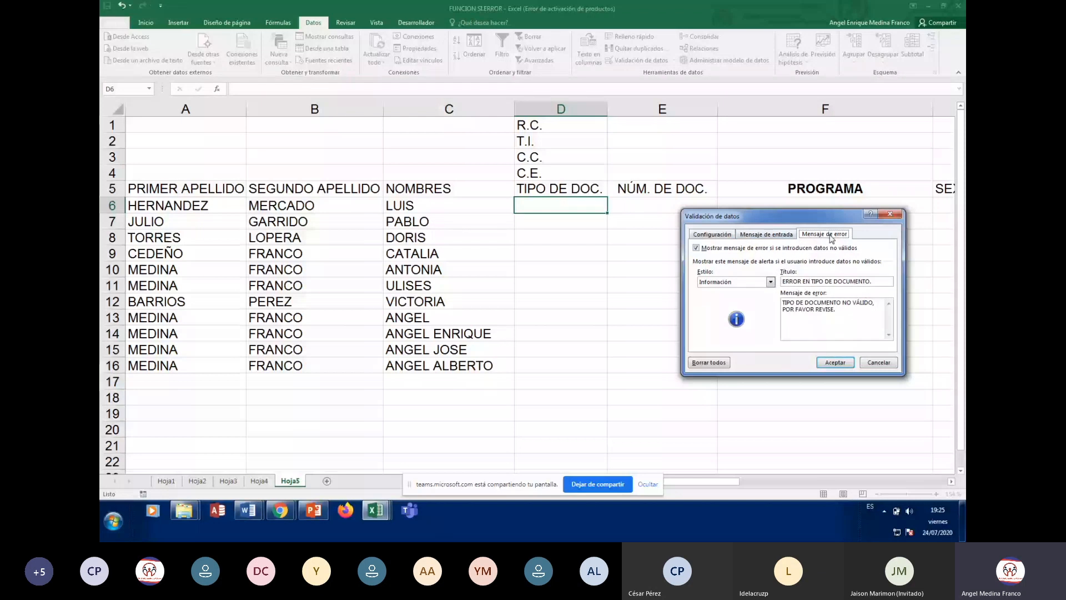
click(713, 234)
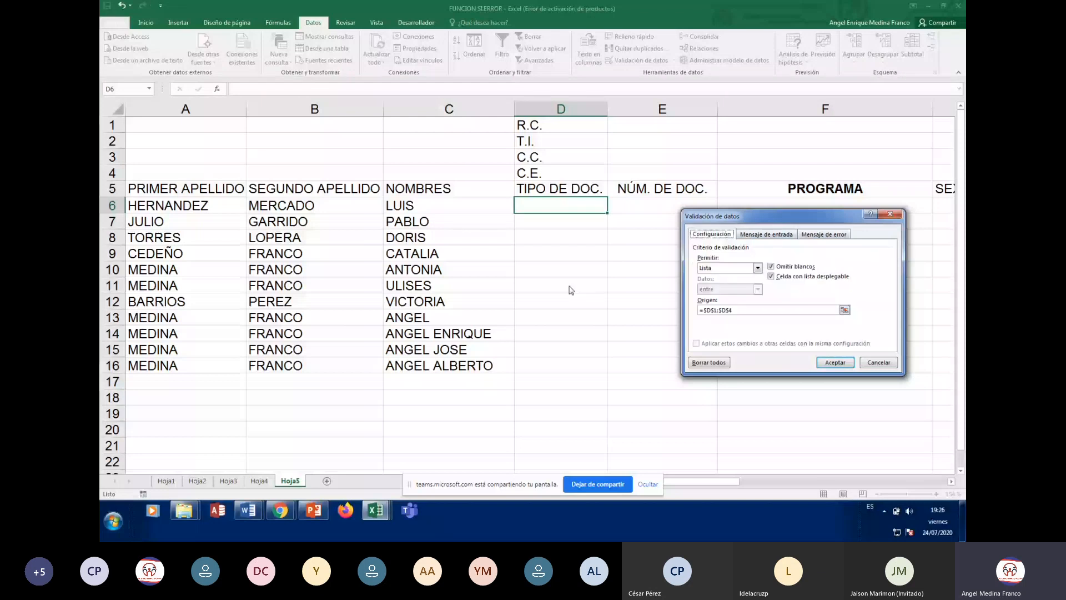
Apply the list validation to D6, then reopen it to recheck the error alert and criteria before confirming
click(830, 366)
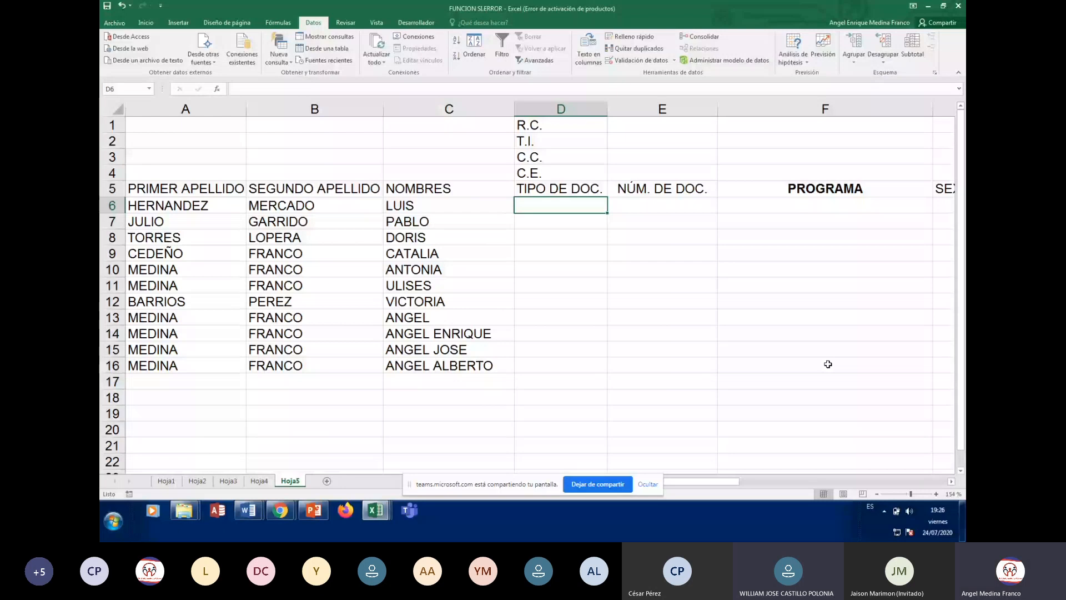
click(652, 64)
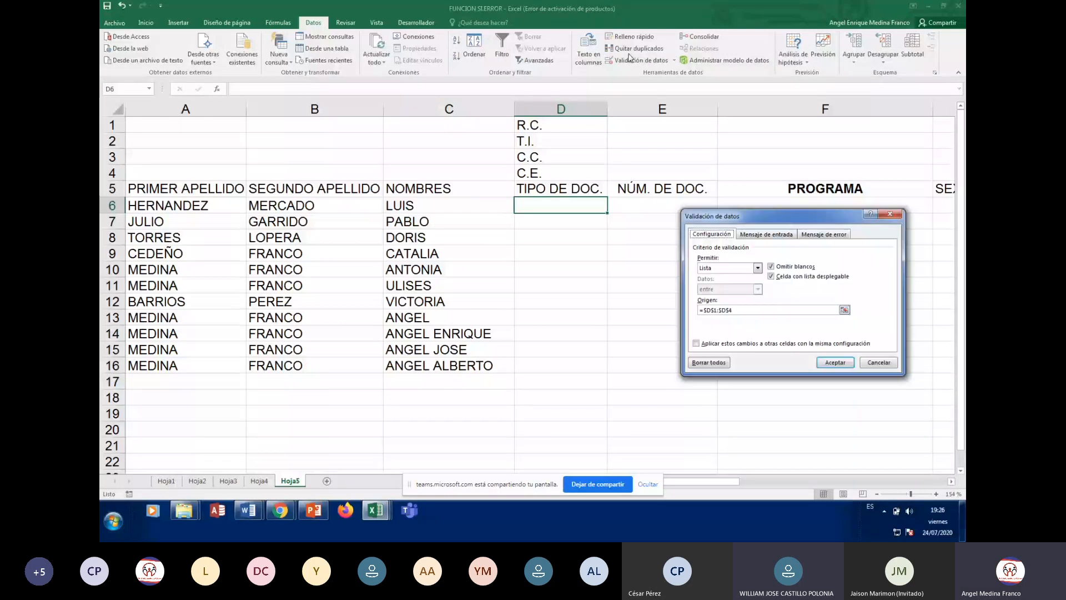
click(836, 235)
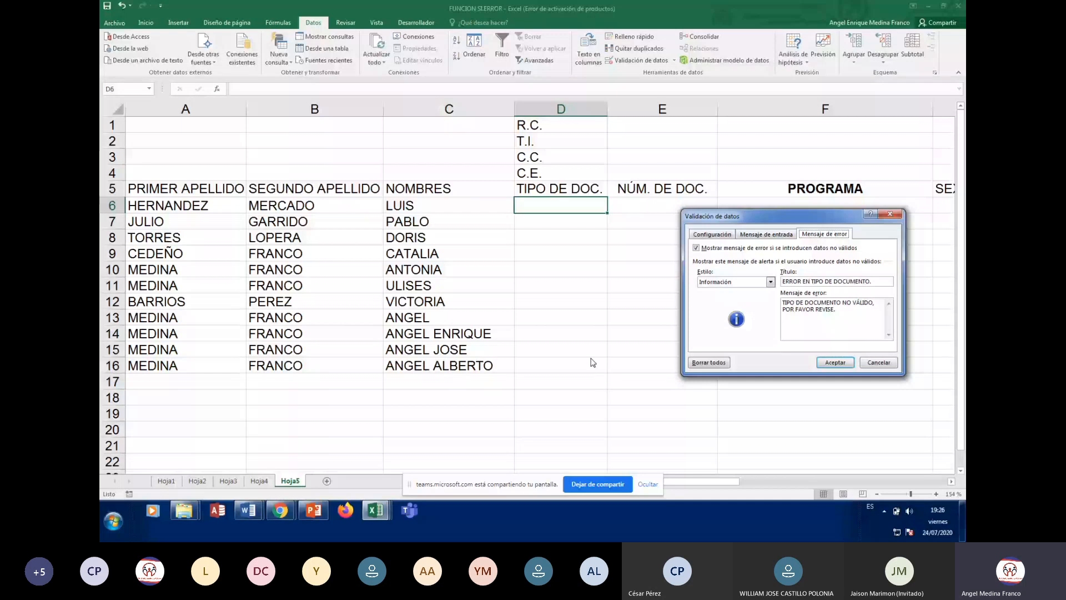
drag(800, 221, 835, 139)
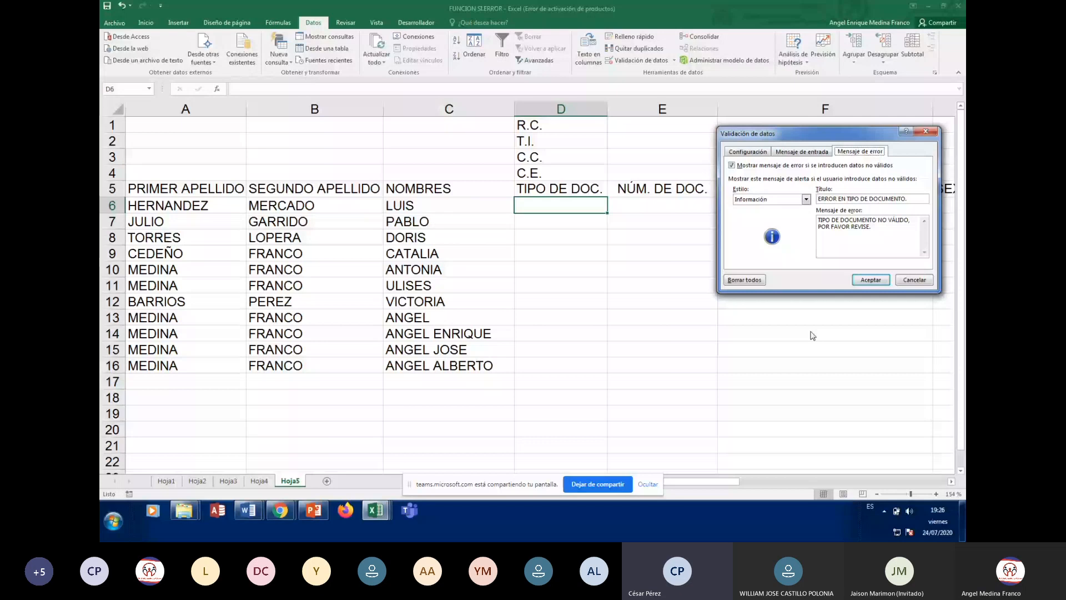
click(748, 151)
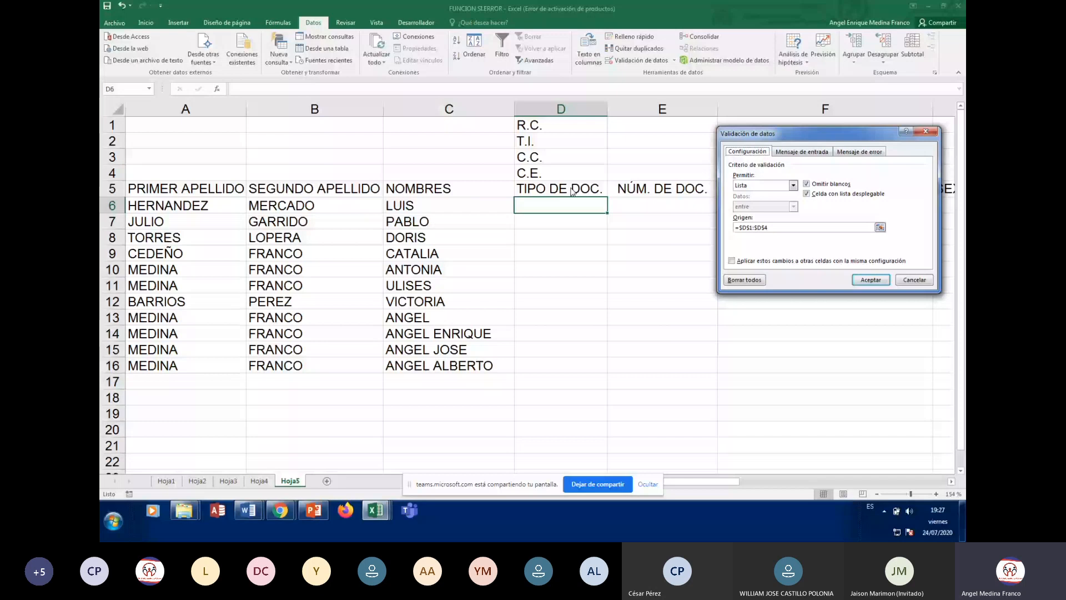
key(Return)
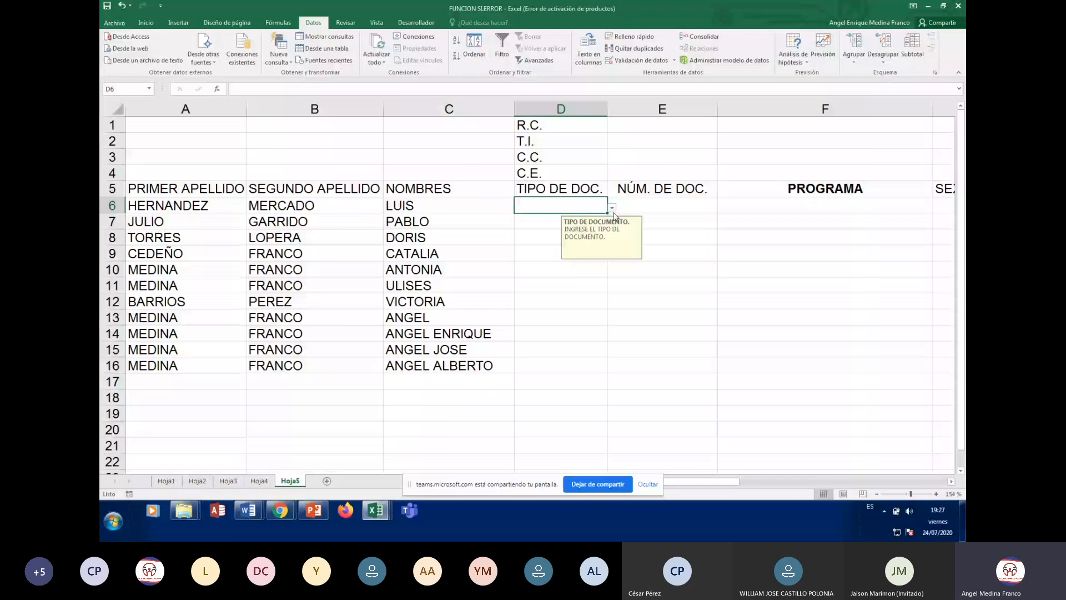
Copy D6's document-type dropdown down the column and check the rows that received it
drag(608, 213, 606, 367)
click(559, 239)
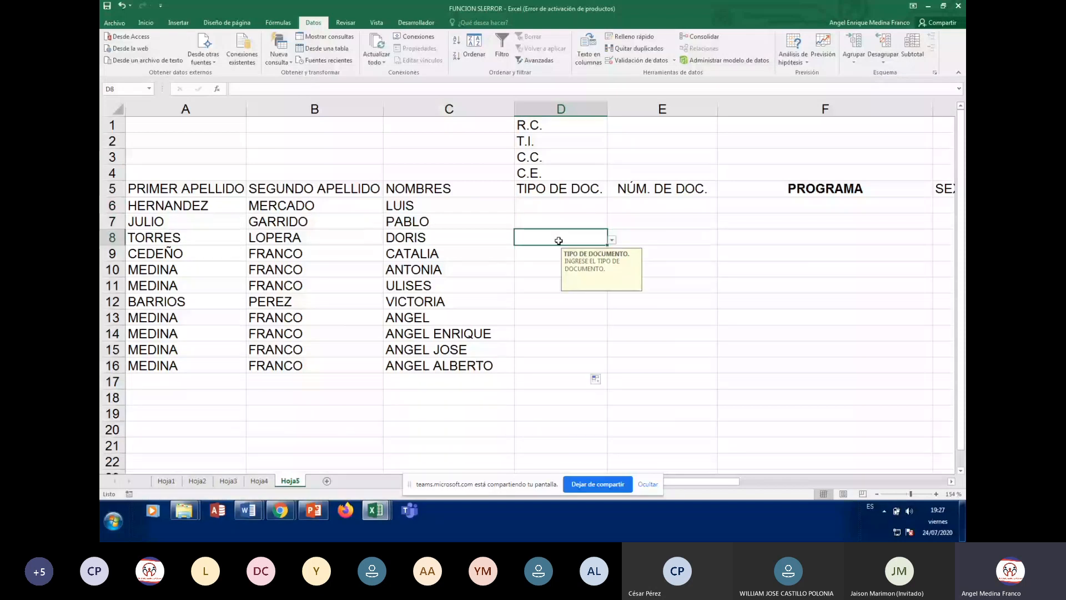
click(559, 125)
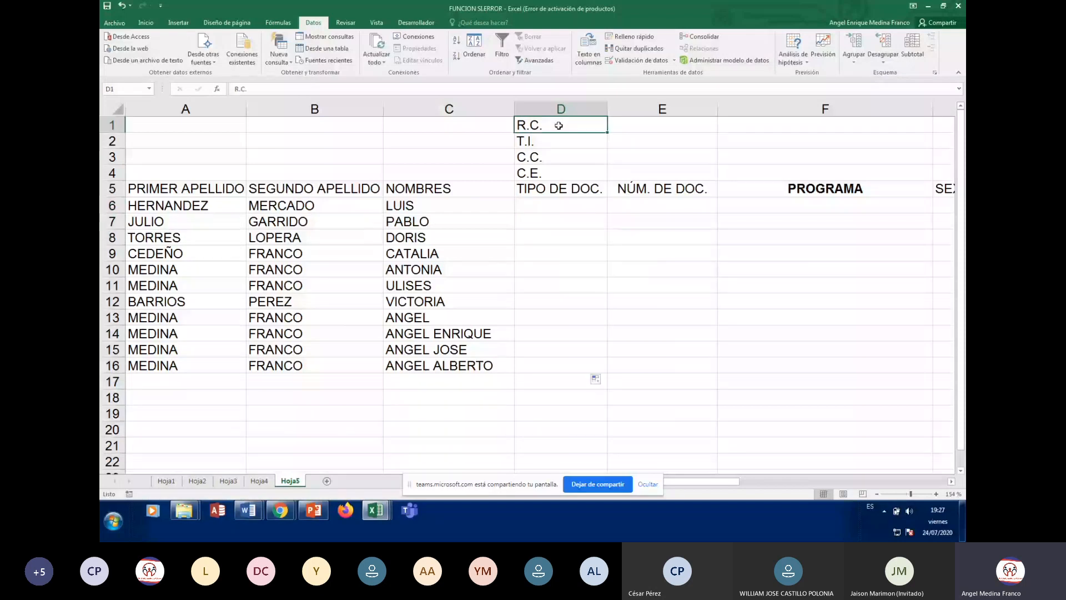
click(562, 263)
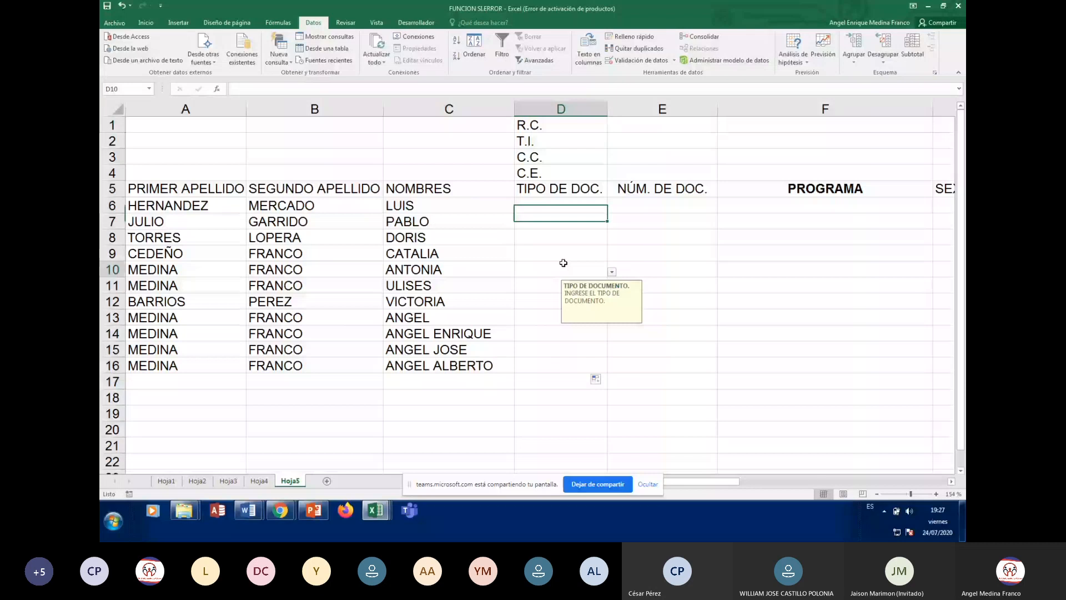
click(549, 221)
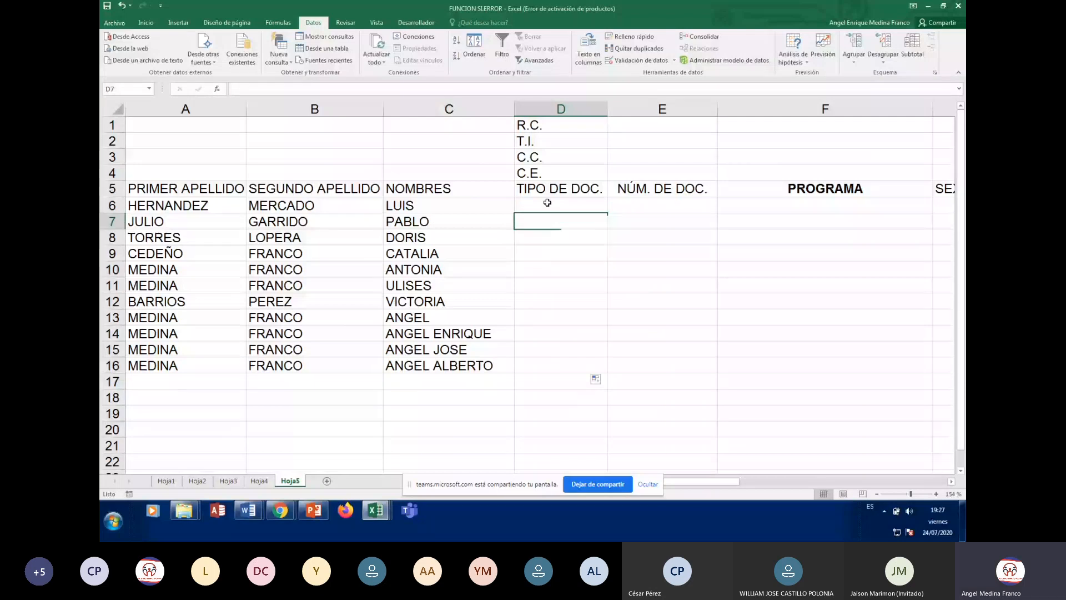
click(548, 203)
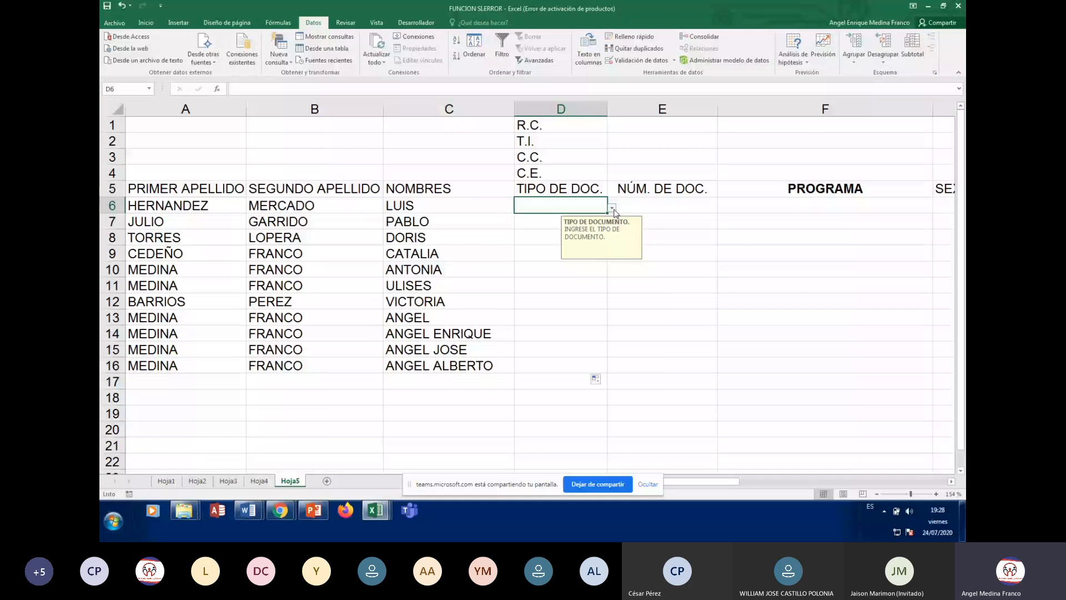
Pick C.C. from D6's document-type dropdown
click(612, 208)
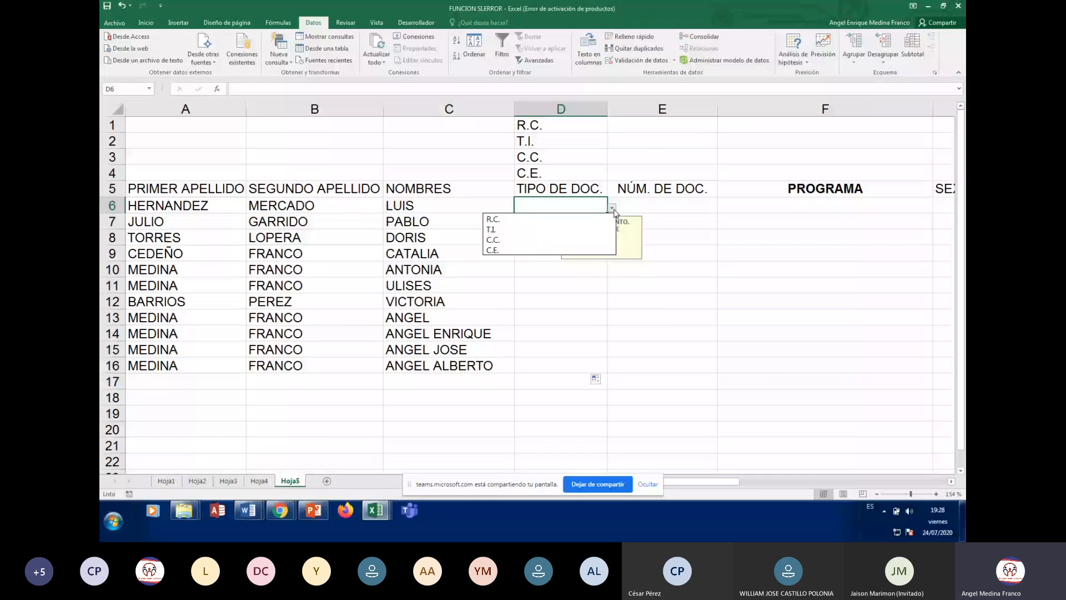
click(612, 208)
click(612, 208)
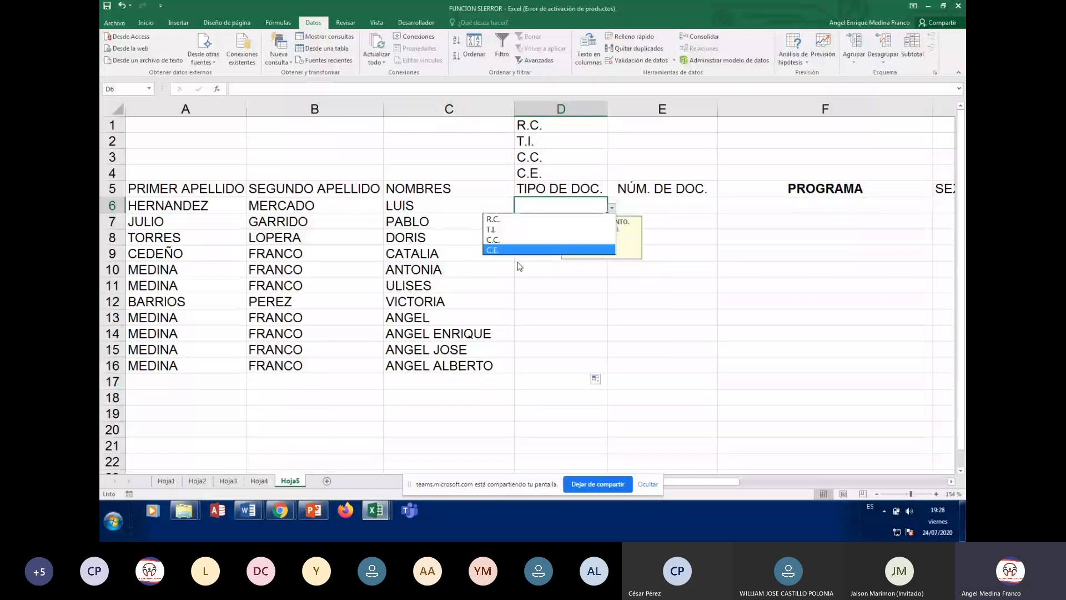
click(511, 240)
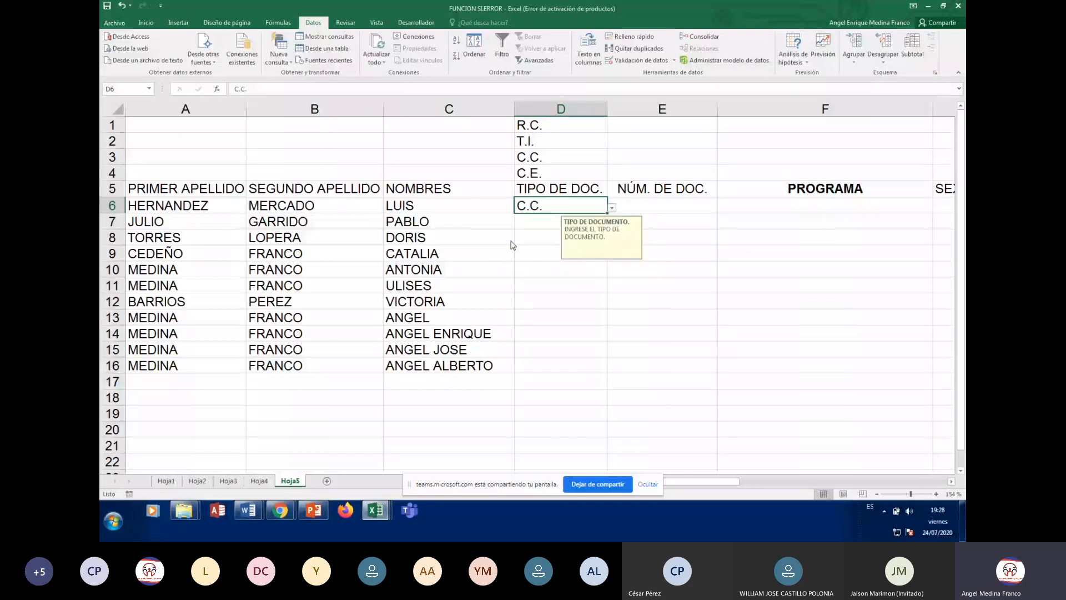
click(714, 280)
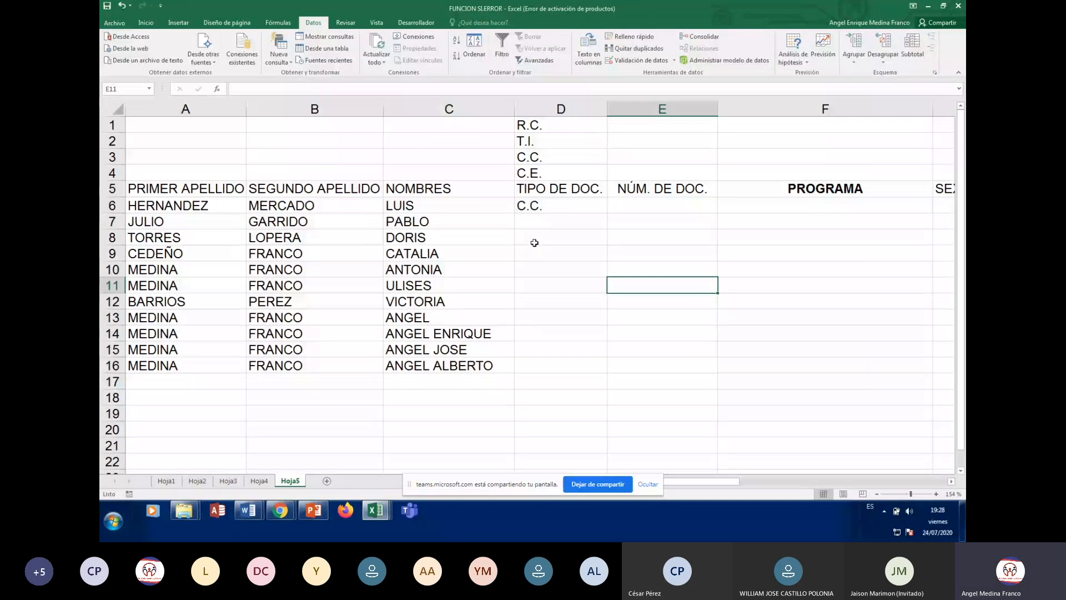
Pick C.E. from D7's document-type dropdown
click(527, 217)
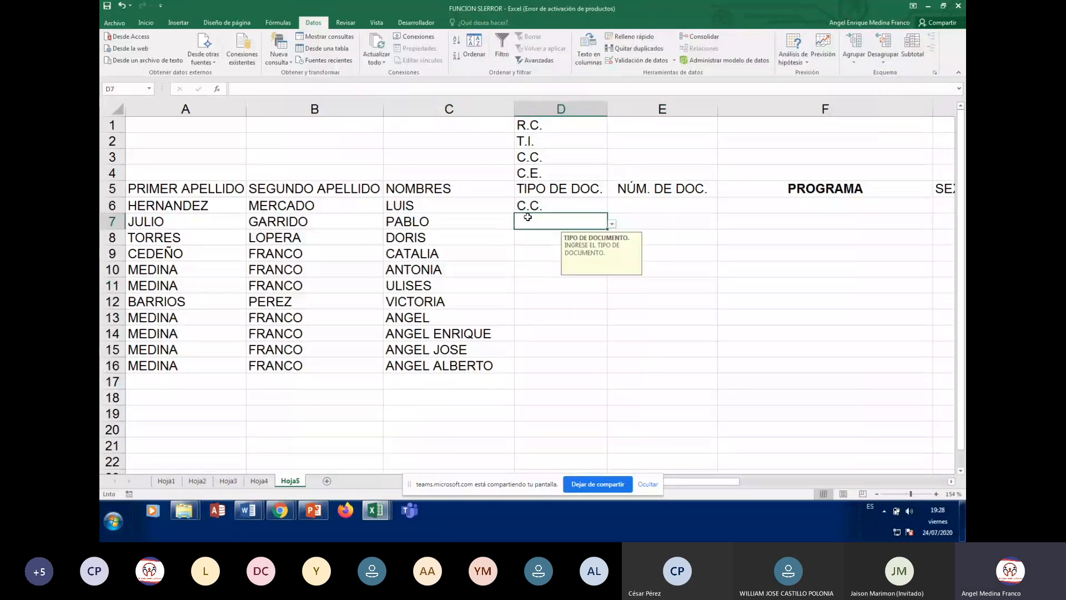
click(612, 224)
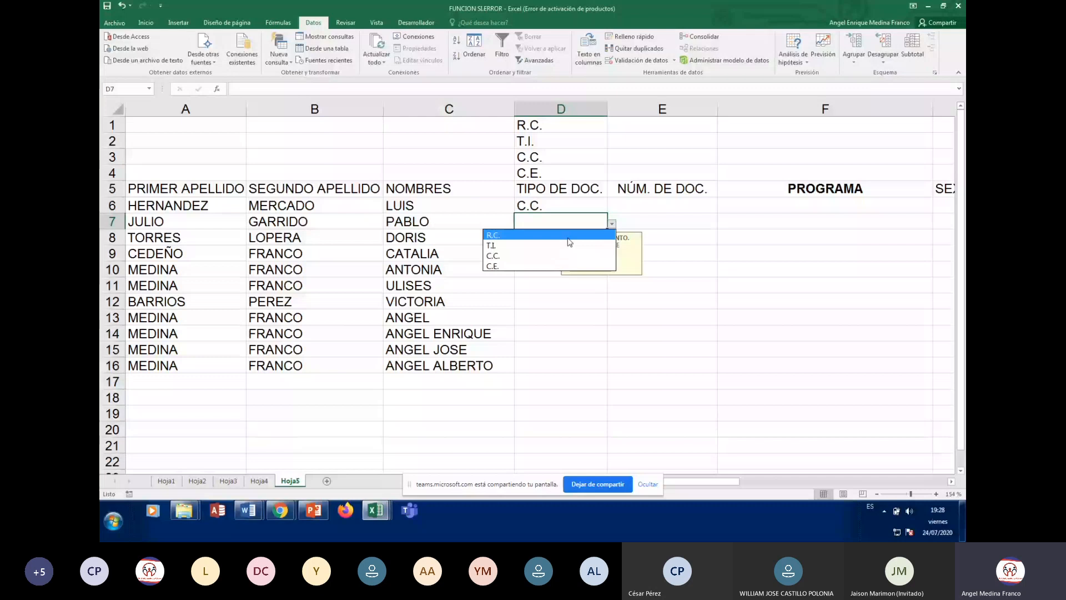
click(503, 269)
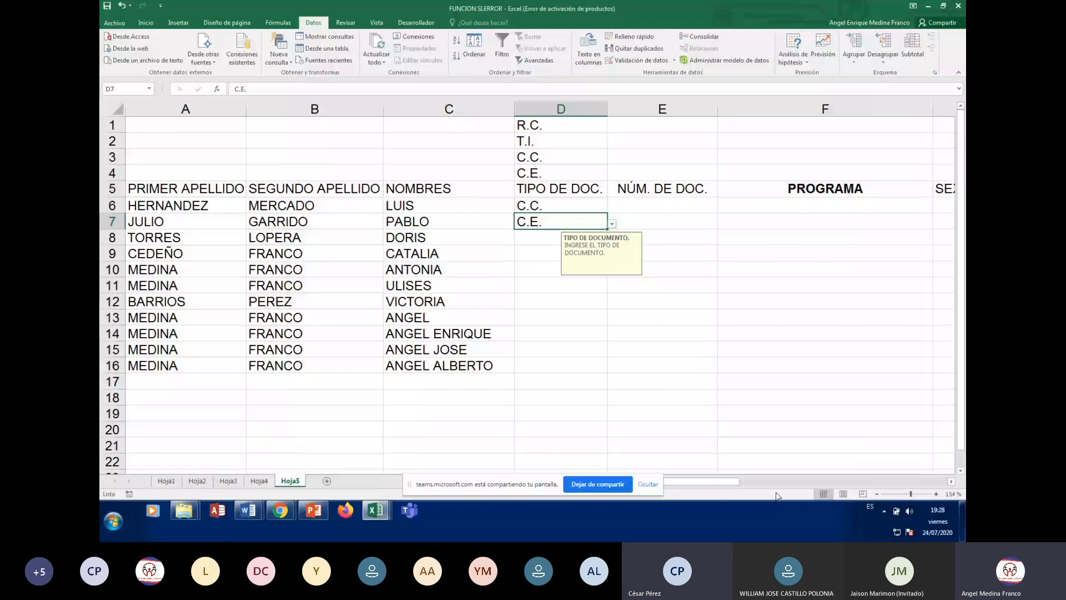
key(Return)
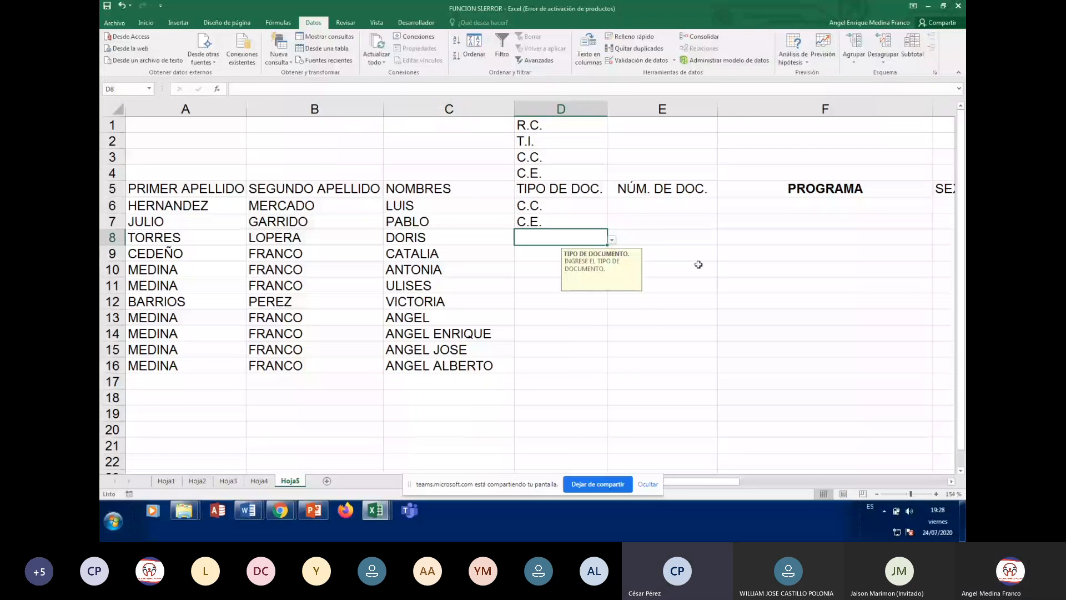
click(735, 272)
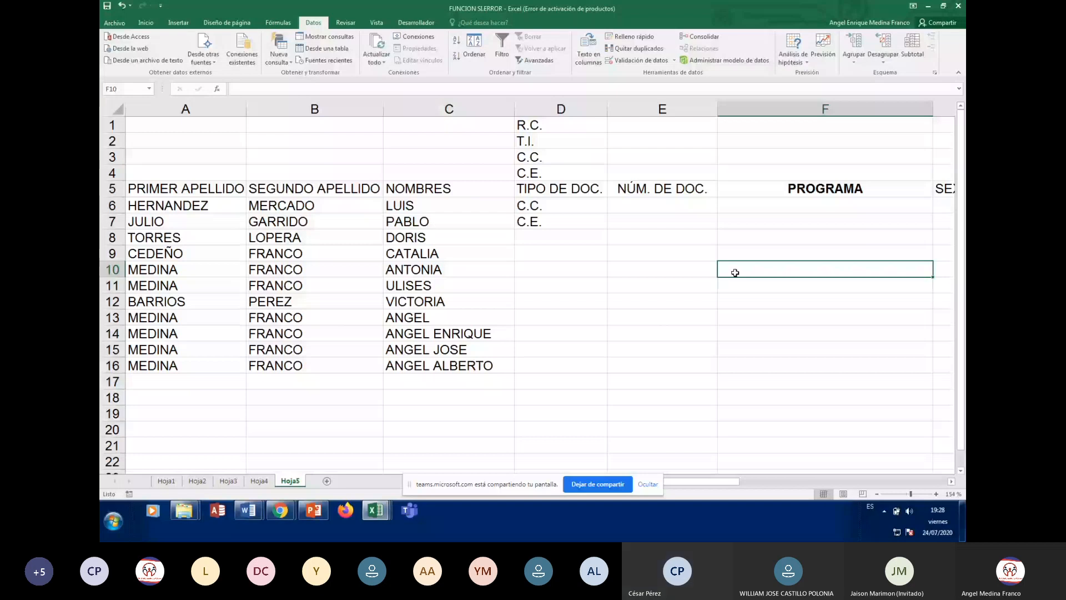
Pick C.C. from D8's document-type dropdown and move on to D9
click(572, 238)
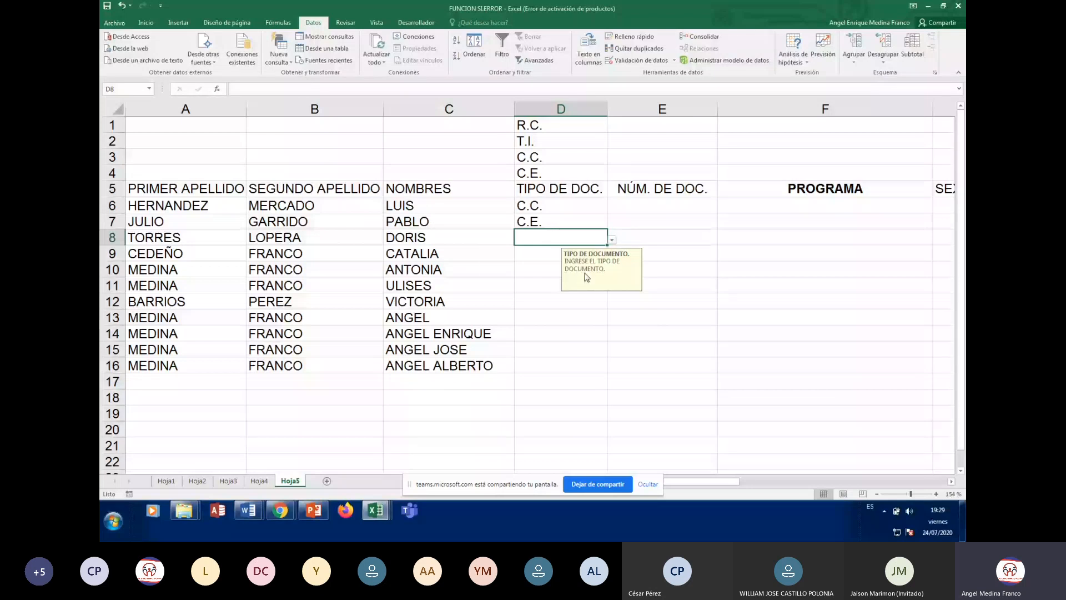
click(611, 239)
click(493, 272)
key(Down)
key(Down)
key(Down)
key(Down)
click(544, 254)
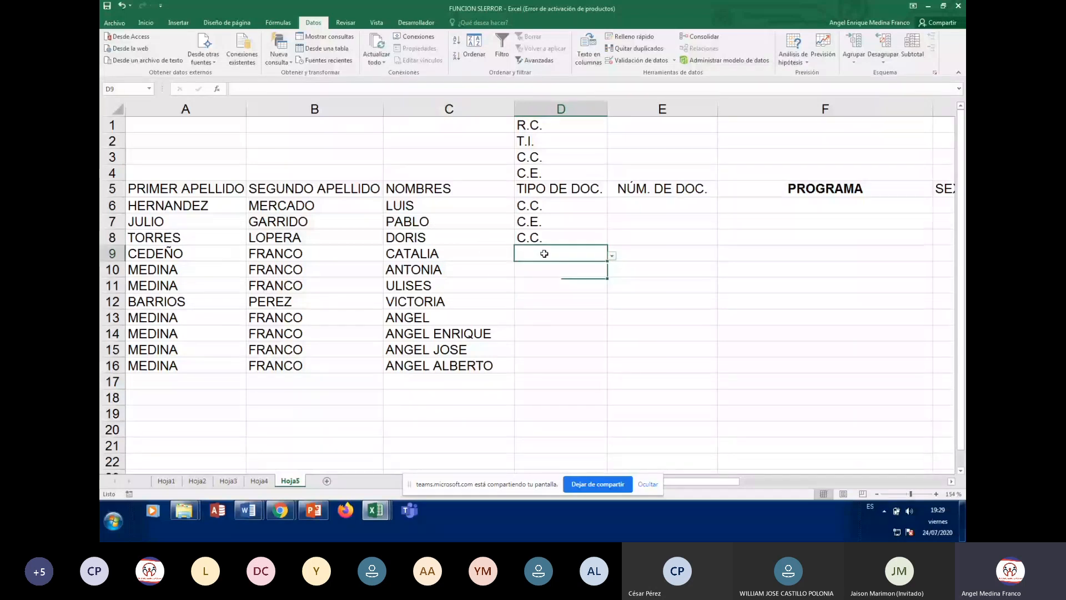
Enter CEDULA in D9 and keep it past the ERROR EN TIPO DE DOCUMENTO warning
text(CEDULA)
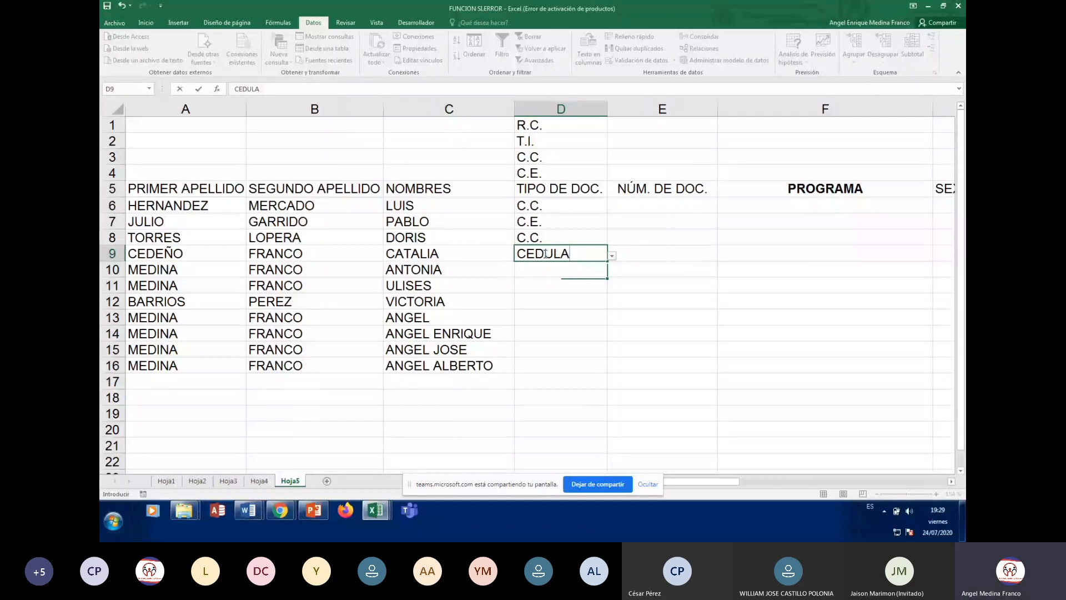
key(Return)
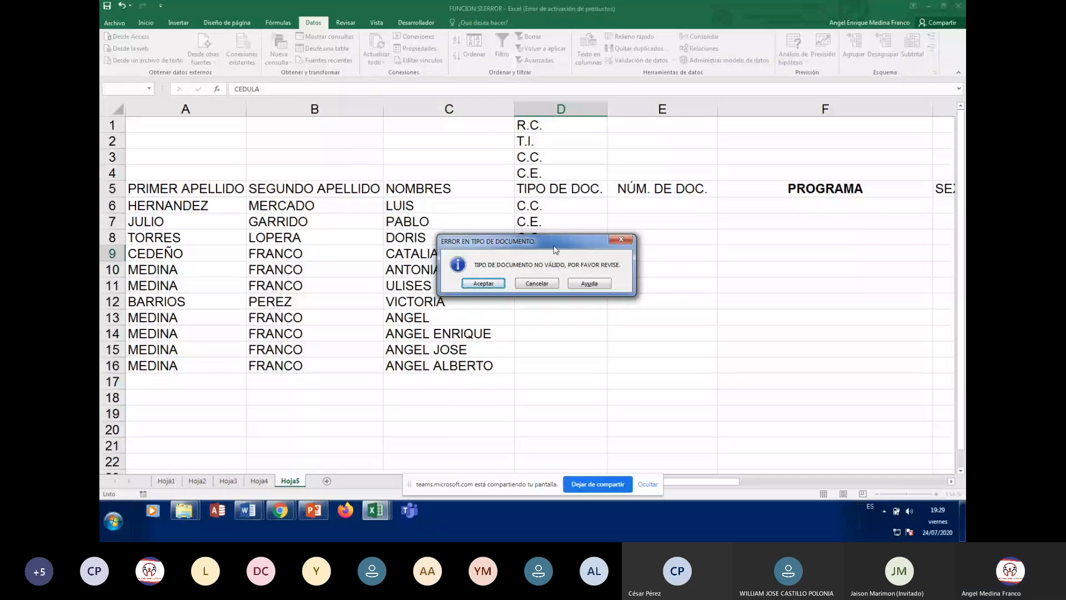
drag(549, 231, 765, 222)
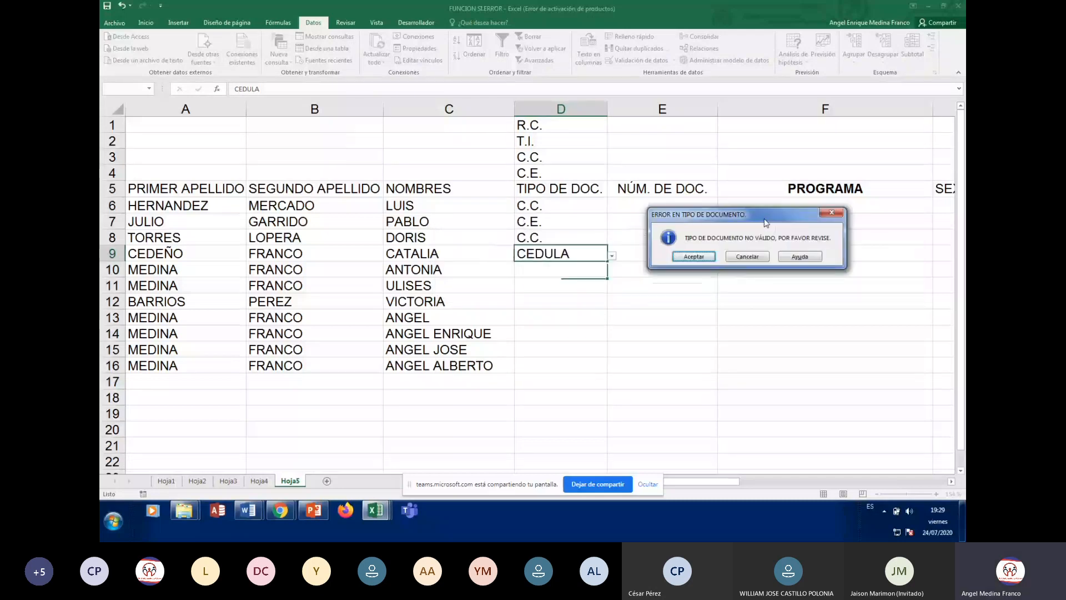
drag(765, 222, 743, 236)
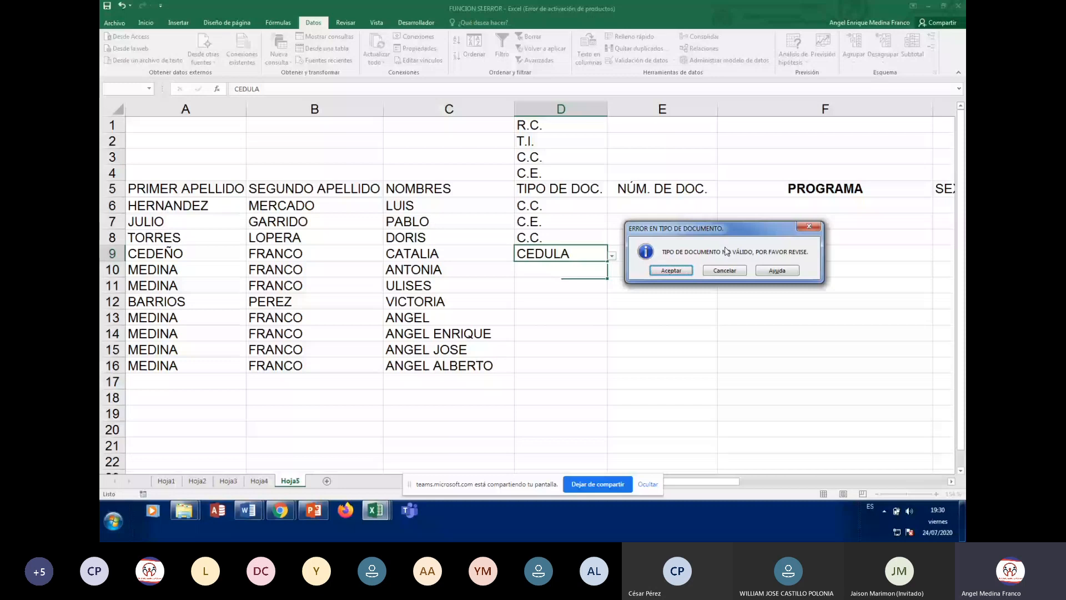
click(671, 271)
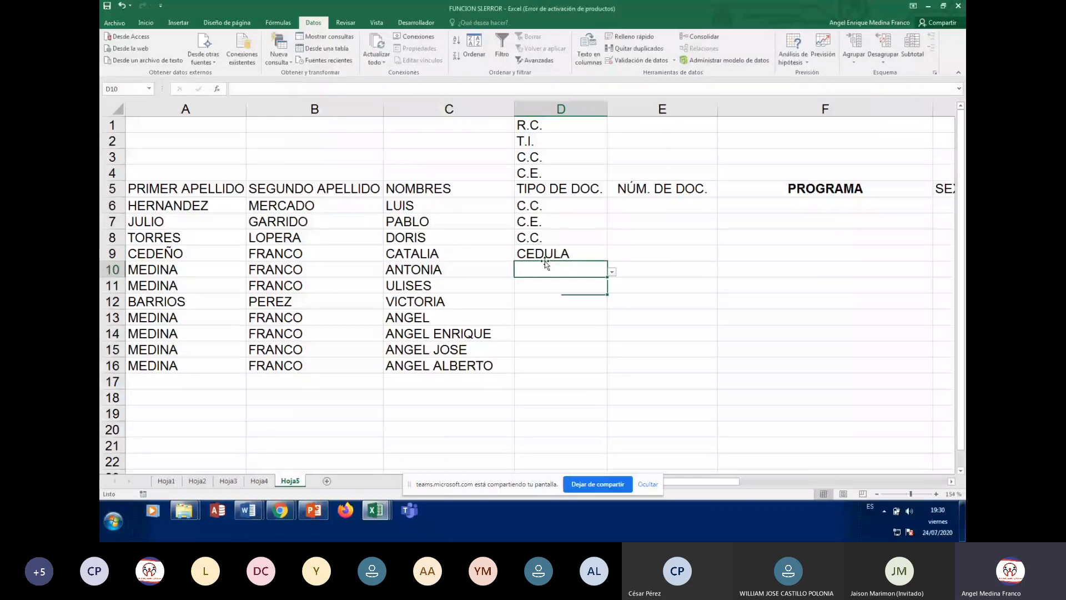
key(Up)
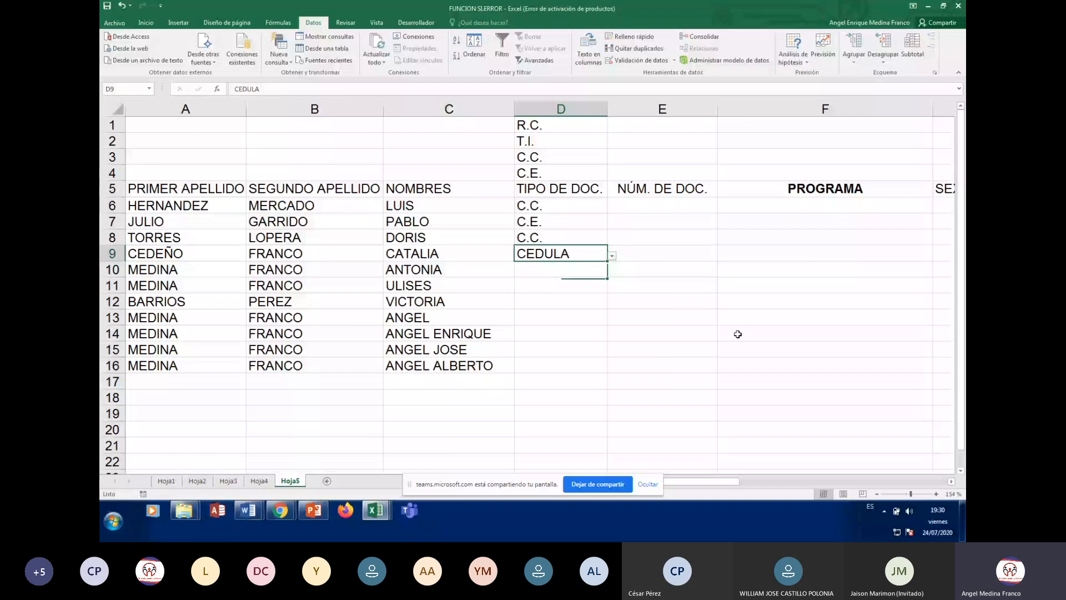
Replace D9's entry with PASAPORTE and dismiss the invalid-type alert to keep it
text(P)
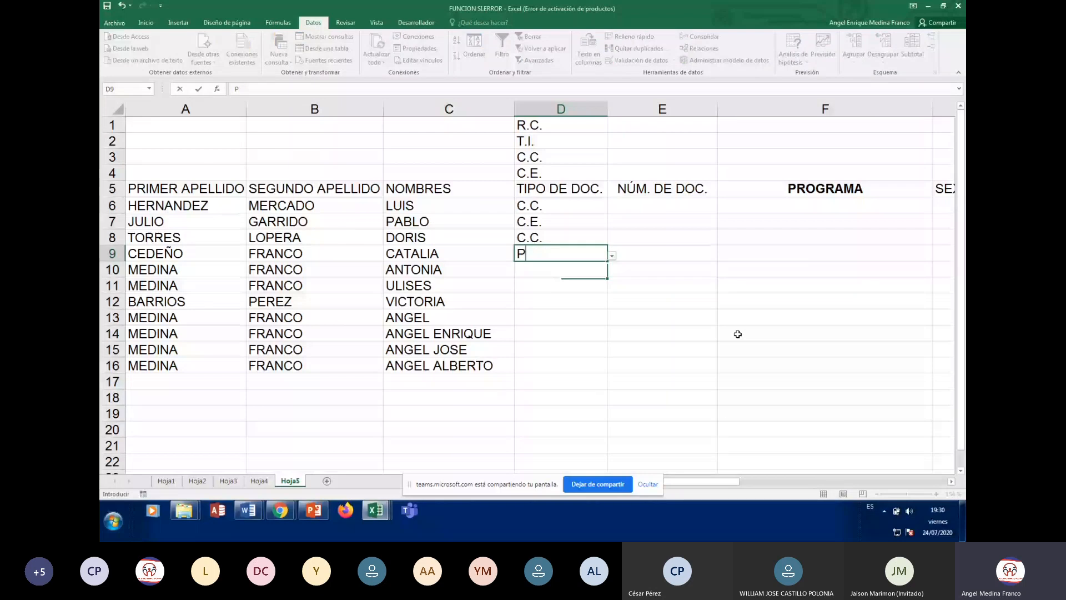
text(ASAPO)
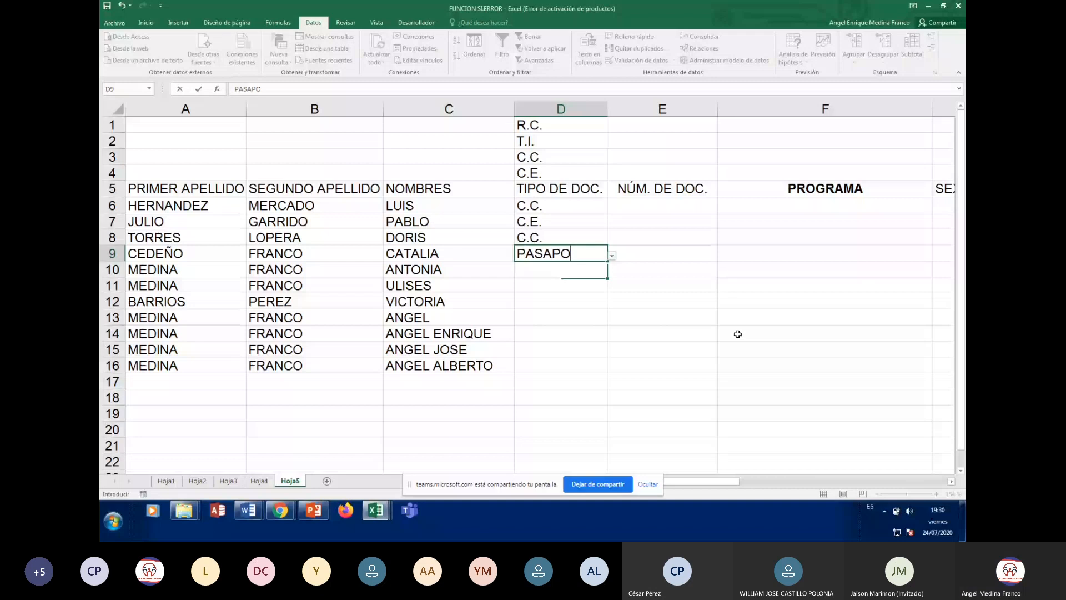
text(RTE)
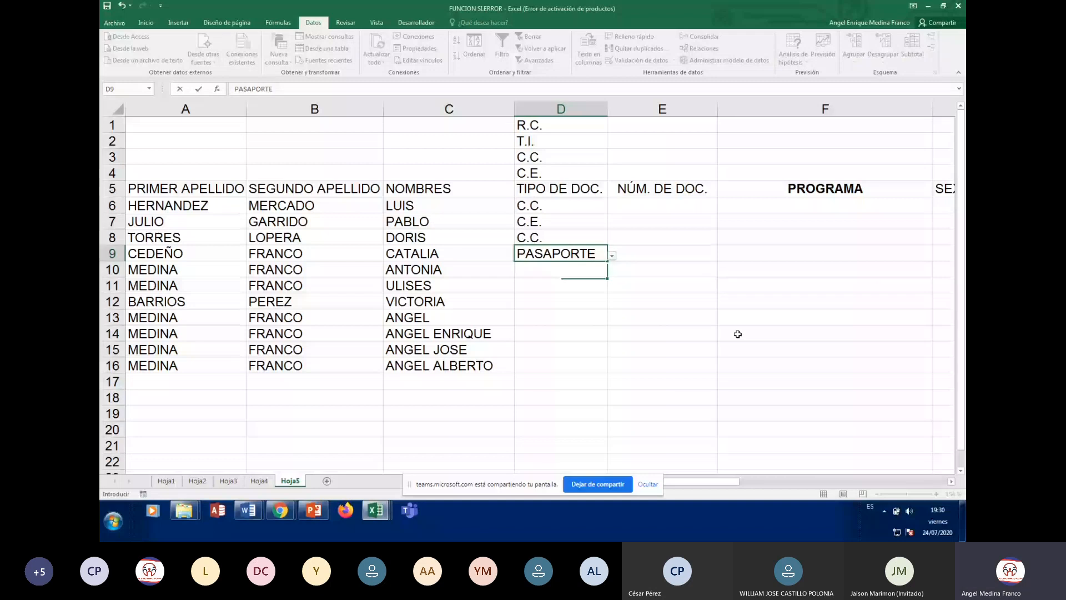
key(Return)
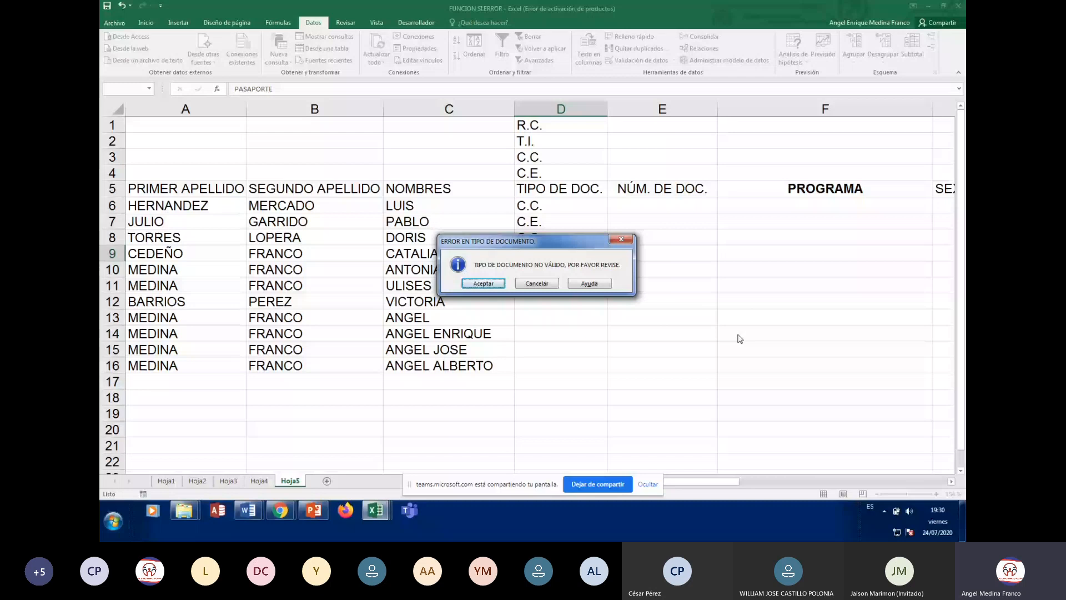
key(Return)
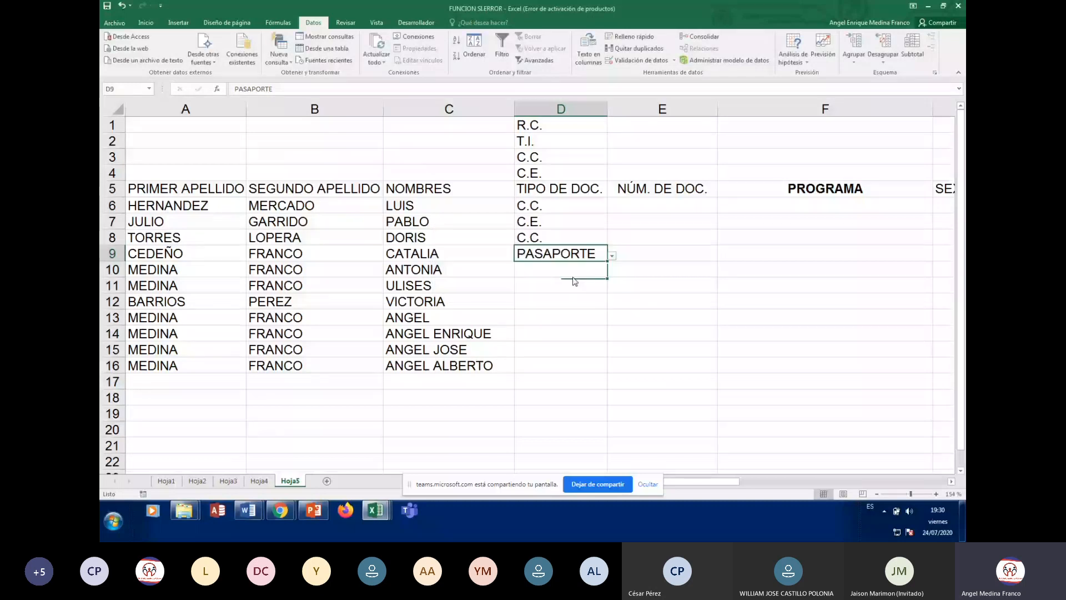
click(546, 272)
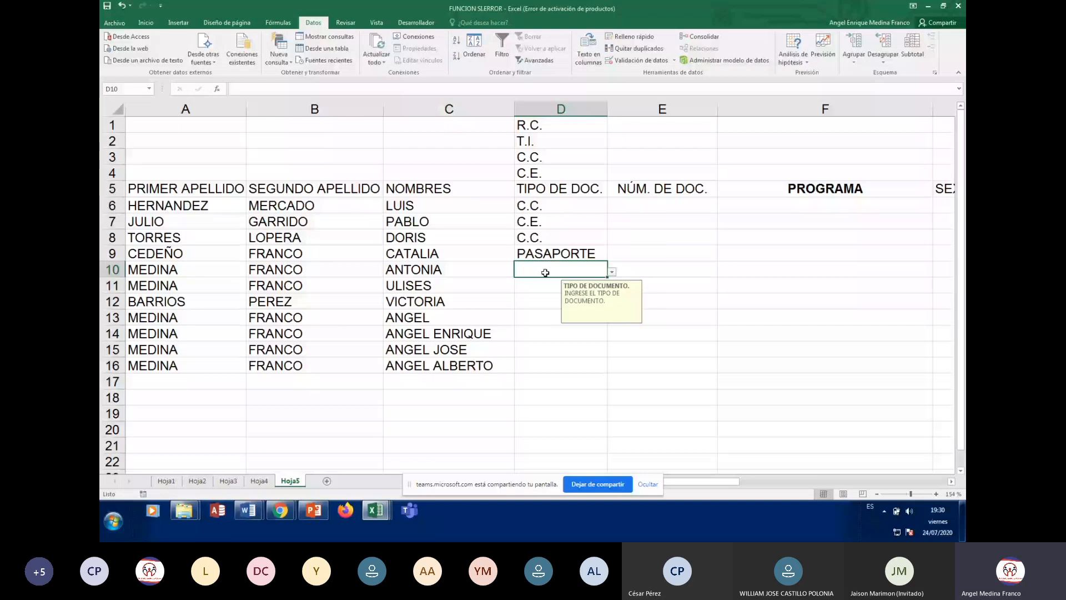
click(612, 272)
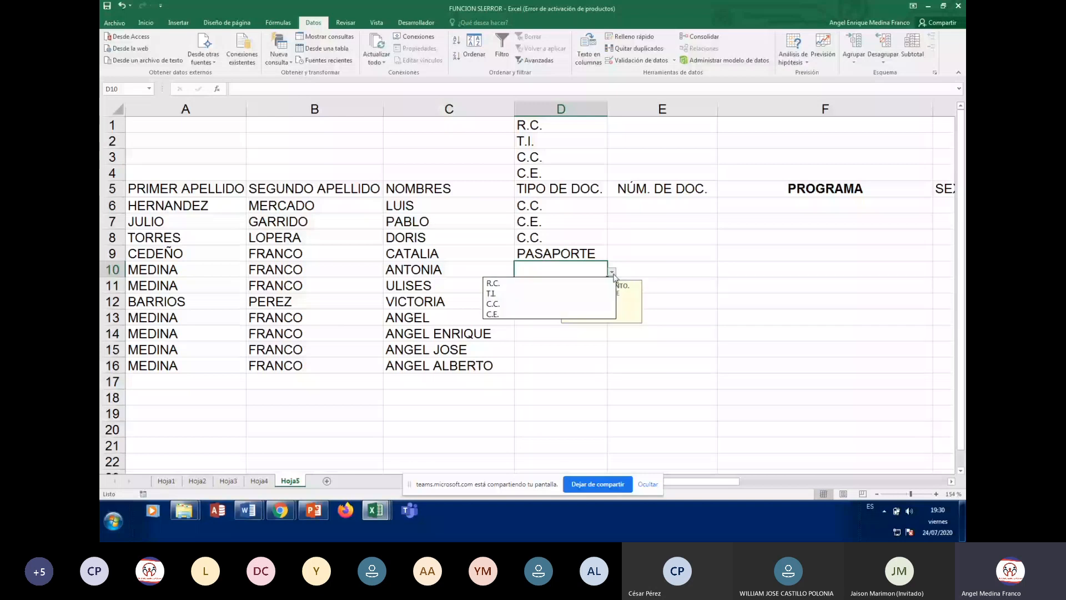
click(492, 294)
click(535, 285)
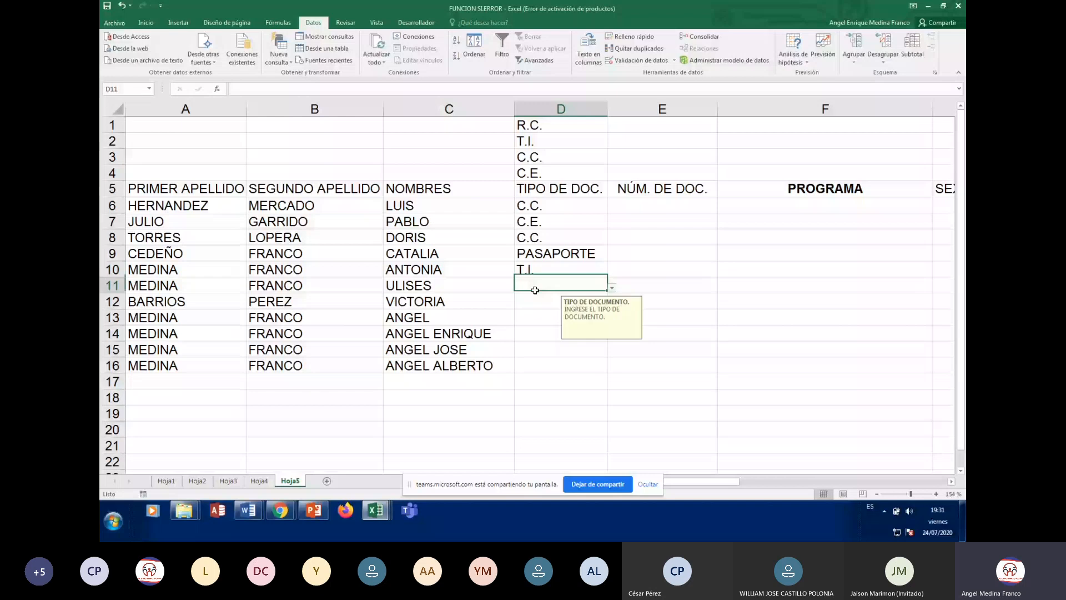
click(612, 288)
click(538, 317)
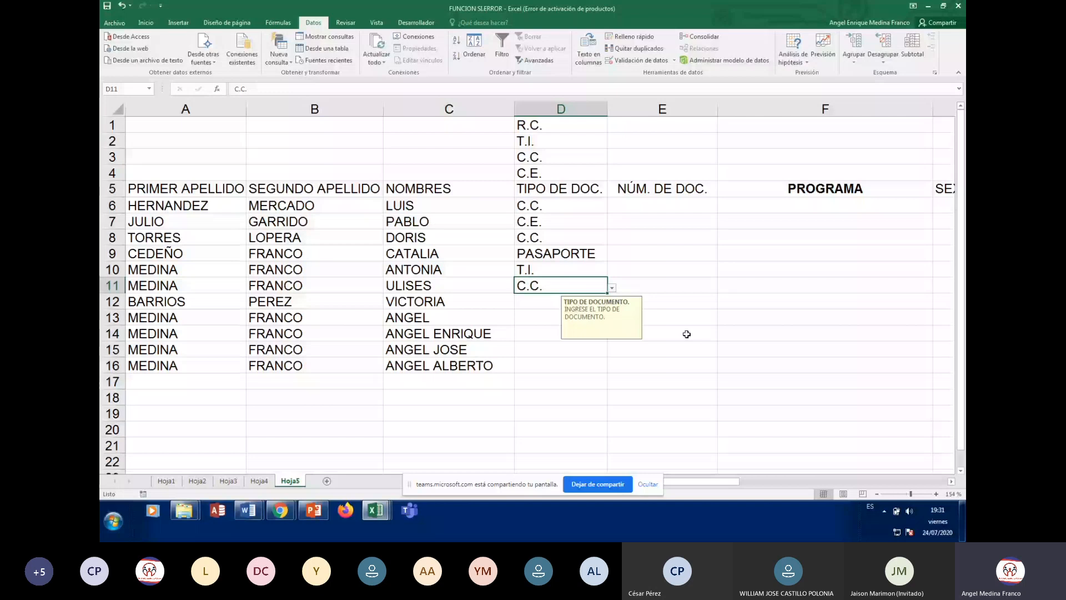
key(Return)
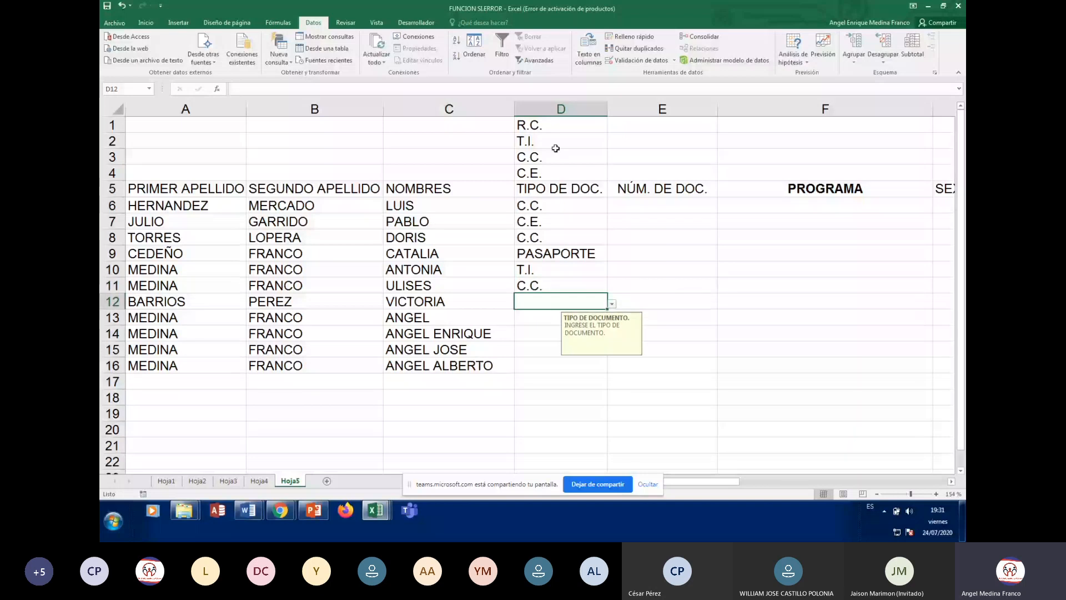
click(538, 206)
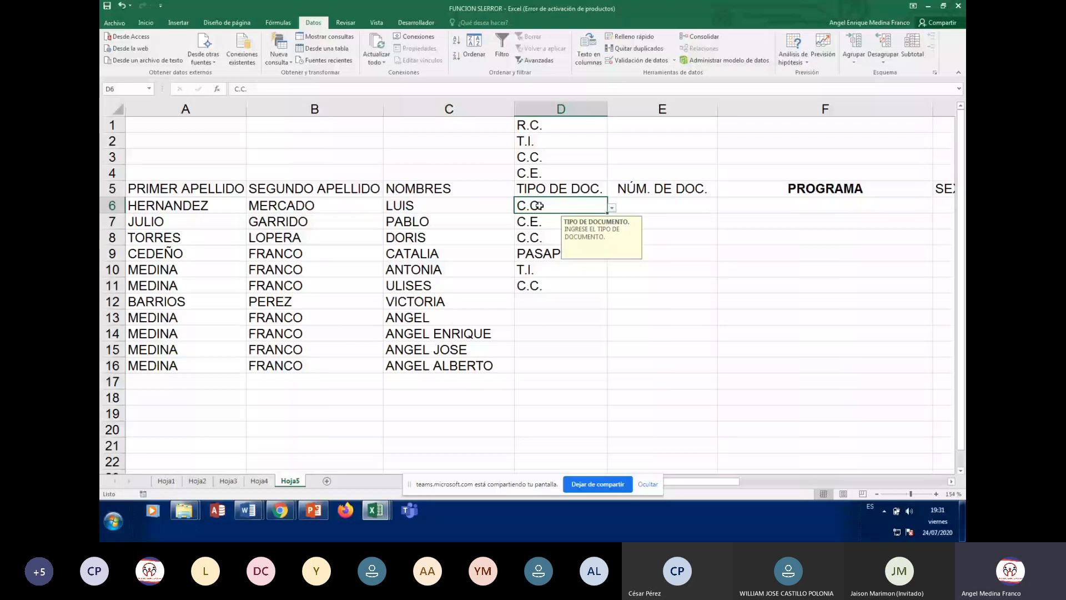
Change the document-type validation's error alert style to Advertencia
click(639, 60)
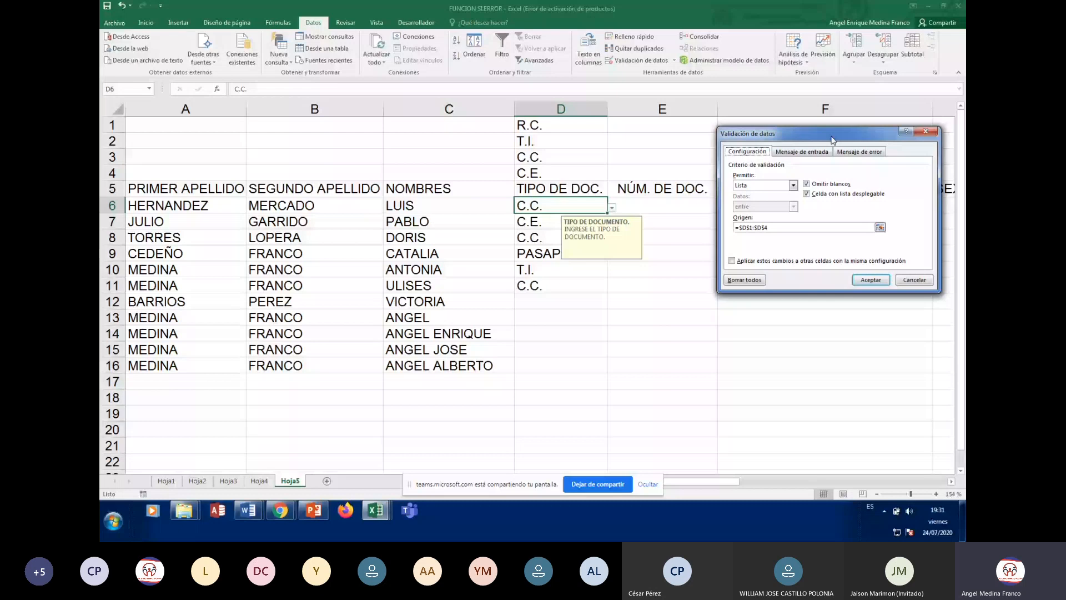
drag(832, 140, 784, 231)
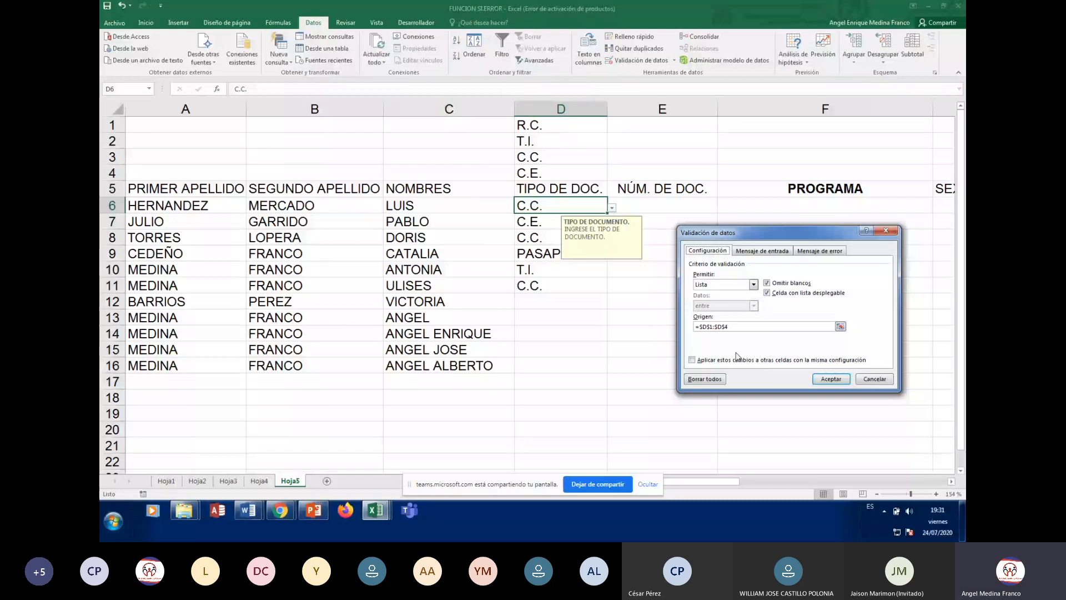
click(762, 251)
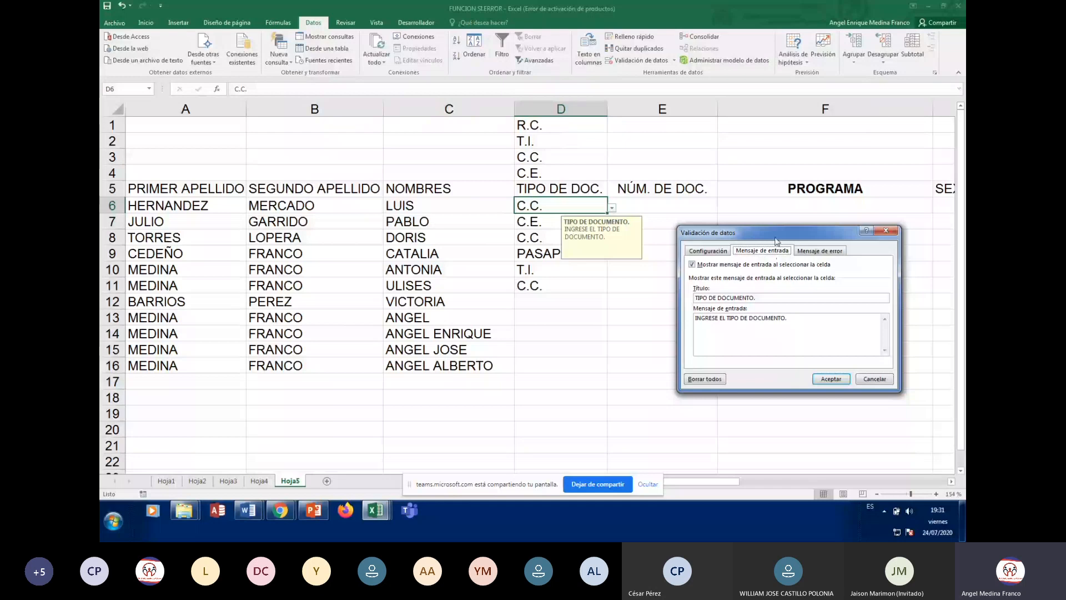
click(822, 251)
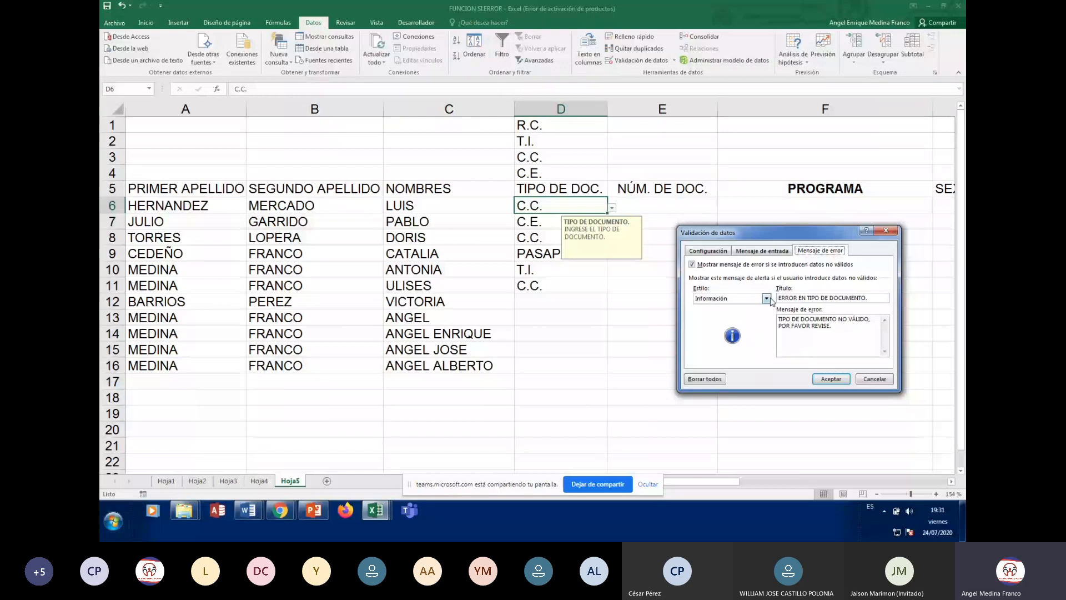
click(767, 299)
click(724, 313)
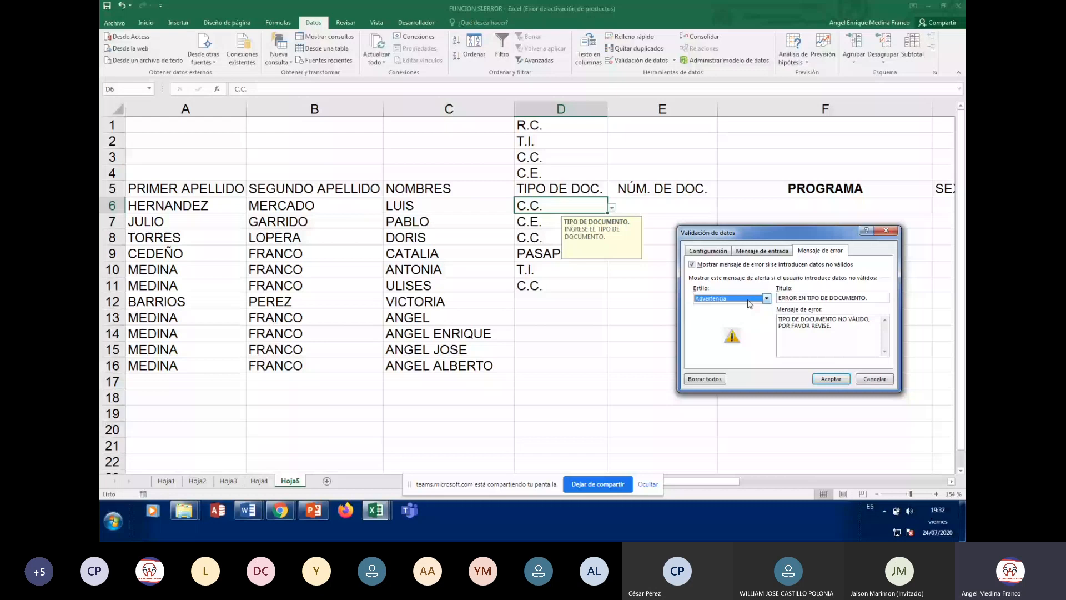
click(831, 378)
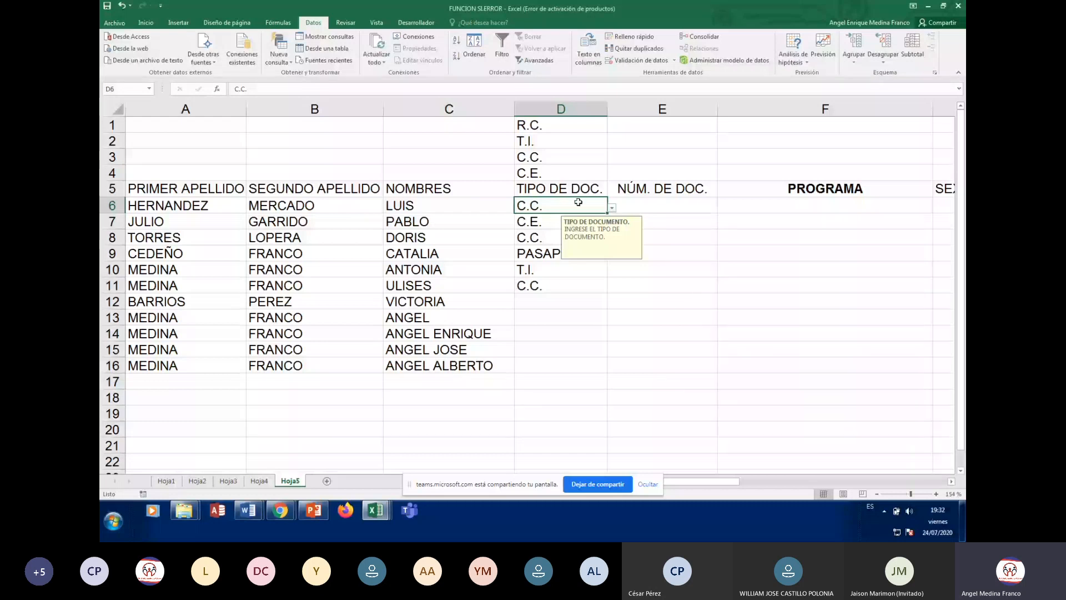
Fill C.C. down the document-type column from D6 to D16
drag(607, 213, 609, 371)
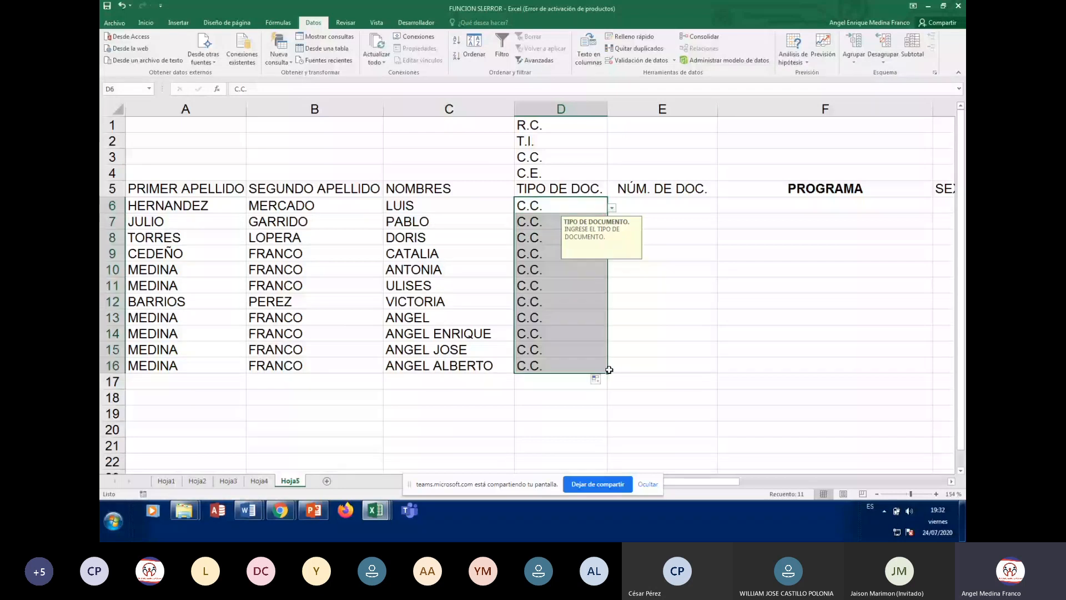
click(681, 329)
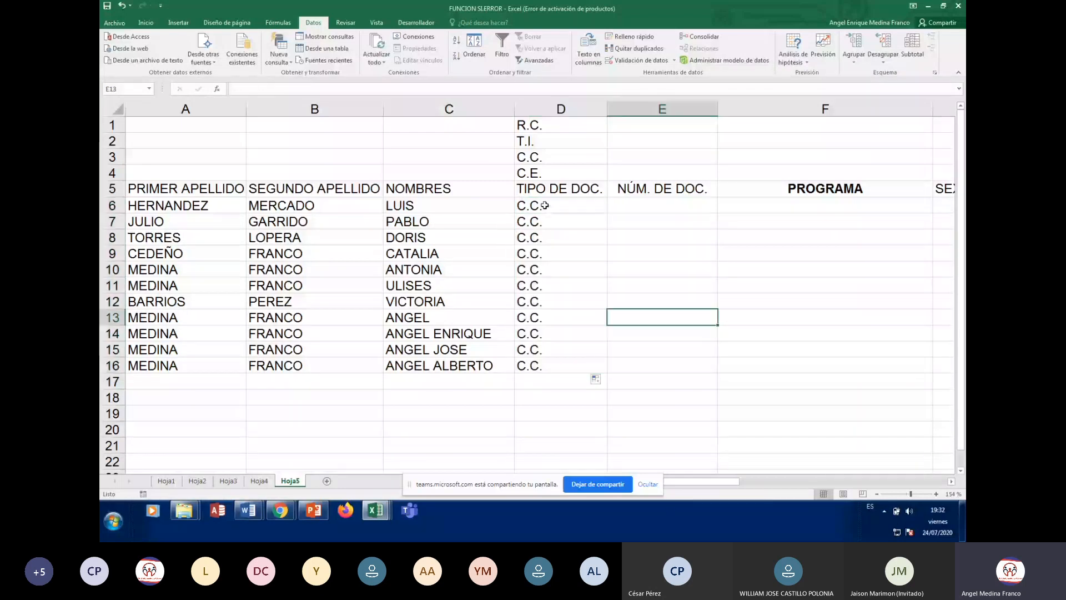
click(542, 209)
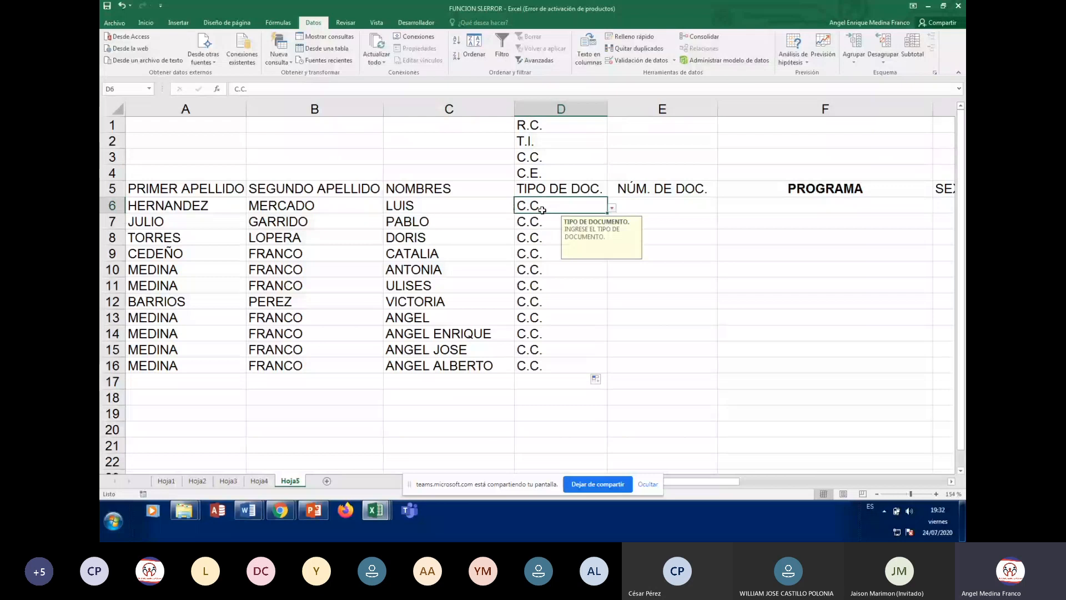
Choose T.I. in D7 and C.E. in D12 from their dropdown lists
click(561, 221)
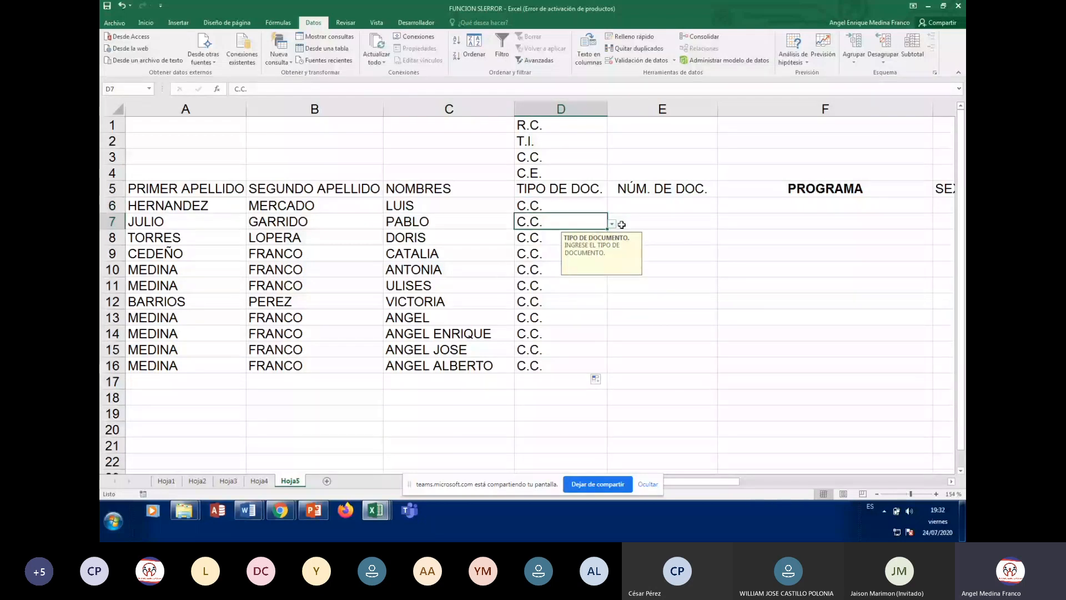
click(612, 222)
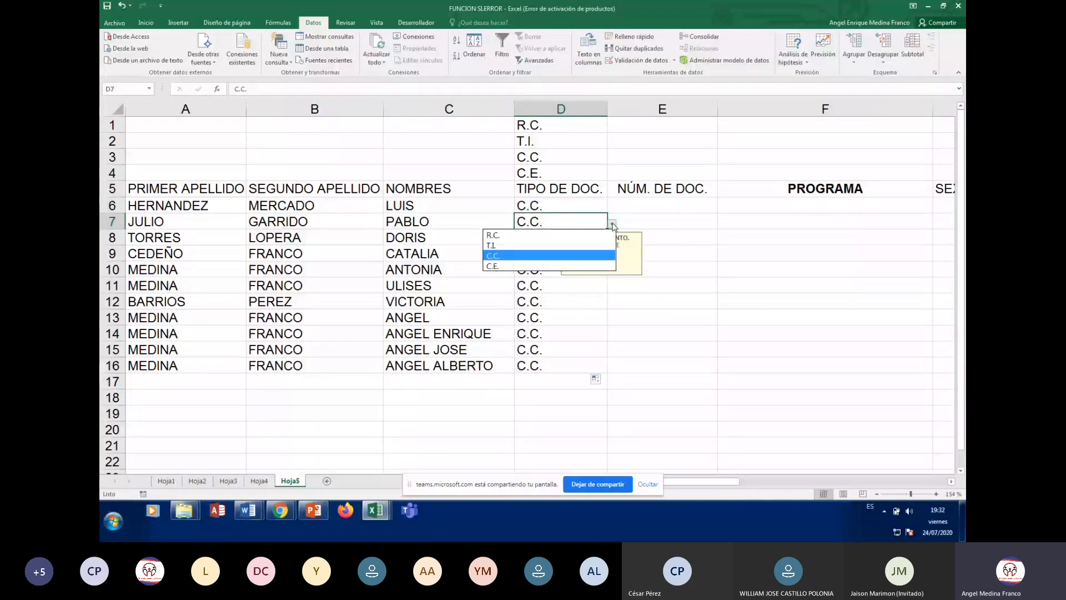
click(528, 244)
click(538, 302)
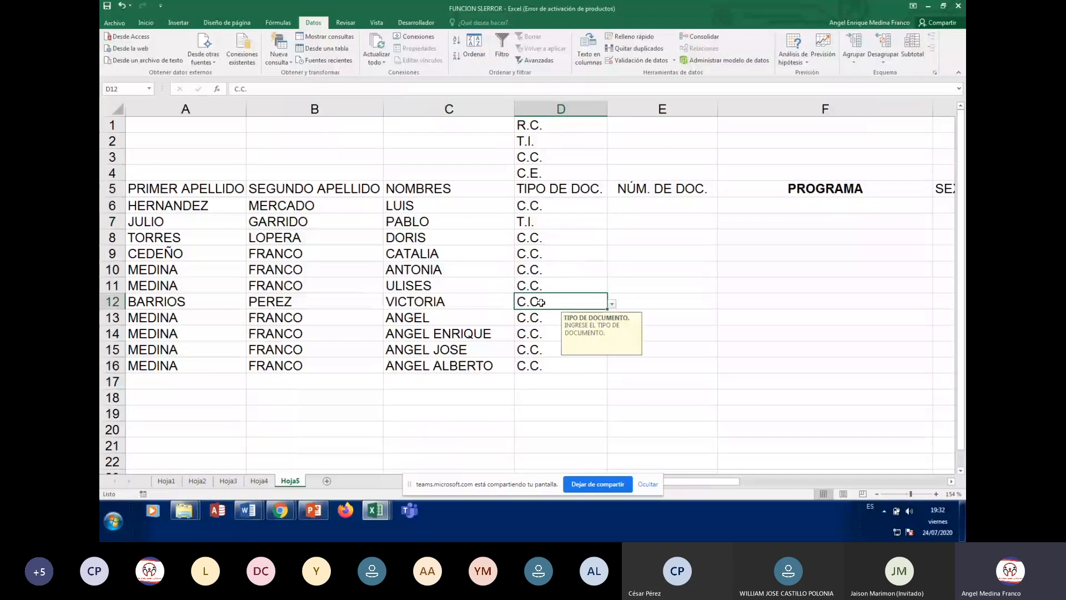
click(612, 304)
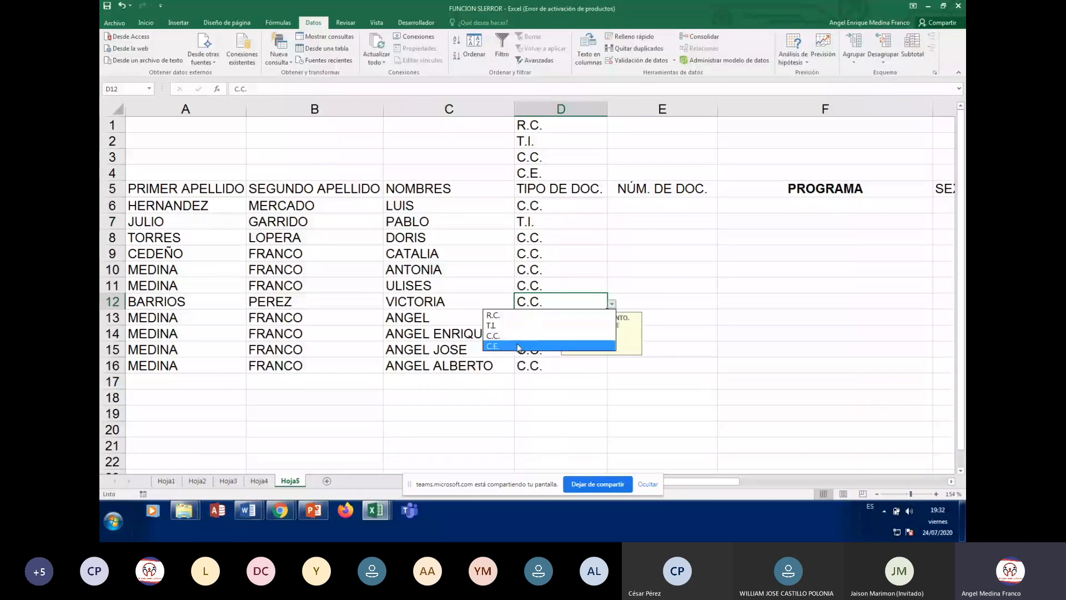
click(518, 346)
click(825, 350)
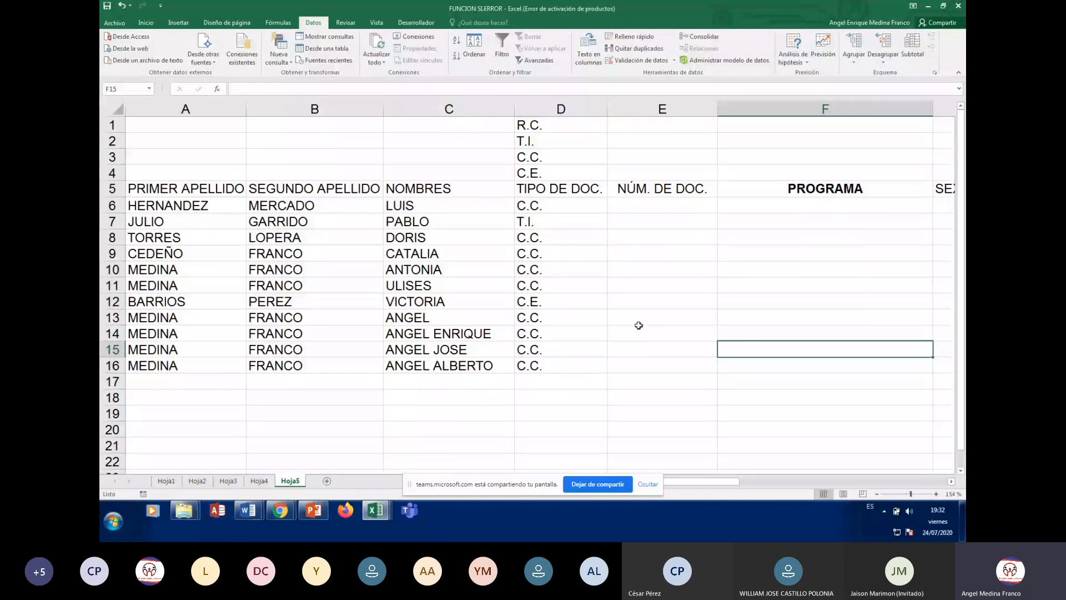
Enter PASAPORTE in D14 and accept it despite the invalid-document-type warning
click(531, 328)
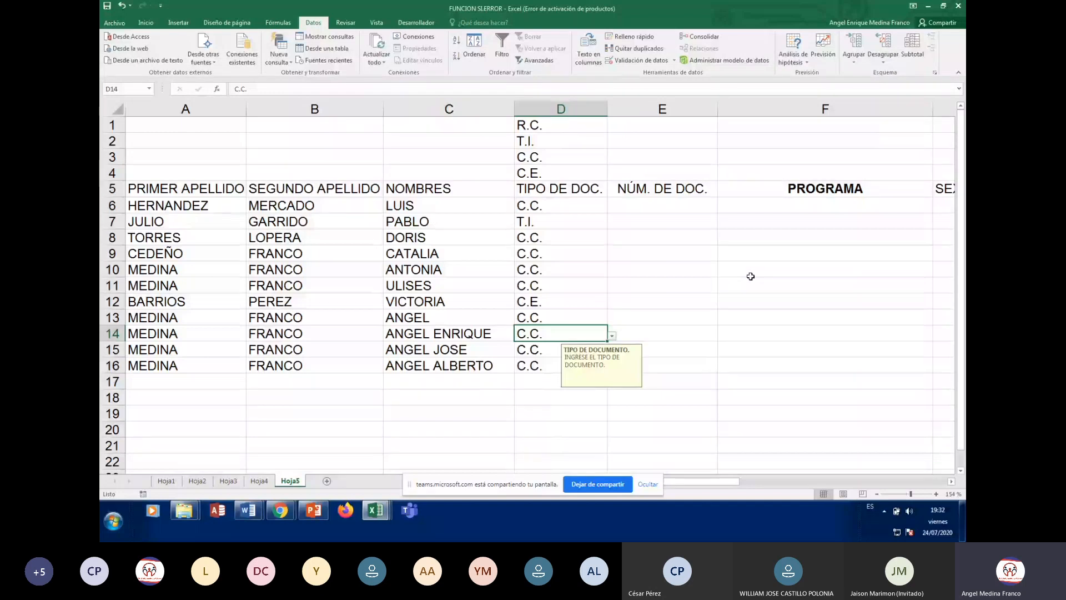
text(PASAPORTE)
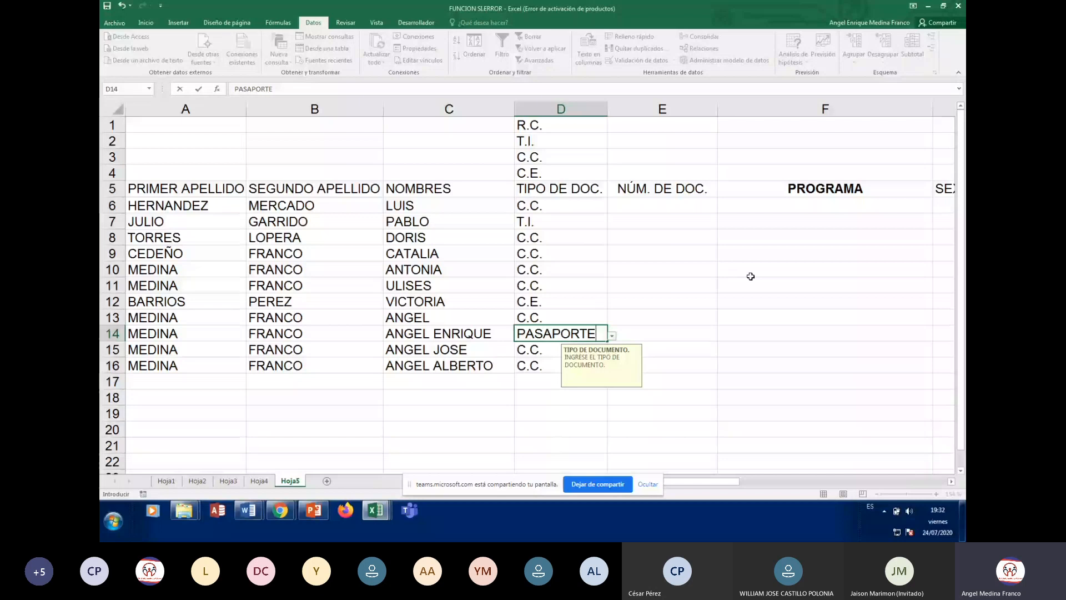
key(Return)
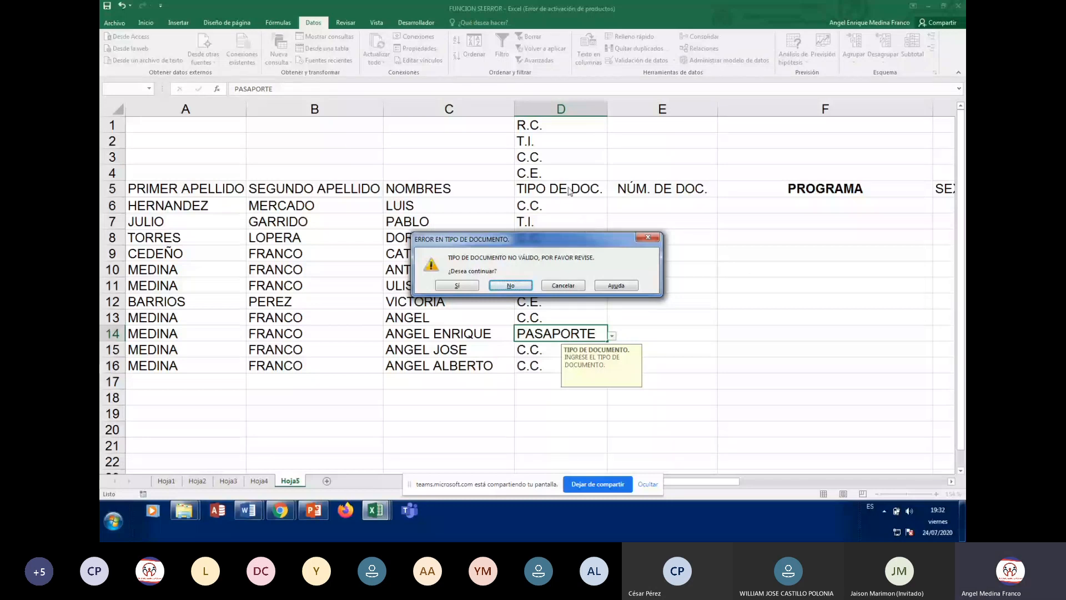
drag(555, 247, 768, 236)
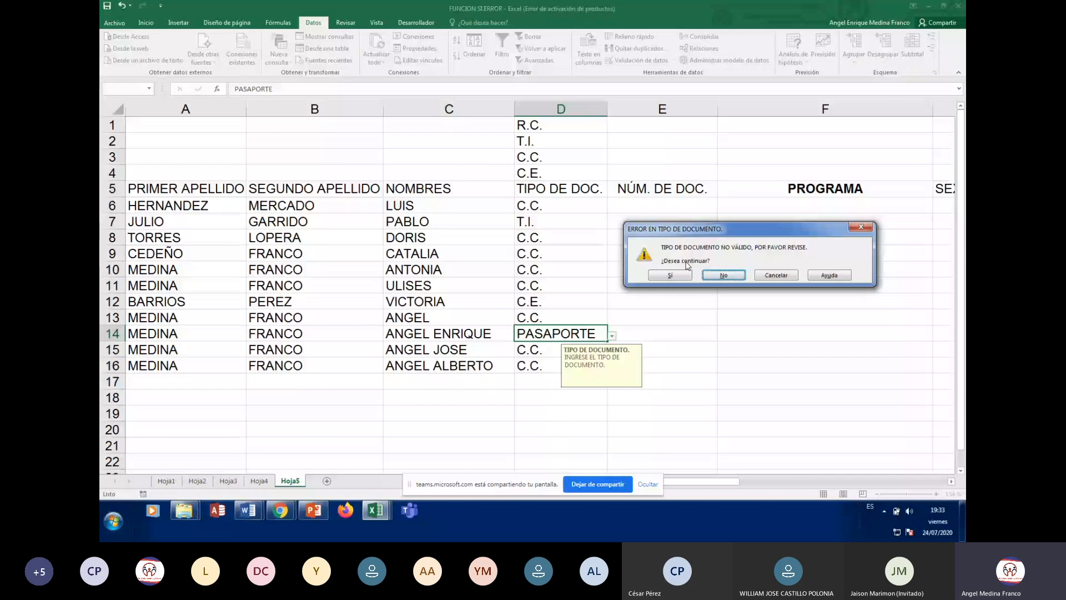
click(713, 277)
click(671, 332)
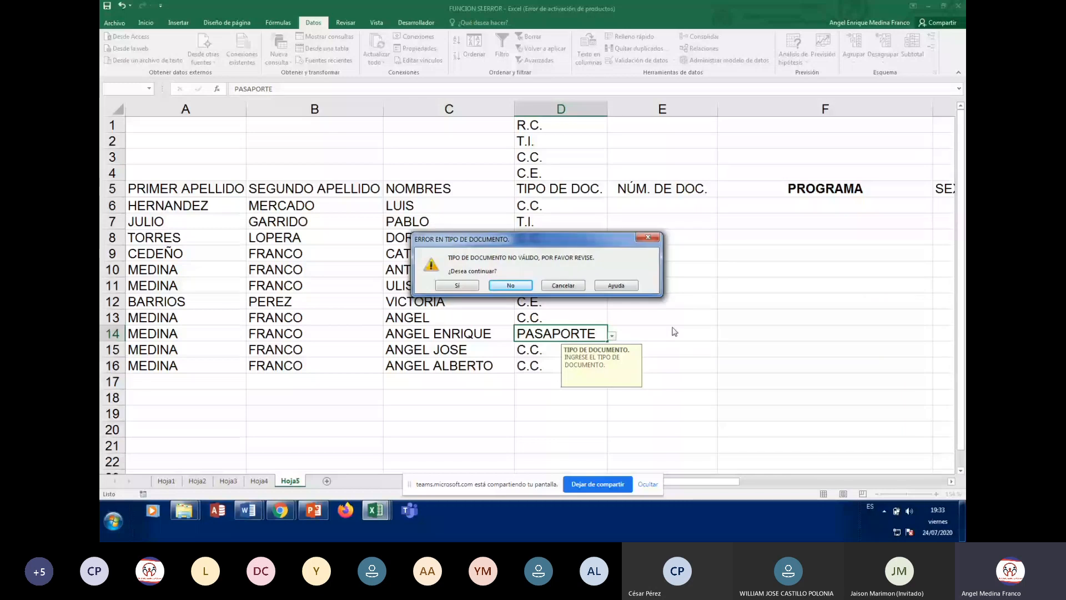
click(455, 285)
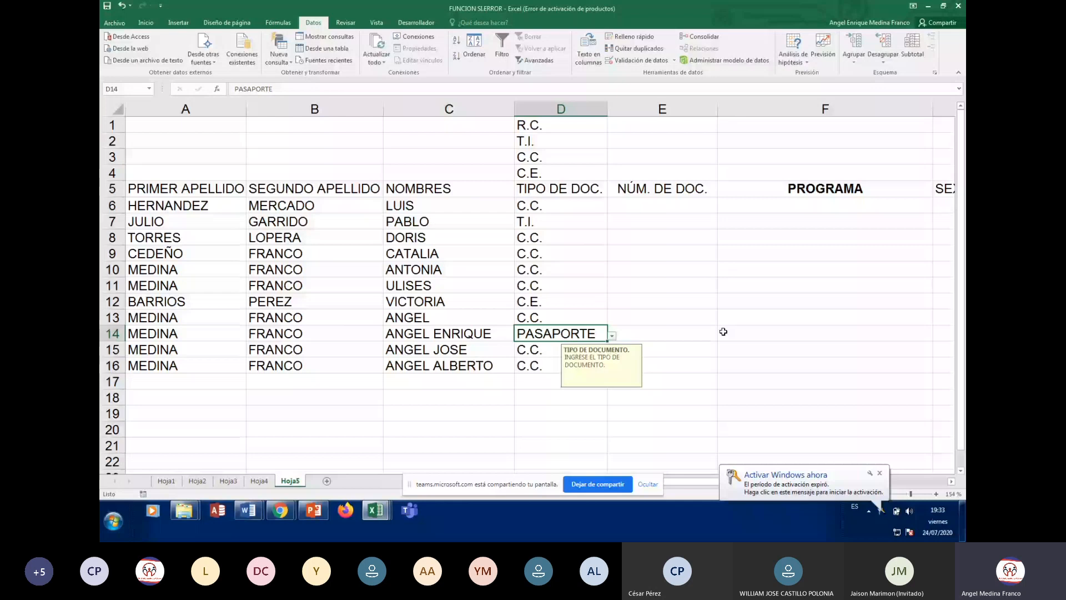
click(537, 365)
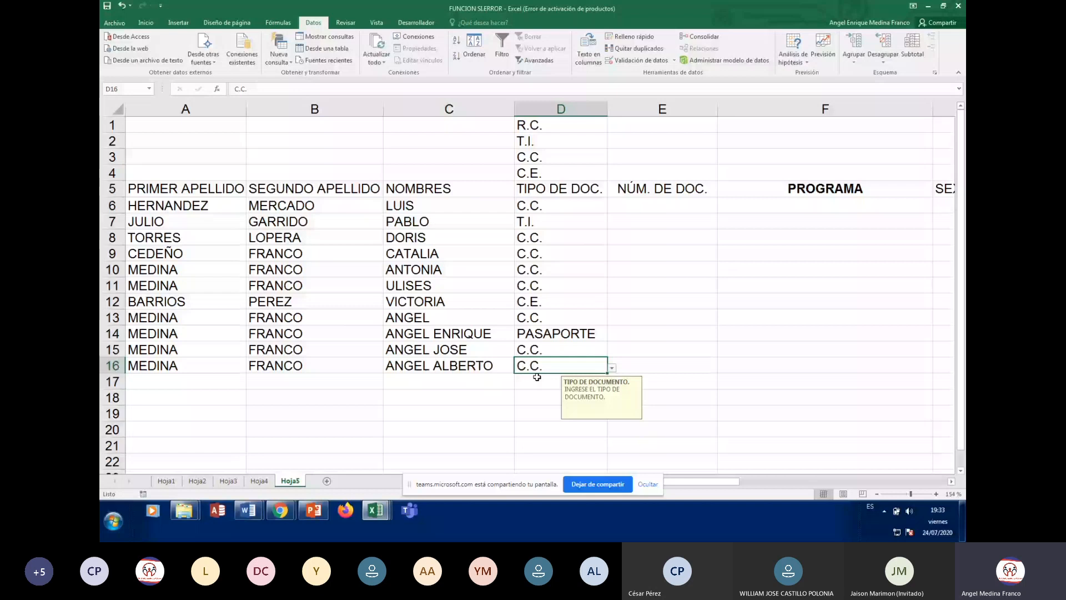
key(Up)
key(Up)
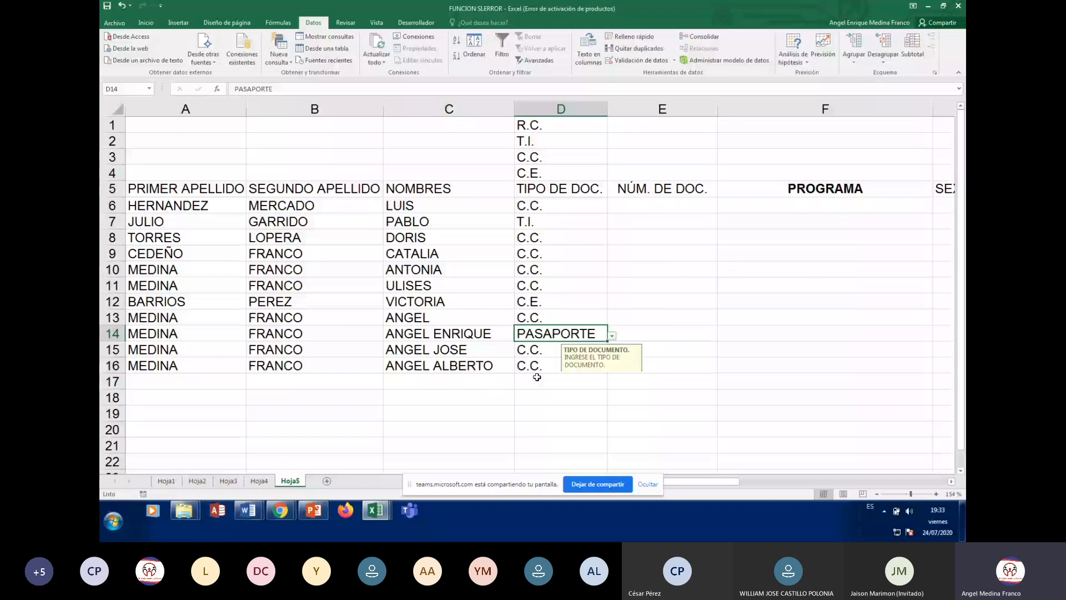
key(Up)
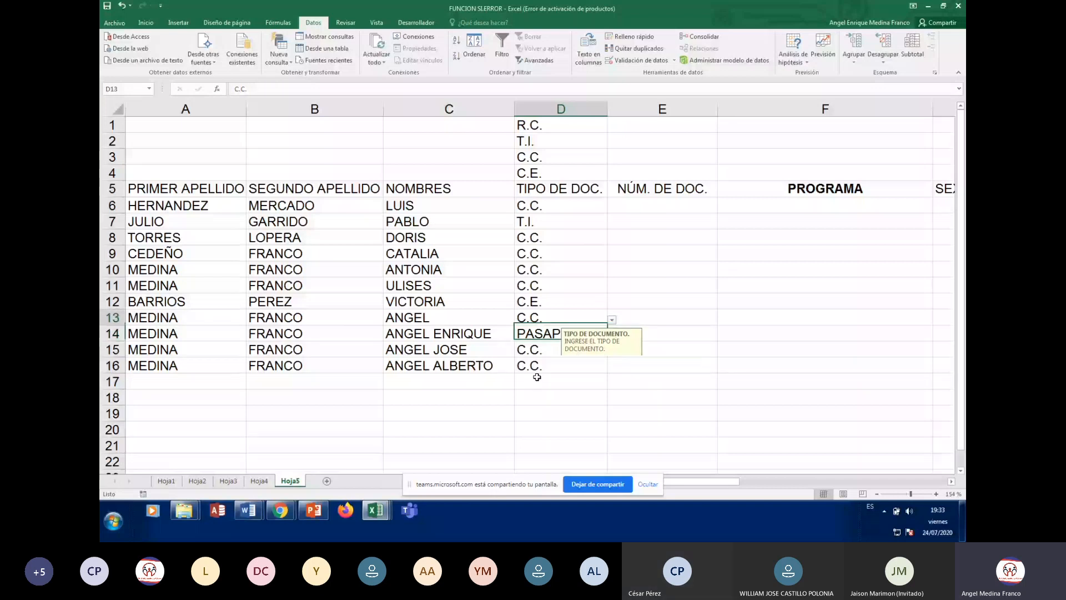
key(Up)
key(Up)
key(Up)
key(Up)
key(Up)
key(Up)
key(Up)
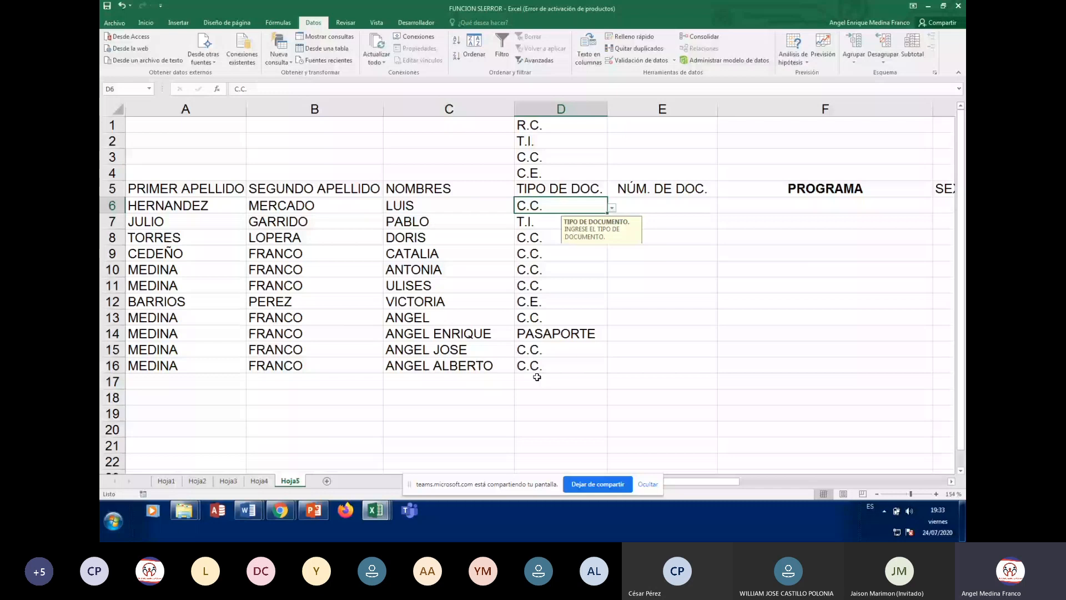
Switch the document-type error alert style from Advertencia to Detener
click(637, 62)
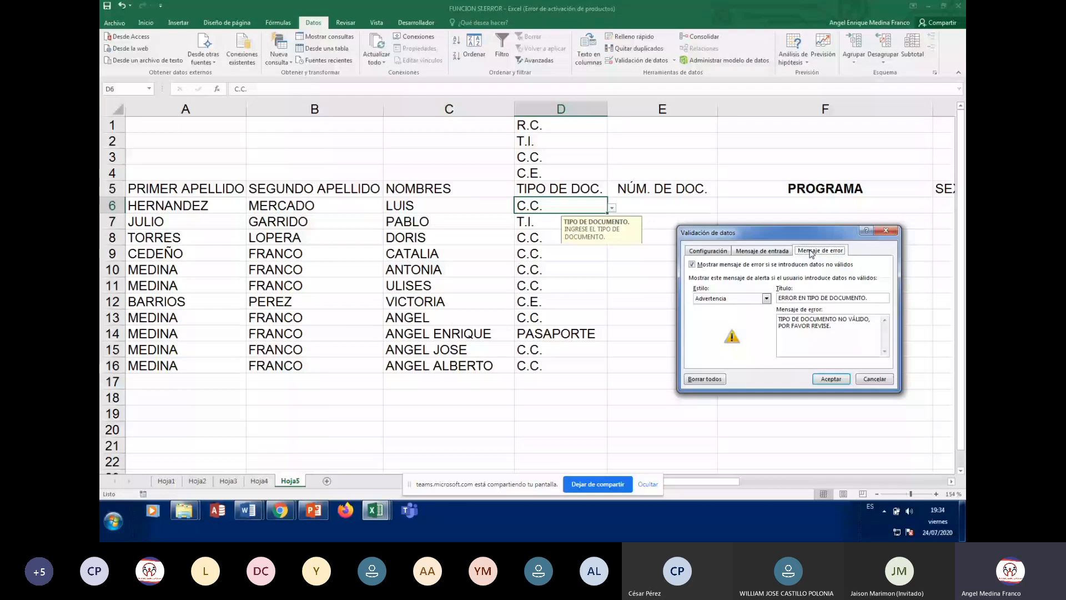
click(738, 298)
click(743, 306)
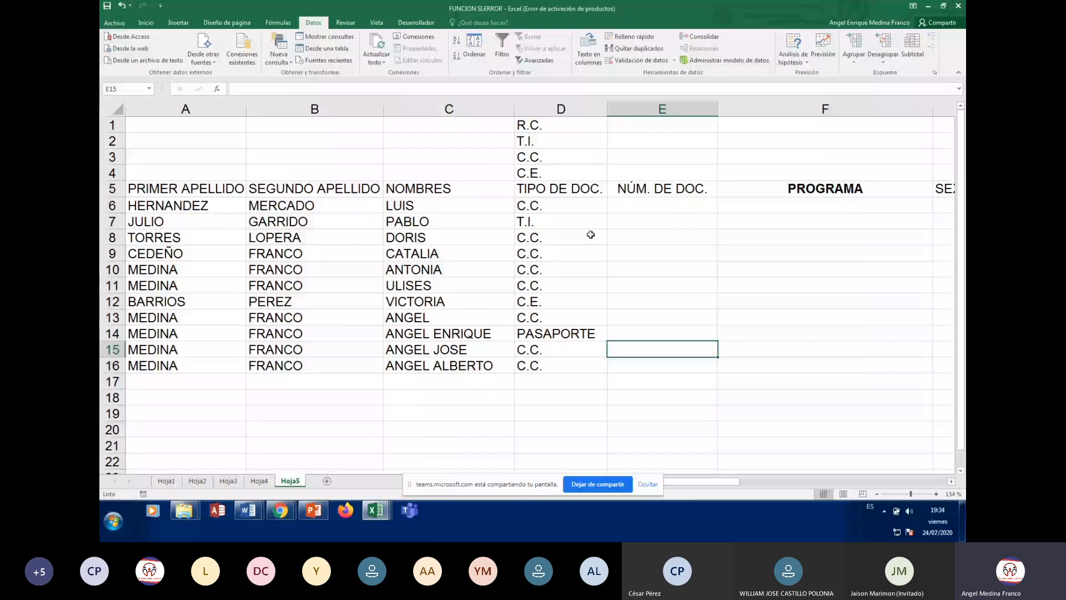
Refill C.C. down column D, set D8 to R.C. and D11 to C.E., then type P in D14
click(589, 205)
double_click(607, 213)
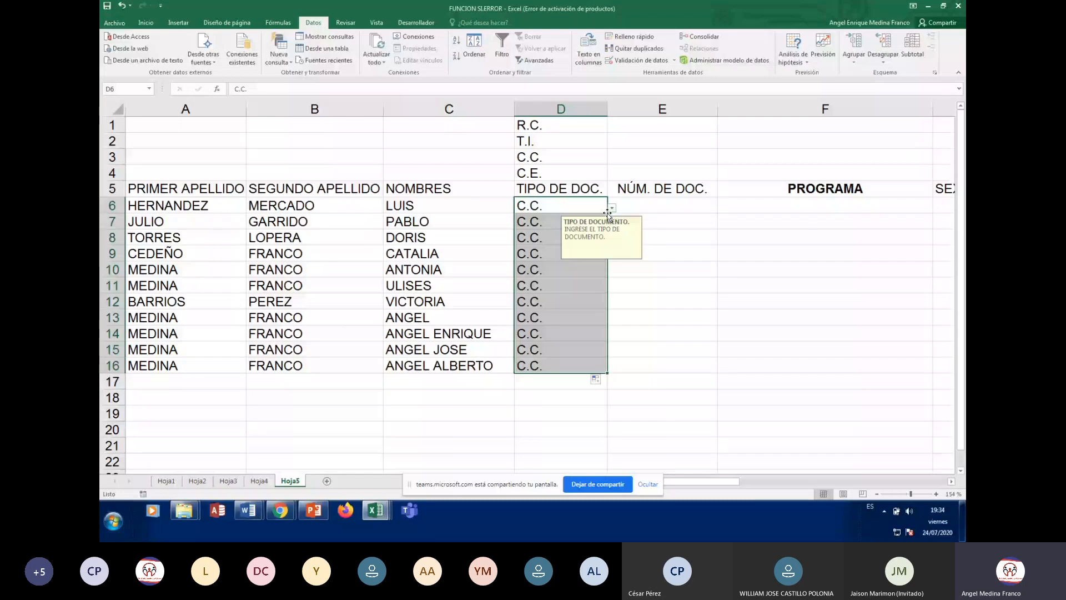
click(583, 237)
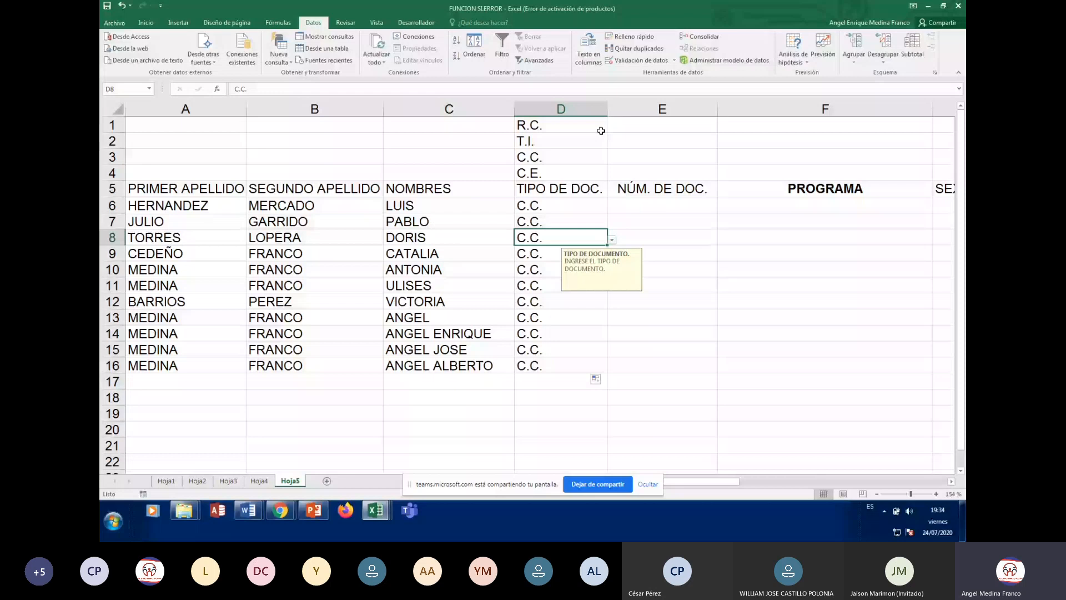
click(611, 240)
click(543, 251)
click(541, 286)
click(611, 288)
click(527, 333)
click(561, 333)
text(P)
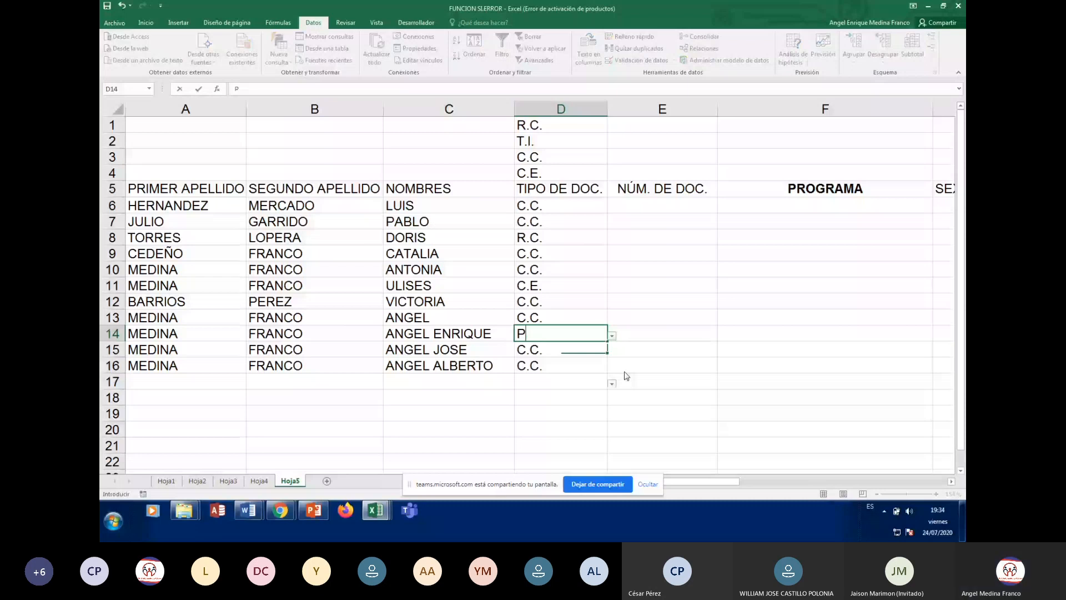
Try PASAPORTE in D14; after the stop alert rejects it, cancel to restore C.C
text(ASAPORTE)
key(Return)
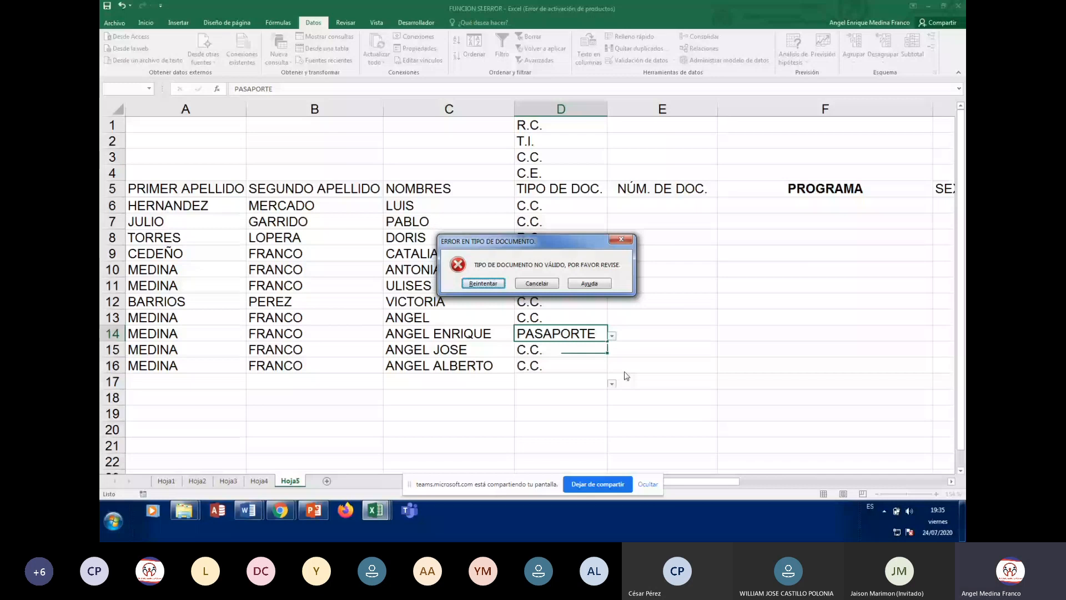
click(482, 283)
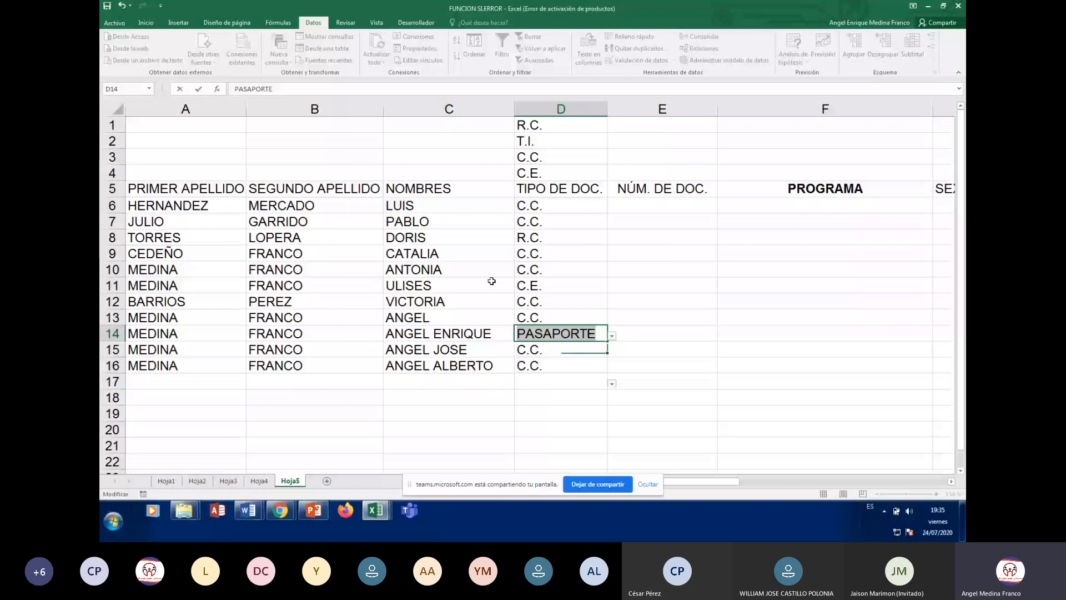
key(Return)
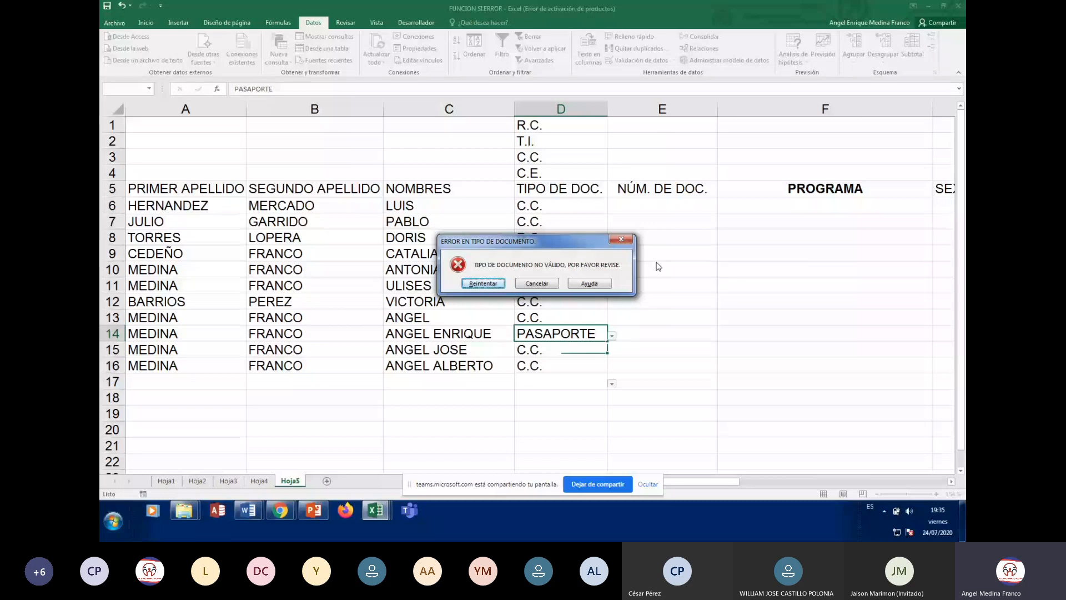
click(536, 283)
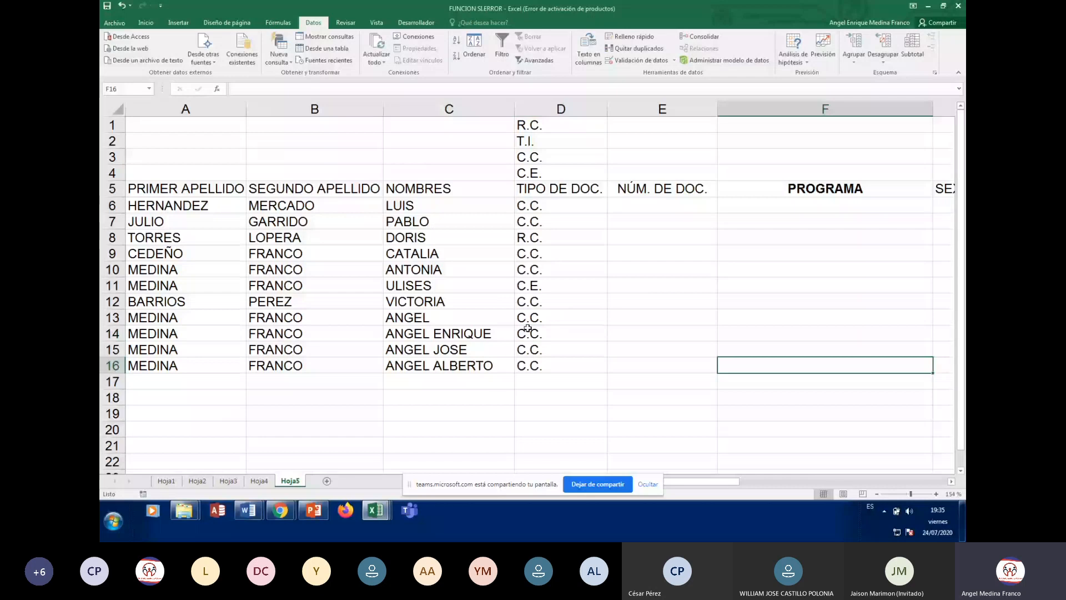
Try PASAPORTE in D15 and cancel the stop alert, leaving D15 empty
click(541, 351)
text(PASAPORTE)
key(Return)
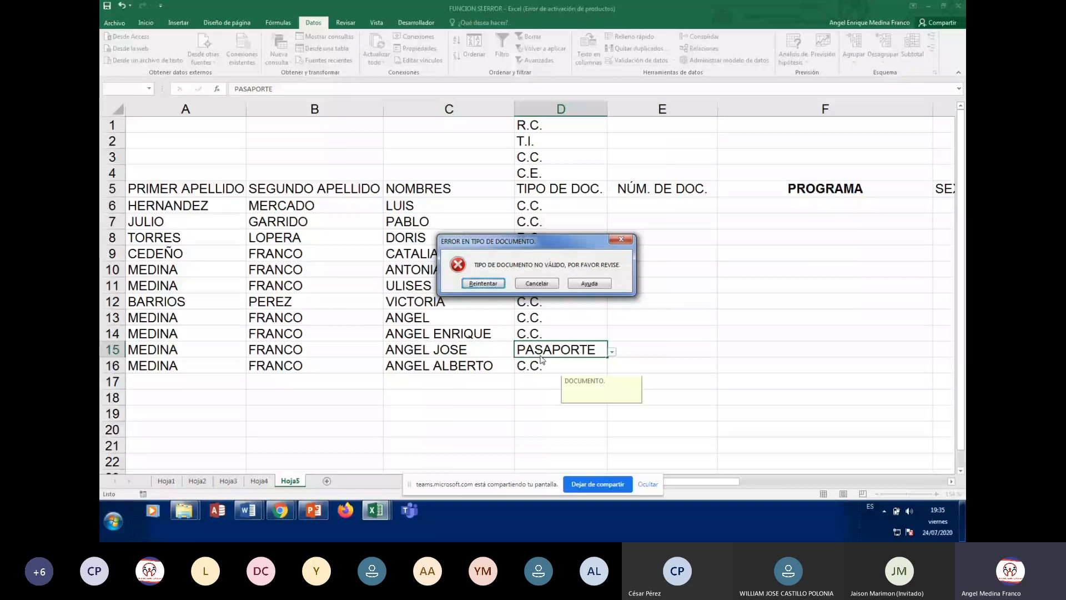
key(Escape)
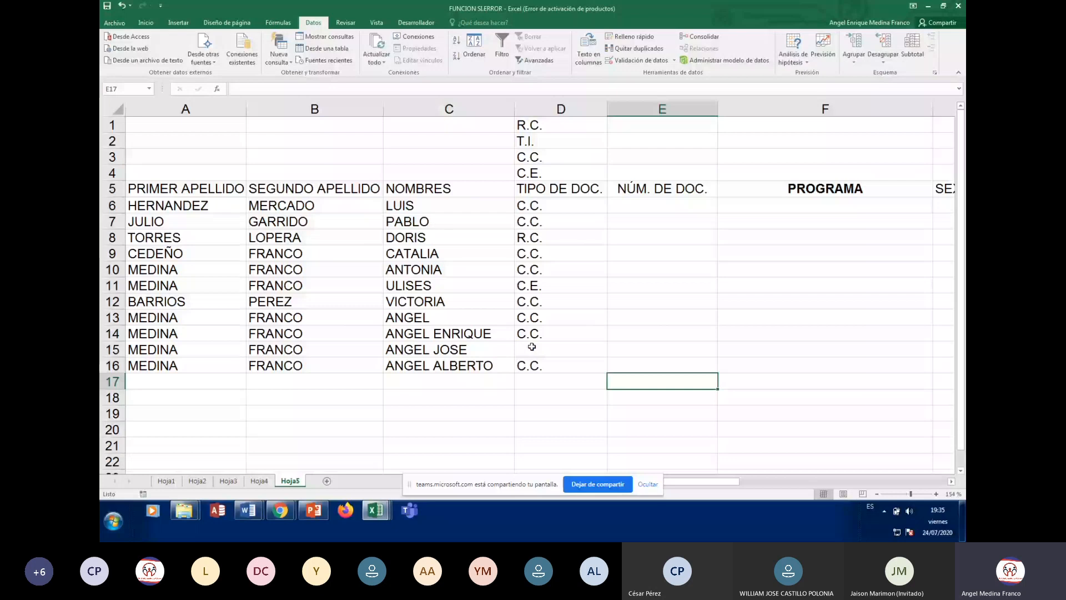
click(532, 346)
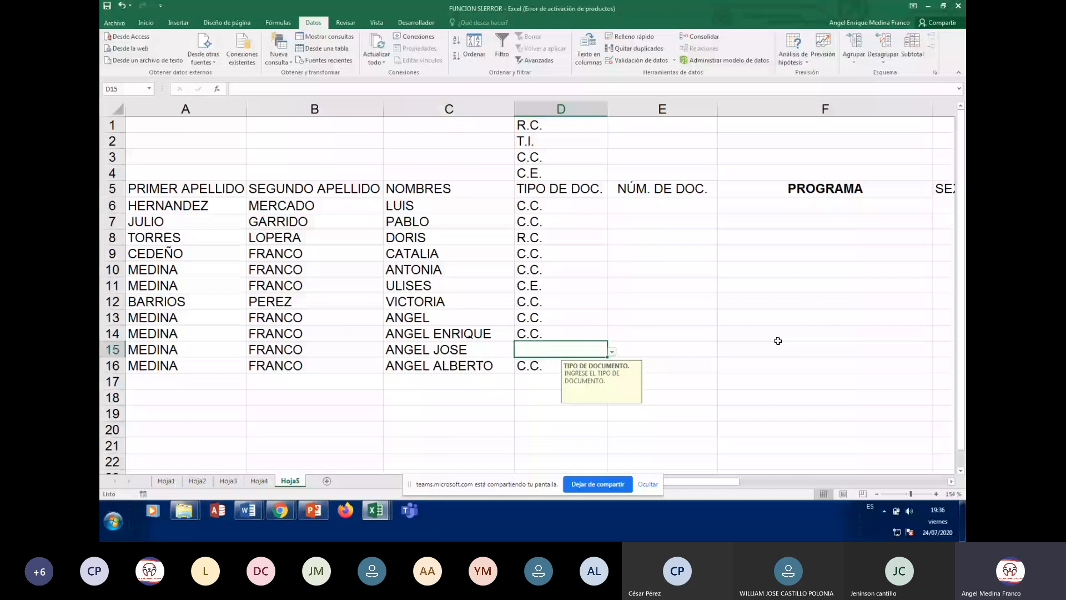
key(Up)
key(Up)
key(Up)
key(Up)
key(Up)
key(Up)
key(Up)
key(Up)
key(Up)
key(Right)
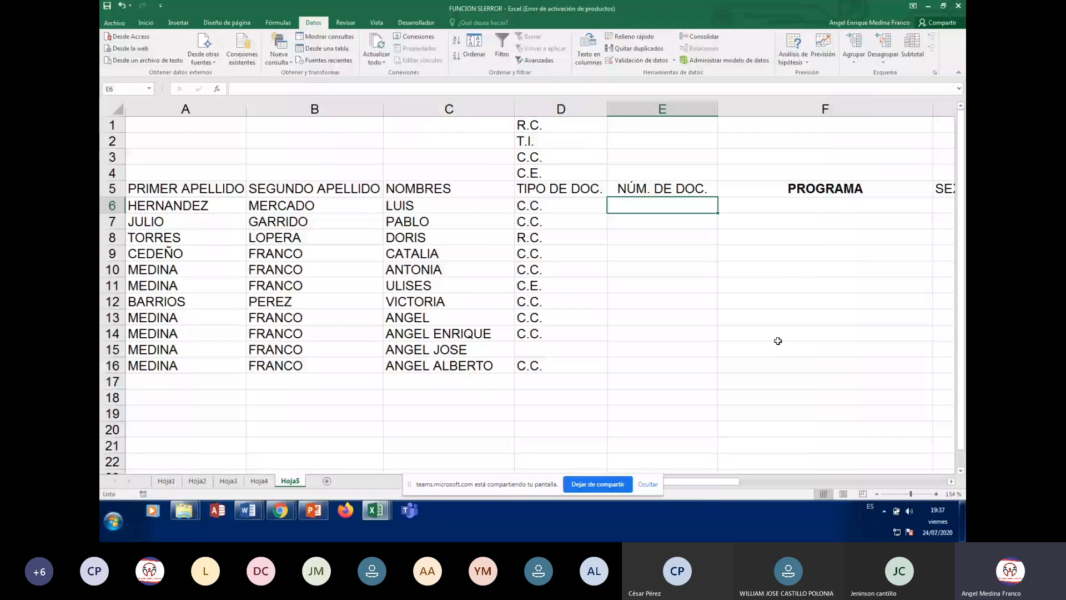
key(Left)
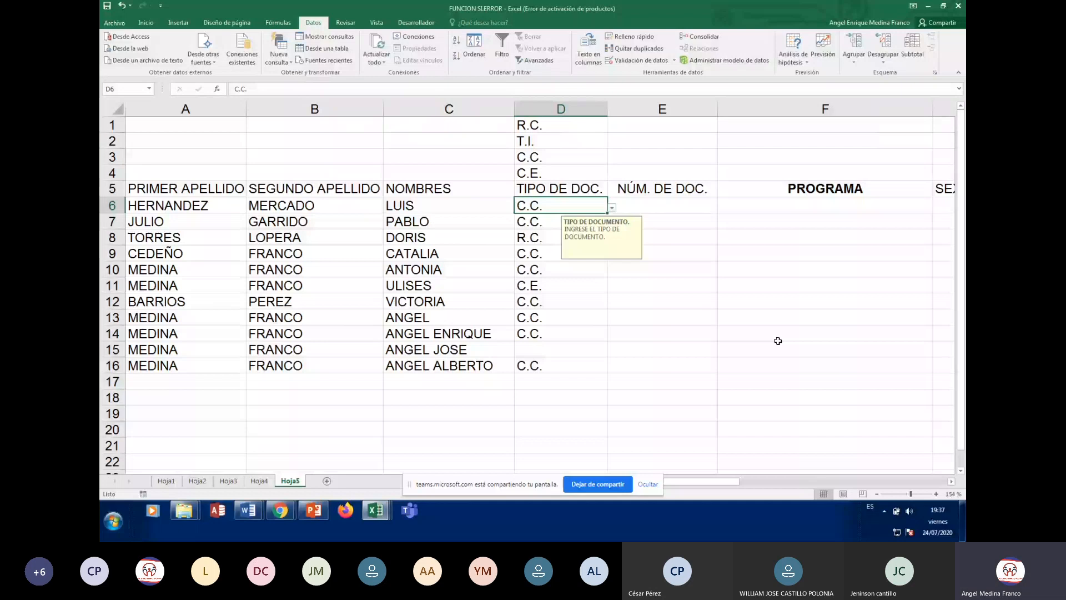
key(Right)
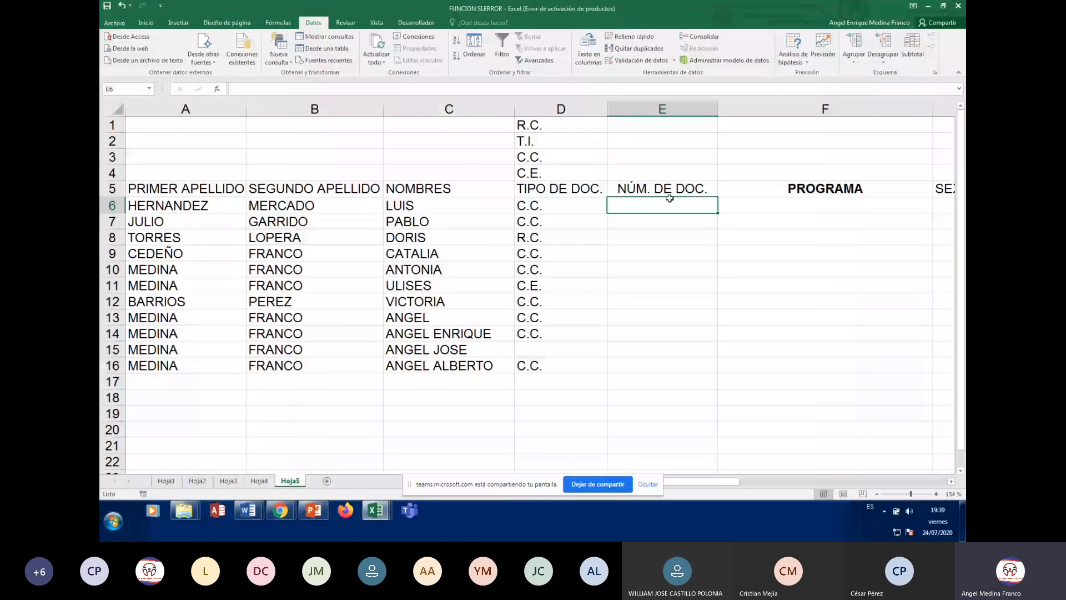
key(Down)
key(Down)
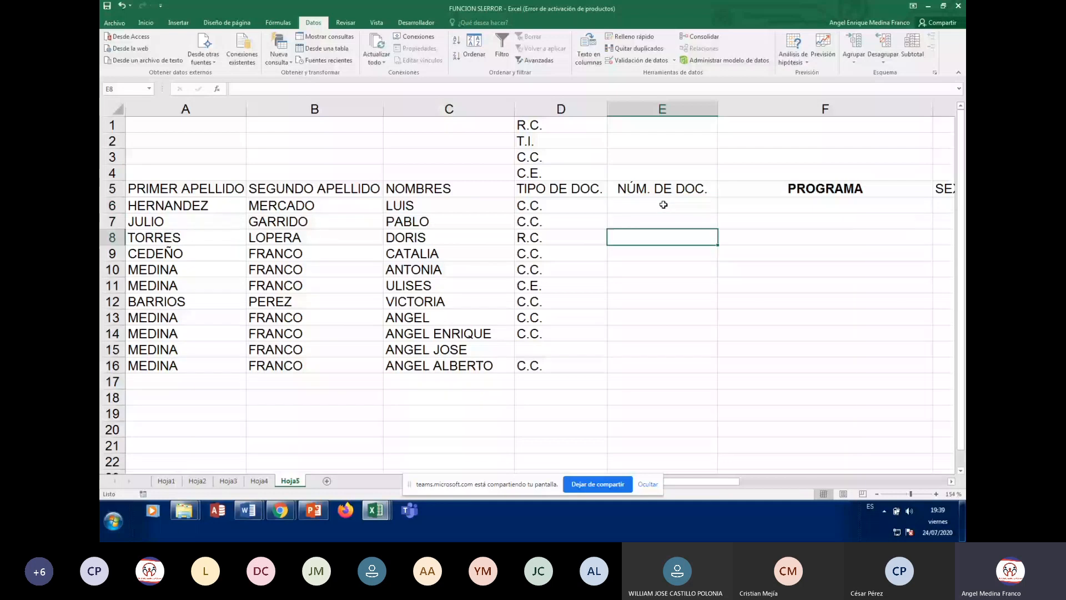
click(663, 205)
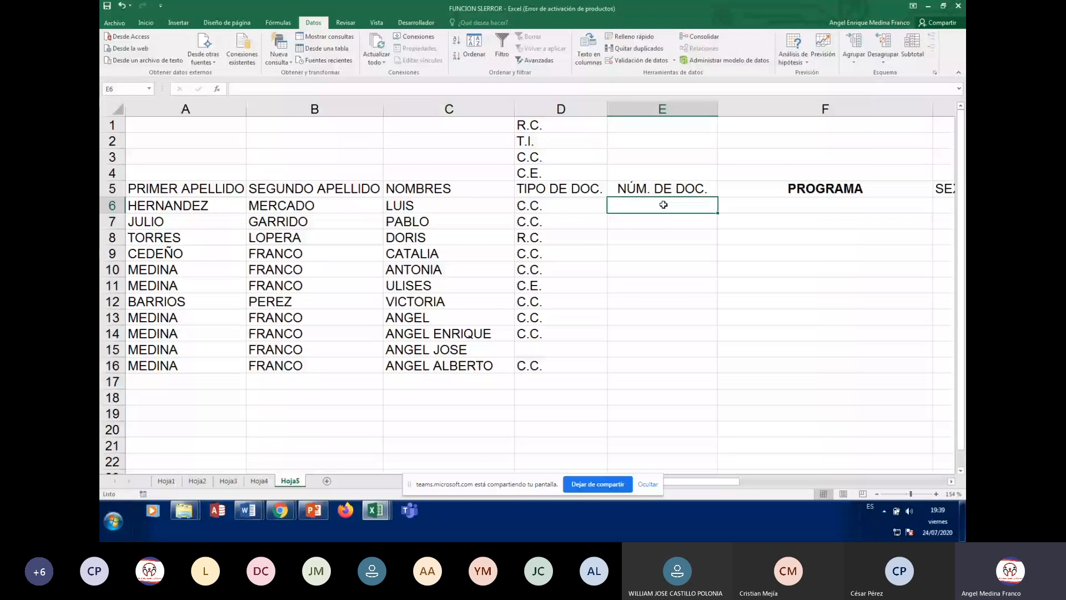
click(668, 225)
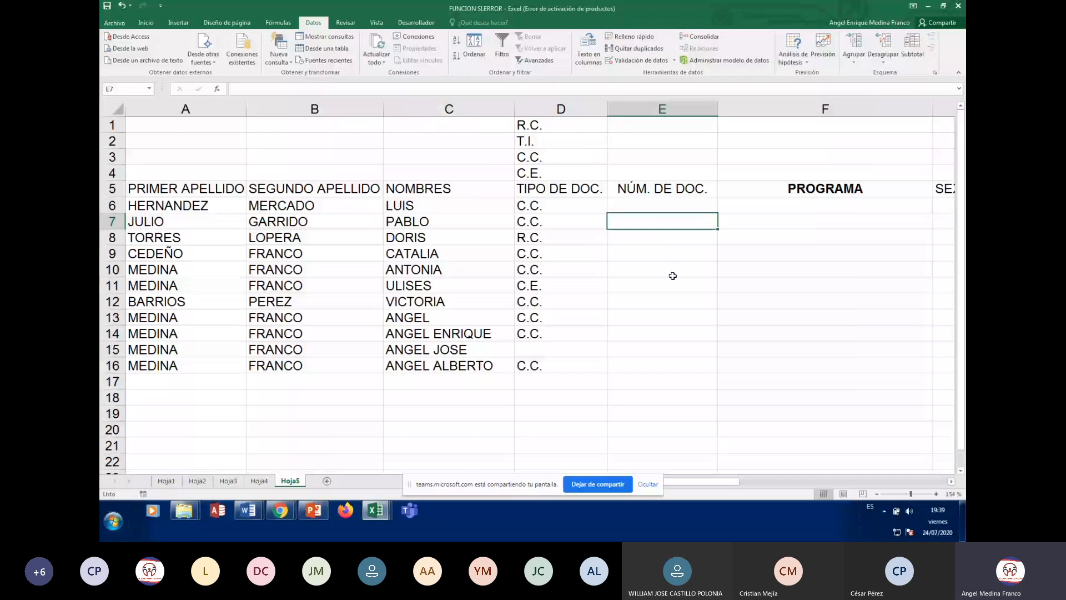
click(655, 206)
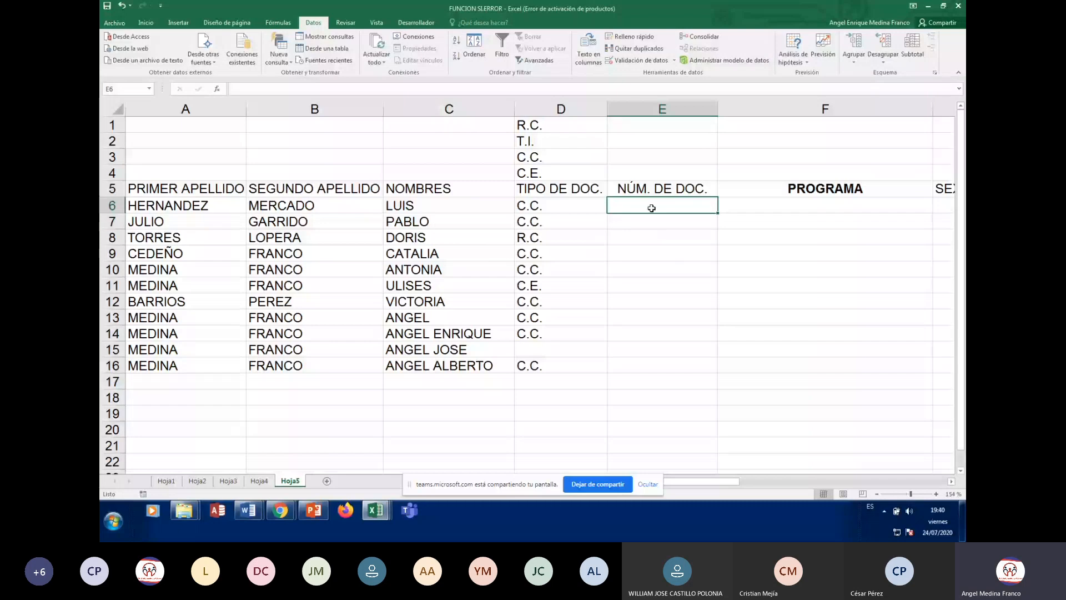
Limit E6 to Longitud del texto between a minimum of 7 and maximum of 10
click(675, 62)
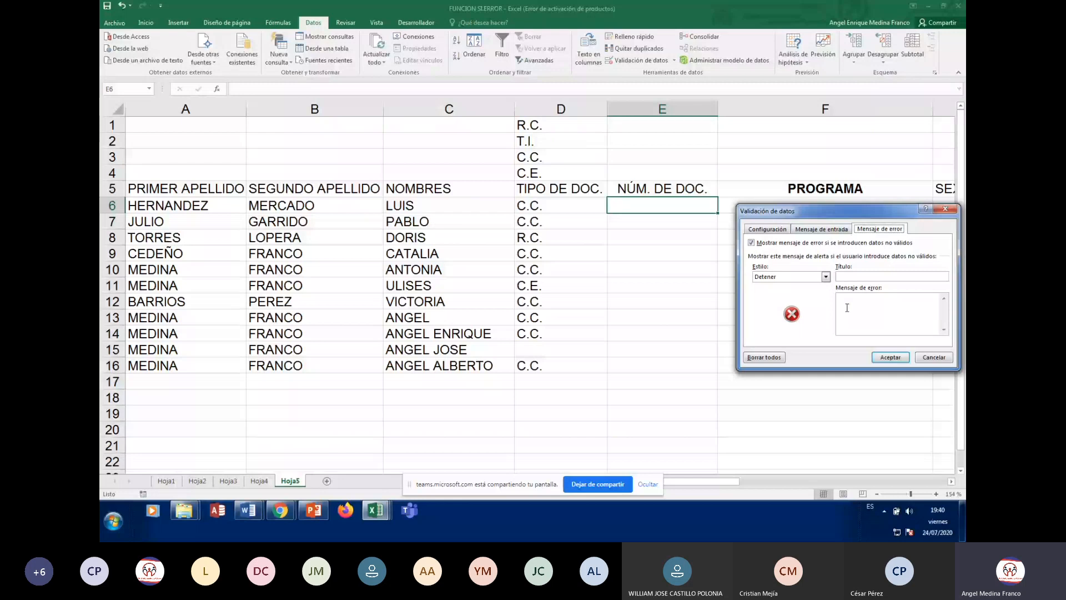
click(777, 231)
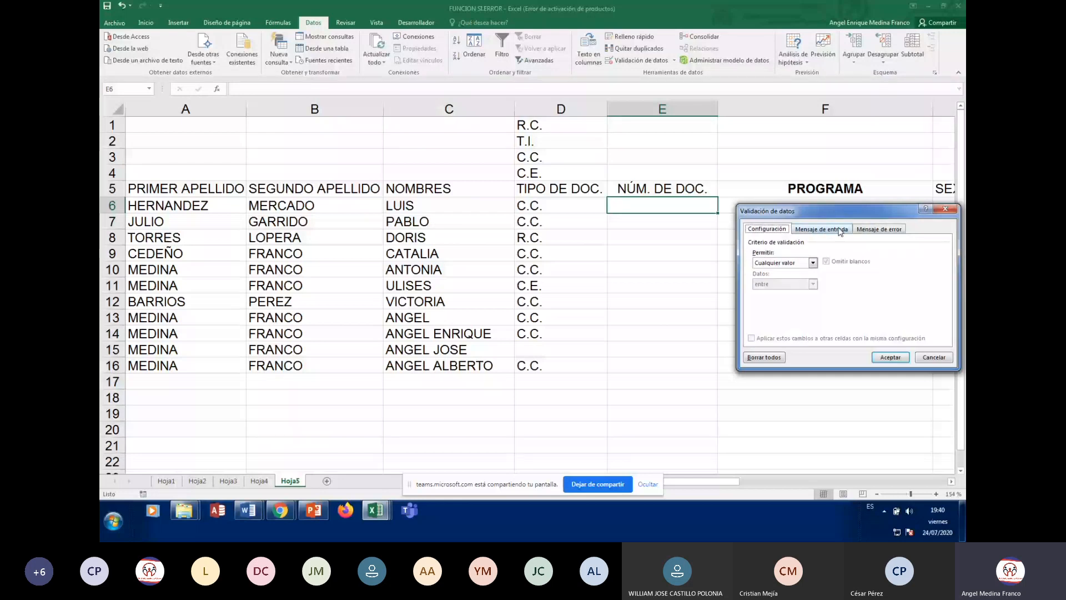
drag(876, 211, 749, 315)
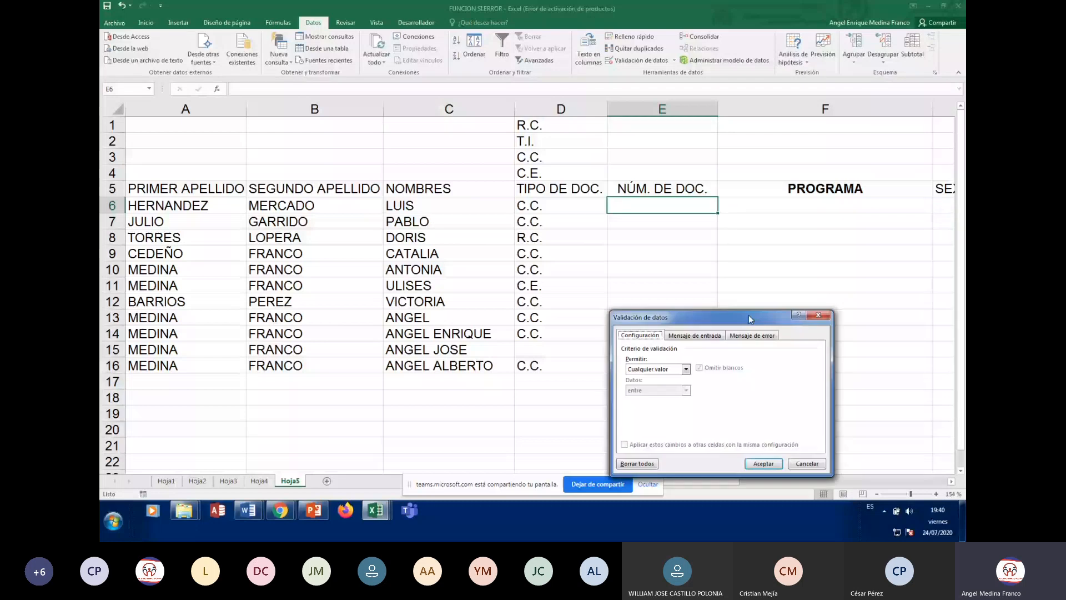
click(687, 369)
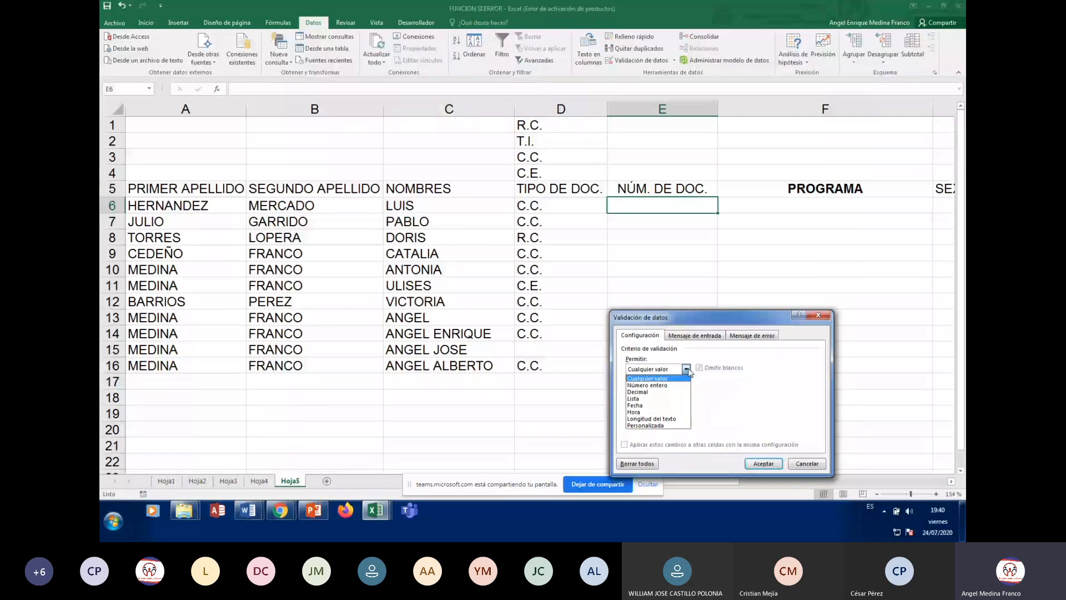
click(671, 422)
drag(739, 321, 778, 244)
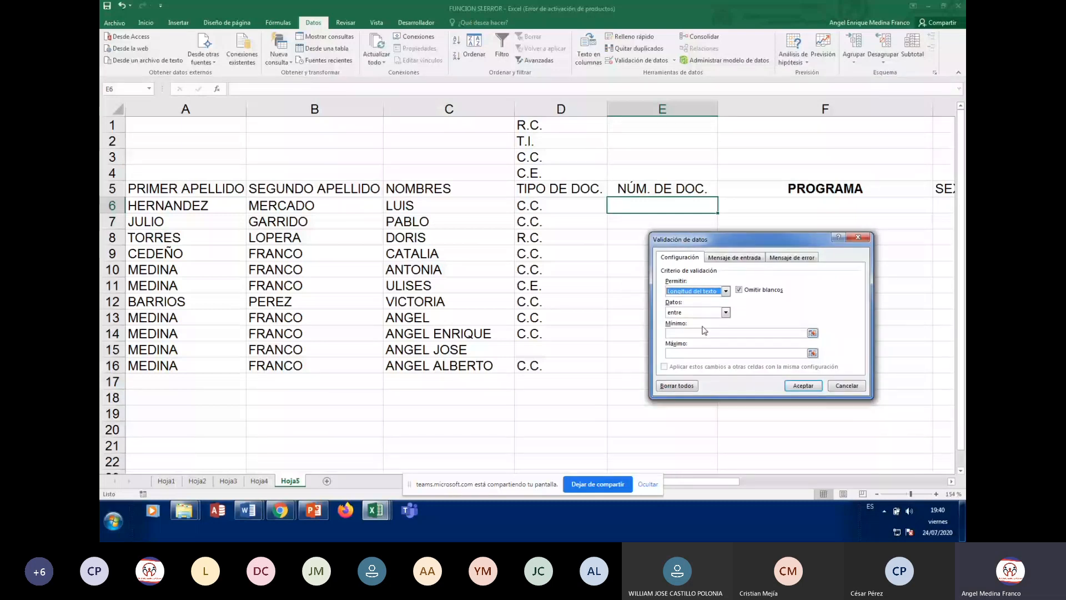
click(732, 334)
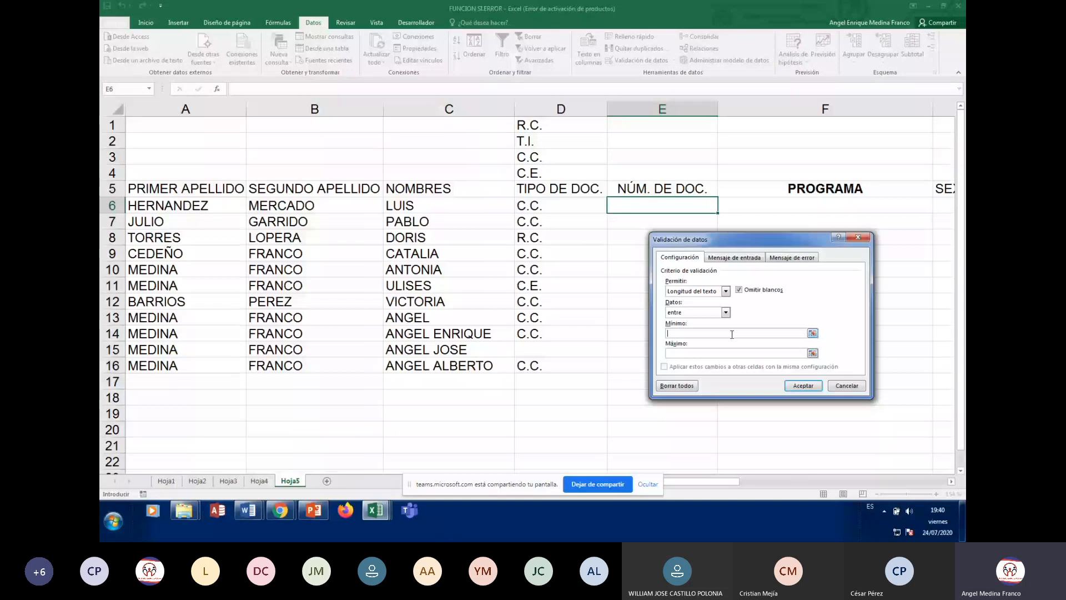
text(7)
click(711, 352)
text(10)
click(724, 259)
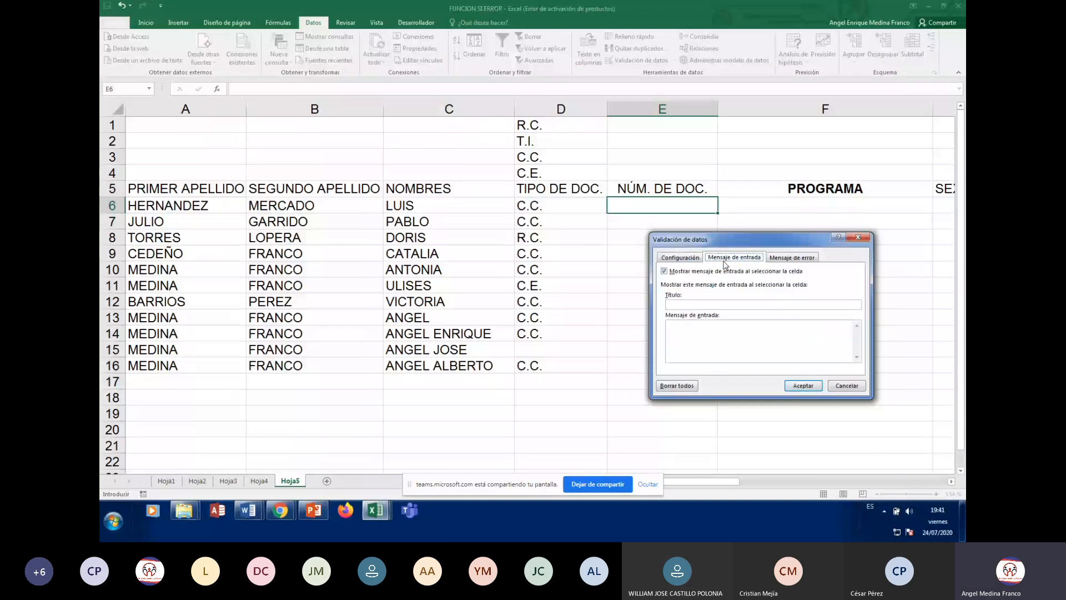
Title the input message NÚMERO DEL DOCUMENTO
click(718, 306)
text(INGRES)
text(E NÑUM)
key(BackSpace)
key(BackSpace)
key(BackSpace)
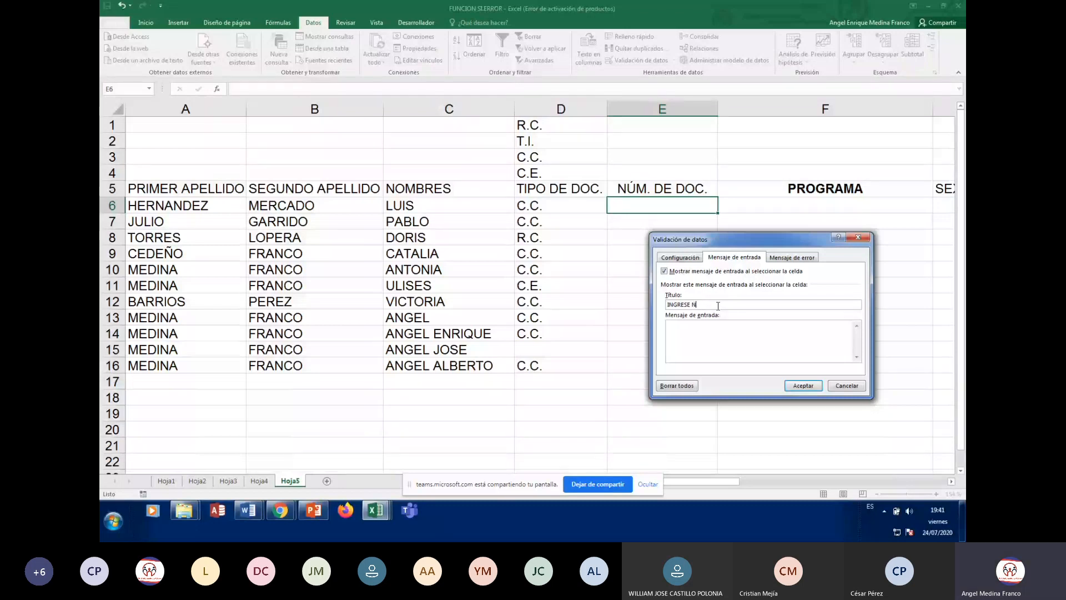
text(ÚM)
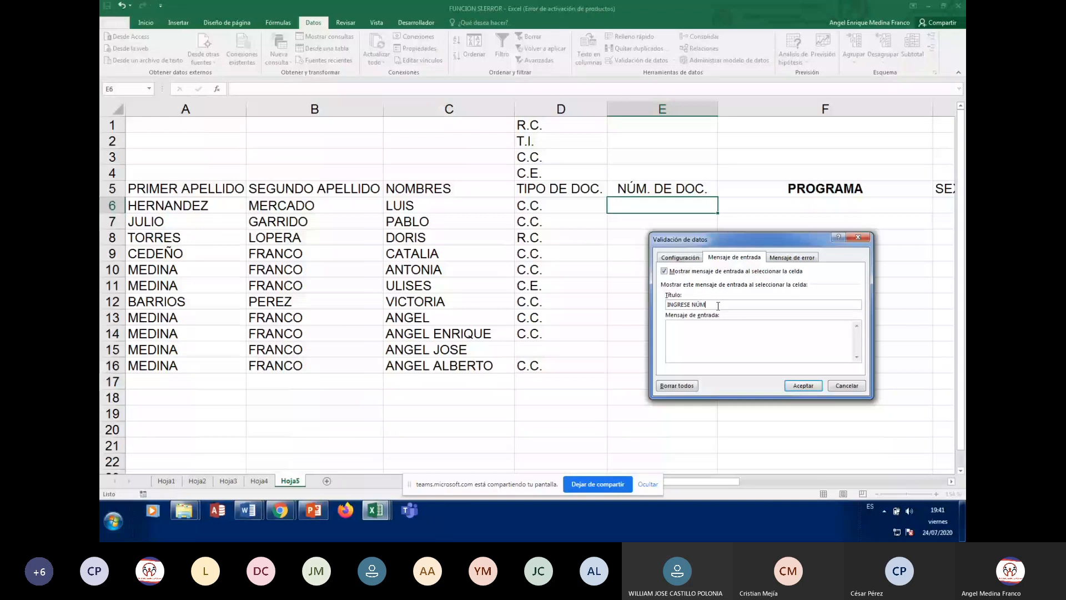
text(ERO DEL C)
text(OCUMENTO)
click(691, 305)
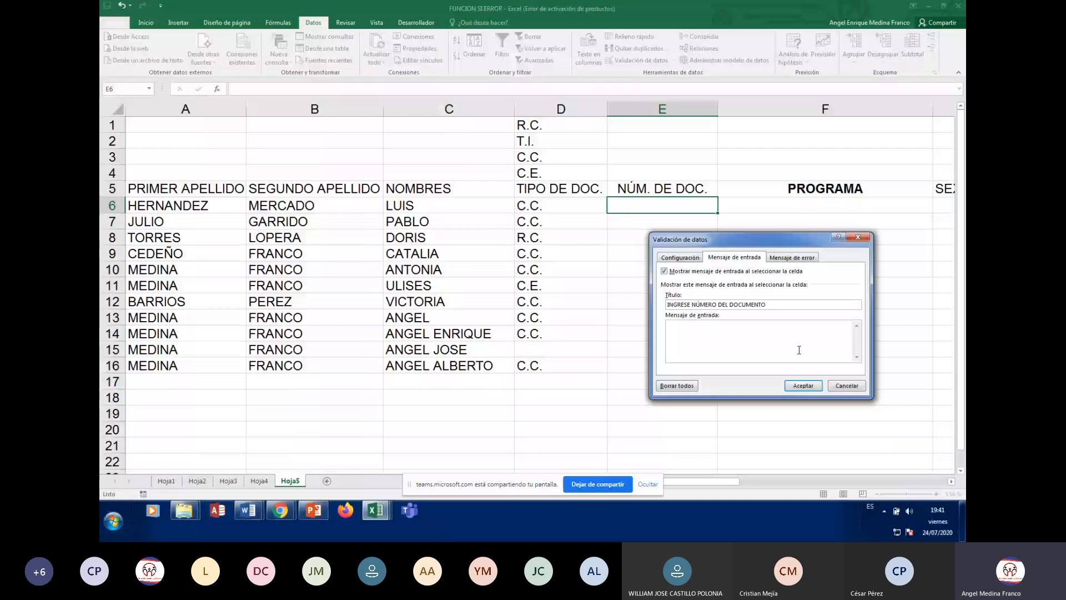
key(BackSpace)
key(BackSpace)
key(BackSpace)
key(BackSpace)
key(BackSpace)
key(BackSpace)
key(BackSpace)
key(BackSpace)
Set the input message text to 'INGRESE POR FAVOR EL NÚMERO DEL DOCUMENTO.'
click(753, 344)
text(INGRESE PO)
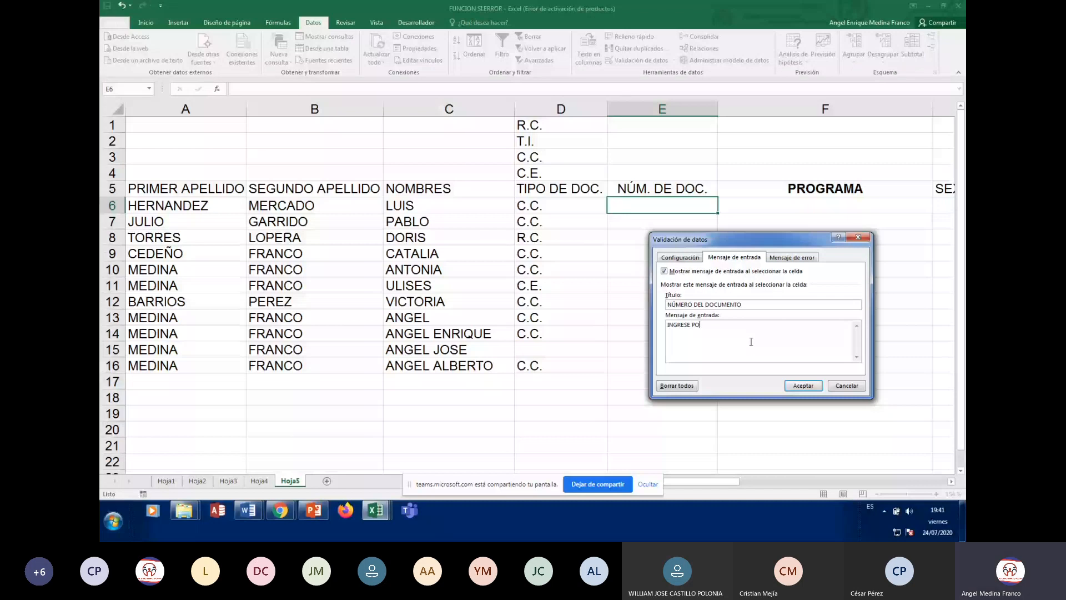
text(R FAVOR E)
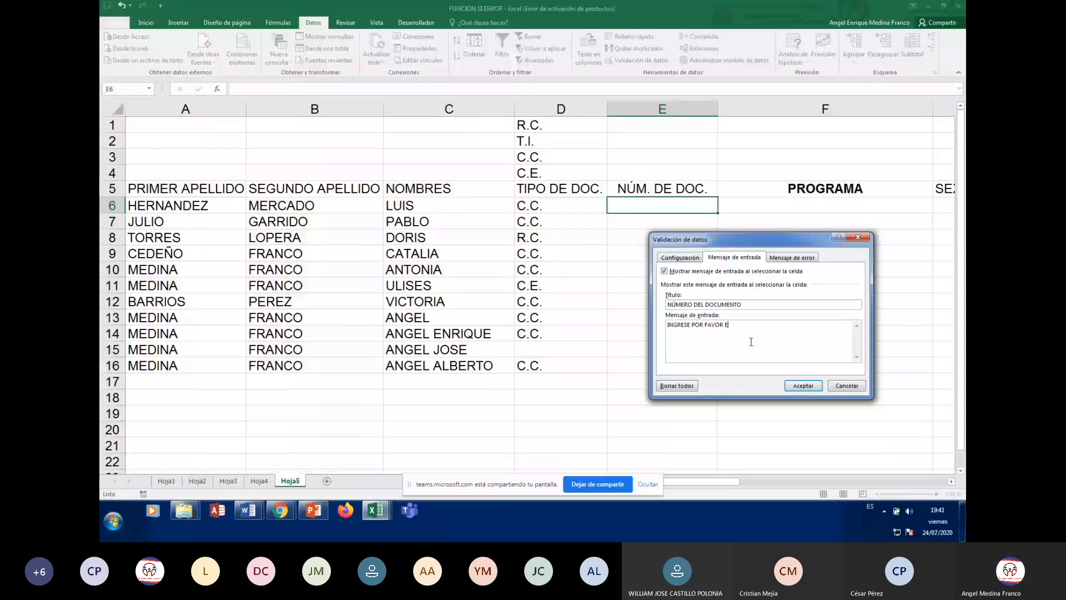
text(L NÚMERO DEL D)
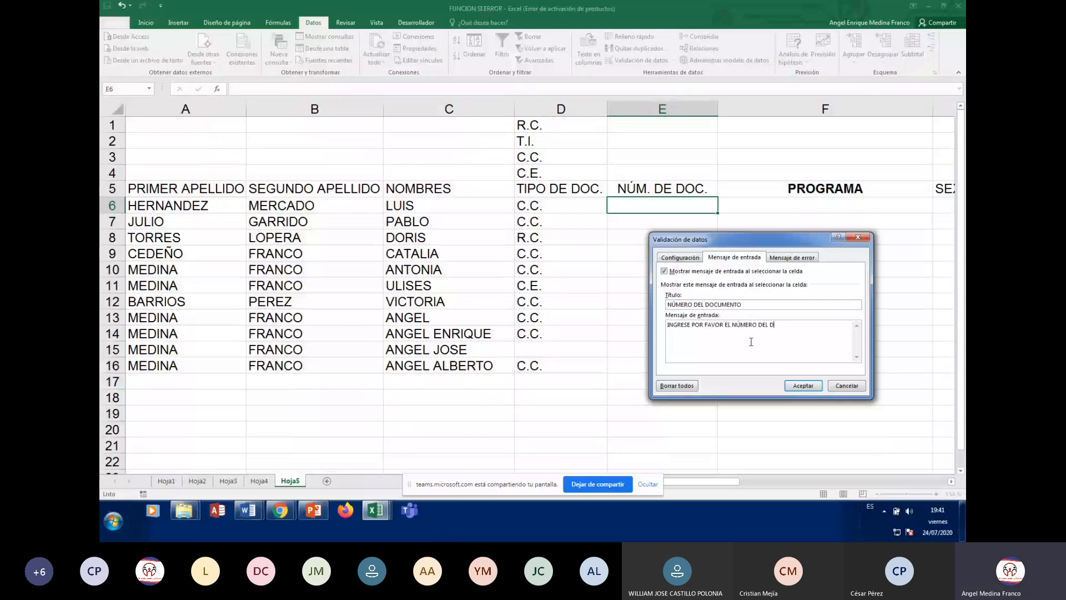
text(OCUEMTN)
key(BackSpace)
key(BackSpace)
key(BackSpace)
key(BackSpace)
text(MENTO.)
click(808, 258)
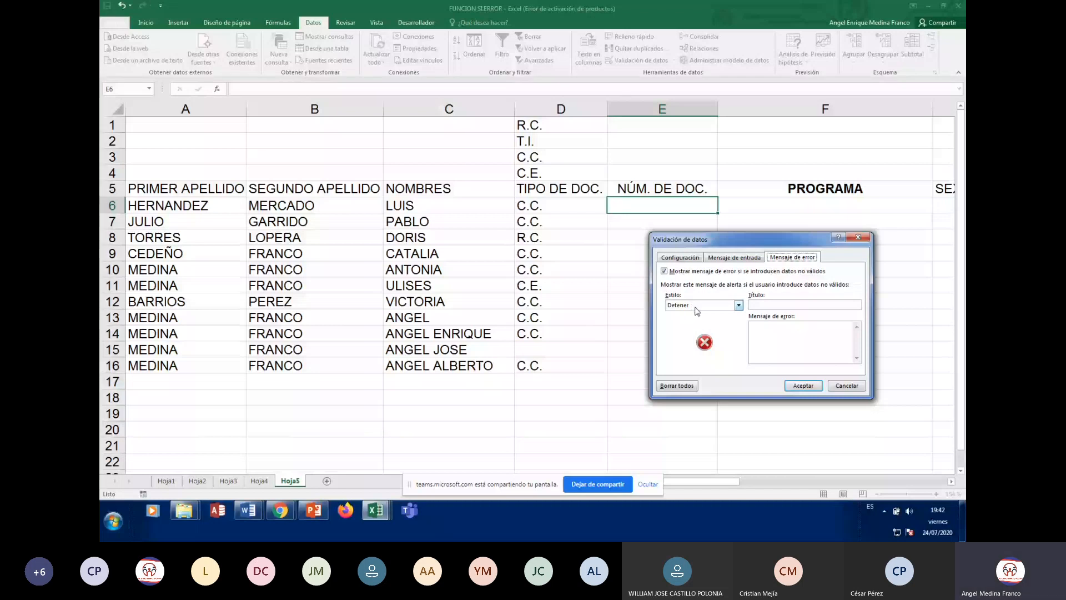
Title the error alert 'ERROR NUMERO DEL DOCUMENTO' with message 'NÚMERO DE DOCUMENTO NO VÁLIDO, POR FAVOR REVISE.'
click(778, 304)
text(ERROR NUME)
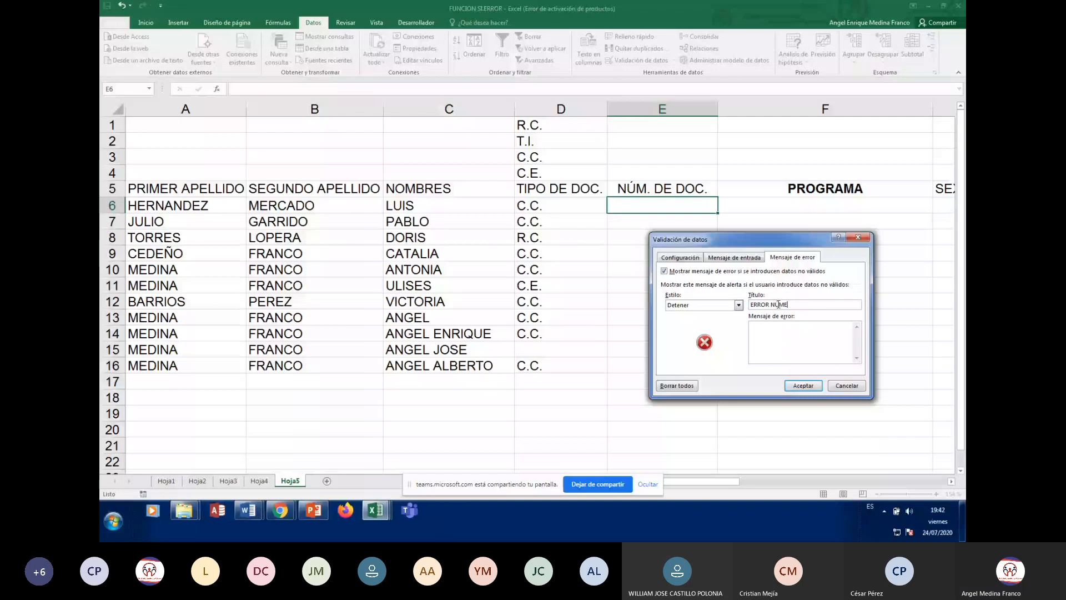
text(RO DEL DOCUMEN)
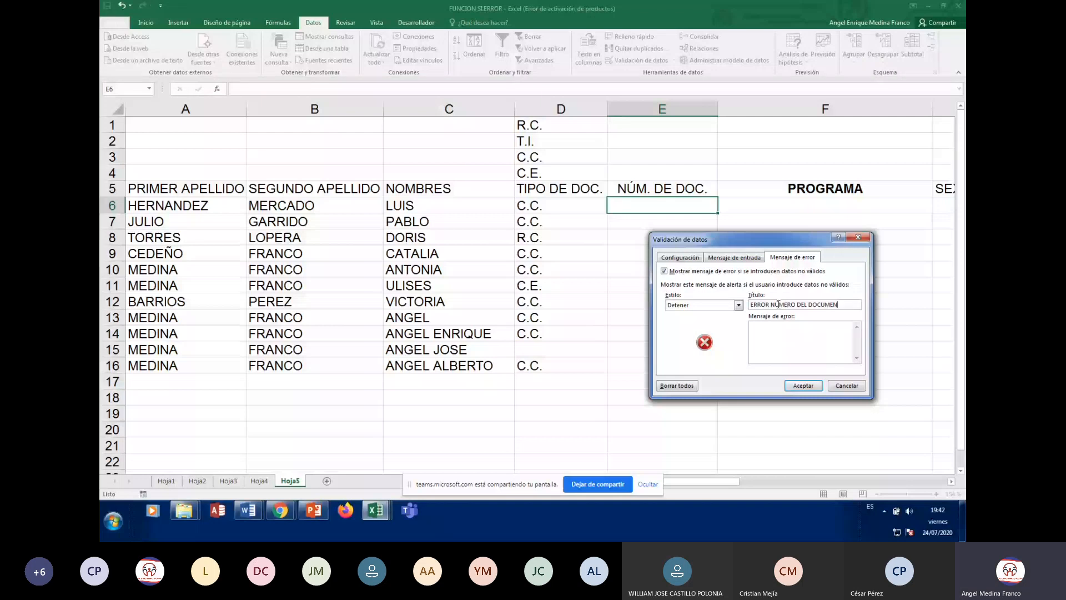
text(TO)
click(777, 324)
text(N)
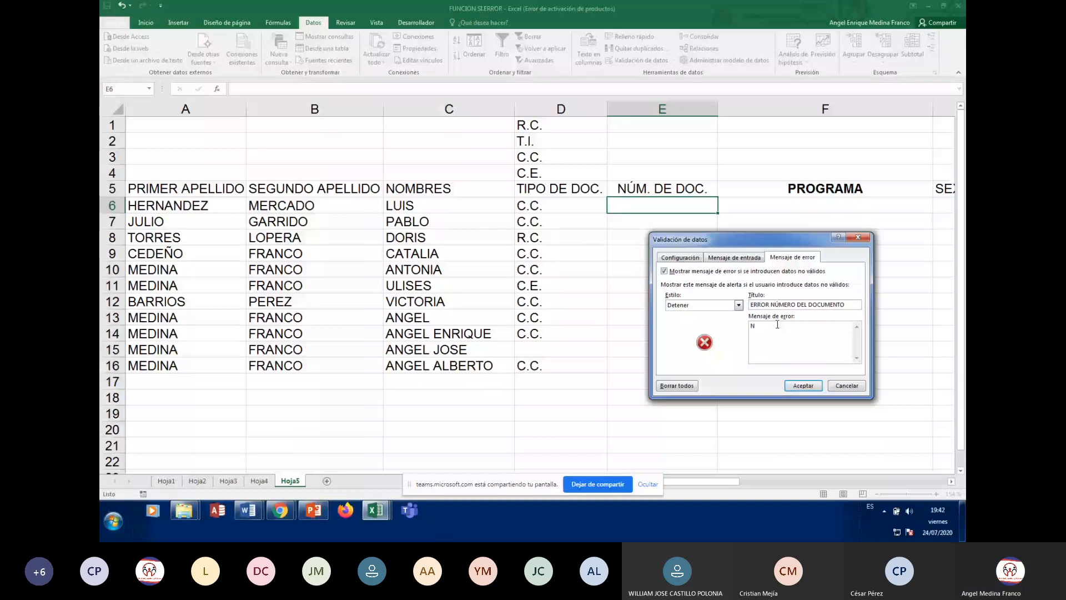
text(ÚMERO DE)
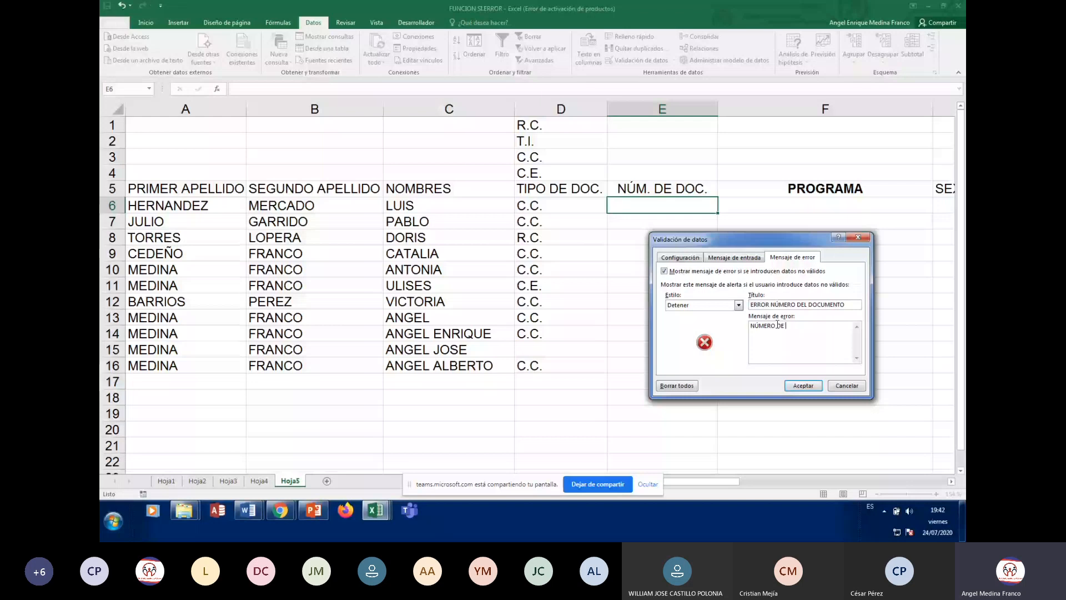
text(DOCUMENTO NO VÁLIDO)
text(, POR FAV)
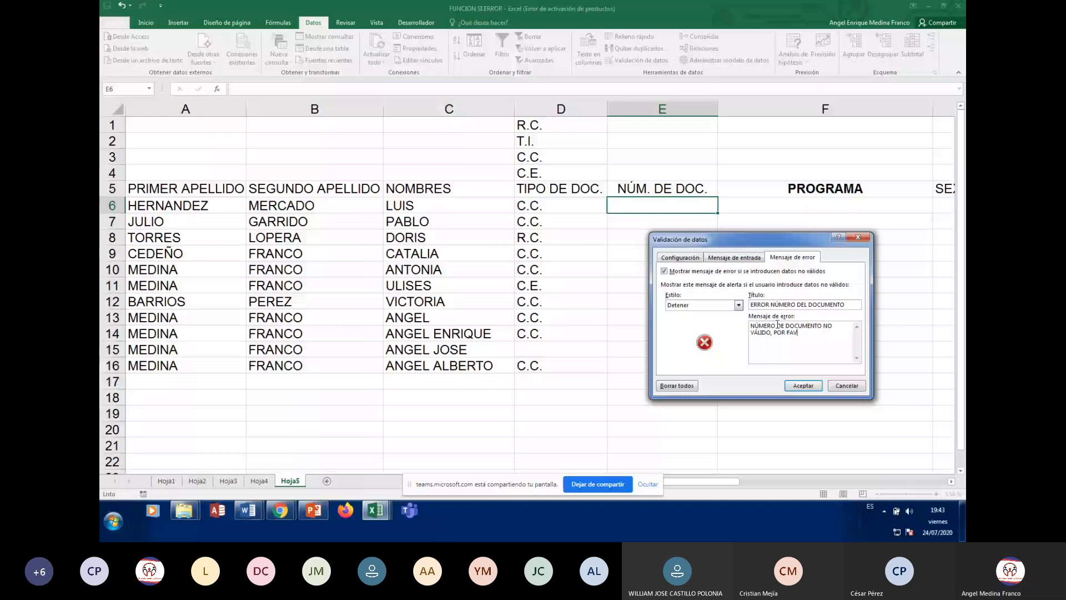
text(OR REVISE.)
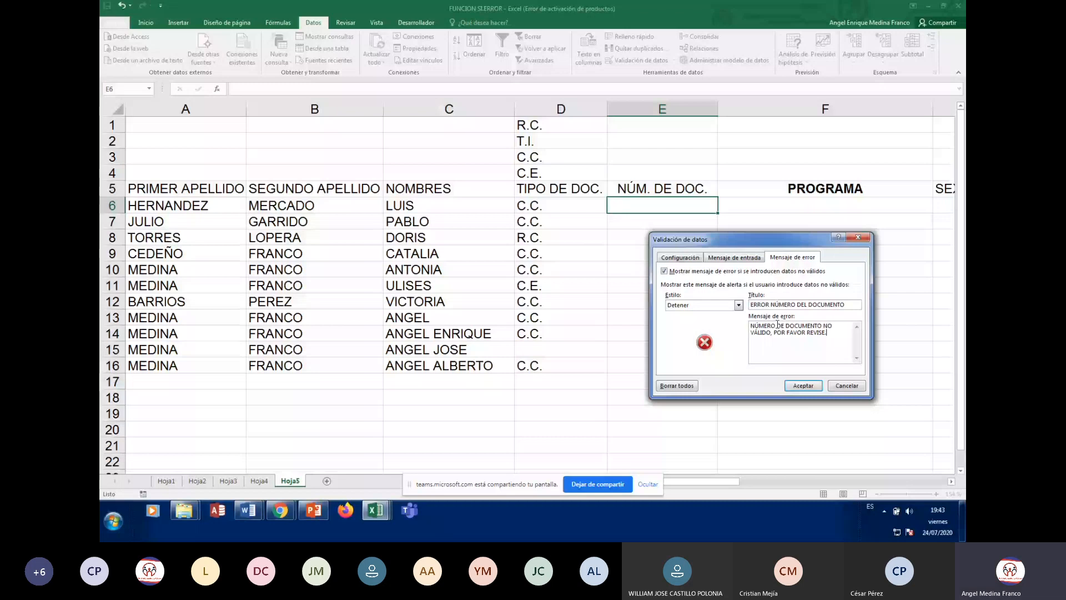
click(810, 385)
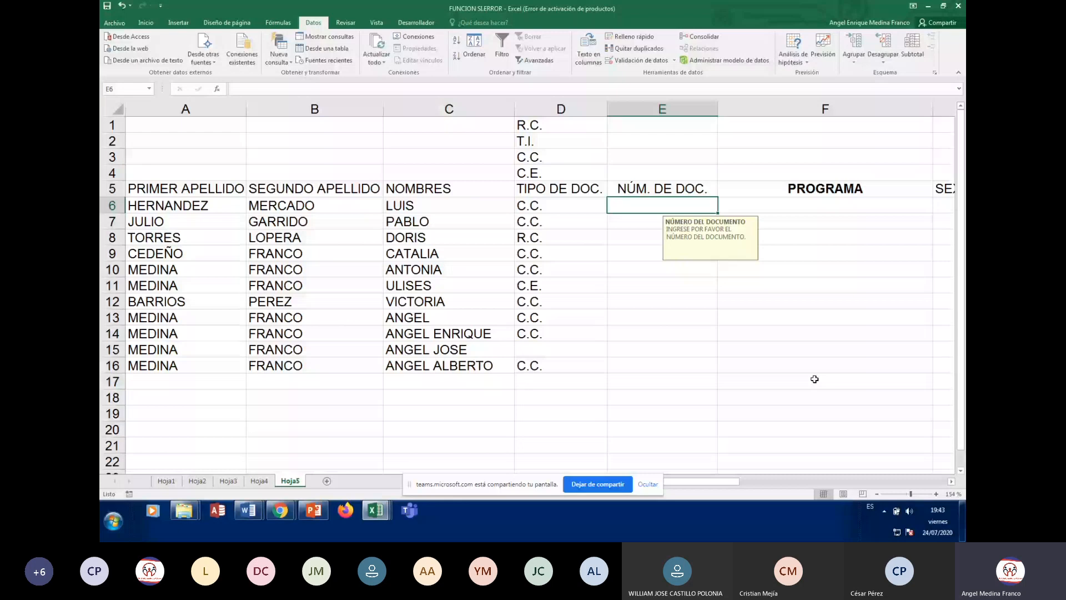
drag(717, 213, 698, 371)
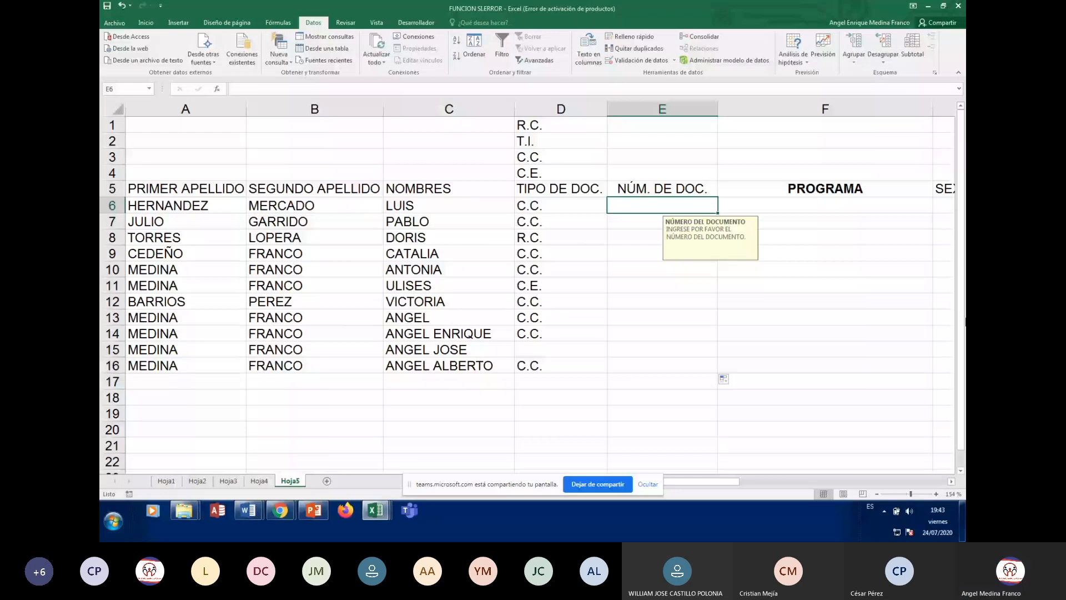
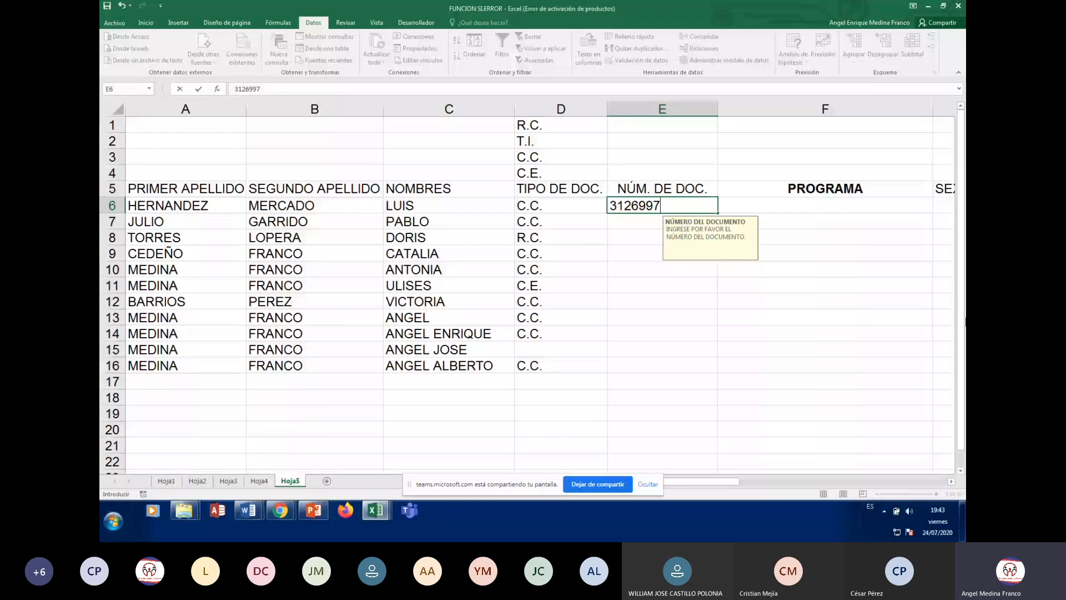
key(Return)
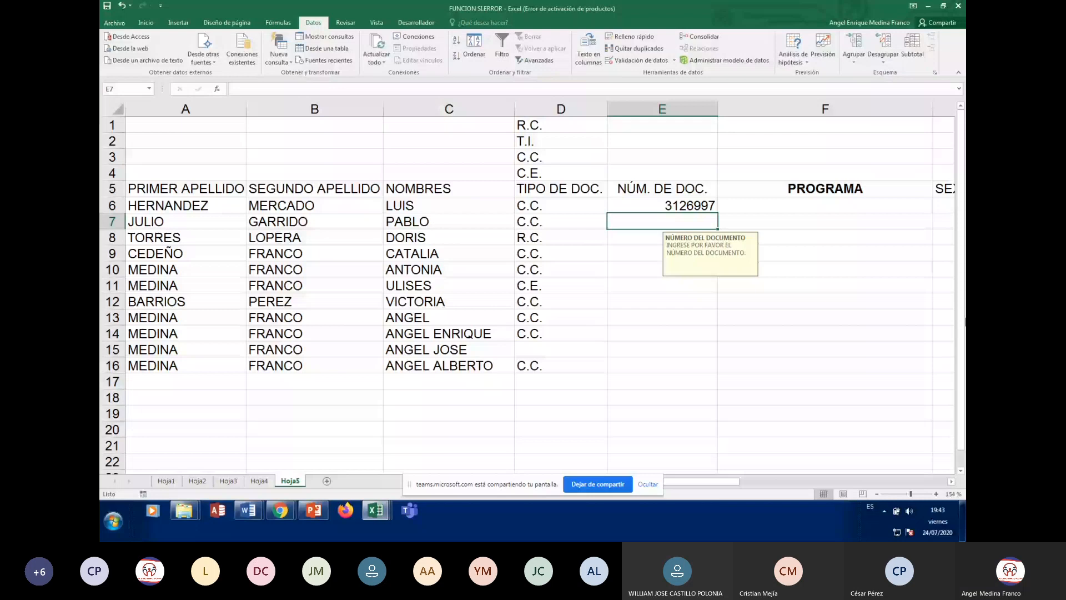
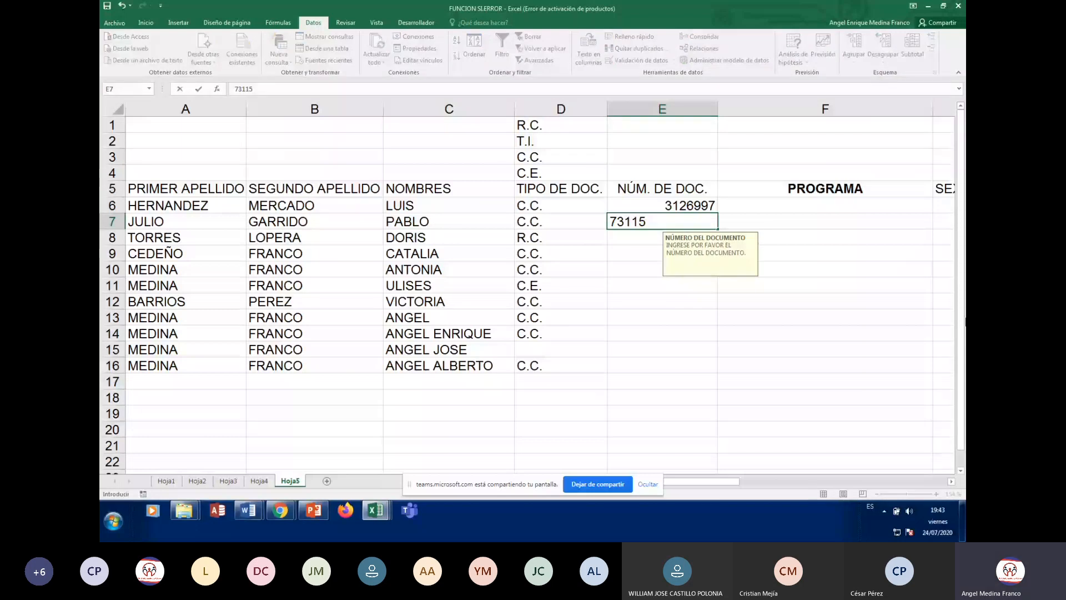
key(Return)
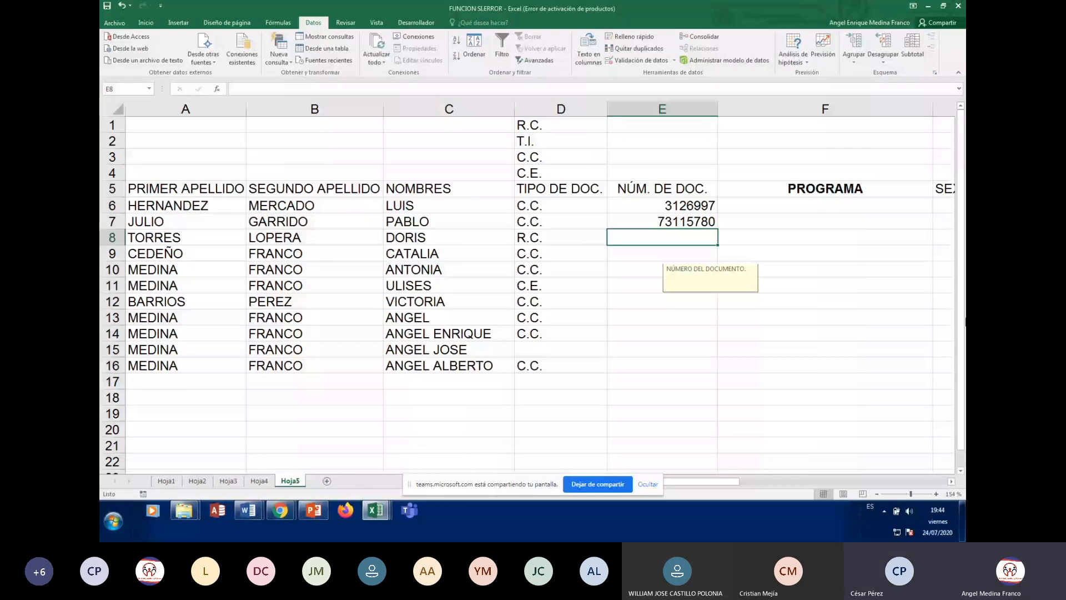
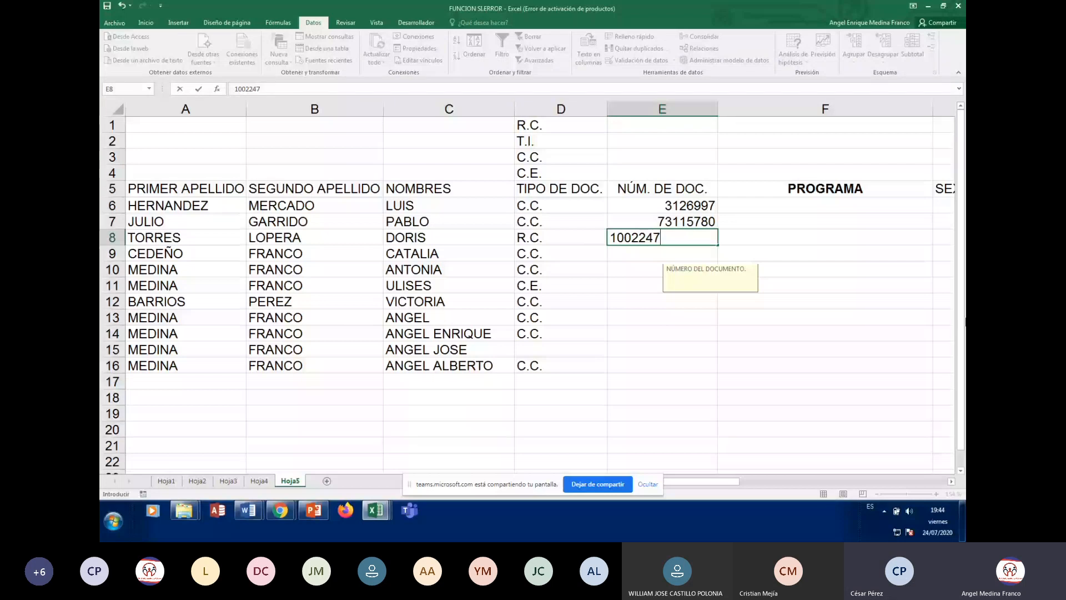
key(Return)
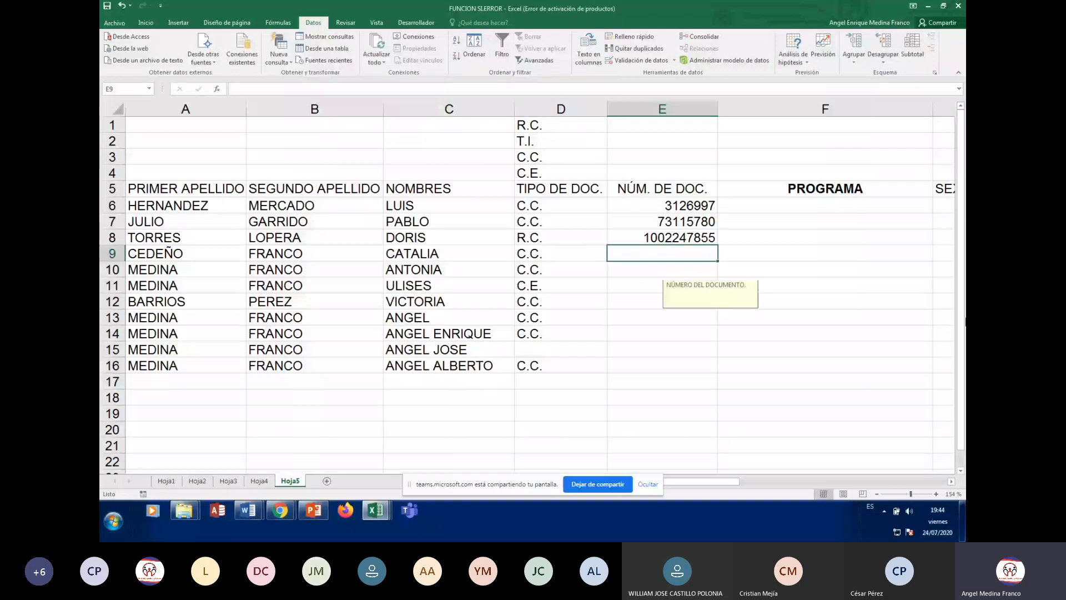
text(525980)
key(Return)
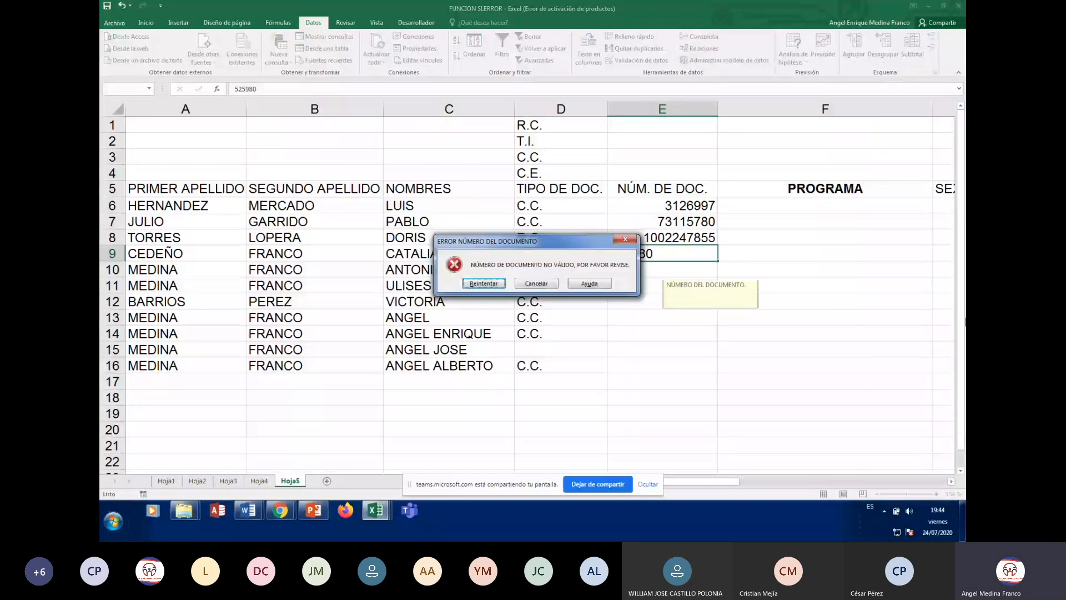
key(Return)
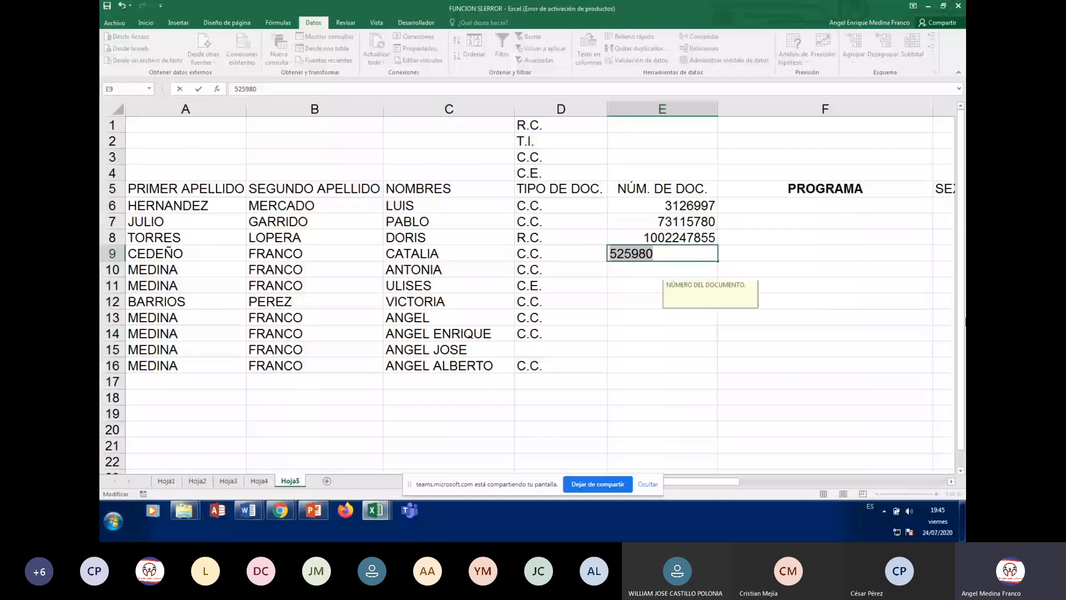
key(Escape)
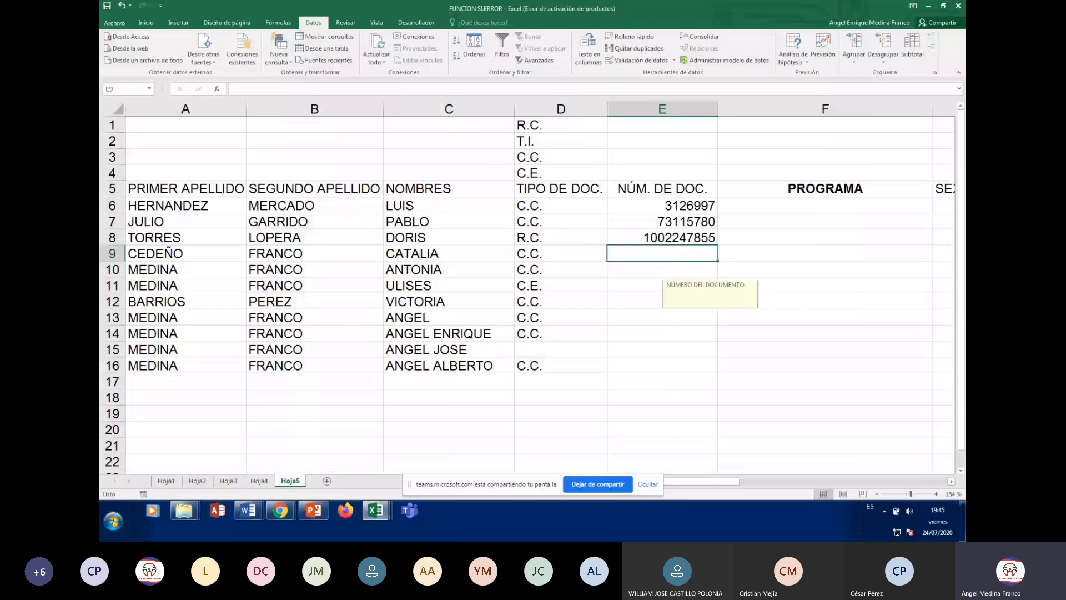
text(10)
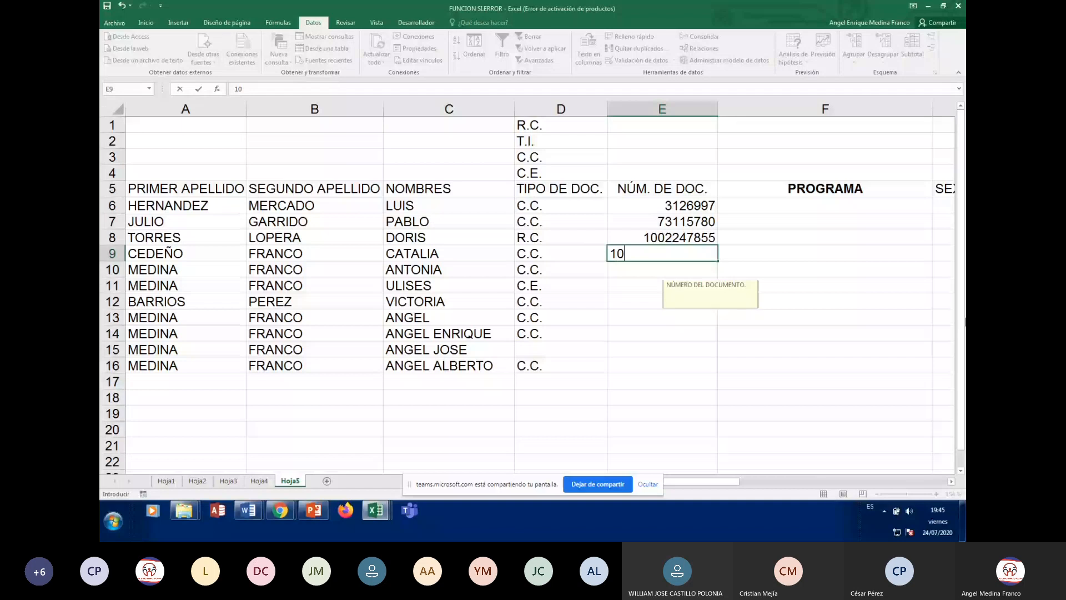
key(Return)
key(Return)
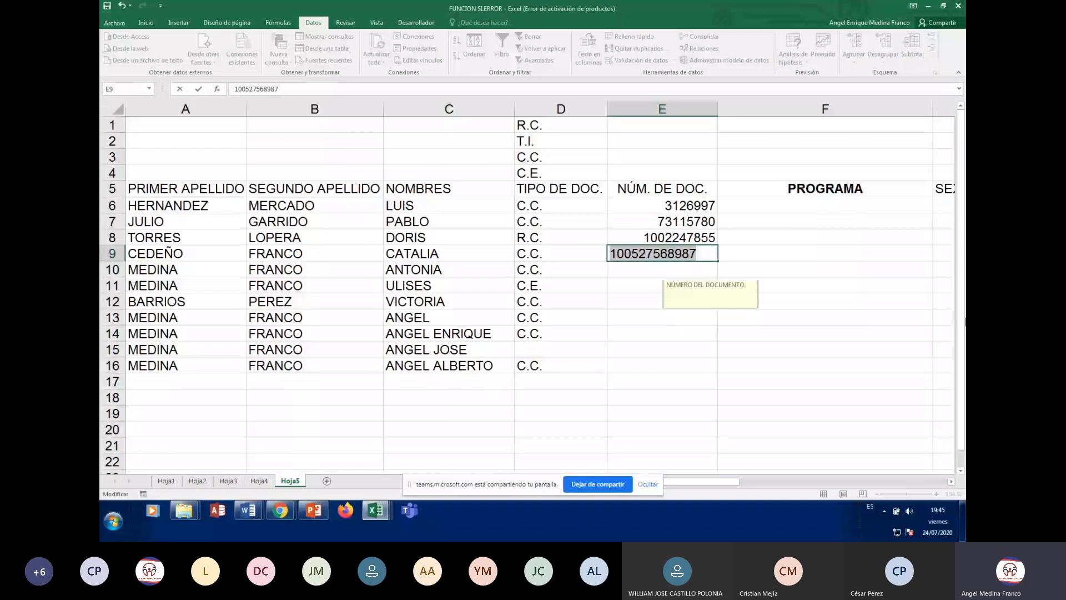
key(Return)
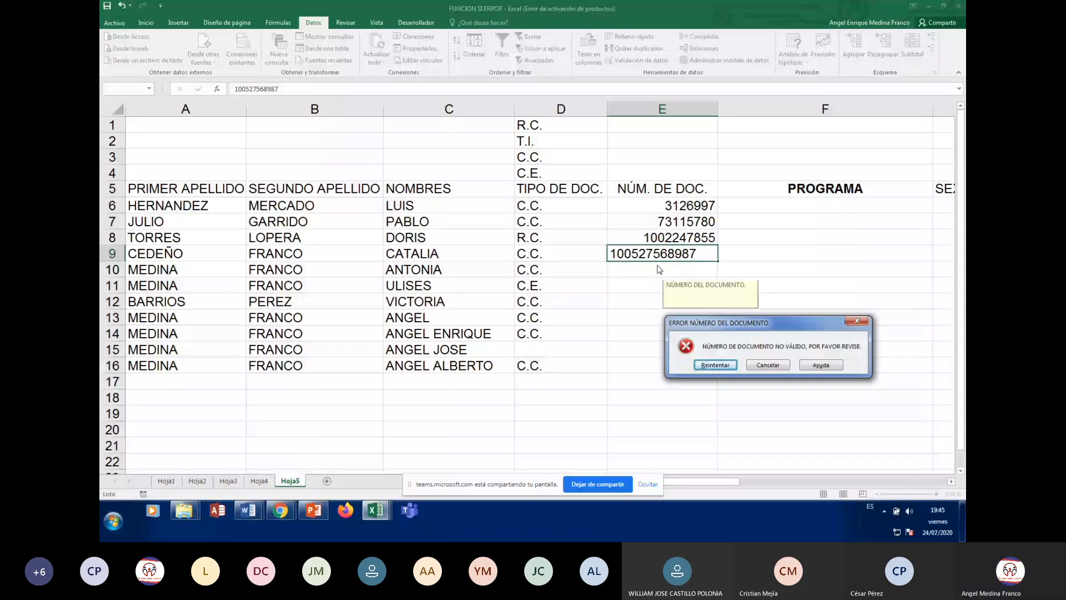
click(767, 365)
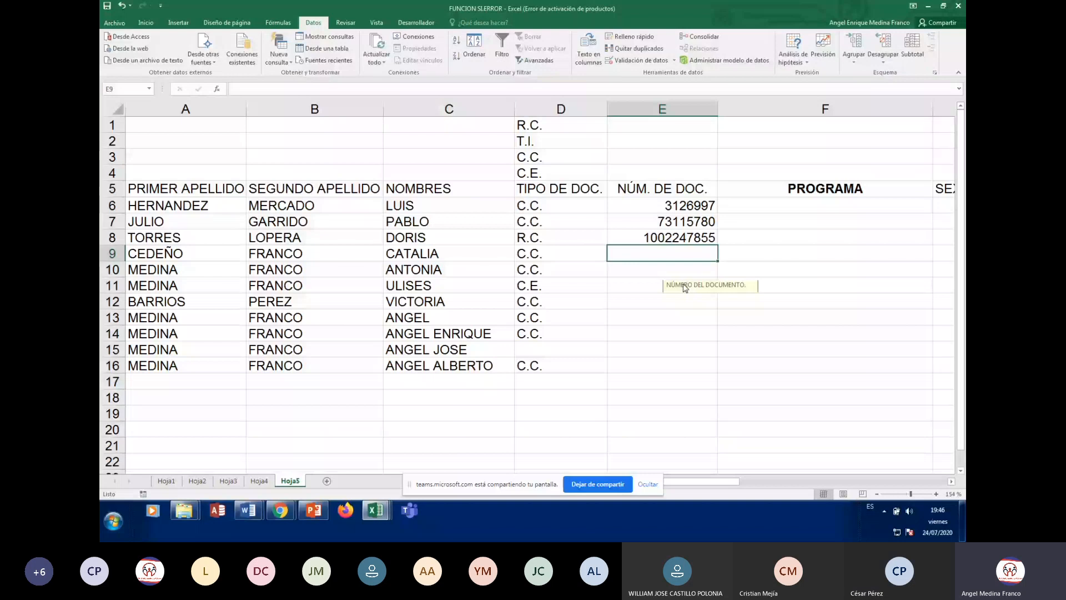
Check the document-number input messages on cells in column E, including E8, E15 and E16
key(Down)
key(Down)
key(Down)
key(Down)
key(Down)
key(Down)
key(Down)
key(Down)
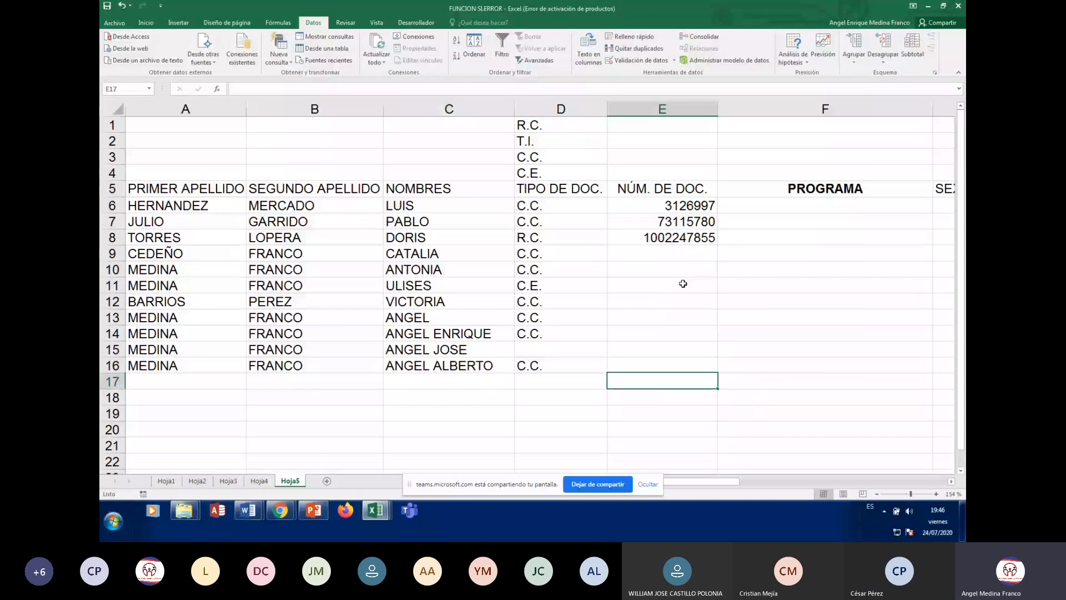
key(Down)
key(Down)
key(Down)
key(Down)
key(Down)
key(Down)
key(Down)
key(Down)
key(Down)
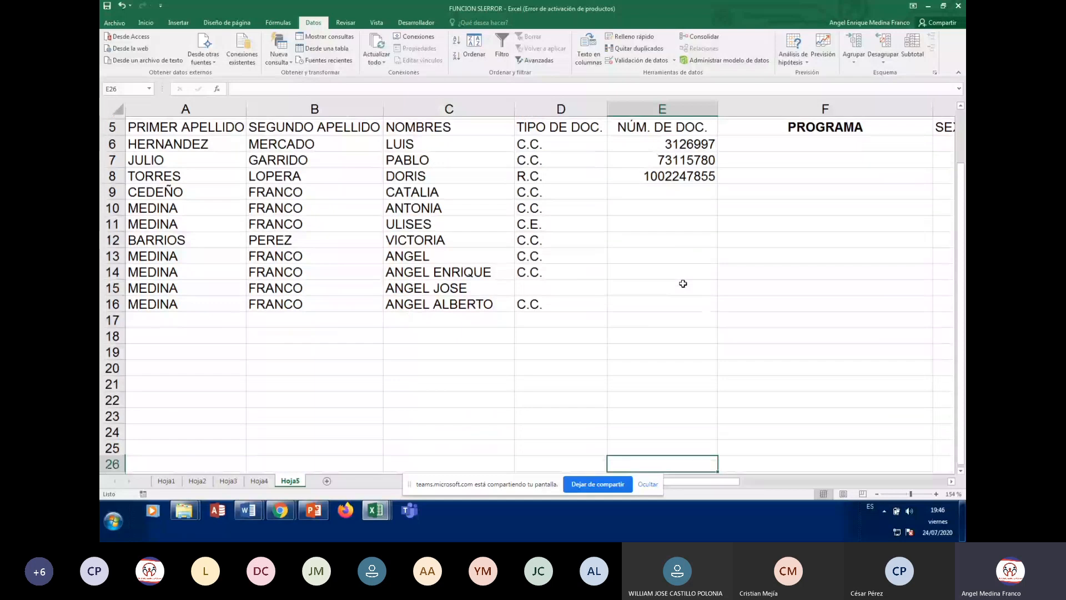
click(683, 284)
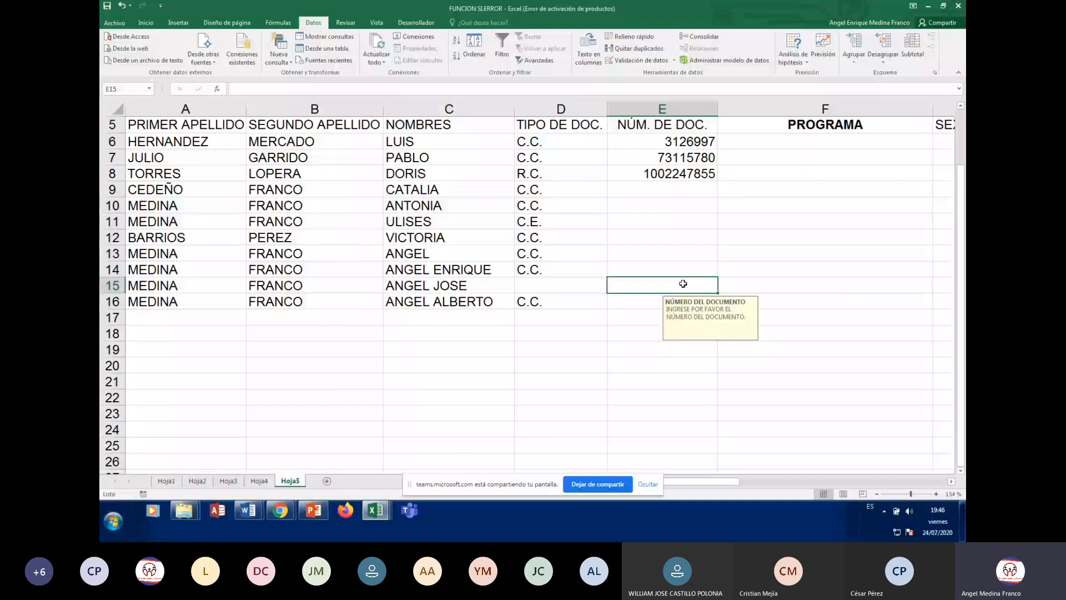
click(685, 299)
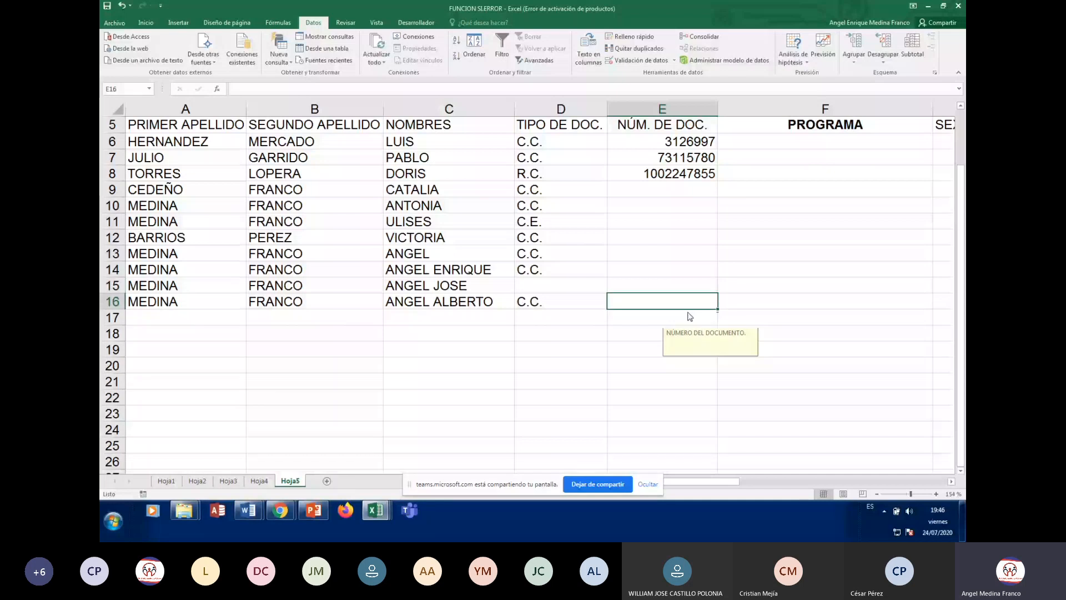
key(Up)
key(Up)
key(Up)
key(Up)
key(Up)
key(Up)
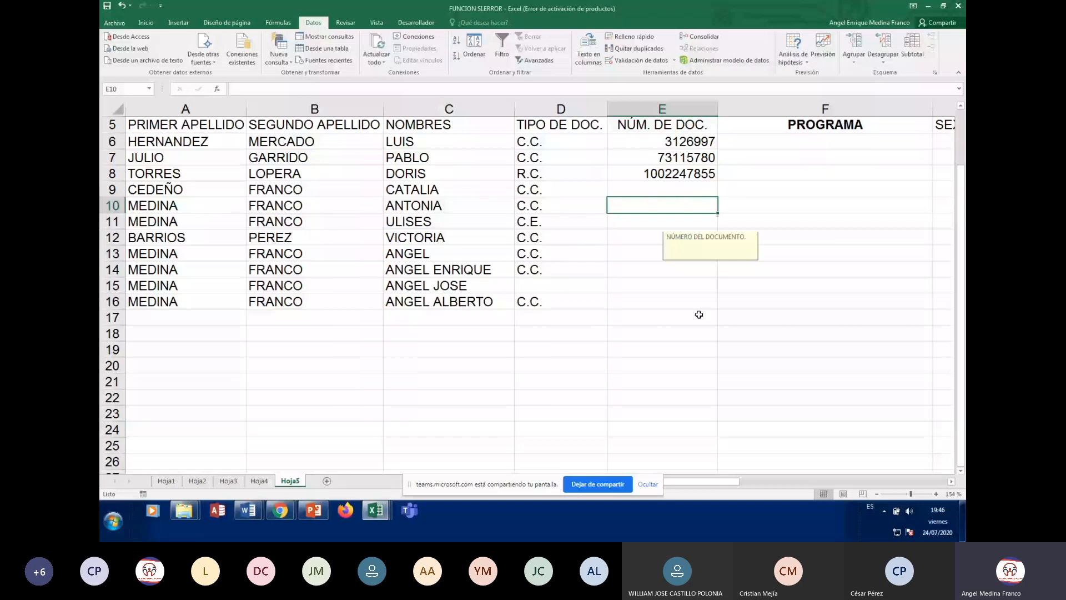
drag(681, 367, 677, 380)
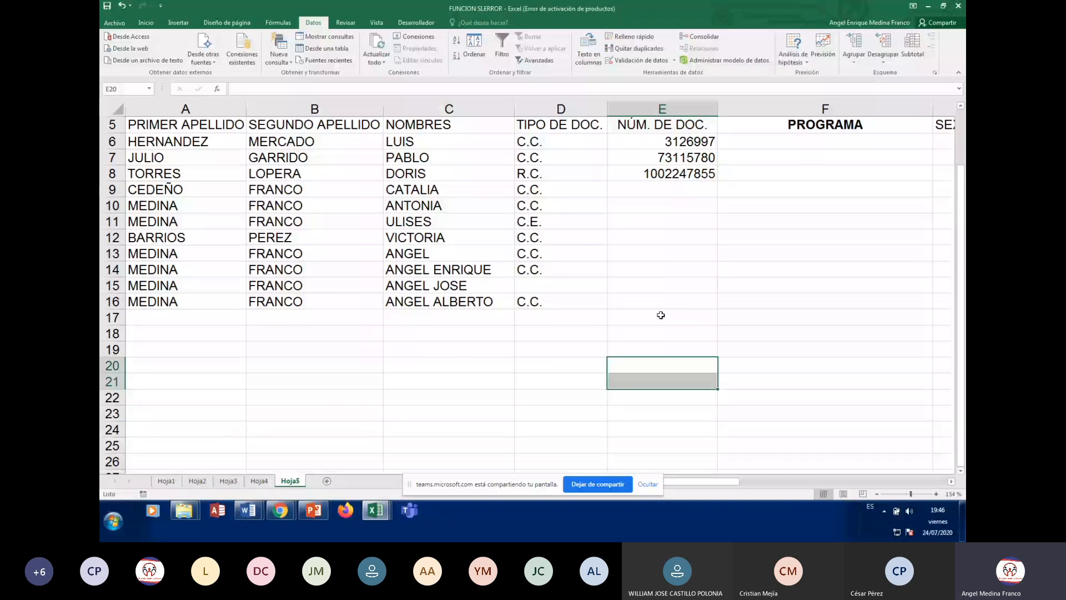
click(661, 317)
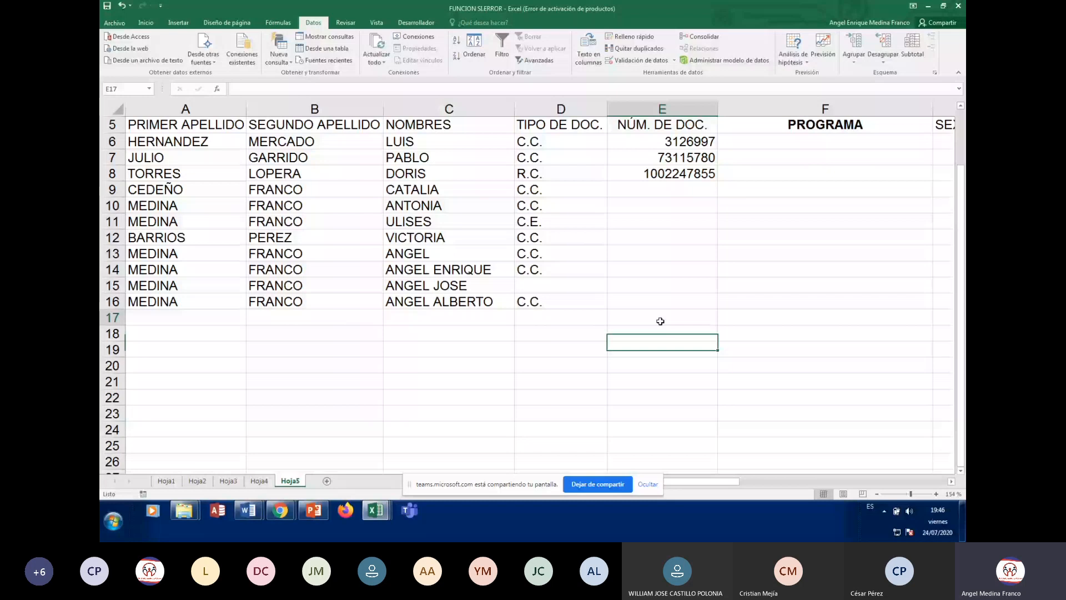
key(ctrl+Up)
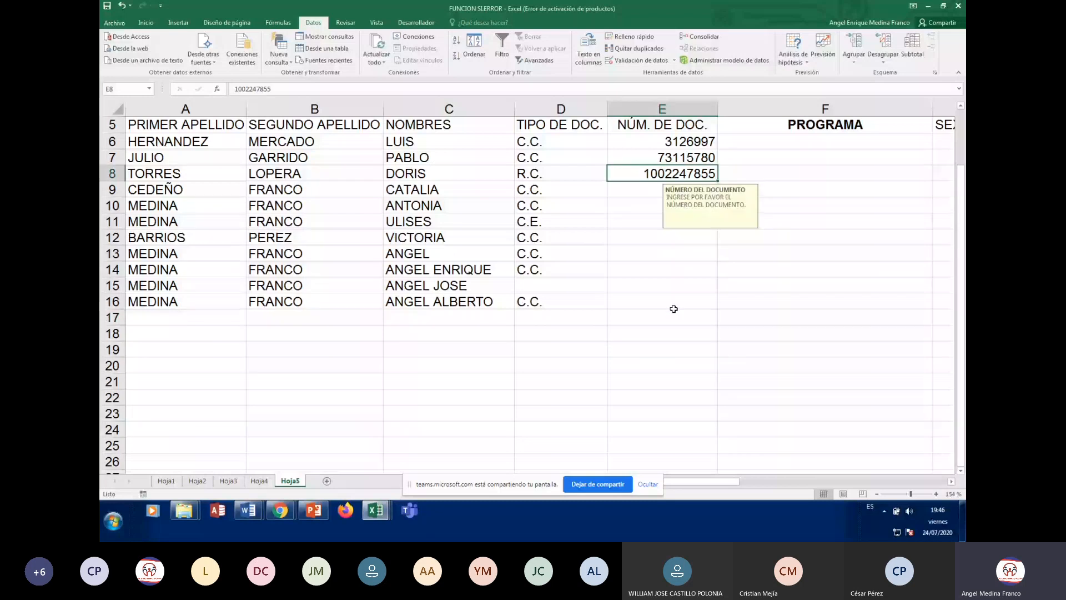
click(669, 284)
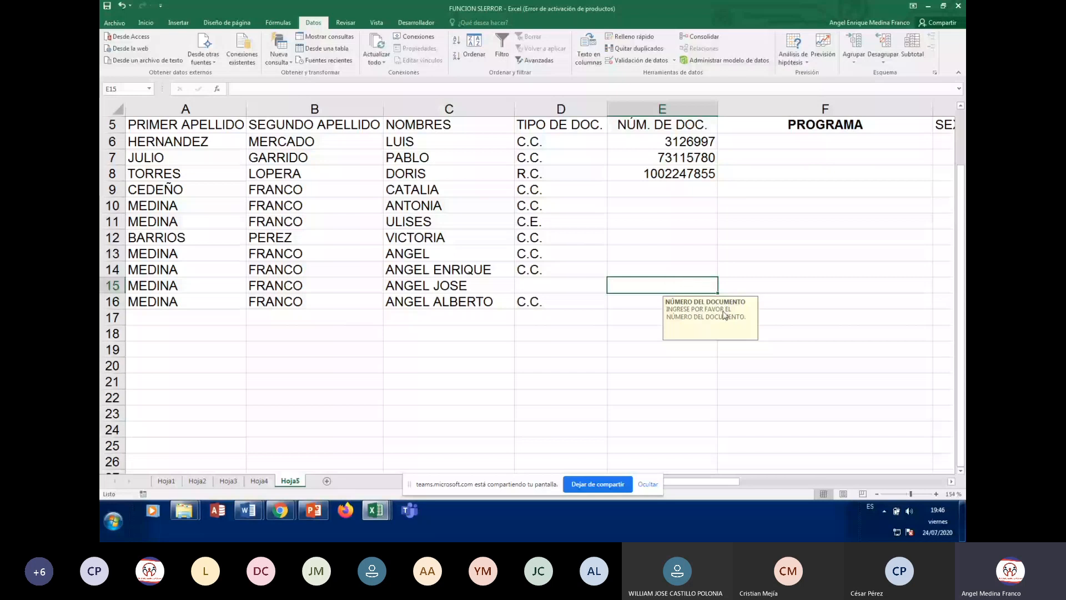
click(650, 387)
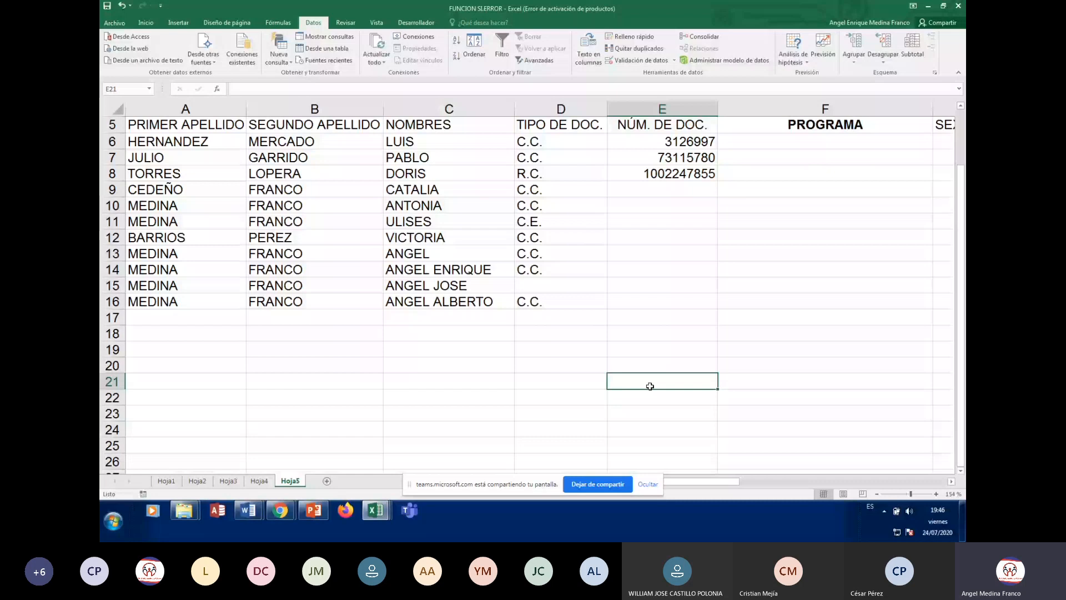
Copy E17's document-number validation down into the empty rows of column E
click(186, 318)
scroll(683, 363, down, 1)
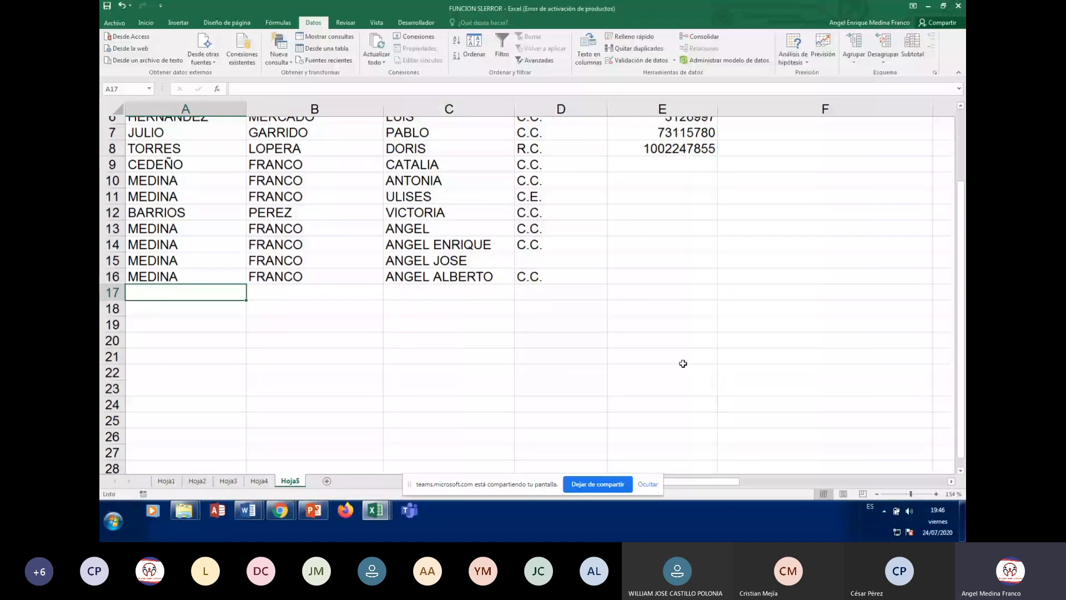
scroll(683, 364, up, 2)
click(681, 364)
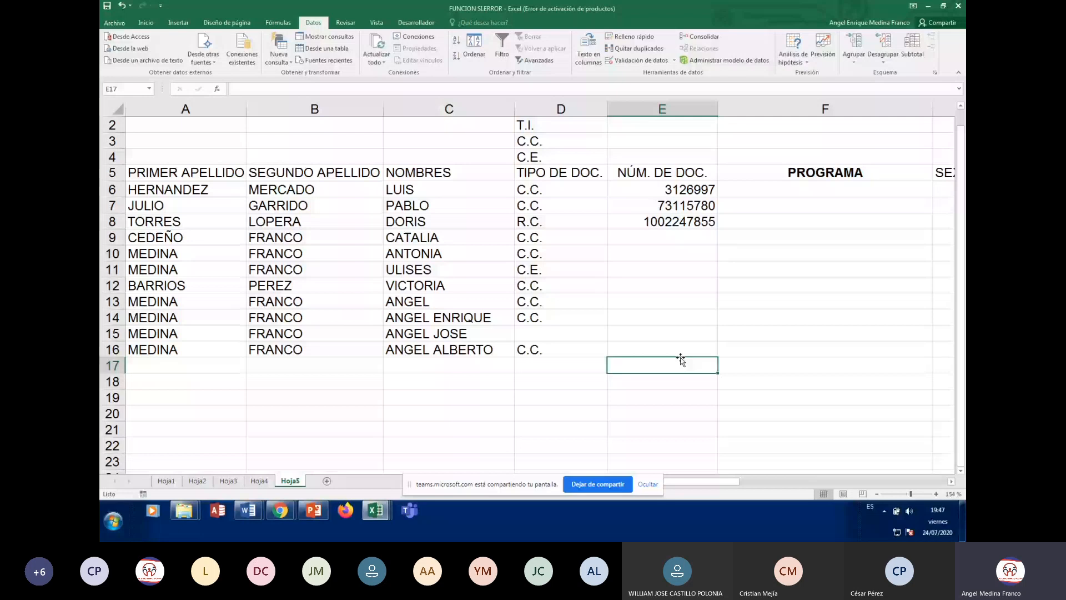
drag(718, 373, 722, 408)
click(140, 124)
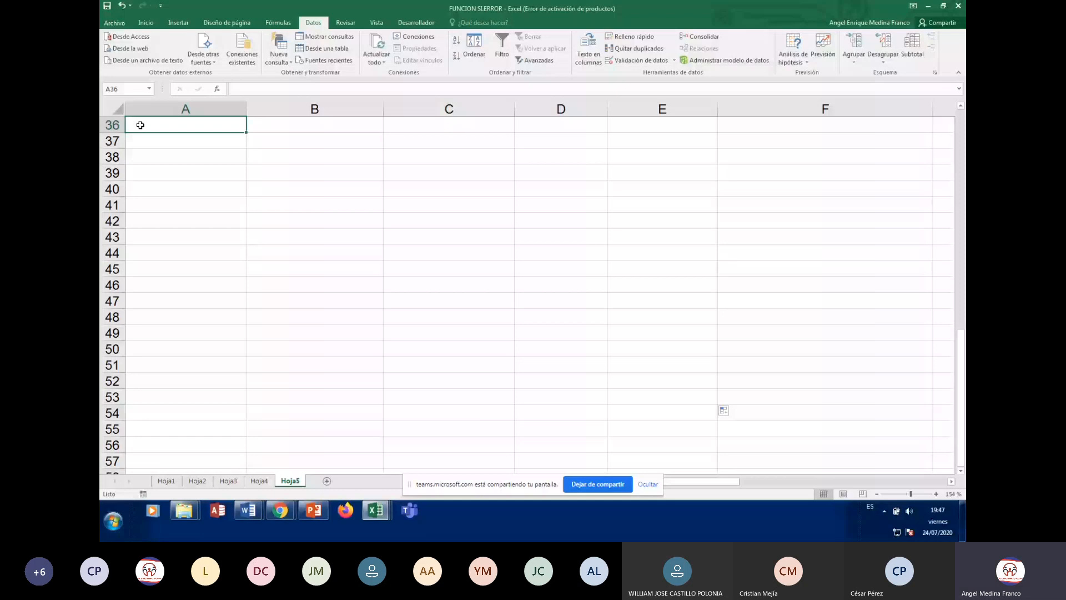
key(Up)
key(Up)
key(Up)
key(Up)
key(Up)
key(Up)
key(Up)
key(Up)
key(Up)
key(Up)
key(Up)
key(Up)
key(Up)
key(Up)
key(Up)
key(Up)
key(Up)
key(Up)
key(Up)
key(Up)
key(Right)
key(Right)
key(Right)
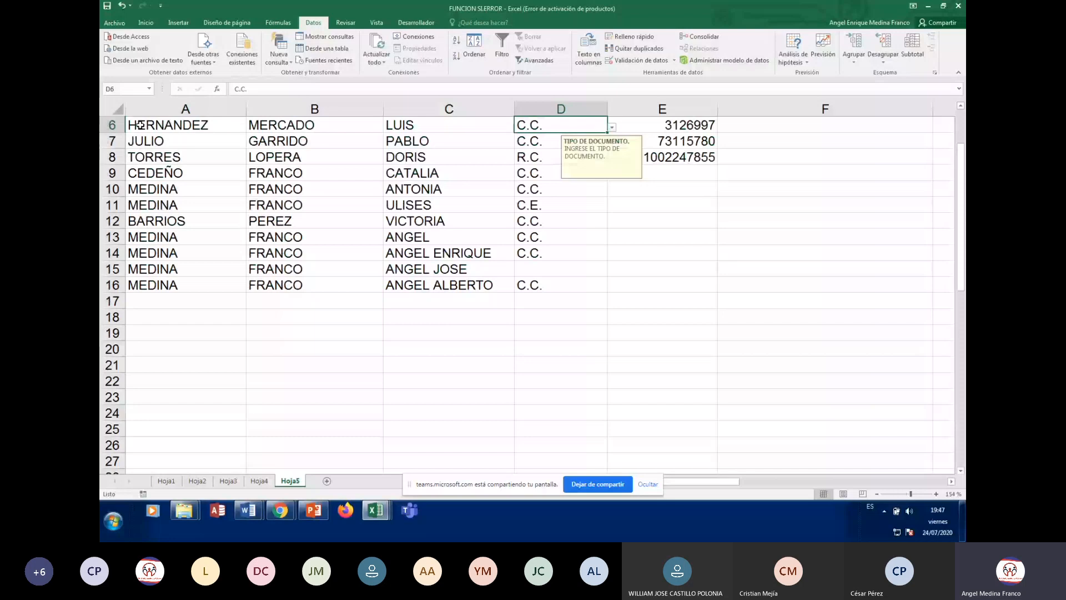
key(Down)
key(Down)
key(Down)
key(Down)
key(Down)
key(Down)
key(Down)
key(Down)
key(Down)
key(Down)
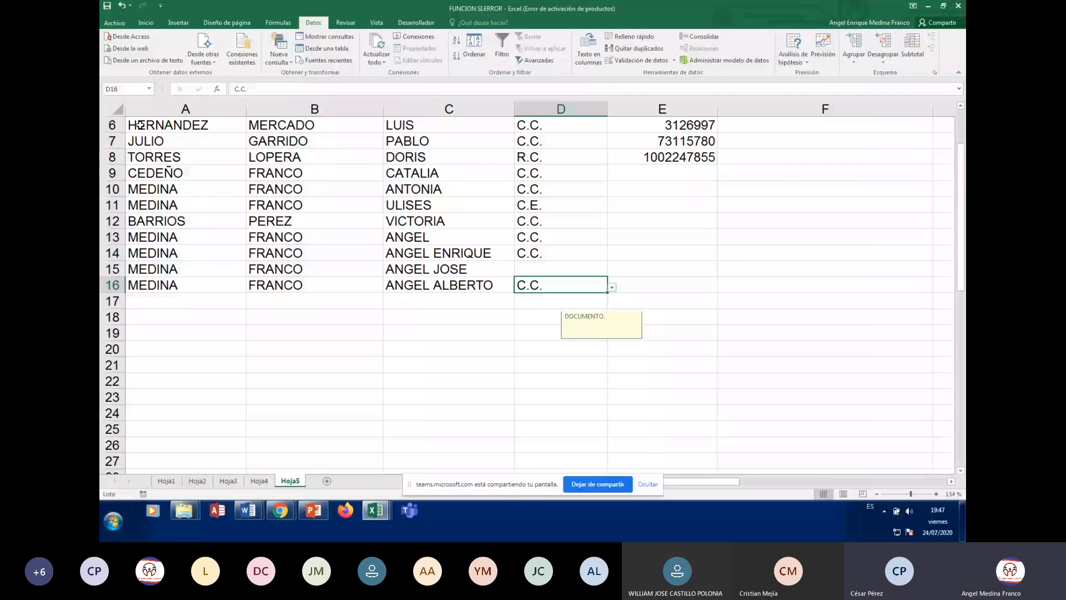
key(ctrl+Up)
key(ctrl+Up)
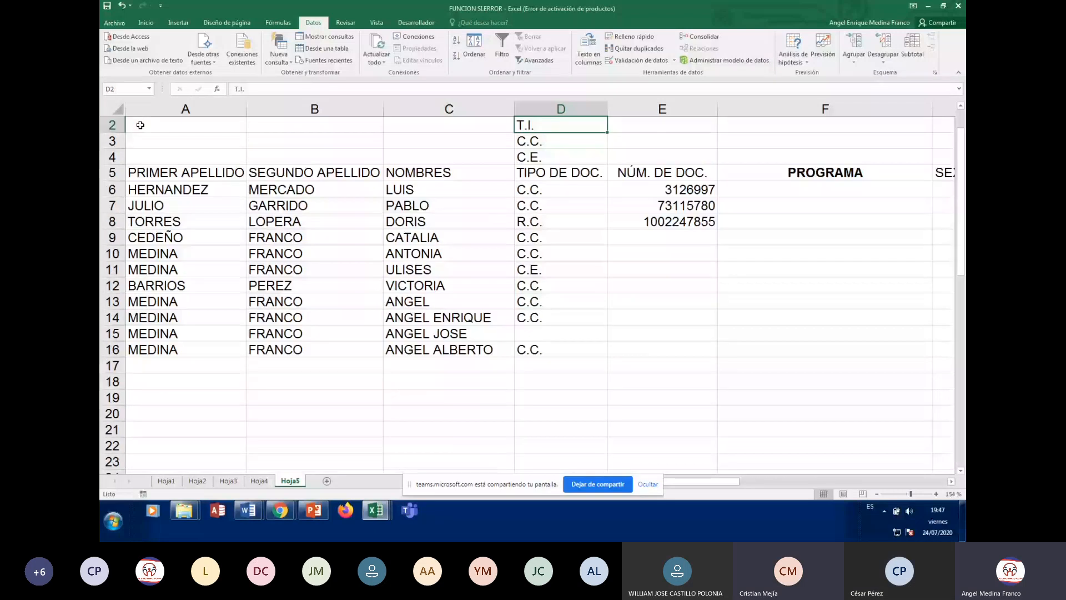
key(Down)
key(Down)
key(Down)
key(Down)
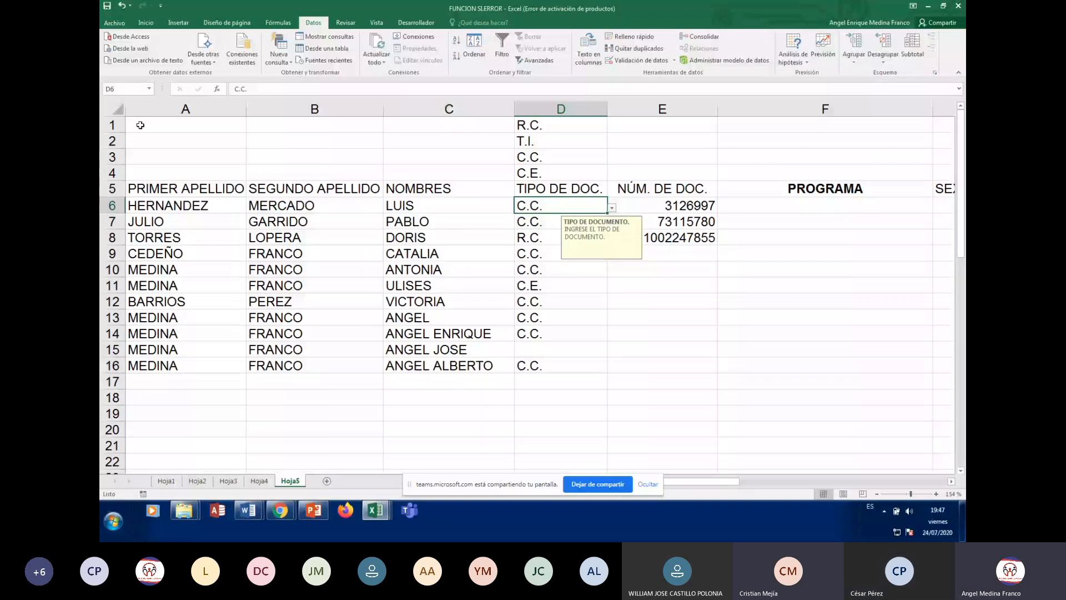
key(Right)
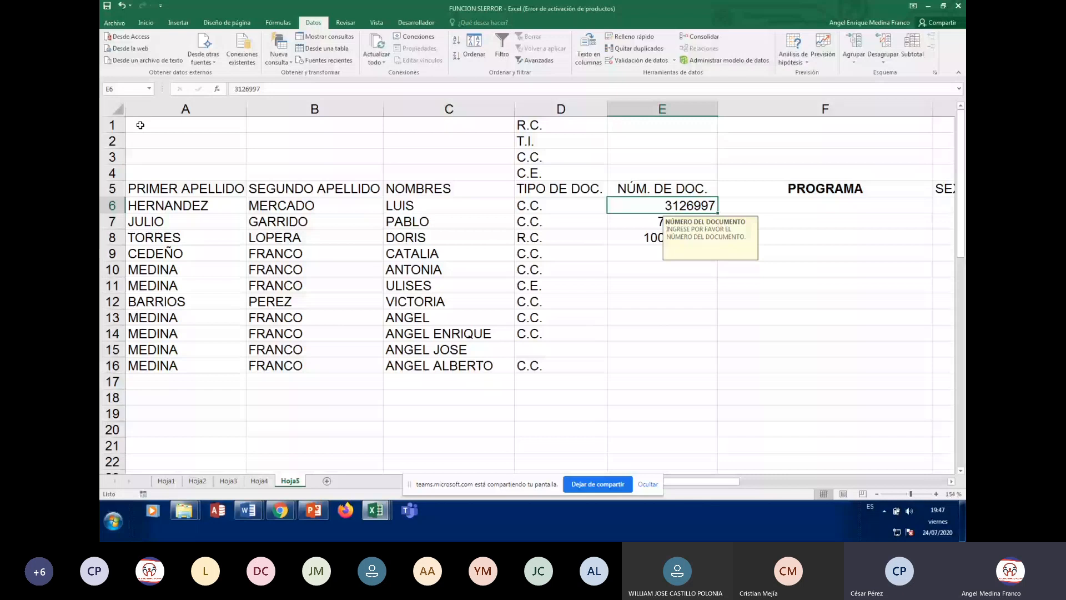
key(Down)
key(Down)
key(Down)
key(Down)
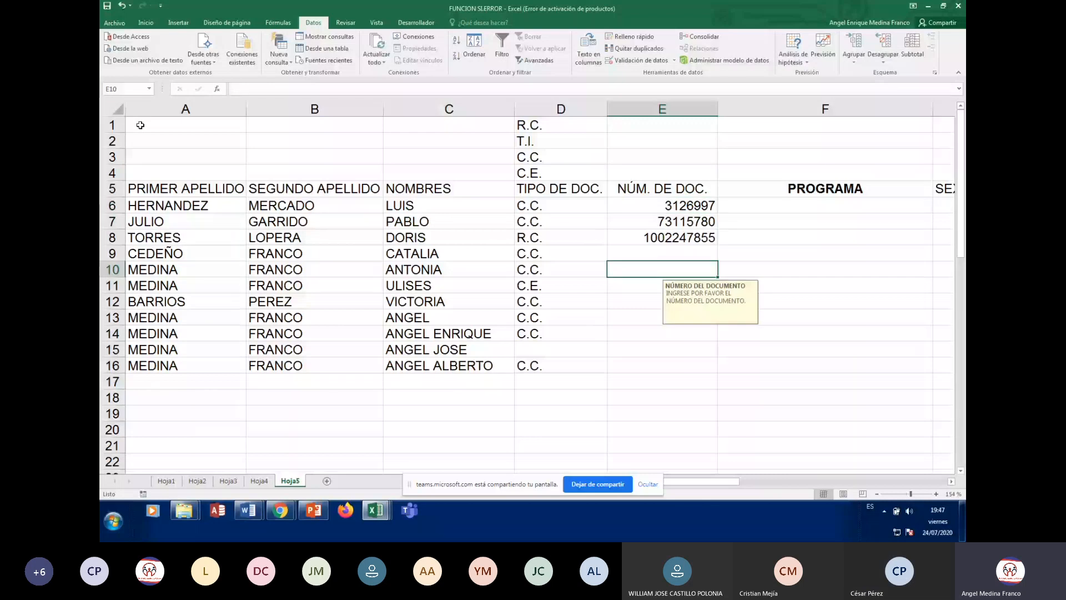
key(Up)
key(Up)
key(Up)
key(Up)
key(Left)
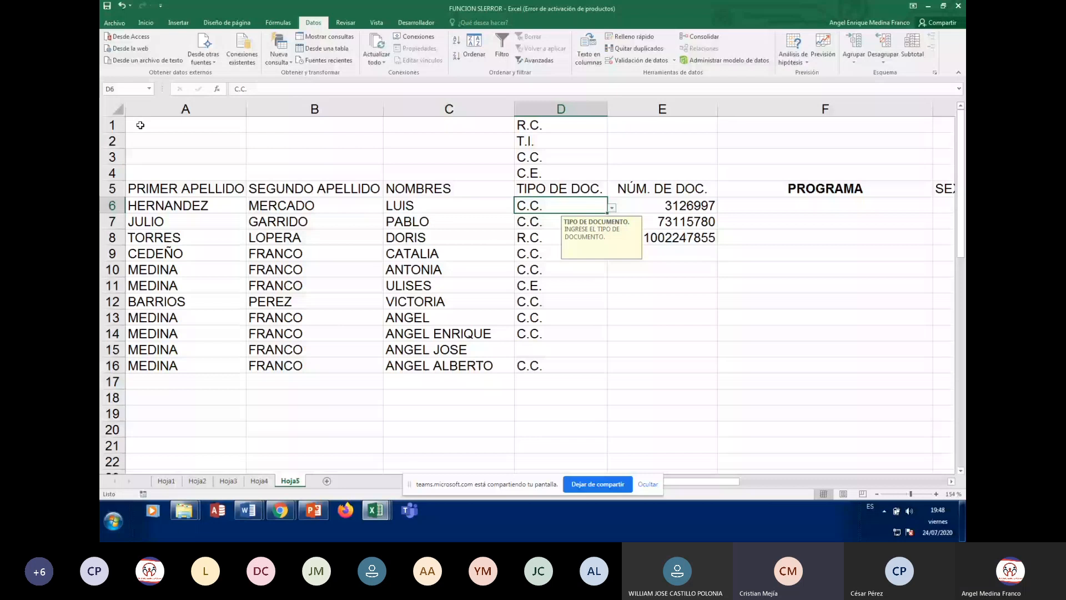
key(Tab)
key(Tab)
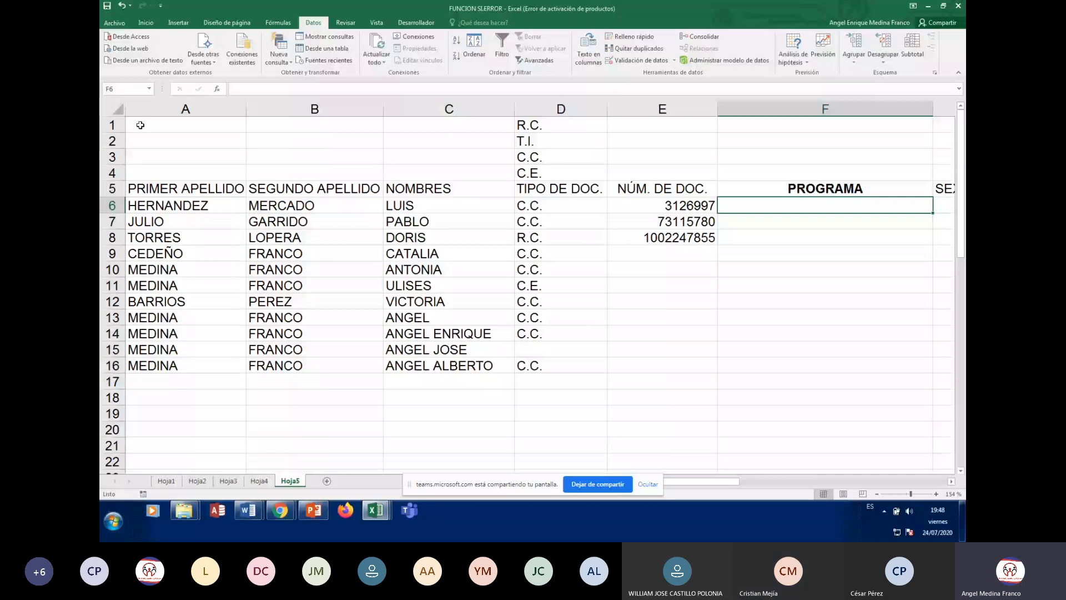
key(Left)
key(Left)
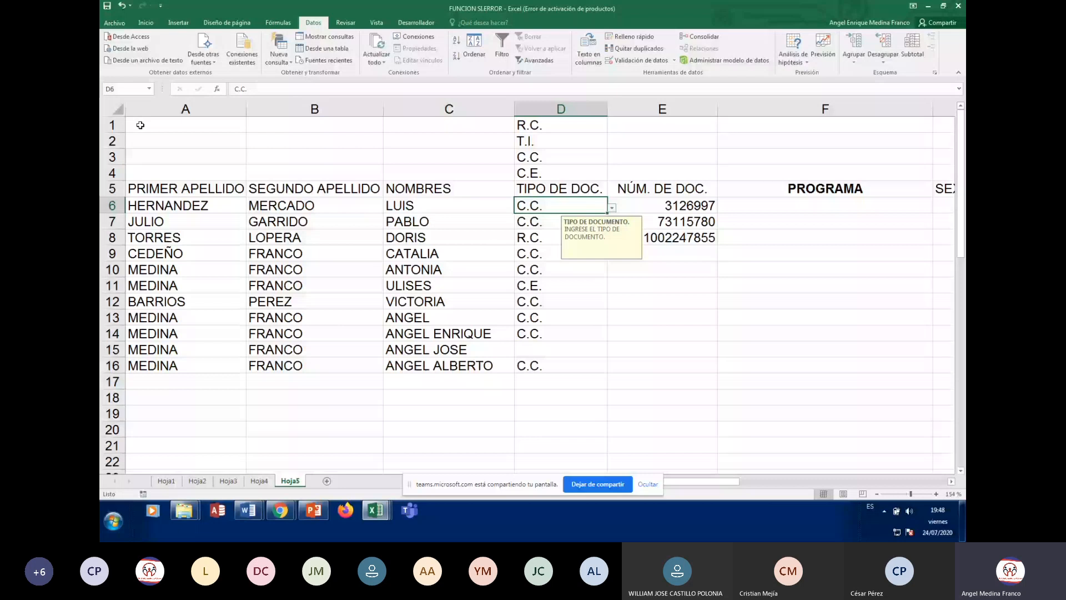
key(Tab)
key(Tab)
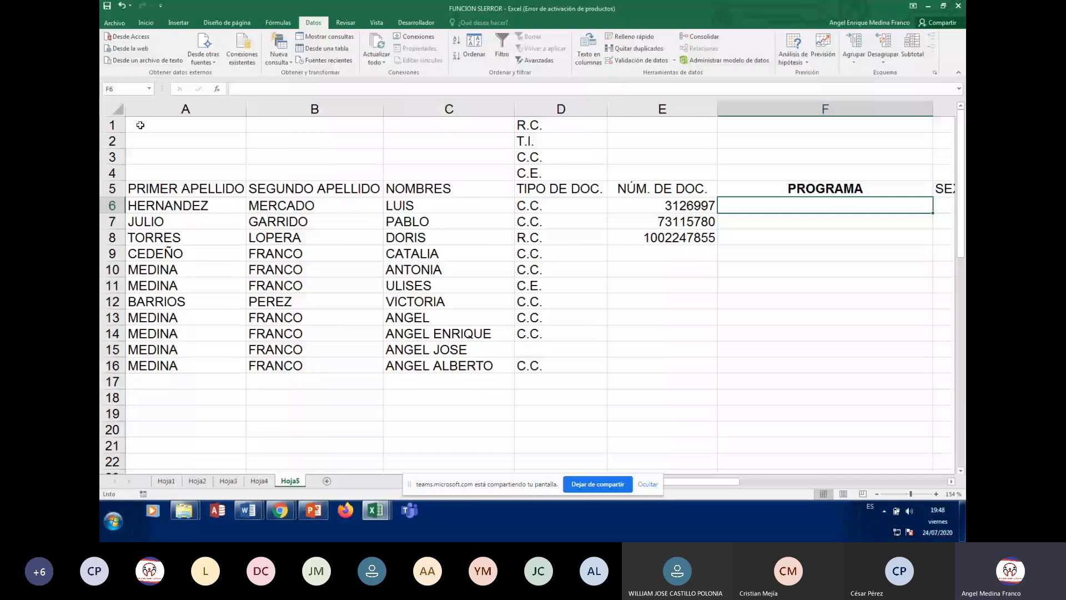
key(Home)
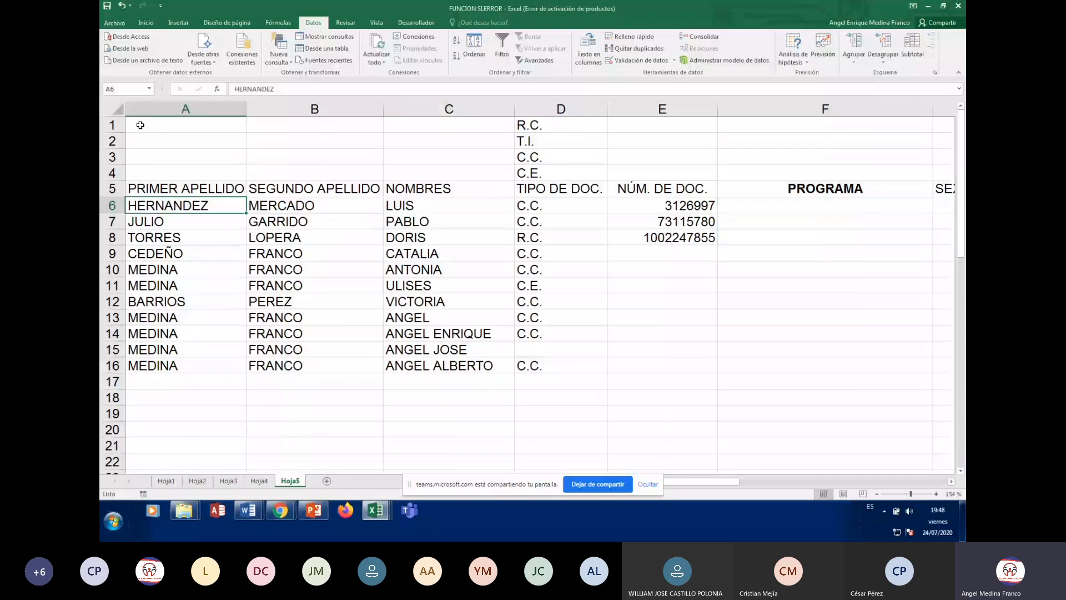
key(Tab)
key(Tab)
key(Tab)
key(Tab)
key(Tab)
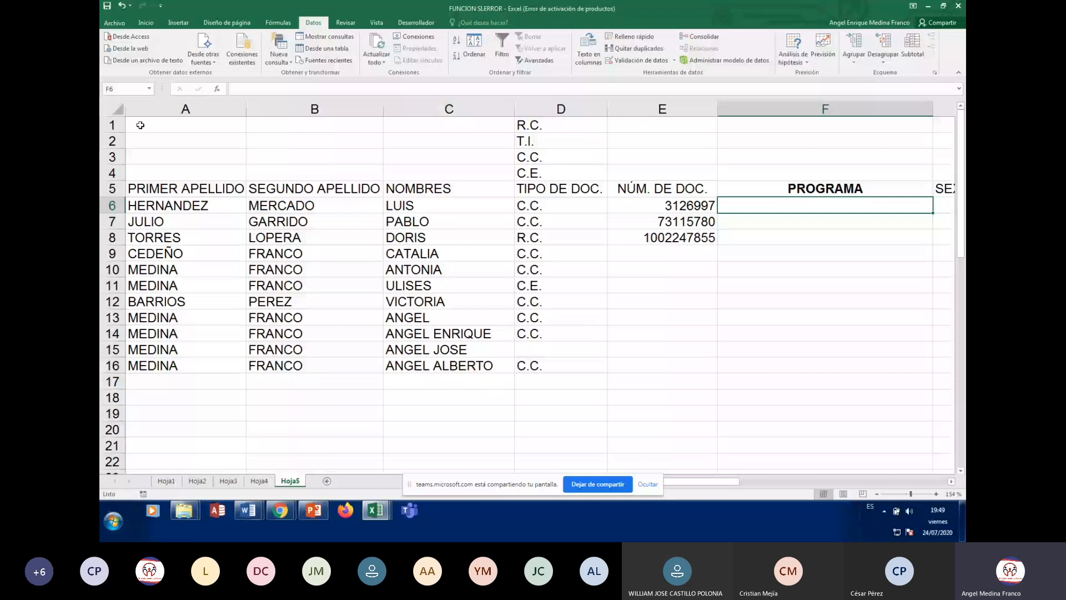
key(Left)
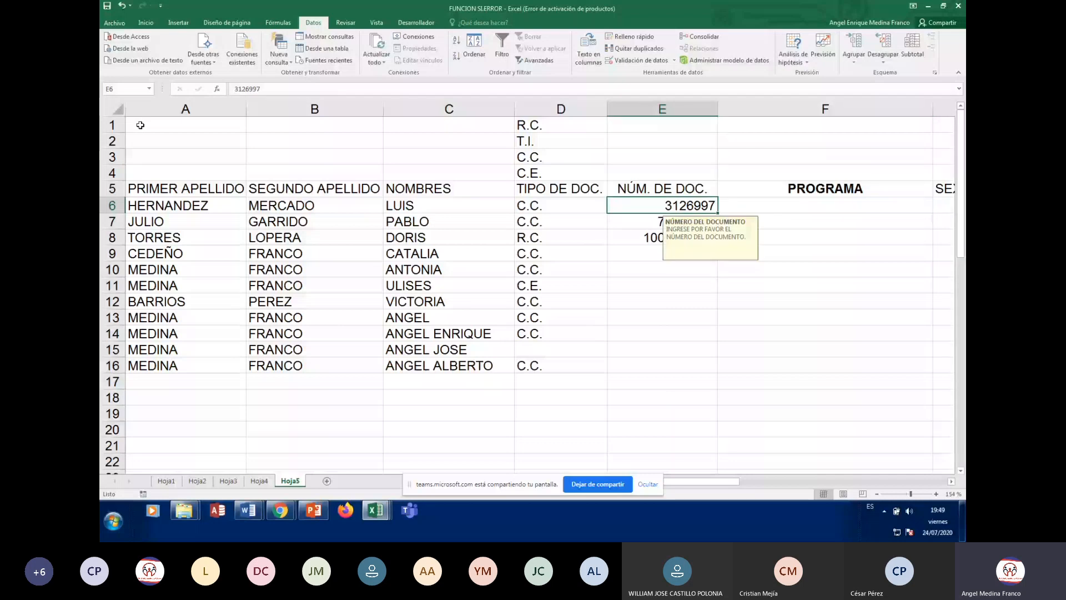
key(Left)
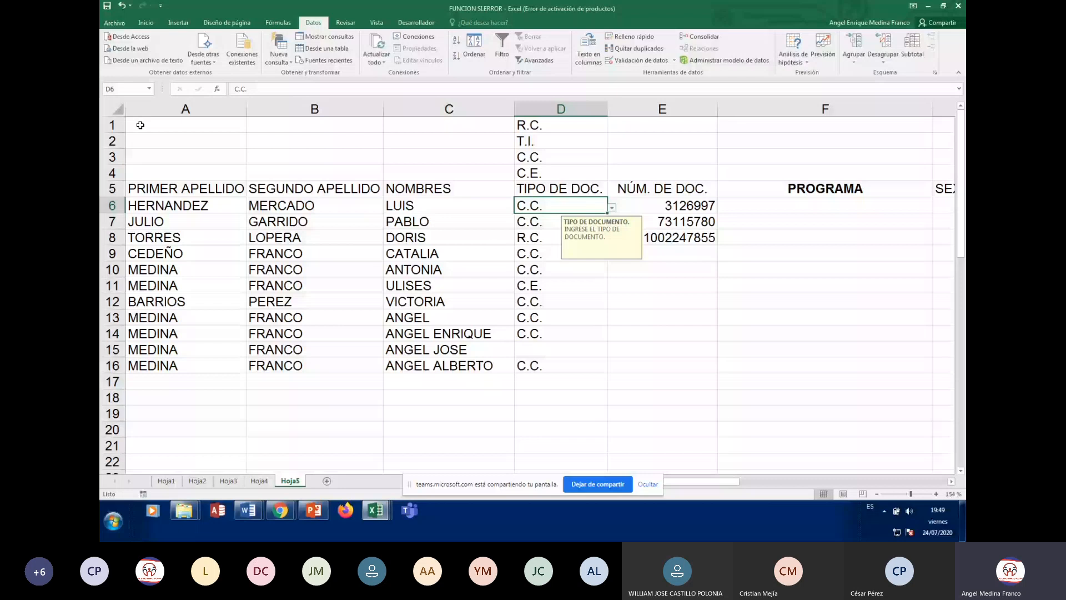
key(Right)
key(Right)
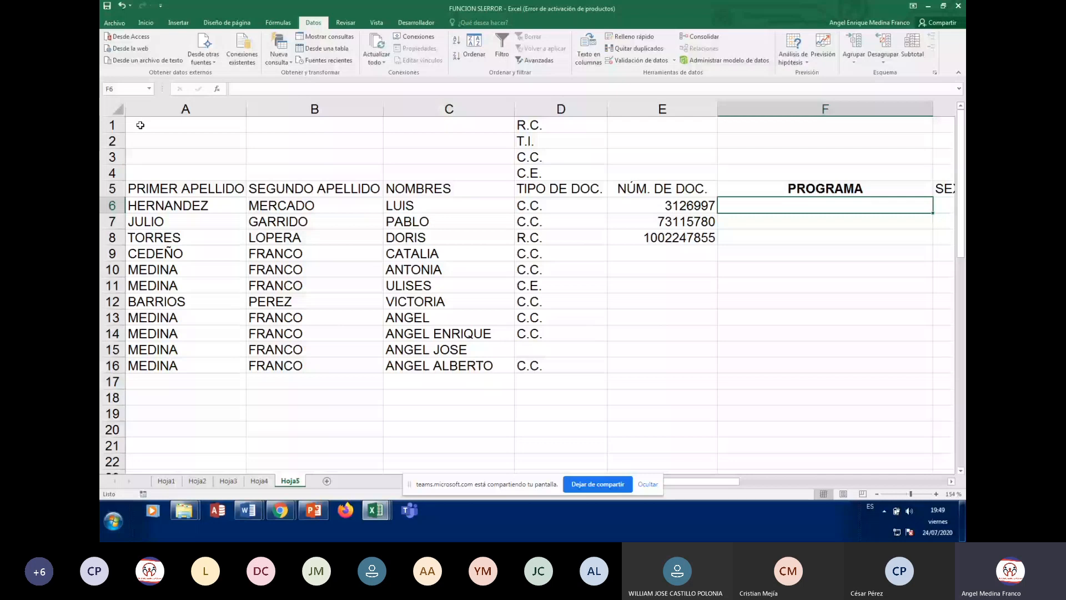
scroll(141, 124, right, 1)
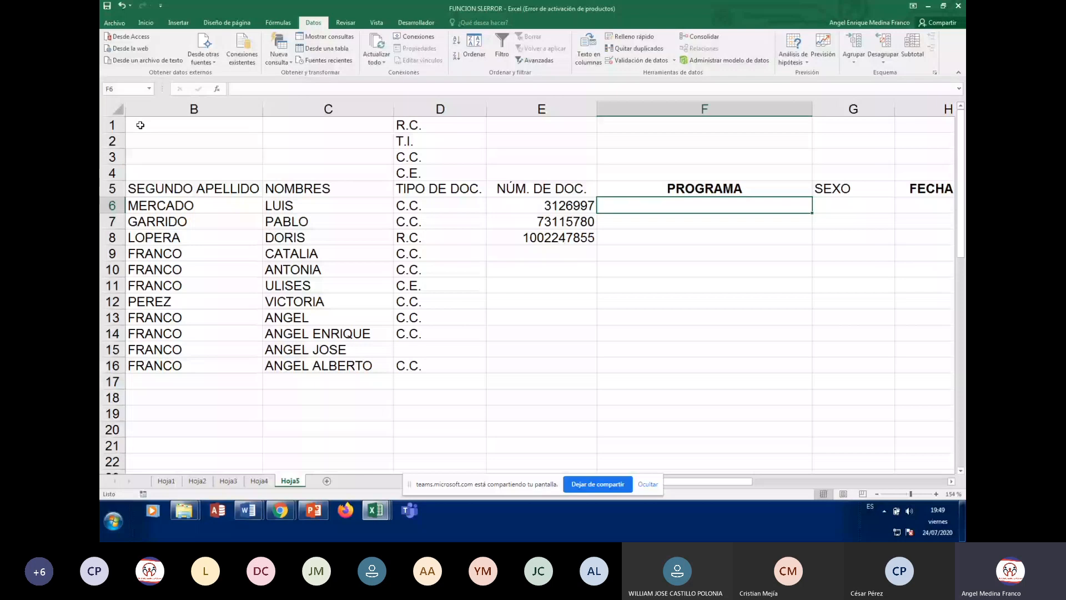
Enter test programs AUXILIAR DE METALMECANICA and AUXILIAR DE SOLDADURA, then clear those PROGRAMA entries
text(AUXILIA)
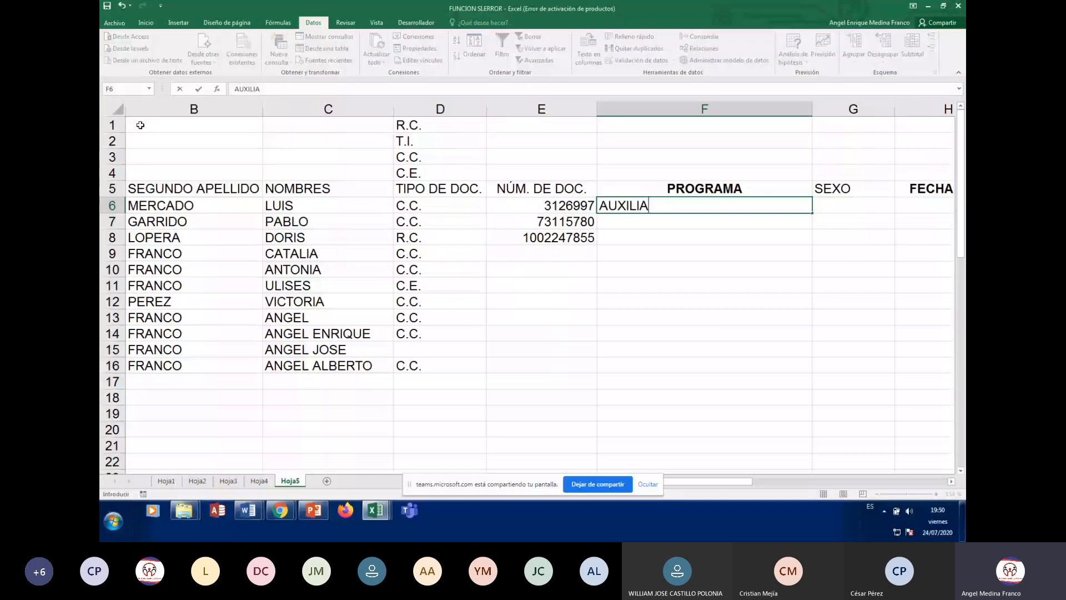
text(R DE METALMECA)
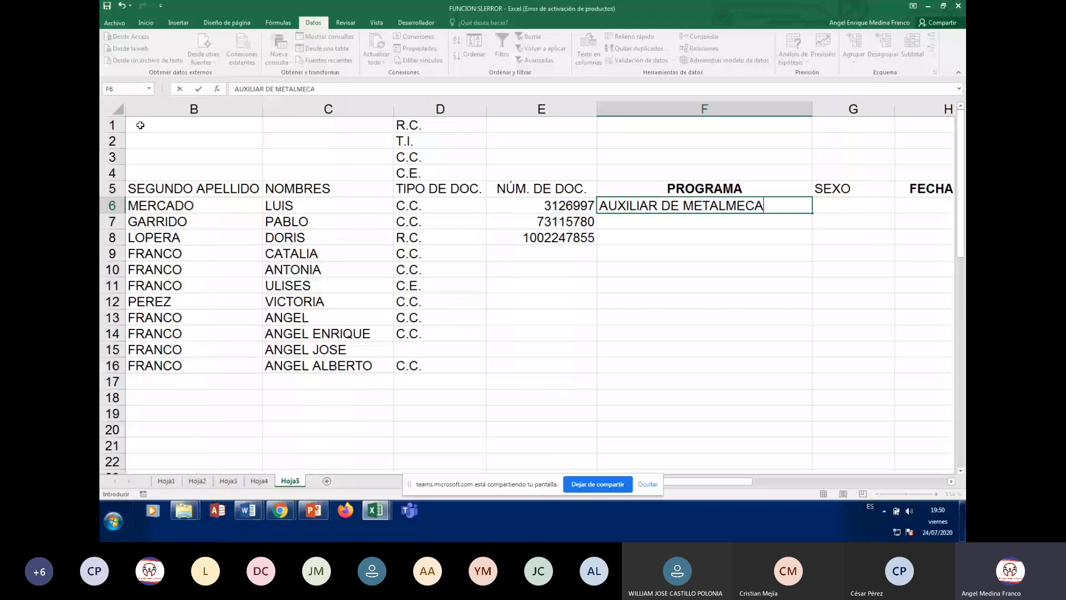
text(NICA)
key(Return)
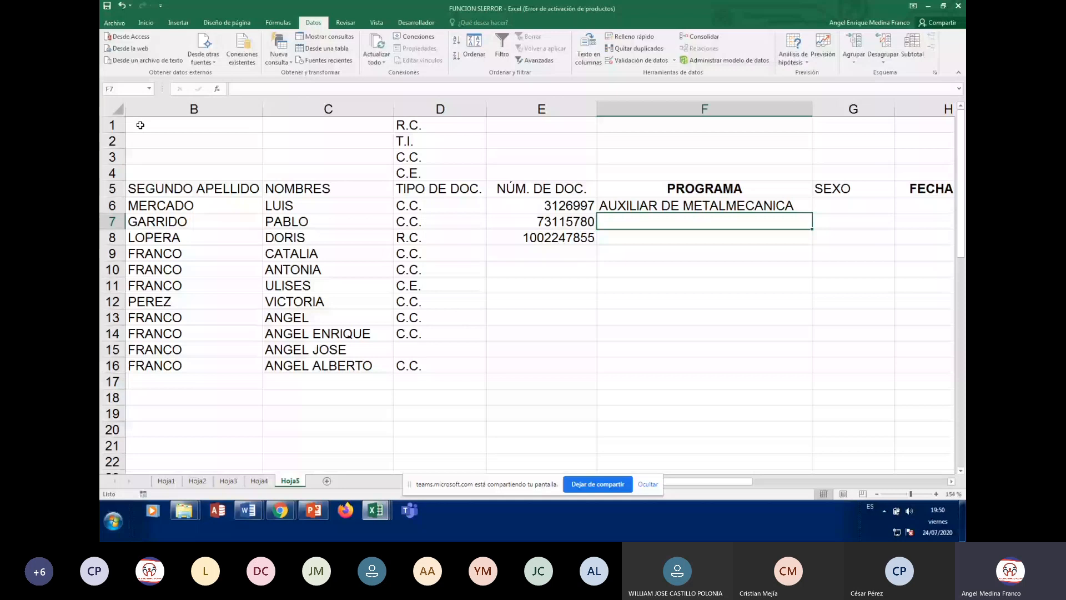
text(AUXILOIA)
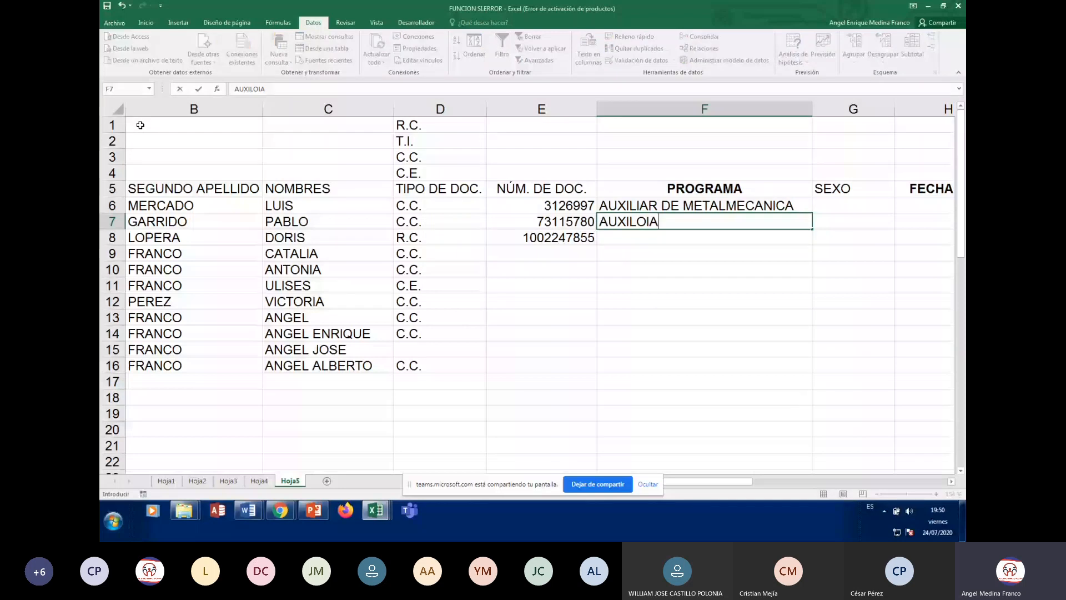
key(BackSpace)
key(BackSpace)
key(BackSpace)
text(IAR D)
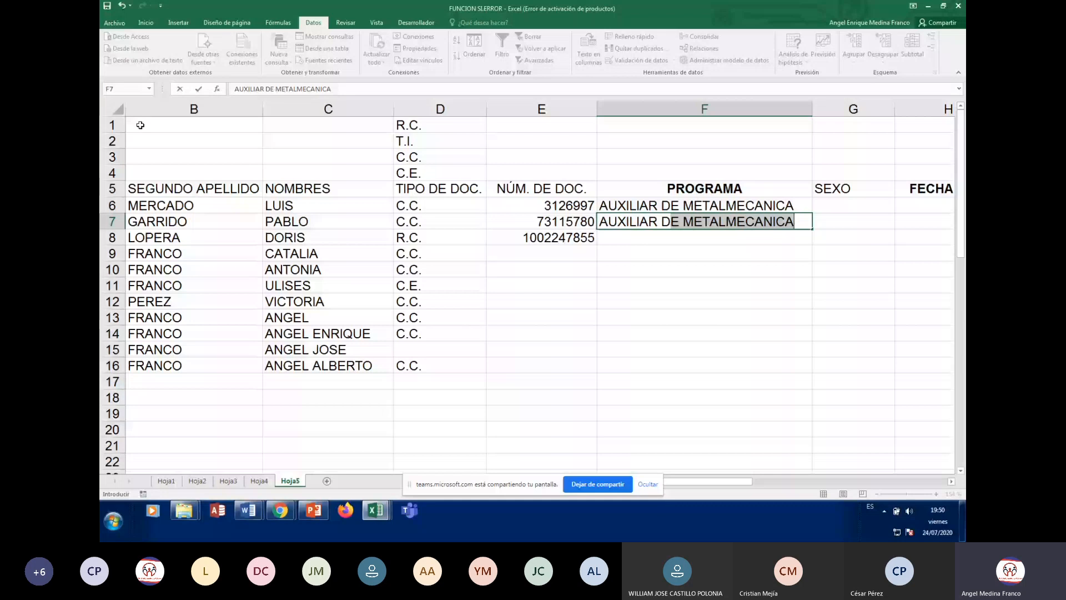
text(E SOLDADURA)
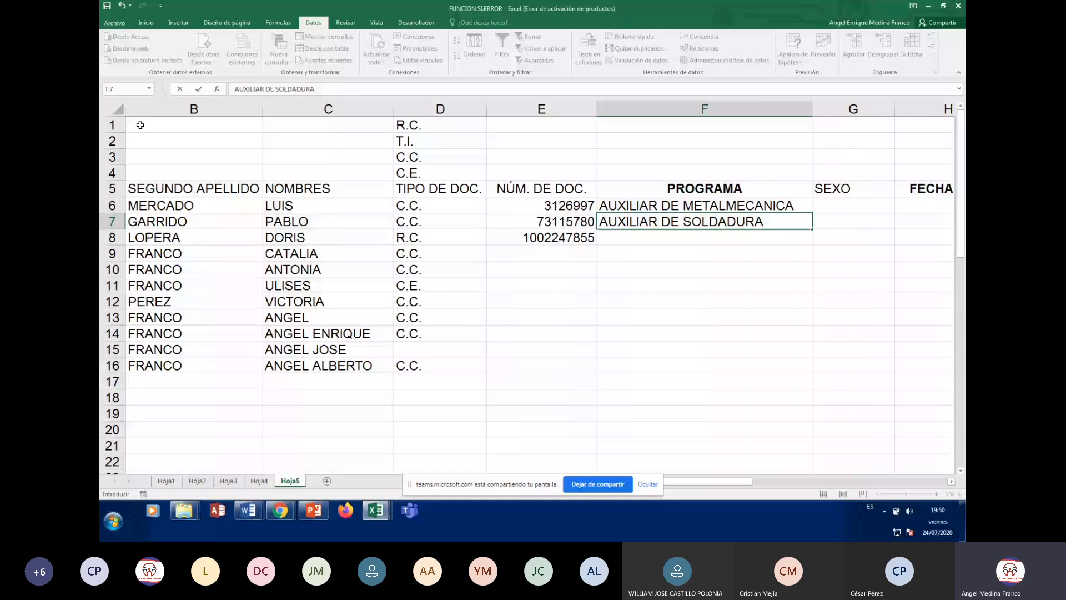
key(Up)
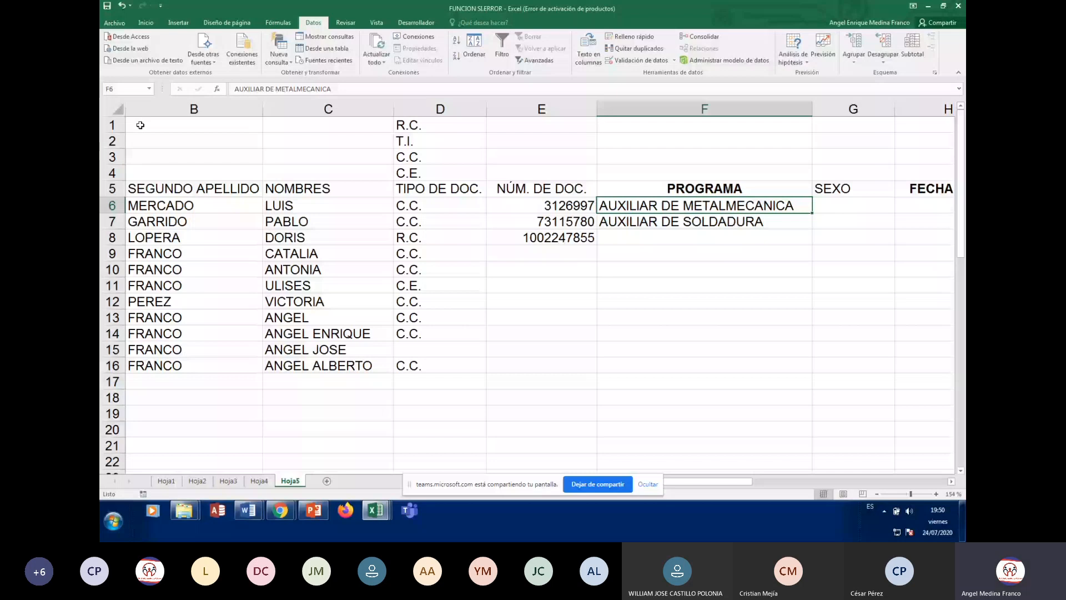
key(shift+Down)
key(shift+Down)
key(Delete)
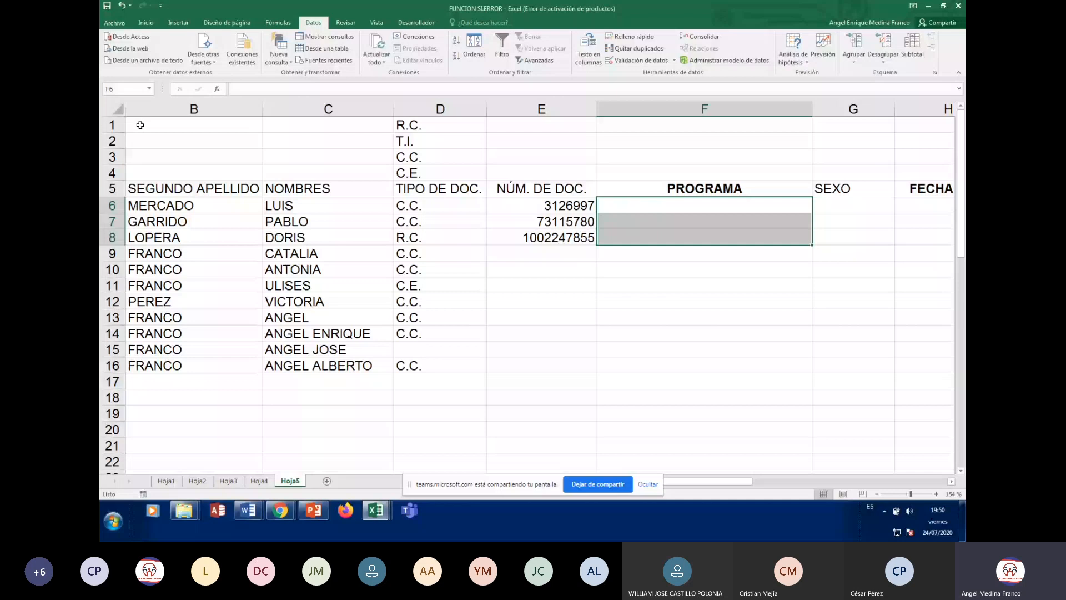
Extend X10 to read 'AUXILIAR EN ATENCIÓN PRIMERA INFANCIA'
key(Right)
key(Right)
key(Right)
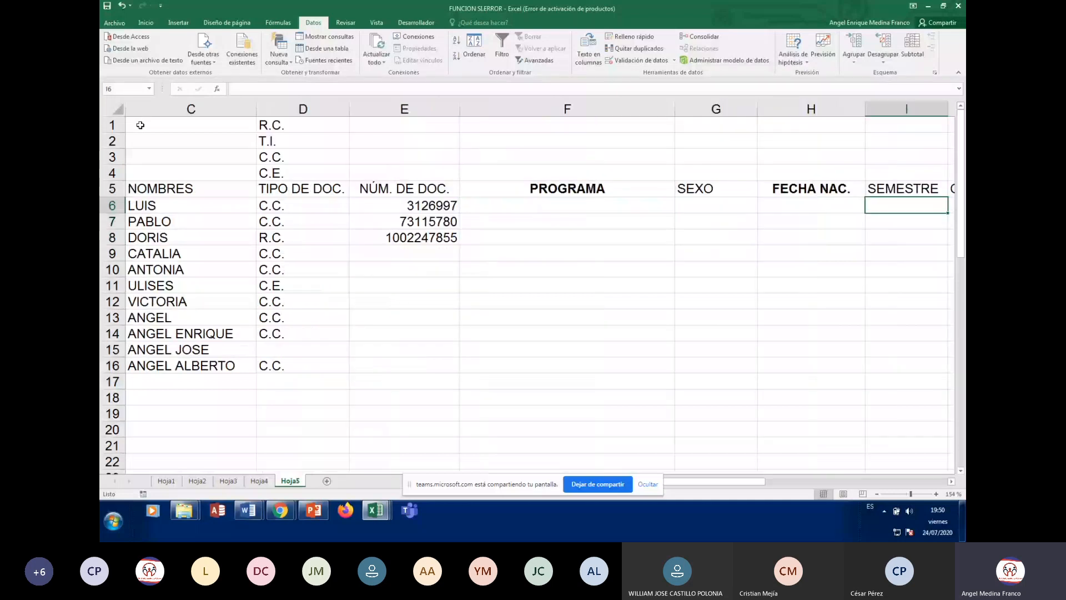
key(Right)
key(Right)
key(Right)
key(Right)
key(Right)
key(Right)
key(Right)
key(Right)
key(Right)
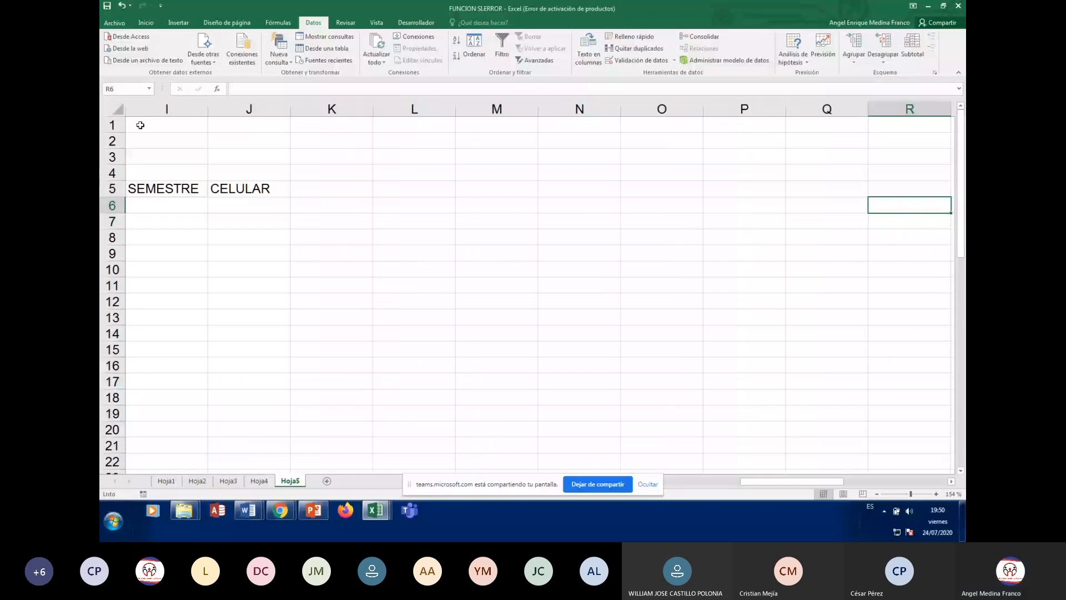
key(Right)
key(Right)
key(Right)
key(Right)
key(Right)
key(Right)
key(Down)
key(Down)
key(Down)
key(Down)
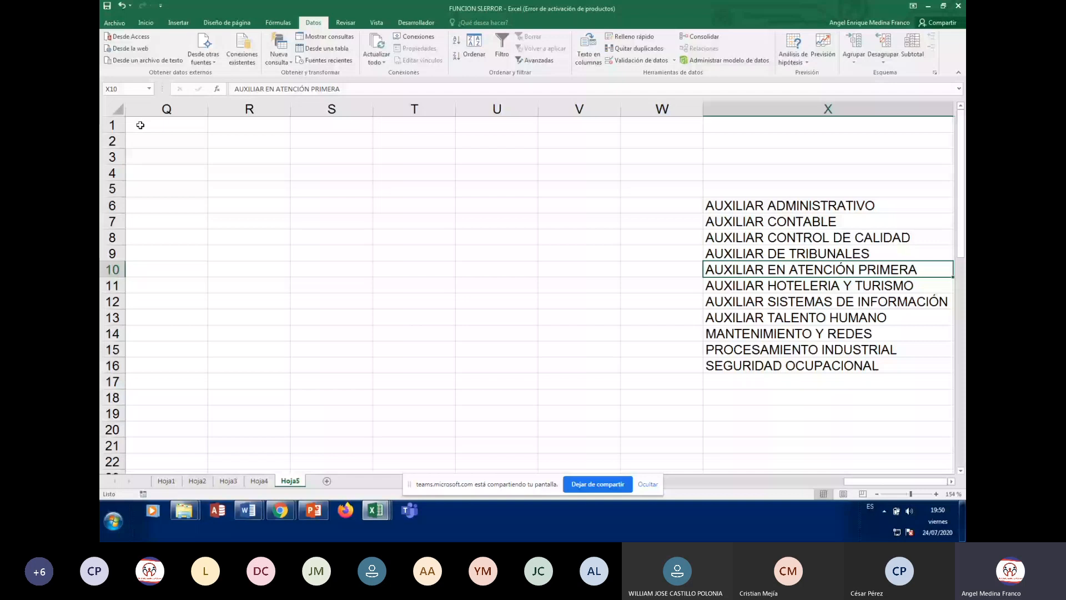
key(Right)
key(Down)
key(Down)
key(Down)
key(Down)
key(Down)
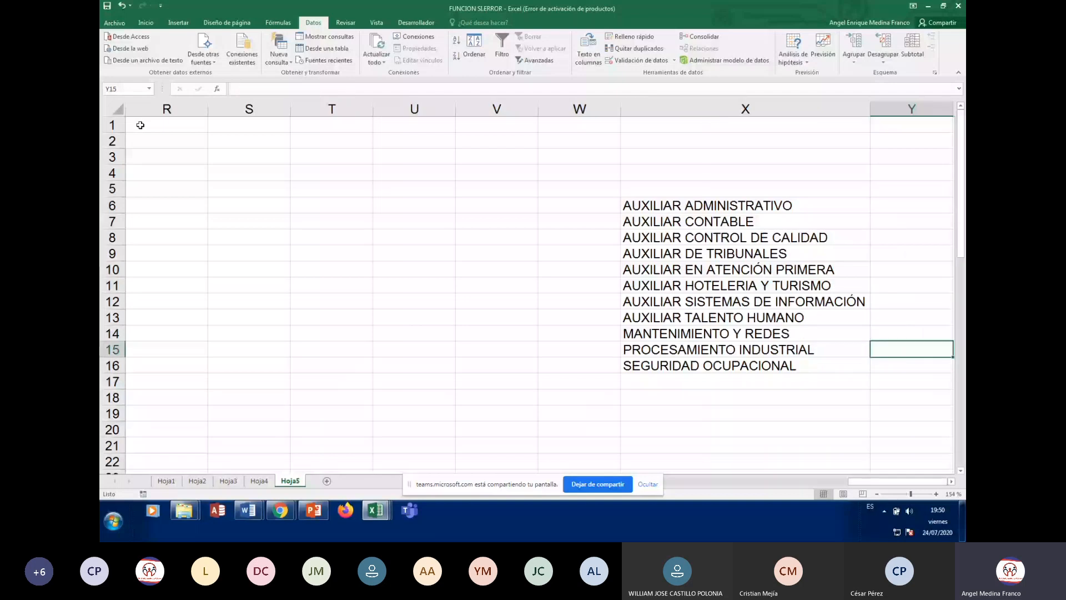
key(Up)
key(Up)
key(Up)
key(Up)
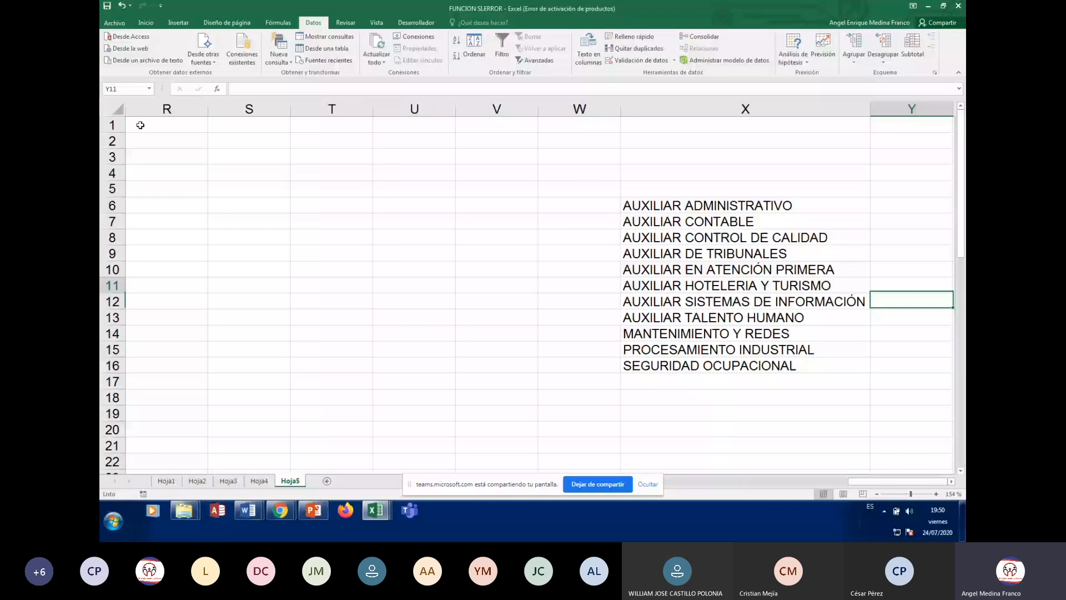
key(Left)
key(ctrl+Up)
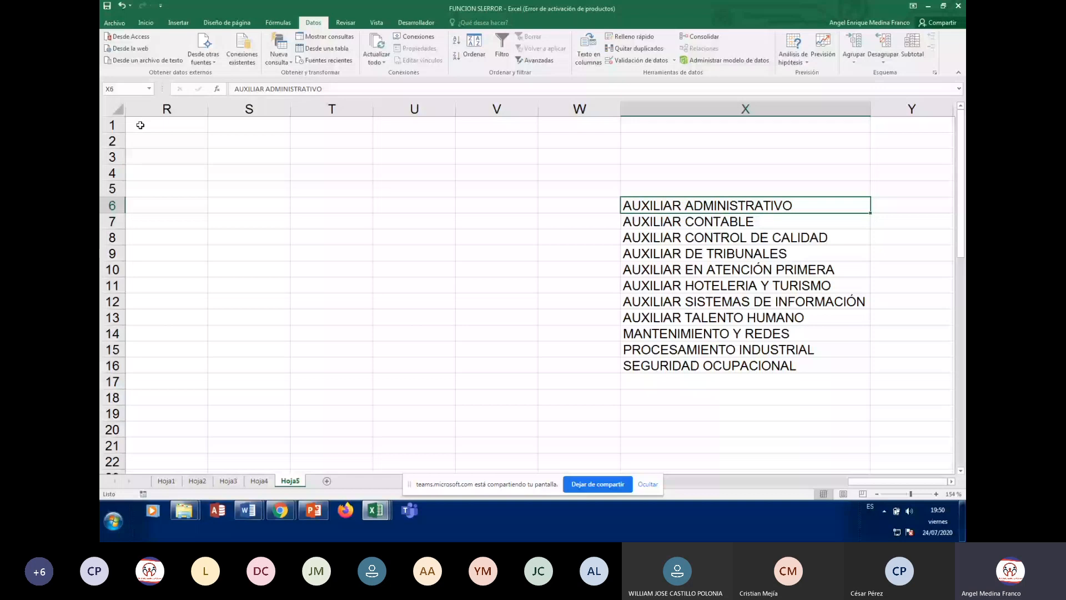
key(Down)
key(Down)
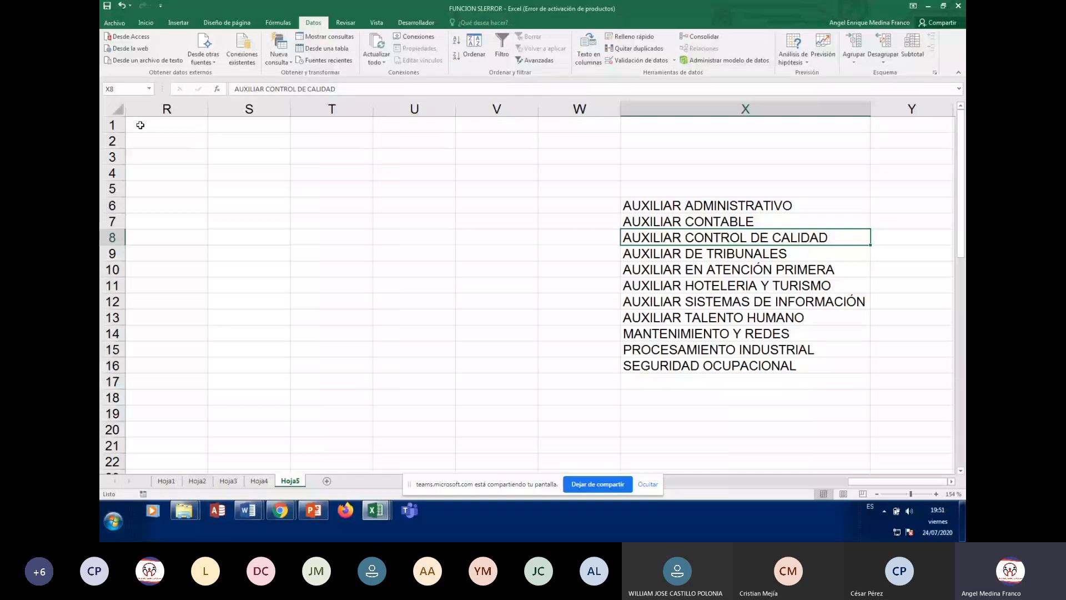
key(Down)
key(Down)
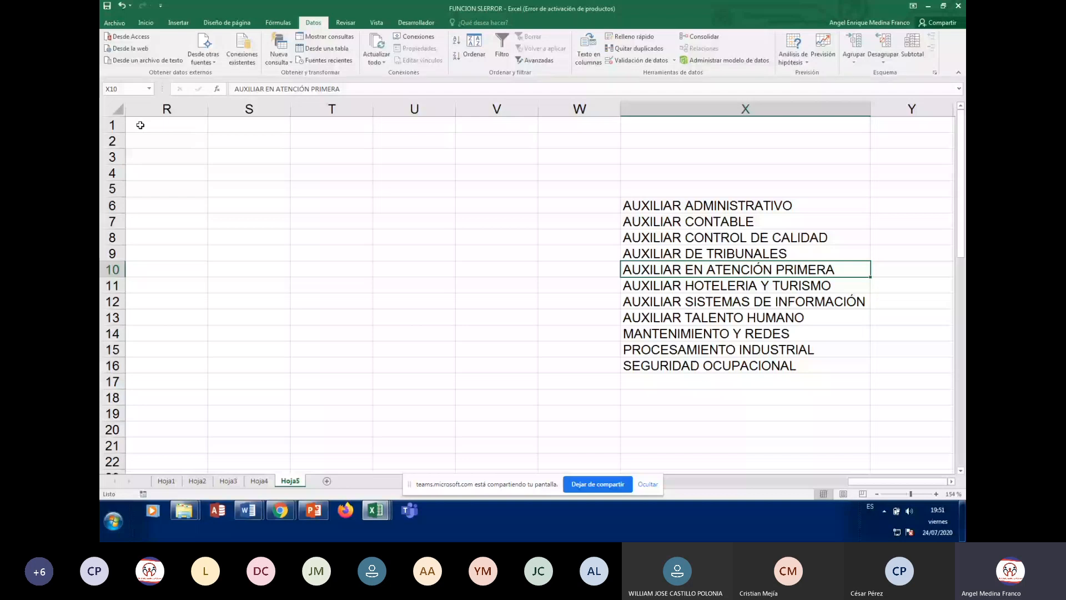
key(F2)
text(INFANCIA)
key(Return)
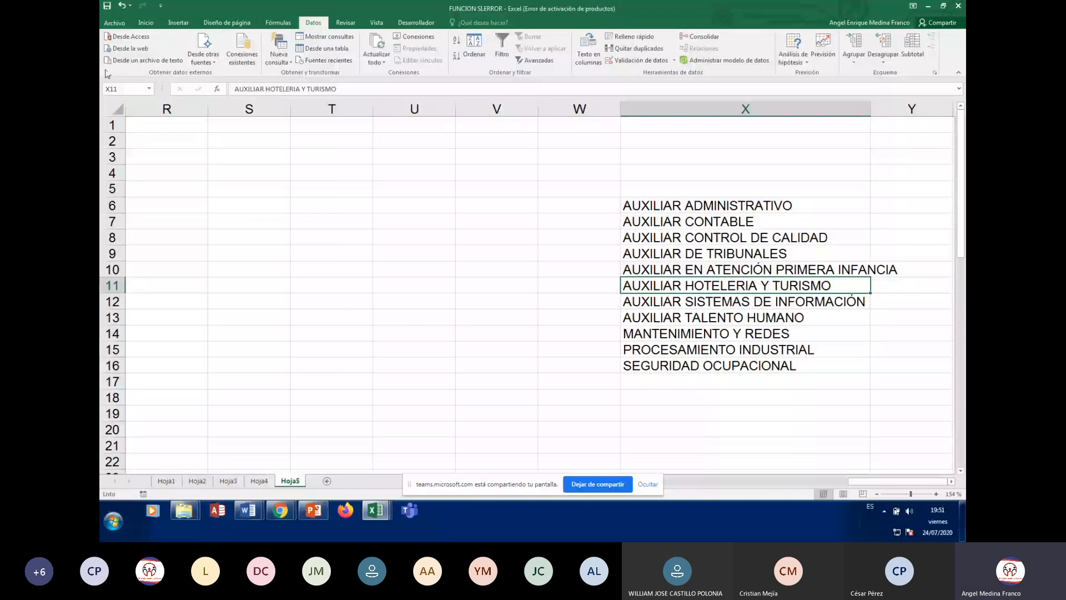
AutoFit column X to its longest program name and review the list entries
double_click(870, 109)
click(701, 317)
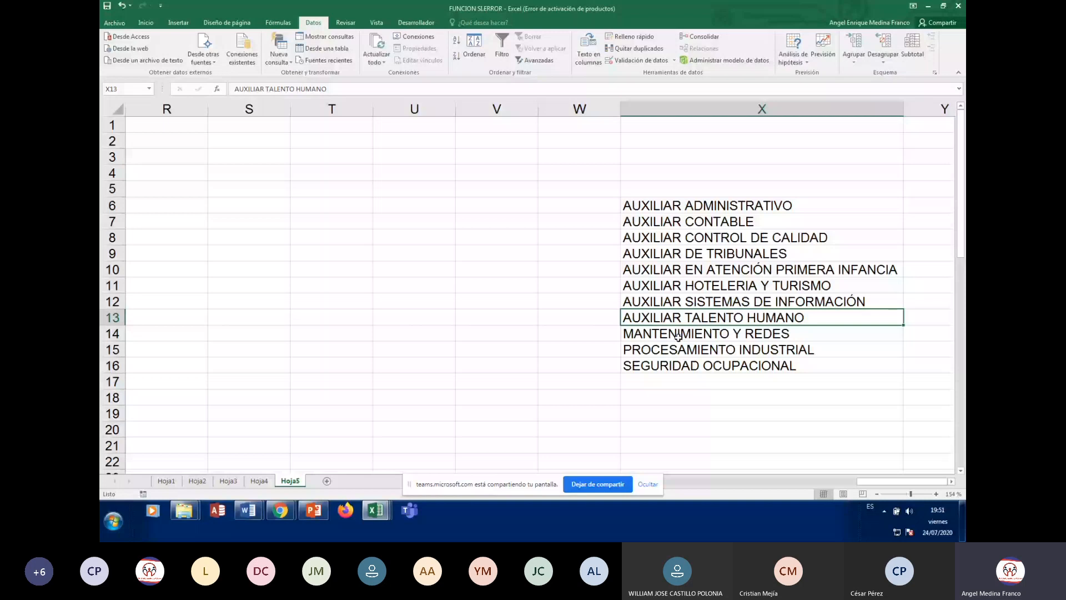
click(695, 351)
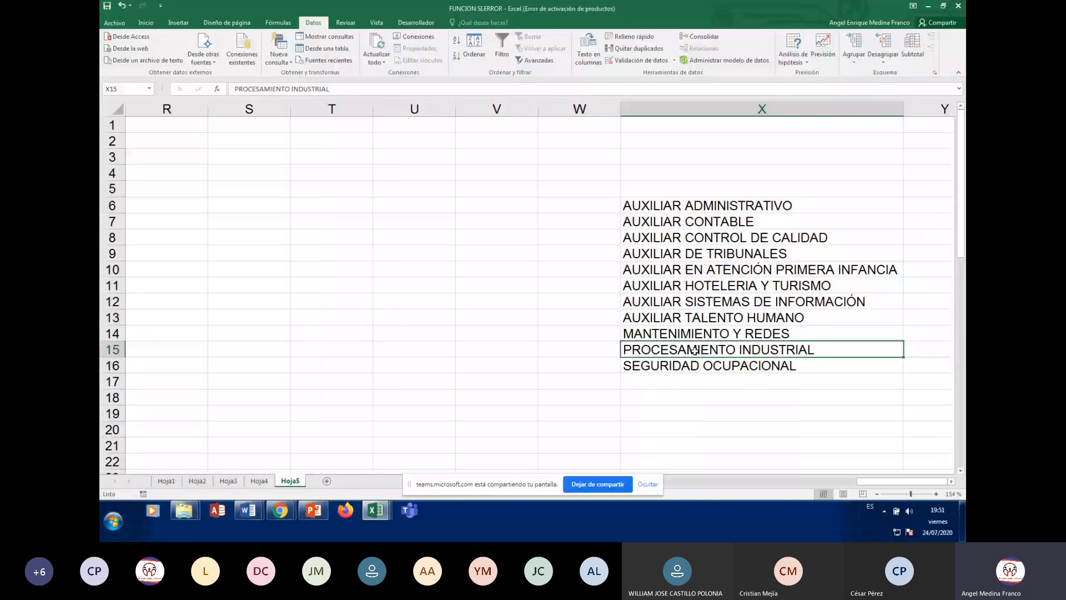
click(704, 380)
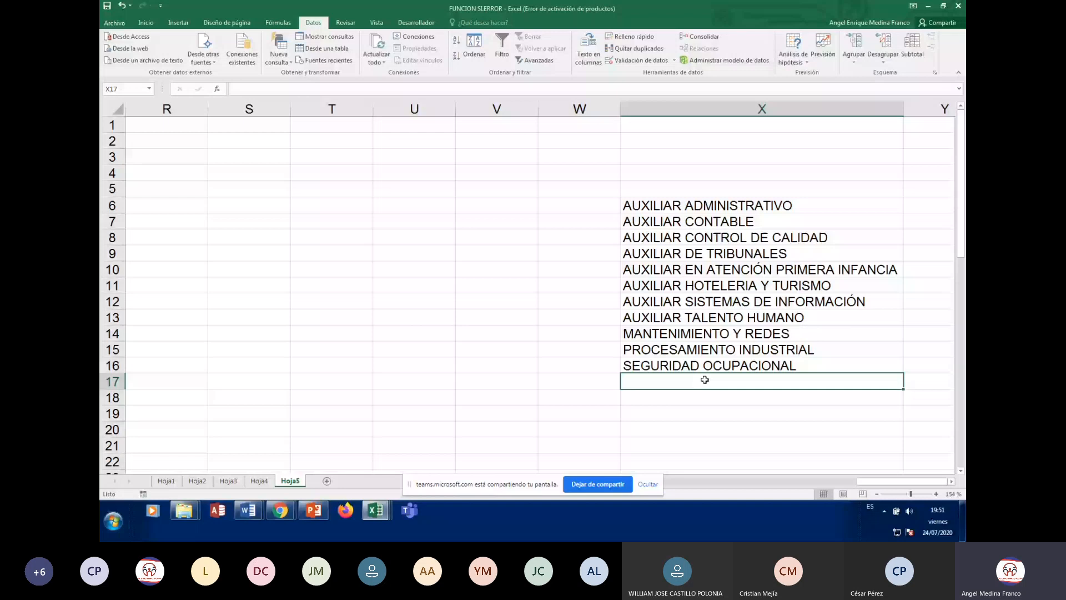
click(686, 211)
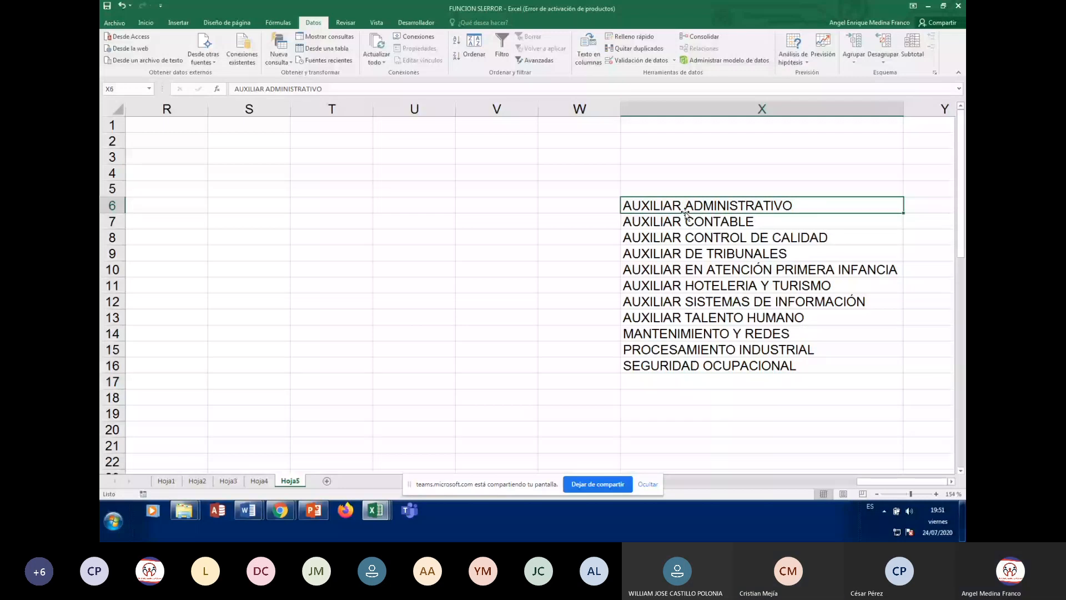
key(Down)
key(Down)
key(Down)
key(Down)
key(Down)
key(Down)
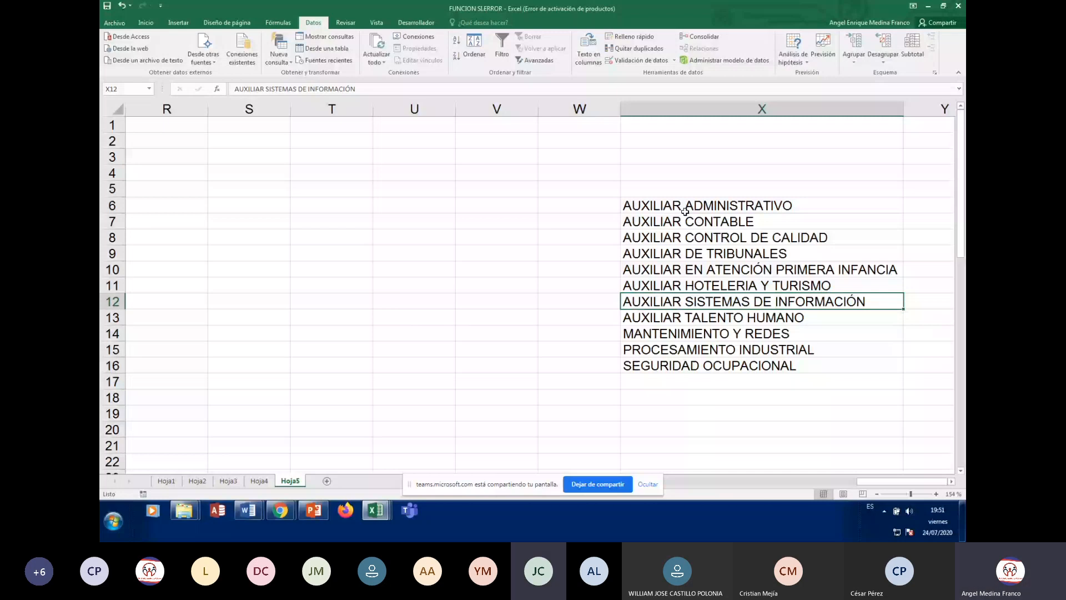
Add 'AUXILIAR EN DEPORTES Y RECREACIÓN' in X17 and select the whole list X6:X17
key(Down)
key(Down)
key(Down)
key(Down)
key(Down)
text(AUXIL)
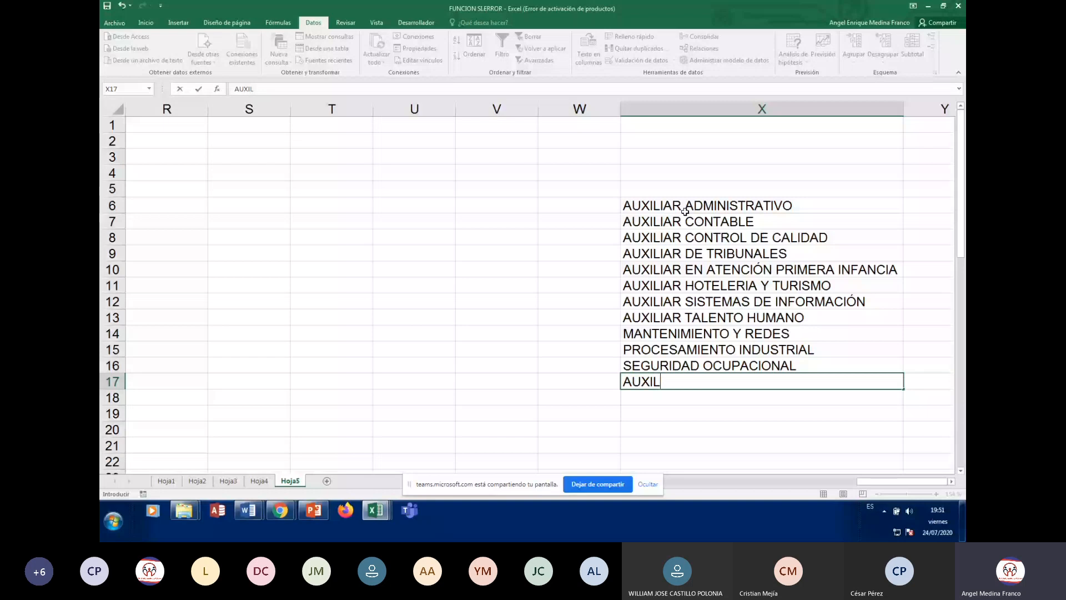
text(IAR EN DEPO)
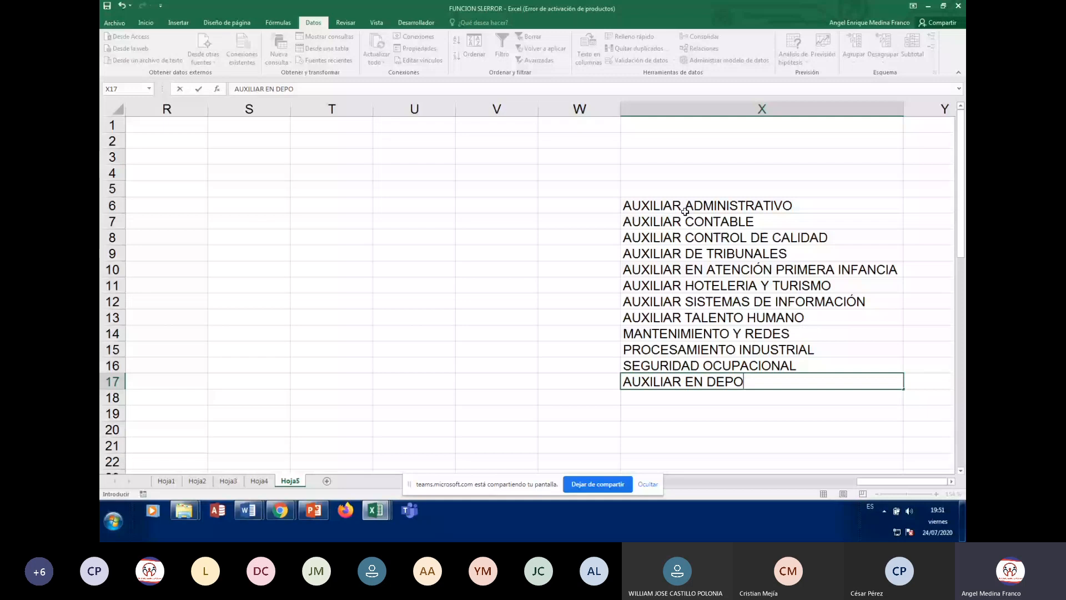
text(RTES Y RECREACIÓN)
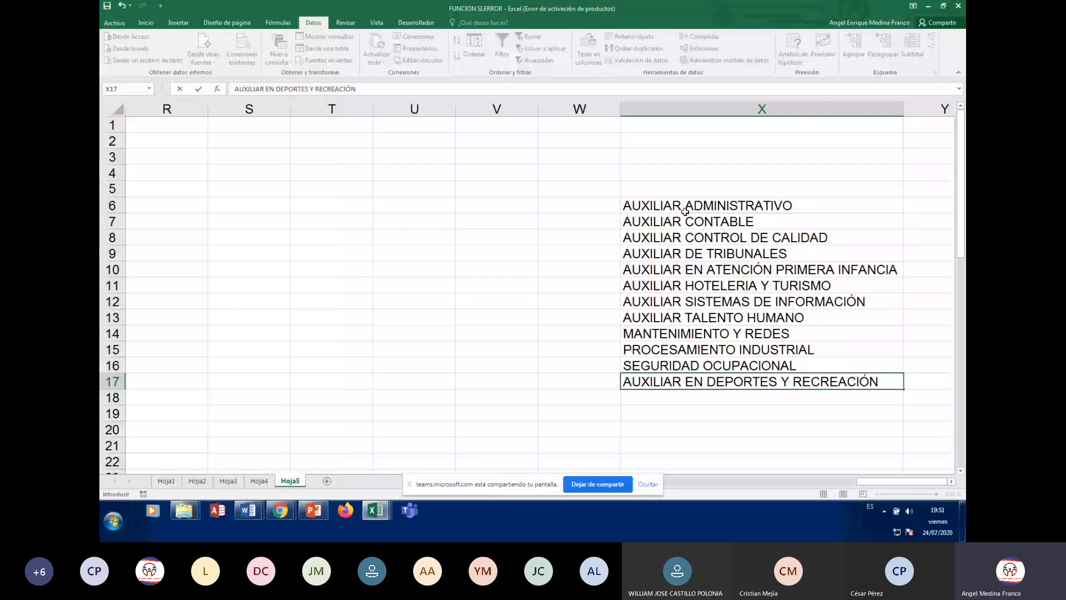
key(Return)
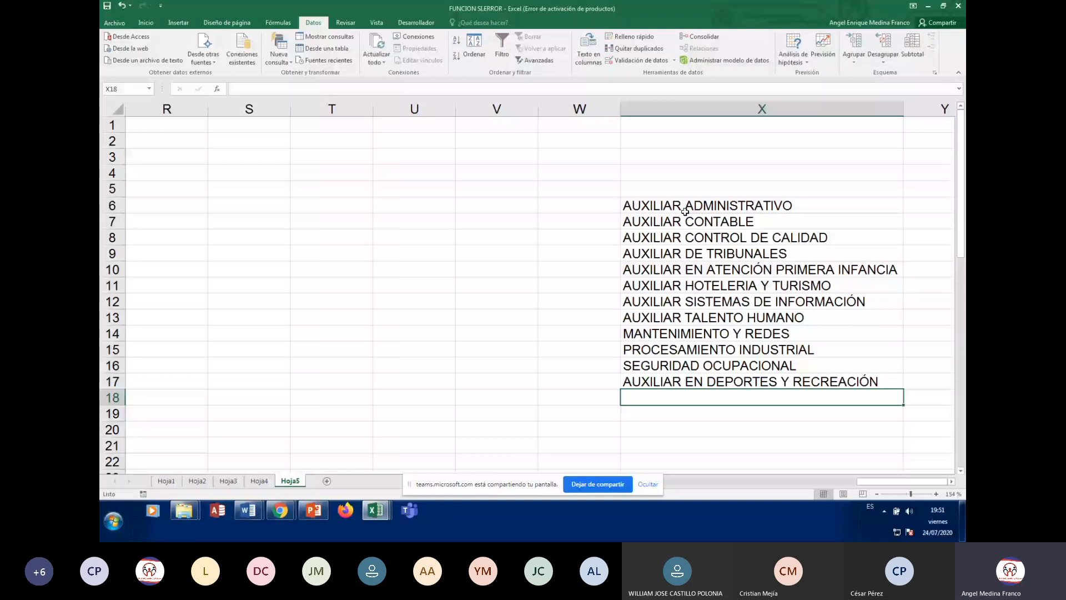
click(685, 212)
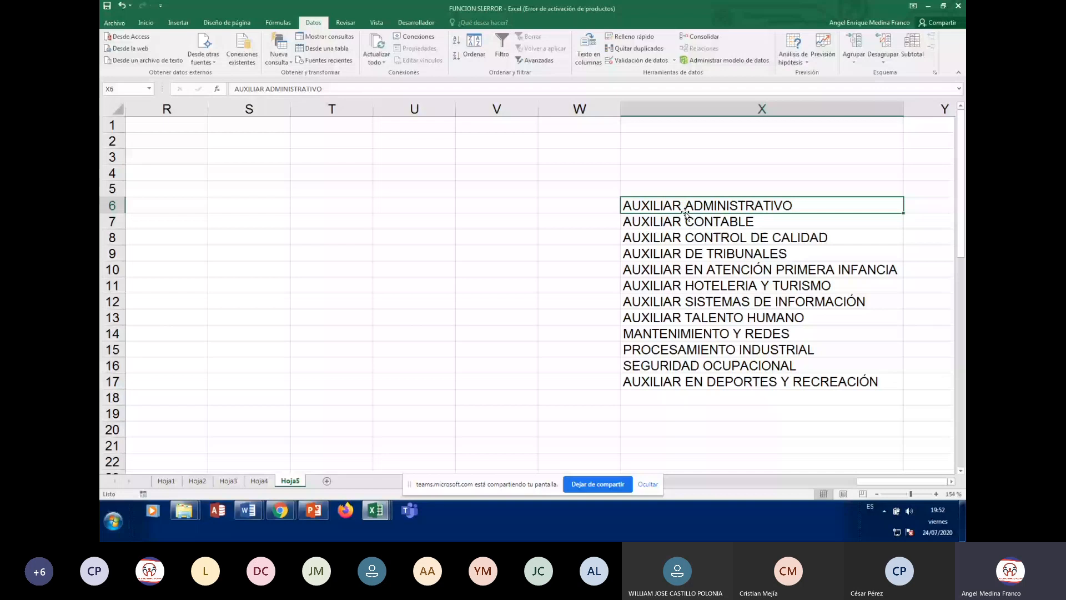
key(ctrl+shift+Down)
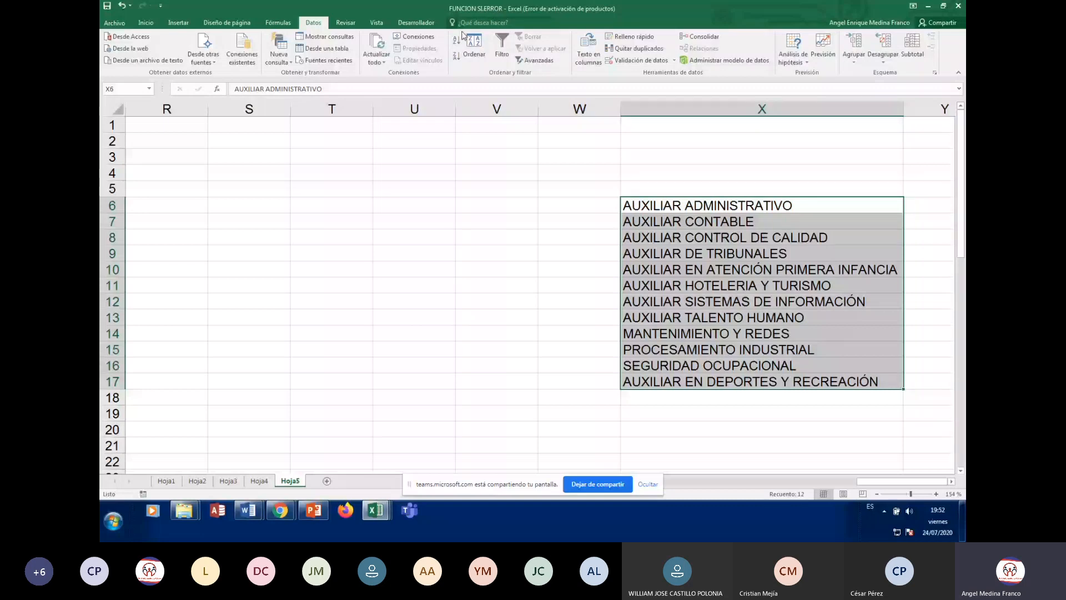
Sort the program list A to Z, then move to F6 under PROGRAMA
click(476, 49)
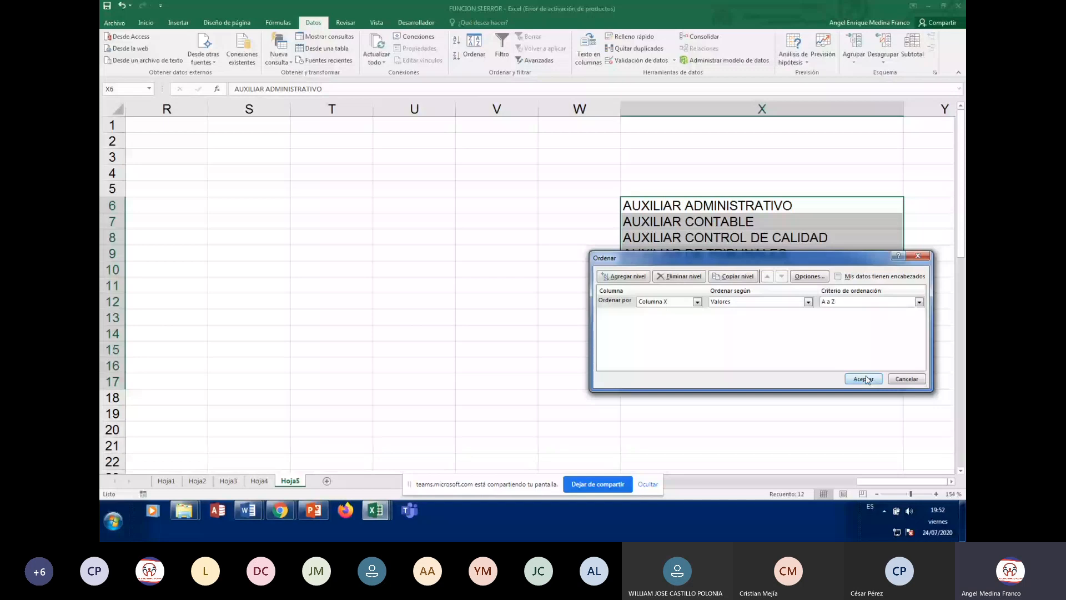
click(865, 379)
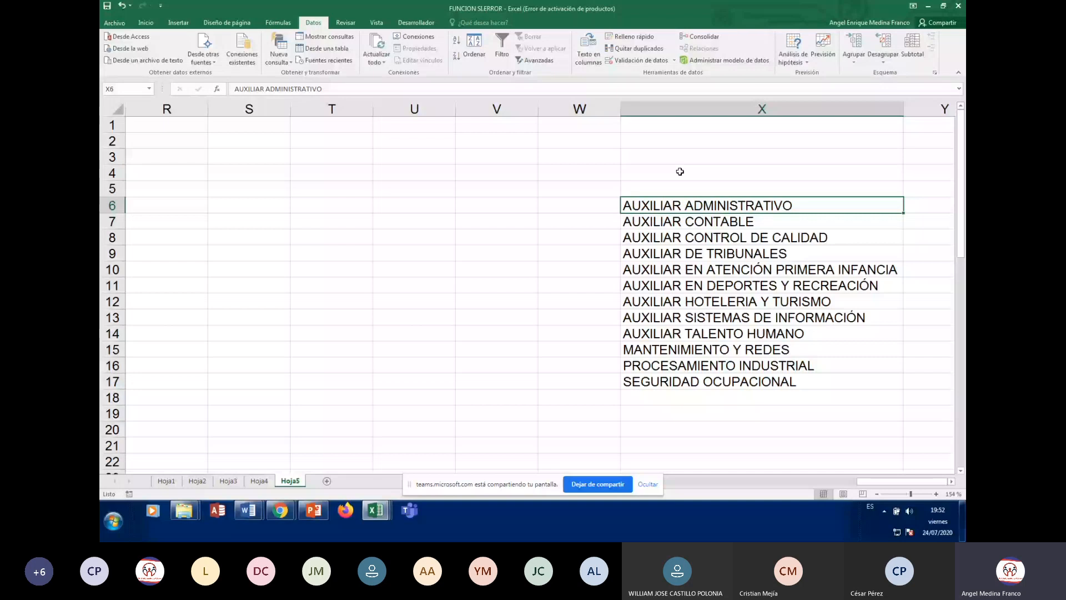
key(Left)
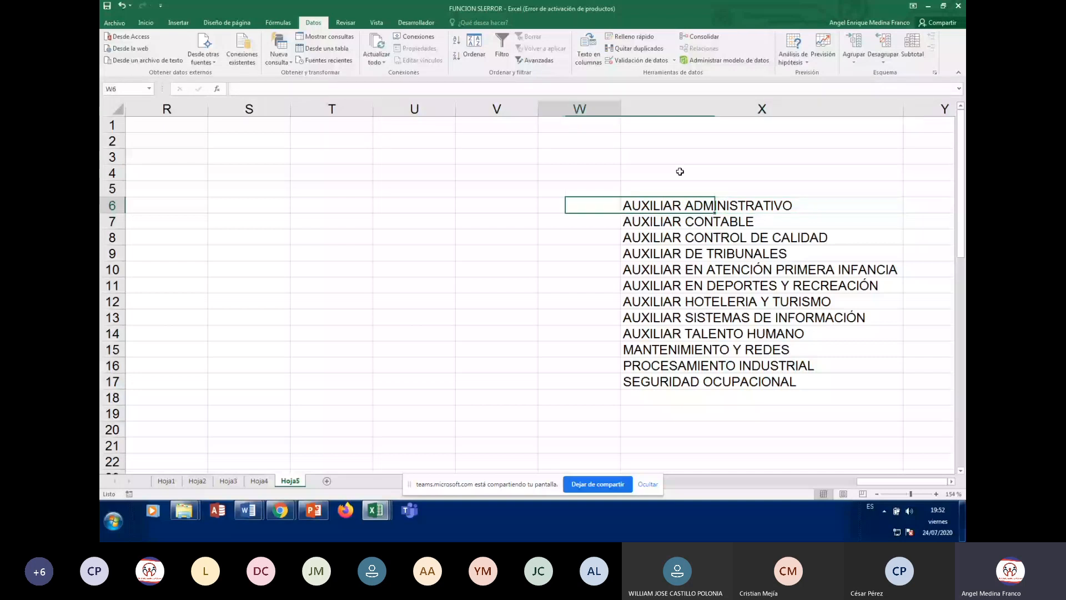
key(ctrl+Home)
key(Down)
key(Down)
key(Down)
key(Down)
key(Down)
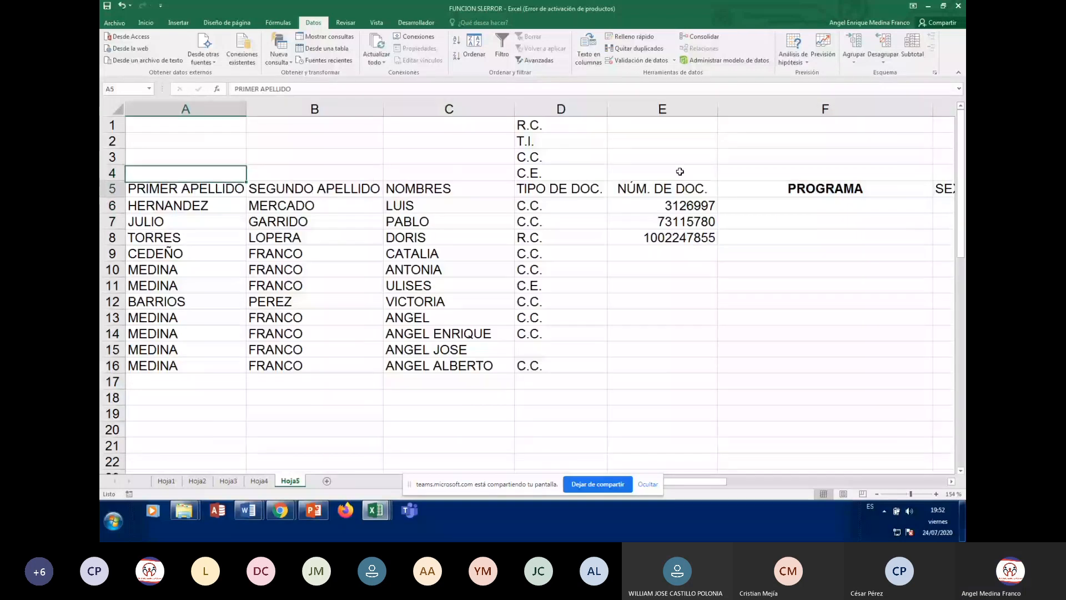
key(Right)
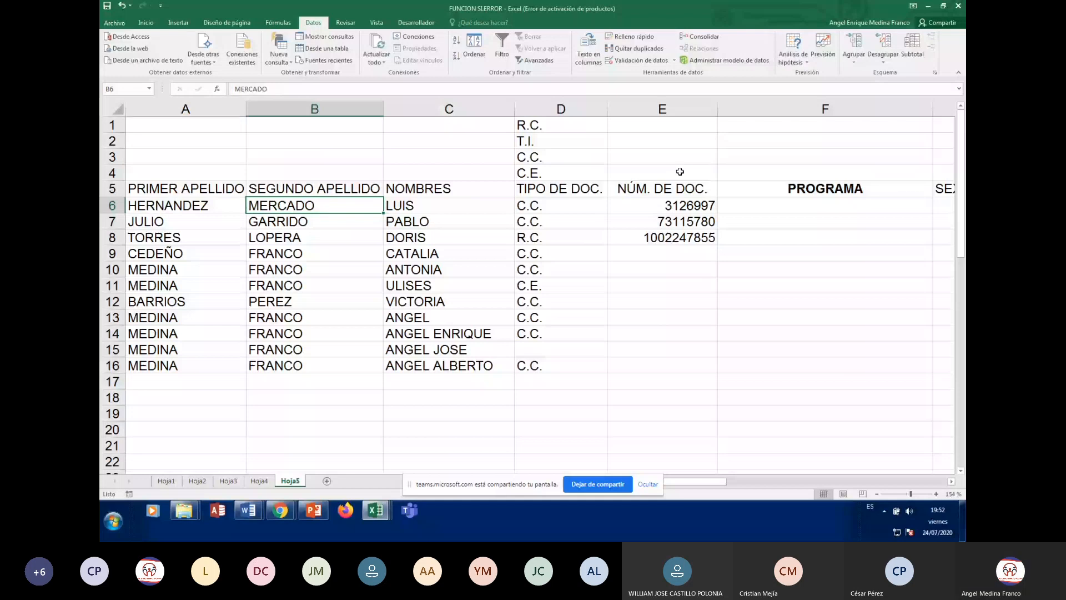
key(Right)
key(Right)
key(Right)
key(Right)
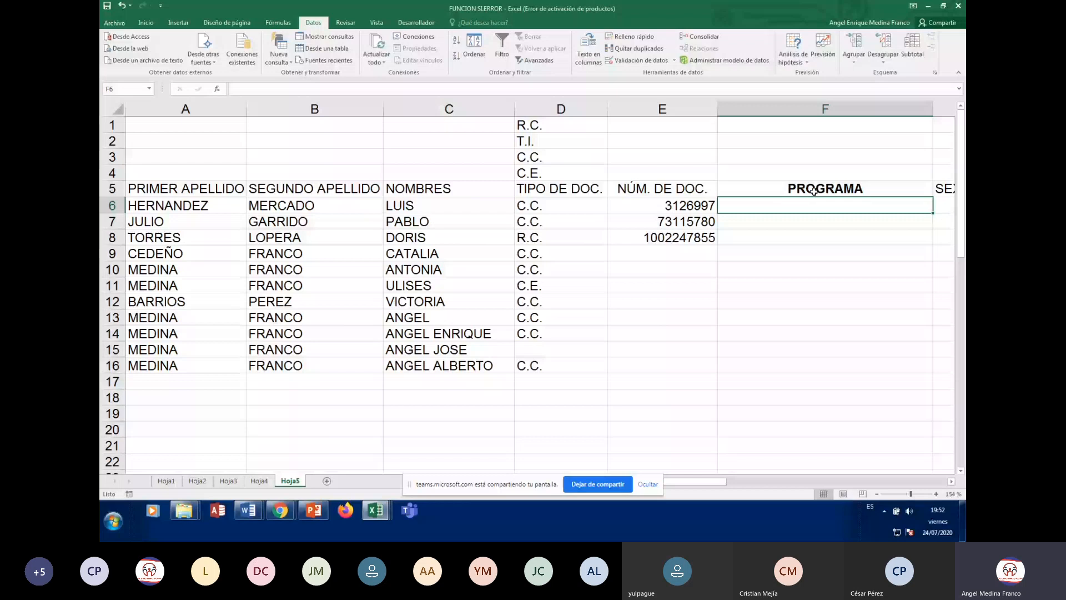
Open Data Validation for F6 and set Allow to List
click(641, 60)
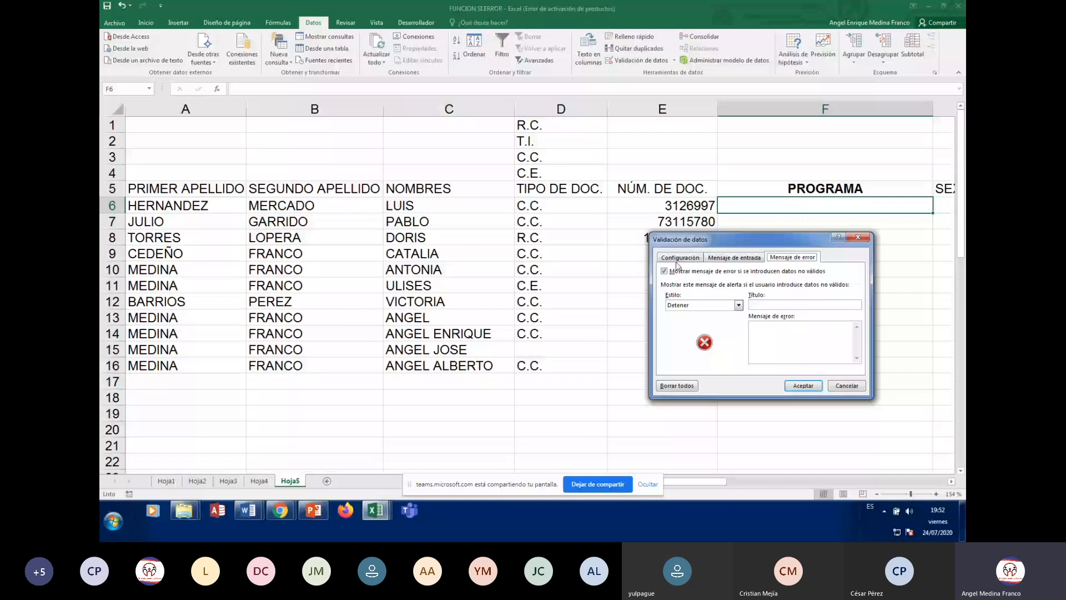
click(678, 258)
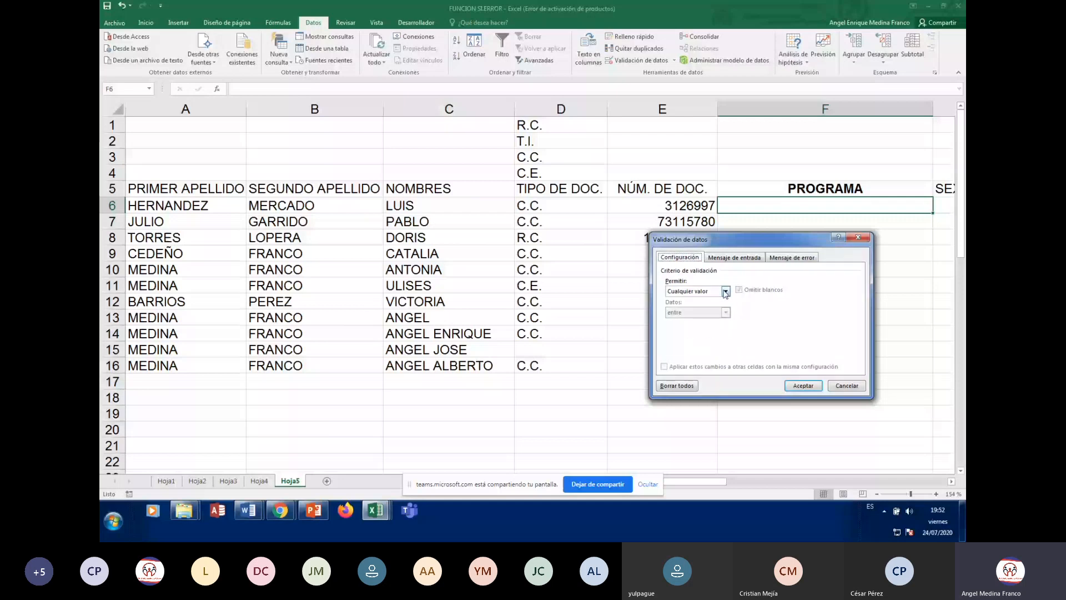
click(688, 291)
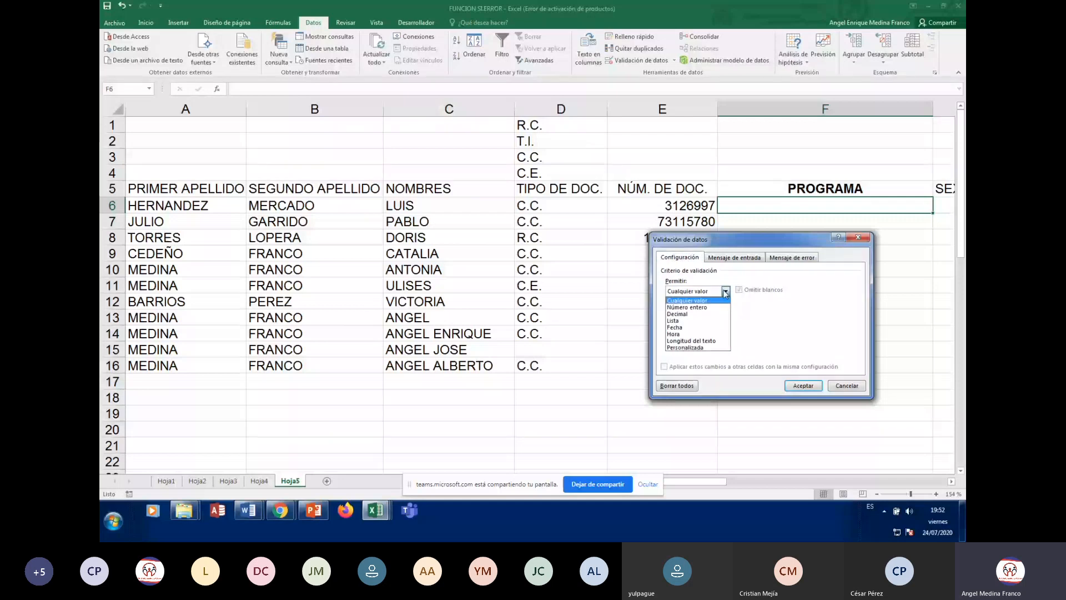
click(680, 321)
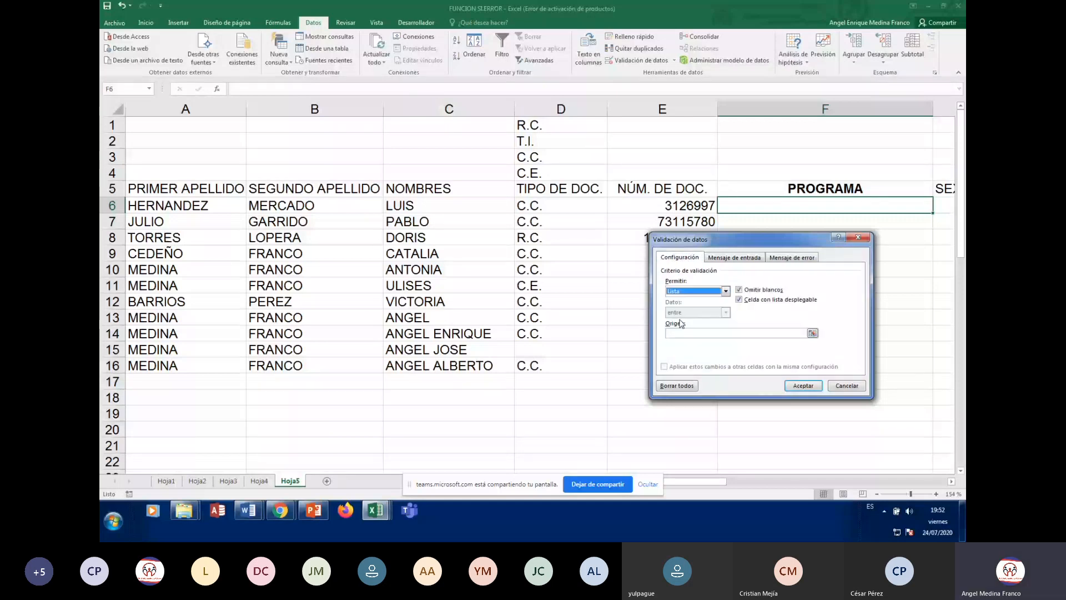
click(717, 334)
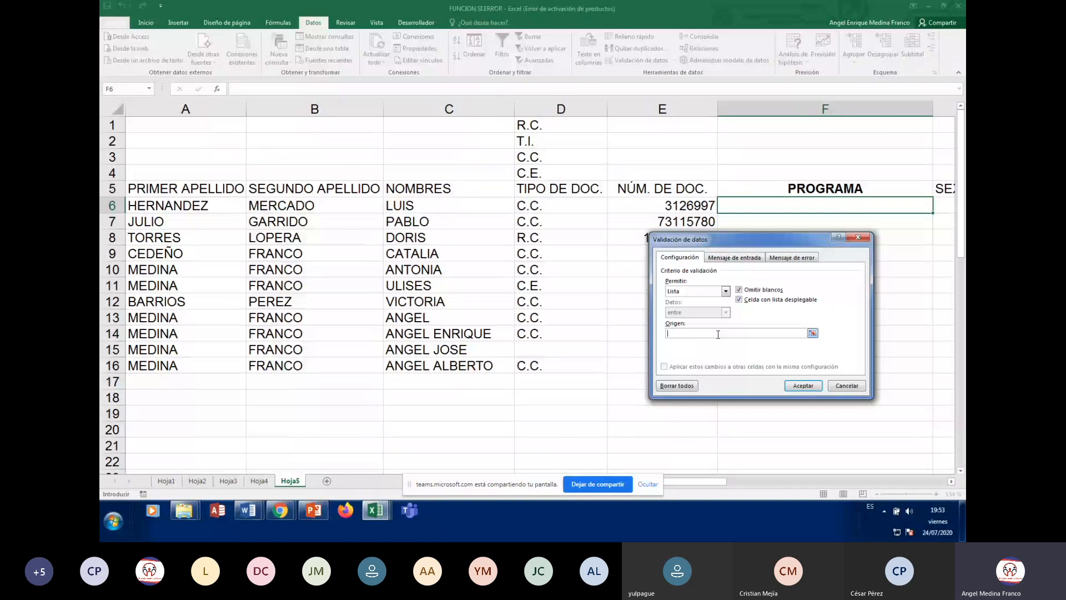
Set the list source to the program range X6:X17
click(896, 234)
key(Right)
key(Right)
key(Right)
key(Right)
key(Right)
key(Right)
key(Right)
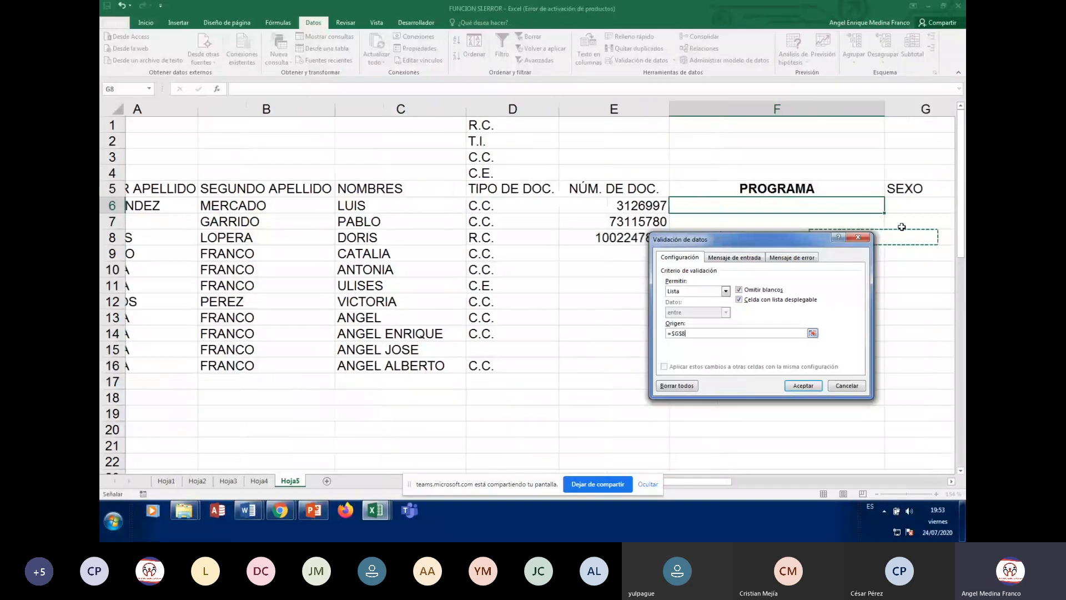
key(Right)
key(Right)
key(Right)
key(Right)
key(Right)
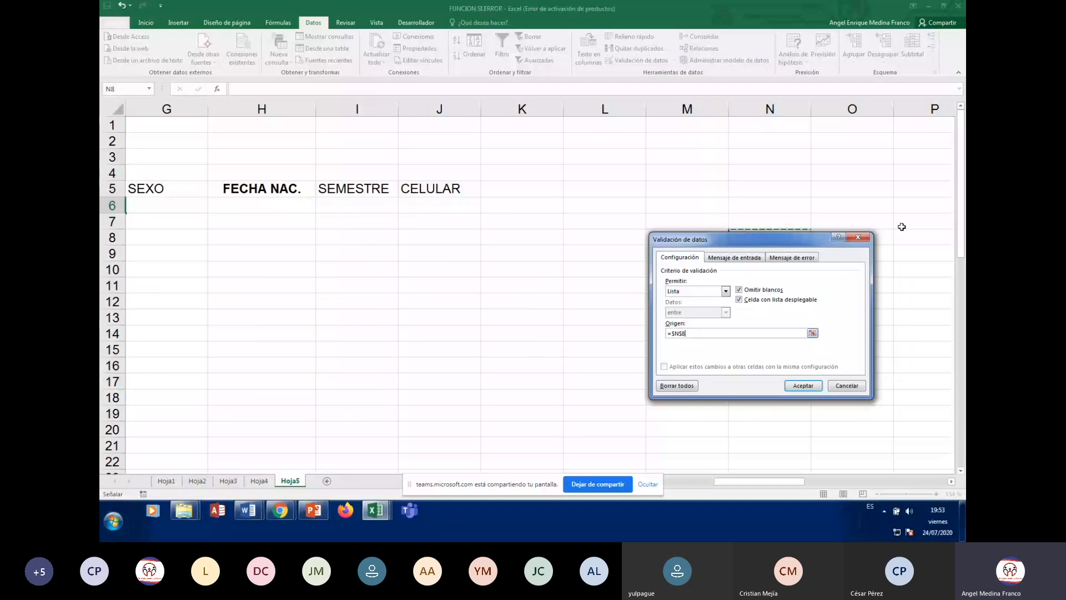
key(Right)
key(Right)
key(Right)
key(Right)
key(Right)
key(Right)
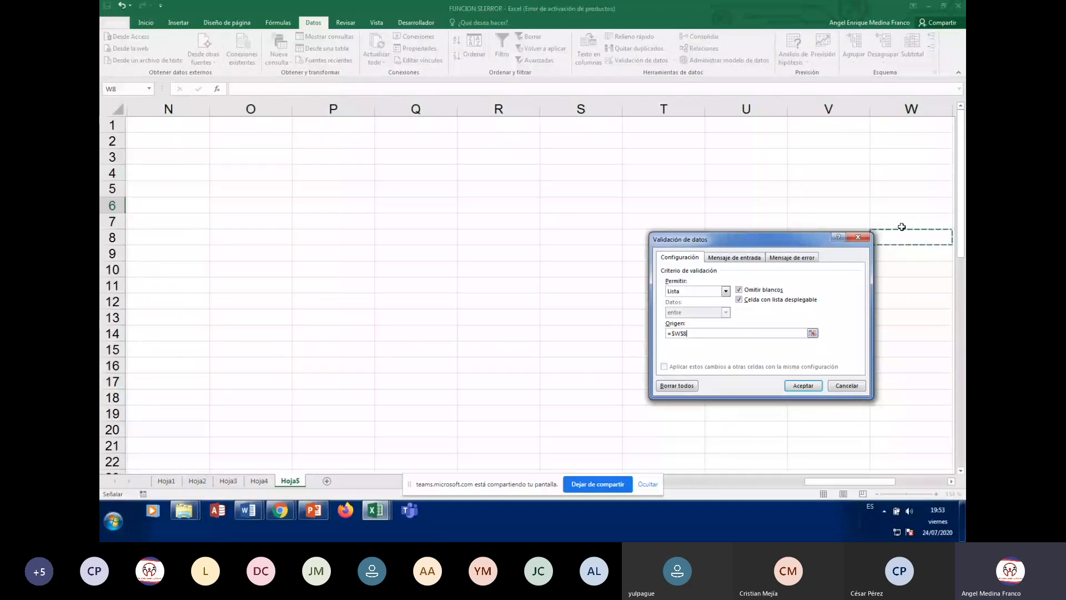
key(Right)
key(Right)
key(Up)
key(Up)
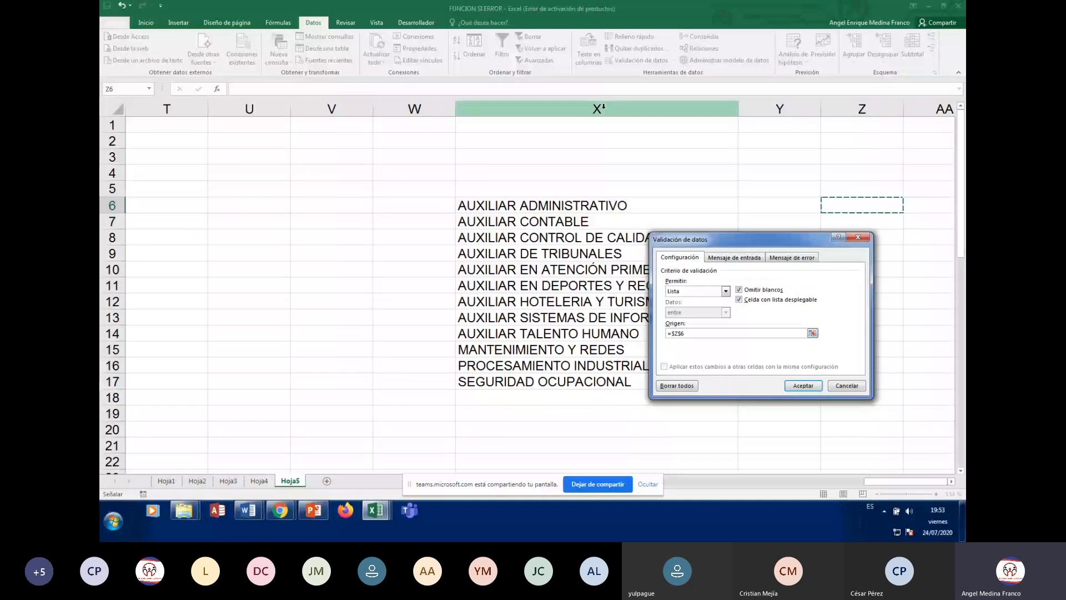
click(556, 208)
drag(556, 207, 562, 384)
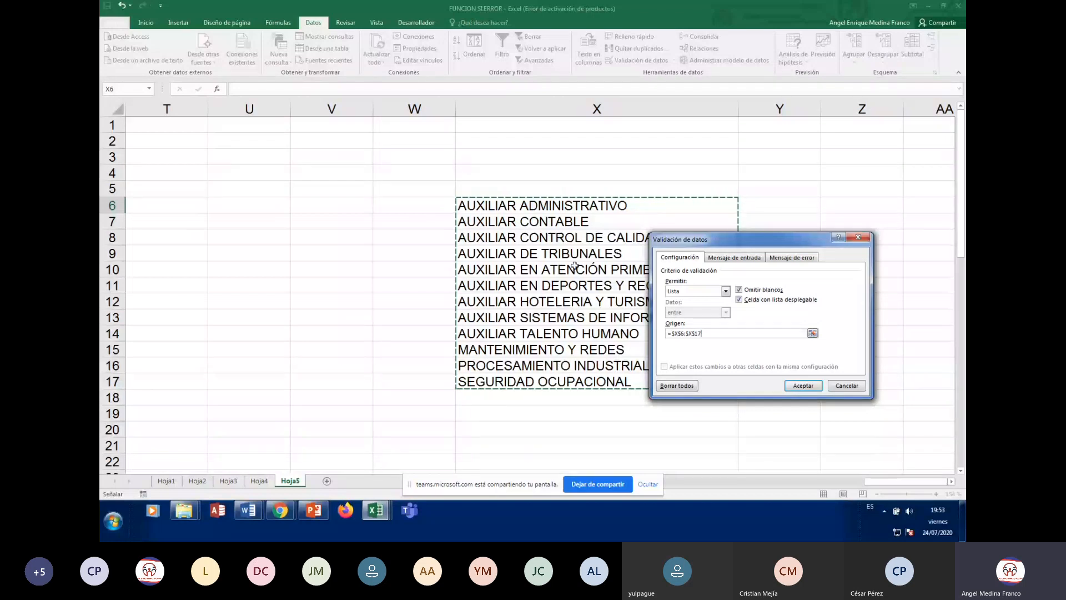
click(734, 257)
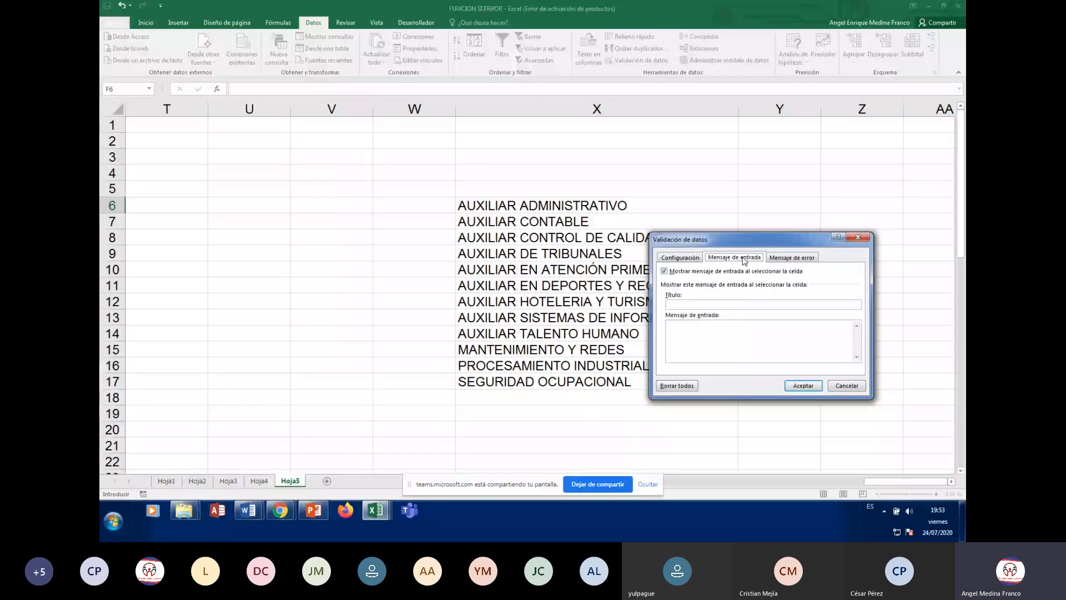
Title F6's input message 'PROGRAMA DE ESTUDIO' with text 'INGRESE EL PROGRAMA DE ESTUDIO'
click(677, 303)
text(P)
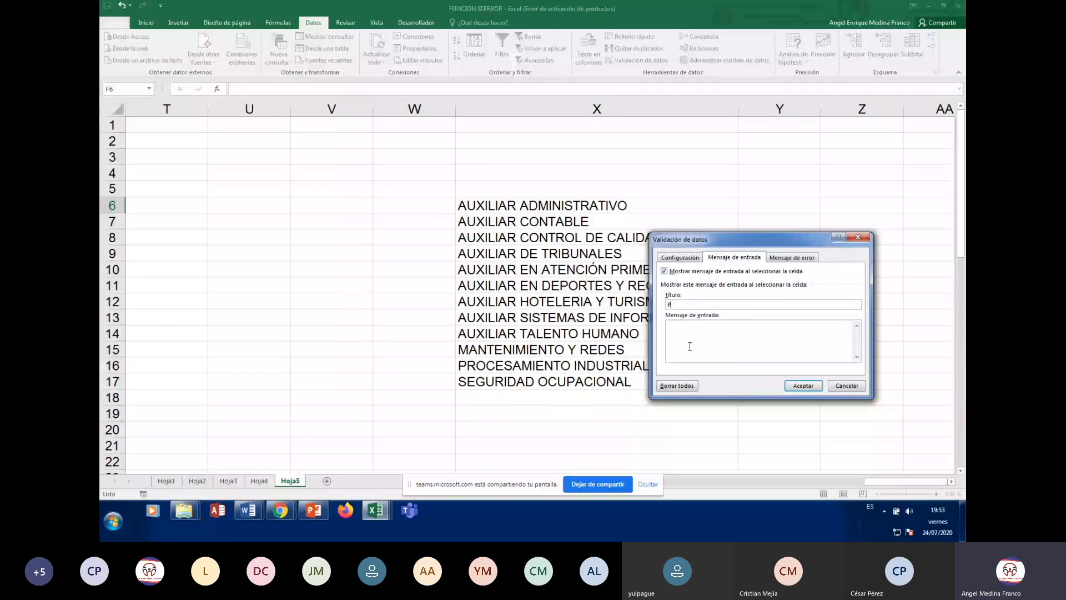
text(RO)
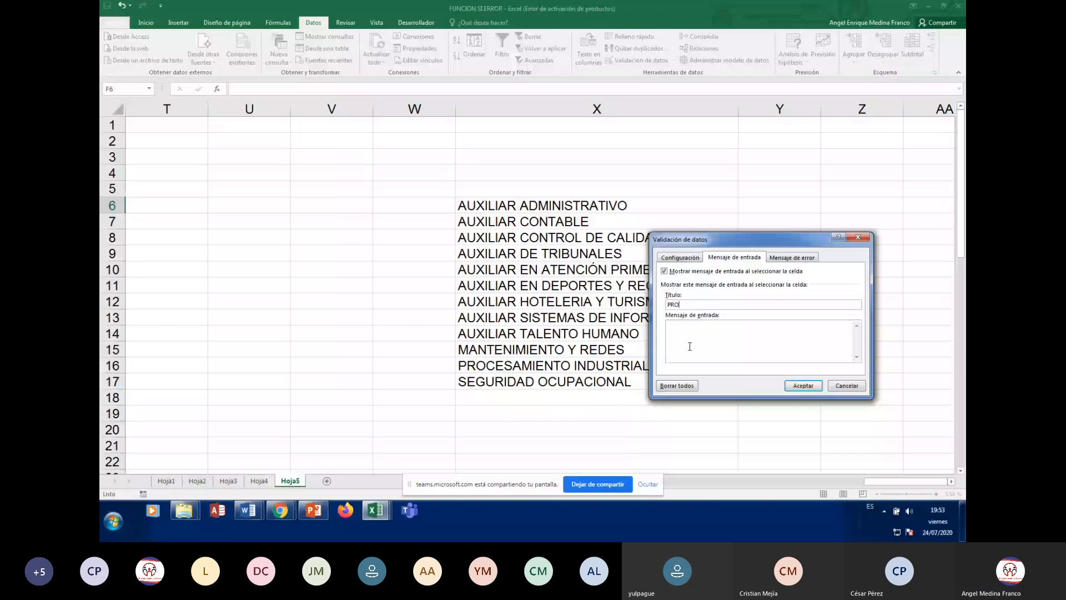
text(GRAMA D)
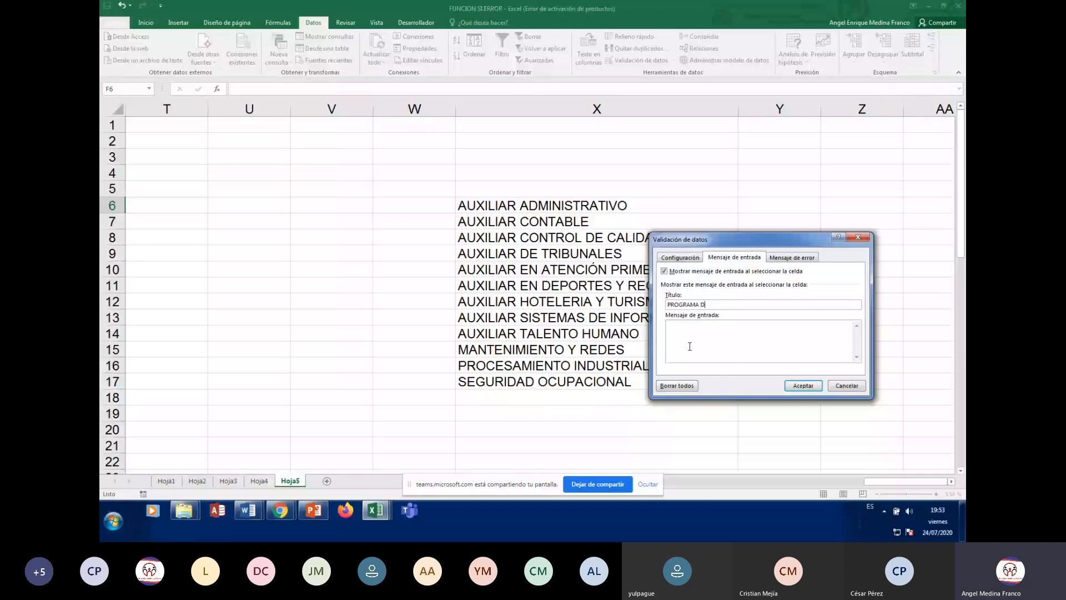
text(E ESTUDIO)
click(686, 354)
text(INGRESE EL PROGRAMA DE ES)
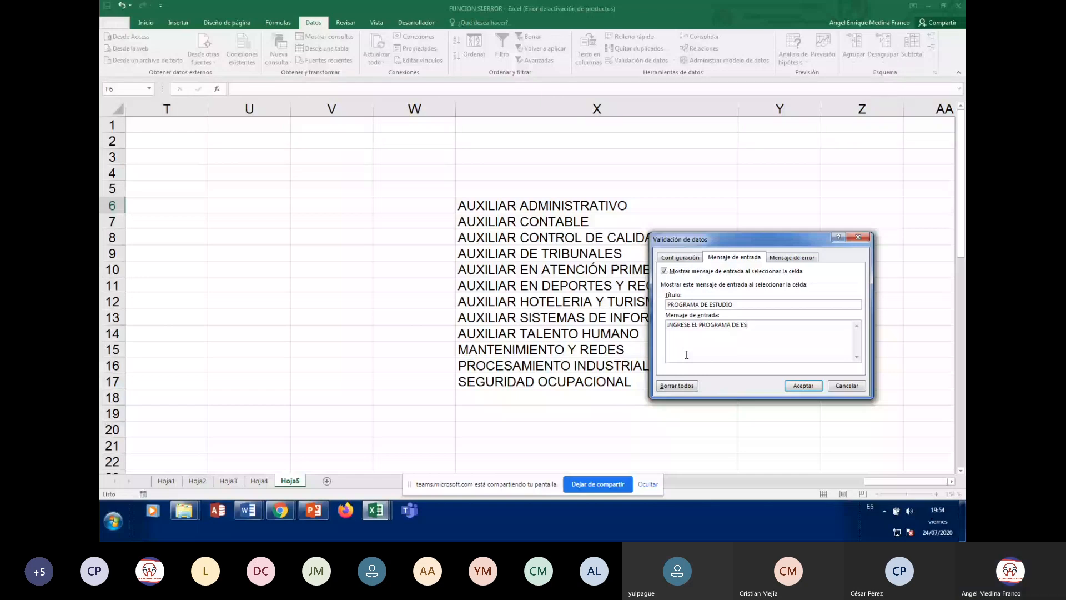
text(TUDIO)
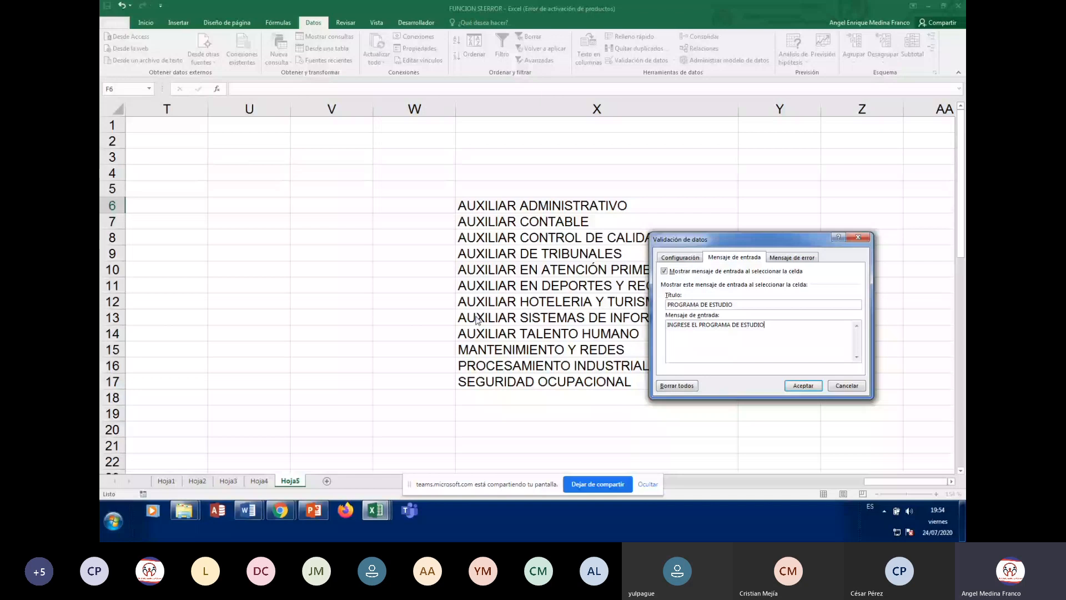
Title the Stop error alert 'ERROR PROGRAMA' with message 'PROGRAMA NO EXISTE, POR FAVOR REVISE.'
click(797, 258)
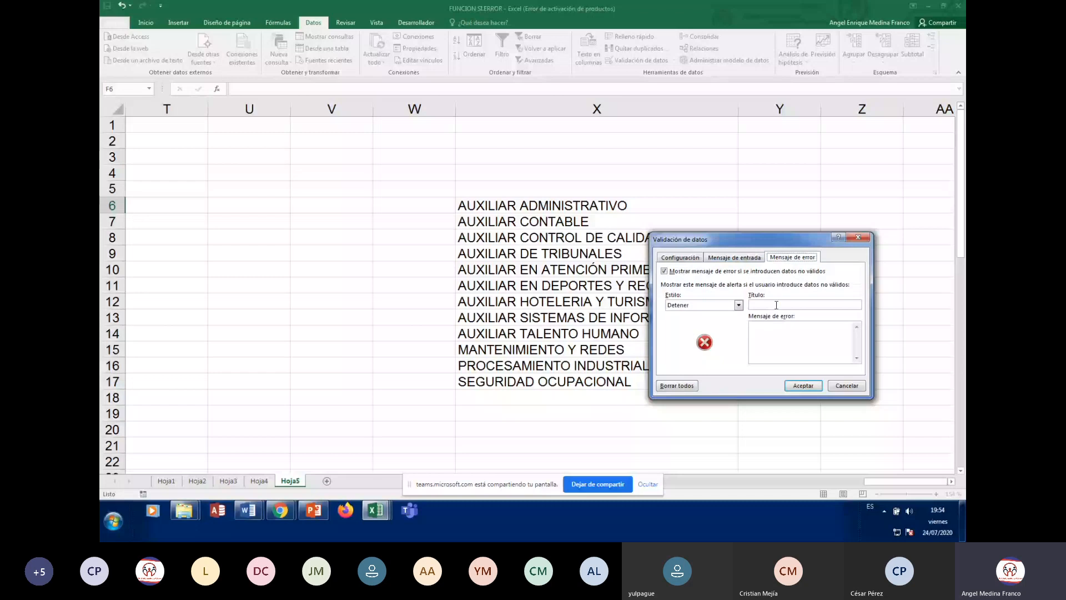
click(777, 305)
text(ERROR PROGRAMA)
click(787, 330)
text(PRO)
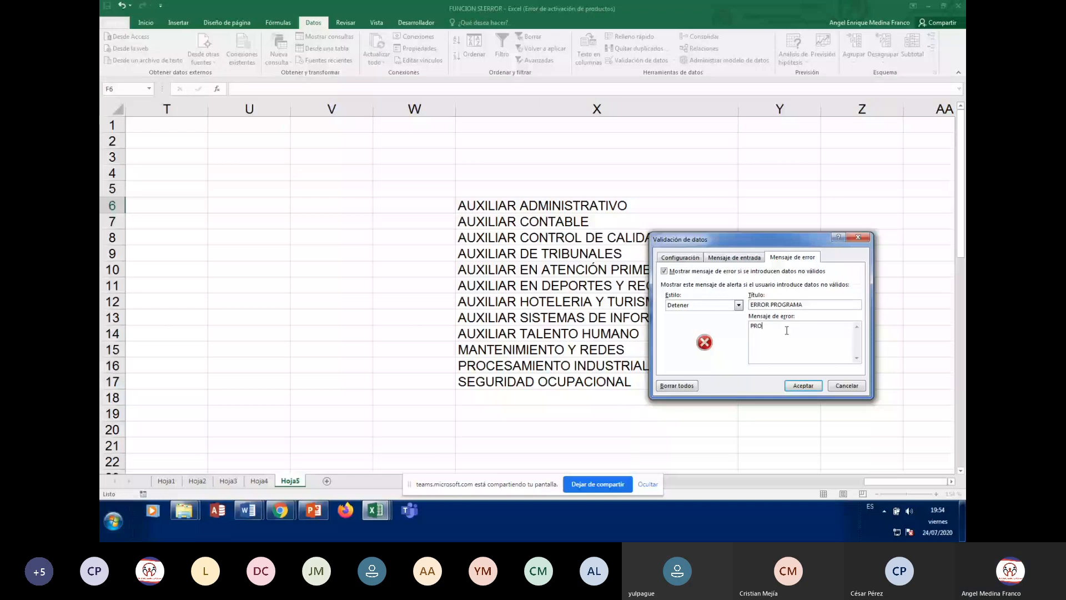
text(GRAMA NO EX)
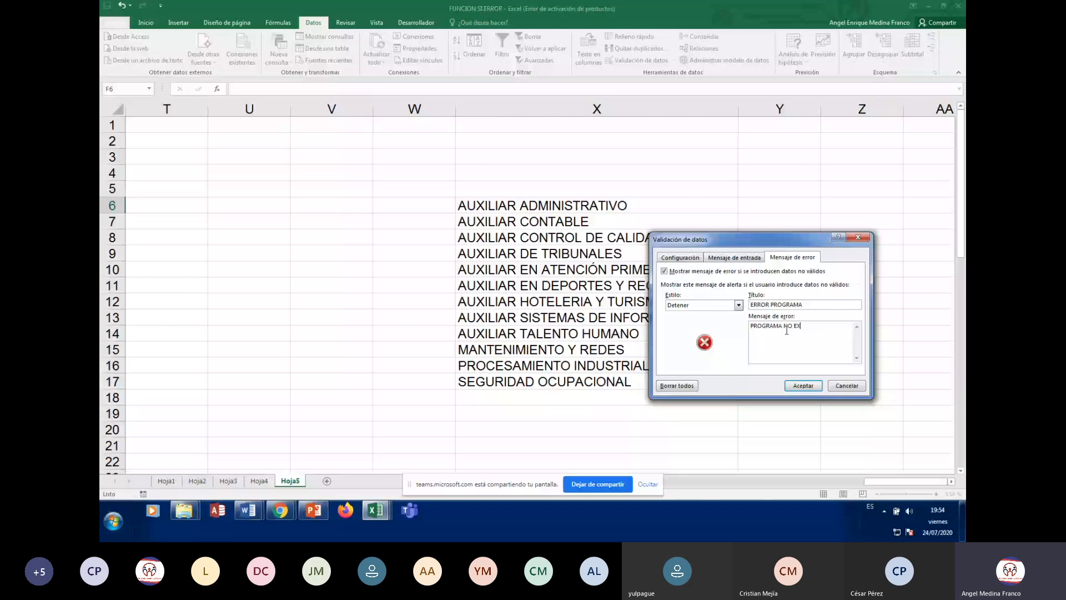
text(ISTE, POR FAVOR REVIWSE)
key(BackSpace)
key(BackSpace)
key(BackSpace)
text(SE.)
Apply the validation and check F6's drop-down of programs without choosing one
click(804, 385)
key(ctrl+Home)
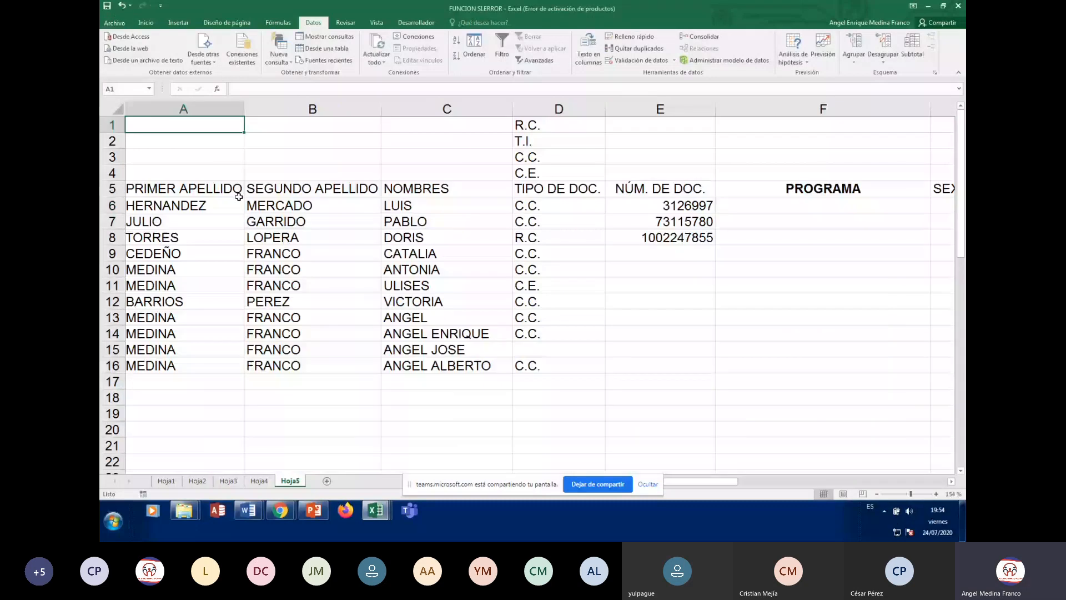
key(Down)
key(Down)
key(Down)
key(Down)
key(Down)
key(Right)
key(Right)
key(Right)
key(Right)
key(Right)
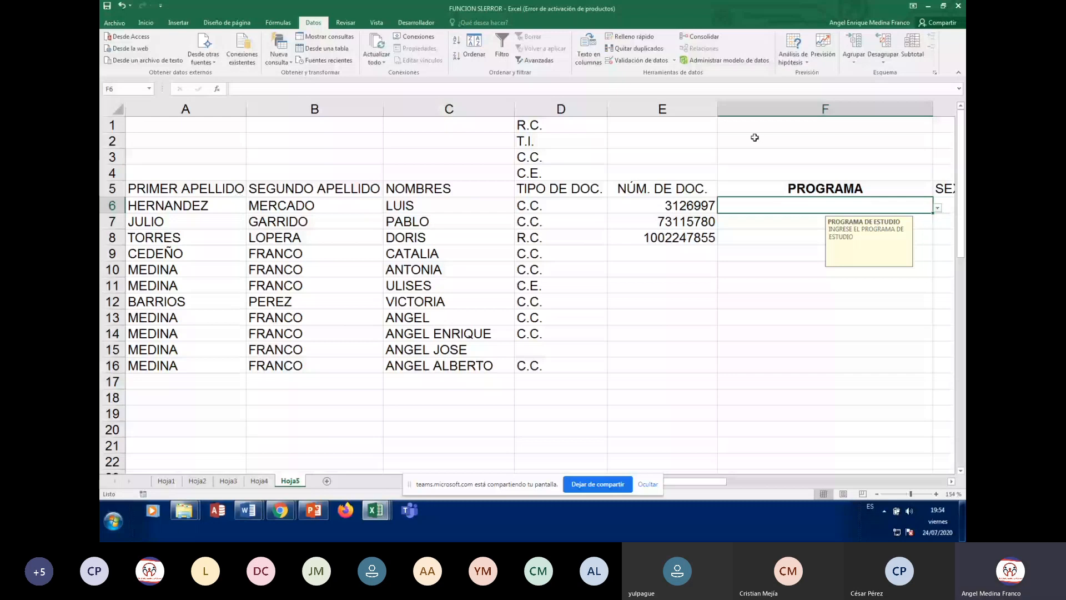
click(937, 208)
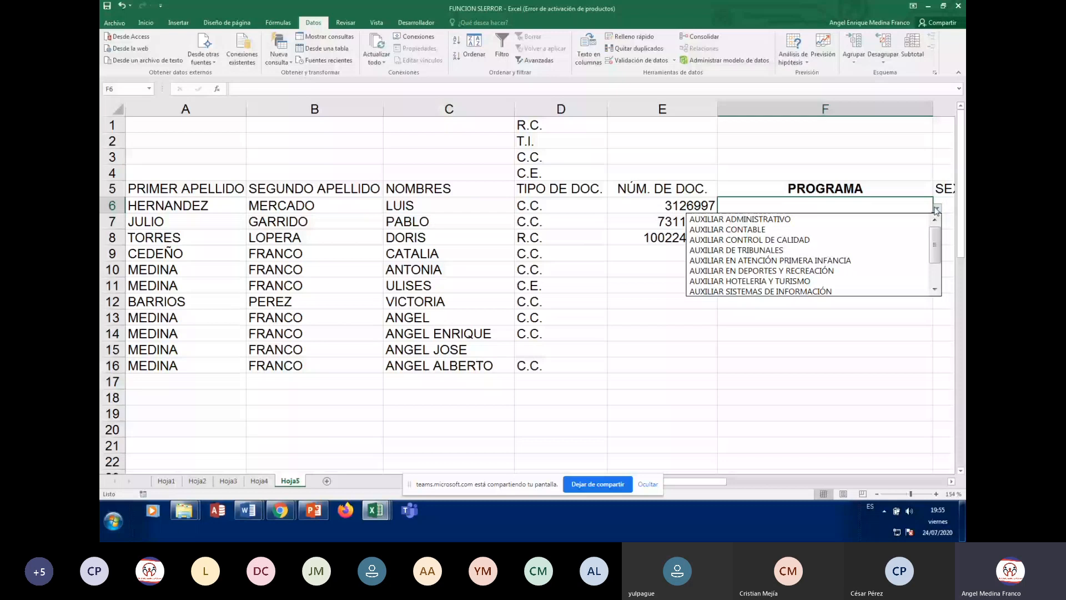
click(935, 289)
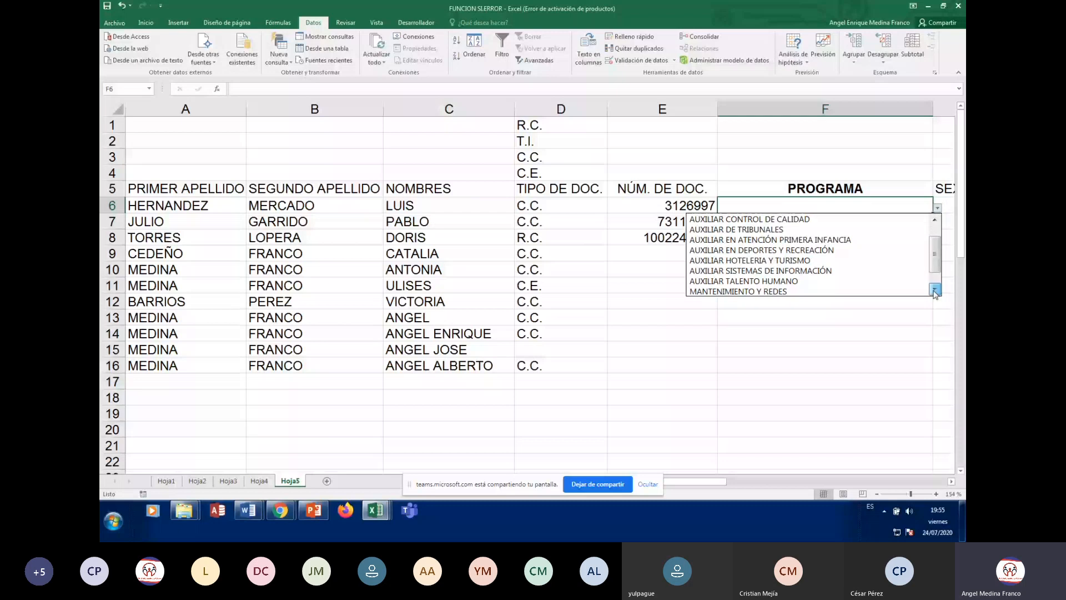
click(937, 208)
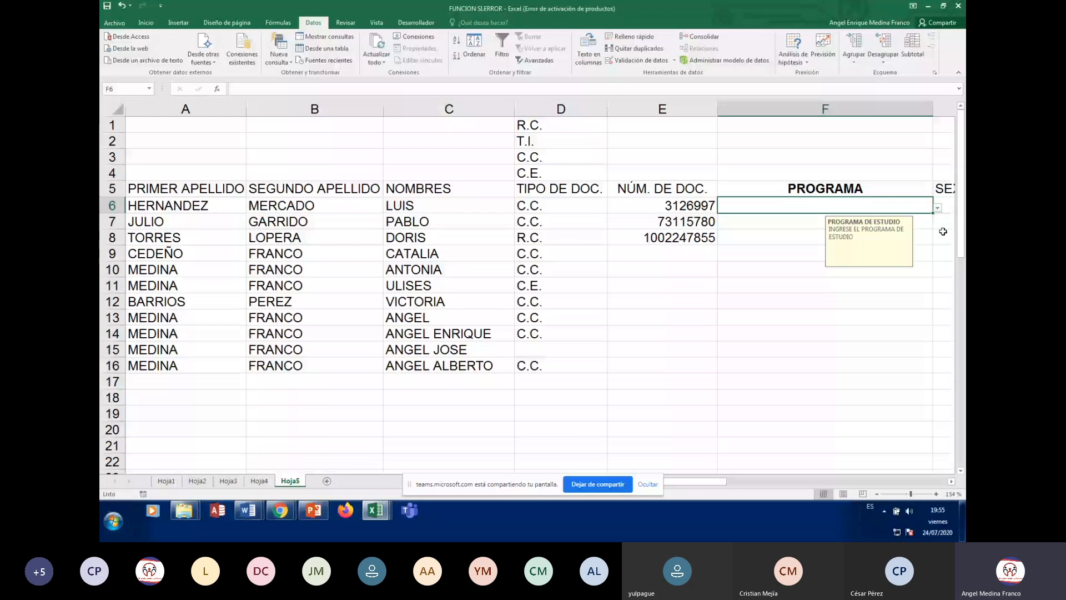
Copy F6's program validation down to F22 and recheck F6's drop-down list
drag(933, 213, 932, 317)
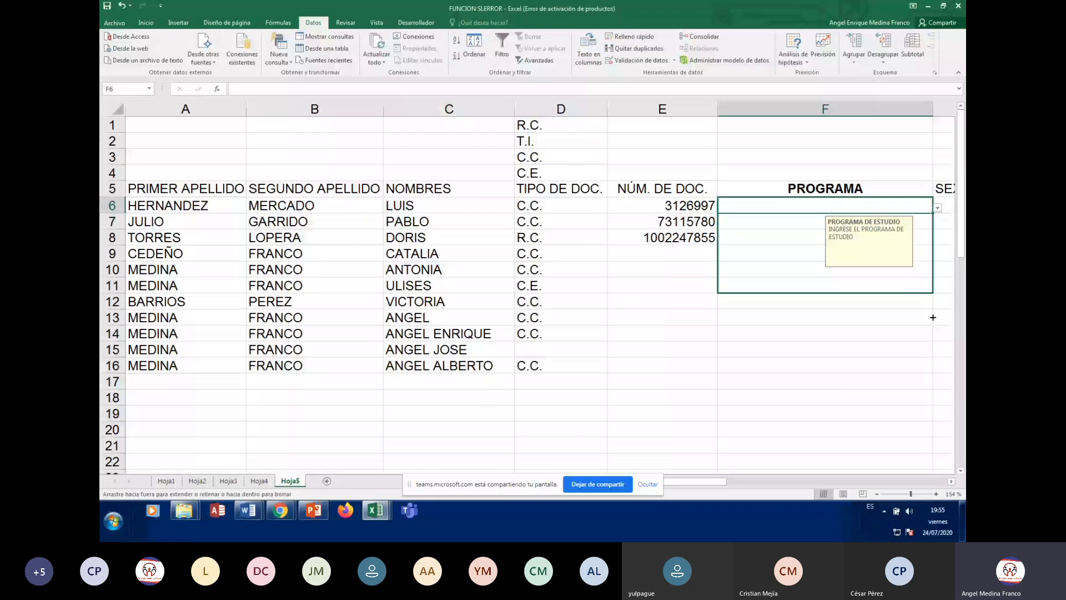
drag(932, 317, 933, 464)
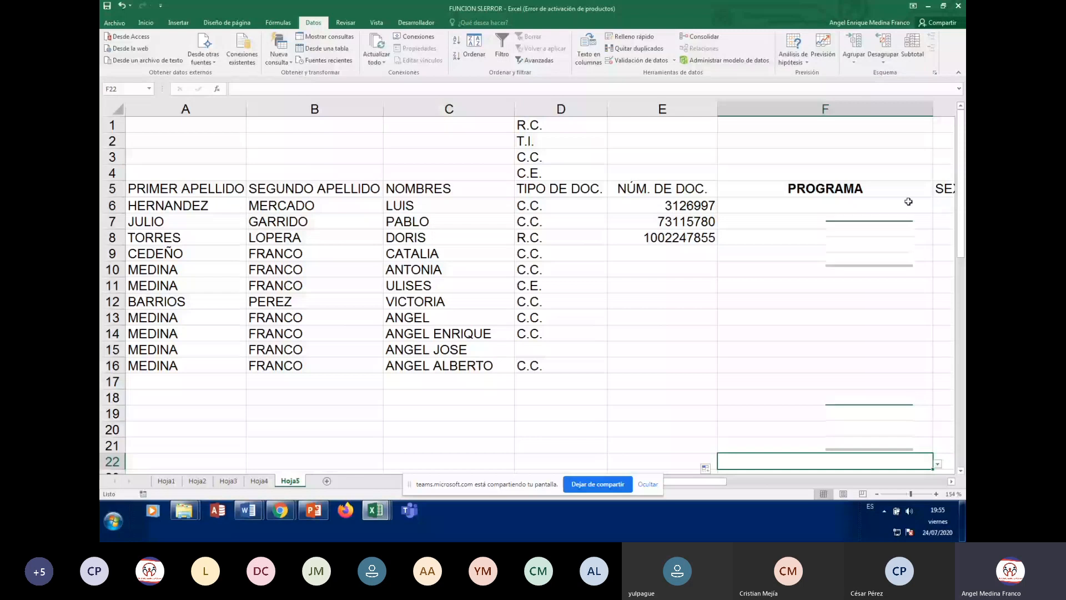
key(Up)
key(Up)
key(Up)
key(Up)
key(Up)
key(Up)
key(Up)
key(Up)
key(Up)
key(Up)
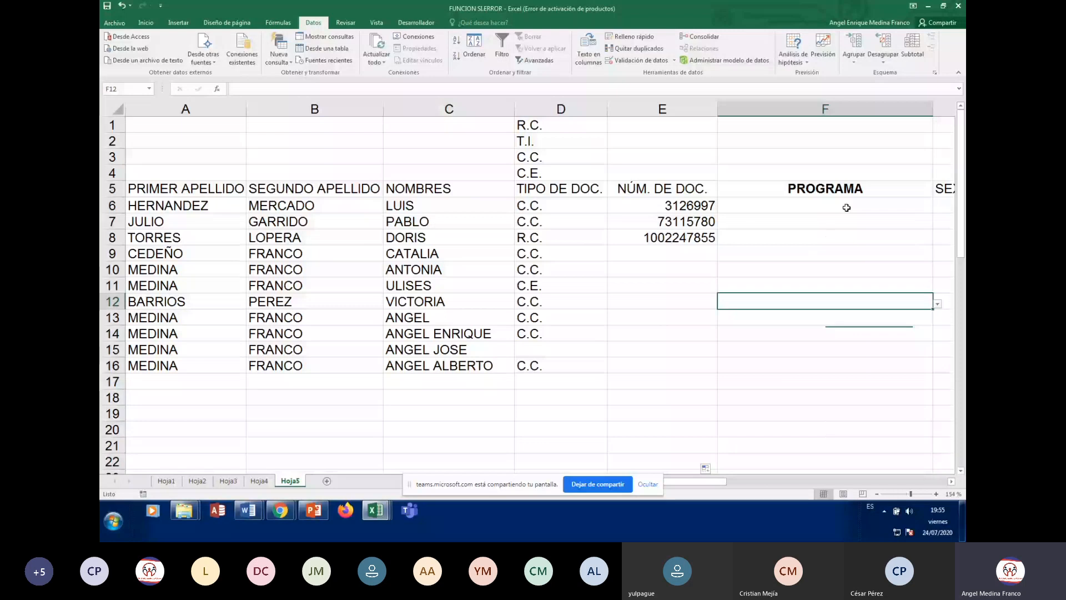
click(846, 207)
click(937, 210)
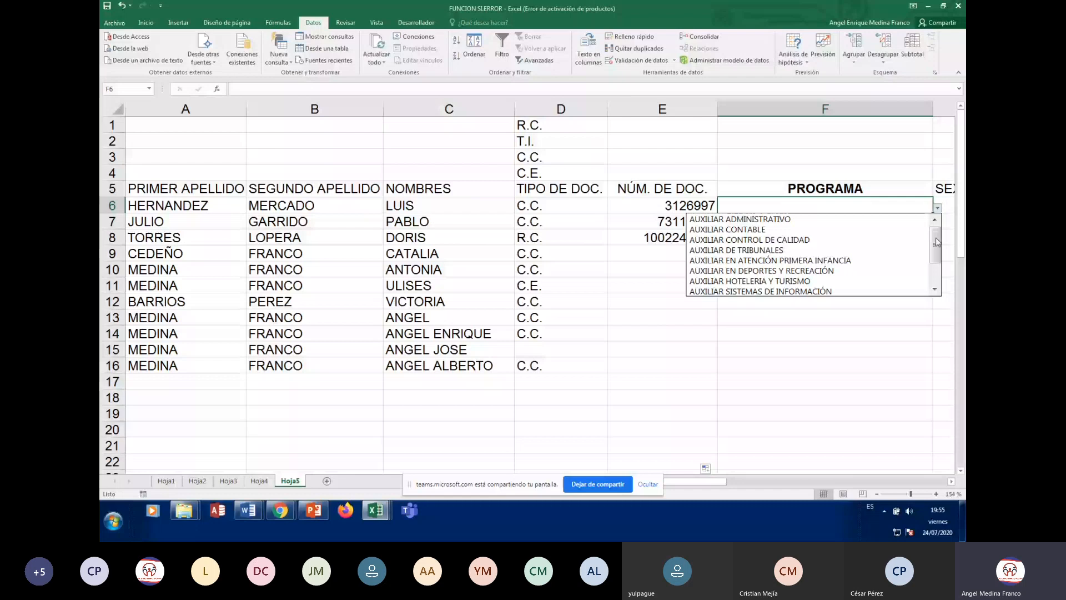
drag(937, 242, 940, 281)
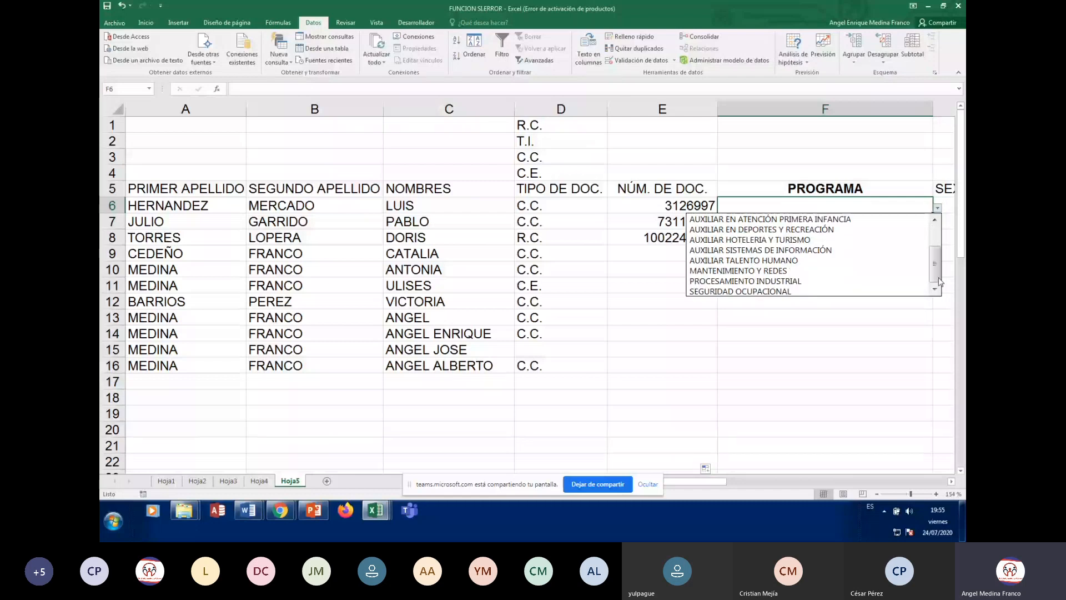
drag(940, 281, 939, 268)
click(778, 203)
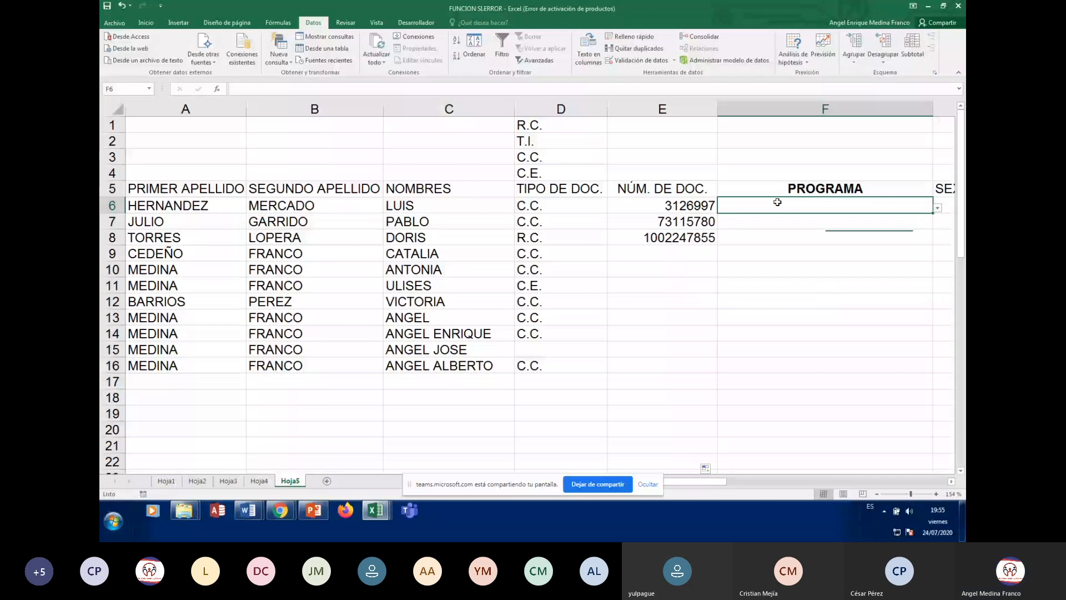
Fill F6:F9 with AUXILIAR ADMINISTRATIVO, SEGURIDAD OCUPACIONAL, AUXILIAR SISTEMAS DE INFORMACIÓN, AUXILIAR EN DEPORTES Y RECREACIÓN
text(AUXILIAR A)
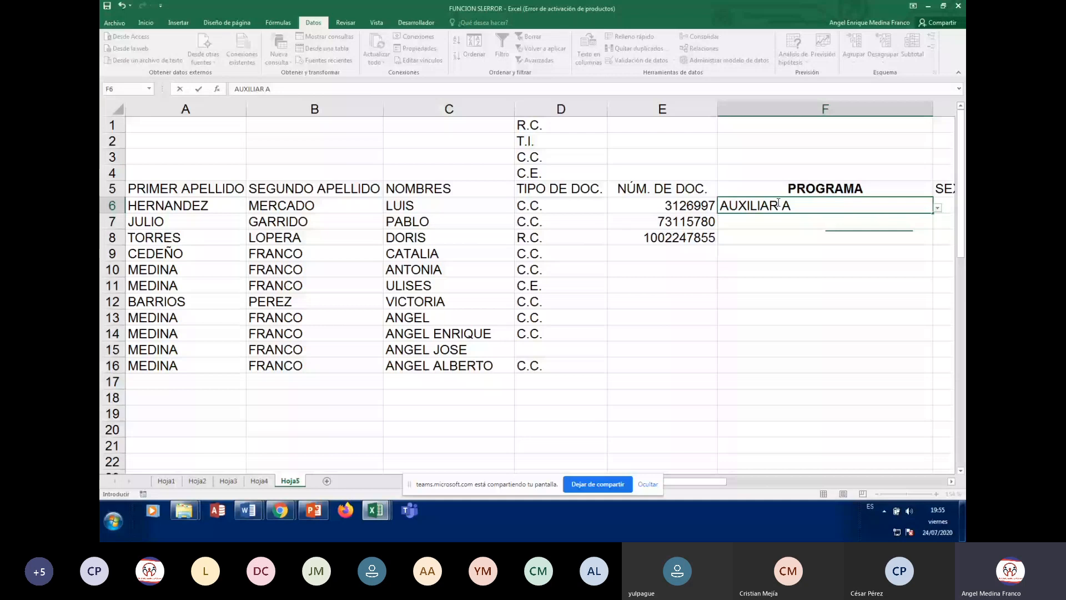
text(DMINISTRATIV)
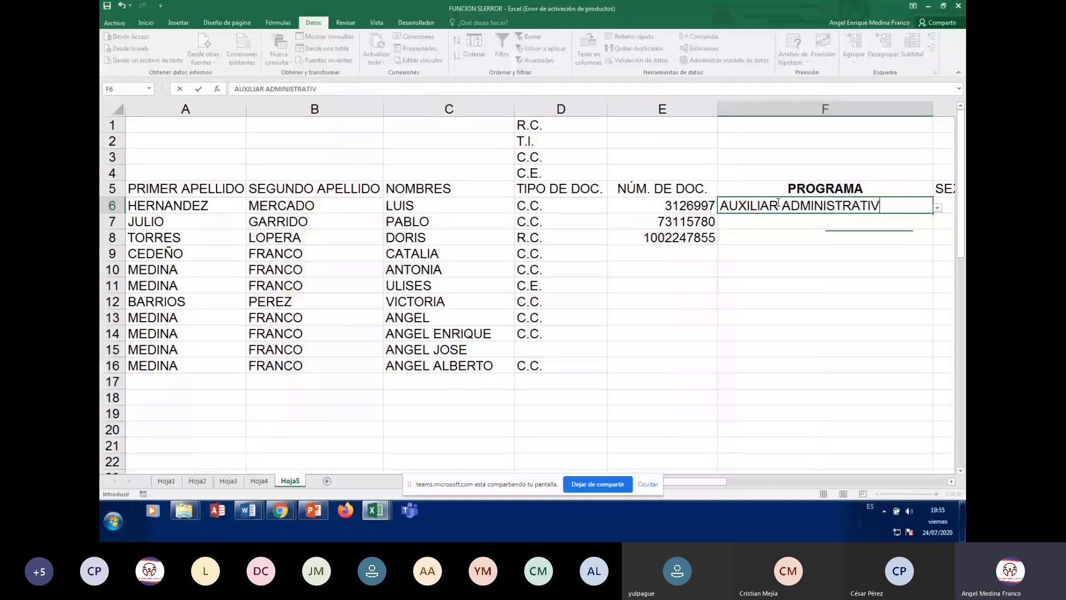
text(O)
key(Return)
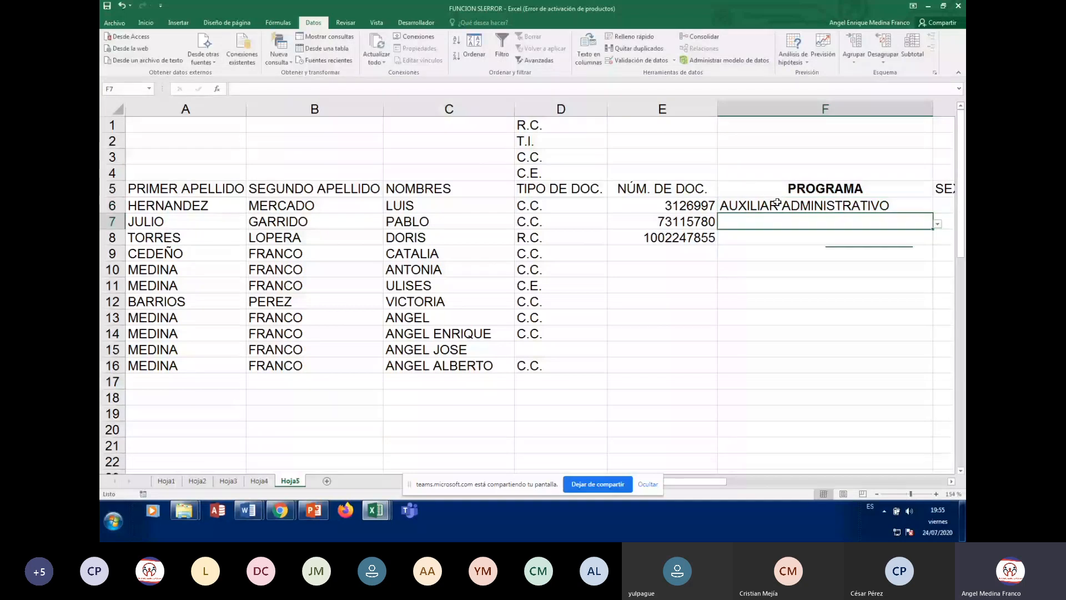
click(937, 225)
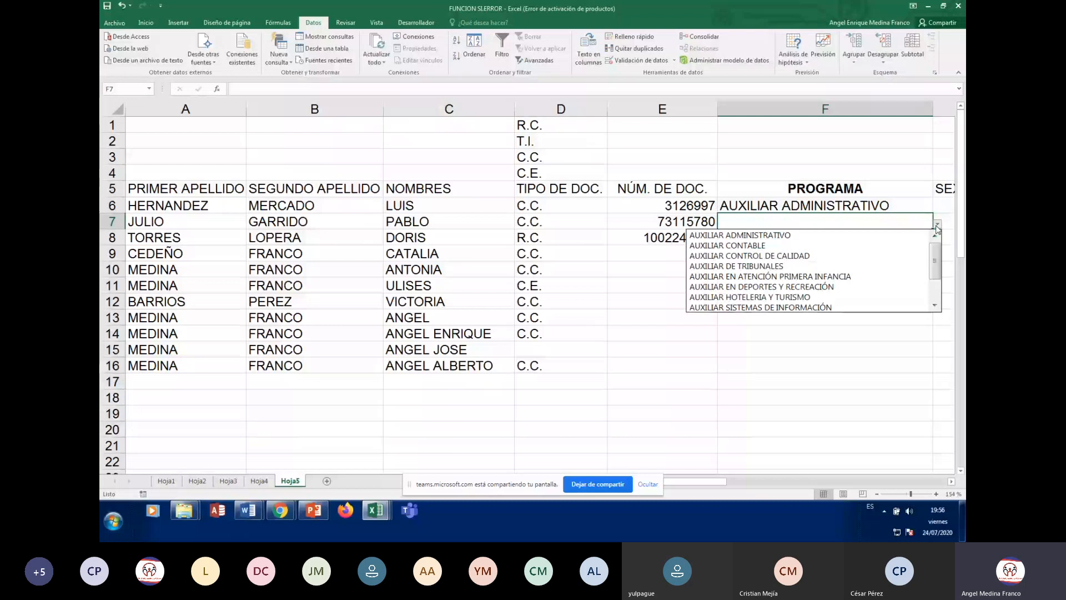
click(938, 305)
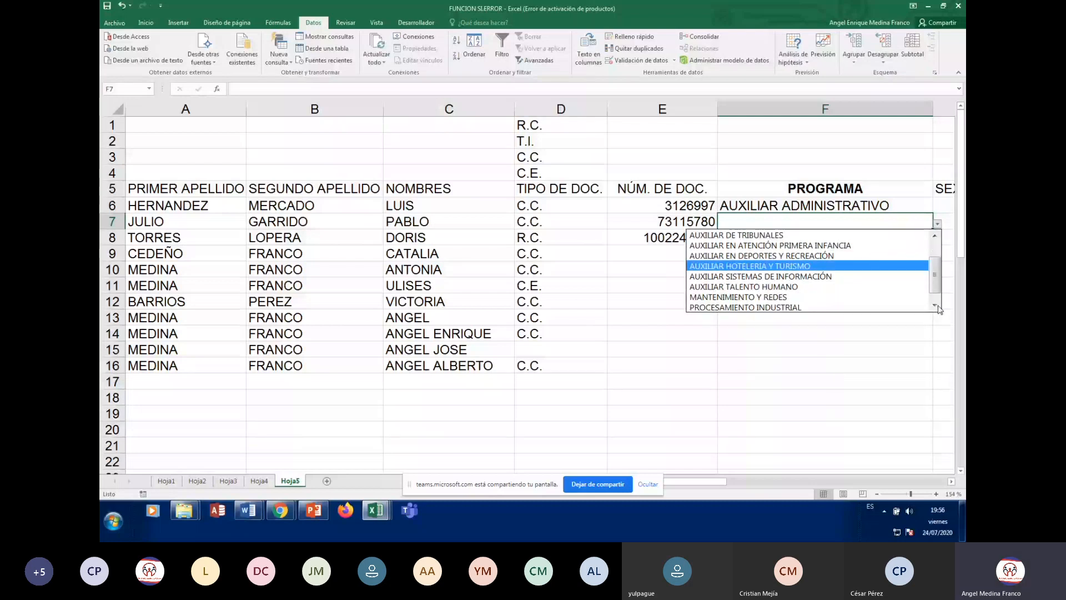
click(937, 306)
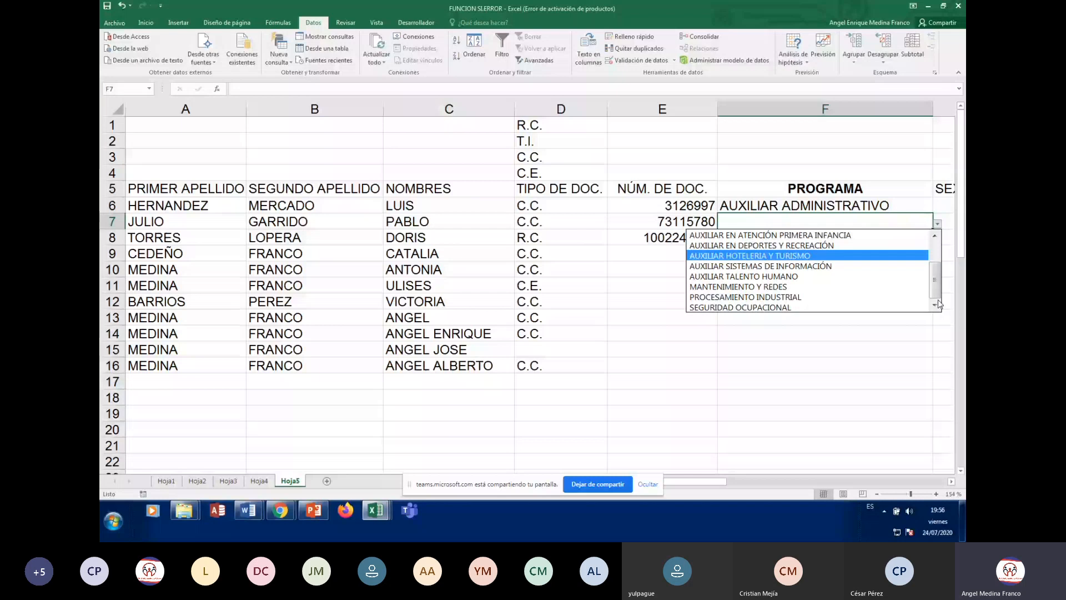
click(789, 307)
key(Return)
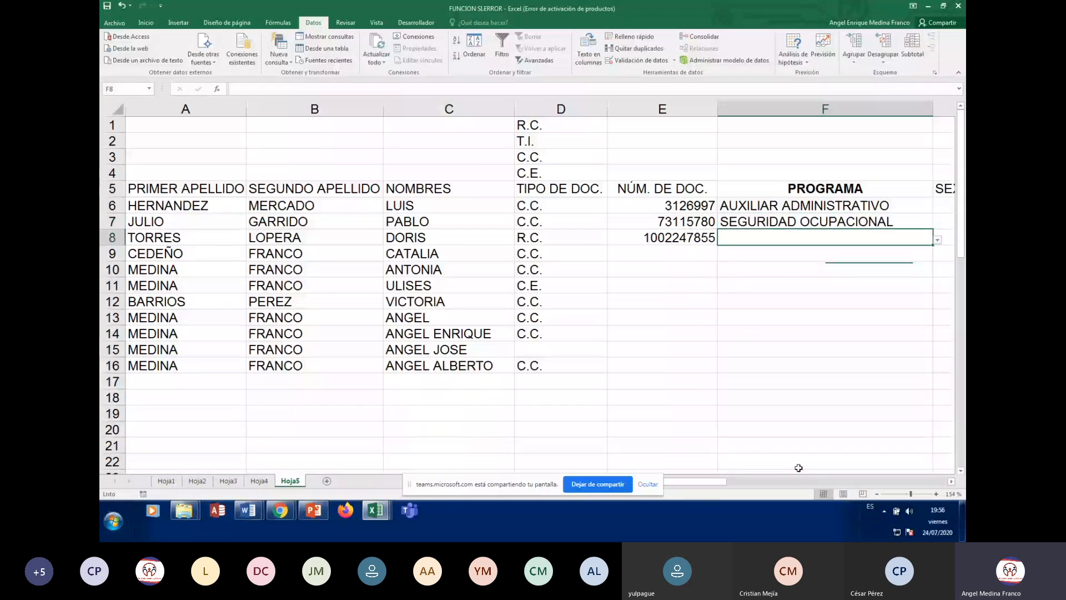
click(937, 240)
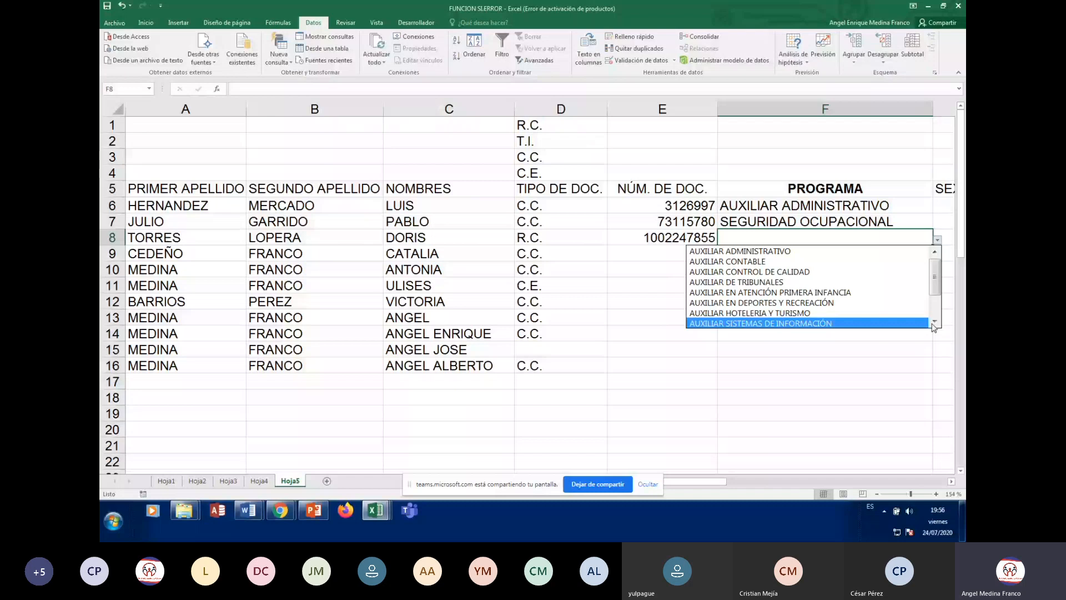
key(Return)
click(937, 256)
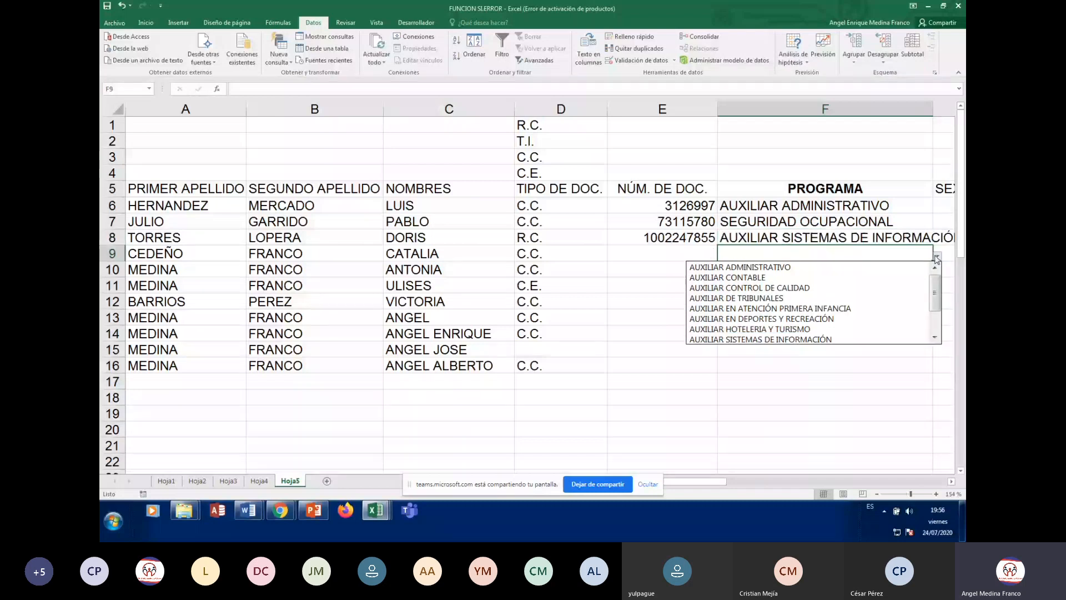
click(761, 318)
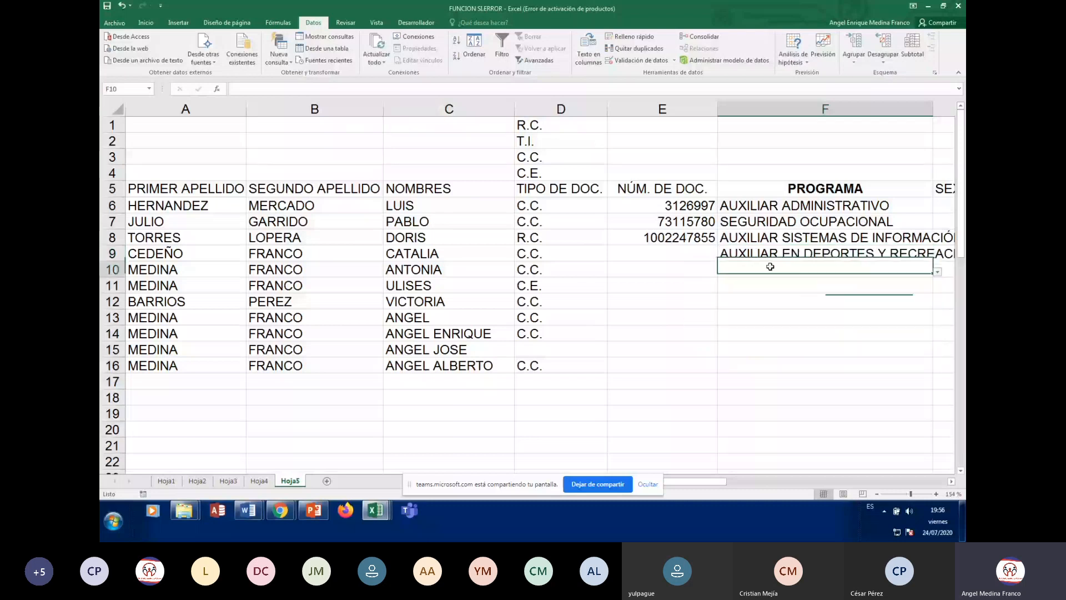
key(Return)
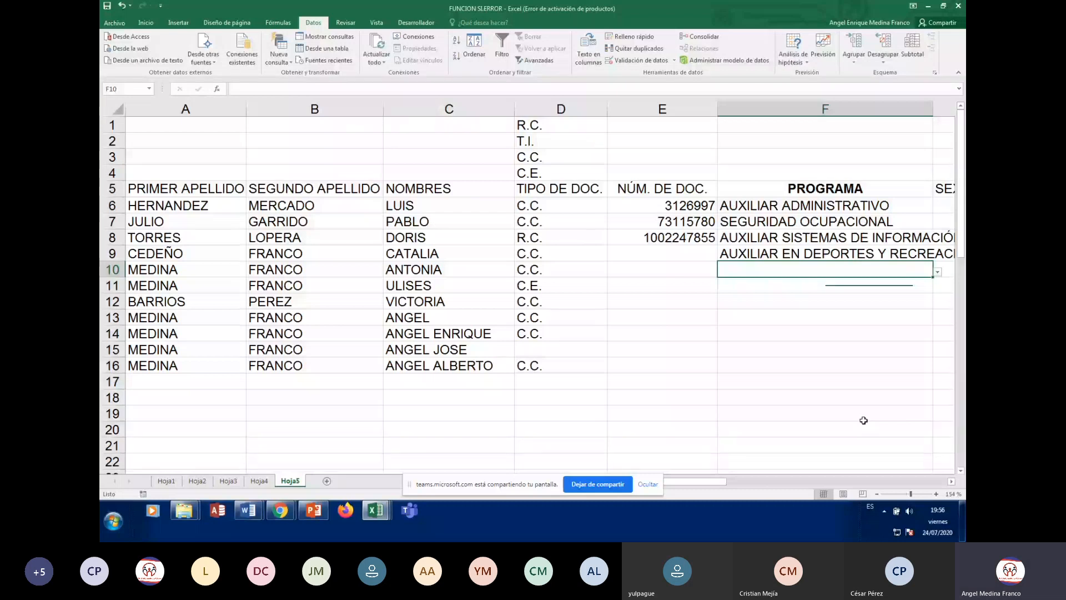
Enter unlisted 'AUXILIAR EN MECANICA' in F10 and cancel the ERROR PROGRAMA alert, leaving F10 empty
text(AUXILIAR)
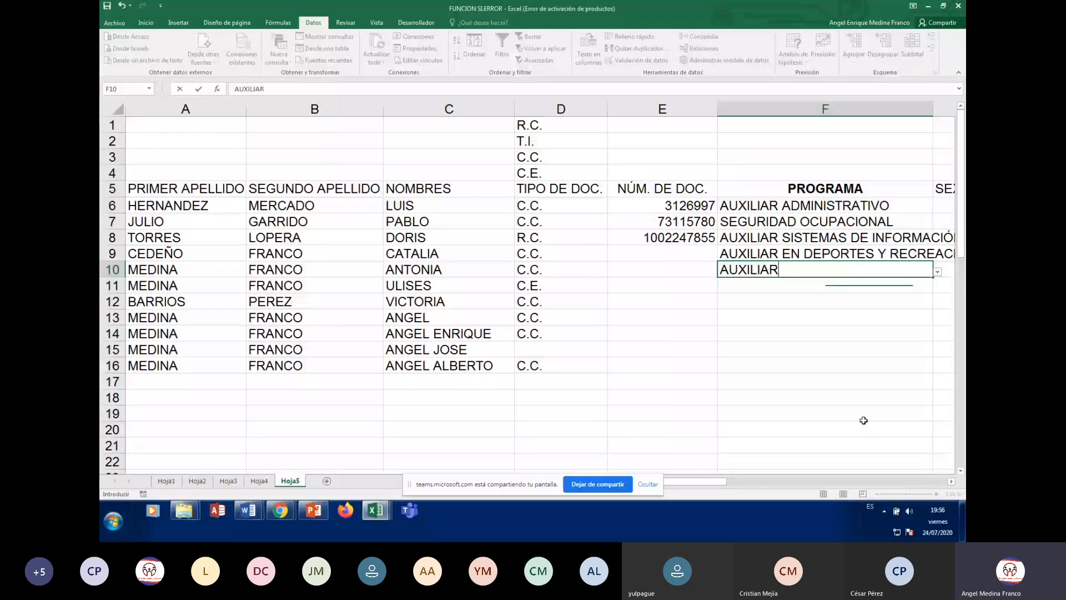
text( EN )
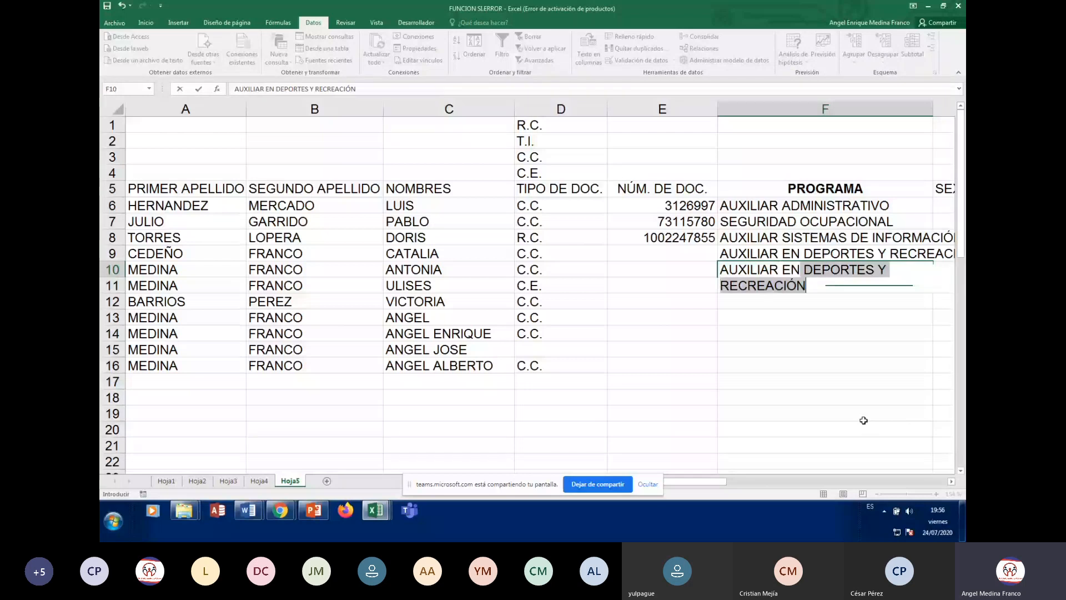
text(M)
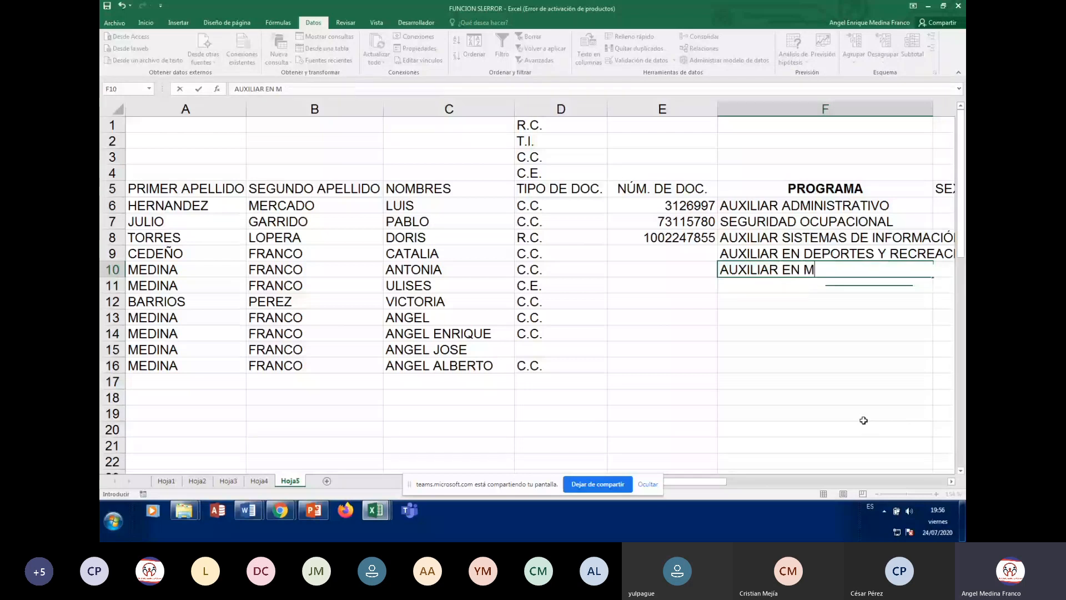
text(ECANICA)
key(Return)
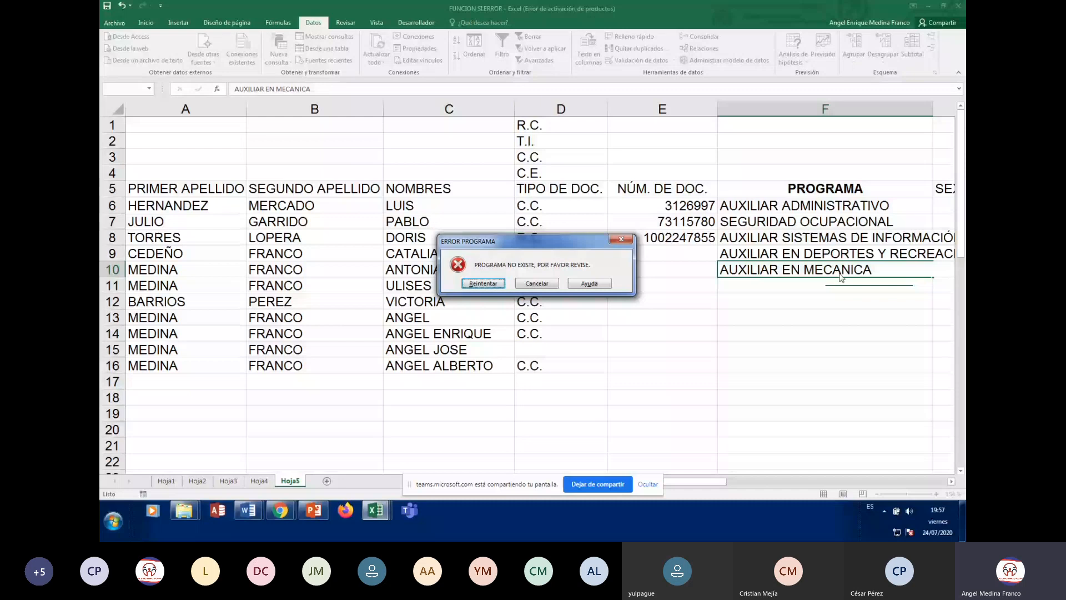
key(Escape)
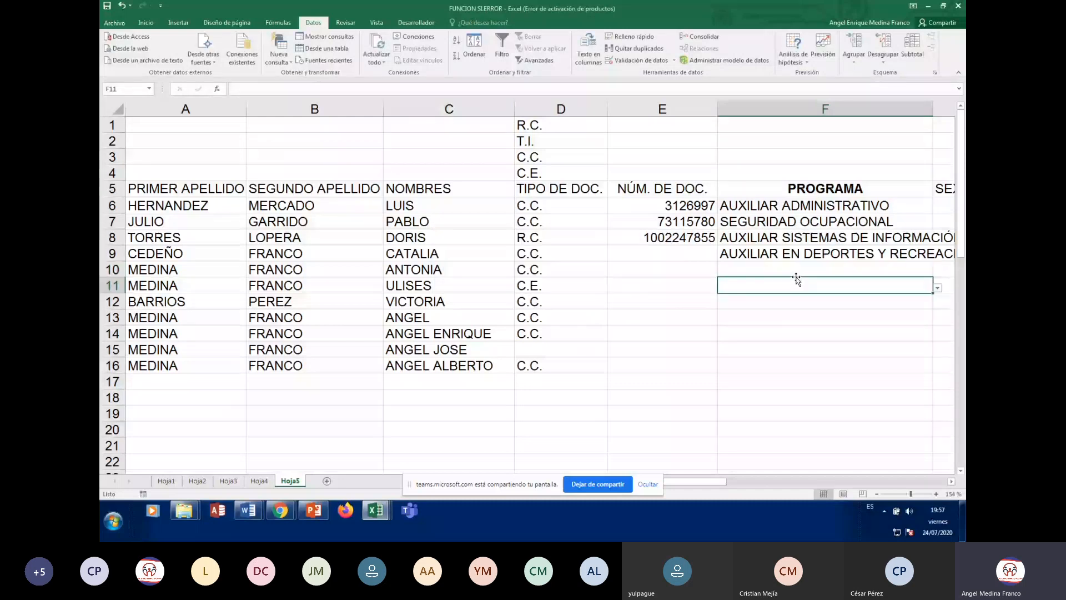
click(796, 272)
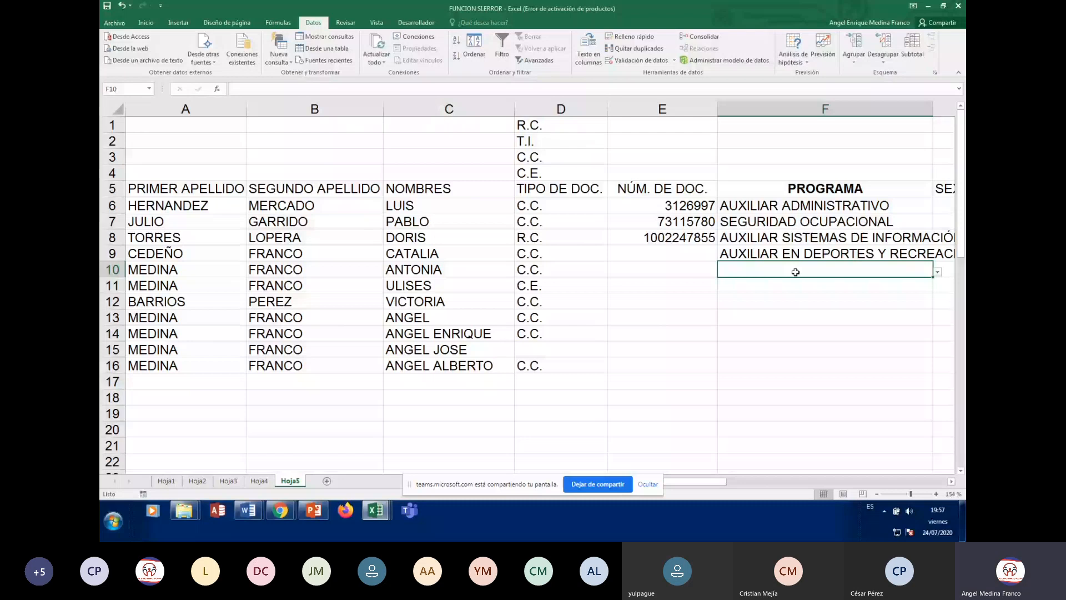
scroll(795, 272, right, 2)
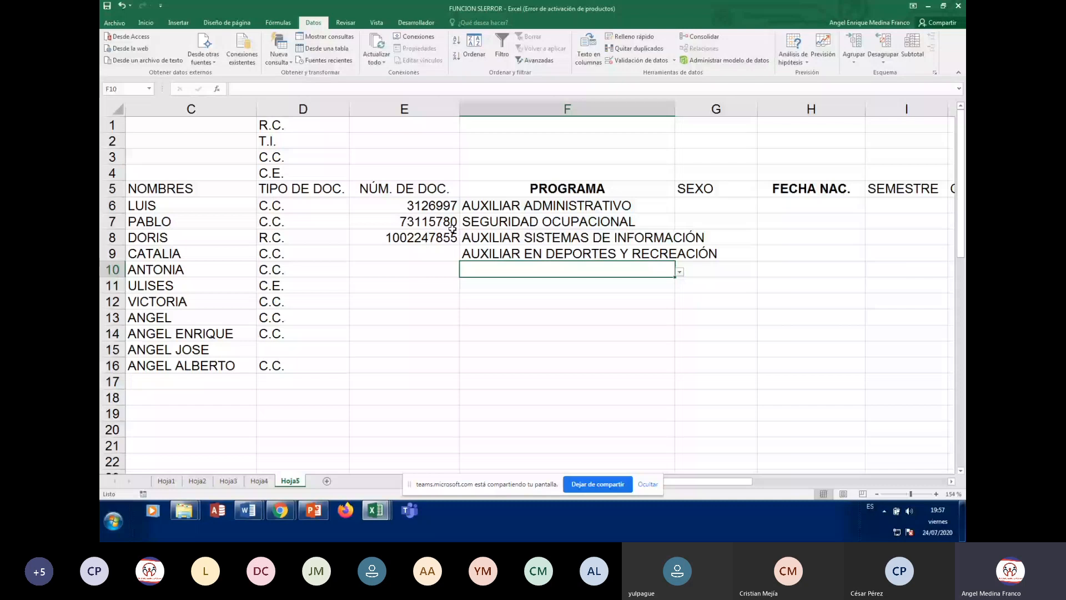
Auto-fit column F so AUXILIAR EN DEPORTES Y RECREACIÓN fits completely
click(550, 253)
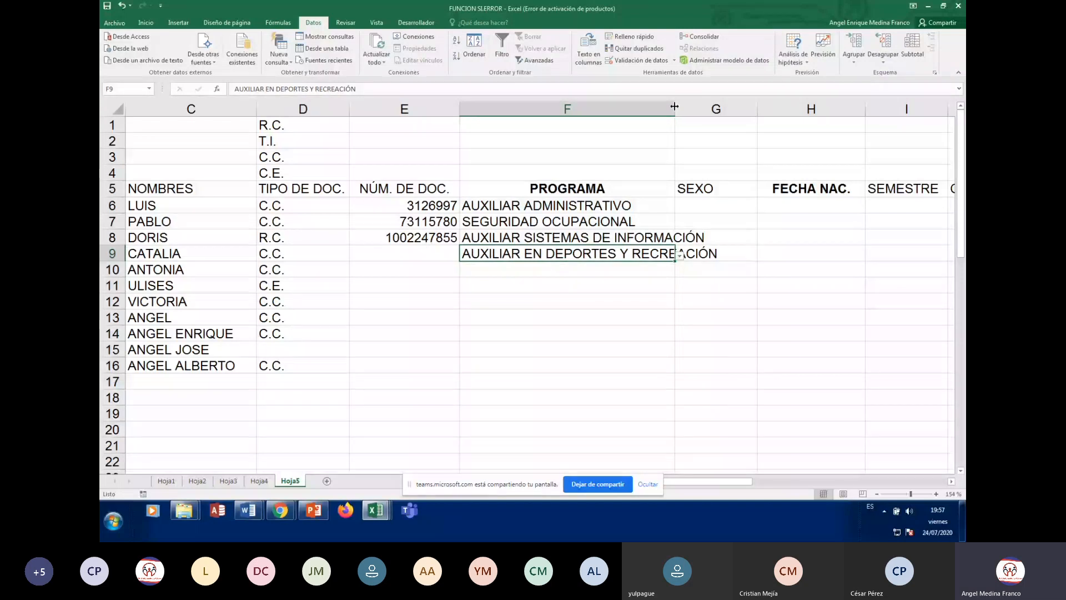
double_click(675, 106)
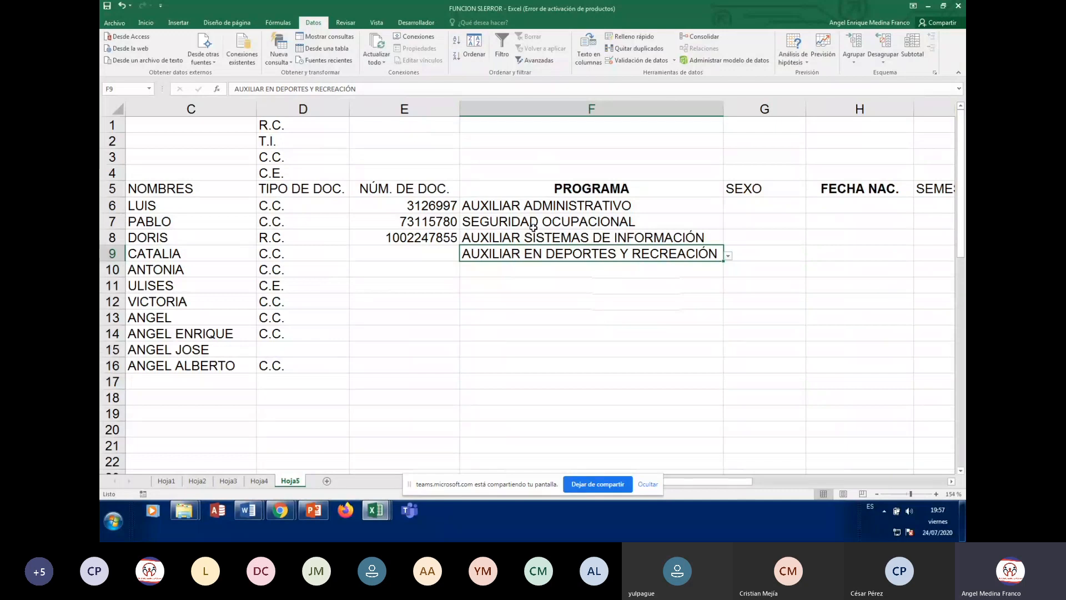
click(531, 272)
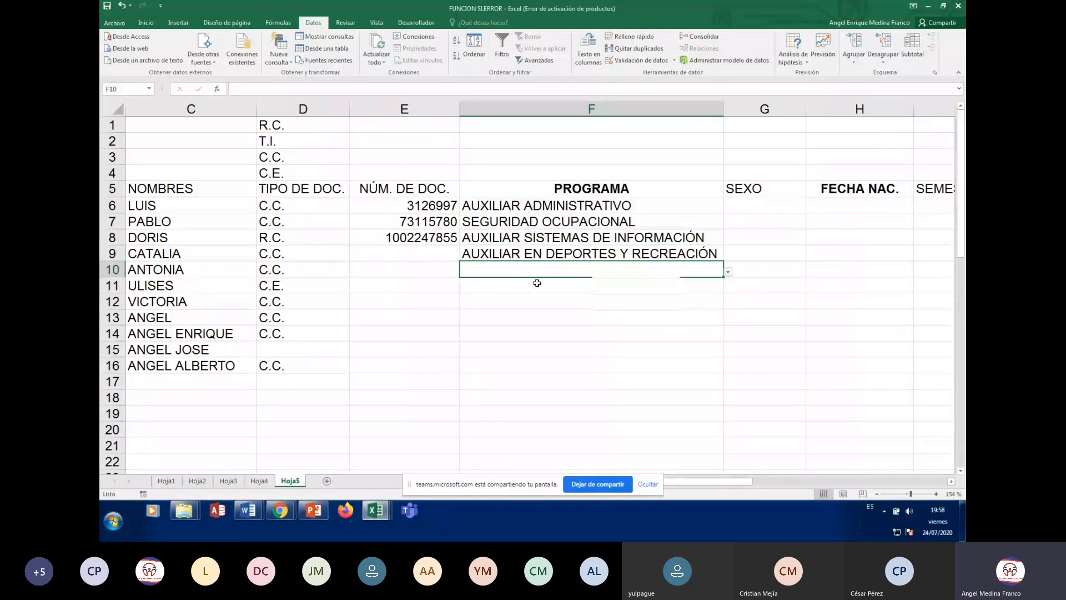
click(523, 300)
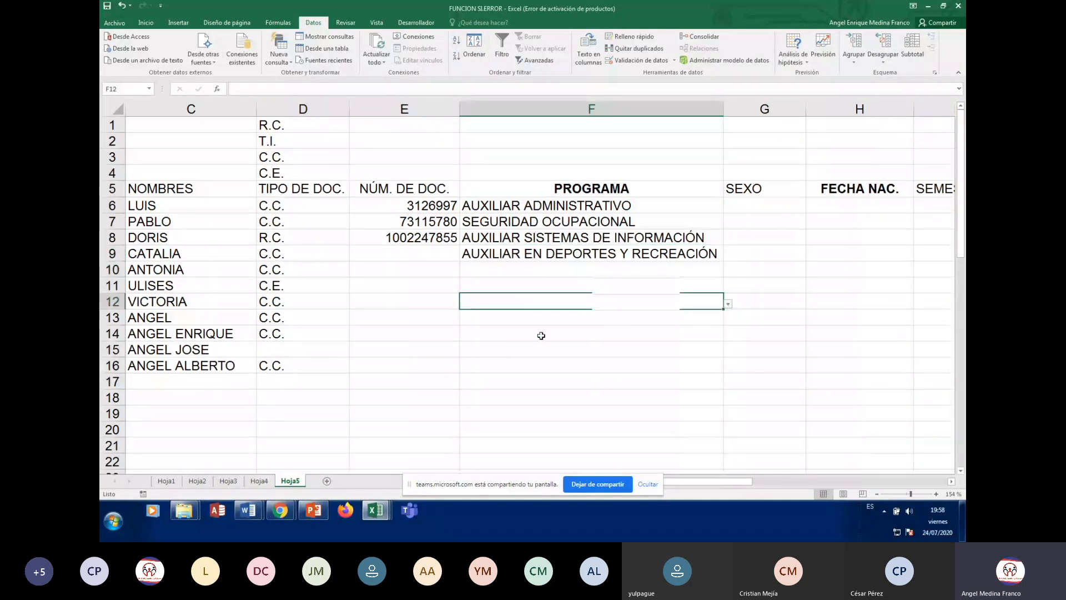
key(Down)
key(Down)
key(Down)
key(Down)
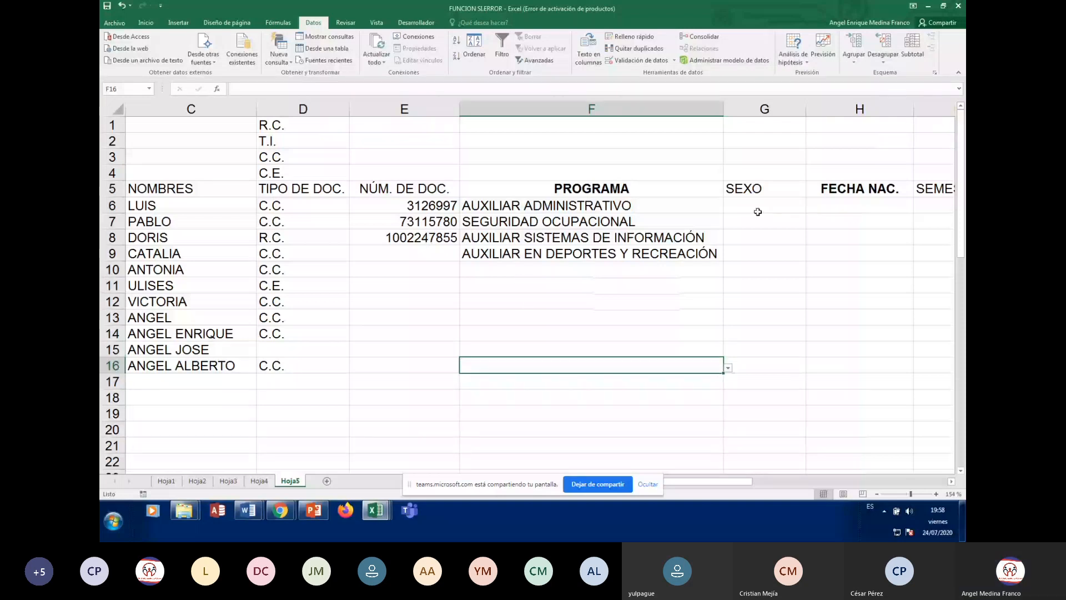
click(756, 205)
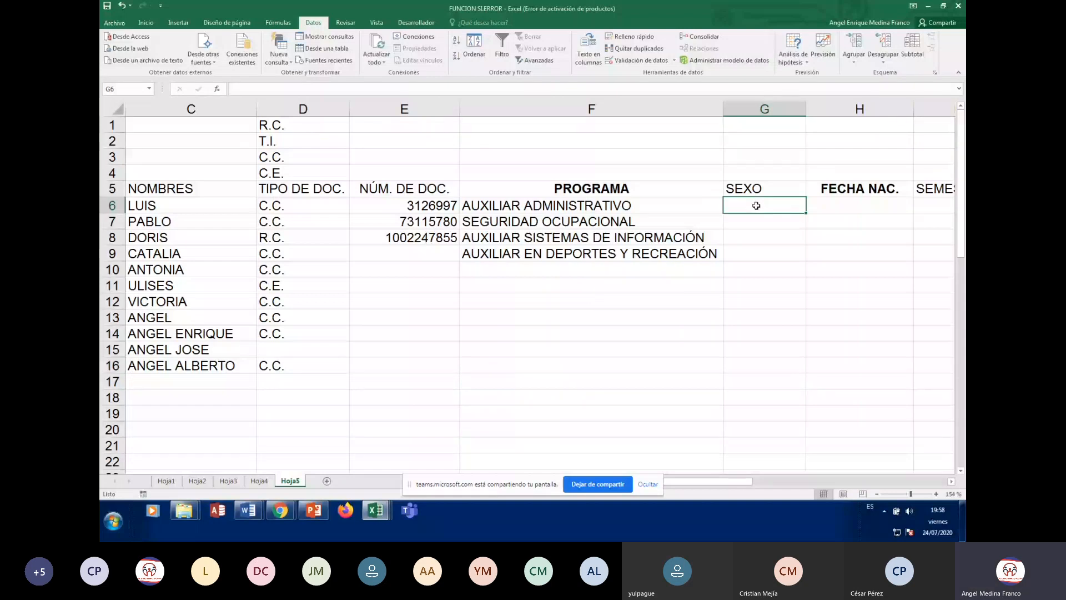
Widen the SEXO column G slightly, to 11.89, and select the SEXO heading
click(750, 125)
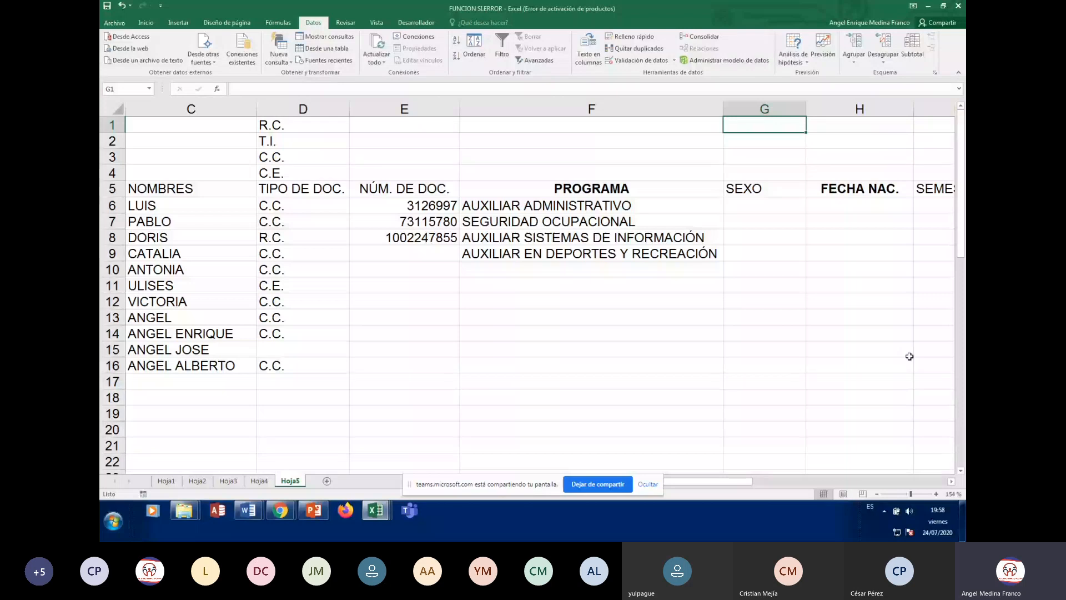
key(Down)
key(Down)
key(Down)
key(Down)
key(Down)
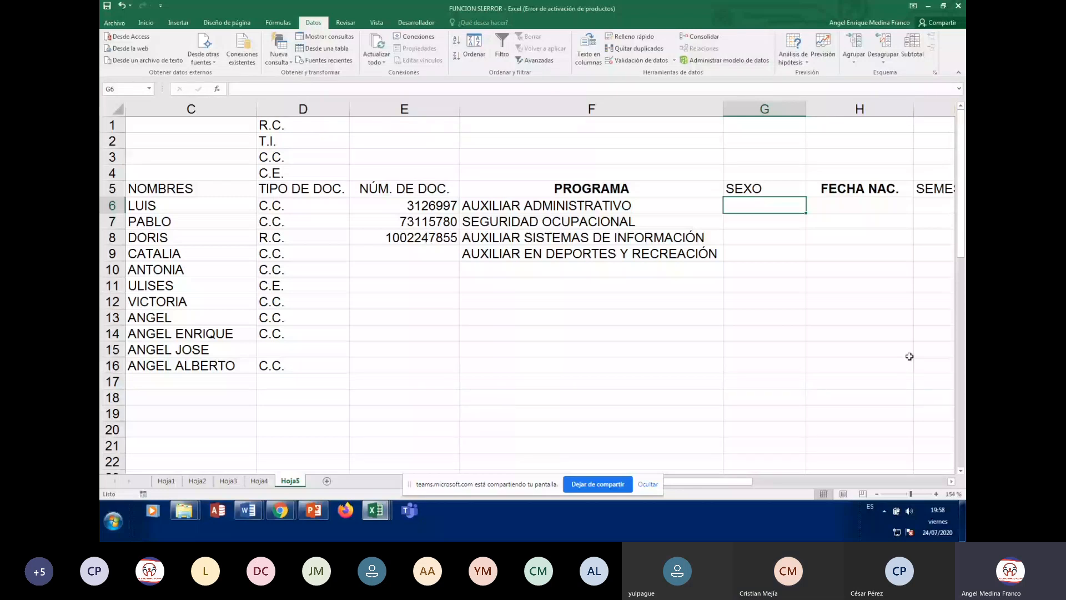
key(Up)
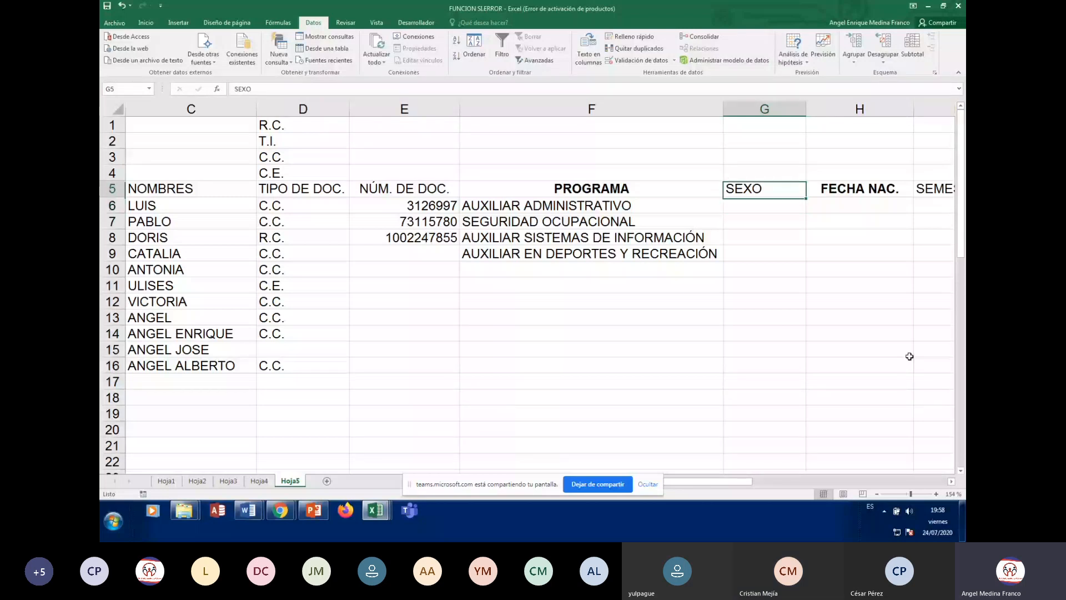
key(Up)
key(Up)
key(Up)
key(Up)
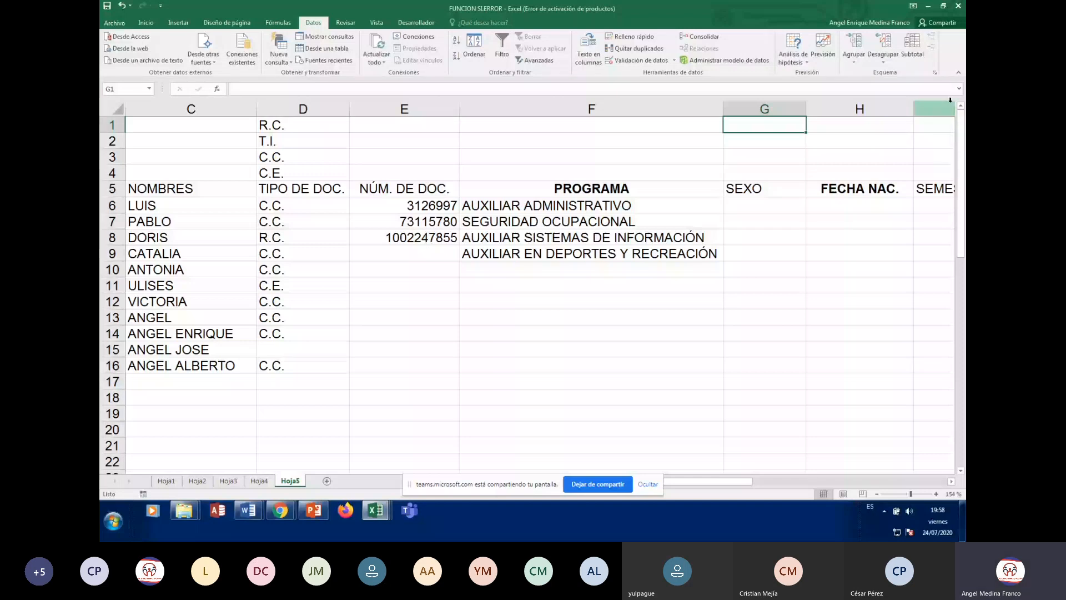
drag(806, 110, 821, 113)
click(750, 190)
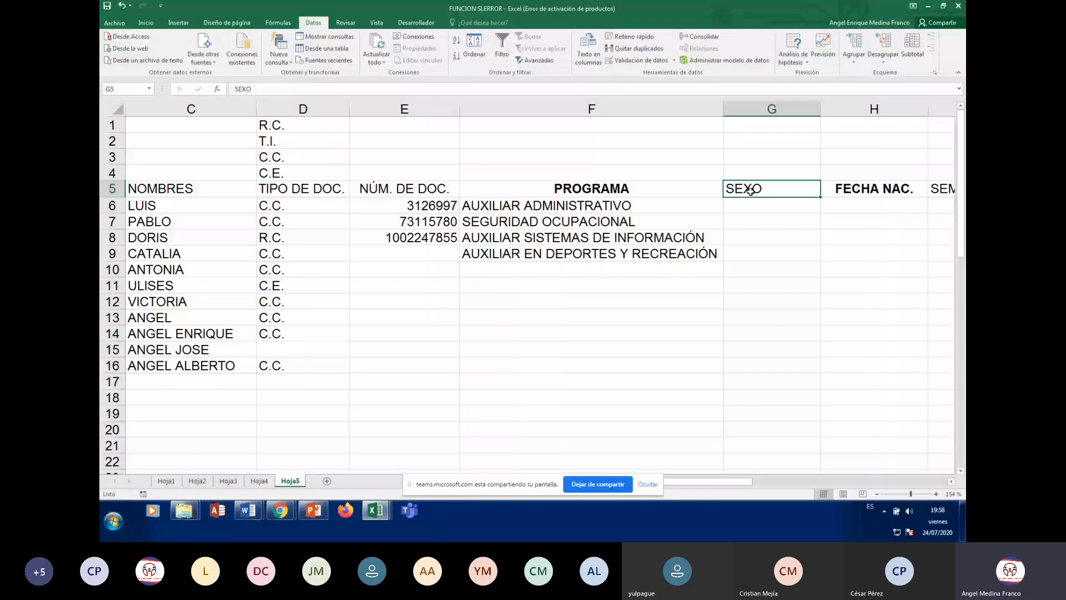
click(145, 22)
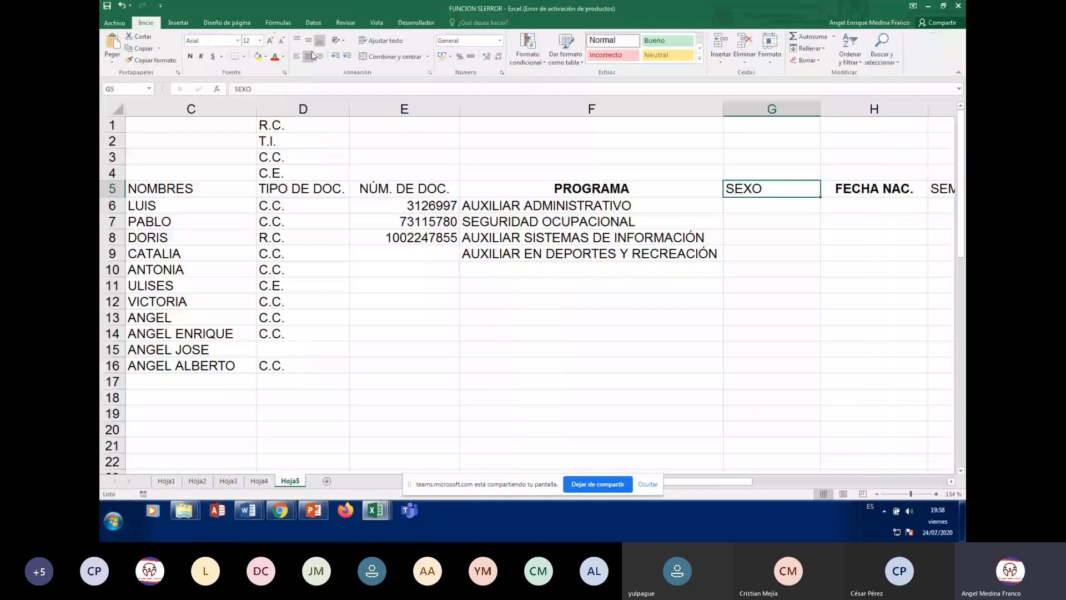
Center the SEXO heading and enter H, M and HOMBRE starting in G6
click(310, 56)
click(771, 208)
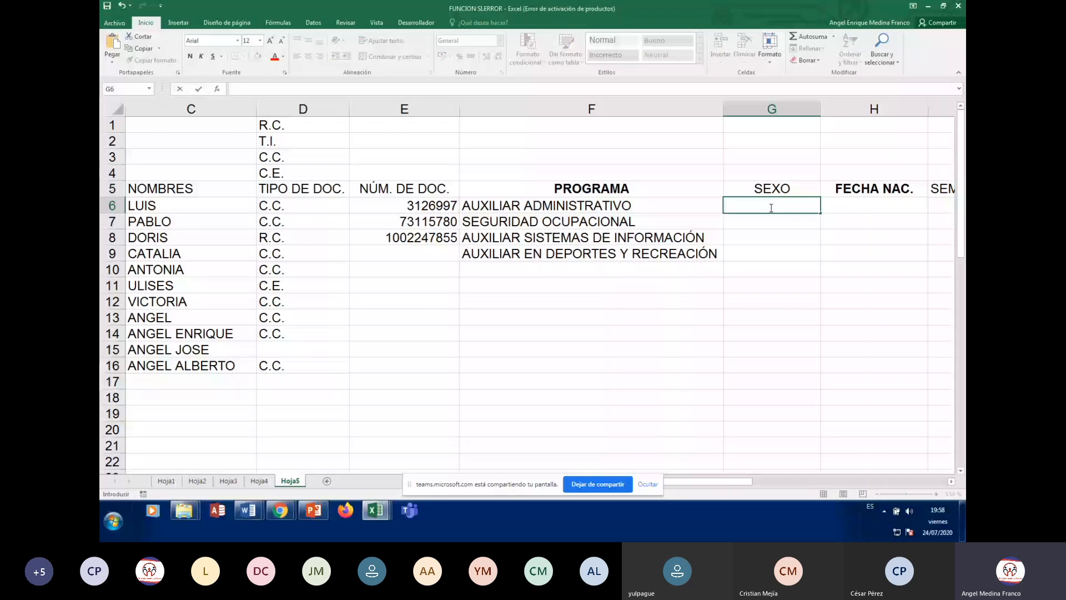
text(H)
key(Return)
text(M)
key(Return)
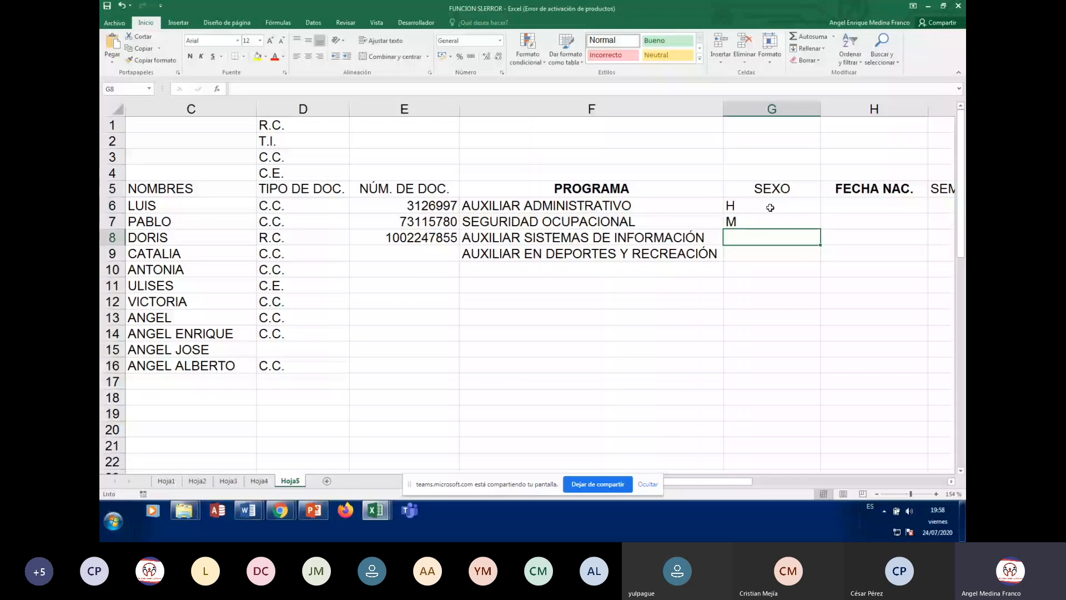
text(HOMBRE)
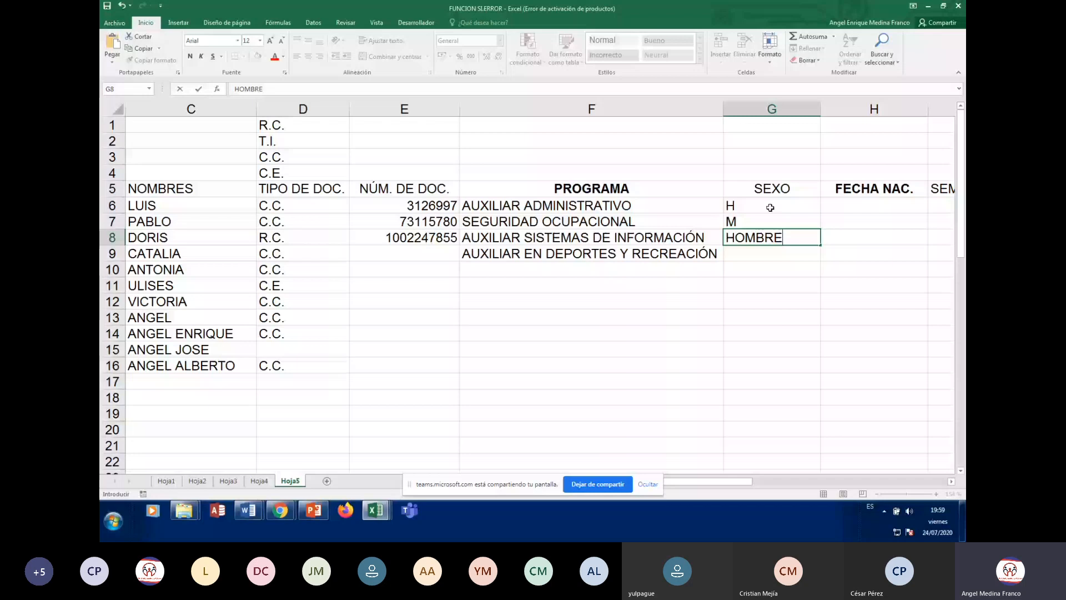
key(Return)
Continue the SEXO column with MUJER, MASCULINO, FEMENINO, HOM and MUJ down to G13
text(MUJER)
key(Return)
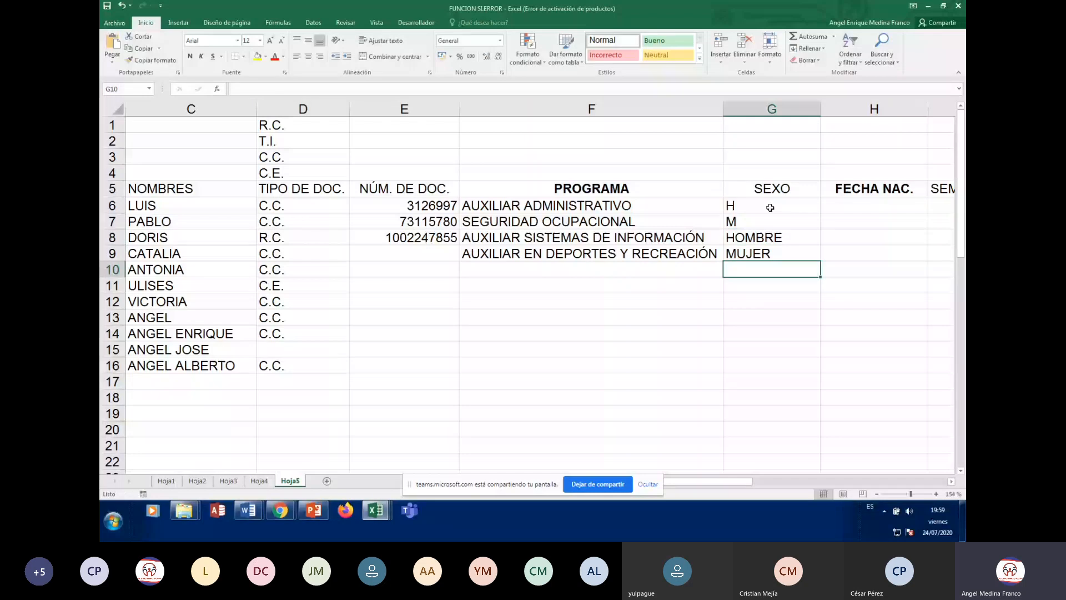
text(MASCU)
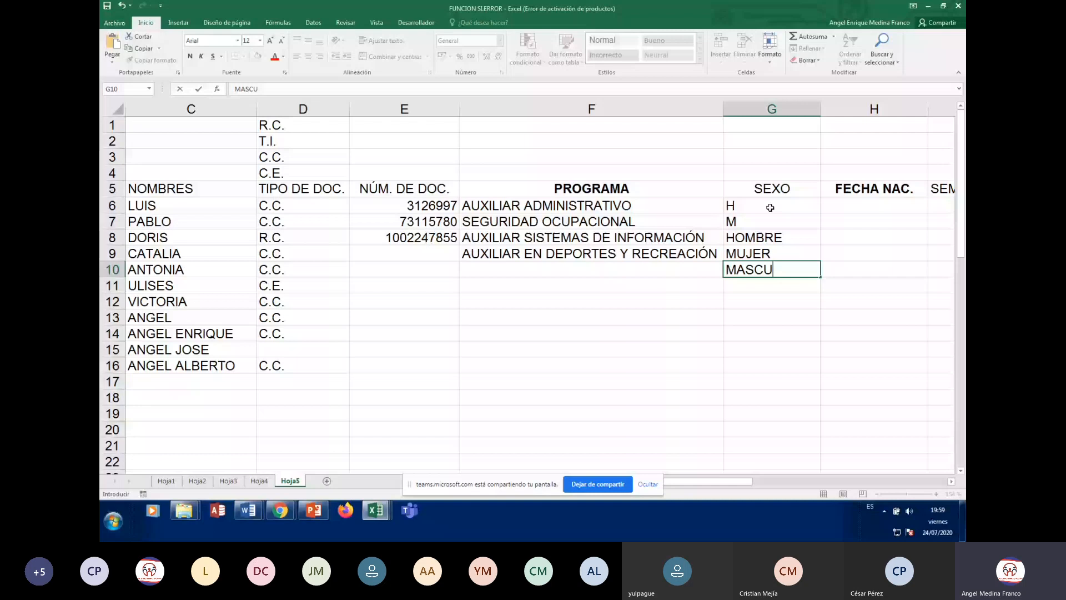
text(LINO)
key(Return)
text(FEMENINO)
key(Return)
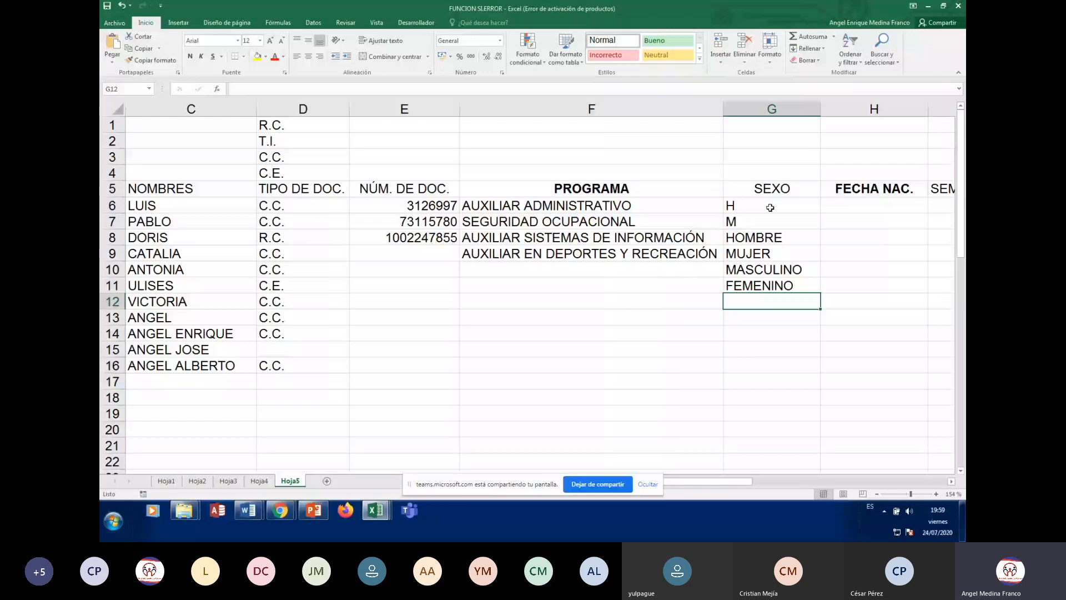
text(HOM)
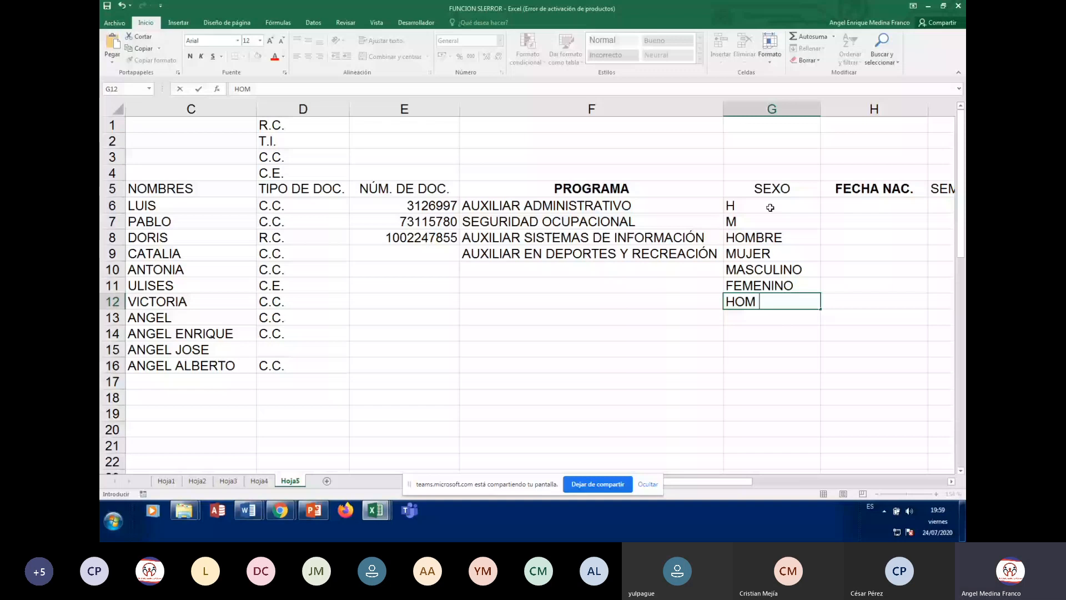
key(Return)
text(MUJ)
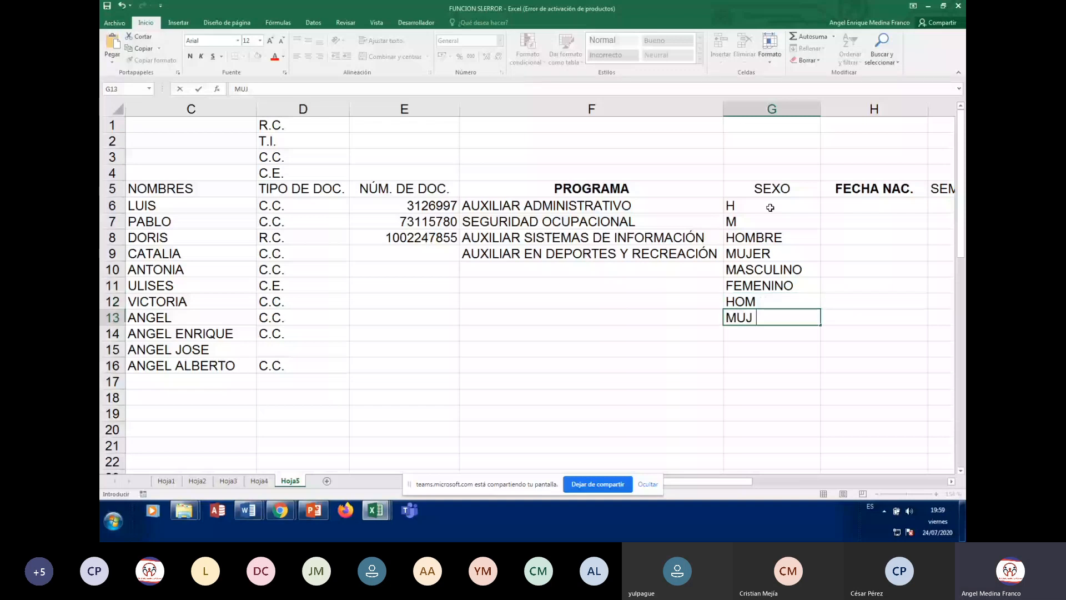
key(Return)
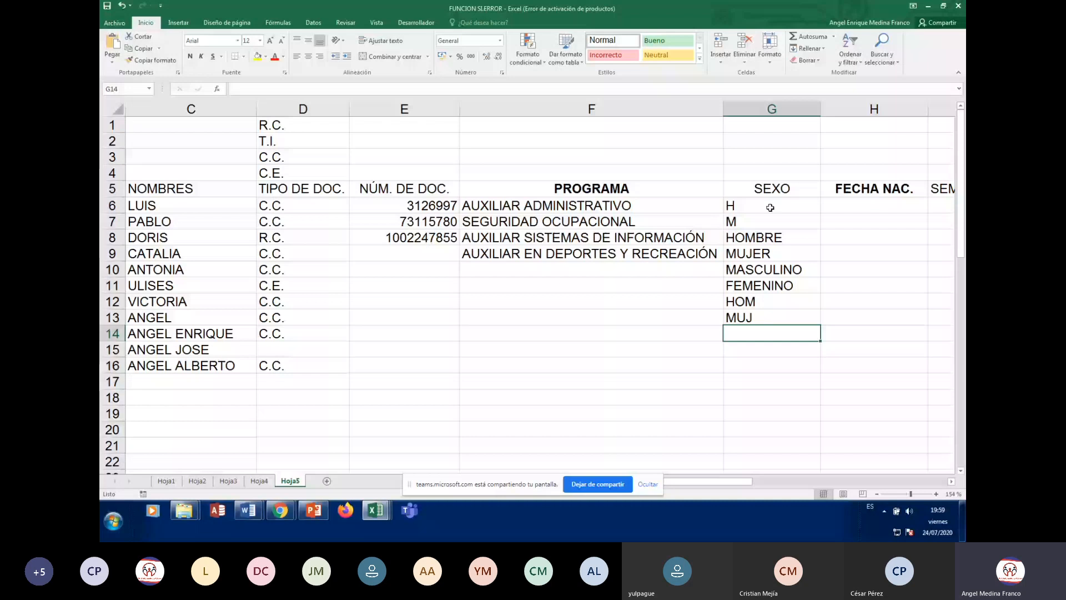
key(Down)
key(Down)
key(Down)
key(Down)
key(Down)
key(Down)
key(Down)
key(Down)
key(Down)
key(Down)
key(Down)
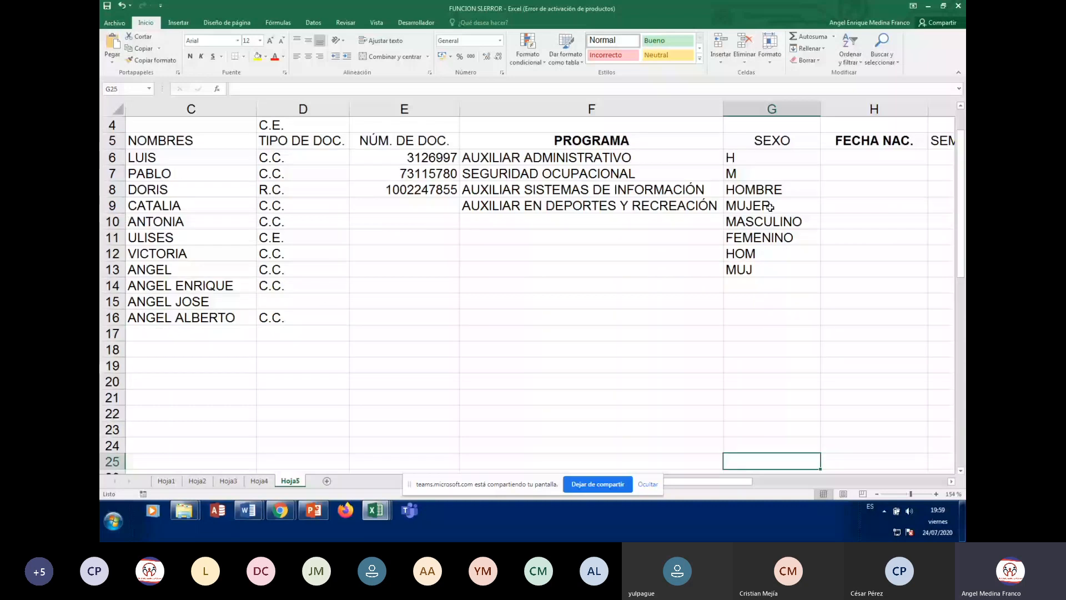
scroll(770, 207, up, 1)
click(770, 207)
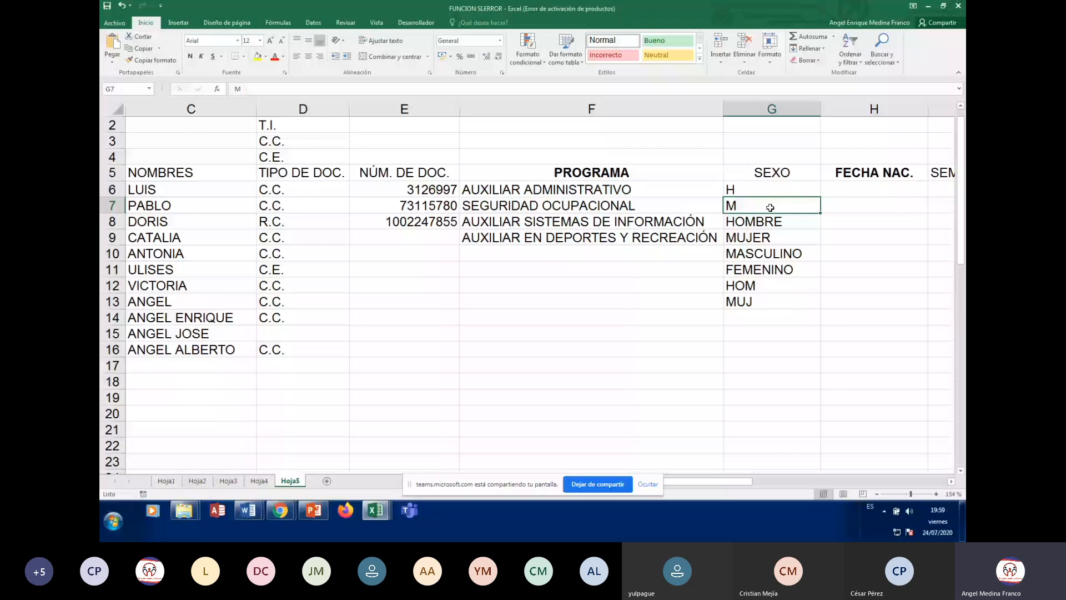
key(Up)
key(Up)
key(Up)
key(Up)
key(Up)
key(Up)
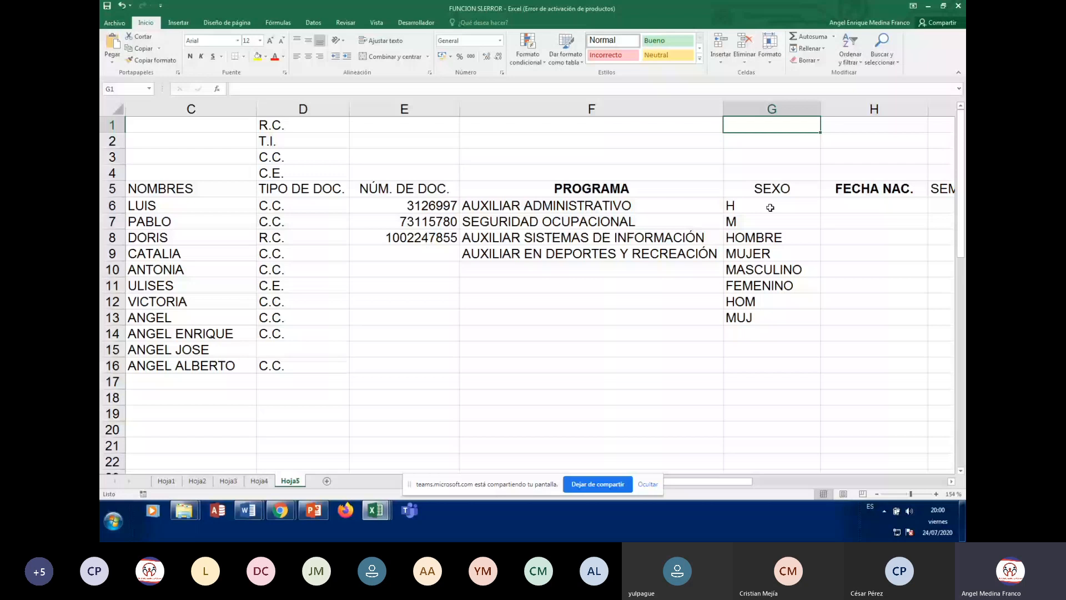
click(770, 208)
key(Right)
key(Right)
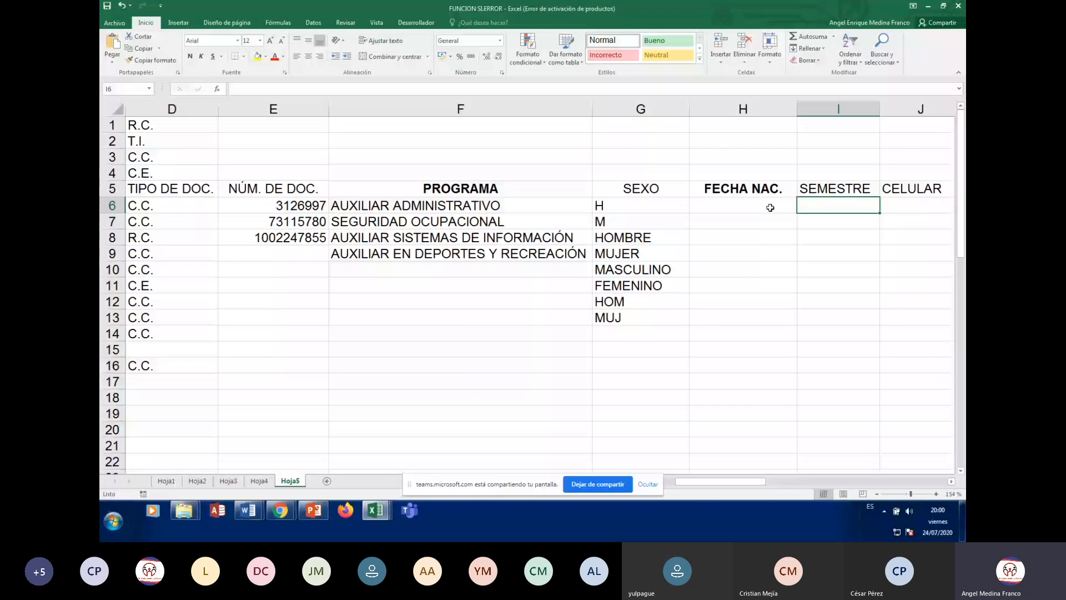
key(Right)
key(Left)
key(Down)
key(Down)
key(Down)
key(Down)
key(Down)
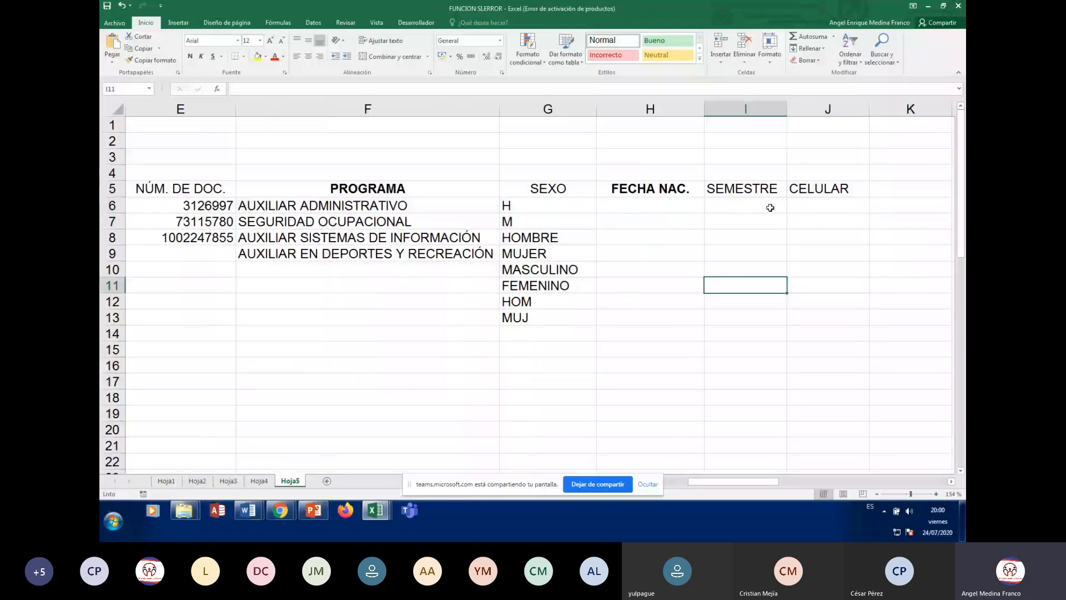
key(Up)
key(Up)
key(Up)
key(Up)
key(Up)
key(Up)
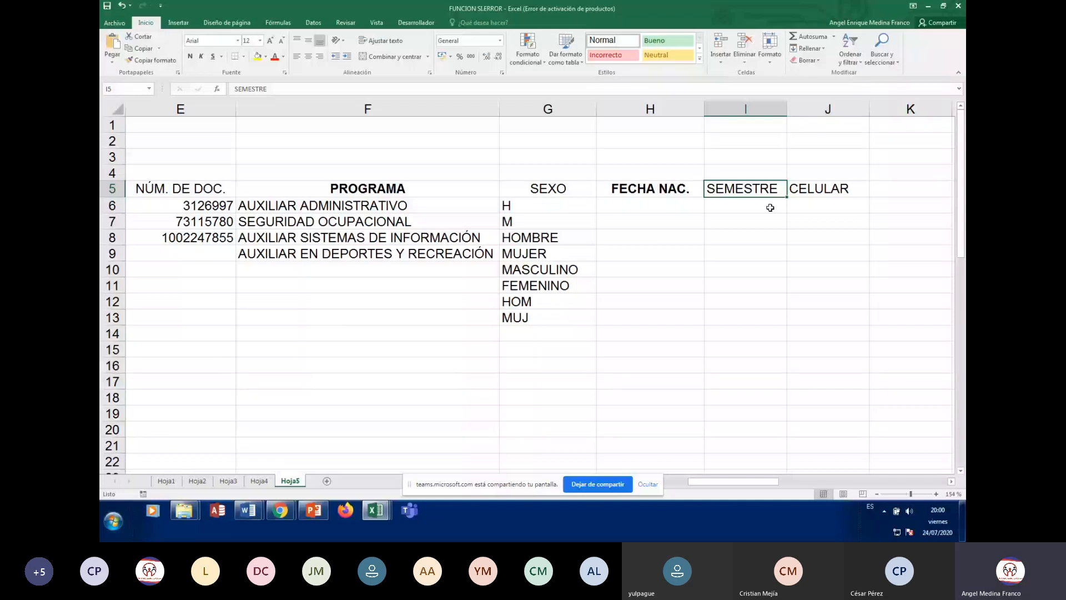
key(Up)
key(Up)
key(Up)
key(Up)
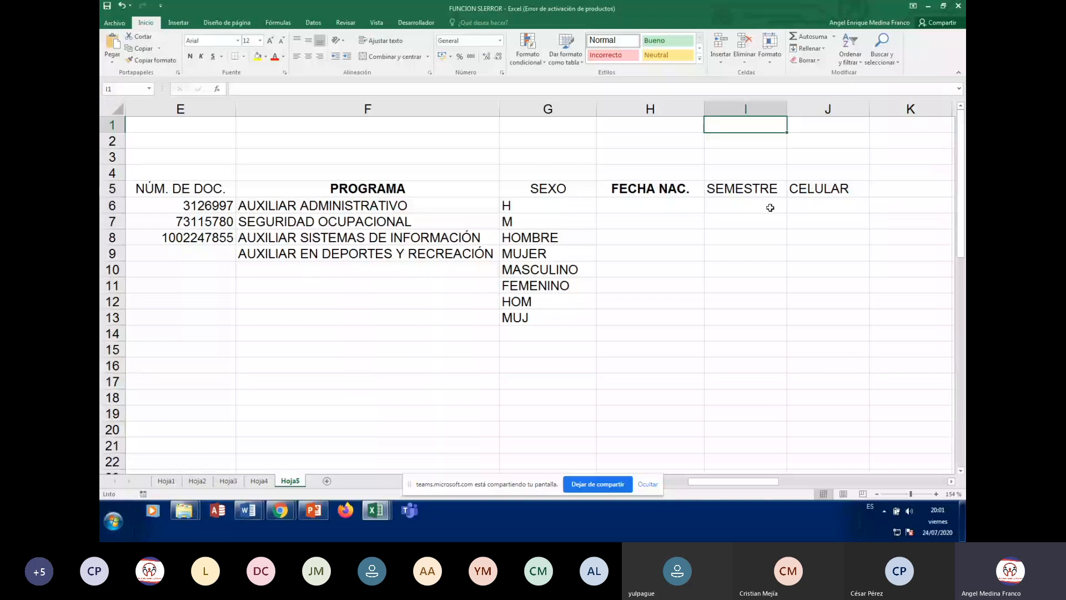
Type PRIMERO, SEGUNDO and TERCERO into I1:I3
text(')
text(PRIMERO)
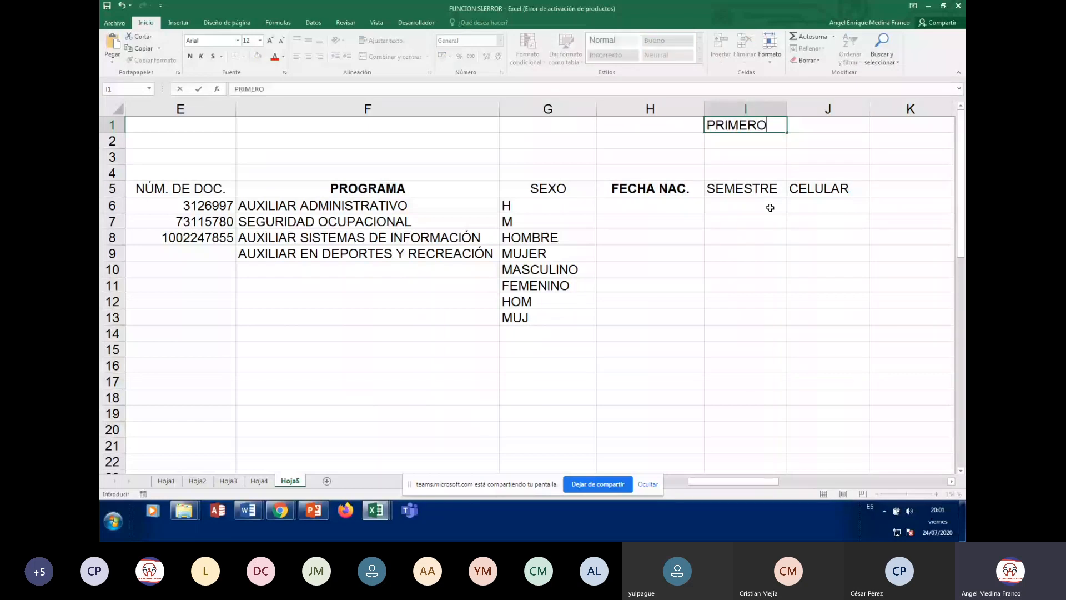
key(Return)
text(SE)
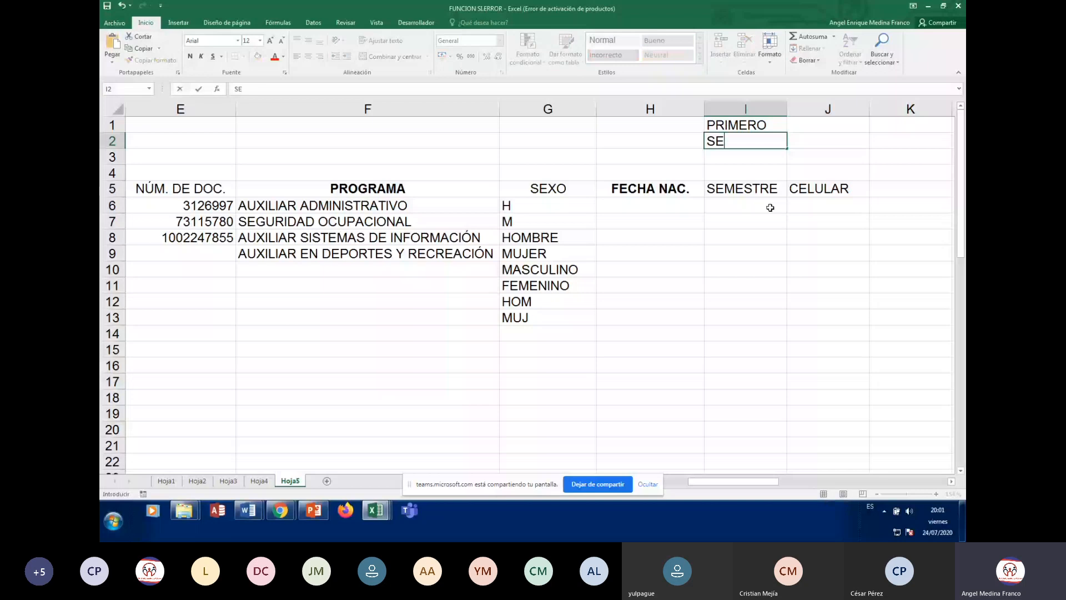
text(GUNDO)
key(Return)
text(TERCERO)
key(Return)
key(Up)
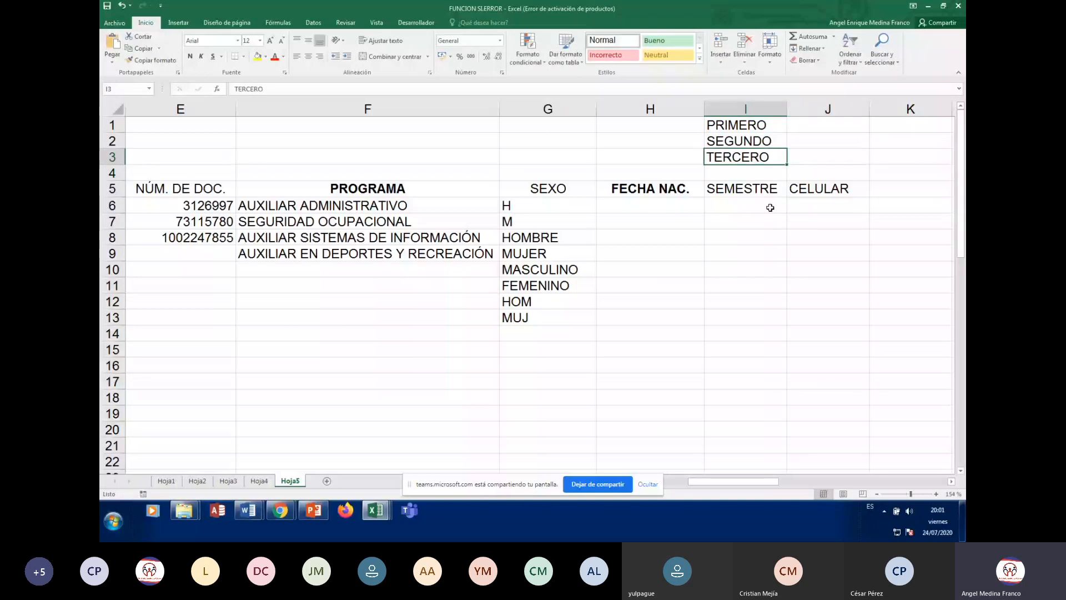
Replace the semester names in I1:I3 with the roman numerals I, II and III
key(Up)
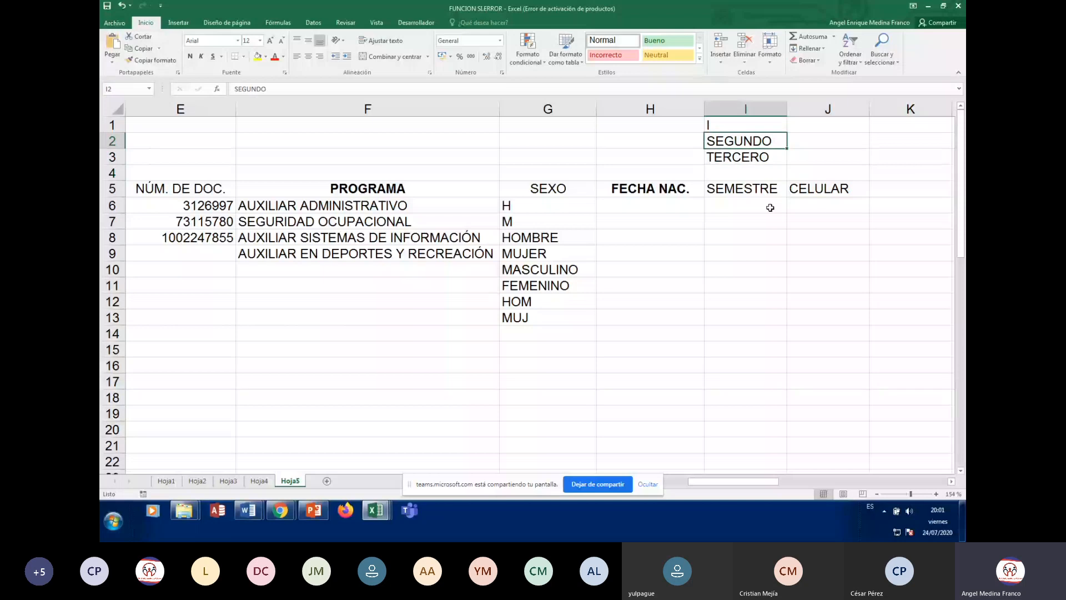
text(II)
key(Return)
text(III)
key(Return)
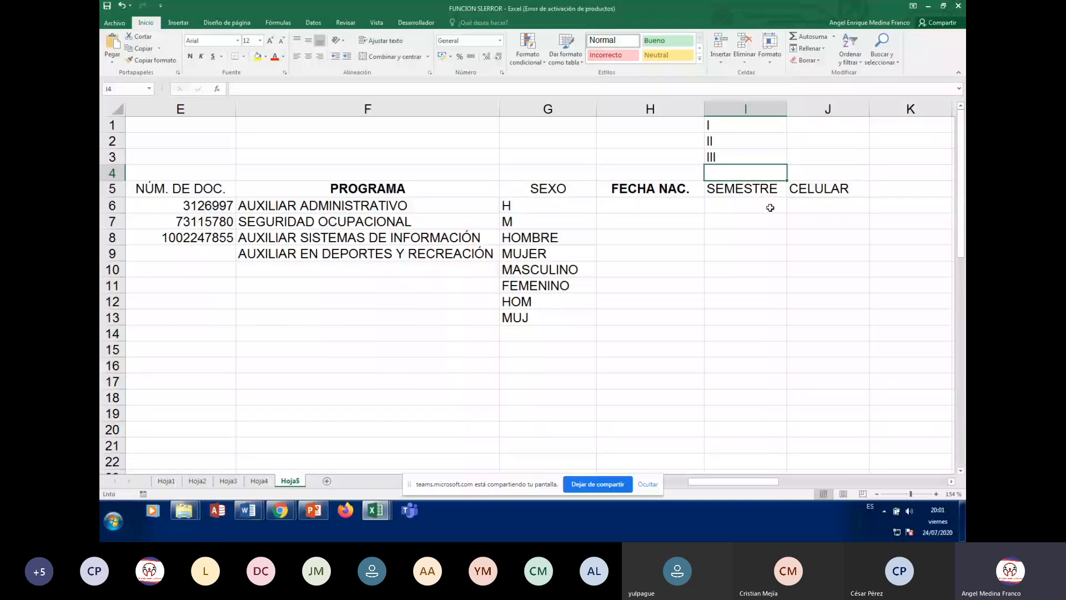
key(Down)
key(Down)
key(Down)
key(Down)
key(Down)
key(Down)
key(Down)
key(Down)
key(Down)
key(Down)
key(Down)
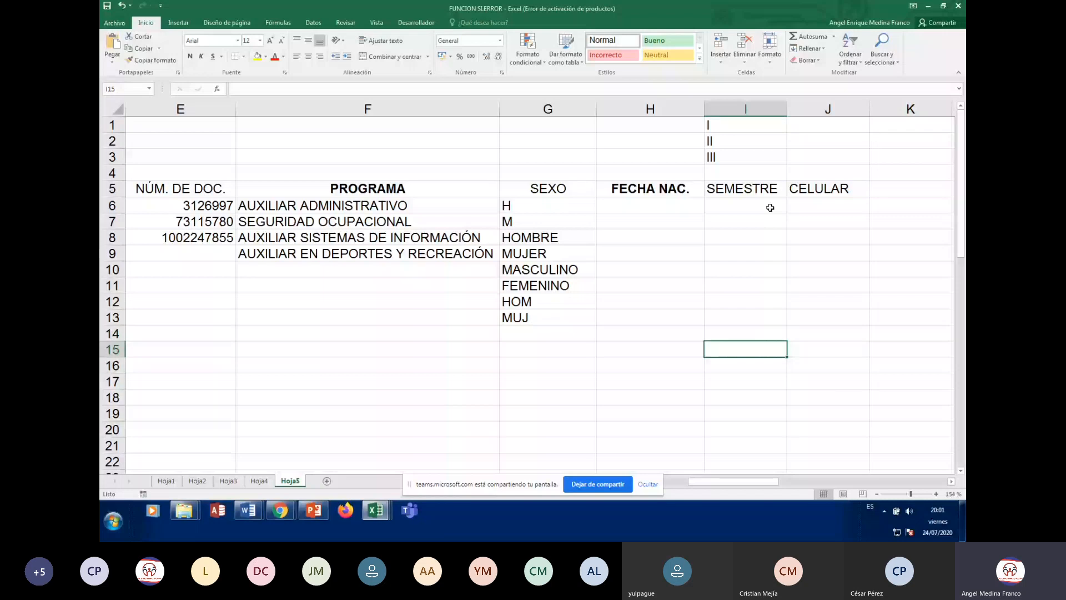
key(Up)
key(Up)
key(Up)
key(Up)
key(Up)
key(Up)
key(Up)
key(Up)
key(Up)
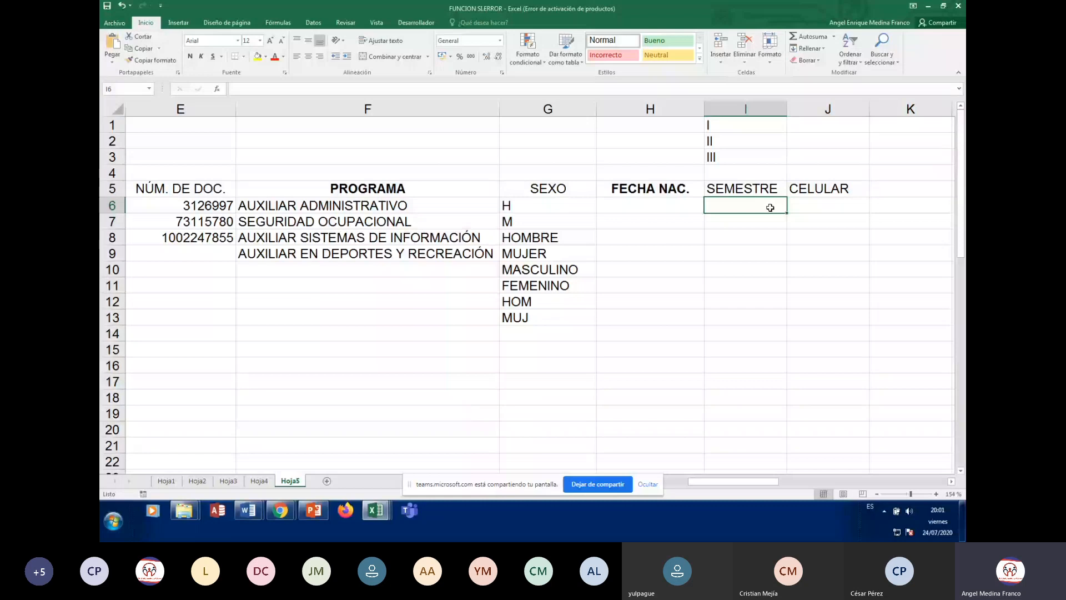
key(Up)
key(Up)
key(Up)
key(Up)
key(Up)
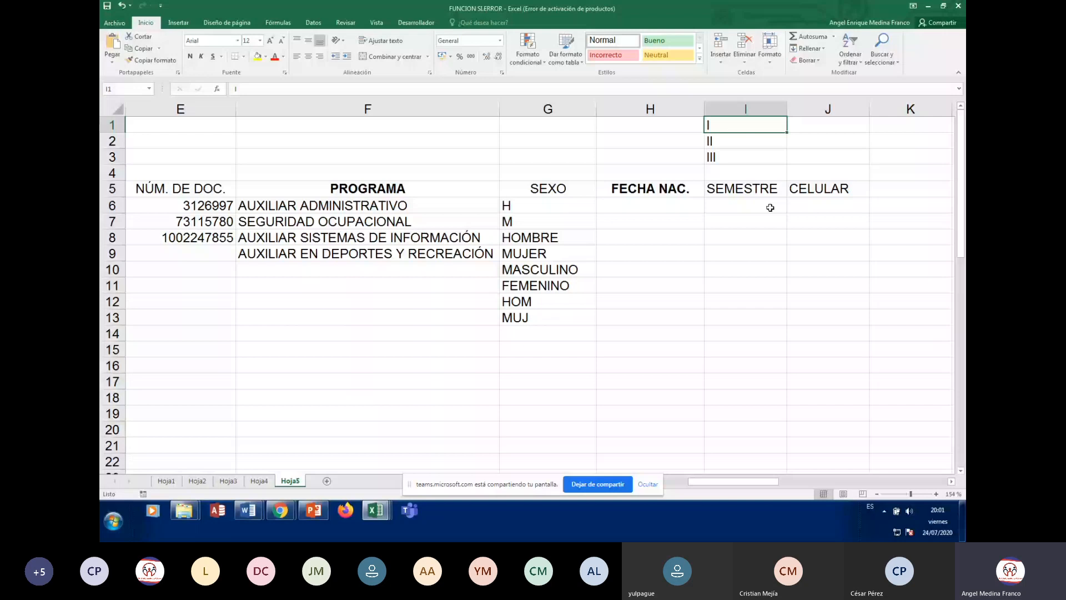
key(Down)
key(Down)
key(Down)
key(Down)
key(Right)
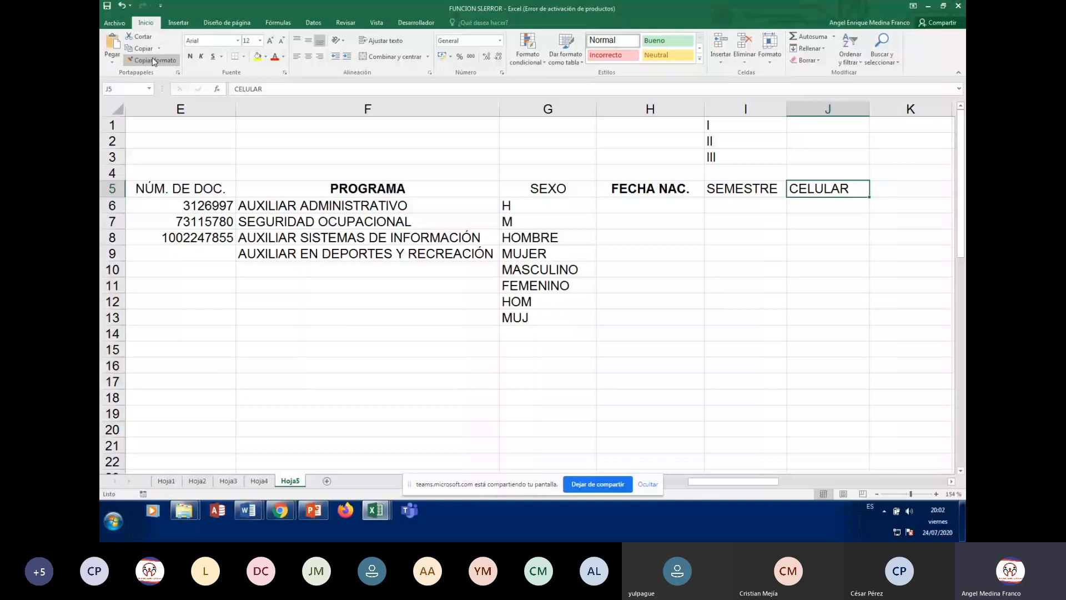
Bold the CELULAR heading in J5, then select H6
click(190, 56)
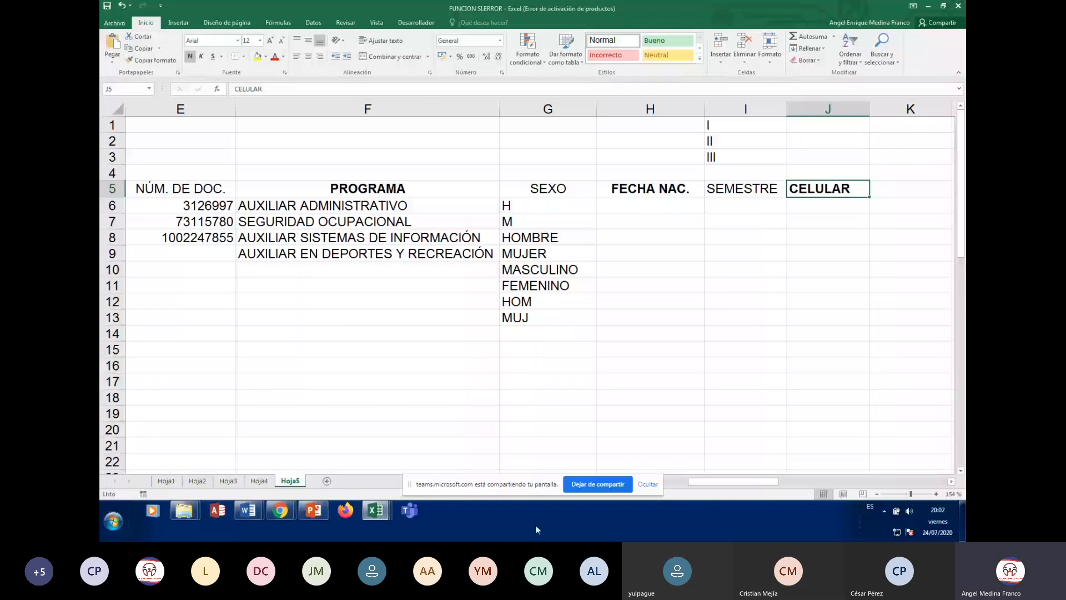
click(650, 206)
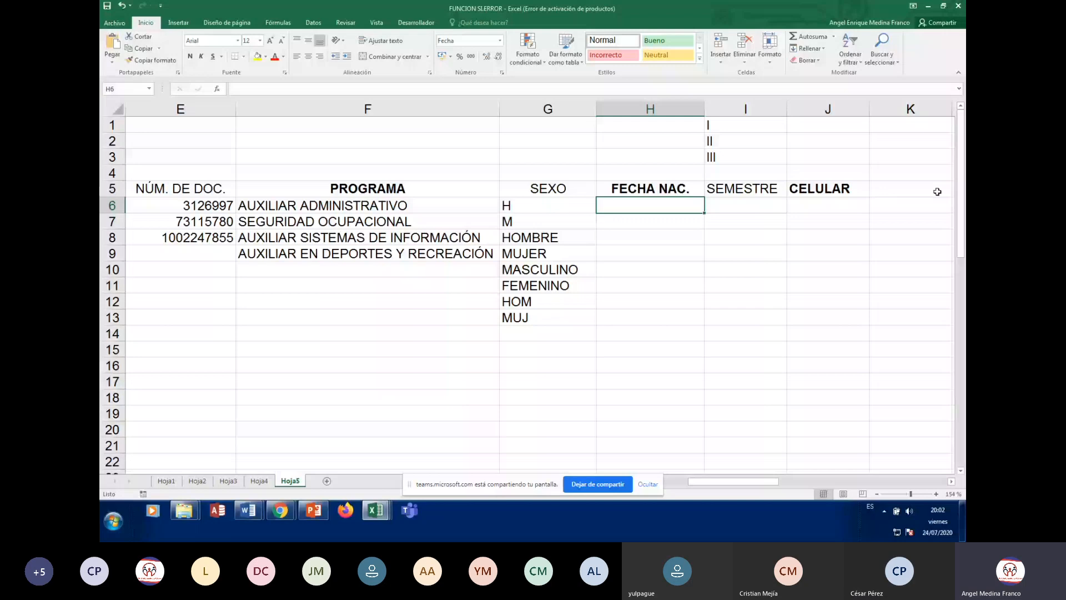
click(844, 201)
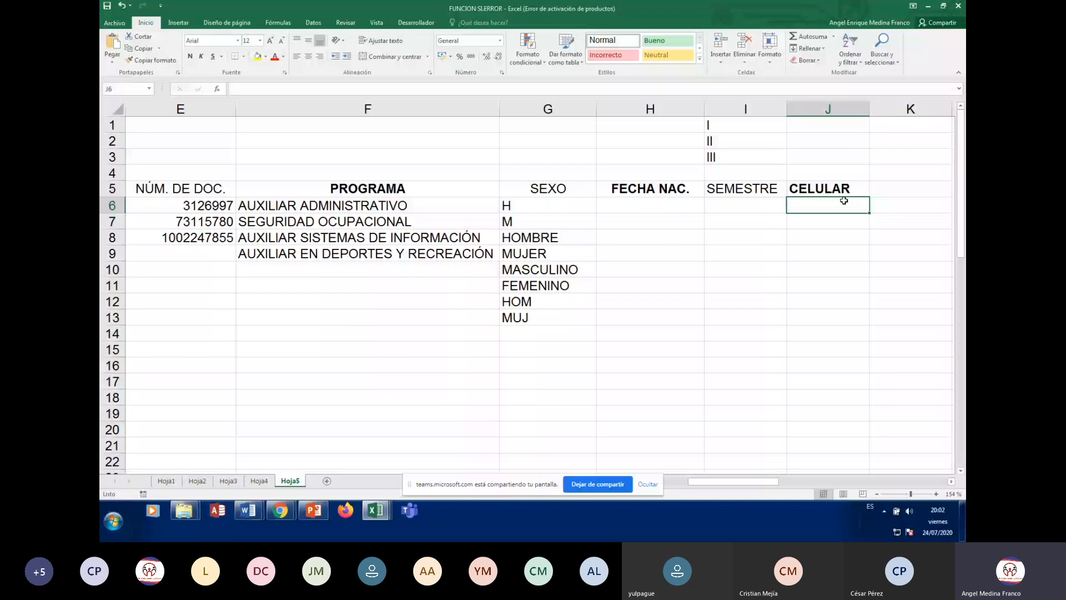
click(677, 205)
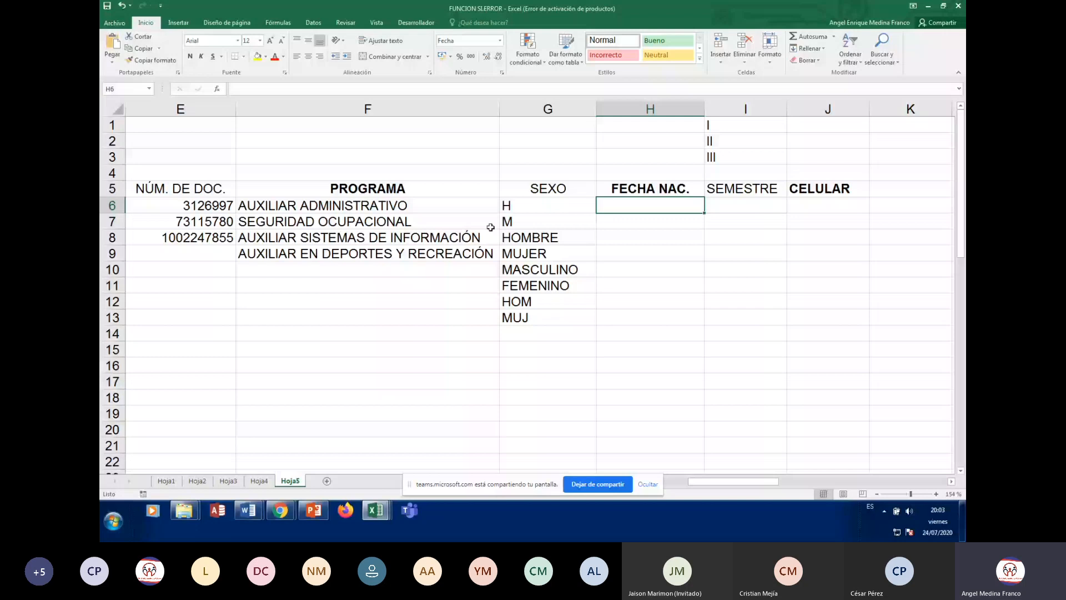
click(665, 237)
click(664, 203)
Set H6's data validation to allow Fecha values with the 'entre' condition
click(313, 22)
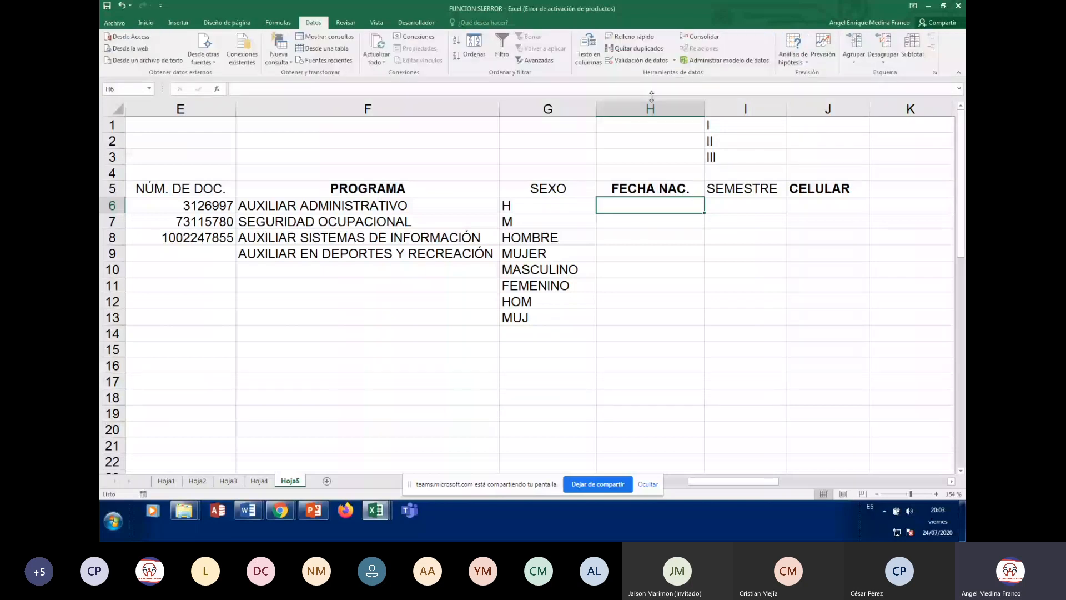
click(638, 60)
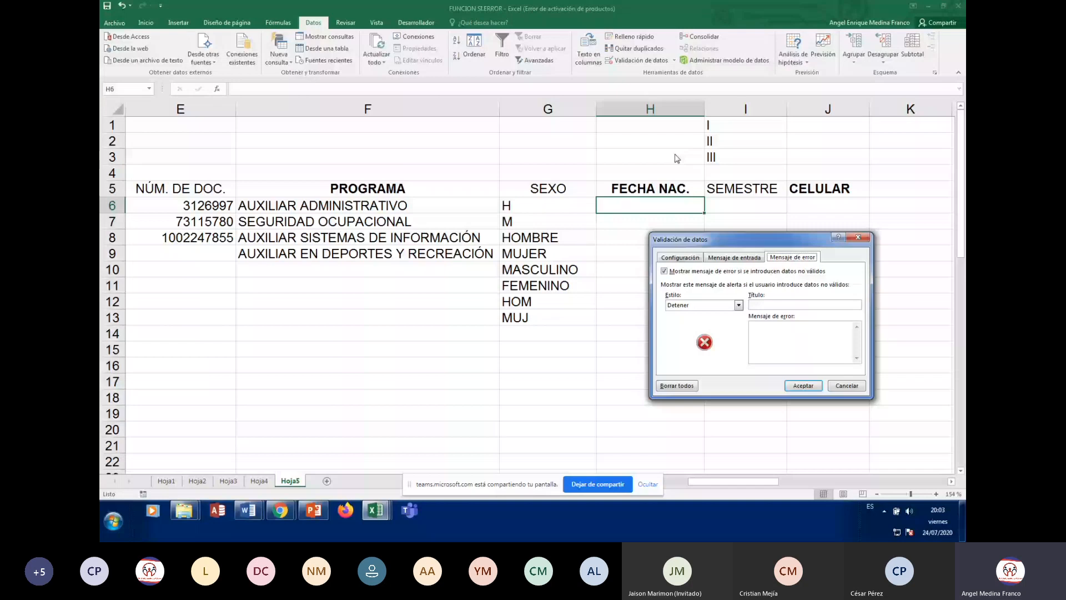
click(680, 257)
click(726, 290)
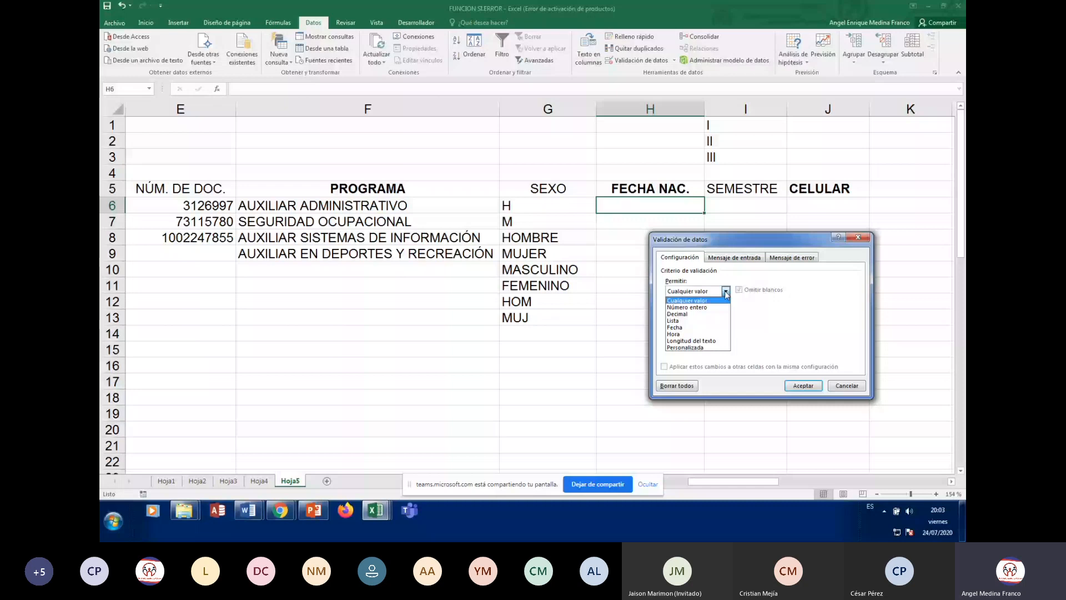
click(675, 327)
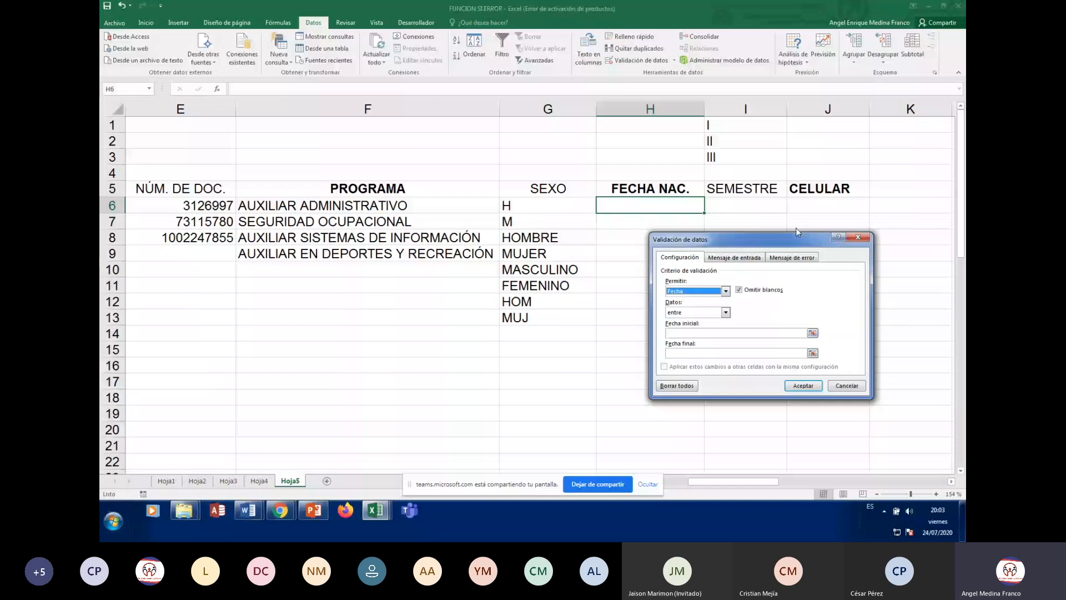
drag(795, 229, 857, 101)
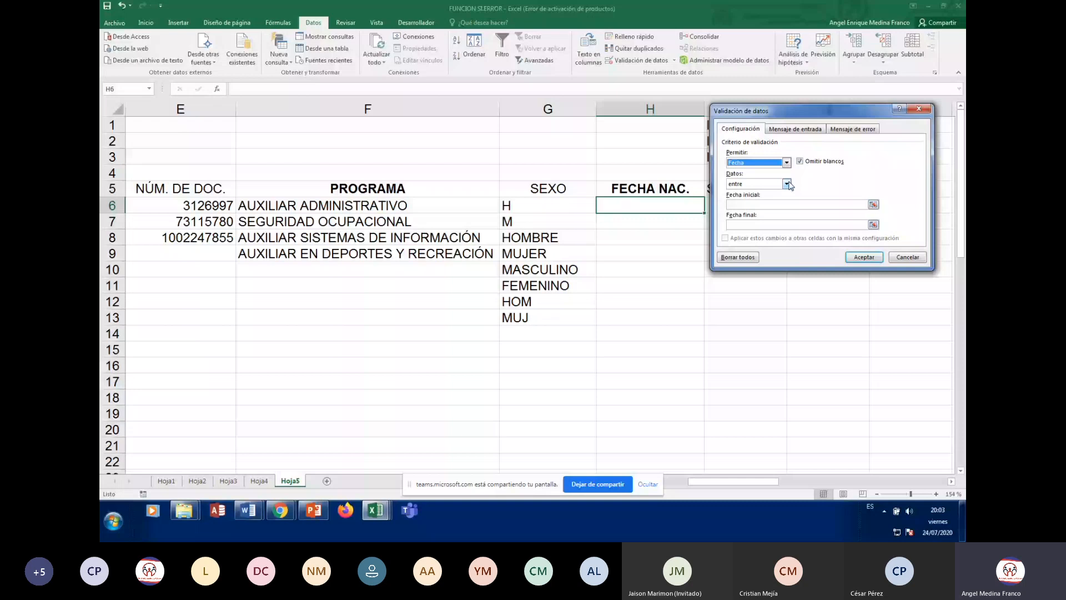
click(787, 184)
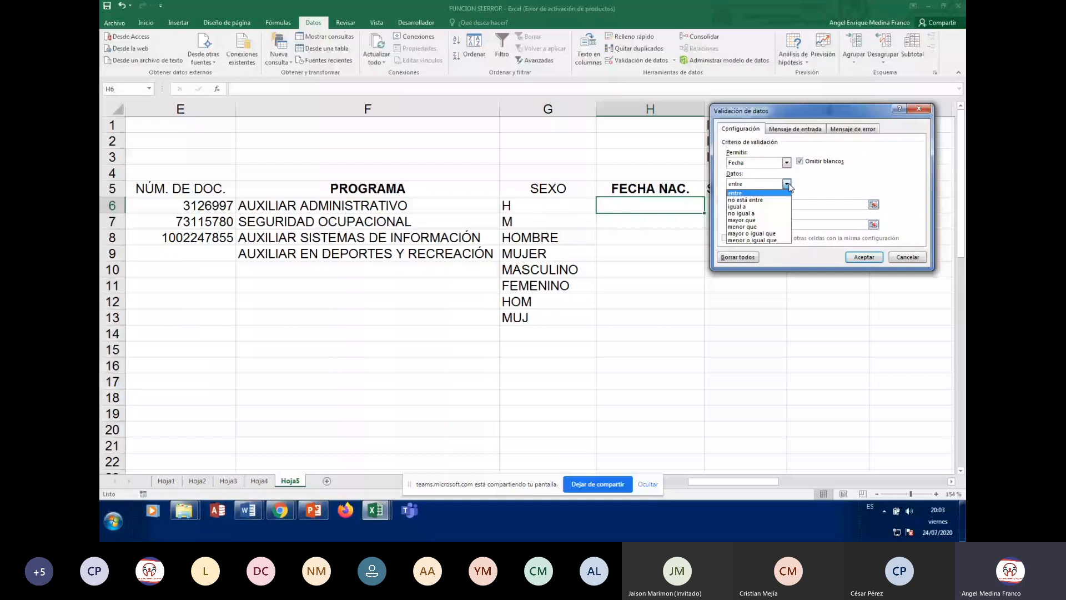
click(788, 185)
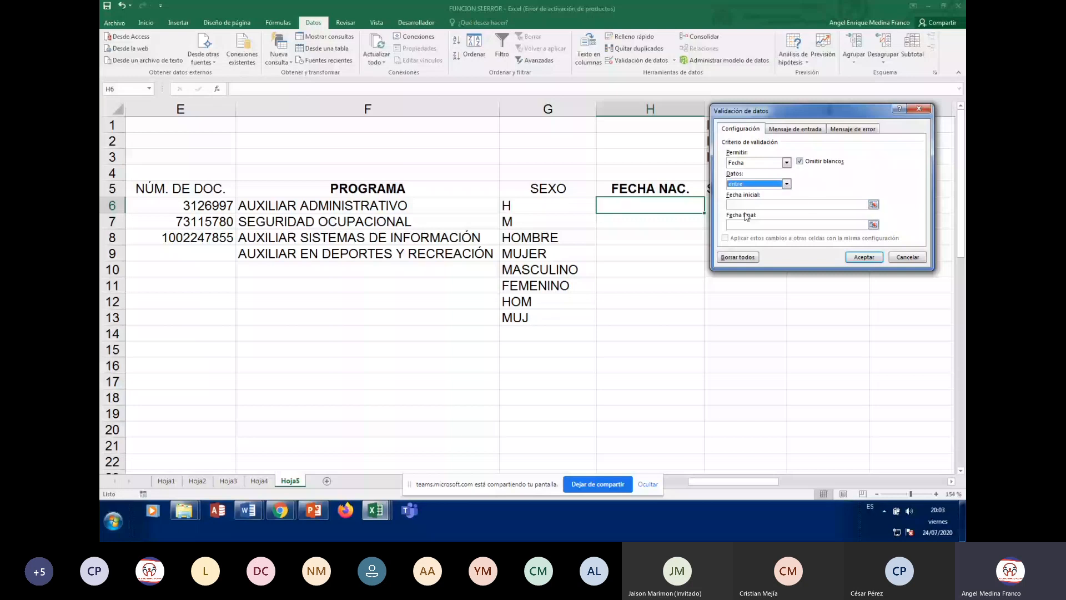
click(809, 204)
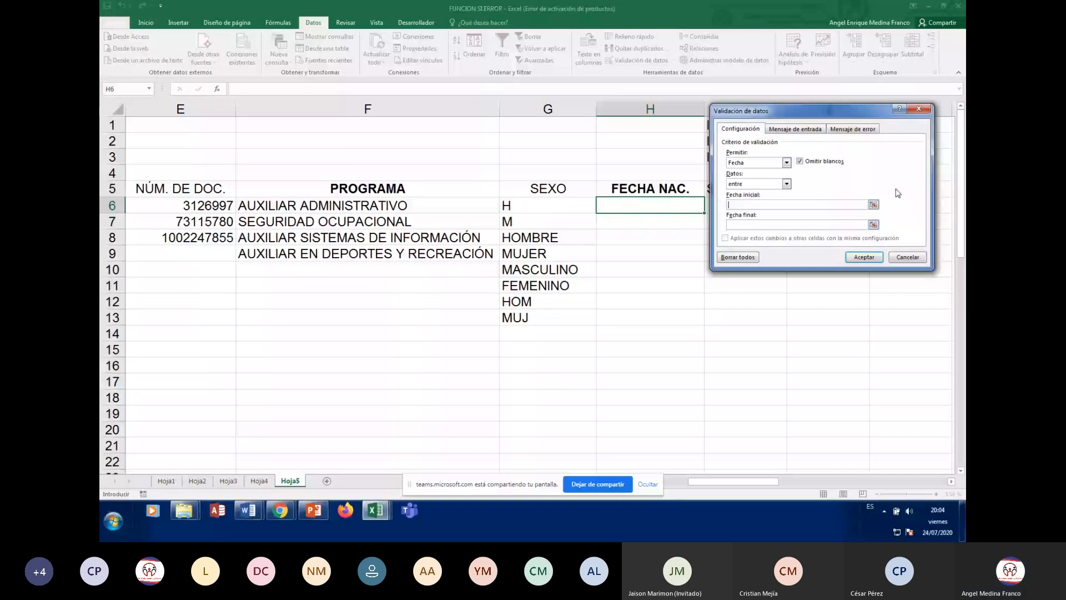
Enter 01/01/1950 as the Fecha inicial of the date validation, correcting the year
text(01/01/)
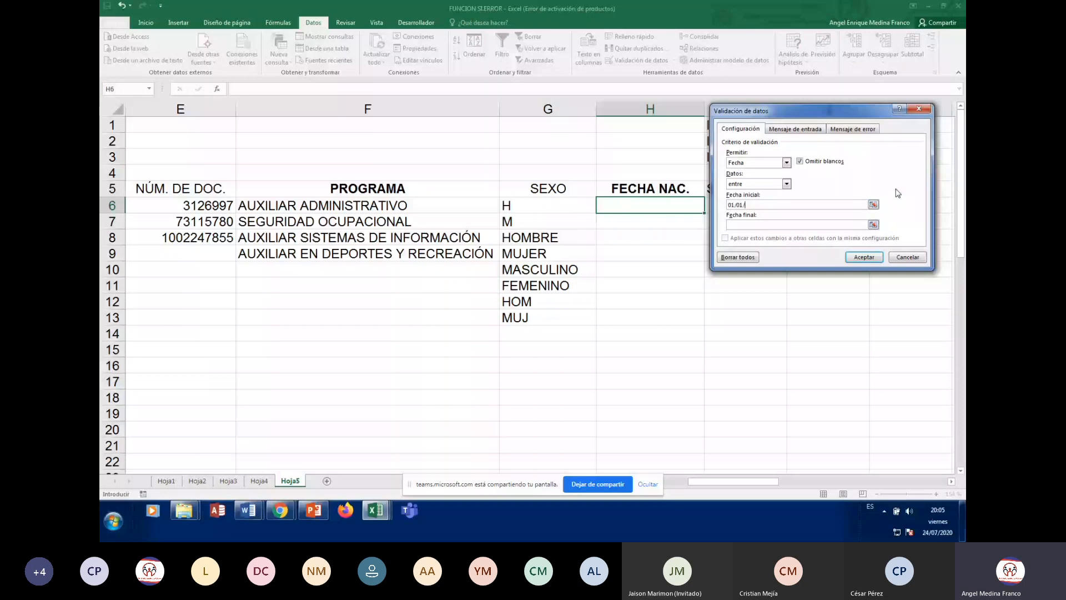
text(1920,)
key(BackSpace)
text(30)
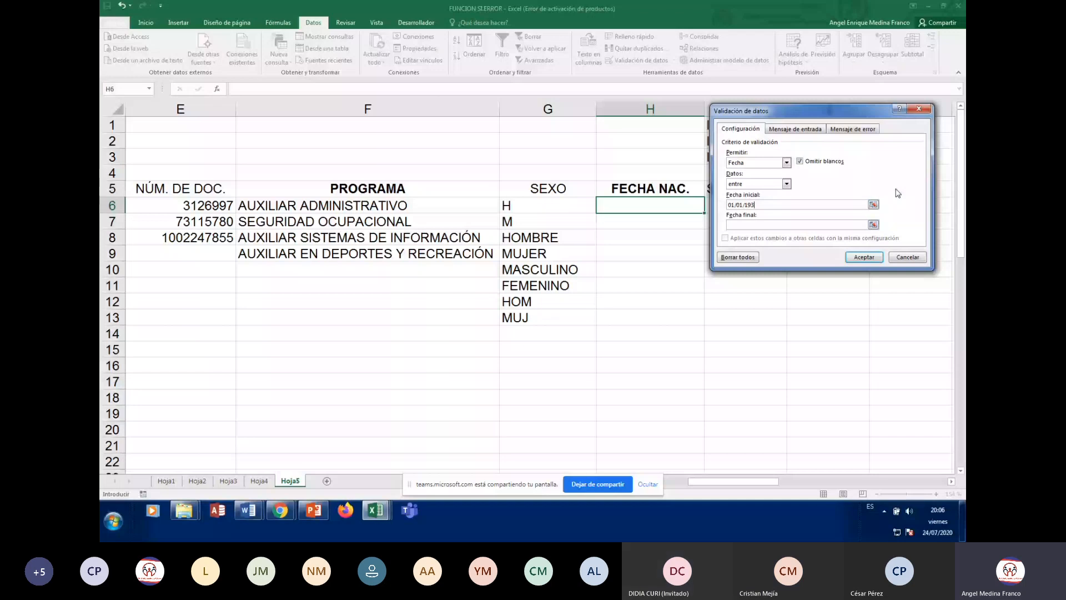
key(BackSpace)
text(4)
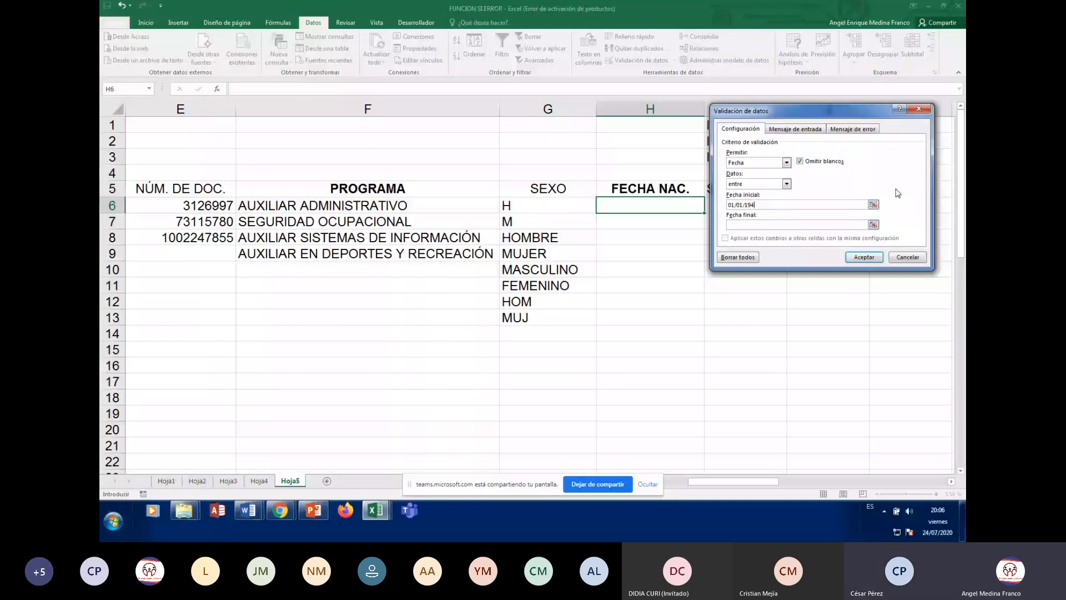
key(BackSpace)
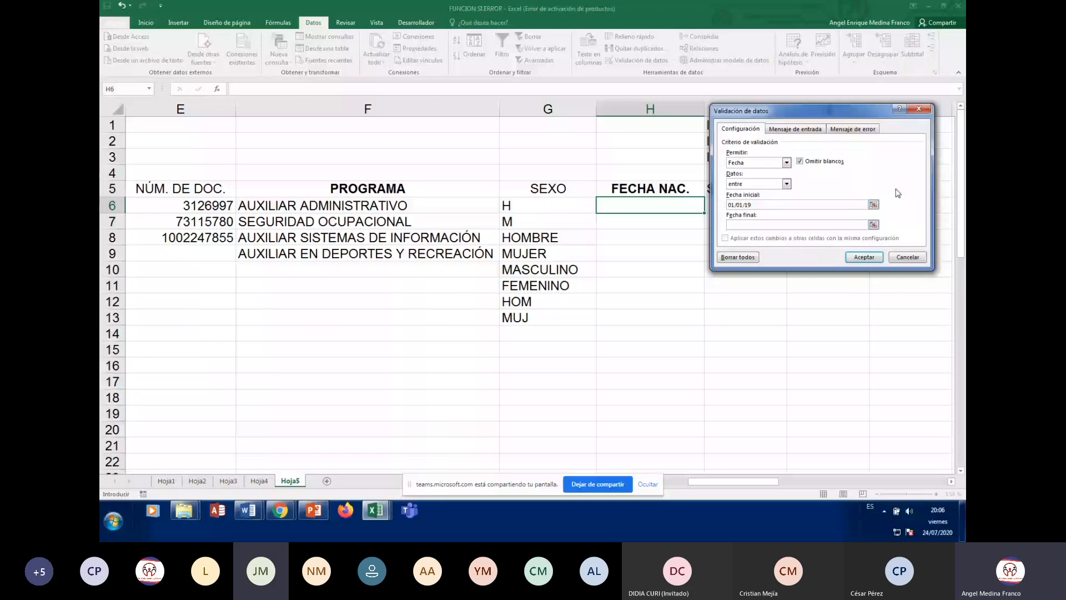
text(50)
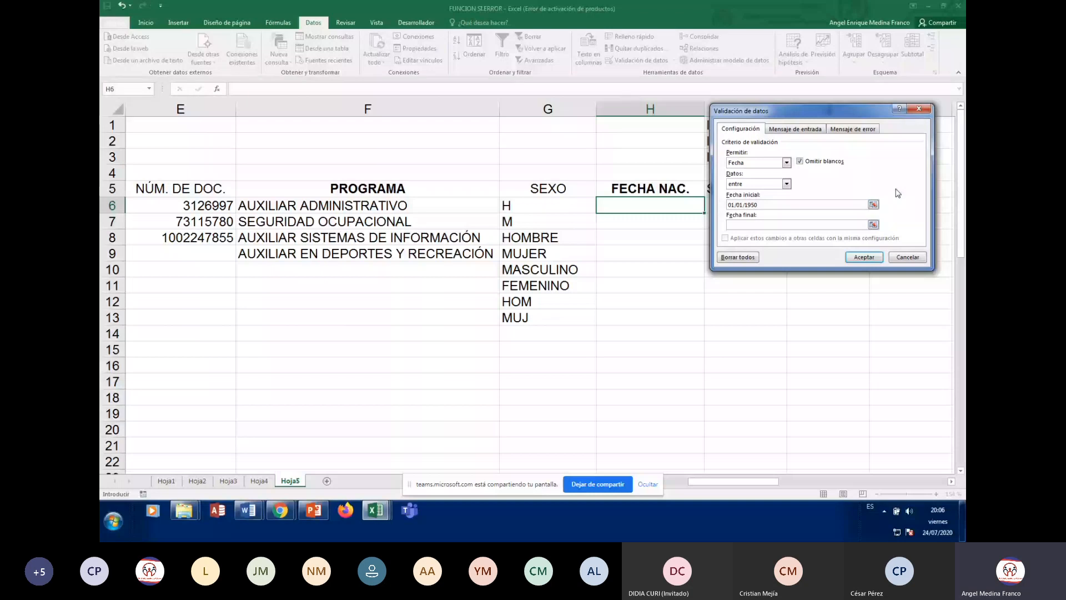
Enter 31/12/2005 as the Fecha final of the date validation
click(764, 225)
text(31/12)
text(2005)
Add input message title FECHA DE NACIMIENTO with text INGRESE LA FECHA DE NACIMIENTO
click(795, 129)
click(774, 175)
text(FECH)
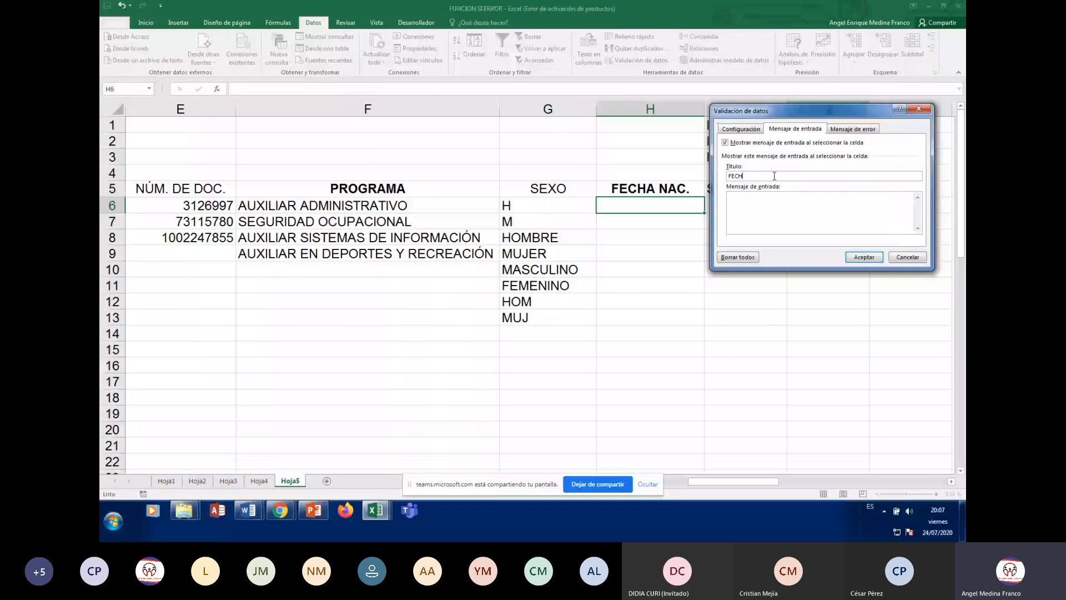
text(A DE NACIMIENTO)
click(768, 199)
text(INGRESE LA FECHA DE NACIMIENTO)
Choose an Advertencia error alert and type its birth-date title and REVISE message
click(855, 129)
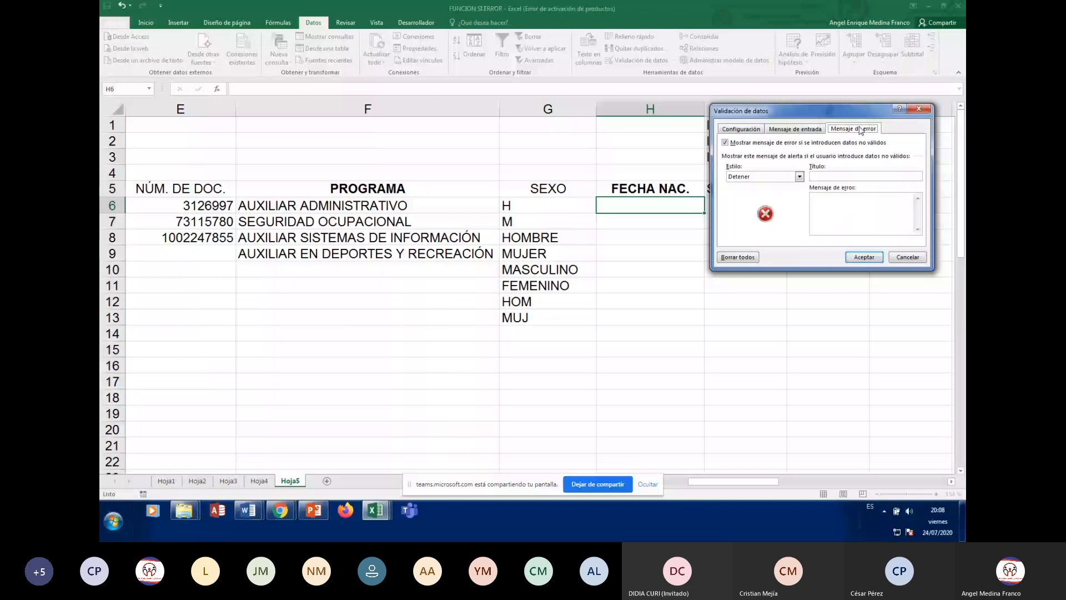
click(798, 177)
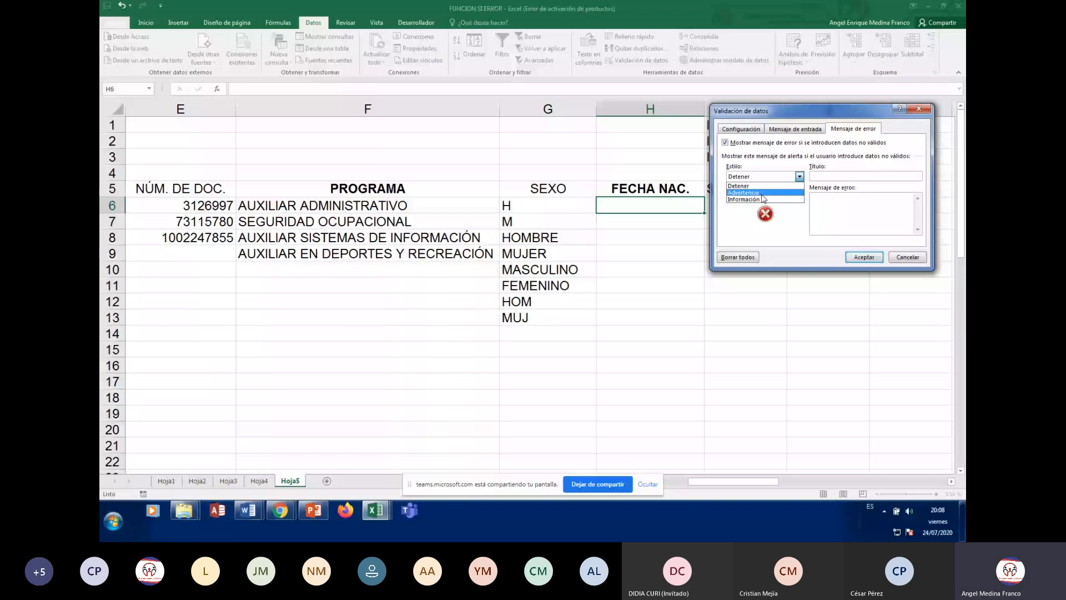
click(764, 193)
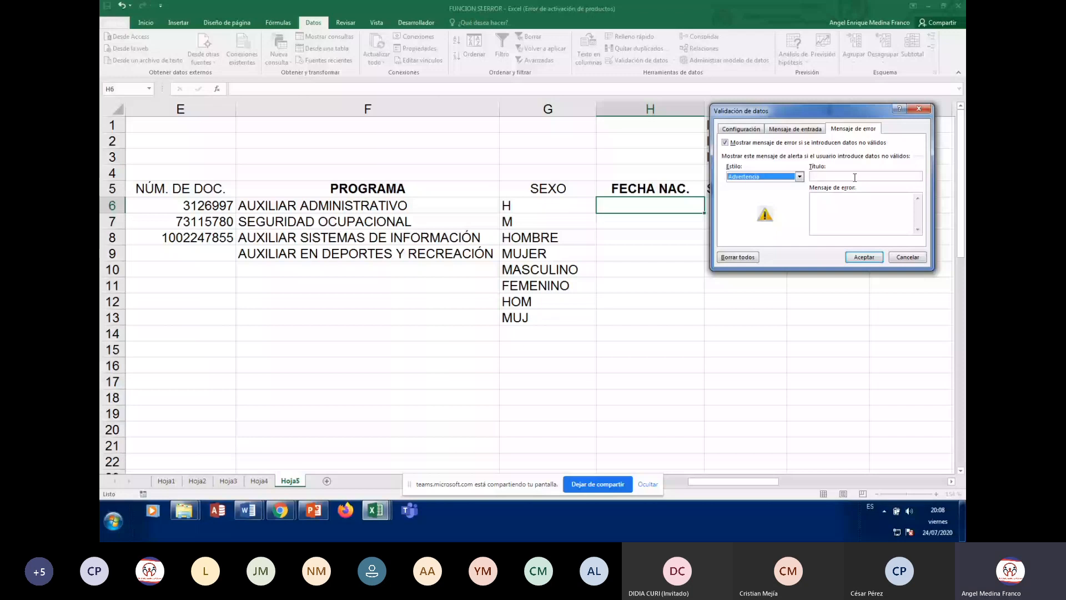
click(855, 176)
text(ERROR FE)
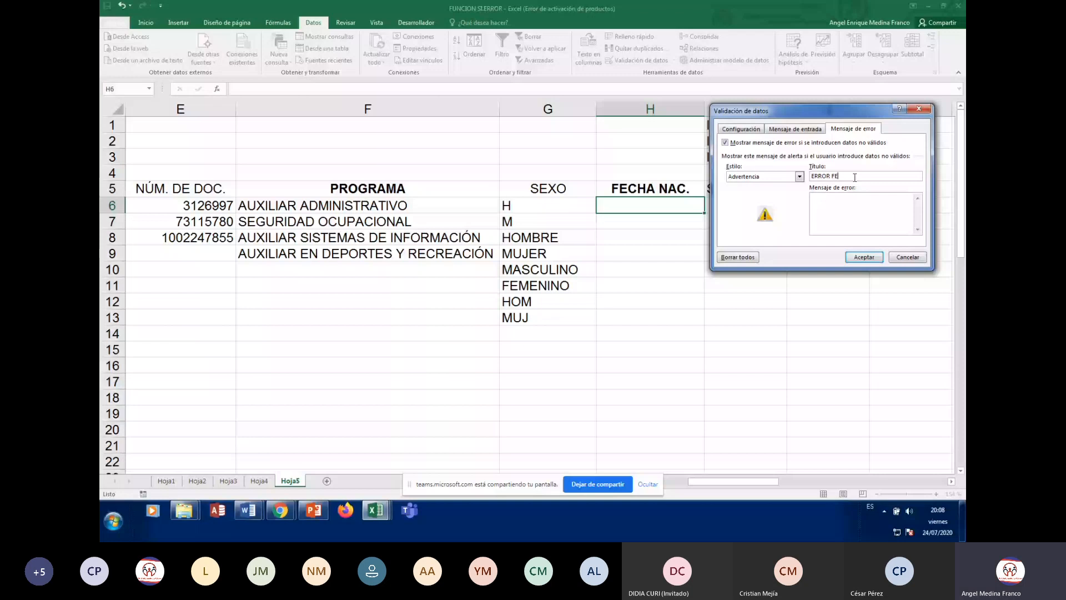
text(CHA DE NACIMIENTO)
click(847, 209)
text(REVISE FECHA DE NACIMIENT)
Trim the alert title to FECHA DE NACIMIENTO, fix the message, and apply the validation
click(833, 176)
key(BackSpace)
key(BackSpace)
key(BackSpace)
key(BackSpace)
key(BackSpace)
key(BackSpace)
click(904, 201)
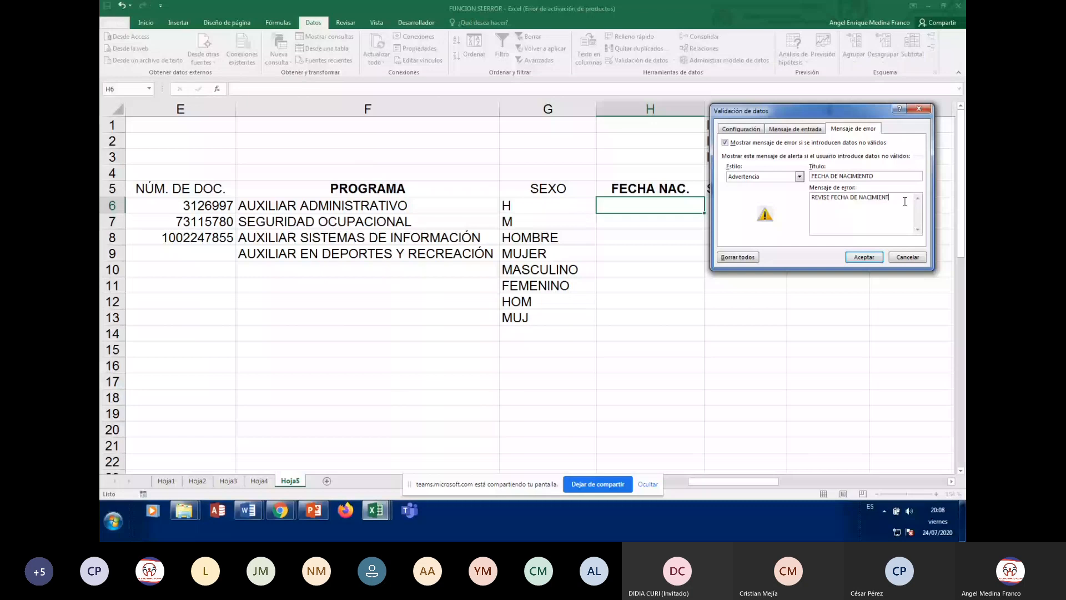
key(BackSpace)
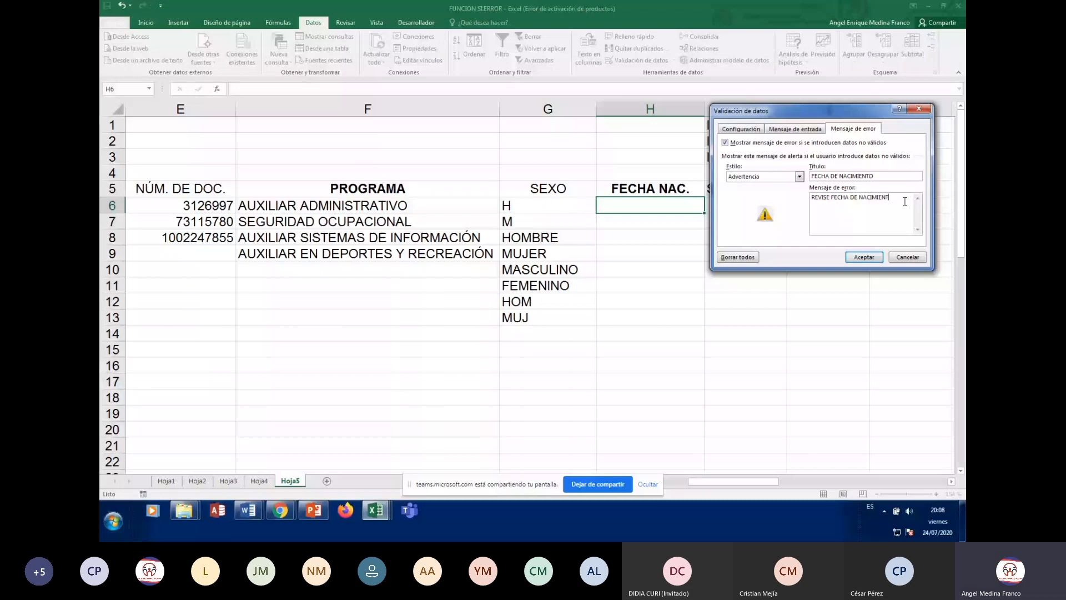
click(872, 256)
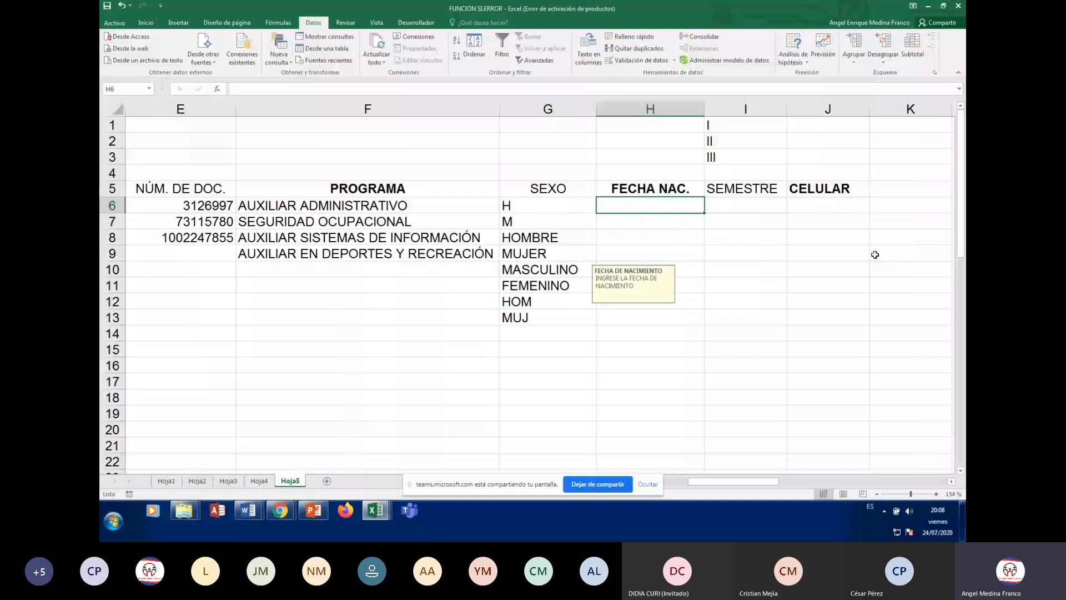
Enter the FECHA NAC. dates 05/10/1961 in H6 and 15/12/2000 in H7
drag(704, 212, 705, 285)
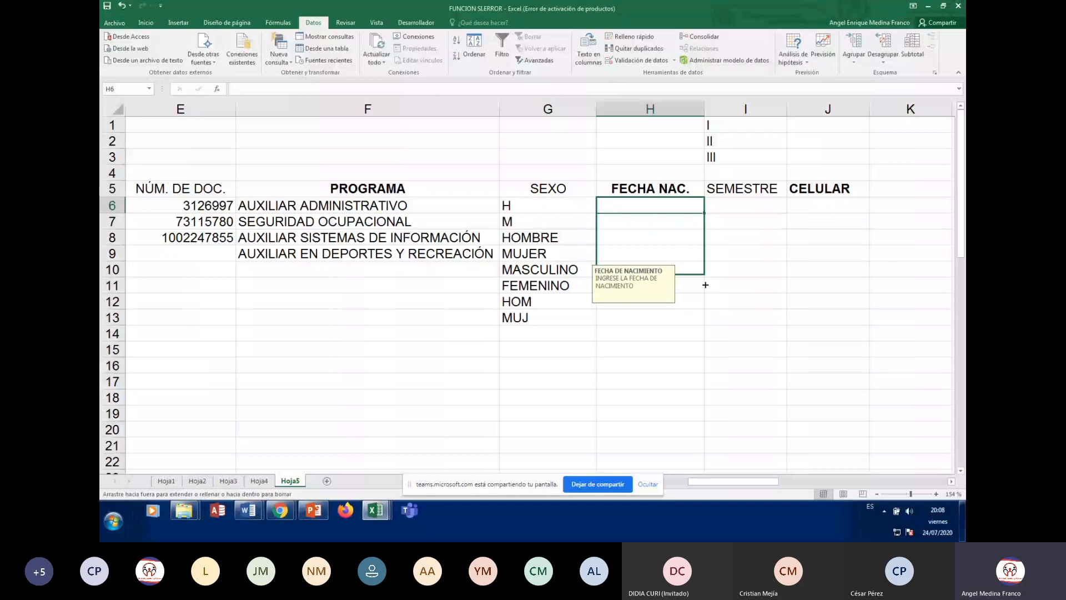
drag(705, 285, 667, 207)
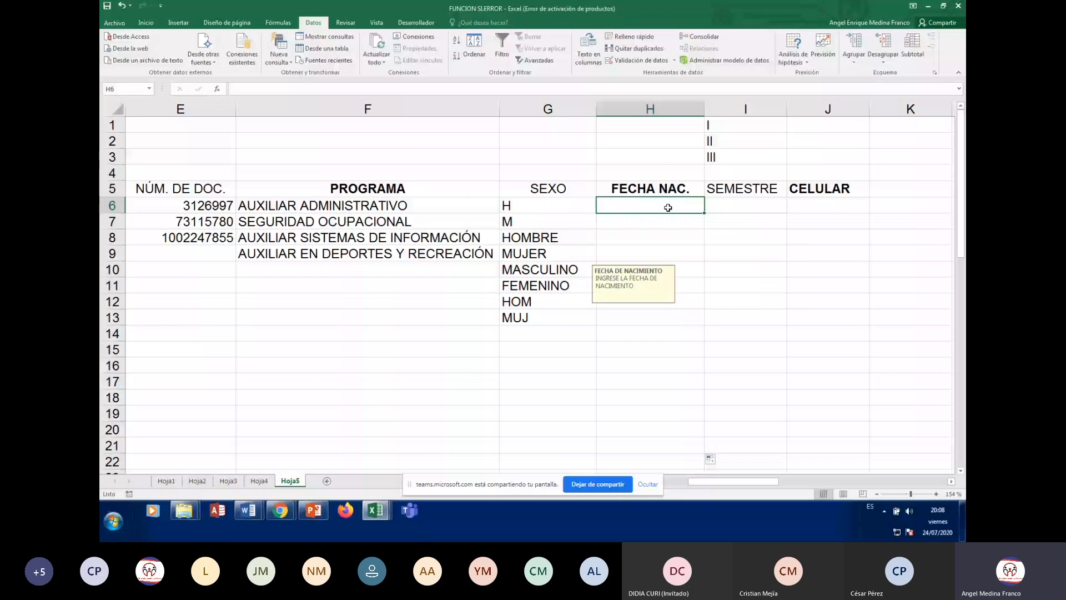
text(05/10/19)
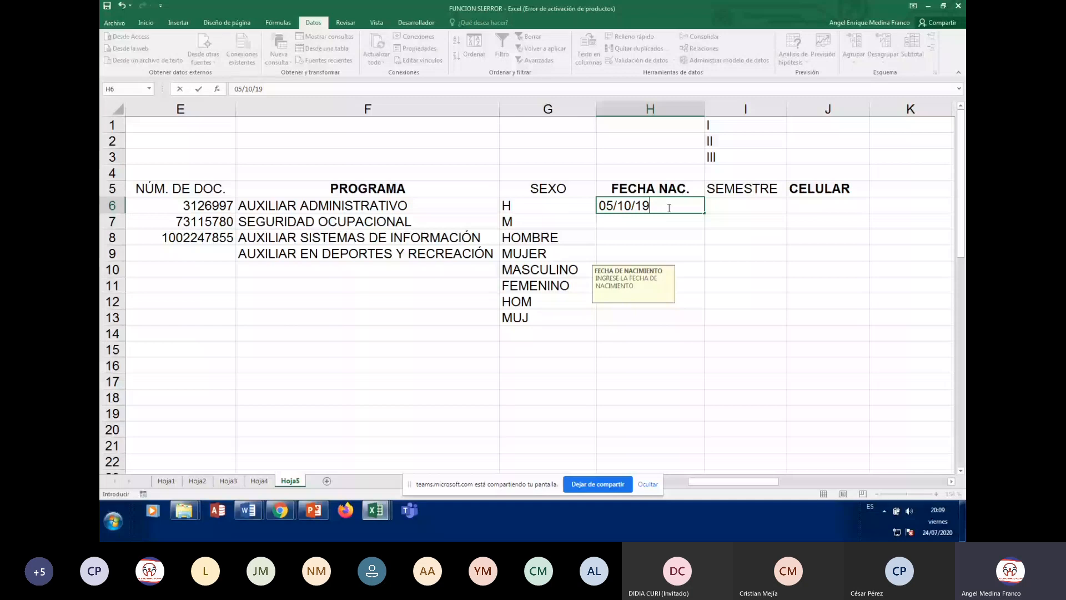
text(61)
key(Return)
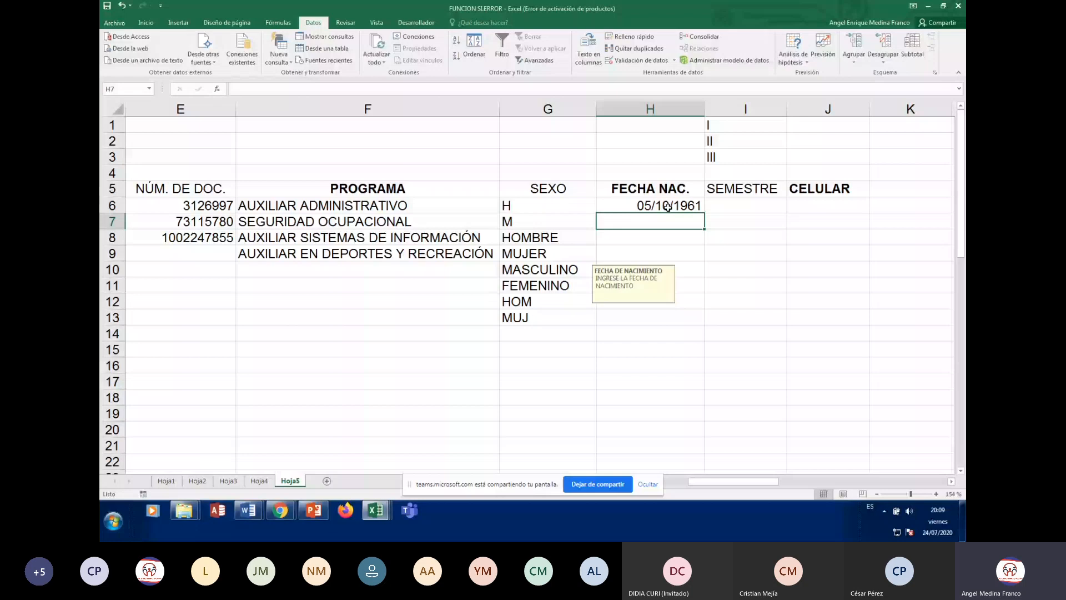
text(15)
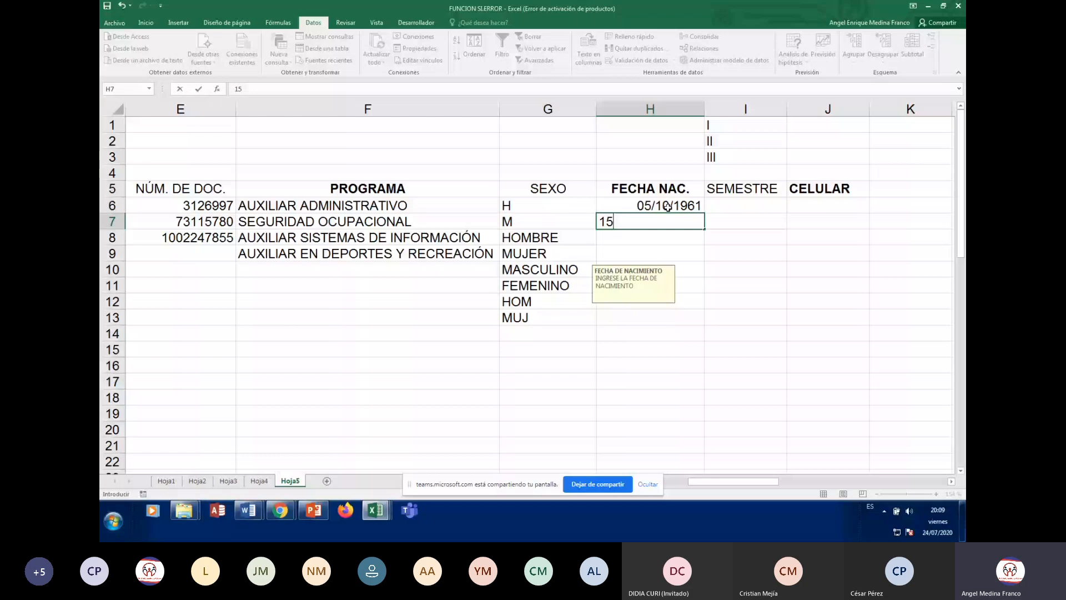
text(/12/2000)
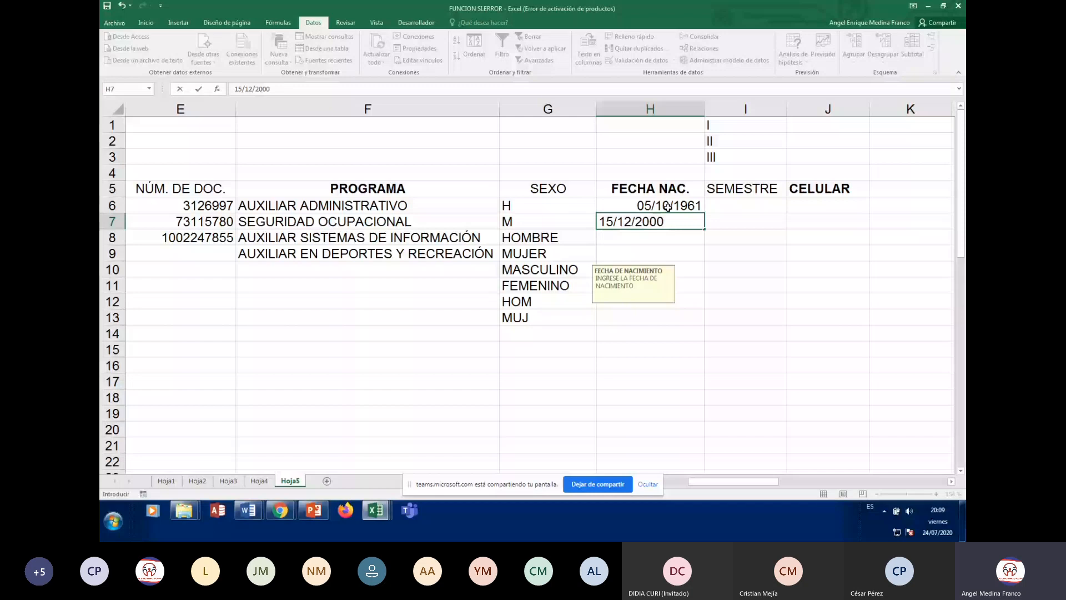
key(Return)
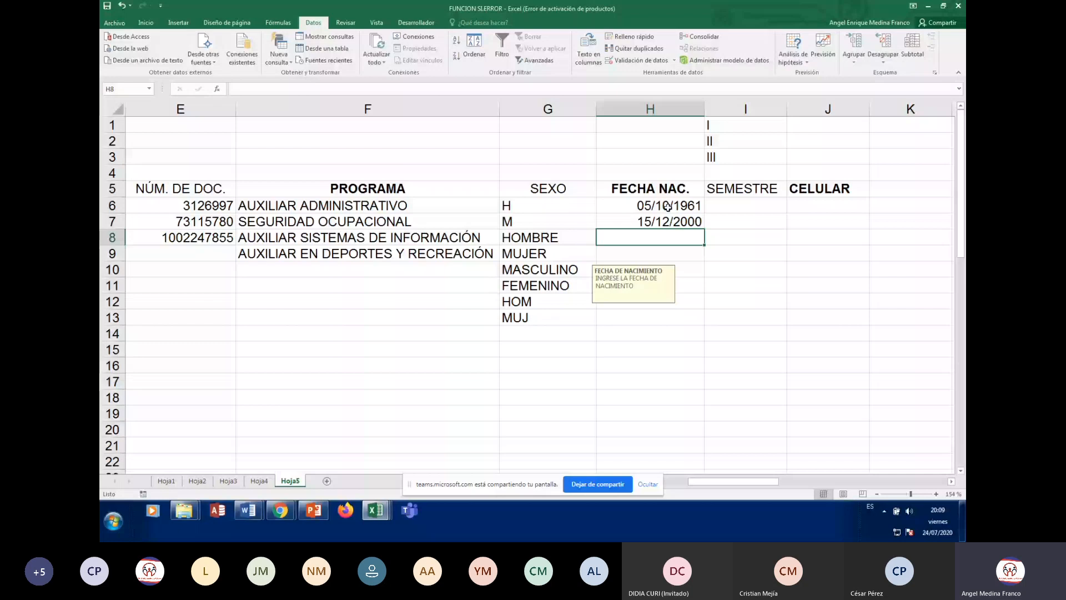
Enter 10/05/1940 in H8, then move the FECHA DE NACIMIENTO warning right to uncover column G
text(10/)
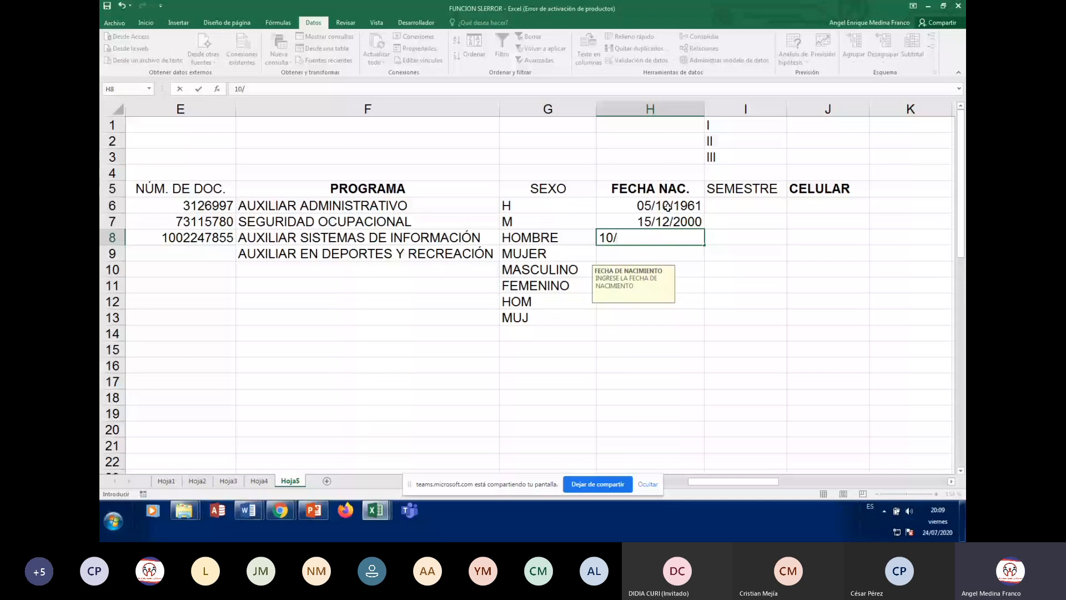
text(05/1940)
key(Return)
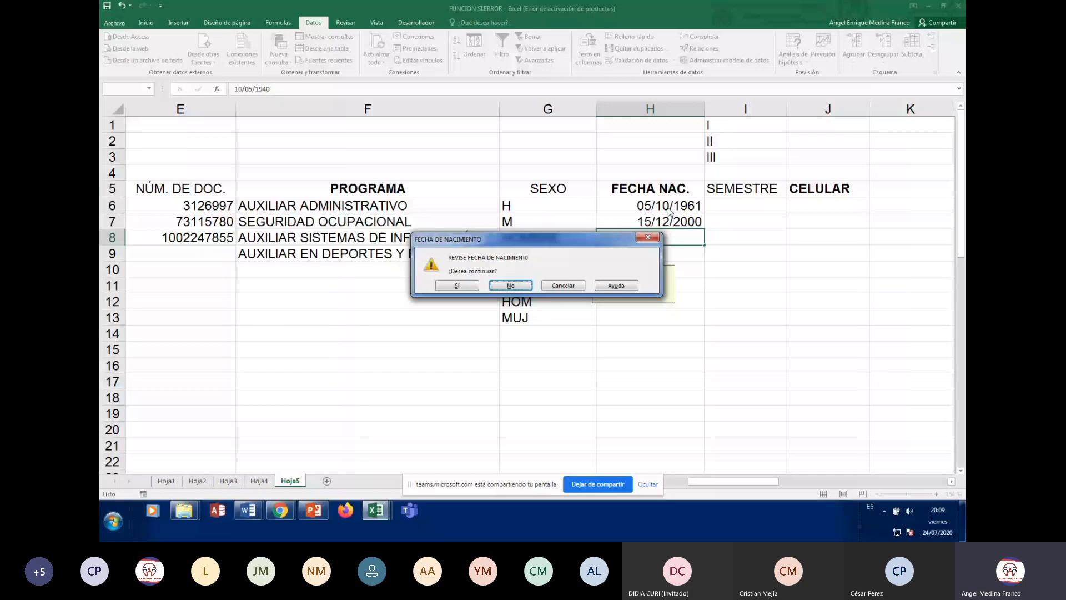
drag(569, 243, 585, 255)
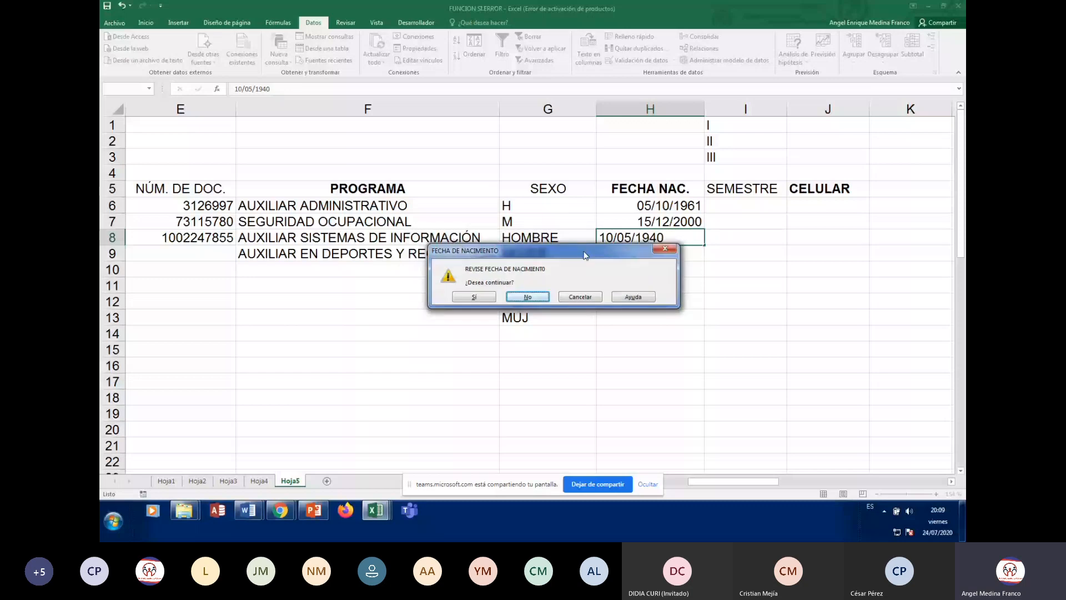
drag(586, 254, 623, 262)
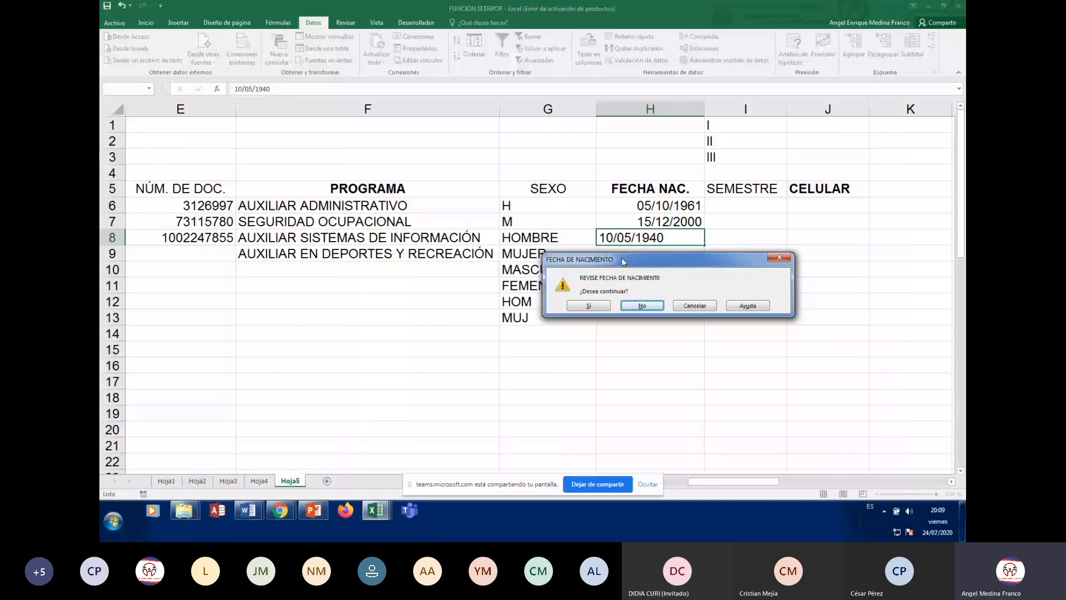
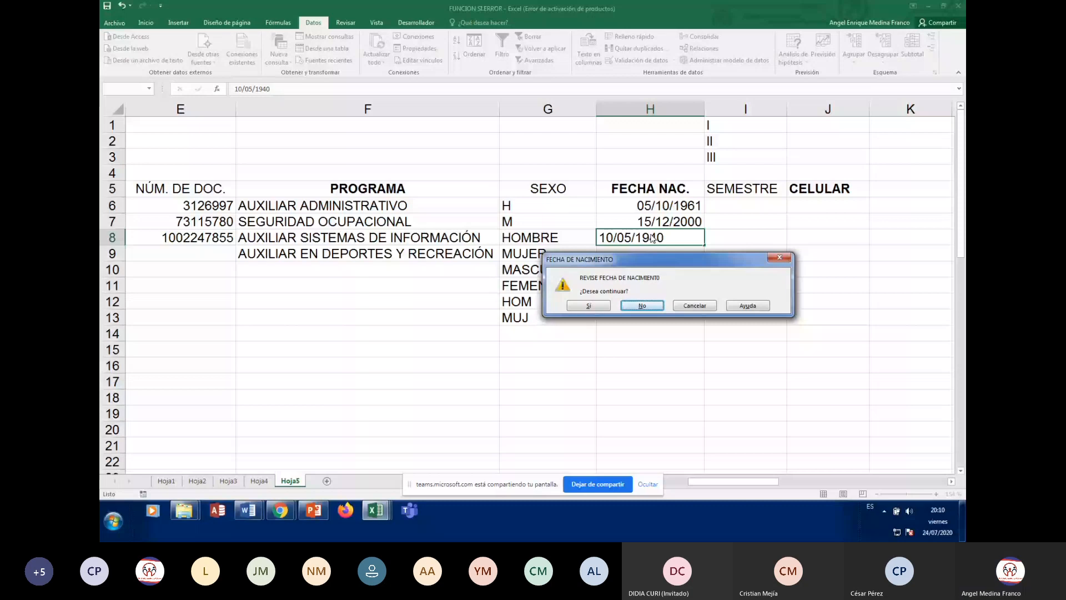
Keep 10/05/1940 in H8 by answering Sí to the FECHA DE NACIMIENTO warning
key(s)
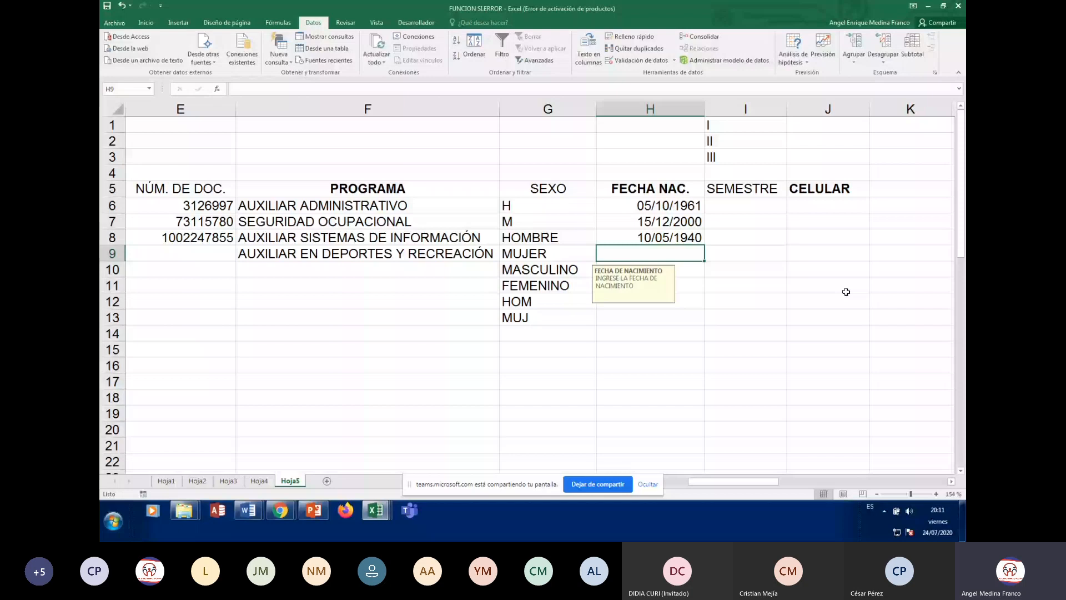
Enter 12/03/2007 in H9 and accept it past the birth-date warnings
text(12/)
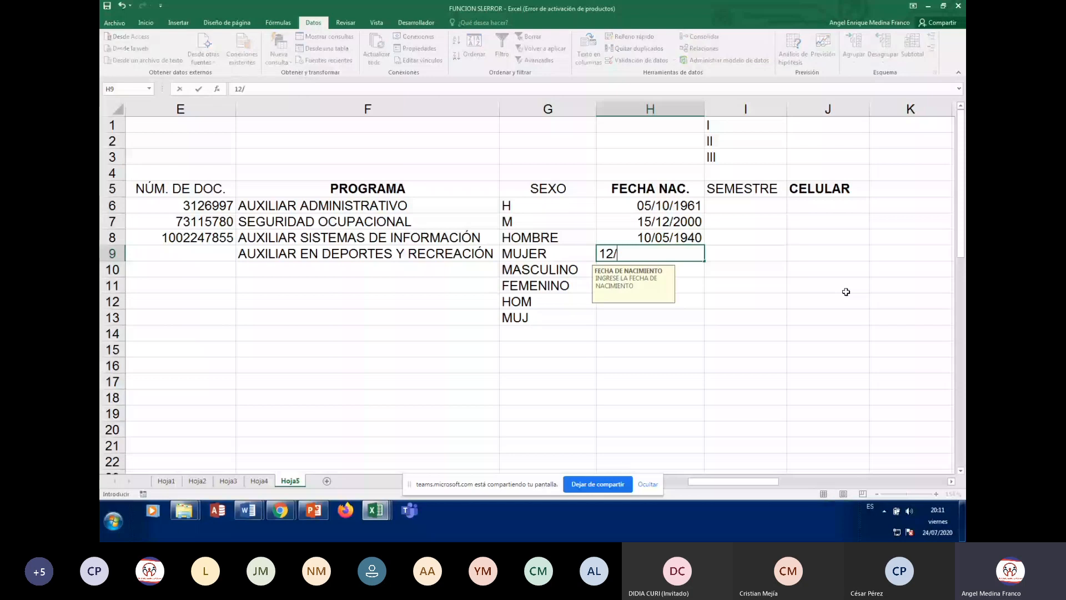
text(03/)
text(2007)
key(Return)
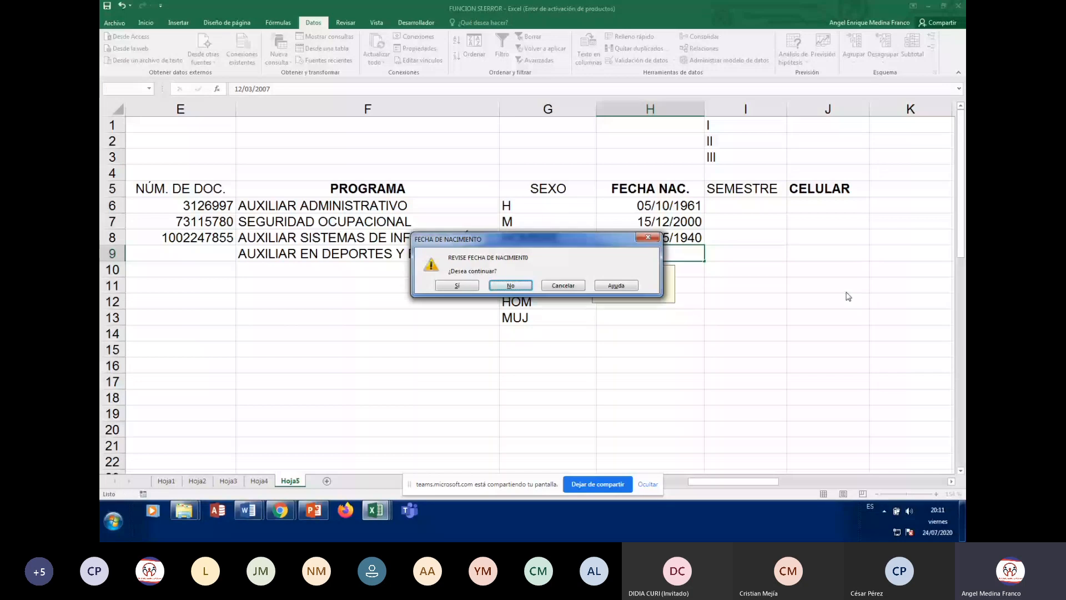
drag(540, 241, 746, 317)
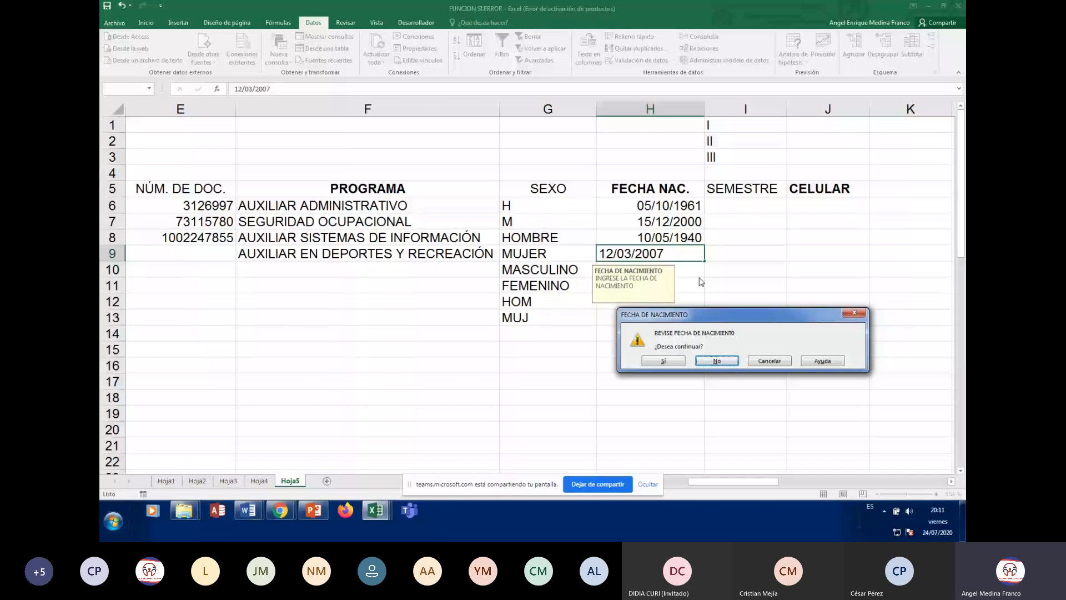
click(672, 360)
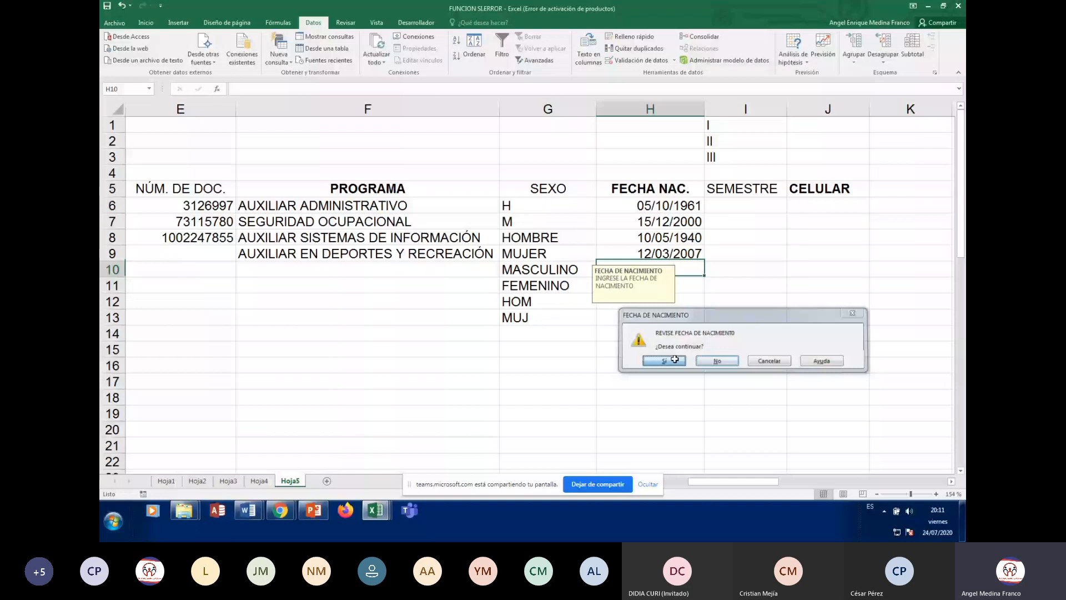
click(674, 359)
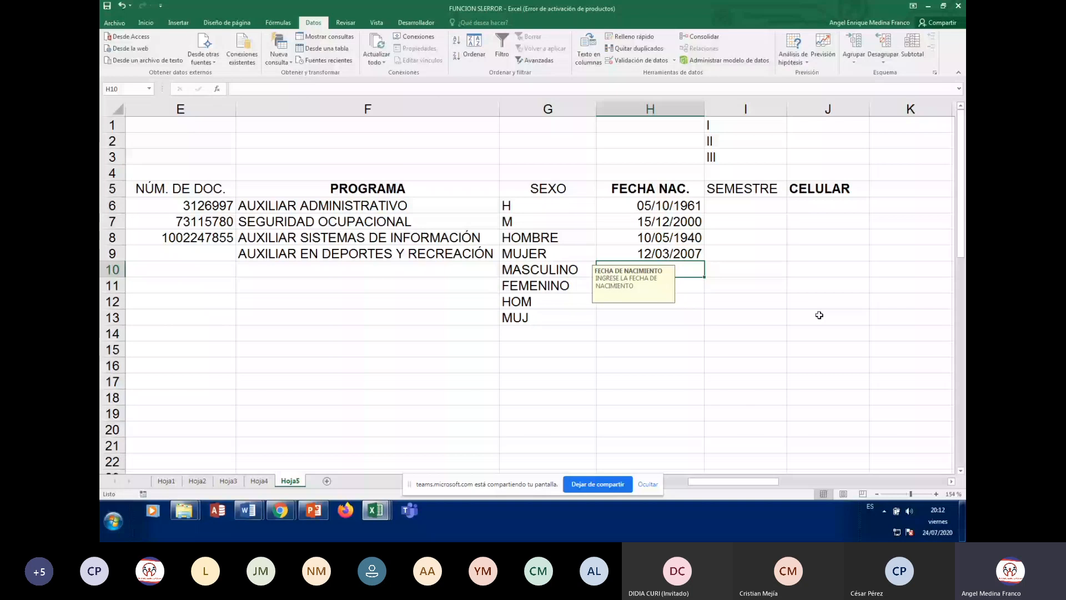
key(Up)
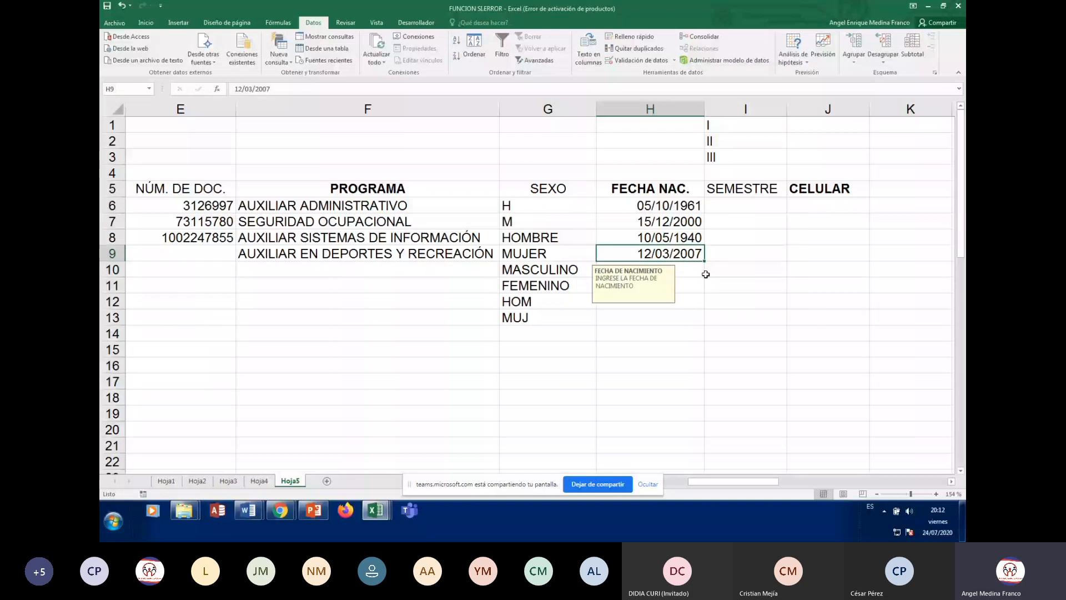
click(692, 272)
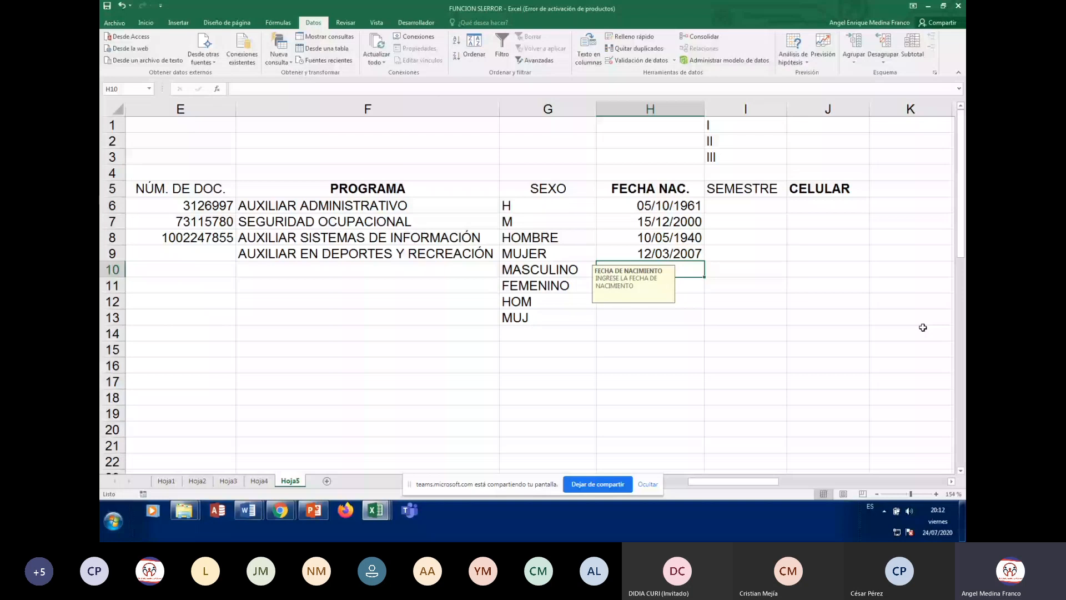
key(Up)
key(Up)
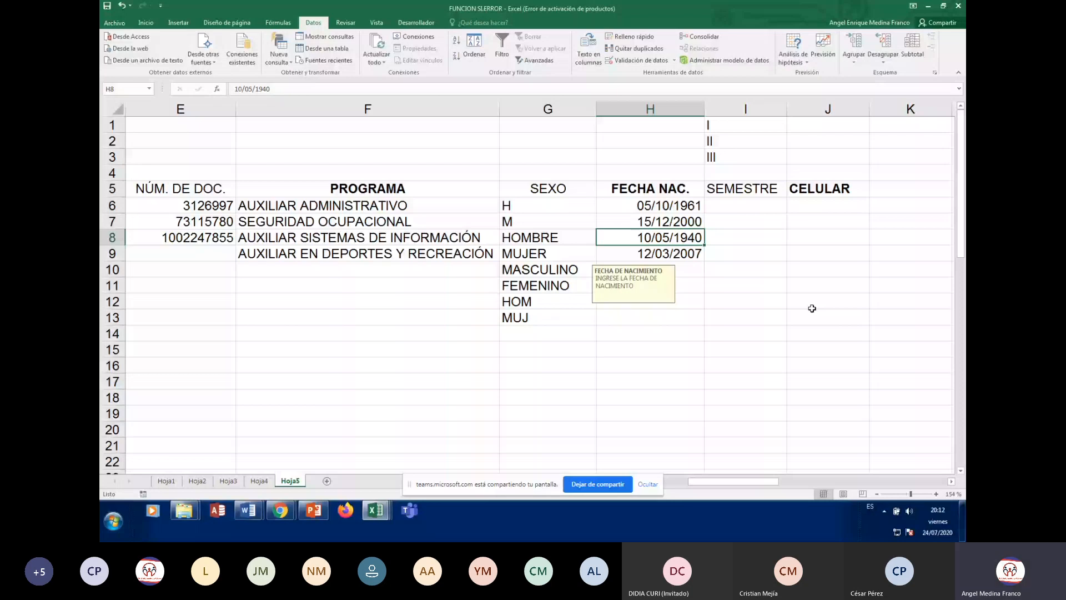
key(Down)
key(Down)
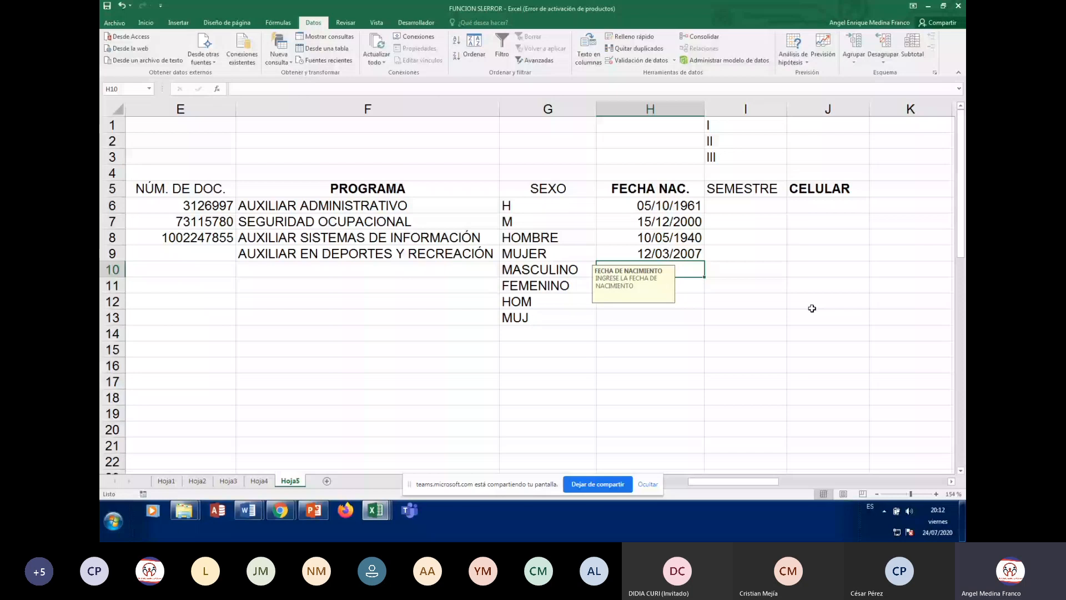
key(Up)
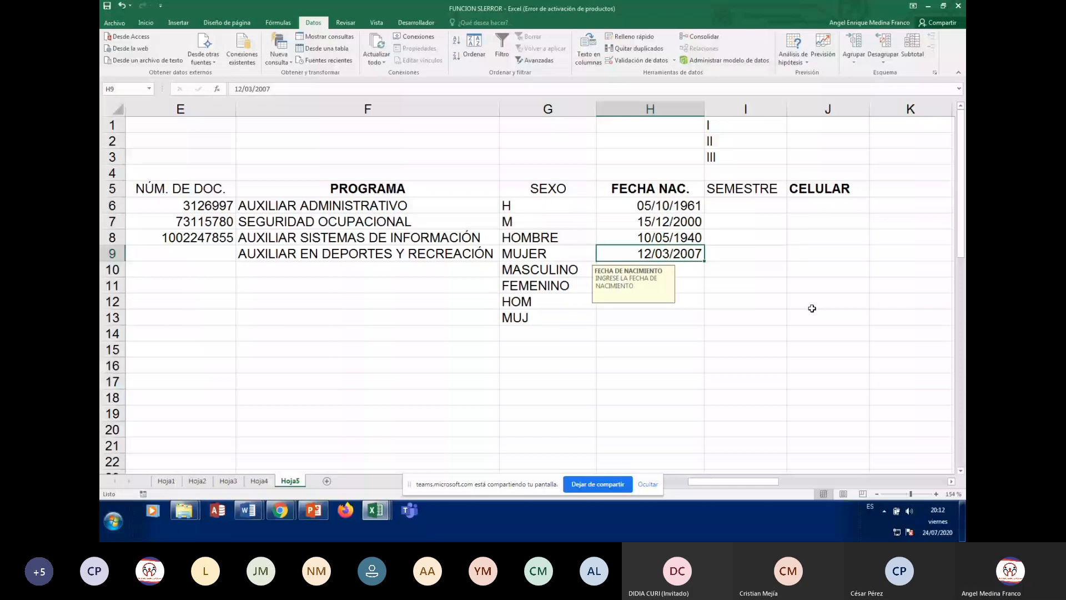
key(Down)
key(Down)
key(Down)
key(Down)
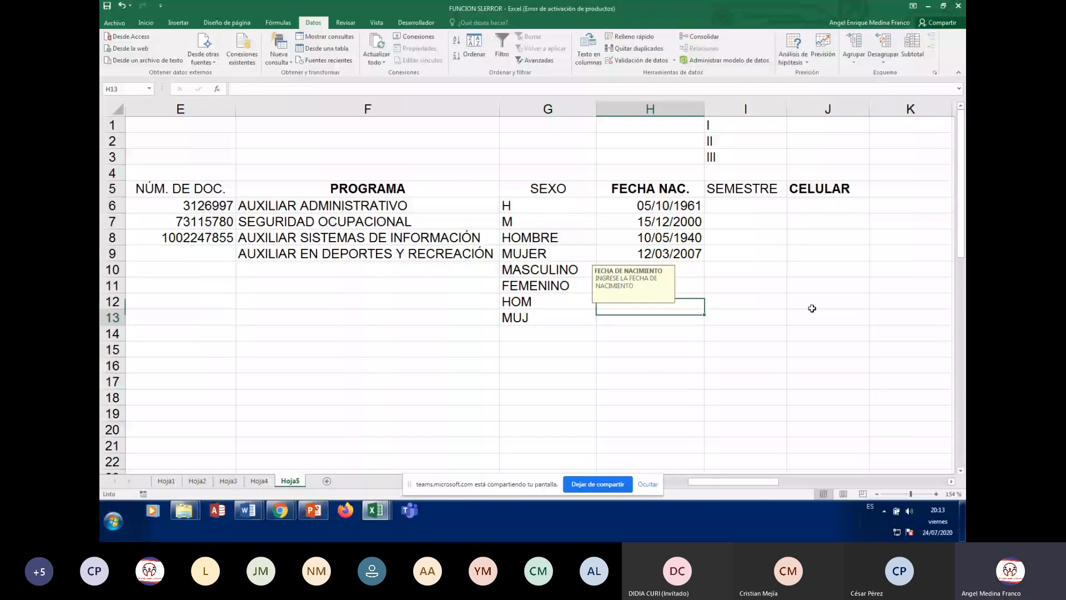
key(Up)
key(Up)
key(Up)
key(Up)
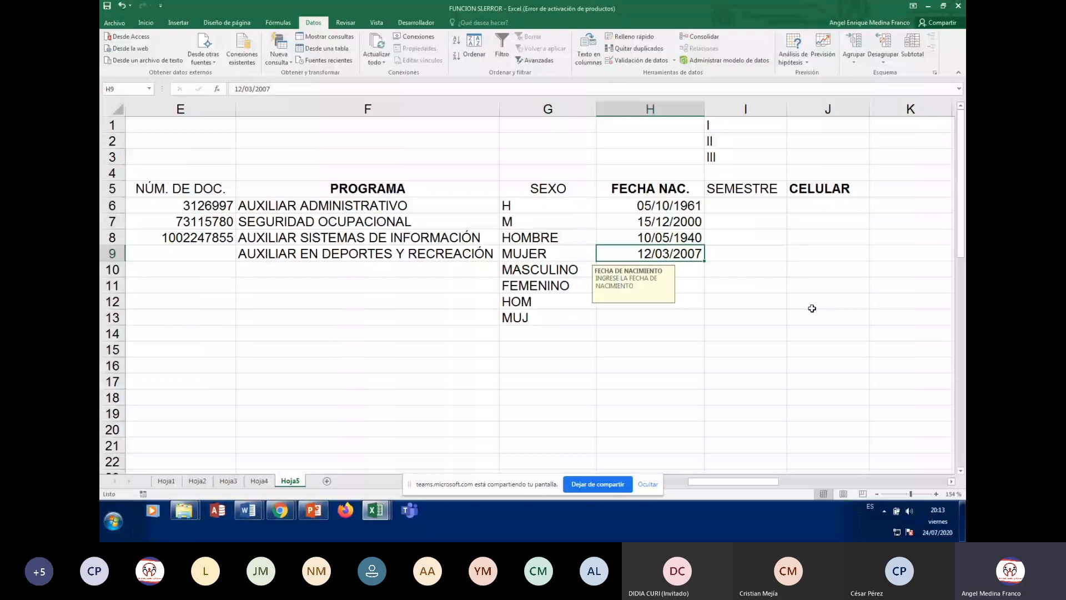
key(Up)
key(Up)
key(Up)
key(Up)
key(Up)
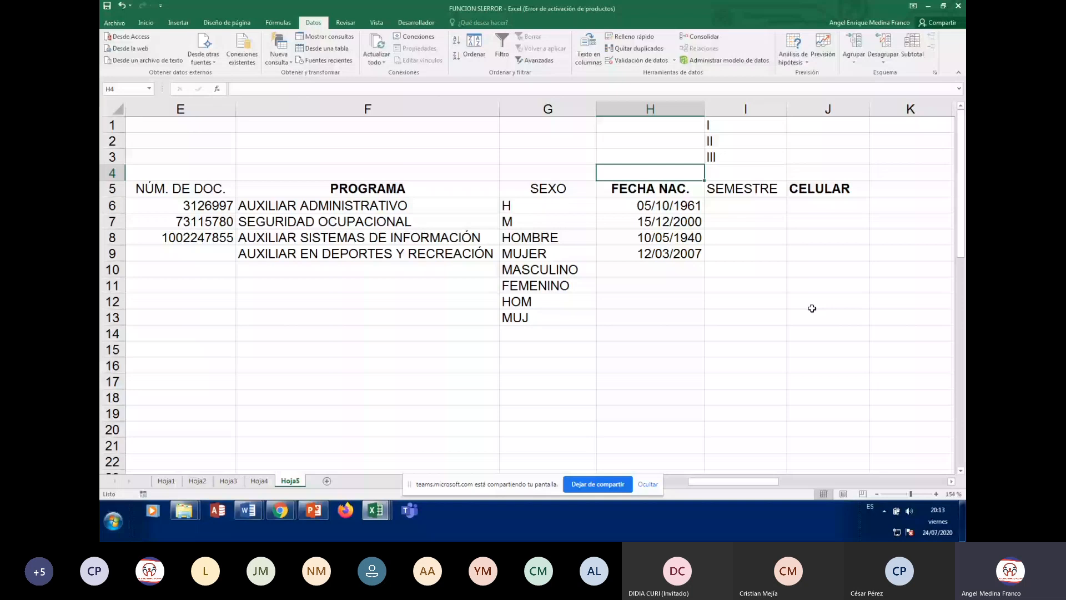
Enter the VALOR DEL SEMESTRE header in K5 and autofit column K to it
key(Down)
key(Right)
key(Right)
key(Right)
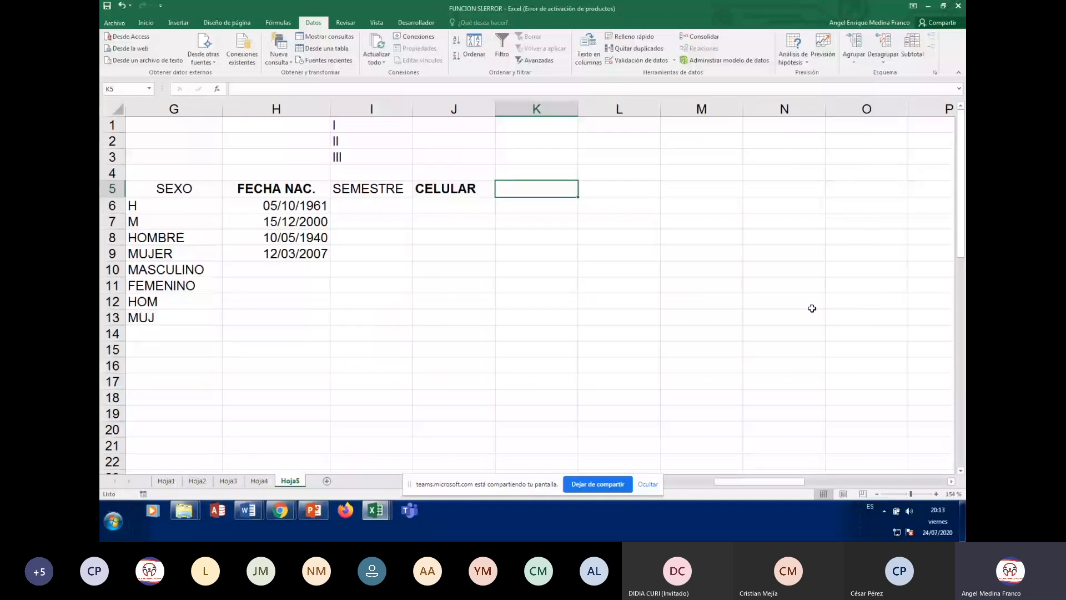
text(VA)
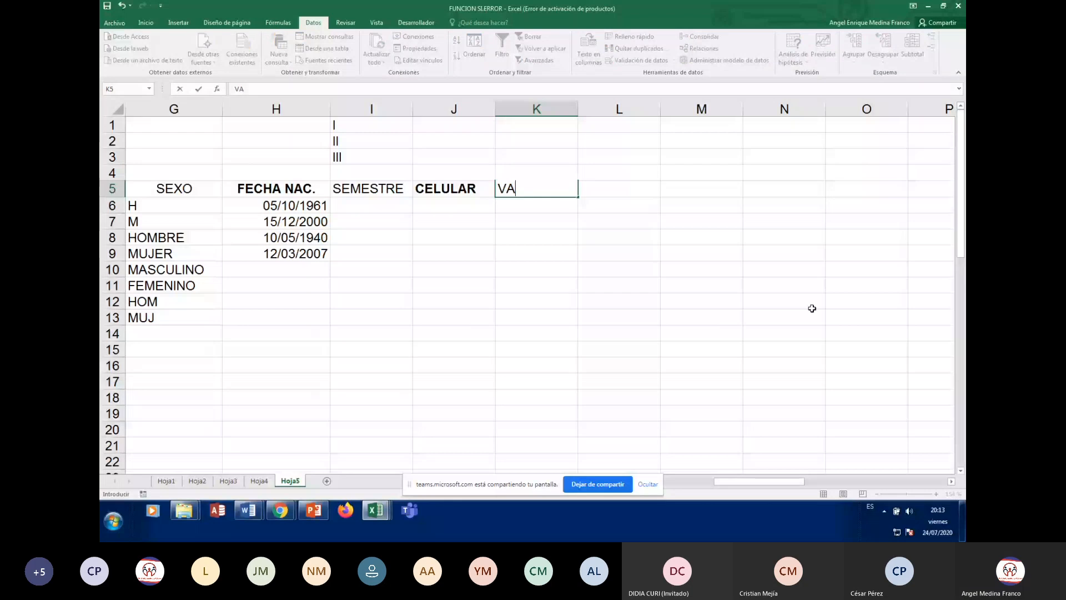
text(LOR DEL SEMES)
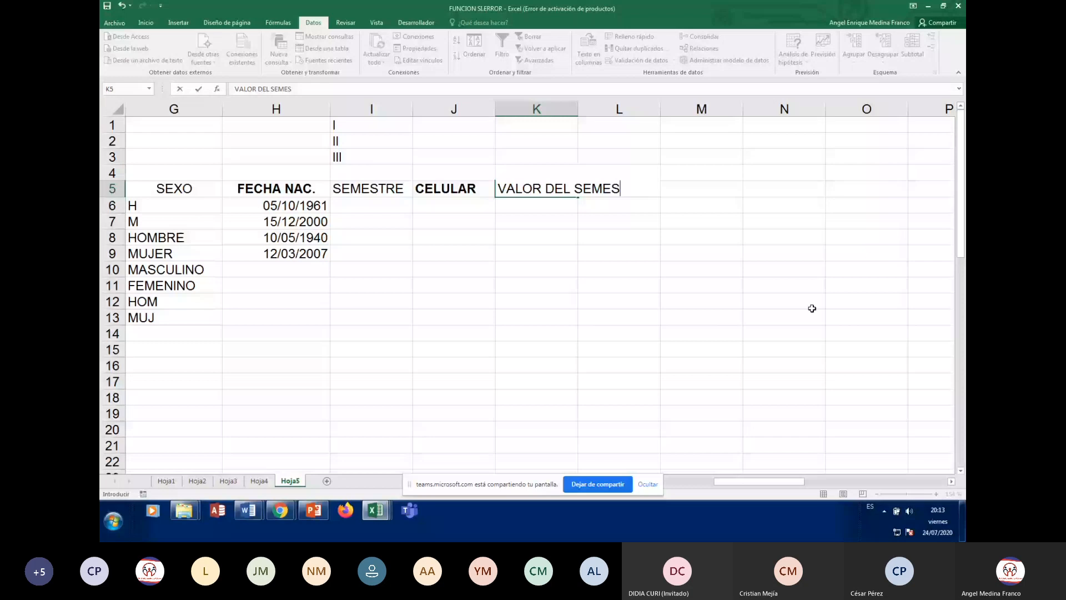
text(TRE)
key(ctrl+Return)
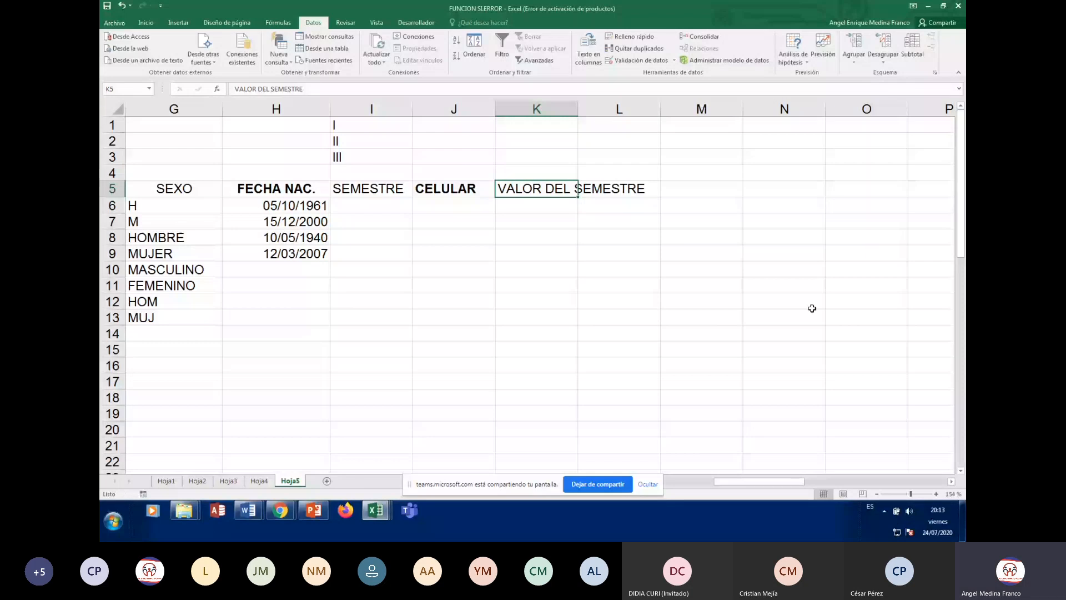
double_click(577, 109)
key(Down)
Make the VALOR DEL SEMESTRE header in K5 bold
click(544, 124)
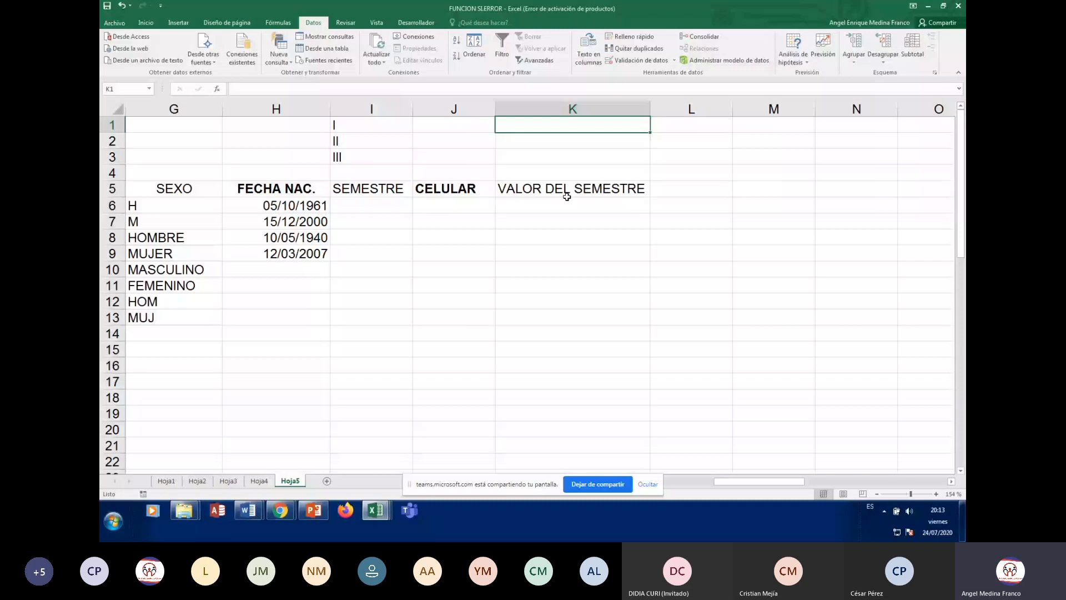
click(567, 192)
click(146, 23)
click(190, 56)
click(714, 122)
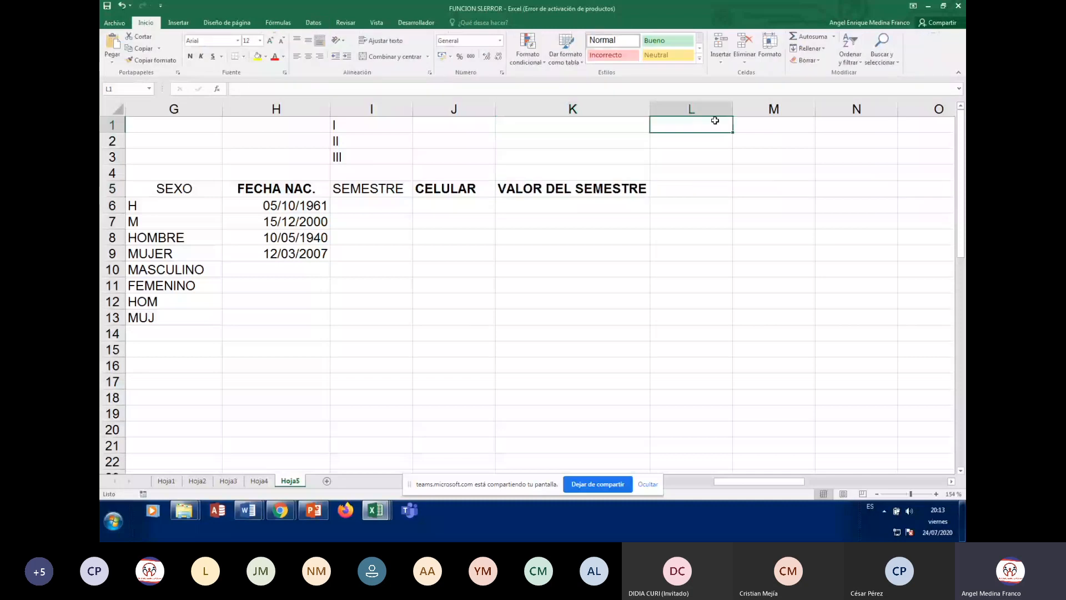
click(713, 173)
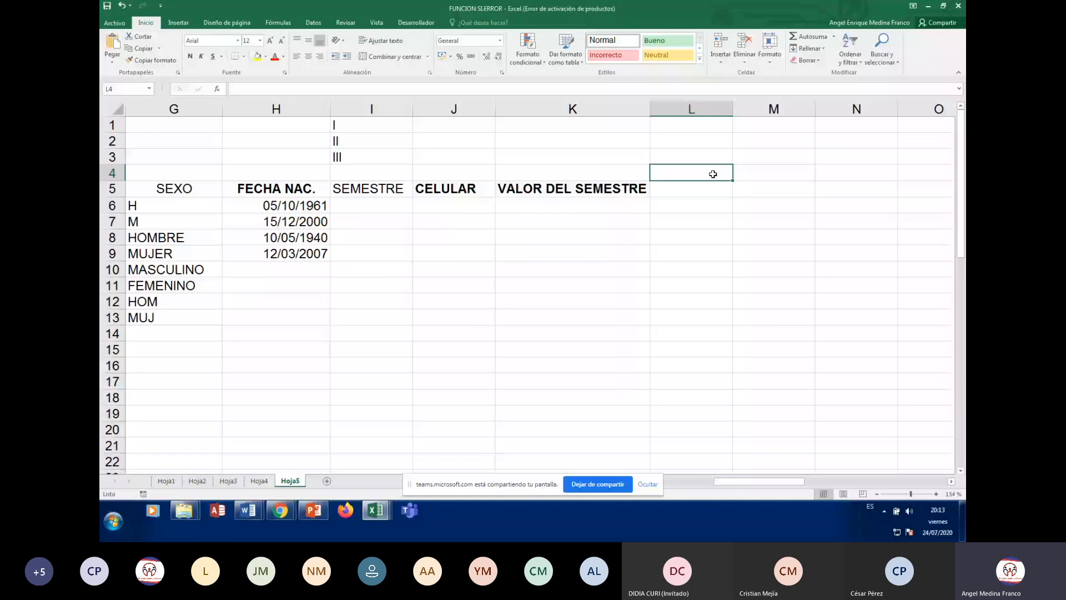
click(560, 202)
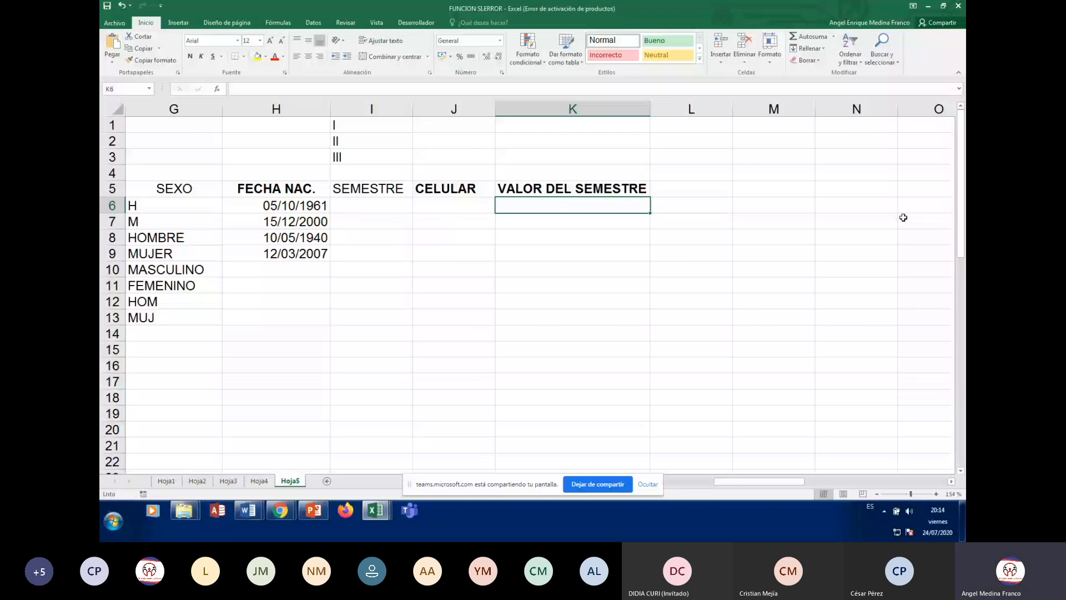
Restrict K6 to whole numbers between 500000 and 800000 with Validación de datos
click(303, 23)
click(639, 60)
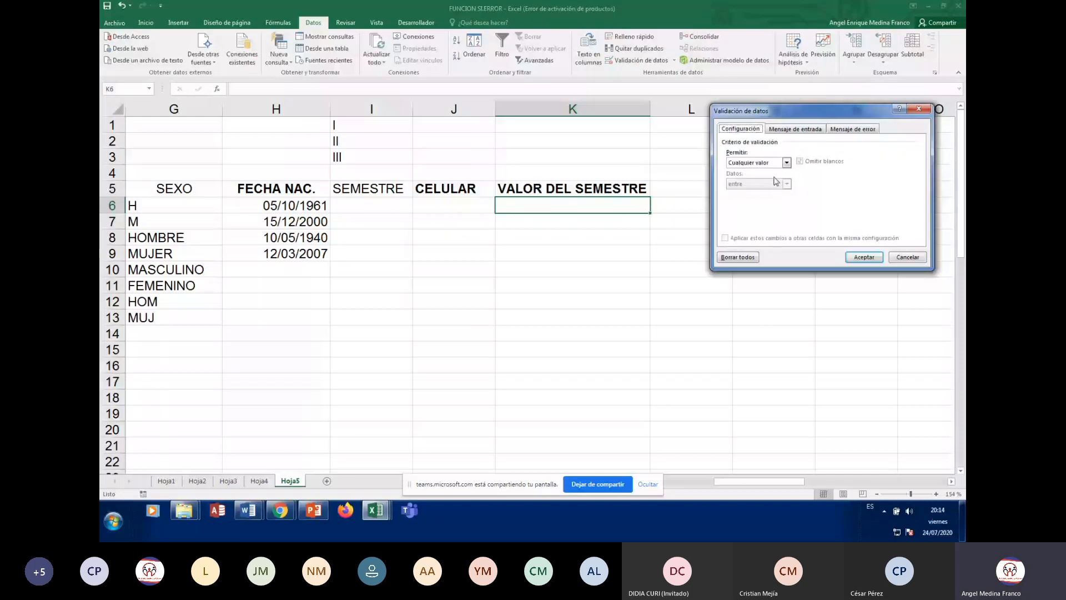
click(786, 163)
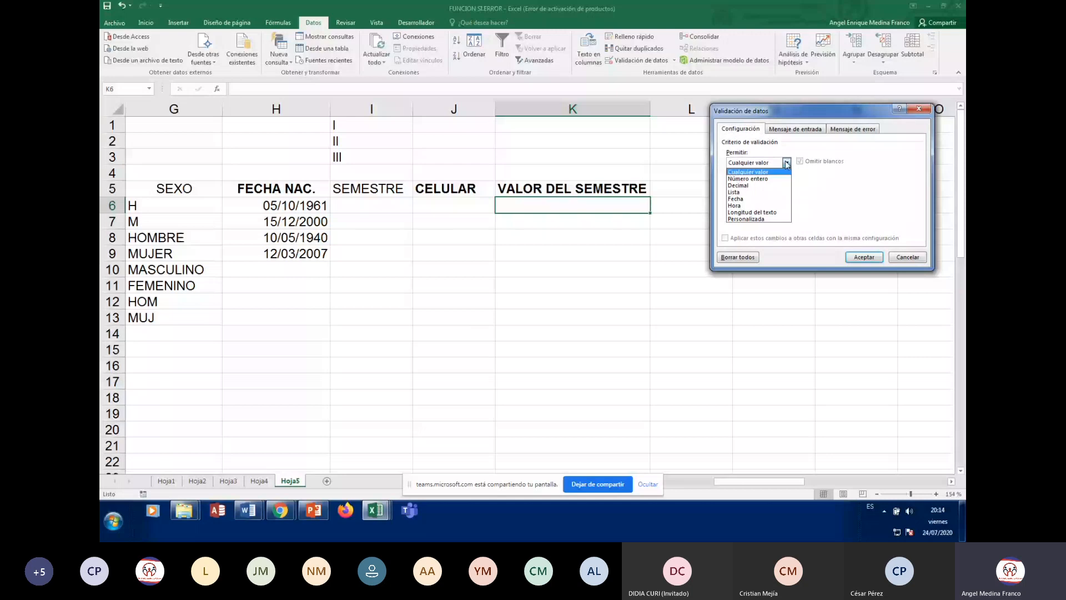
click(762, 183)
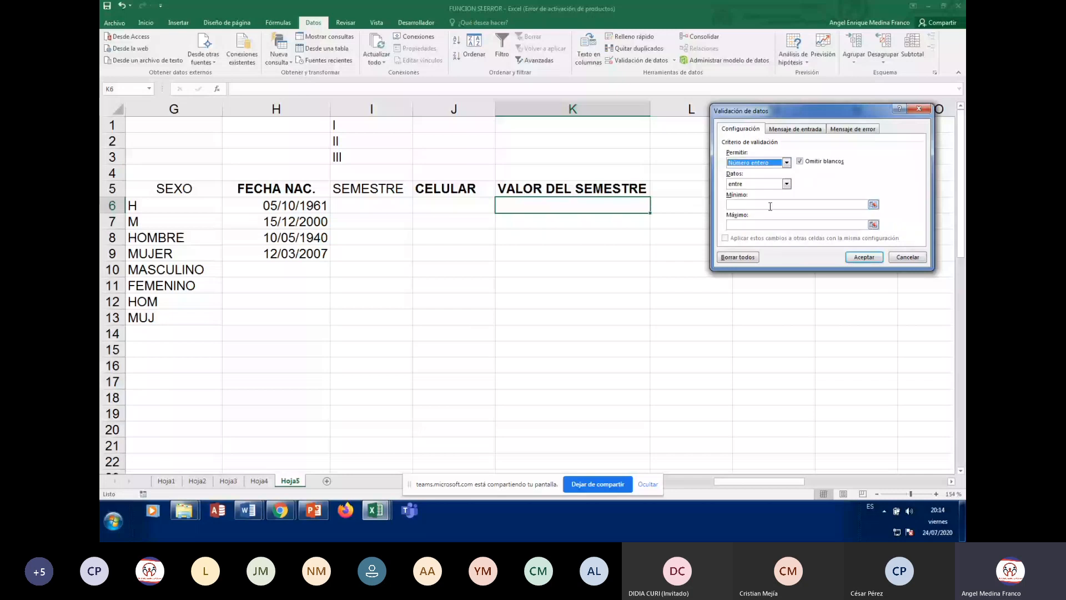
click(769, 203)
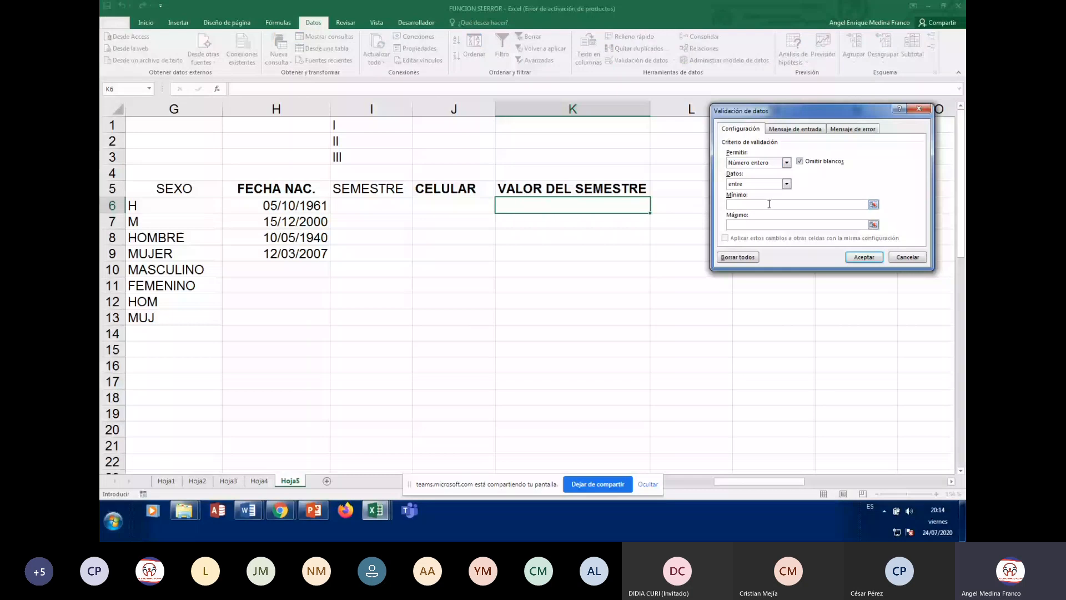
text(500000)
click(758, 222)
text(800000)
key(ctrl+Tab)
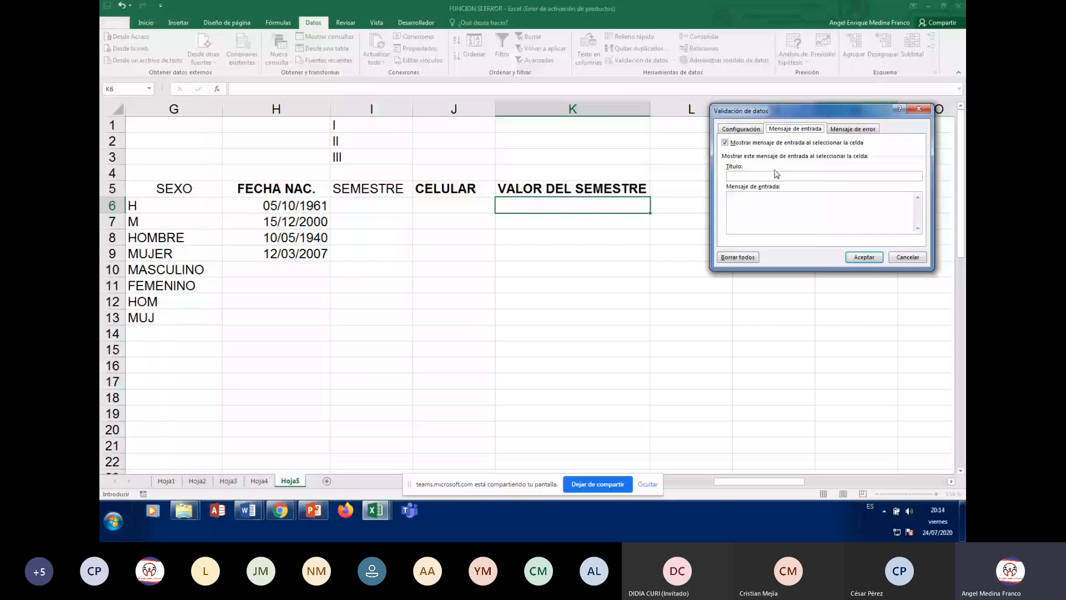
Set K6's input message title to VALOR SEMESTRE with text INGRESE VALOR DEL SEMESTRE
click(777, 177)
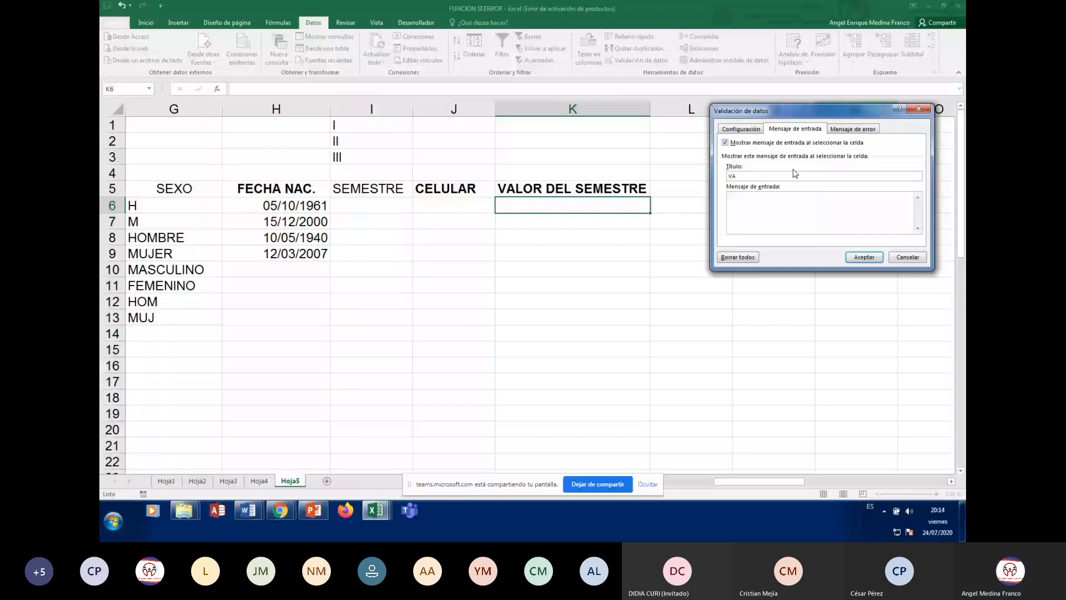
text(VA)
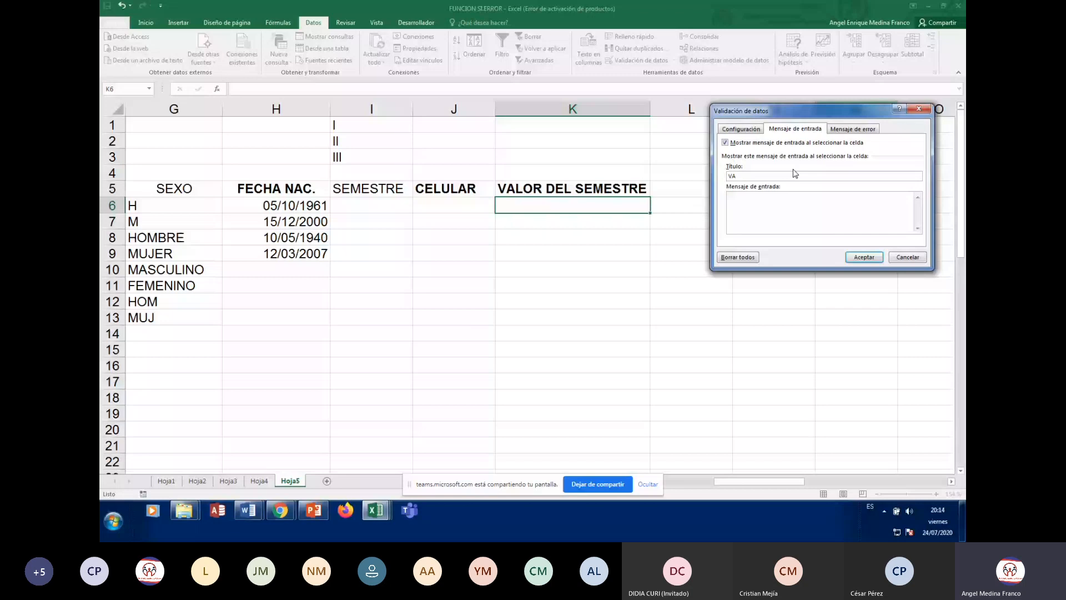
text(LOR SEMESTRE)
click(776, 204)
text(INGRESE VALOR DEL SEMESTRE)
Add an Advertencia error alert 'ERROR VALOR DEL SEMESTRE' reading POR FAVOR VERIFIQUE, and apply it
click(859, 130)
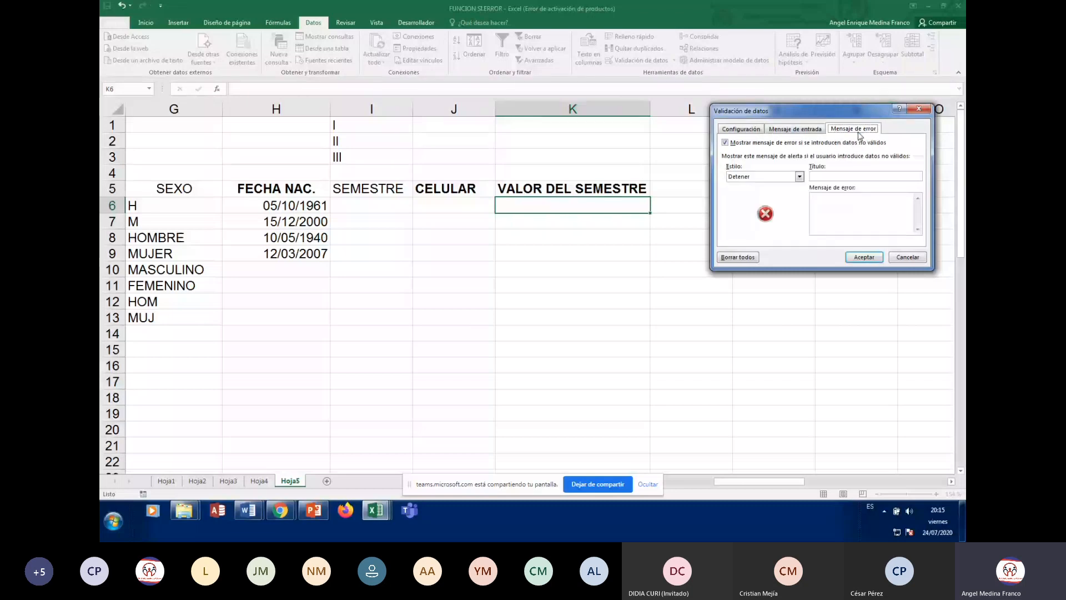
click(799, 177)
click(762, 190)
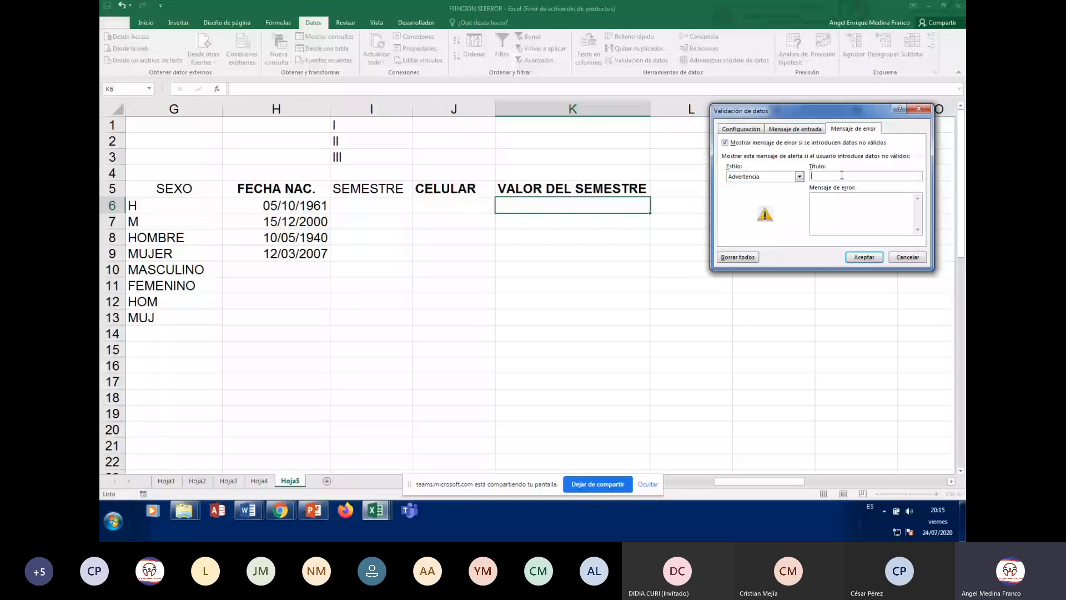
text(ERROR VALOR DEL SEME)
text(STRE)
click(848, 198)
text(POR FAVOR VERIFIQUE)
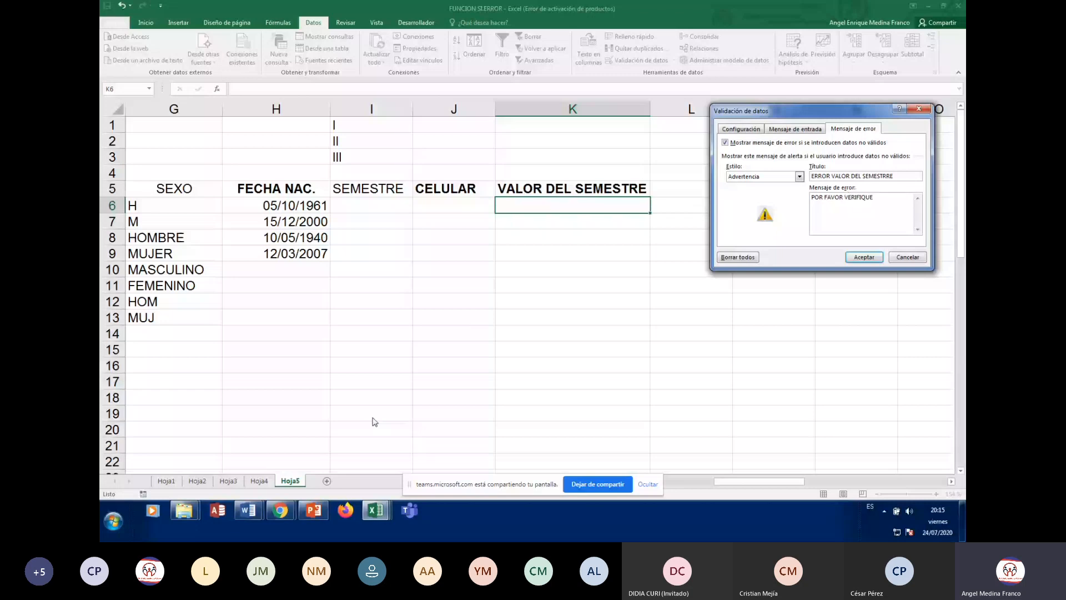
key(Return)
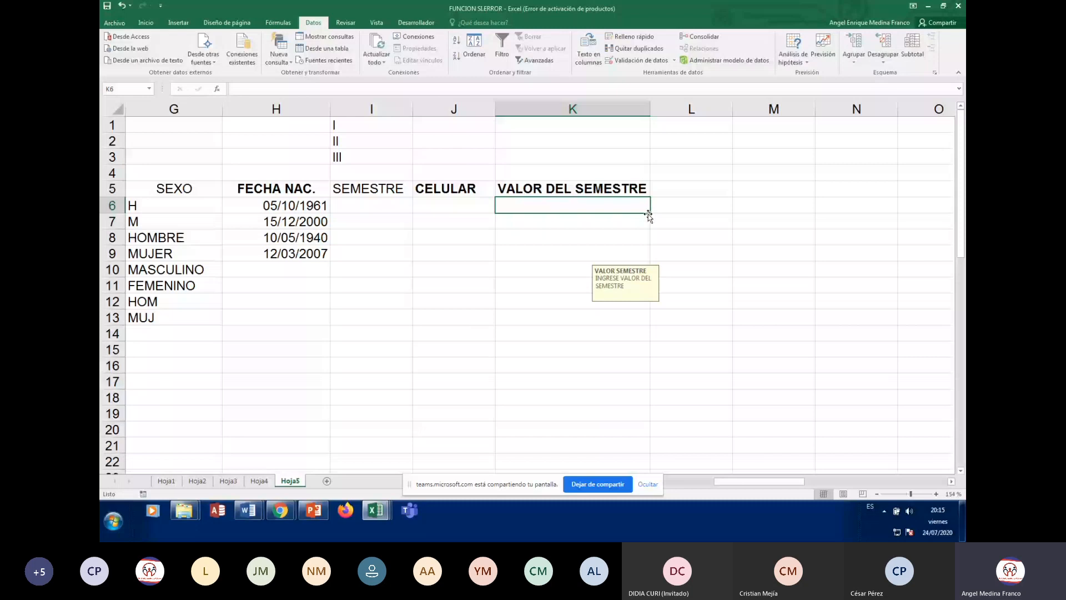
Copy the K6 validation down column K to about row 15
drag(650, 213, 637, 329)
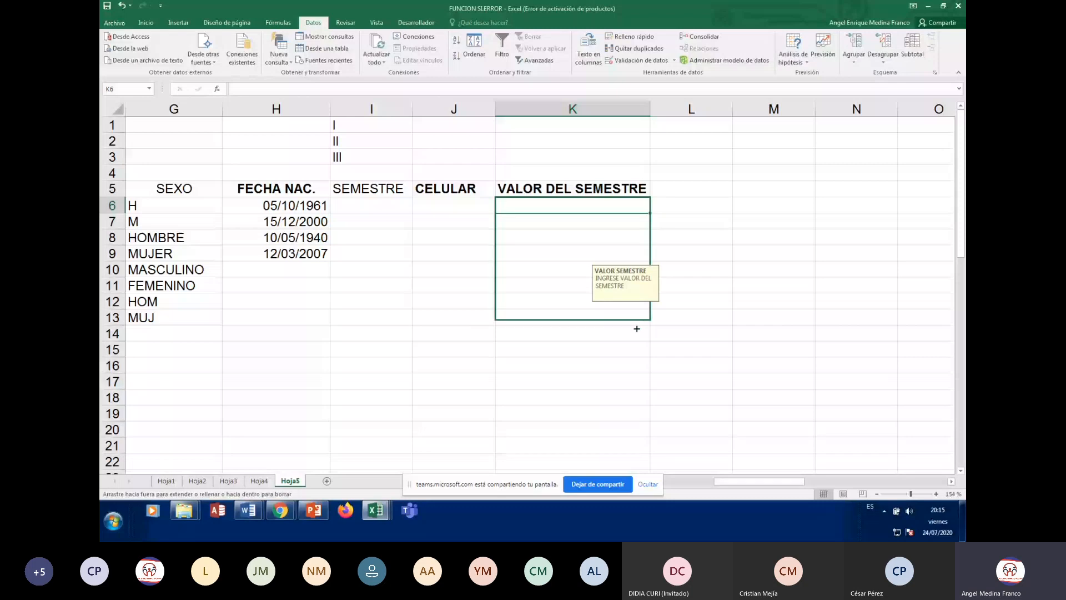
drag(637, 329, 628, 382)
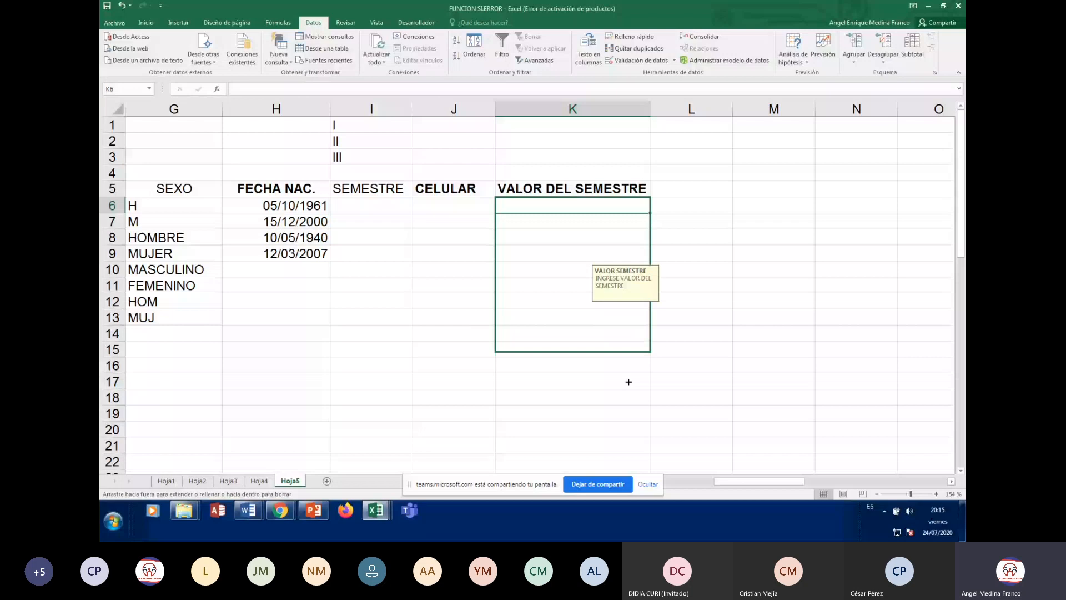
drag(629, 382, 628, 414)
click(600, 205)
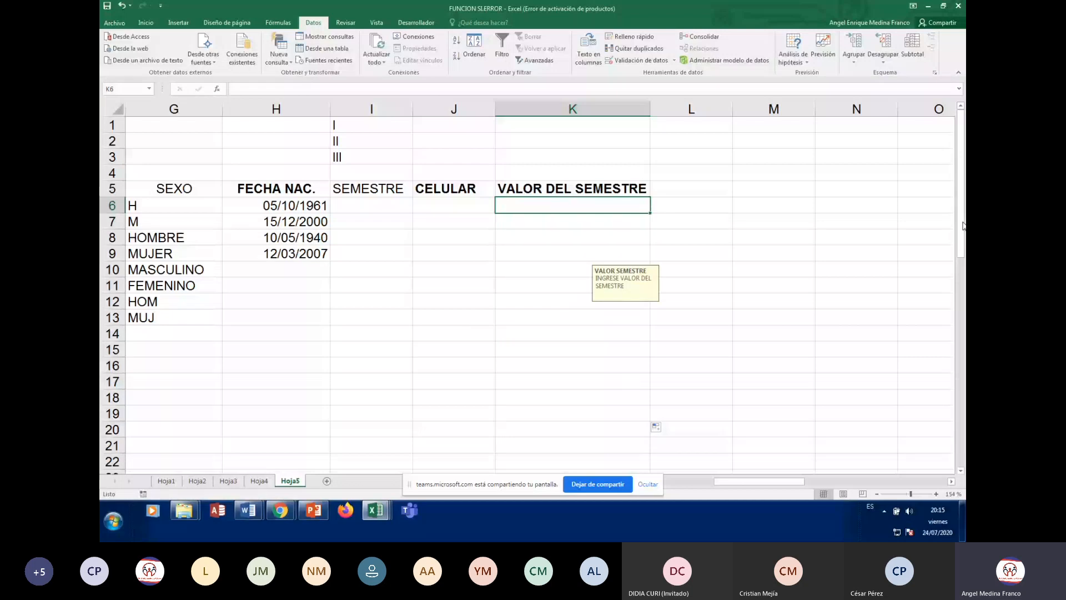
Enter 500000 in K6 and 650000 in K7, and reject 850000 in K8
text(500000)
key(Return)
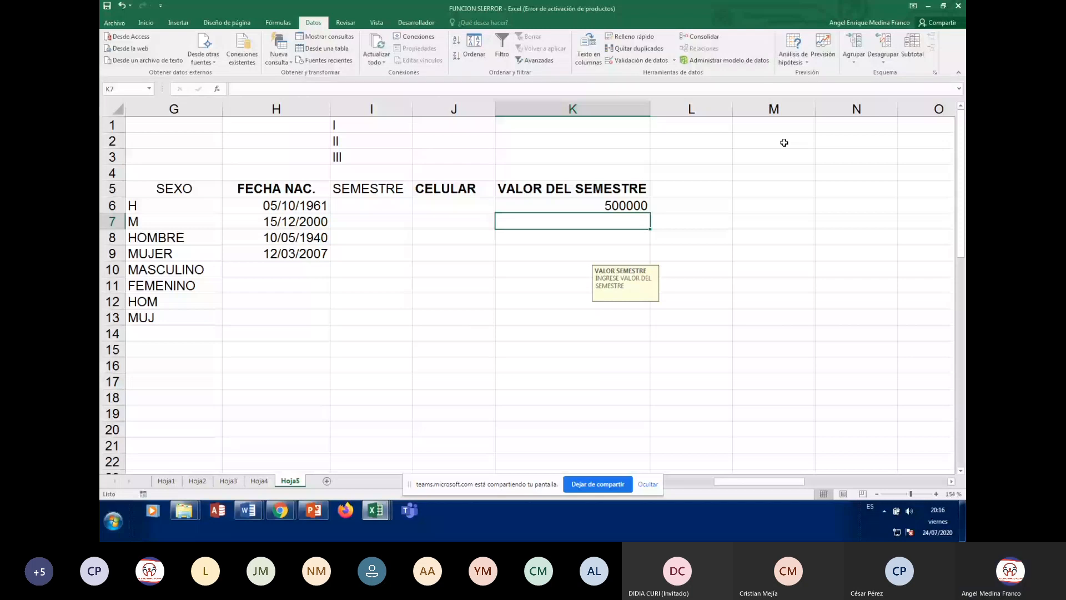
key(BackSpace)
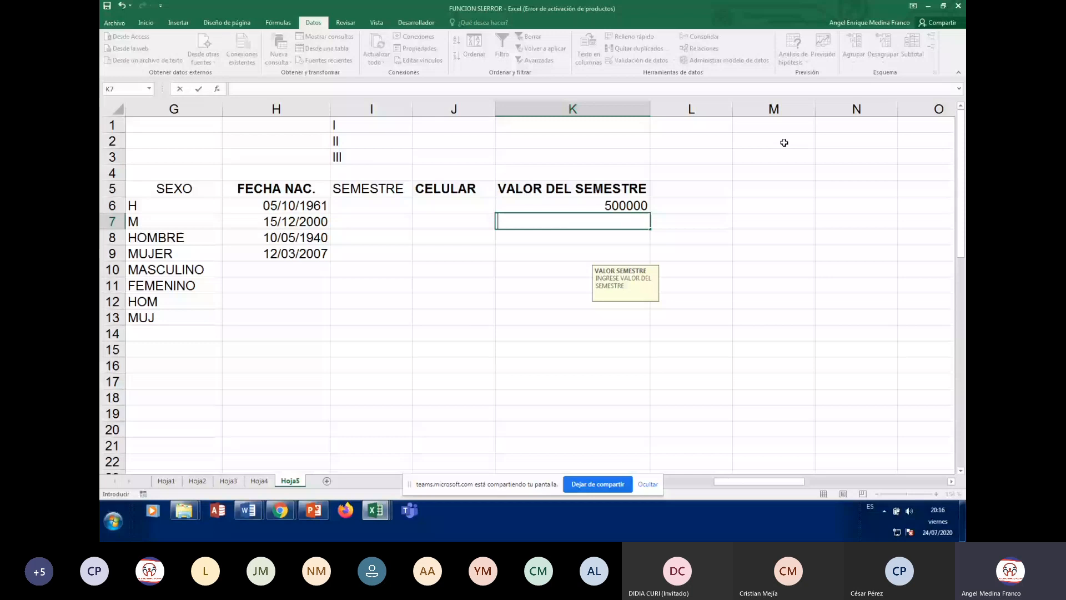
key(Escape)
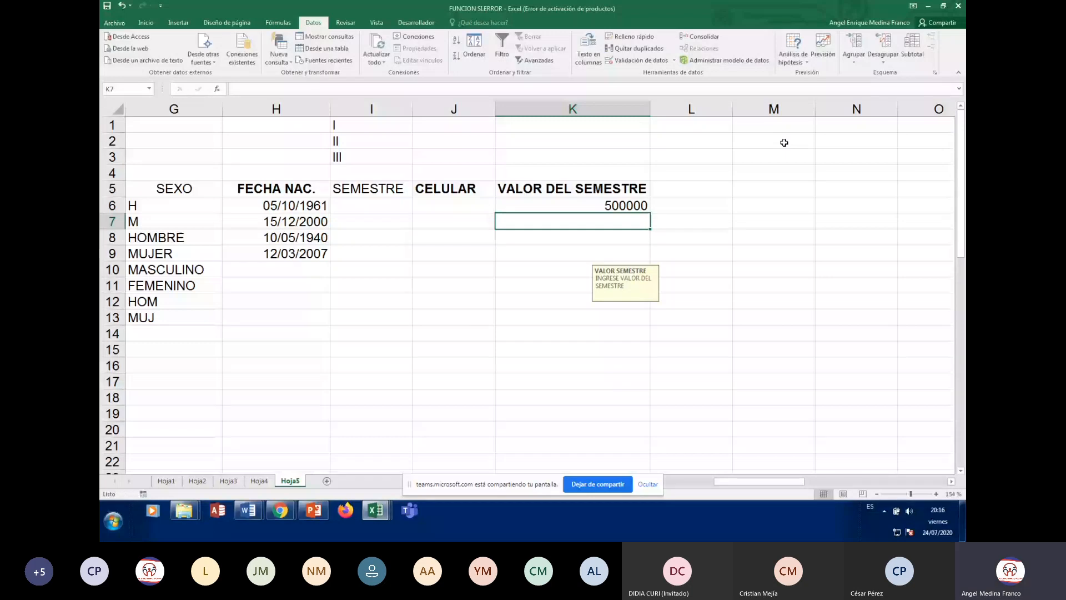
text(65000)
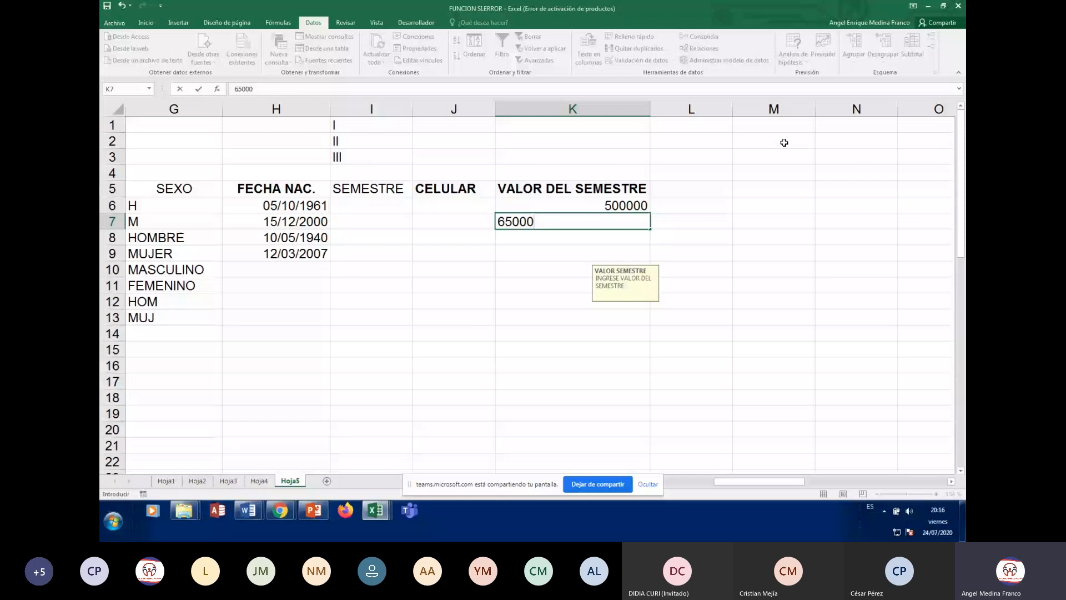
text(0)
key(Return)
text(850000)
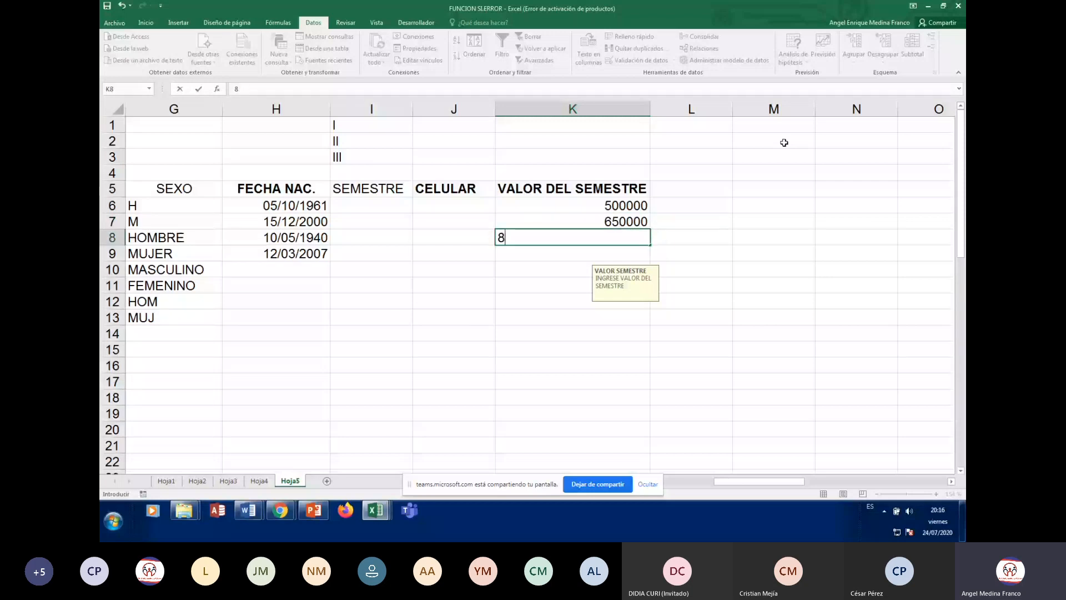
key(Return)
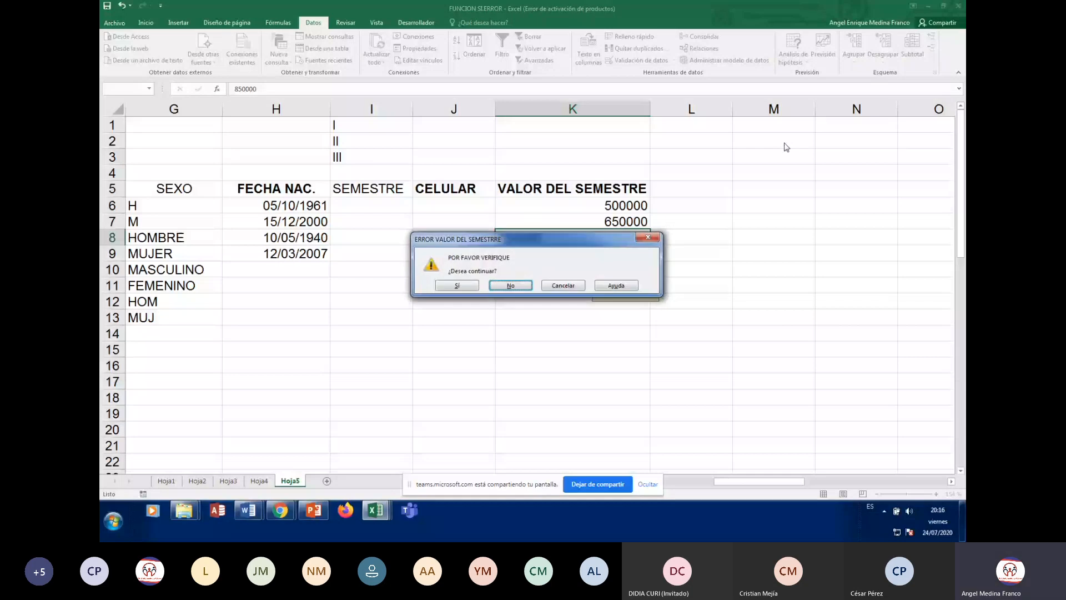
key(Escape)
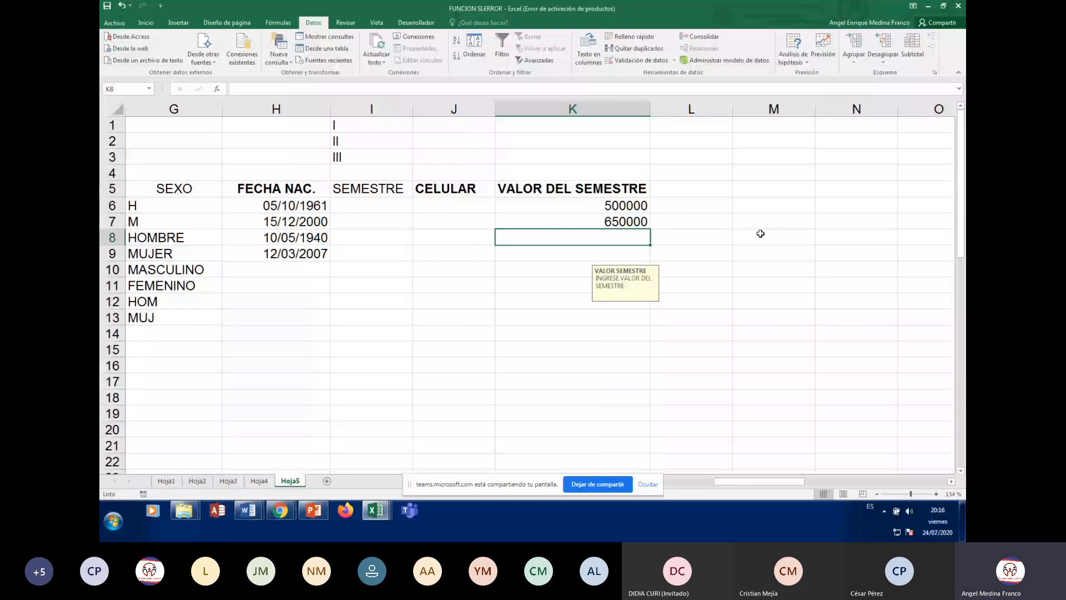
Enter 350000 in K8 and keep it despite the ERROR VALOR DEL SEMESTRE warning
text(350000)
key(Return)
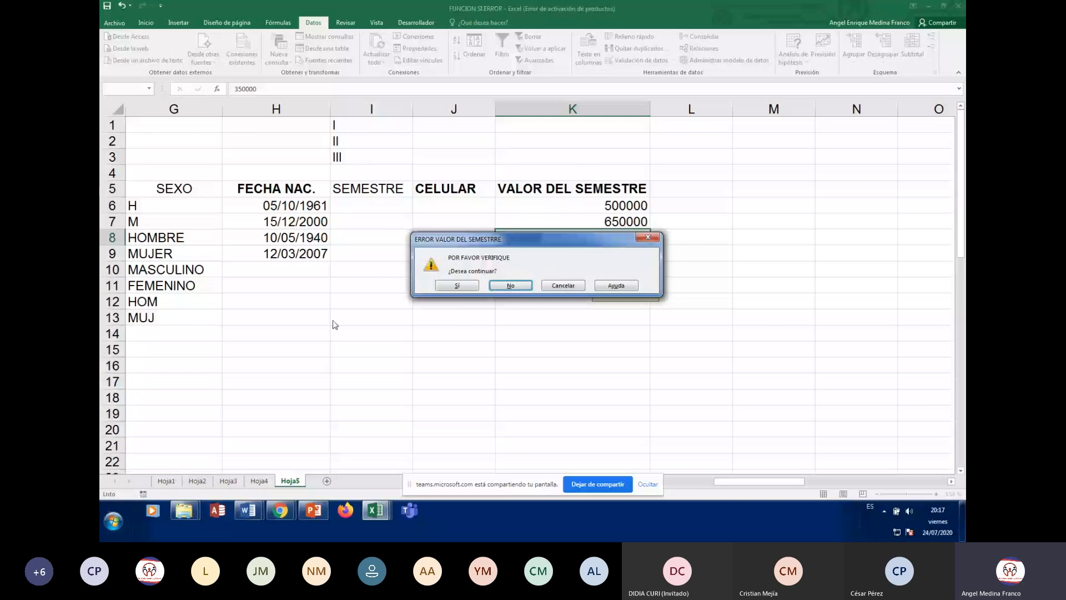
click(457, 286)
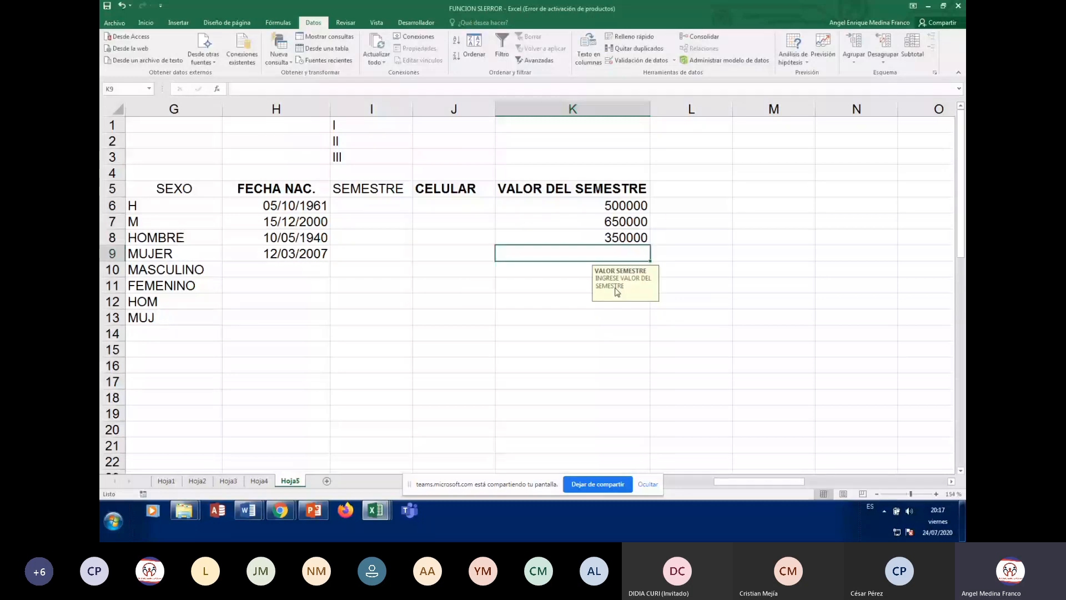
key(Up)
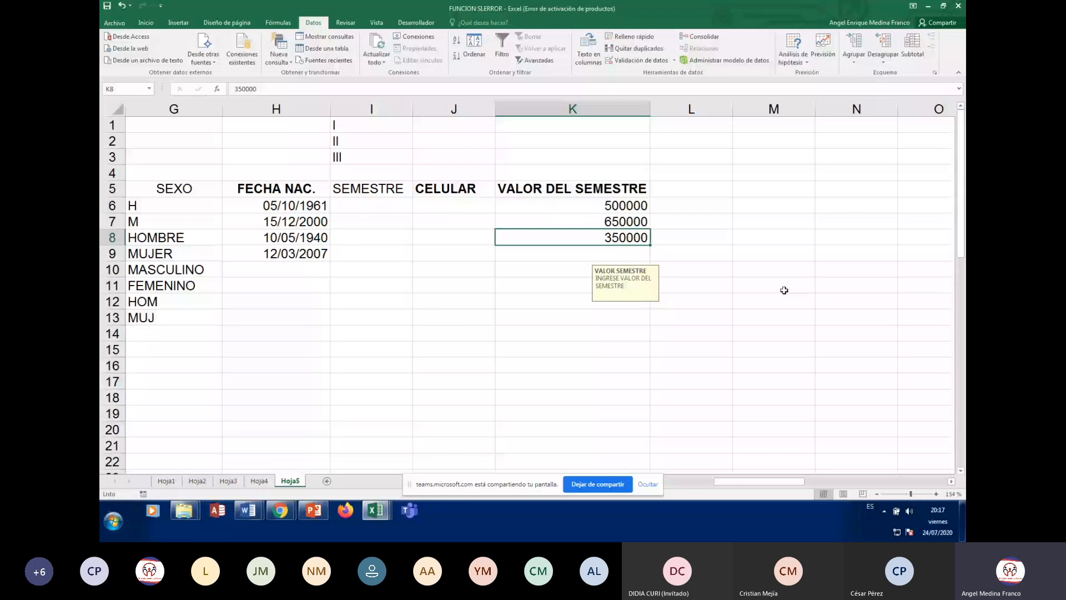
Go back to column A and switch to the FUNCION SI.ERROR workbook window
key(Home)
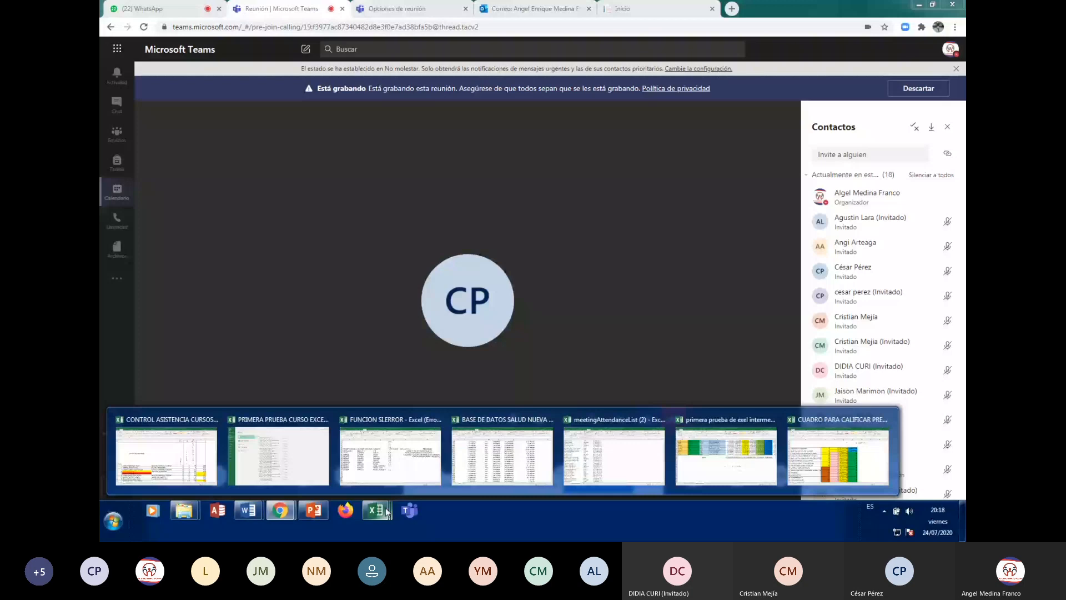
click(390, 450)
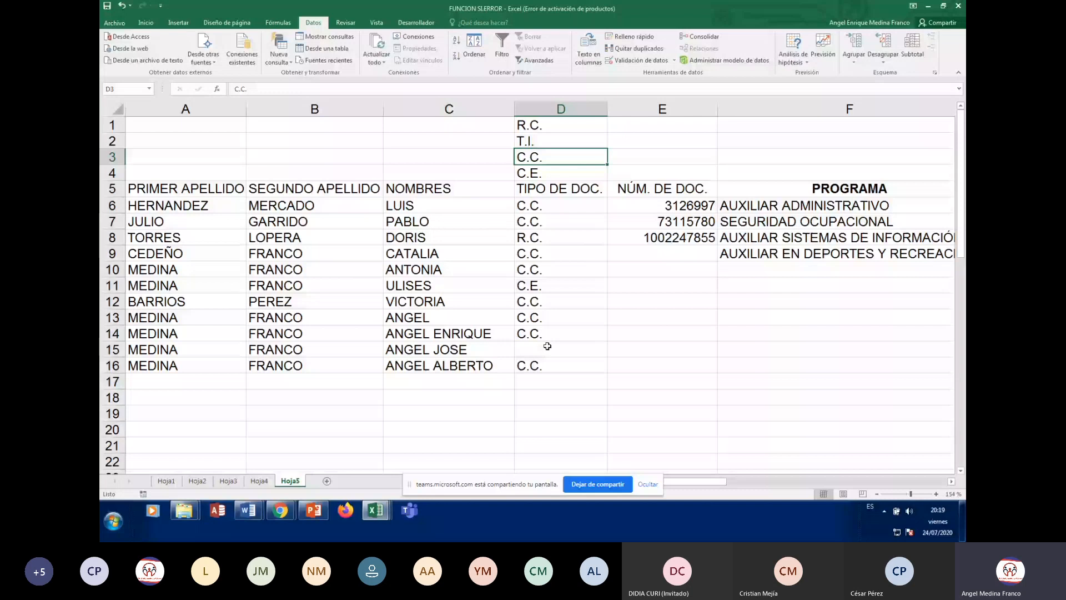
click(534, 125)
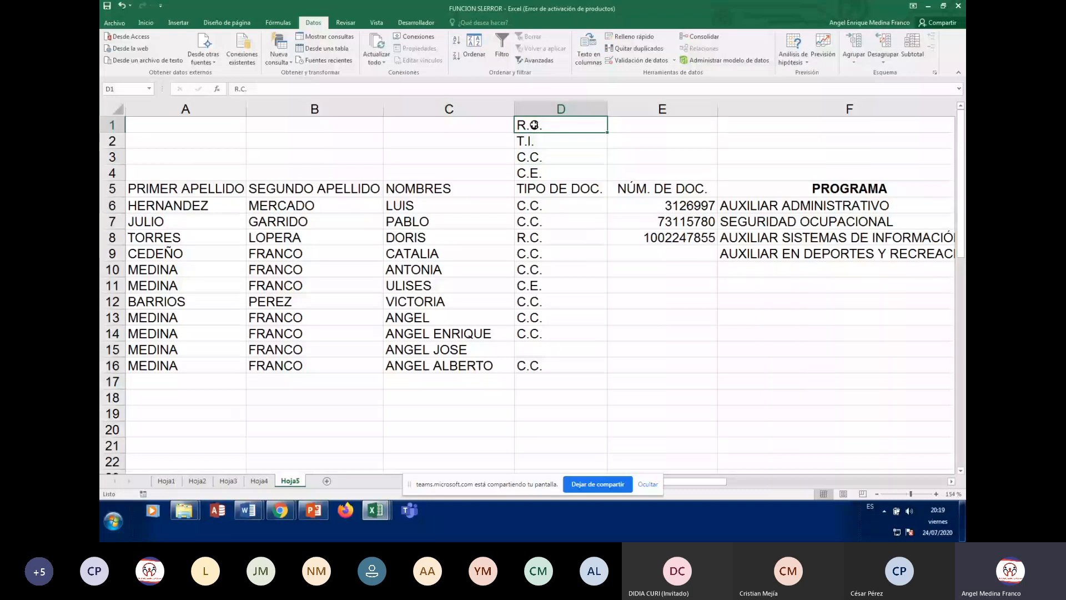
click(530, 205)
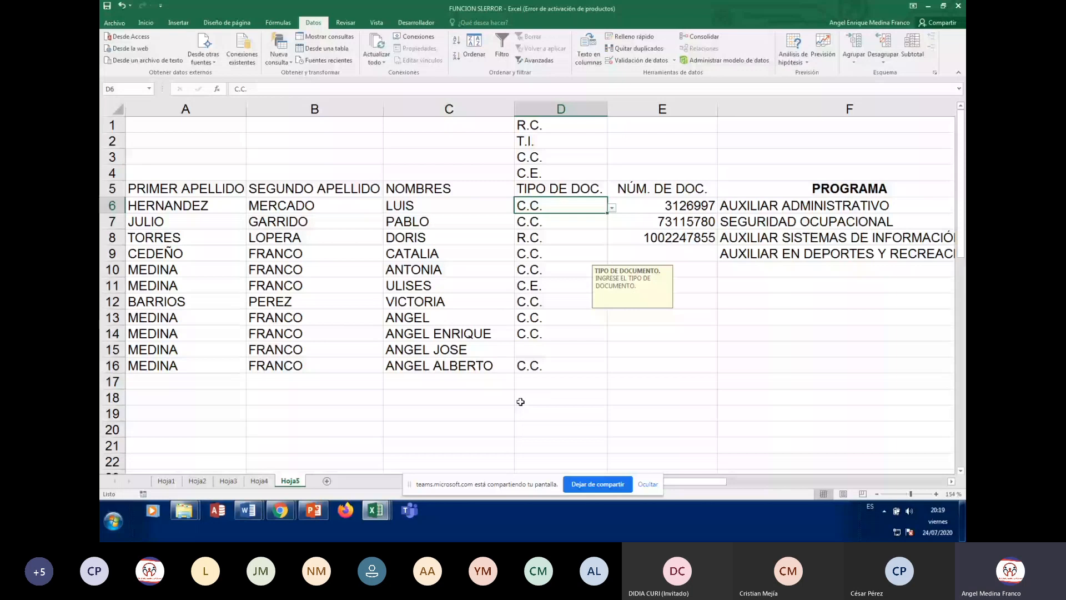
click(562, 131)
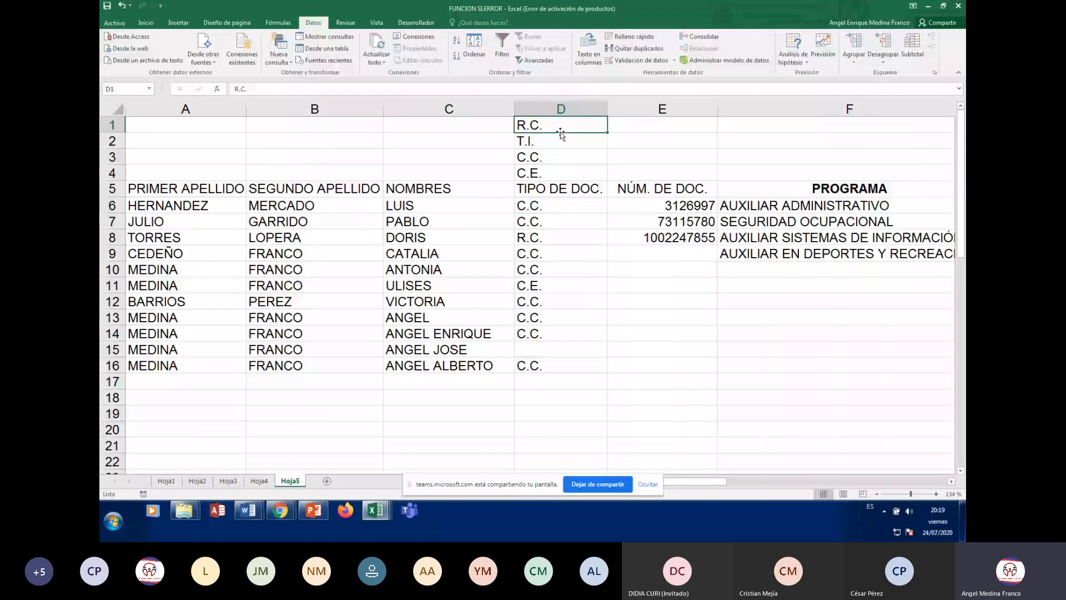
click(552, 204)
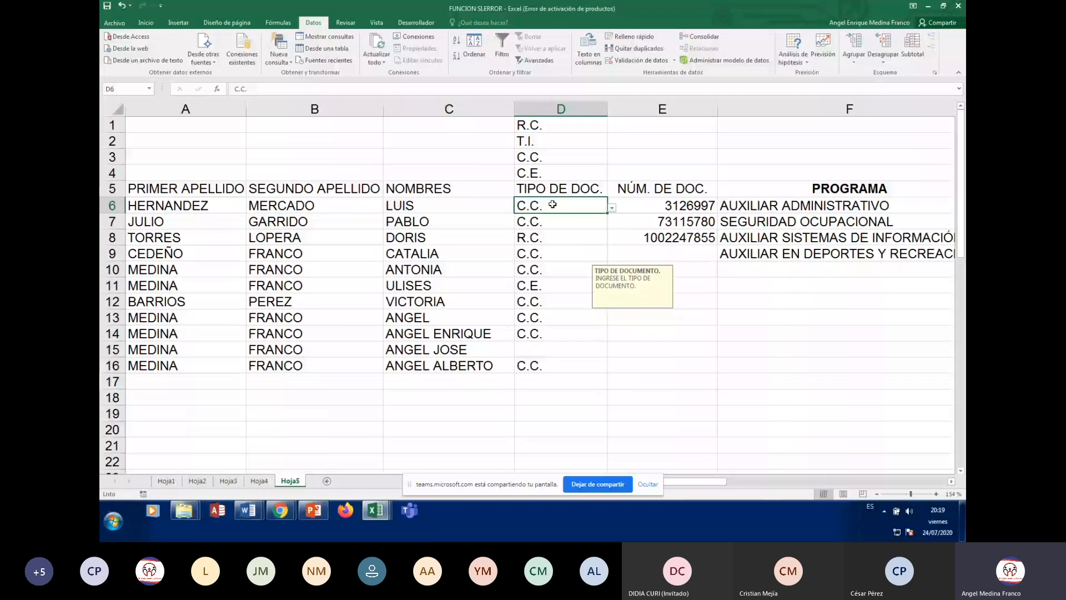
key(Right)
key(Right)
key(Right)
key(Right)
key(Right)
key(Right)
key(Right)
key(Right)
key(Right)
key(Right)
key(Right)
key(Right)
key(Right)
key(Right)
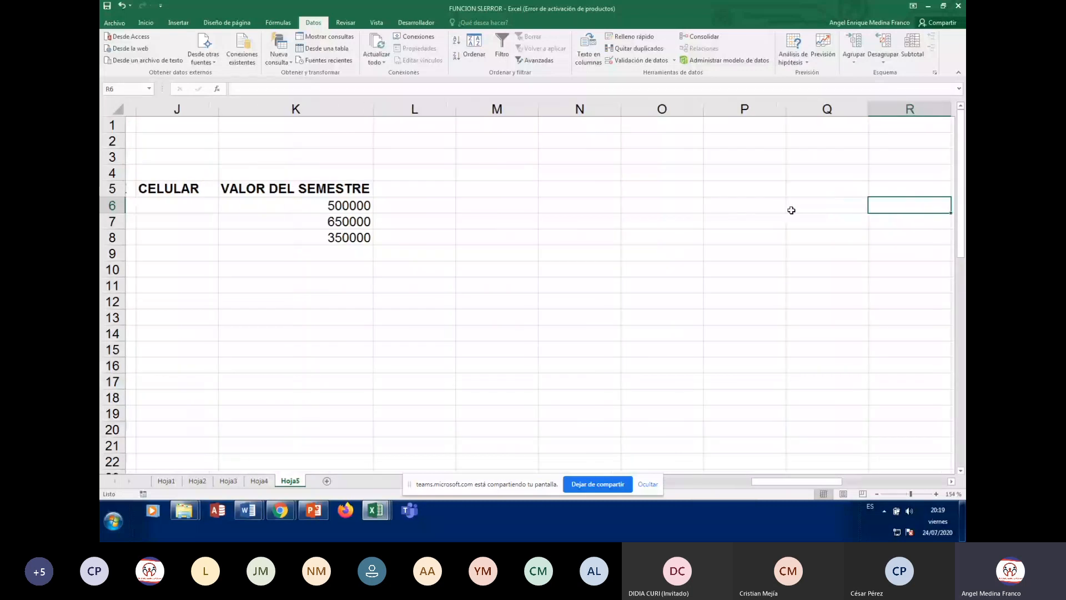
key(Right)
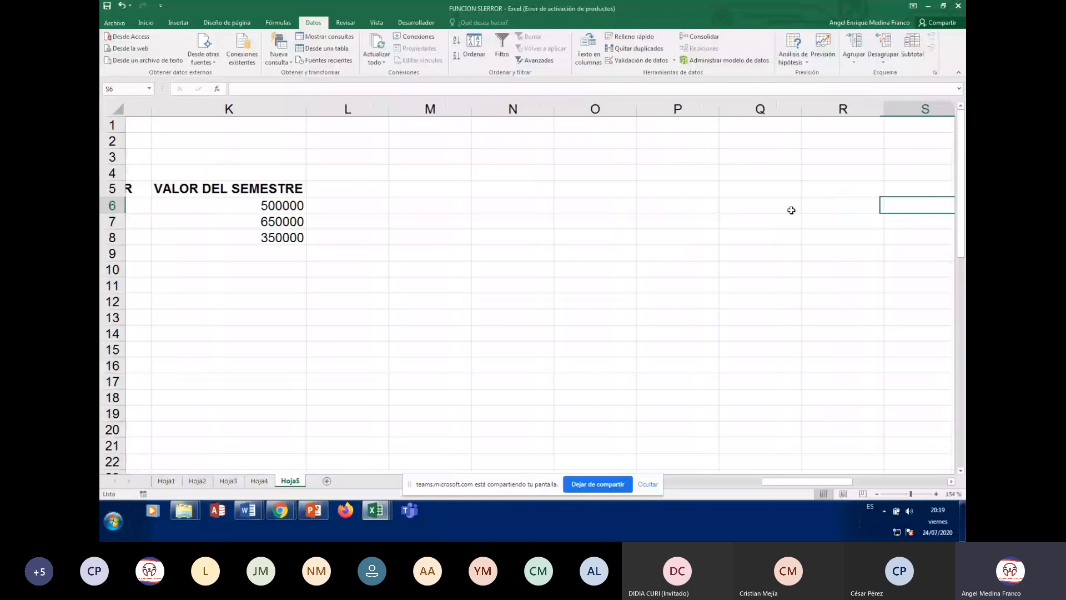
key(Left)
key(Left)
key(Left)
key(Left)
key(Left)
key(Left)
key(Left)
key(Left)
key(Left)
key(Left)
key(Left)
key(Left)
key(Left)
key(Left)
key(Left)
key(Left)
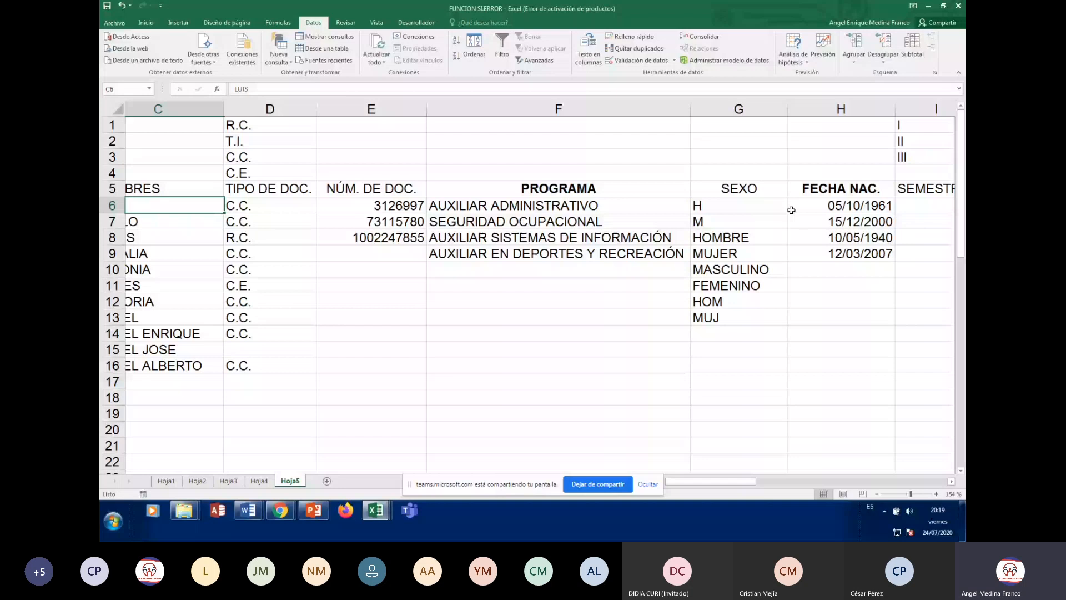
key(Left)
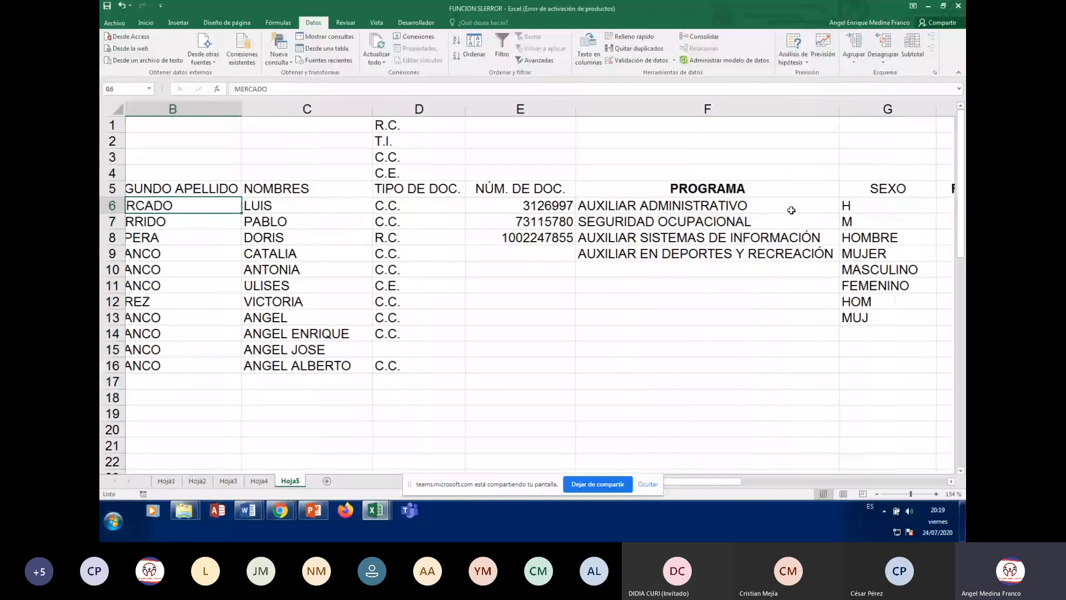
click(791, 210)
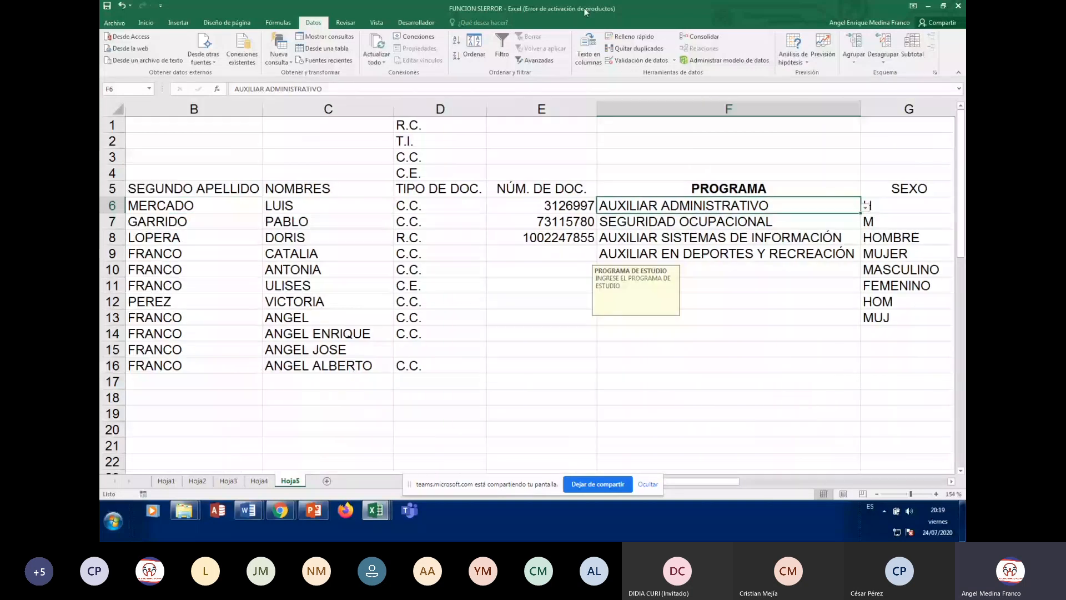
click(640, 60)
click(740, 128)
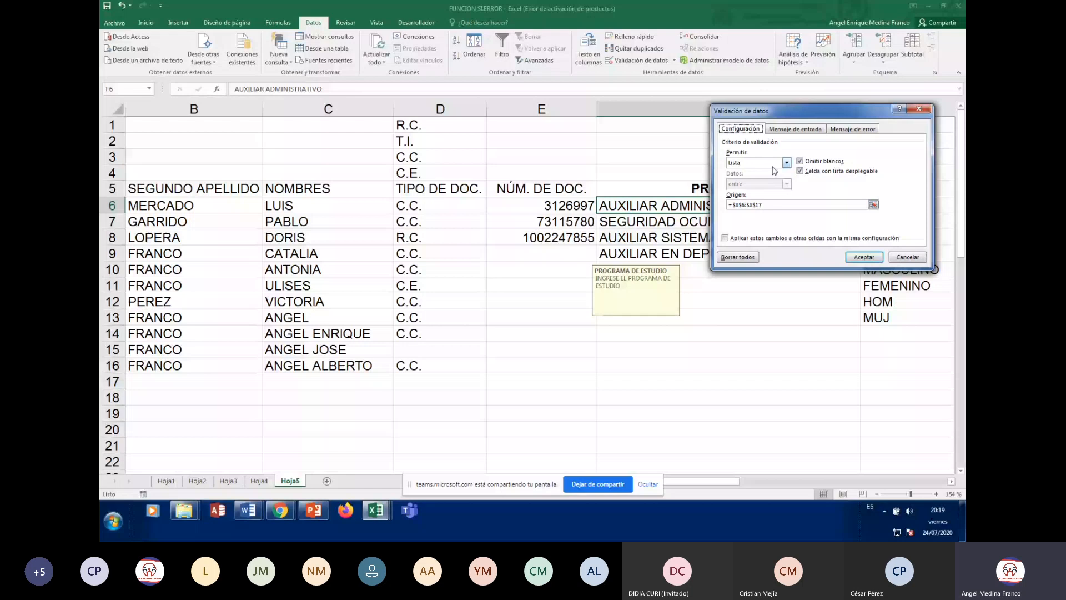
click(773, 205)
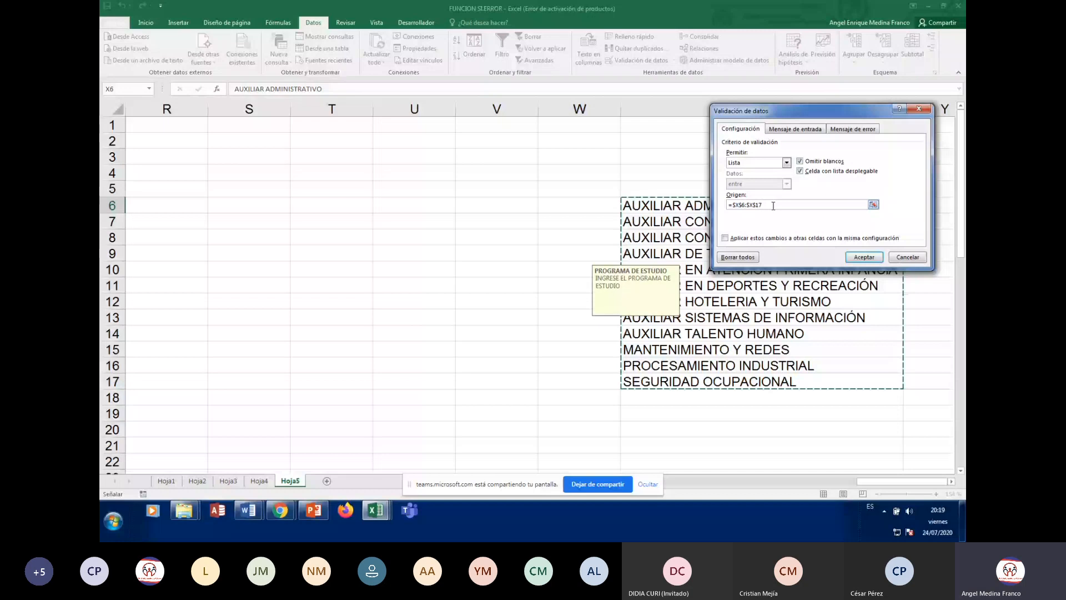
key(Return)
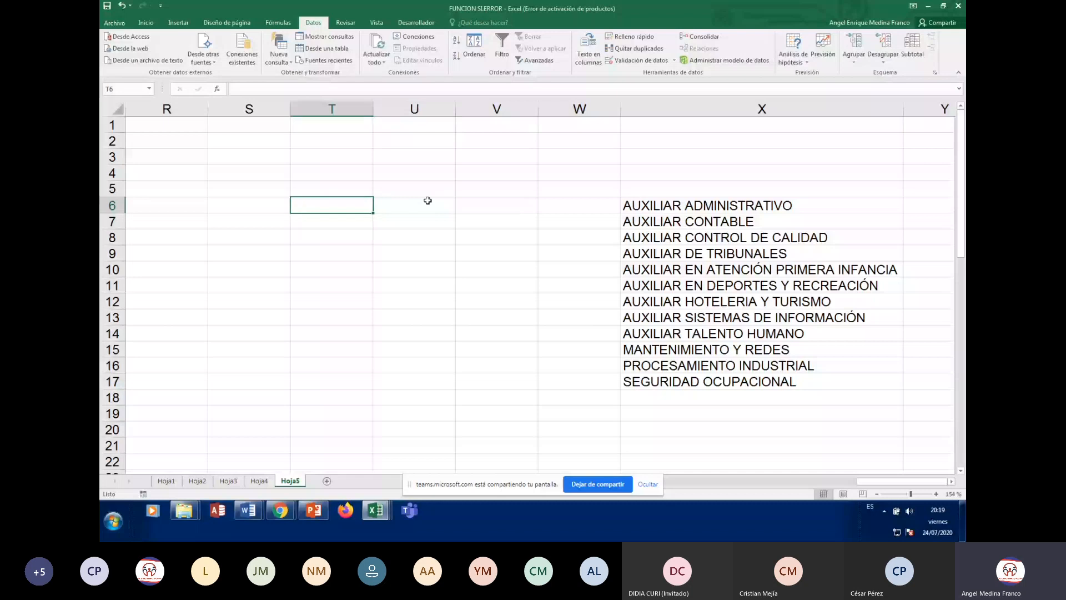
key(ctrl+Left)
key(Left)
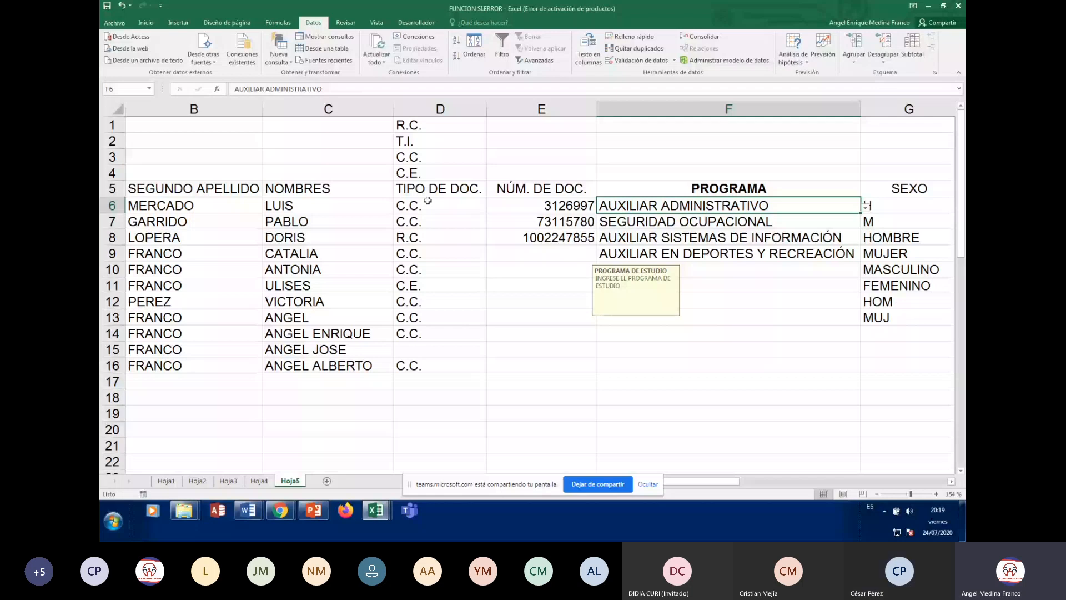
Move to SEMESTRE cell I6 and bring up its Validación de datos settings
key(Right)
key(ctrl+Up)
key(ctrl+Up)
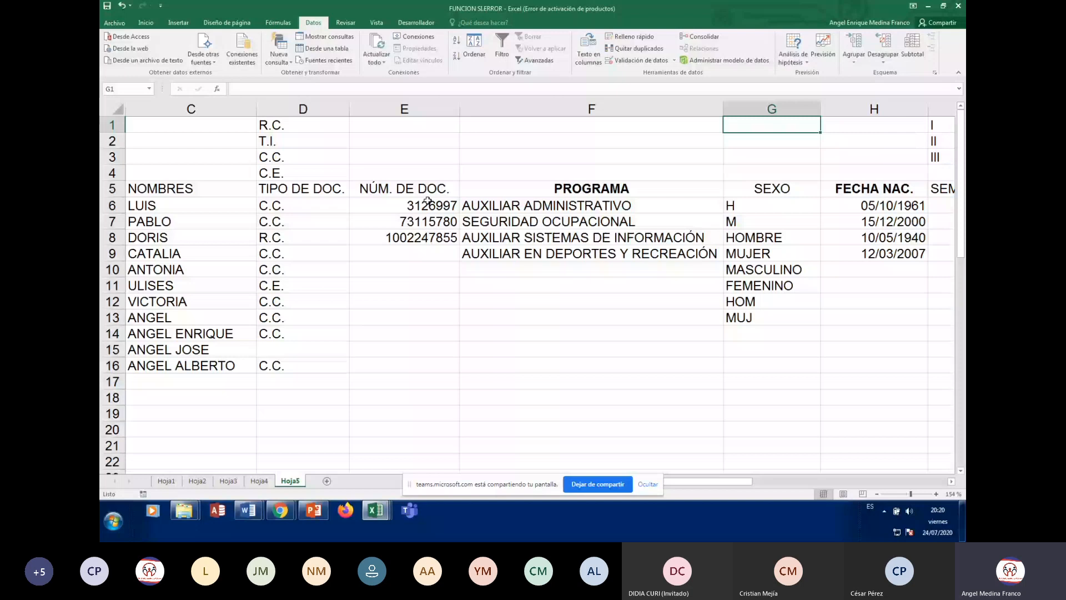
key(Down)
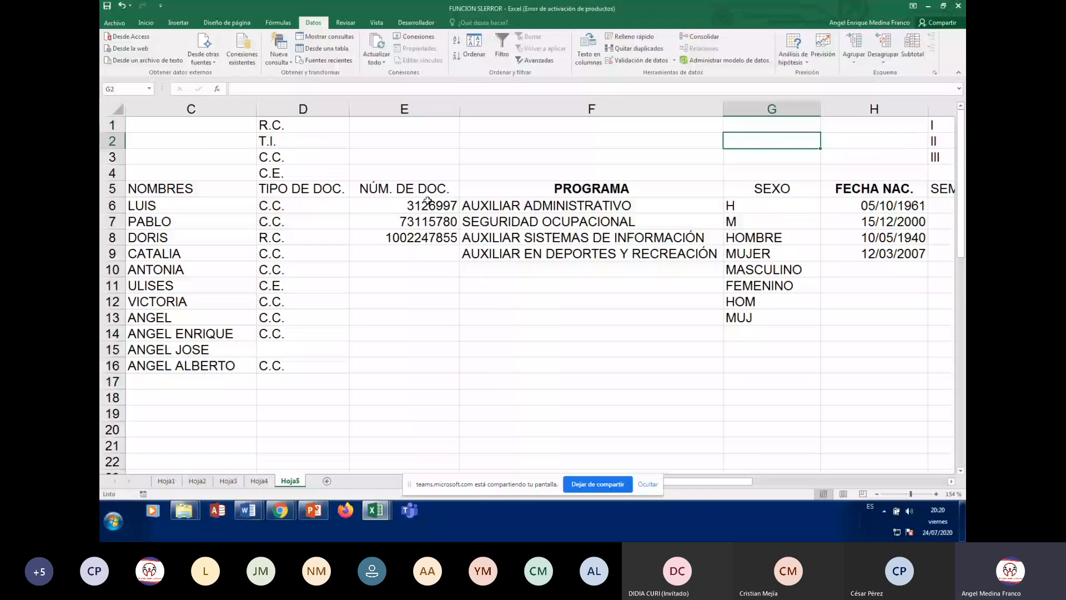
key(Down)
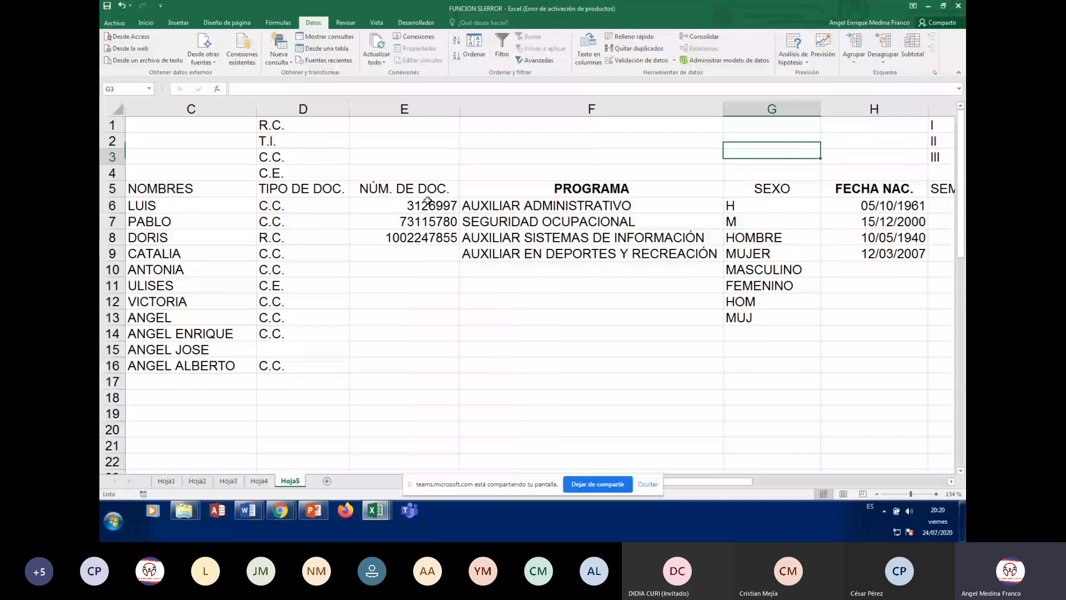
key(Up)
key(Up)
key(Right)
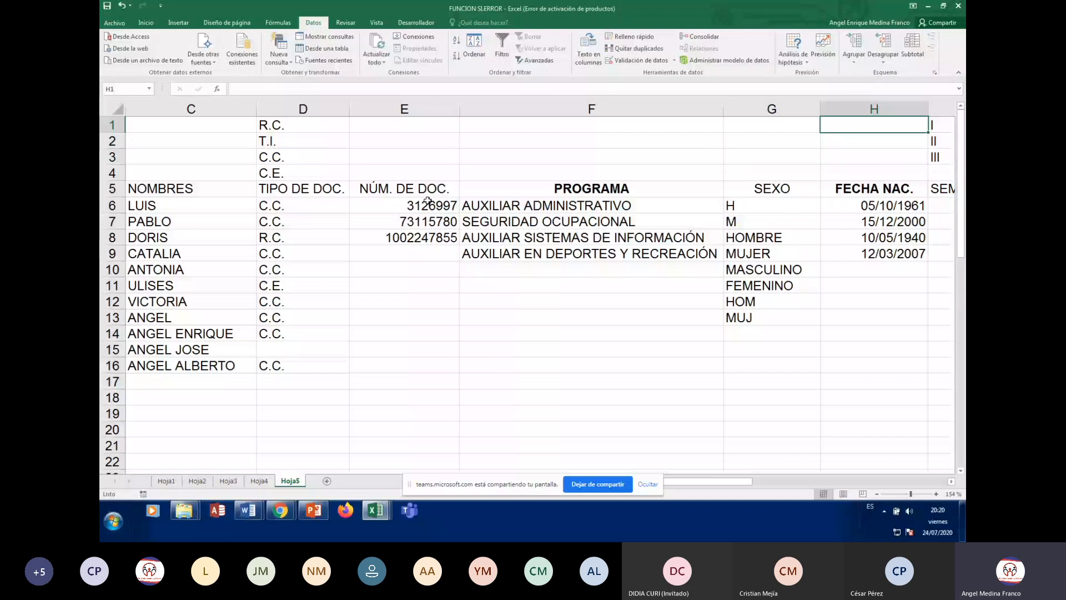
key(Right)
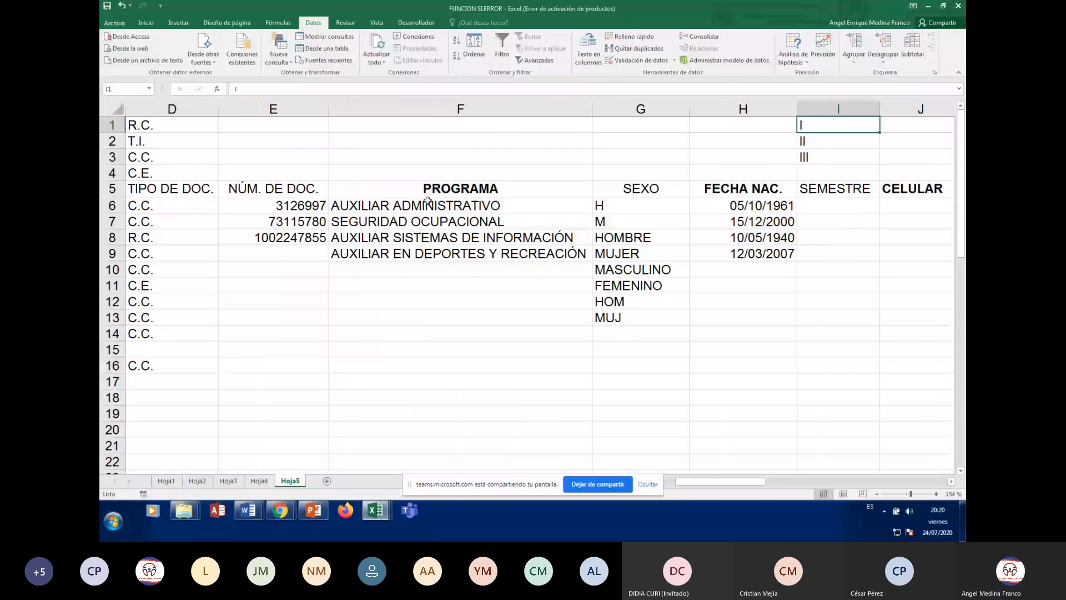
key(Down)
key(Down)
key(Down)
key(Down)
key(Down)
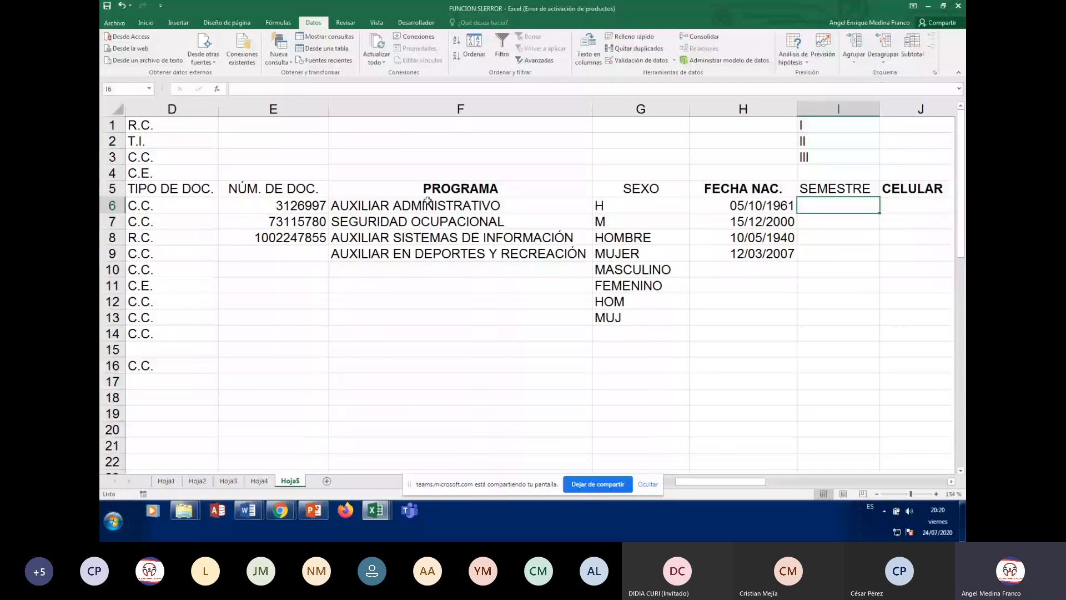
click(641, 60)
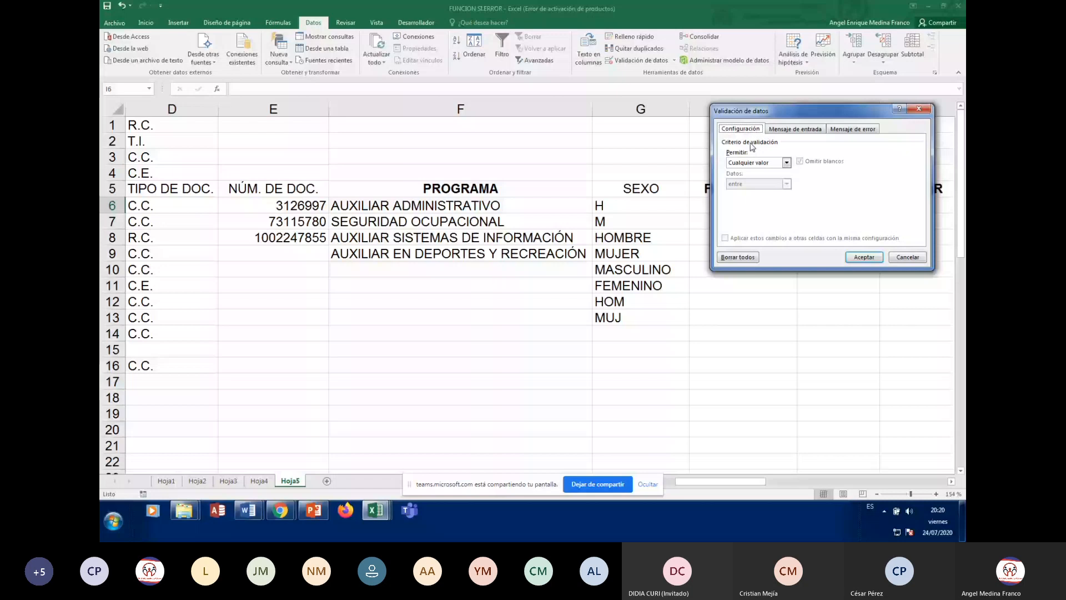
Give I6 a Lista validation whose source is I1:I3 (semesters I, II, III)
drag(755, 110, 742, 241)
click(773, 294)
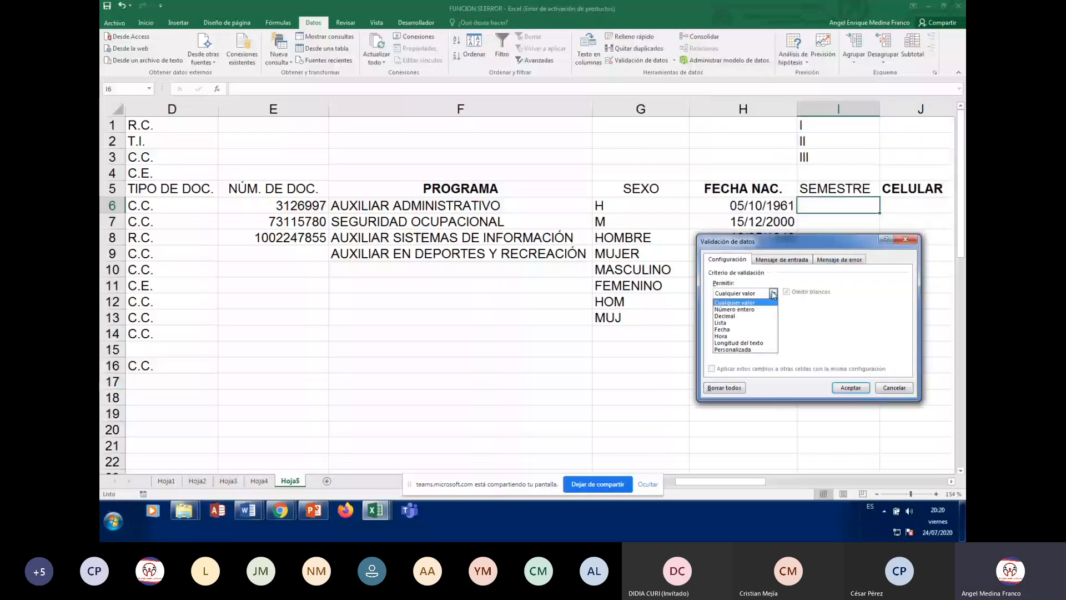
click(721, 323)
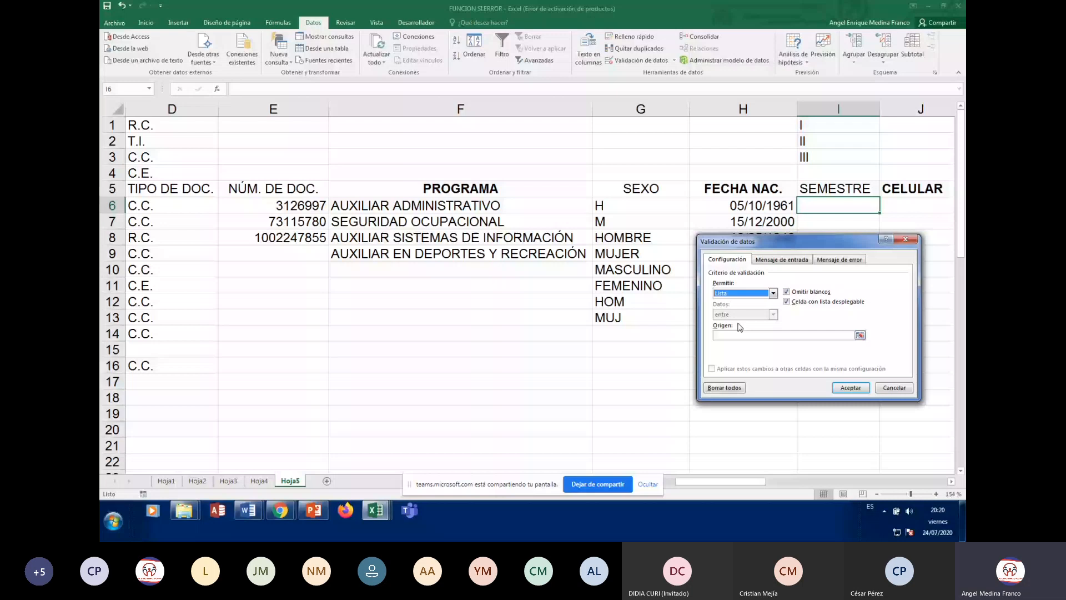
click(743, 335)
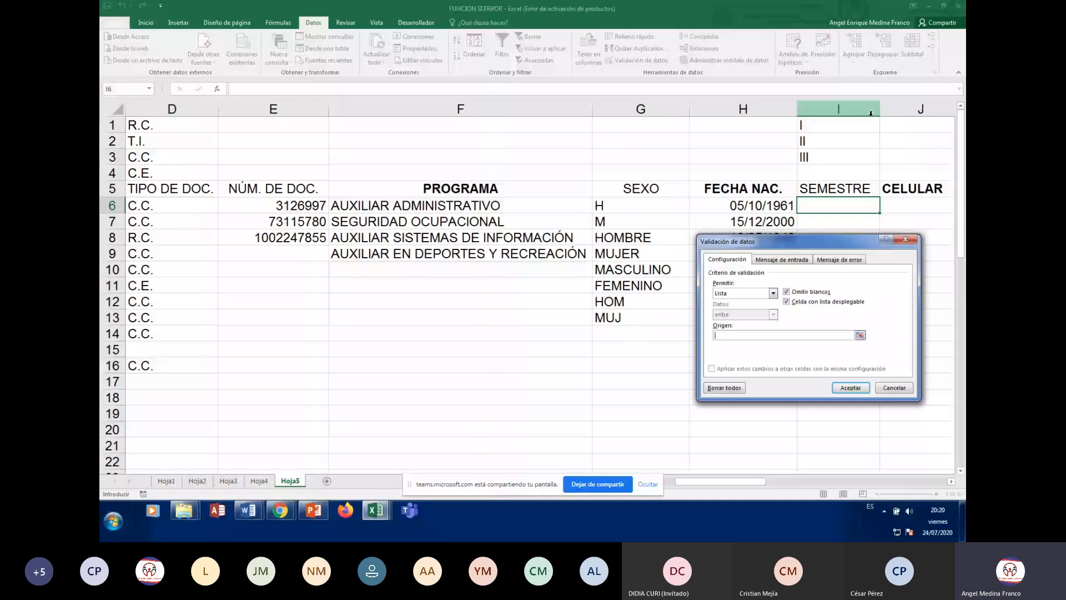
drag(836, 125, 837, 155)
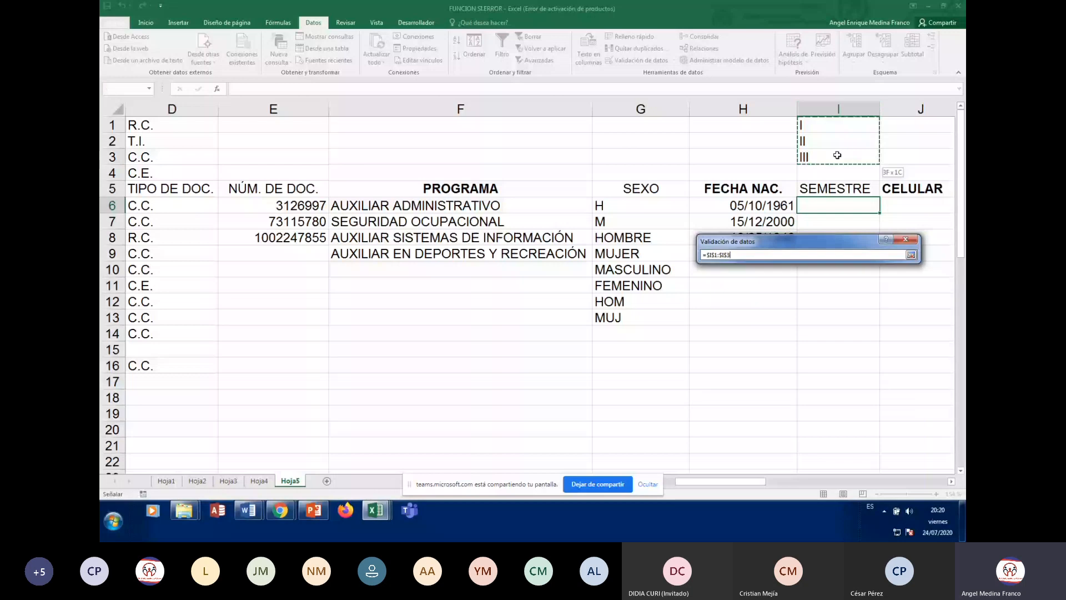
drag(837, 155, 837, 156)
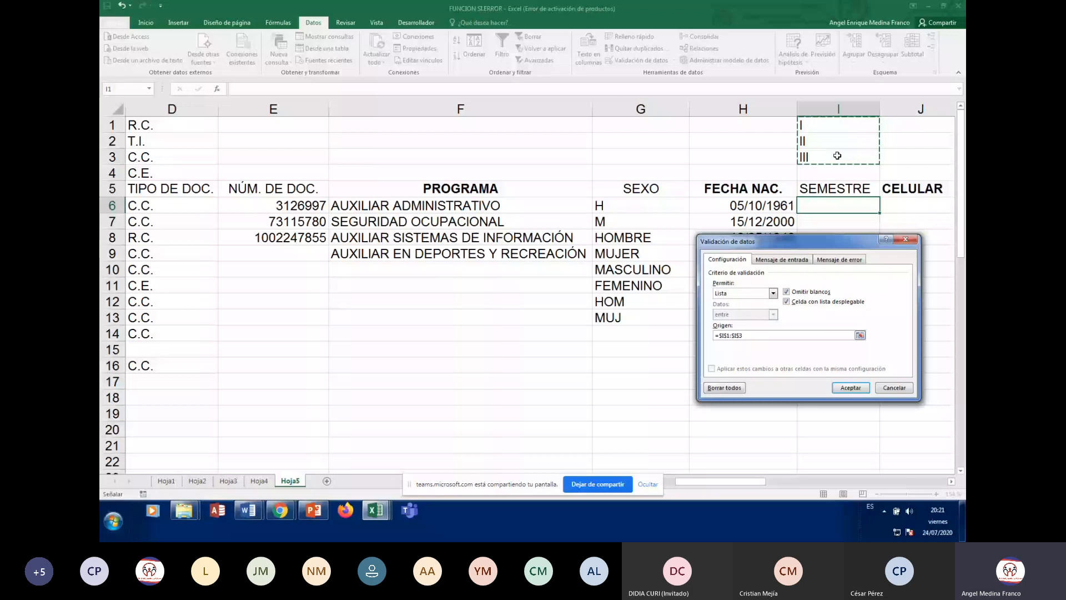
click(855, 386)
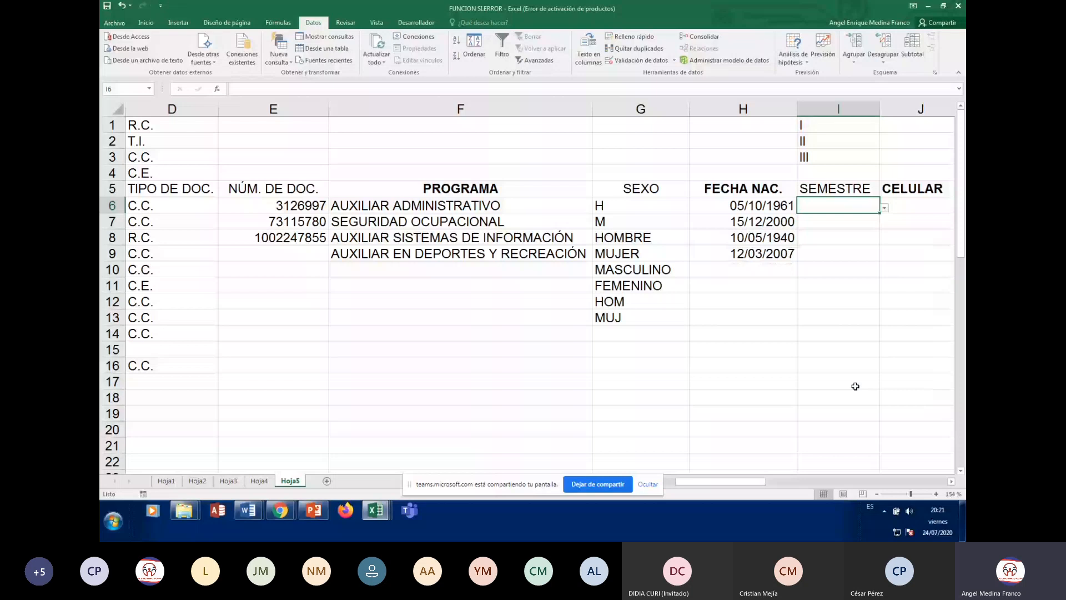
Choose III from I6's semester dropdown, then return to the start of row 6
click(884, 208)
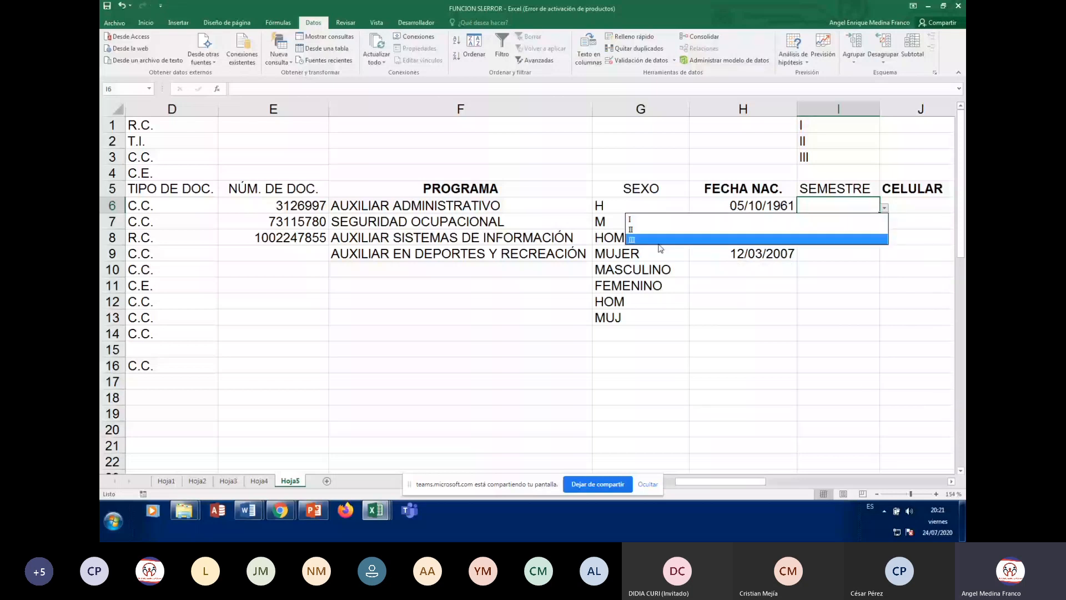
click(661, 240)
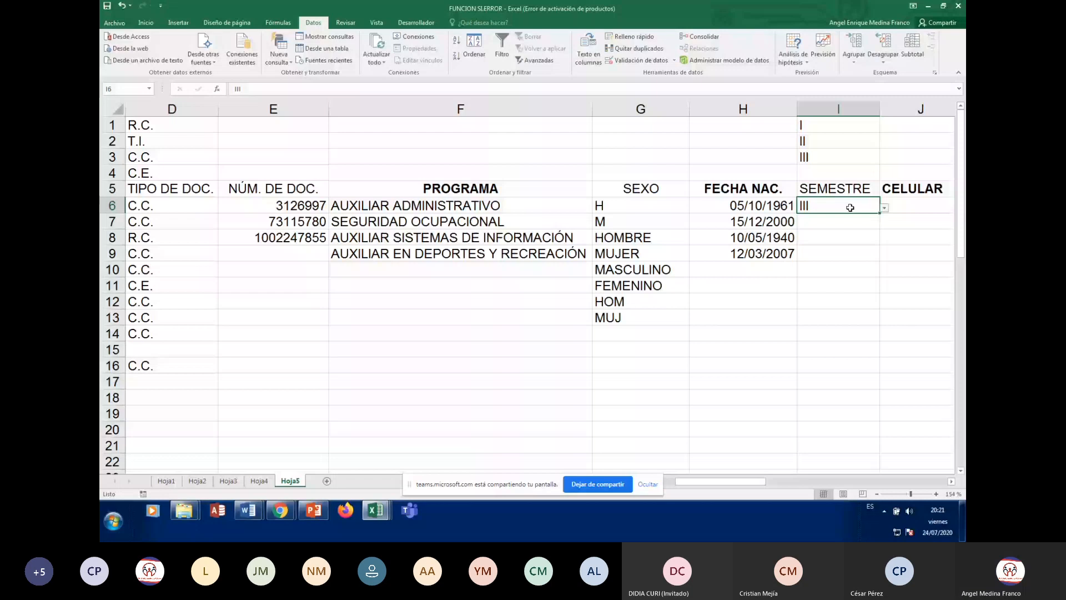
key(Home)
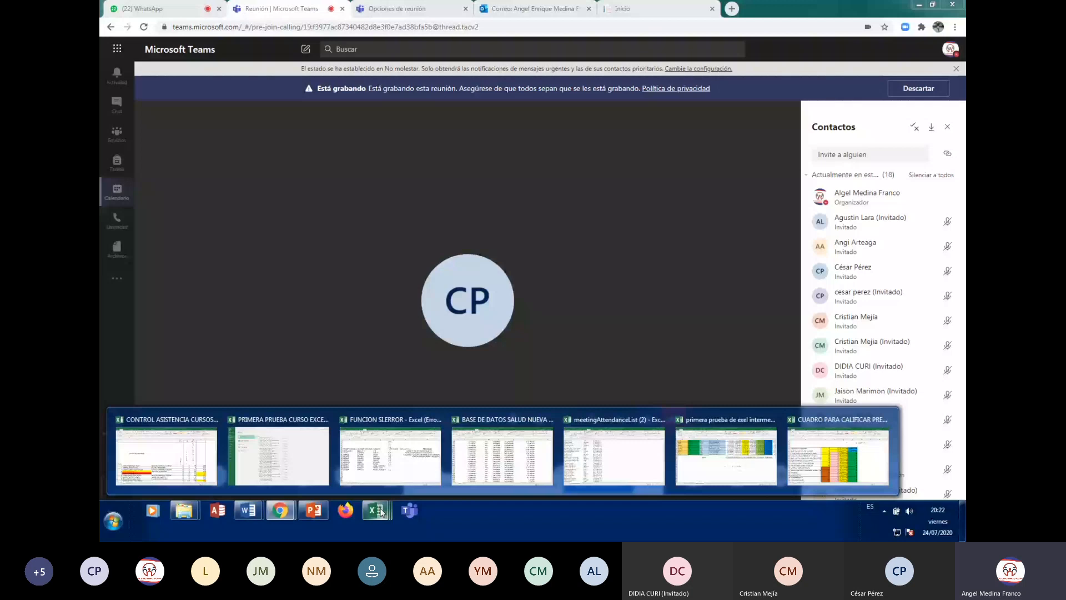
Switch back to the BASE DE DATOS SALUD NUEVA workbook from the taskbar
click(495, 437)
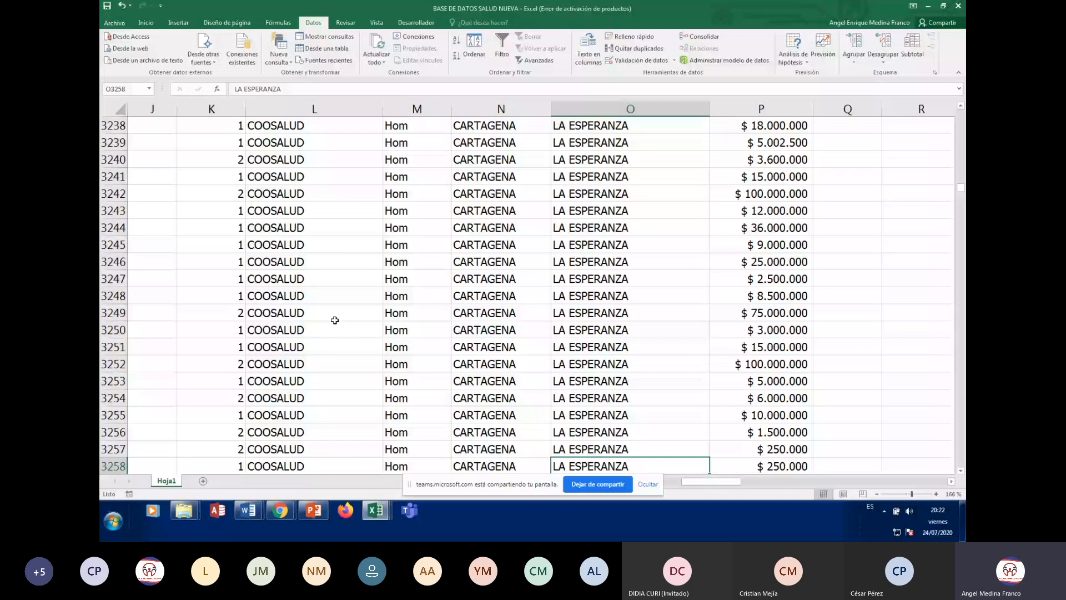
Edit the C1 header text from PRI_NOM to NOMBRE
key(ctrl+Home)
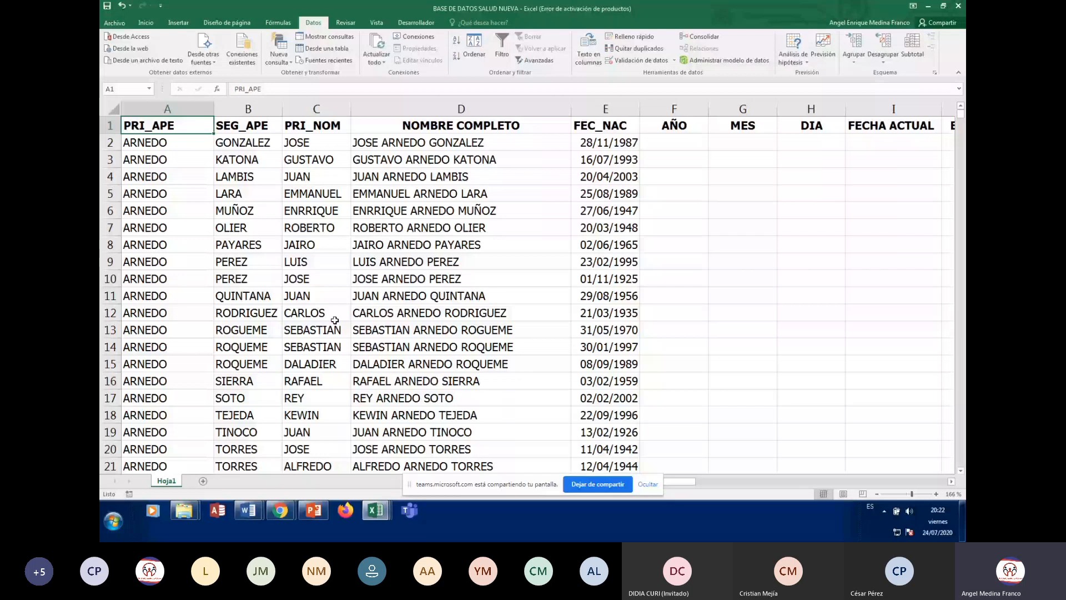
key(Right)
key(Right)
key(F2)
key(Left)
key(Left)
key(Left)
key(BackSpace)
key(BackSpace)
key(BackSpace)
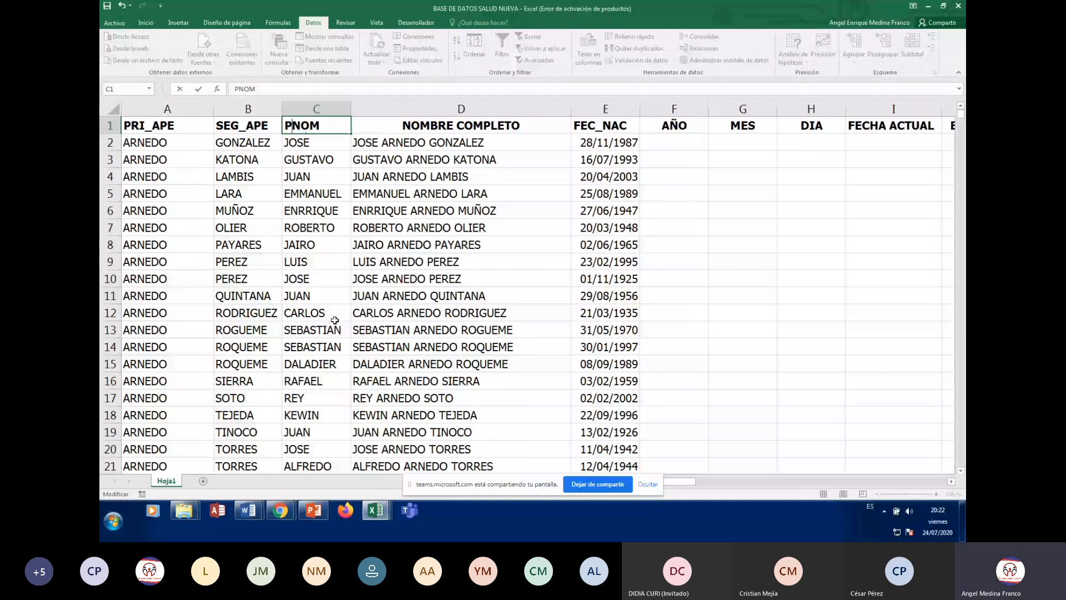
key(BackSpace)
key(End)
text(BR)
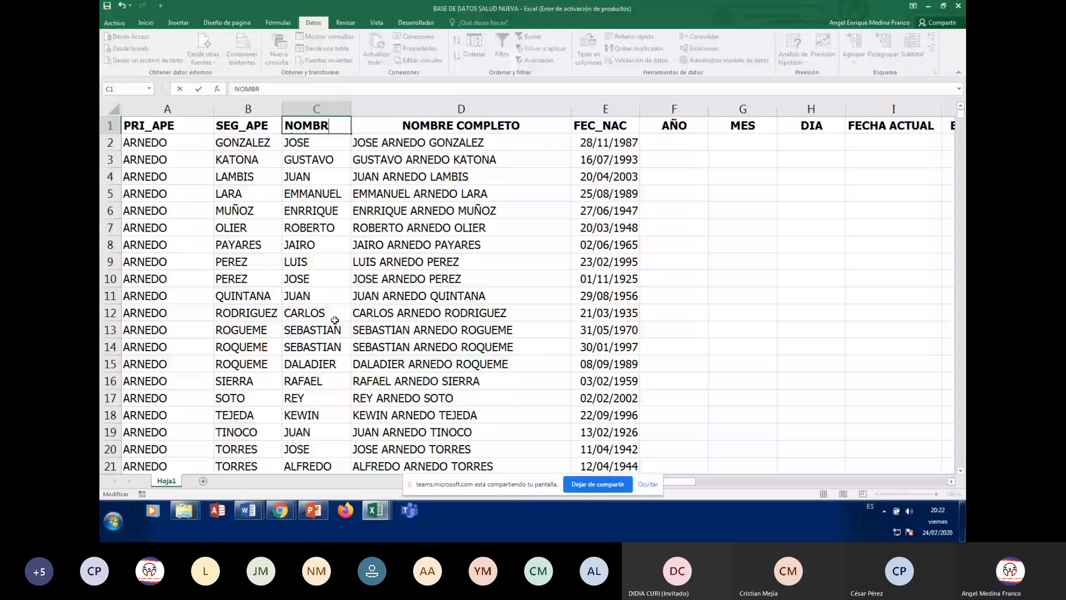
text(E)
key(Return)
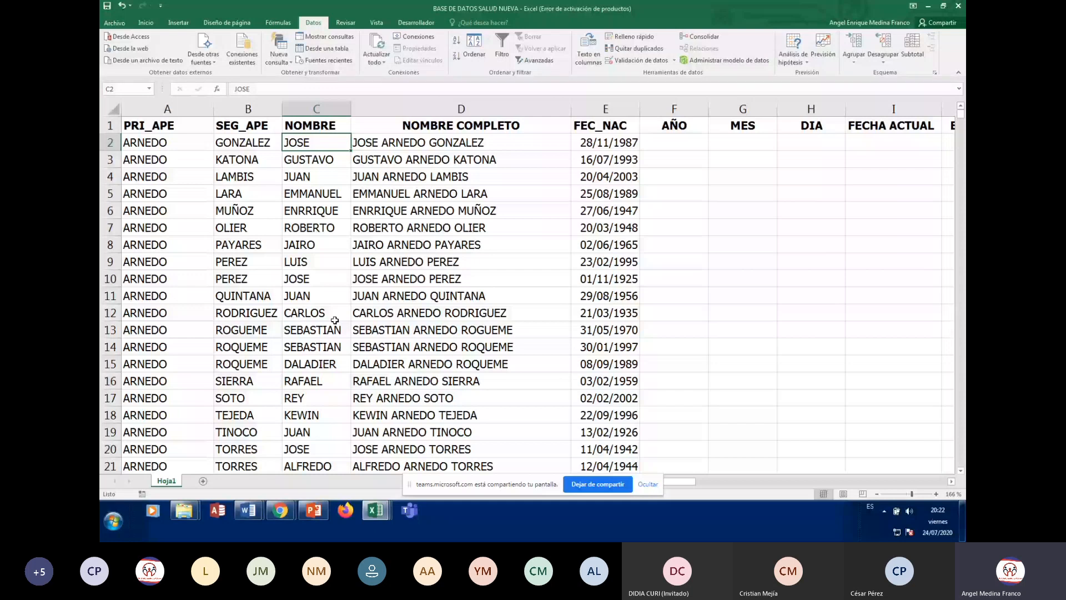
Widen column C, then check the D10 full-name formula and the row 2 name cells
drag(351, 106, 372, 106)
click(444, 278)
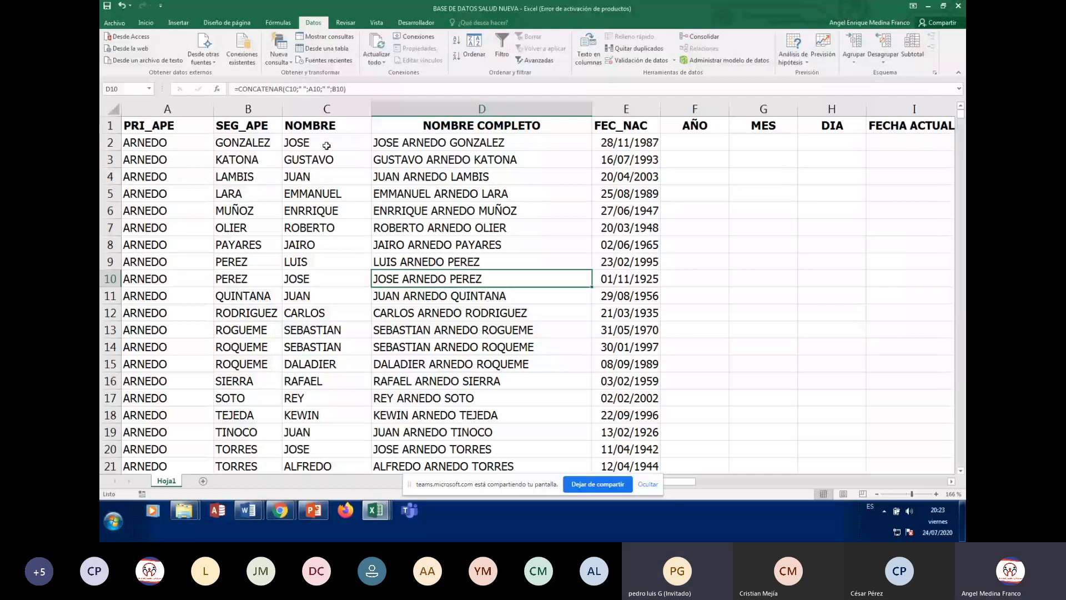
click(326, 146)
click(170, 139)
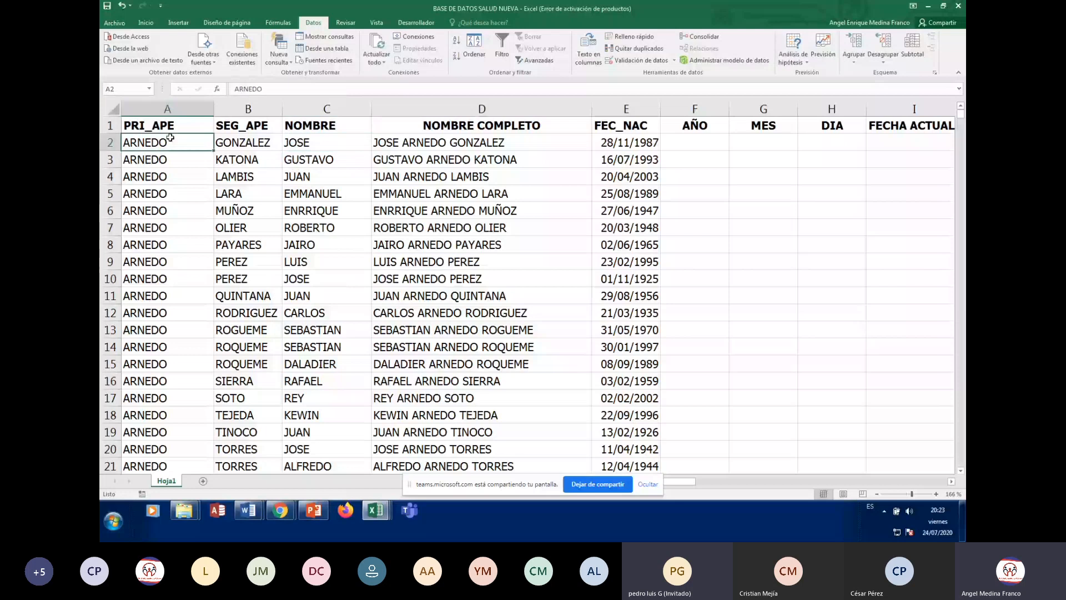
key(Right)
key(Right)
key(Right)
key(Right)
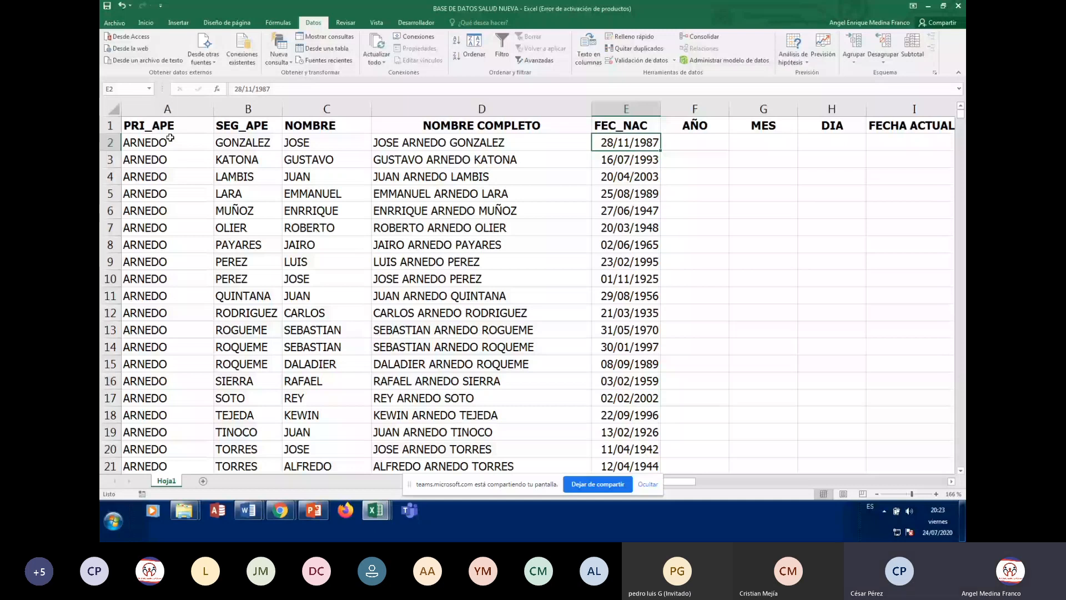
click(169, 139)
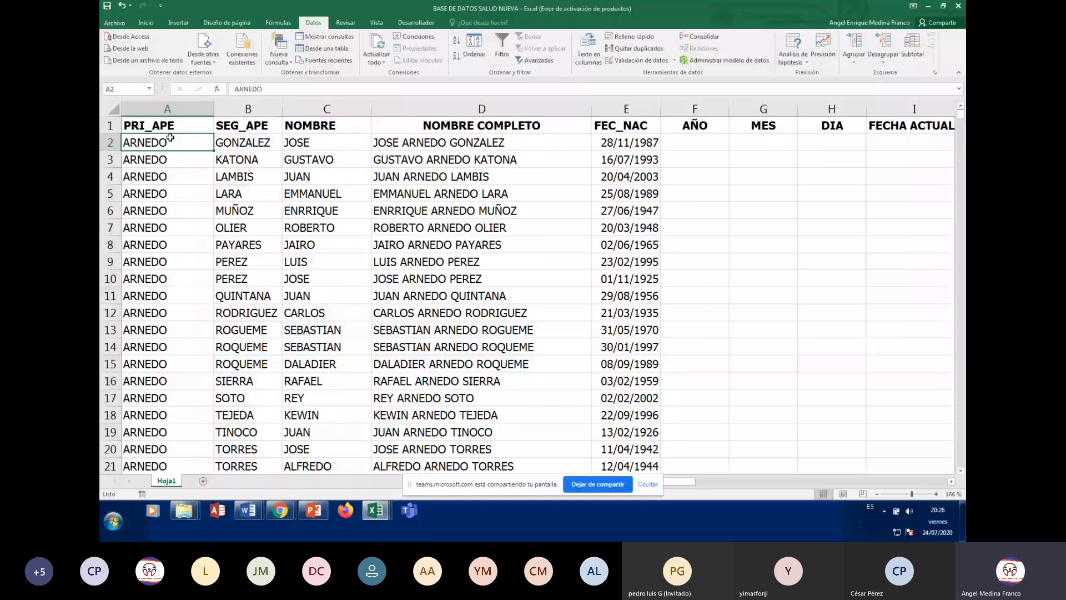
key(Up)
key(Right)
key(Right)
key(Right)
key(Right)
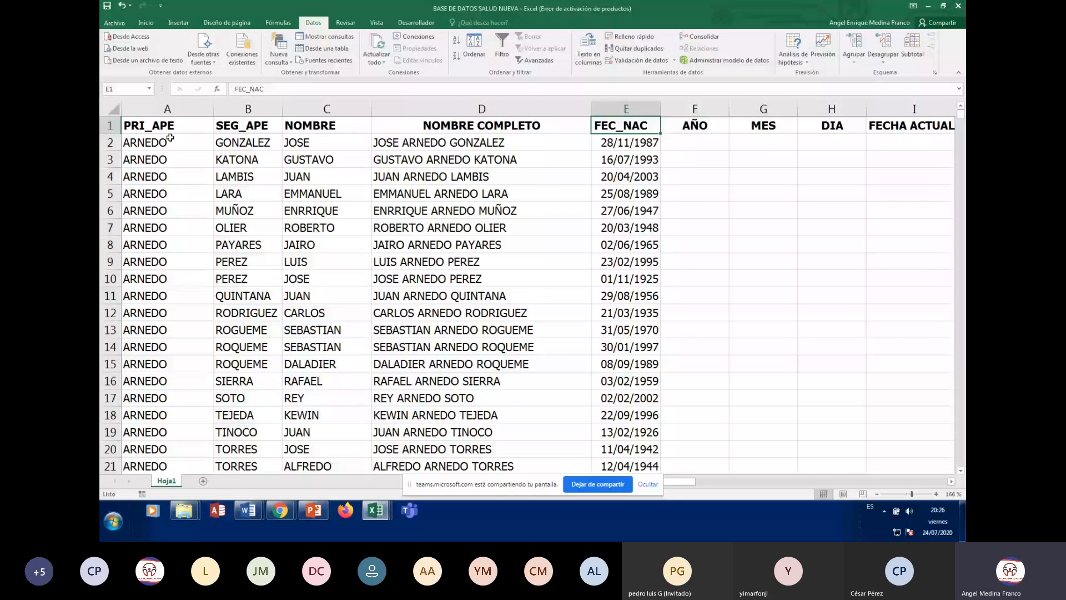
key(Down)
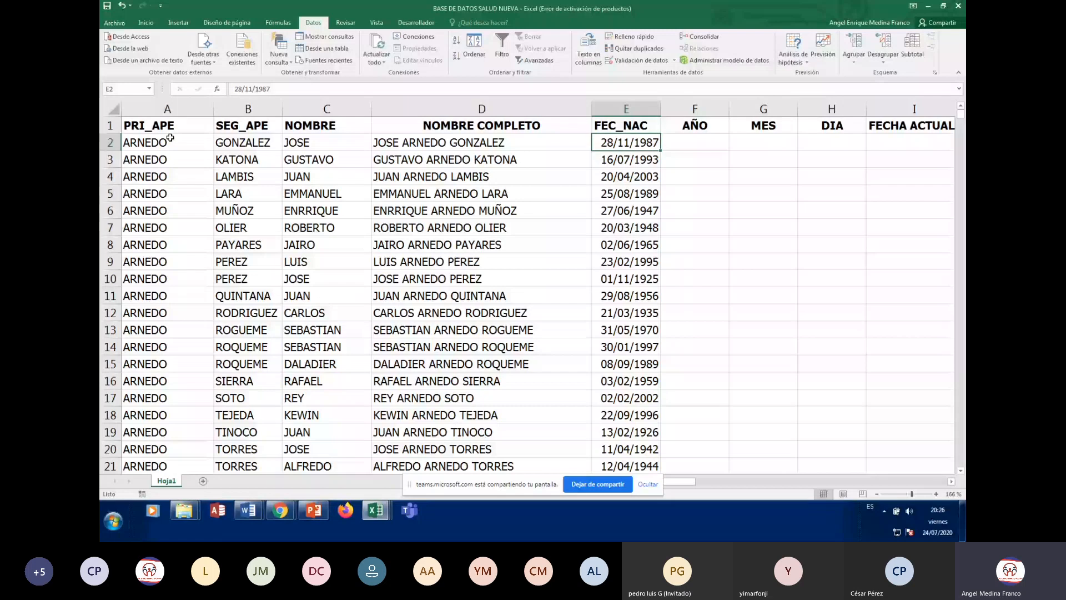
key(Right)
key(Right)
key(Right)
key(Right)
key(Right)
key(Right)
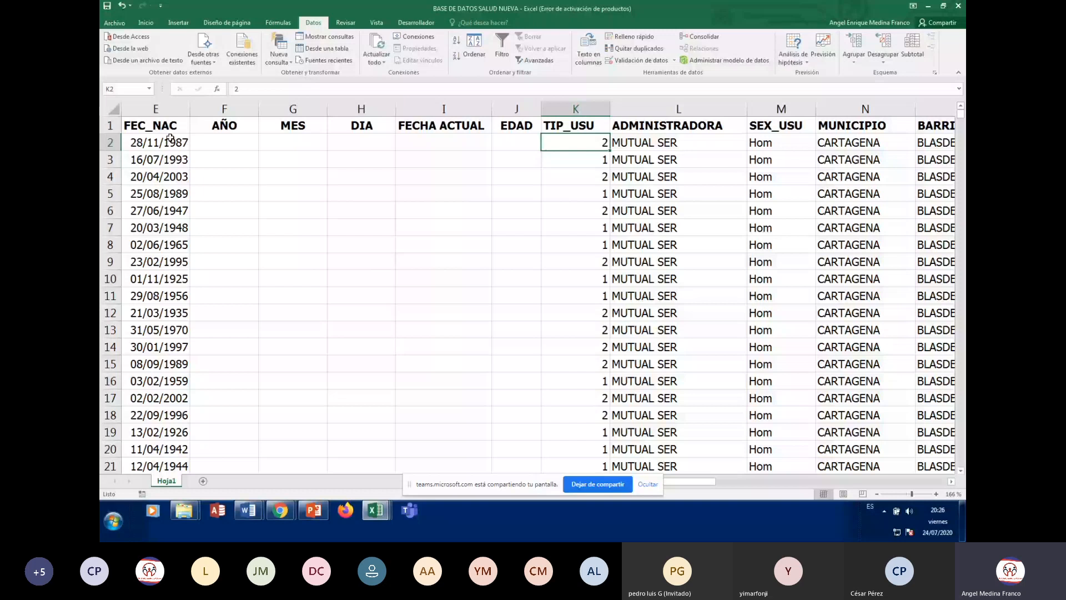
key(Right)
key(Right)
key(Right)
key(Right)
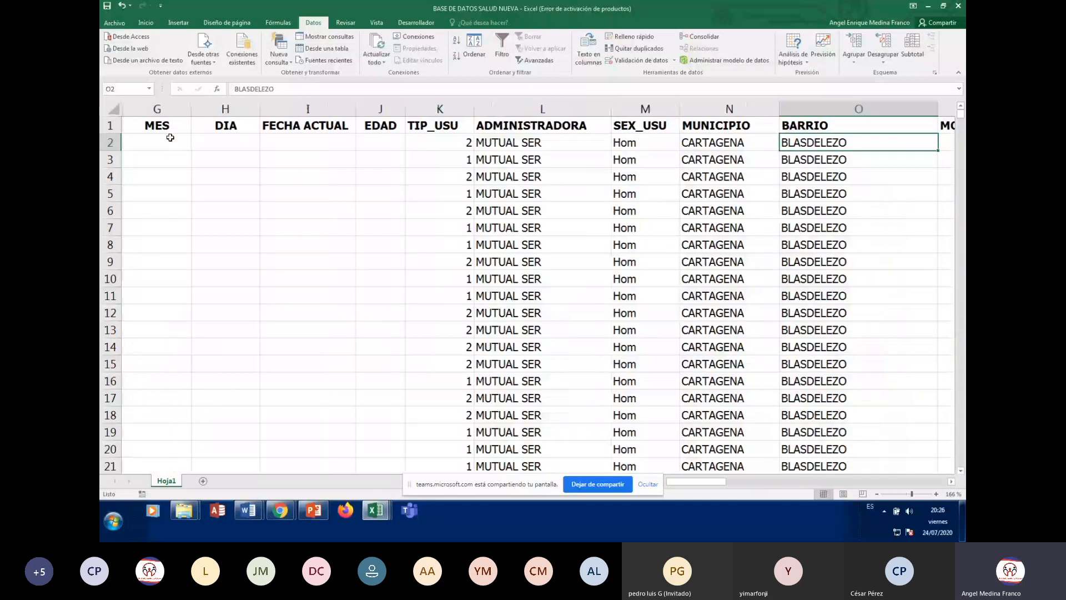
key(Home)
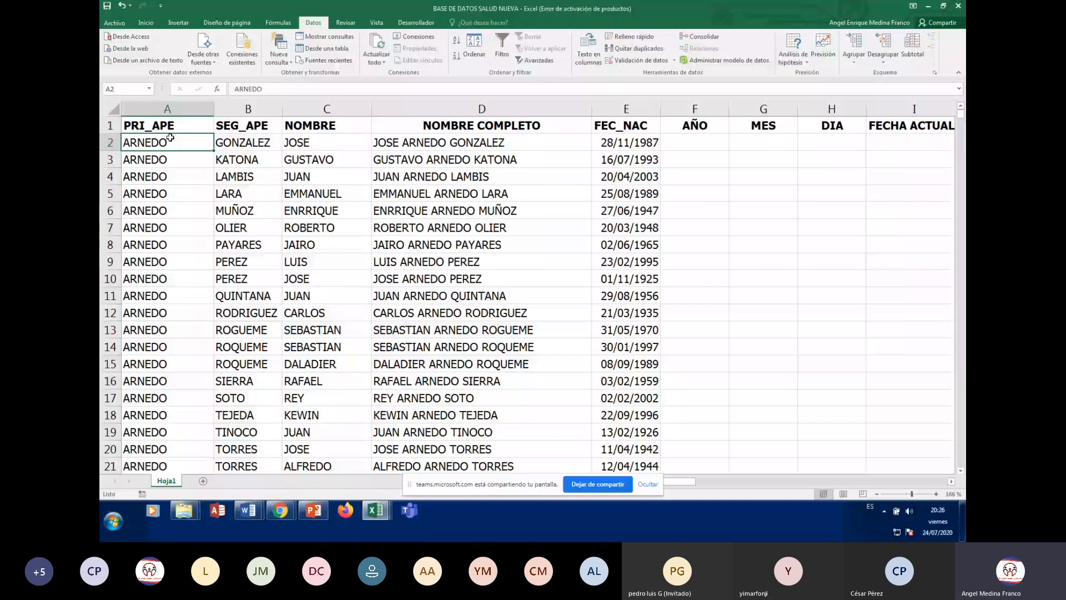
key(Up)
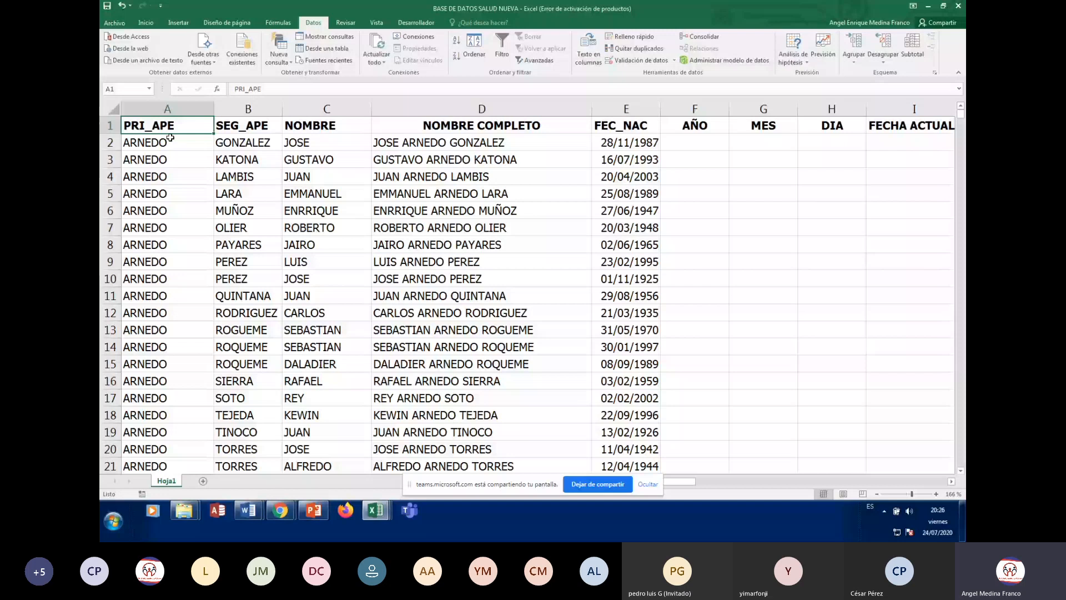
key(Right)
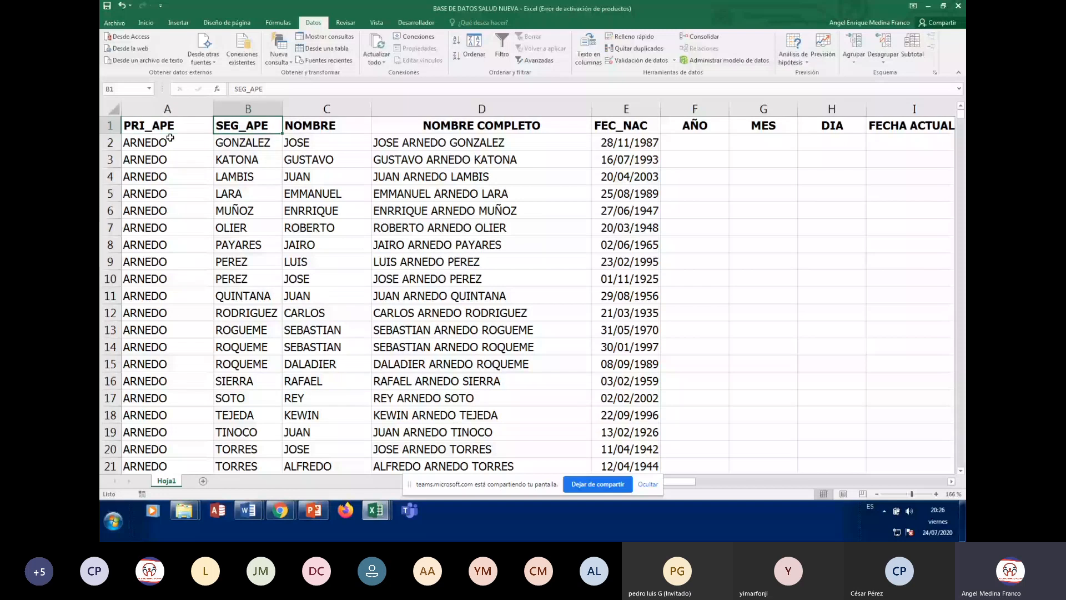
key(Right)
key(Right)
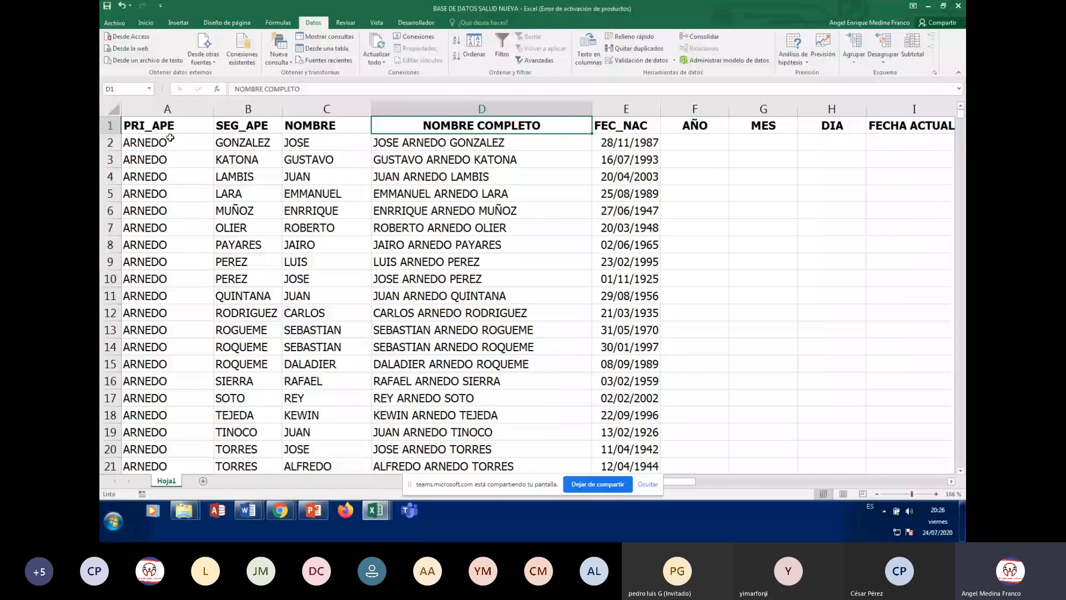
key(Right)
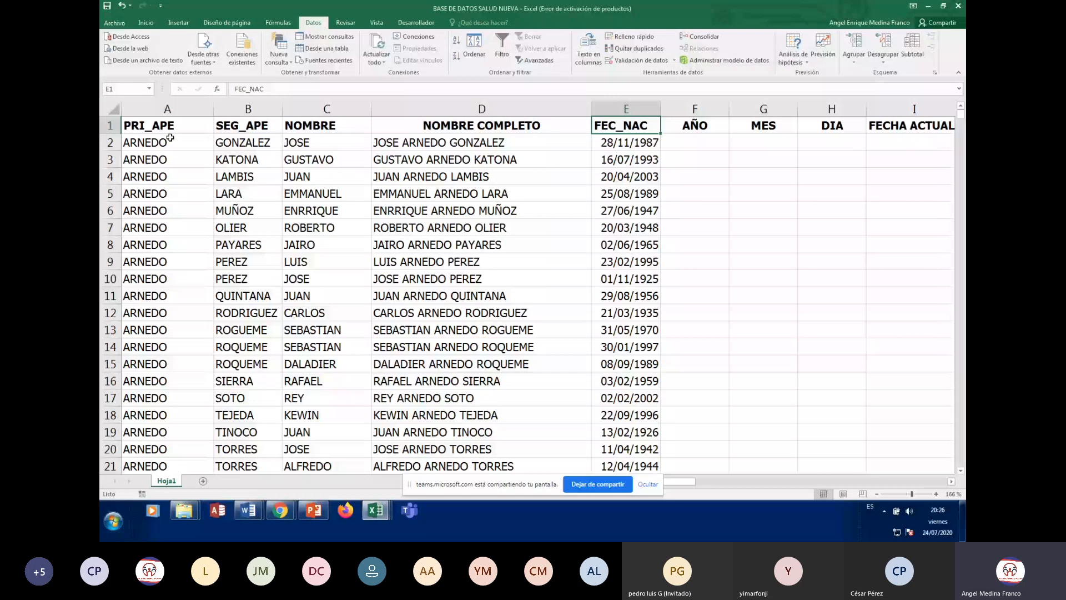
key(Right)
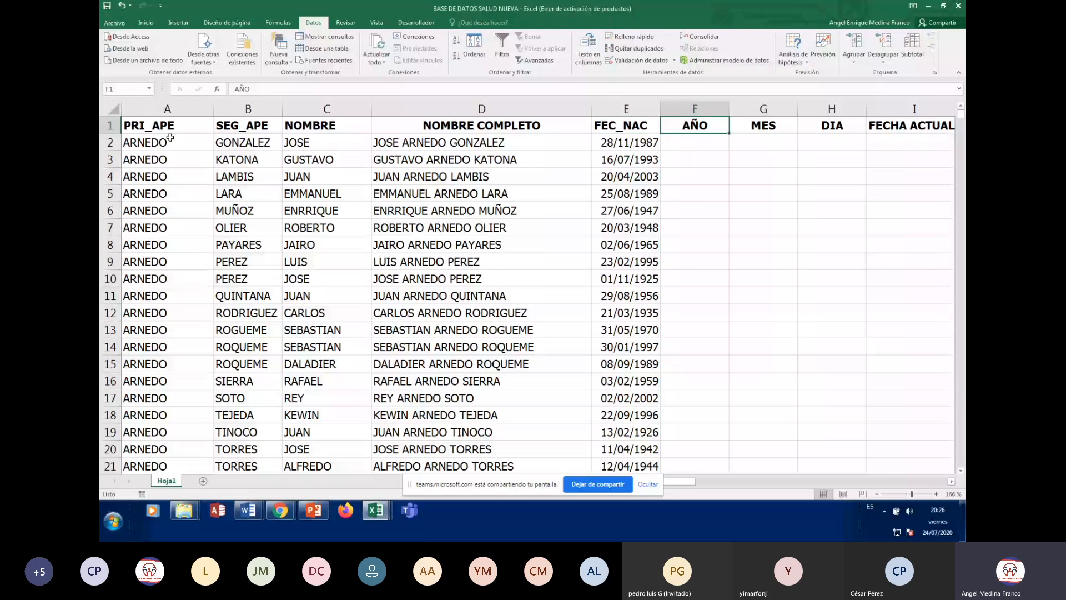
key(Right)
key(Right)
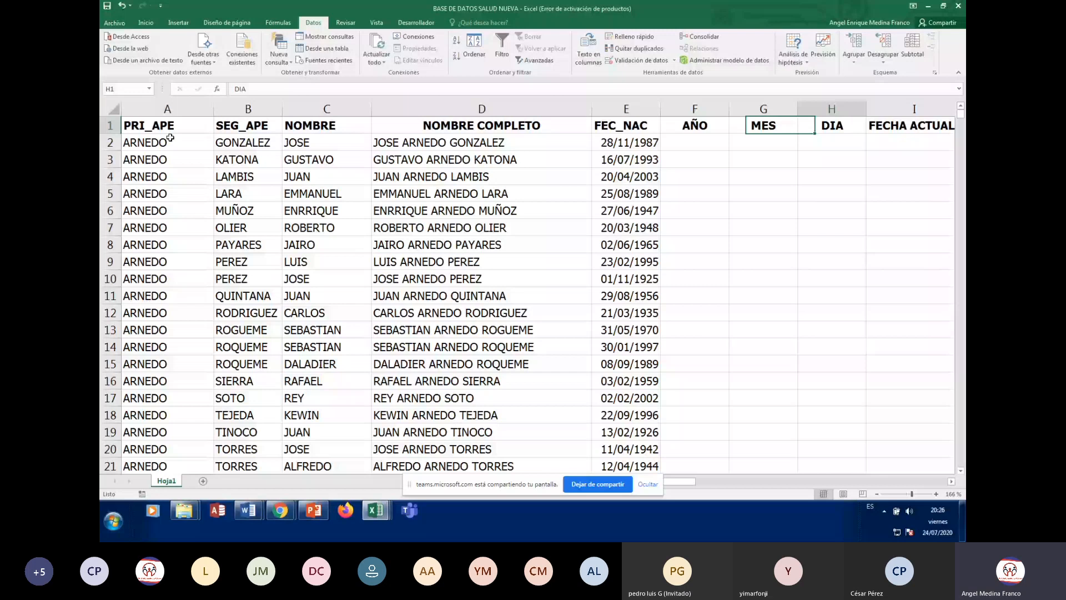
key(Right)
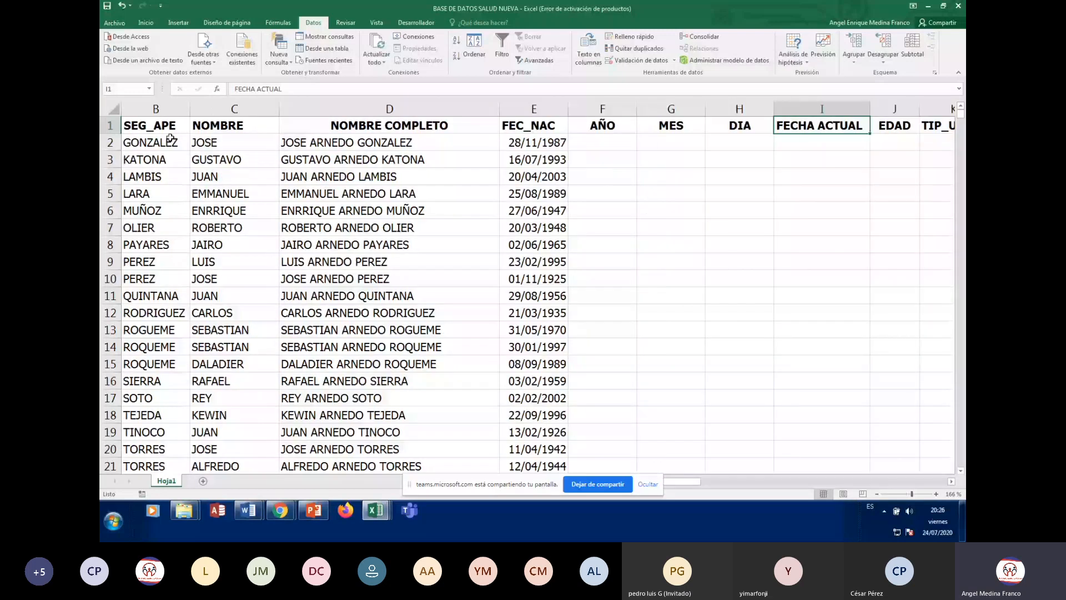
key(Right)
key(Right)
key(Right)
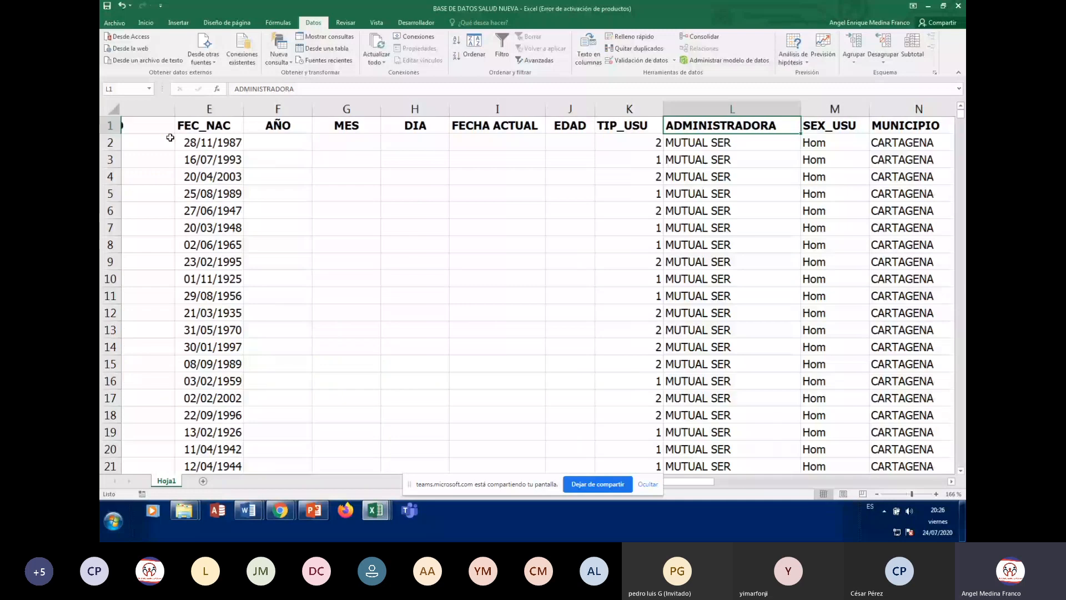
key(Left)
key(Down)
key(Down)
key(Down)
key(Down)
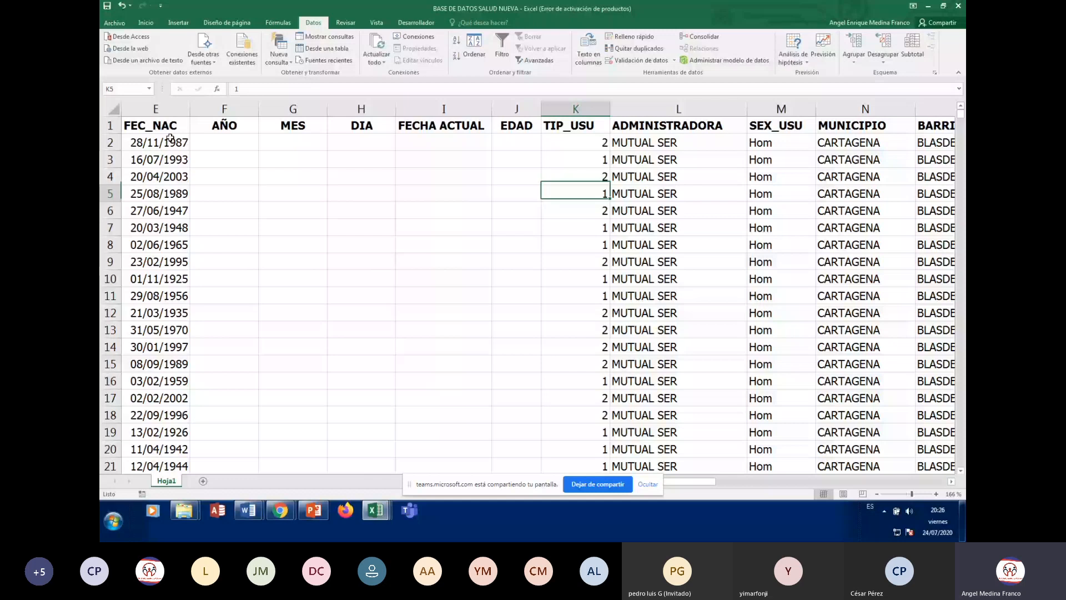
key(Down)
key(Down)
key(Down)
key(Down)
key(Down)
key(Down)
key(Down)
key(Down)
key(Down)
key(Down)
key(Down)
key(Down)
key(Down)
key(Down)
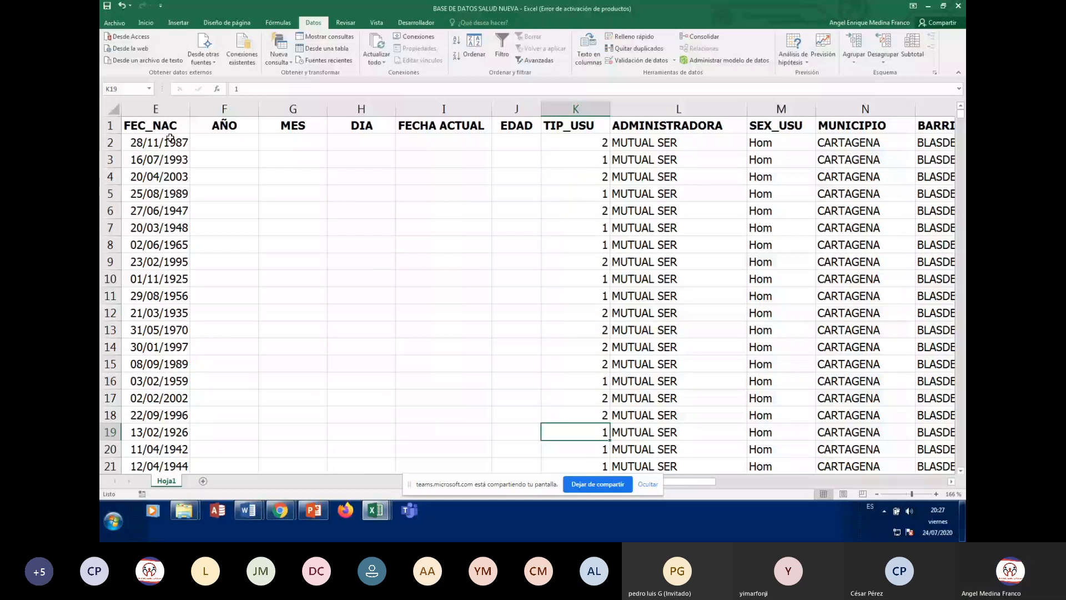
key(Right)
key(ctrl+Up)
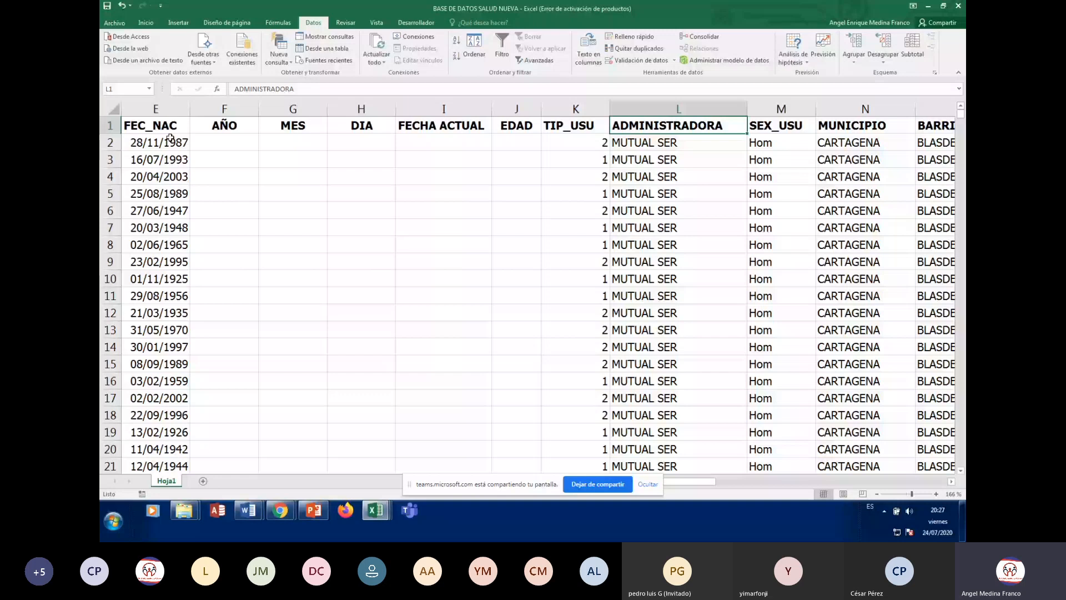
Move down SEX_USU to where Hom changes to Muj, then go to the BARRIO header
key(Left)
key(Down)
key(Down)
key(Down)
key(Down)
key(Down)
key(Down)
key(Down)
key(Down)
key(Down)
key(Down)
key(Down)
key(Down)
key(Down)
key(Down)
key(Down)
key(Down)
key(Down)
key(Down)
key(Down)
key(Down)
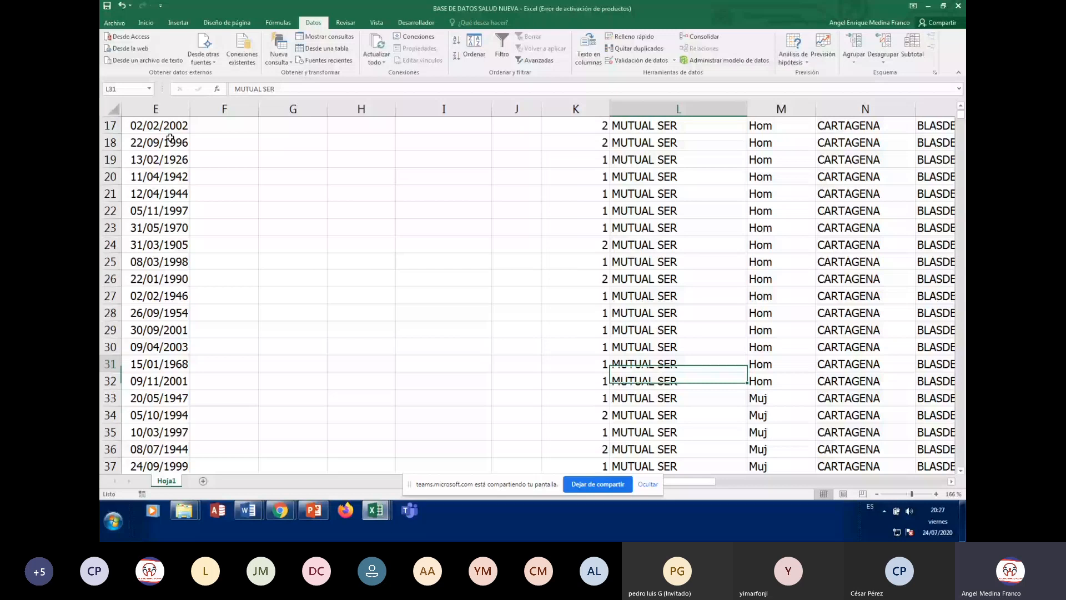
key(ctrl+Up)
key(Right)
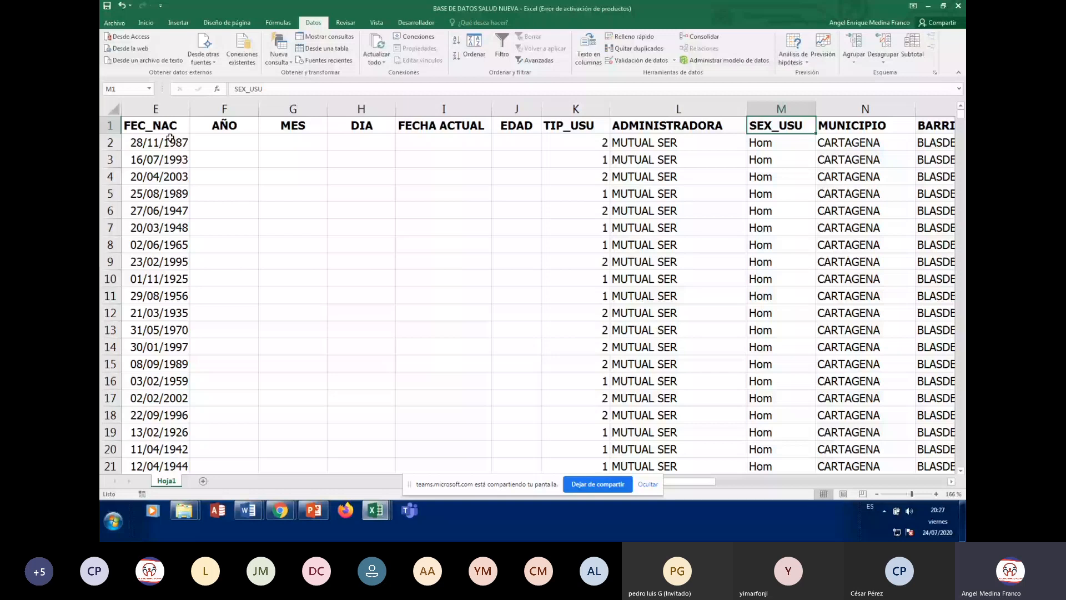
key(Down)
key(Down)
key(Down)
key(Down)
key(Down)
key(Down)
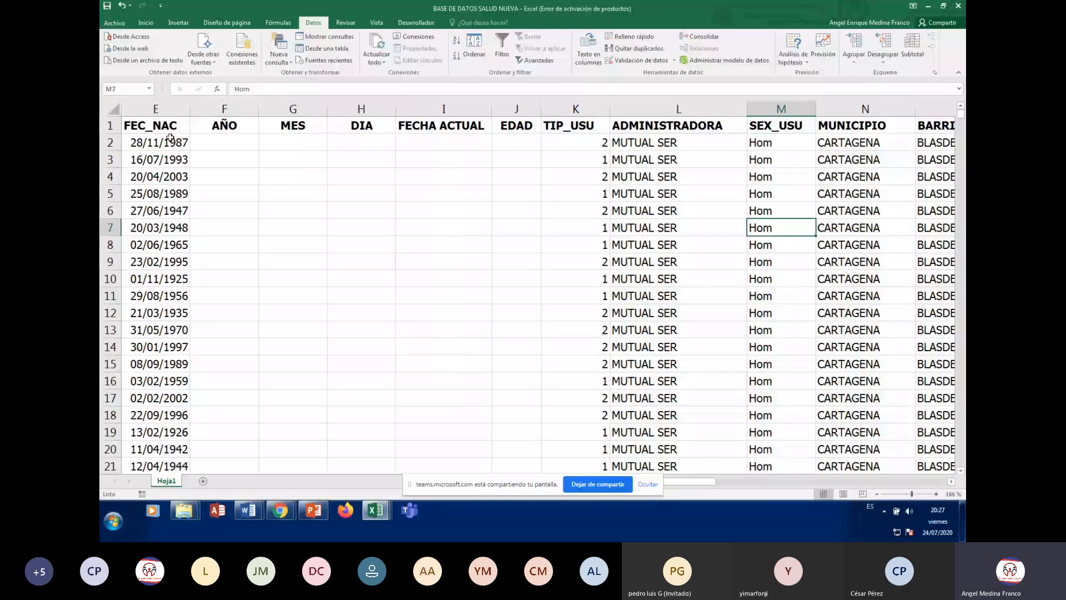
key(Down)
key(Down)
key(Down)
key(Down)
key(Down)
key(Down)
key(Down)
key(Down)
key(Down)
key(Down)
key(Down)
key(Down)
key(Down)
key(Down)
key(Down)
key(Down)
key(Down)
key(Down)
key(Down)
key(Down)
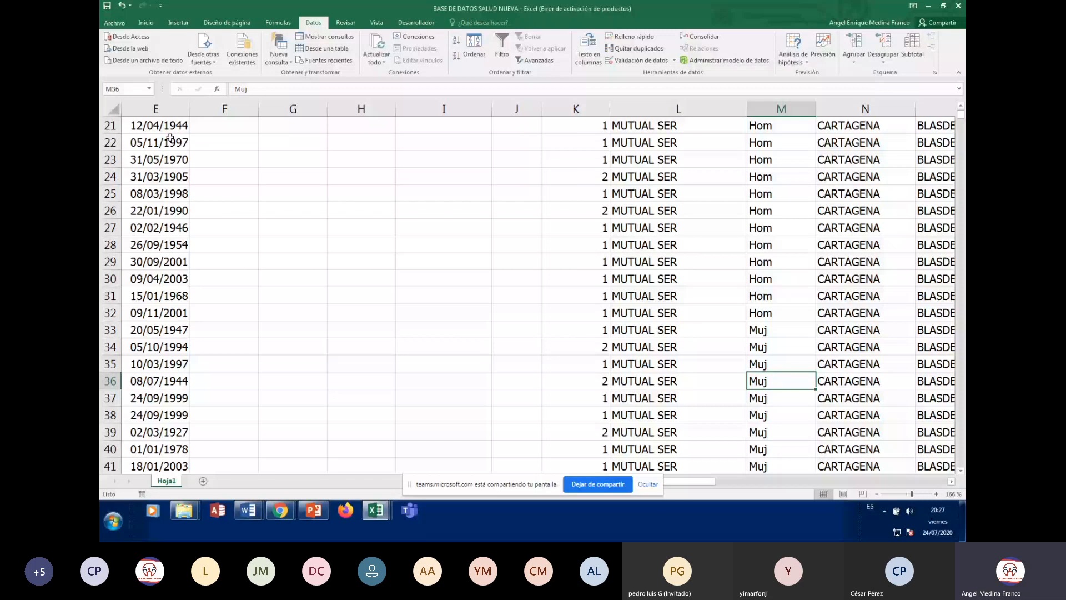
key(Up)
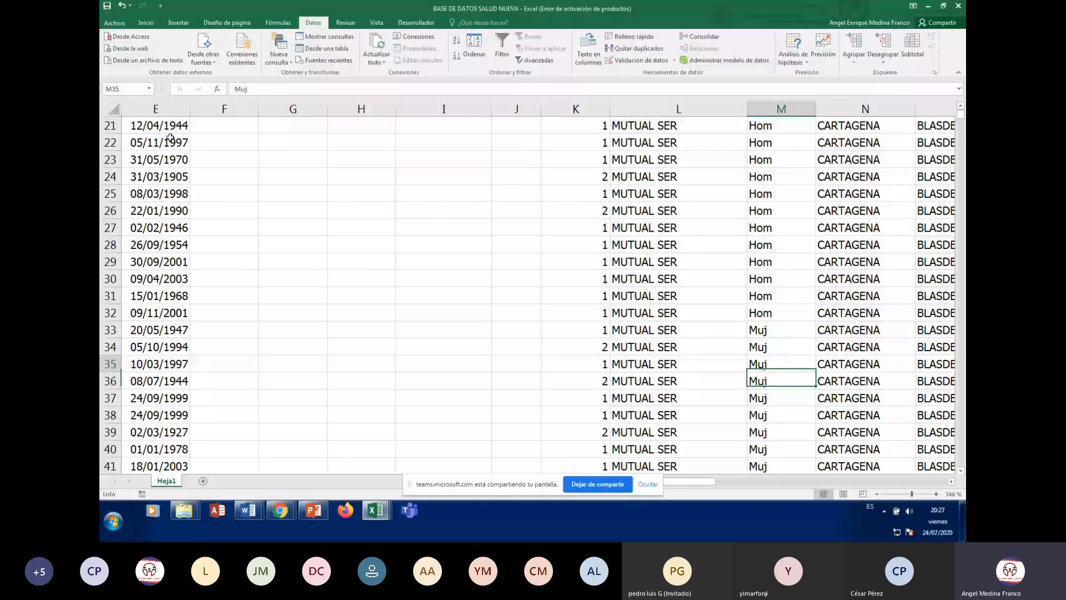
key(ctrl+Up)
key(Right)
key(Right)
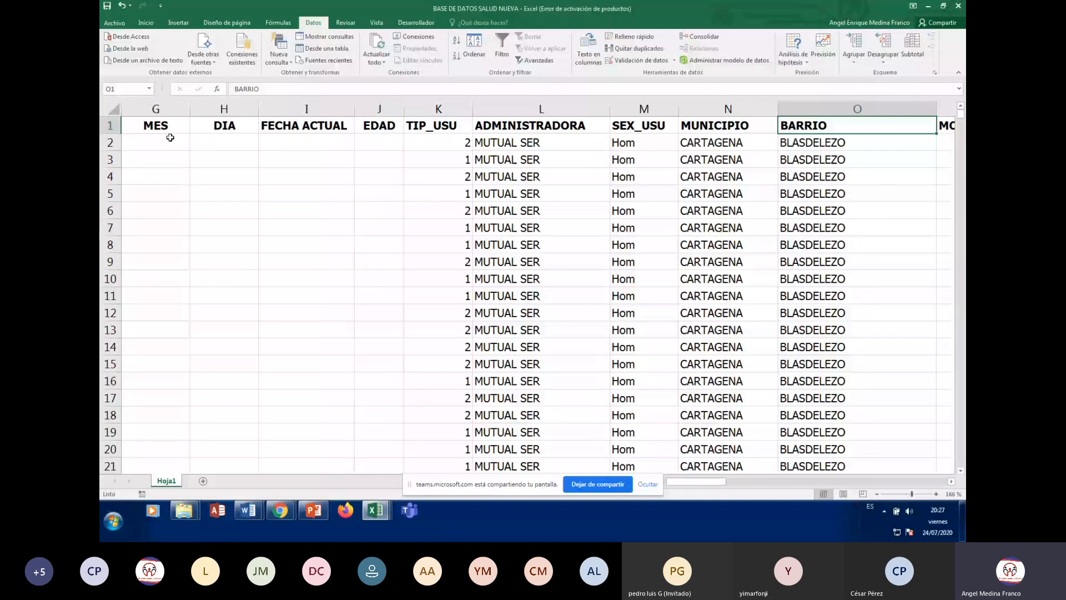
Scroll right past the last data column, then return to column A
scroll(170, 137, right, 1)
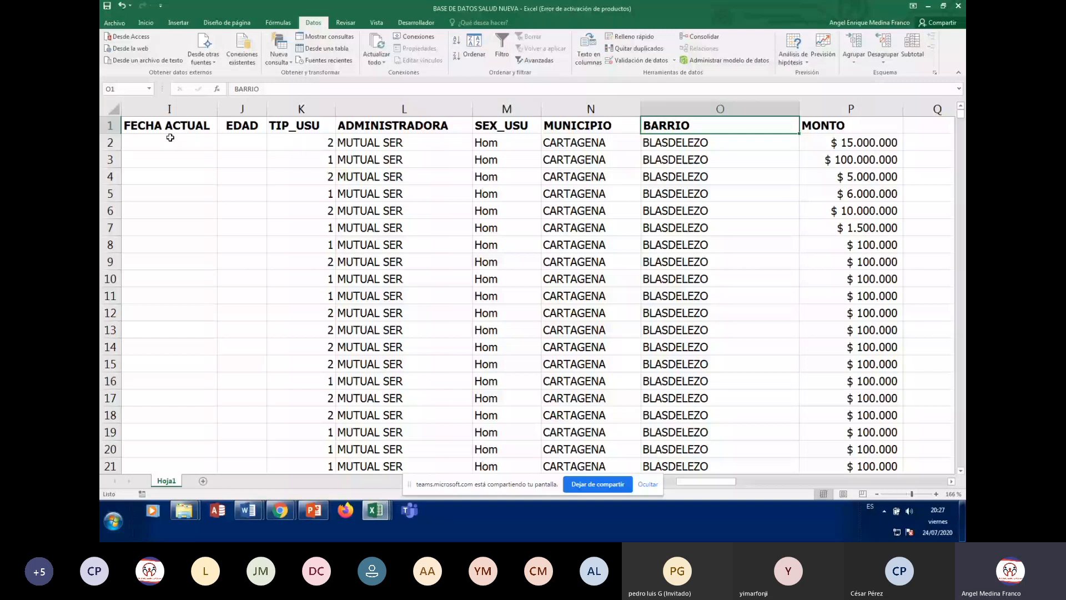
key(Down)
key(Down)
key(Right)
key(Right)
key(Right)
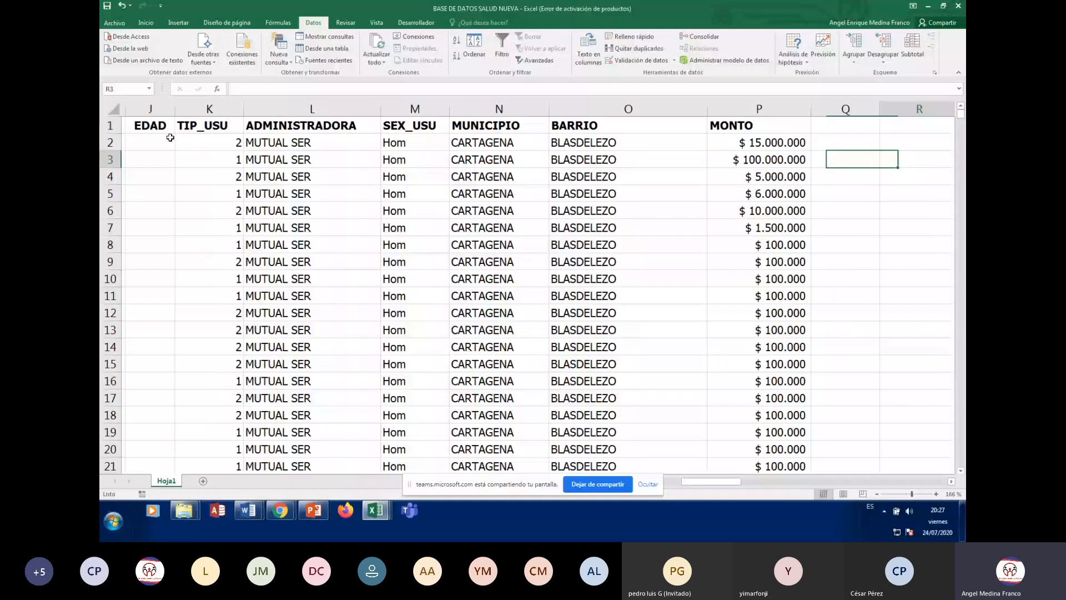
key(Home)
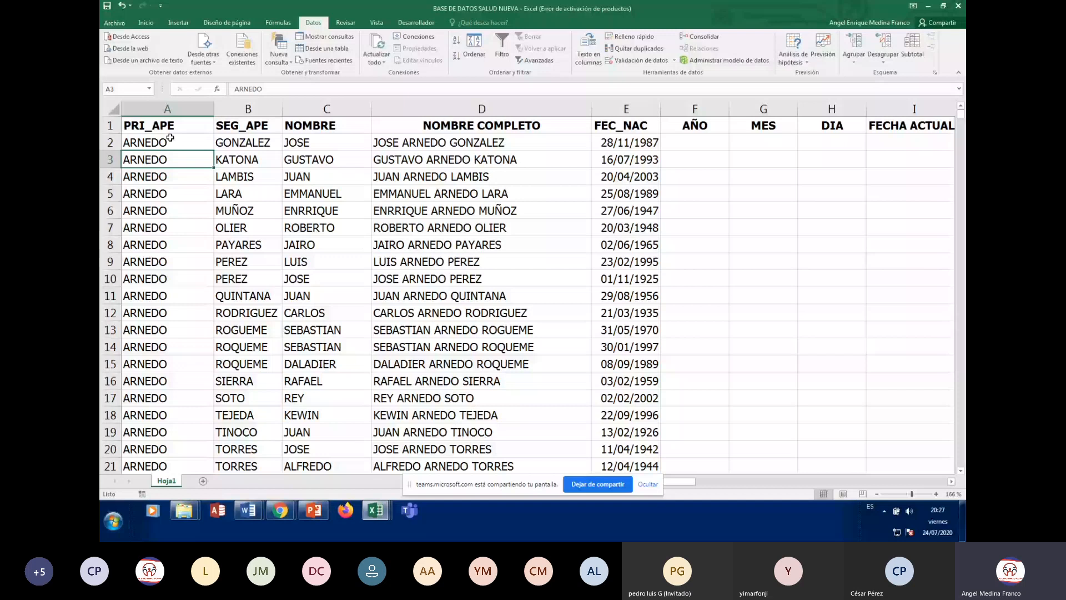
Jump to the last record at row 11698, then back to the top headers, ending on MES
key(ctrl+Down)
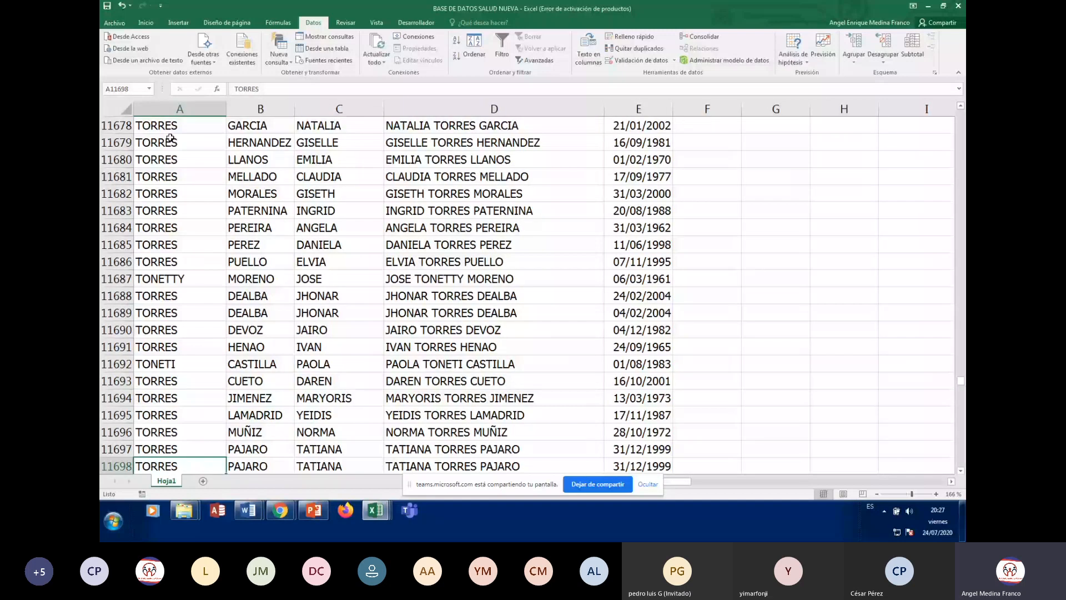
key(Down)
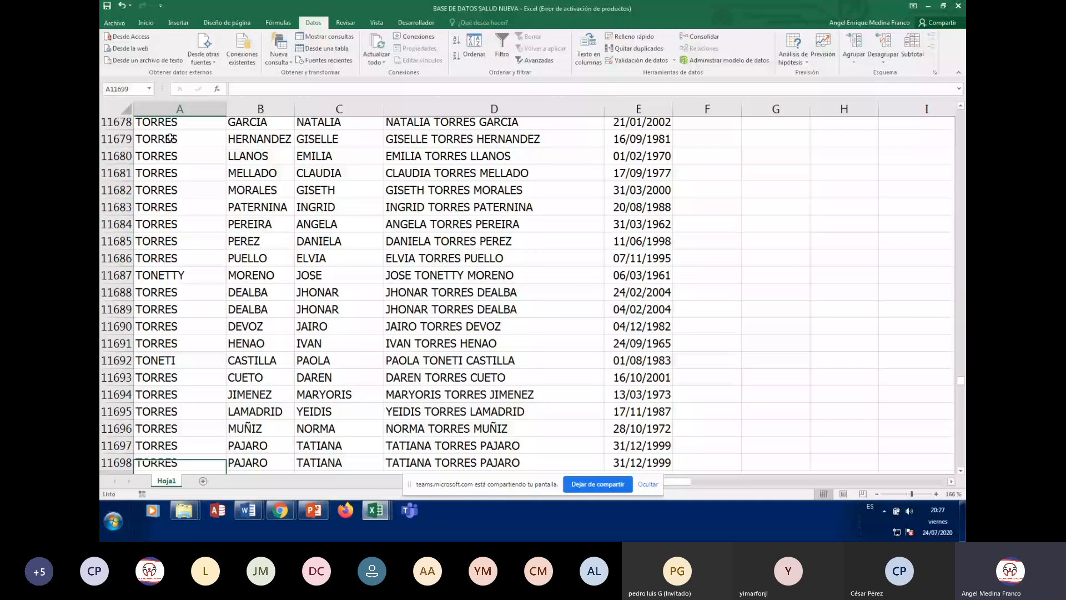
key(ctrl+Up)
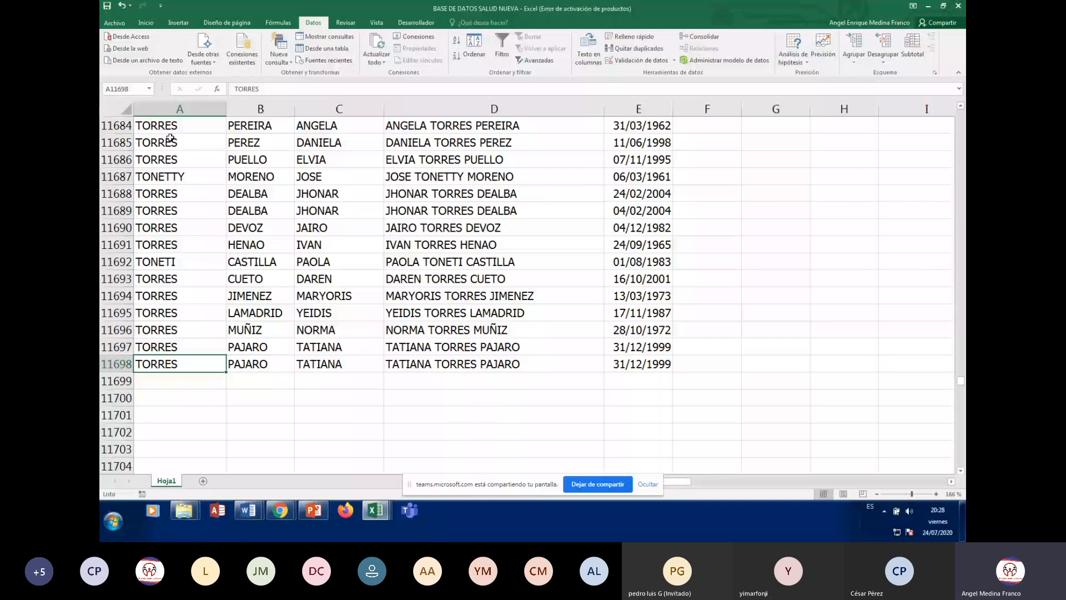
key(ctrl+Up)
key(Right)
key(Right)
key(Right)
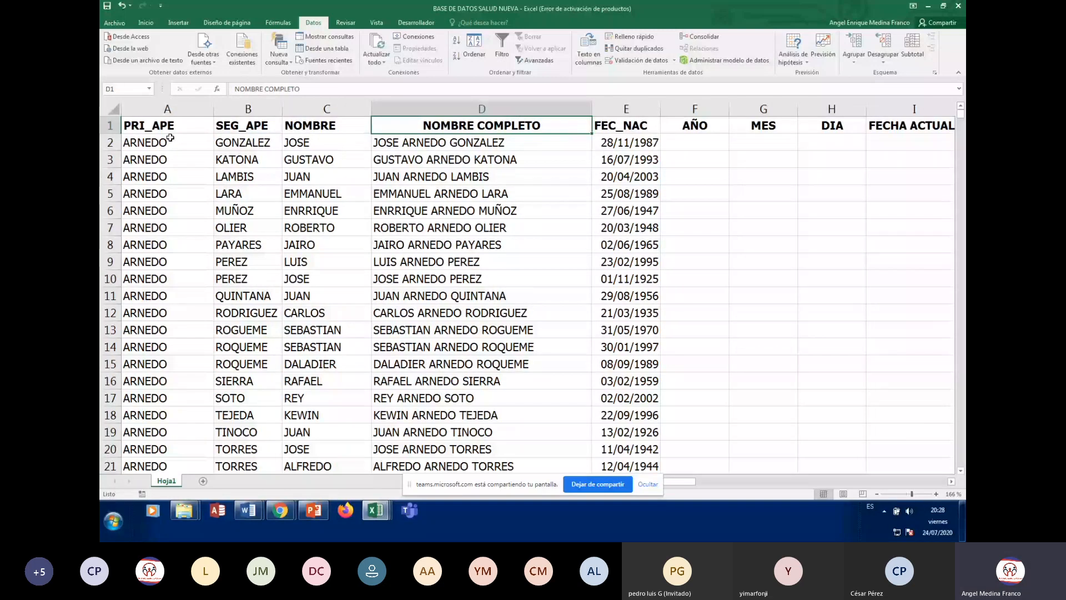
key(Right)
key(Right)
key(Right)
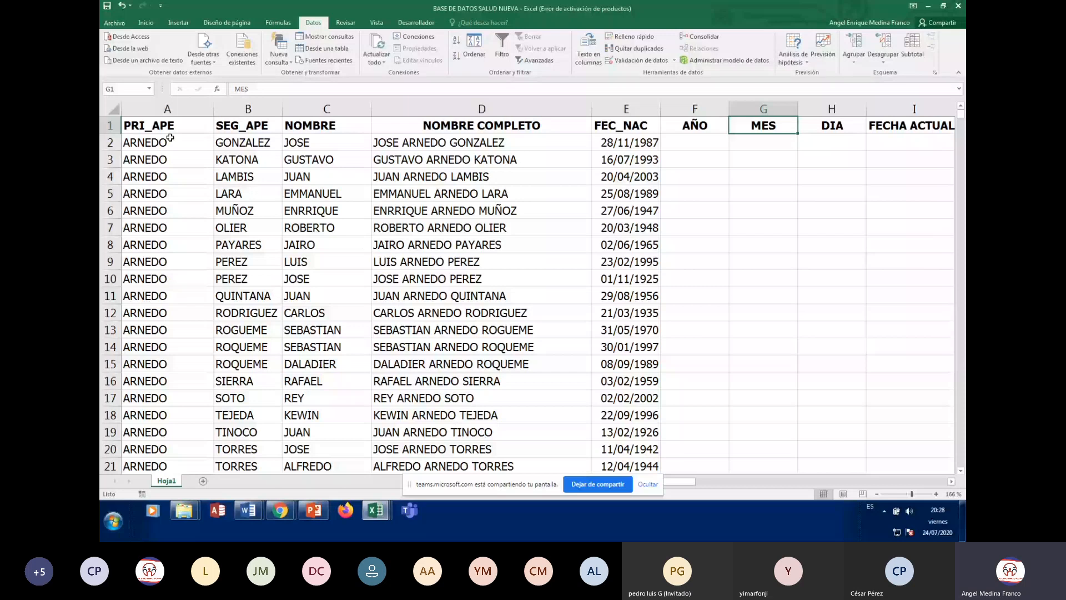
key(ctrl+Home)
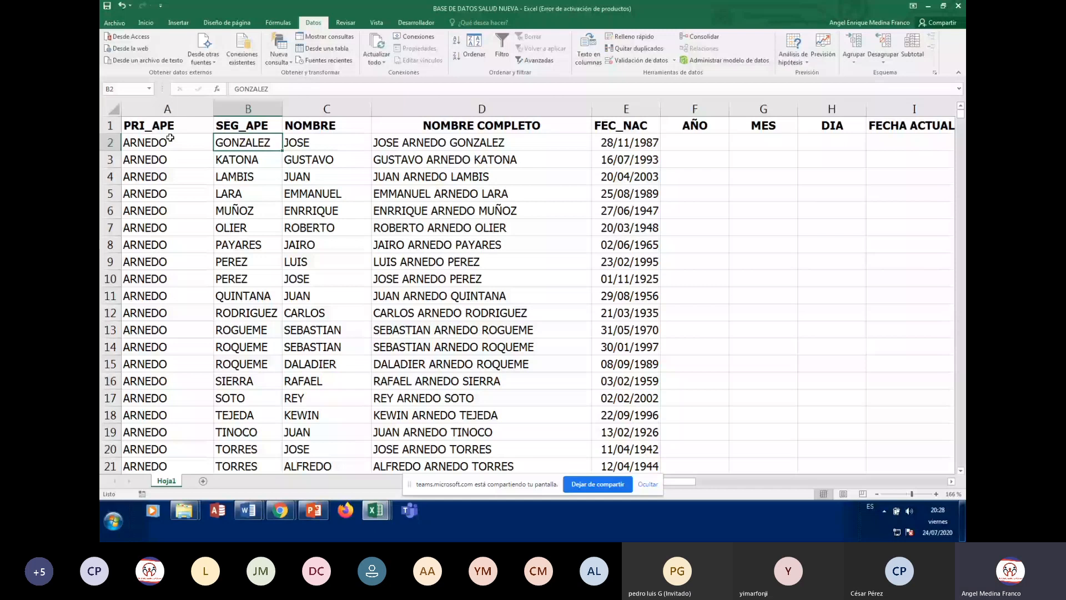
key(Right)
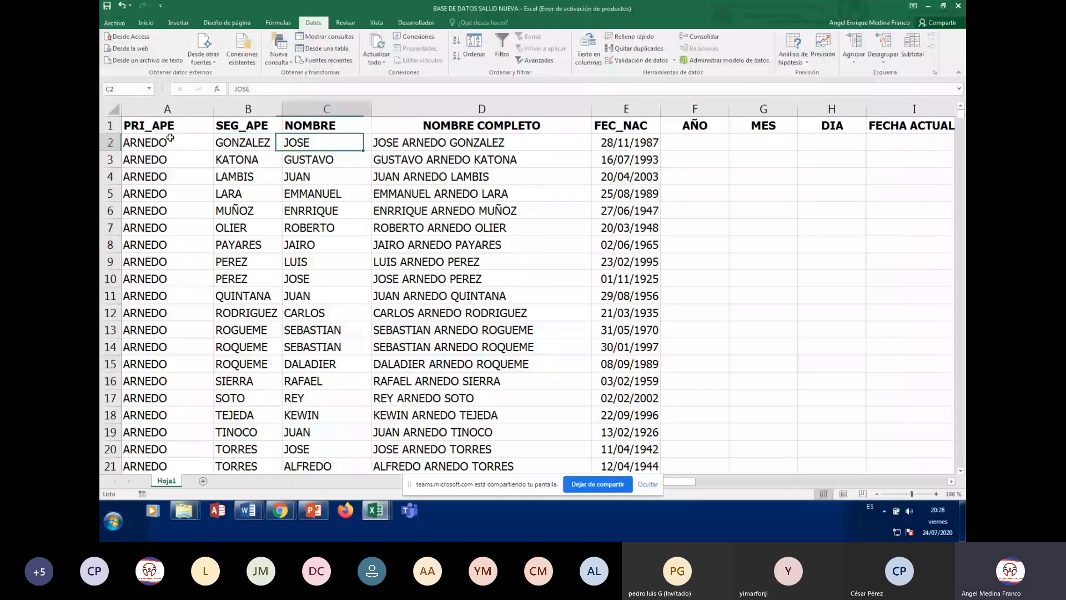
key(Left)
key(Left)
key(Down)
key(Down)
key(Down)
key(Down)
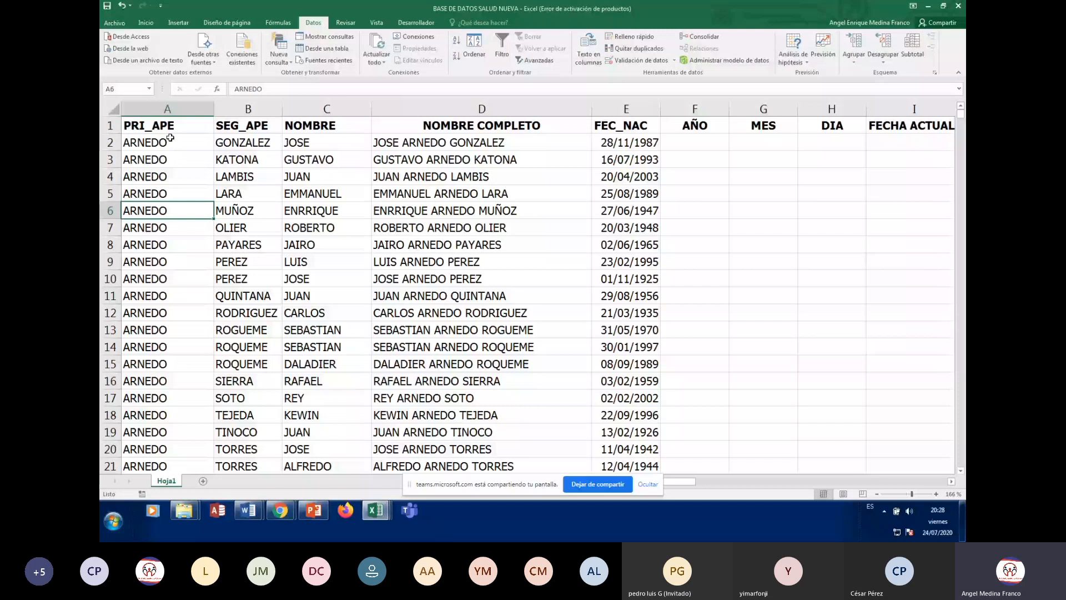
key(Right)
key(Right)
key(Right)
key(Right)
key(Right)
key(Right)
key(Right)
key(Right)
key(Right)
key(Right)
key(Up)
key(Up)
key(Up)
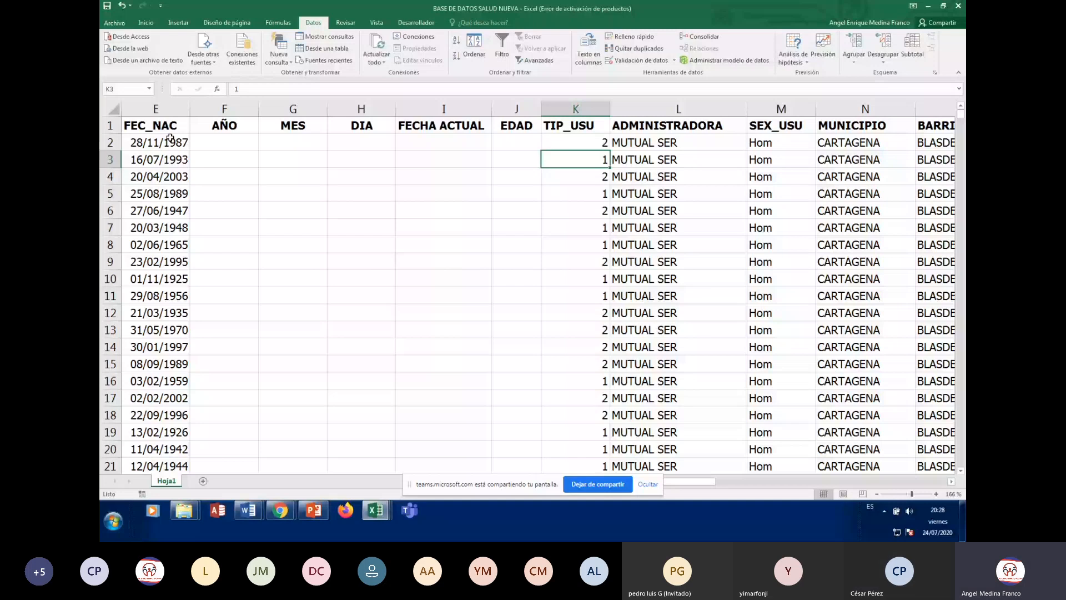
key(Home)
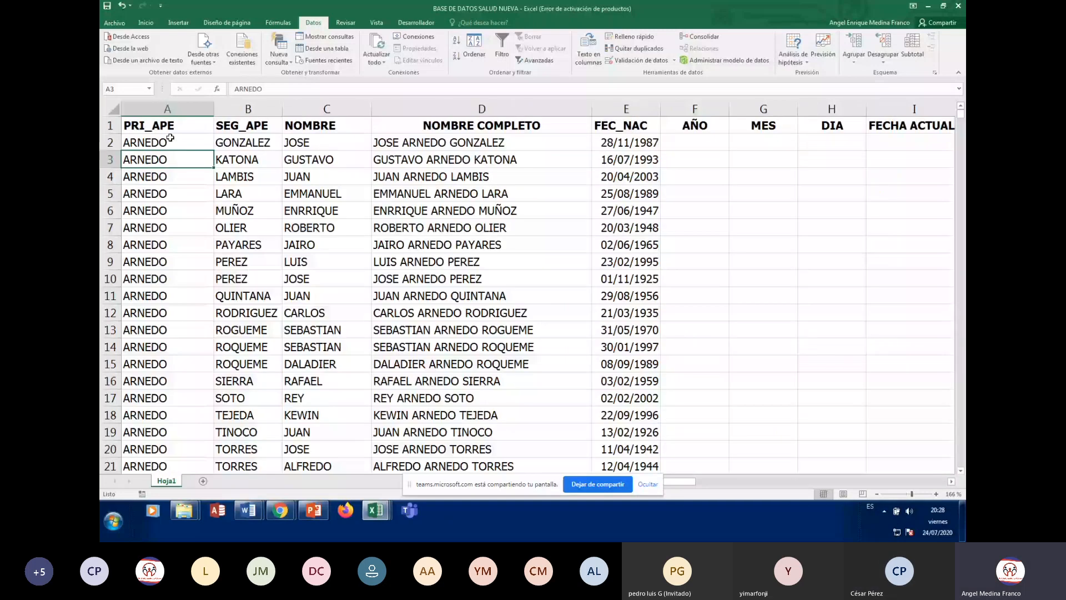
key(ctrl+Home)
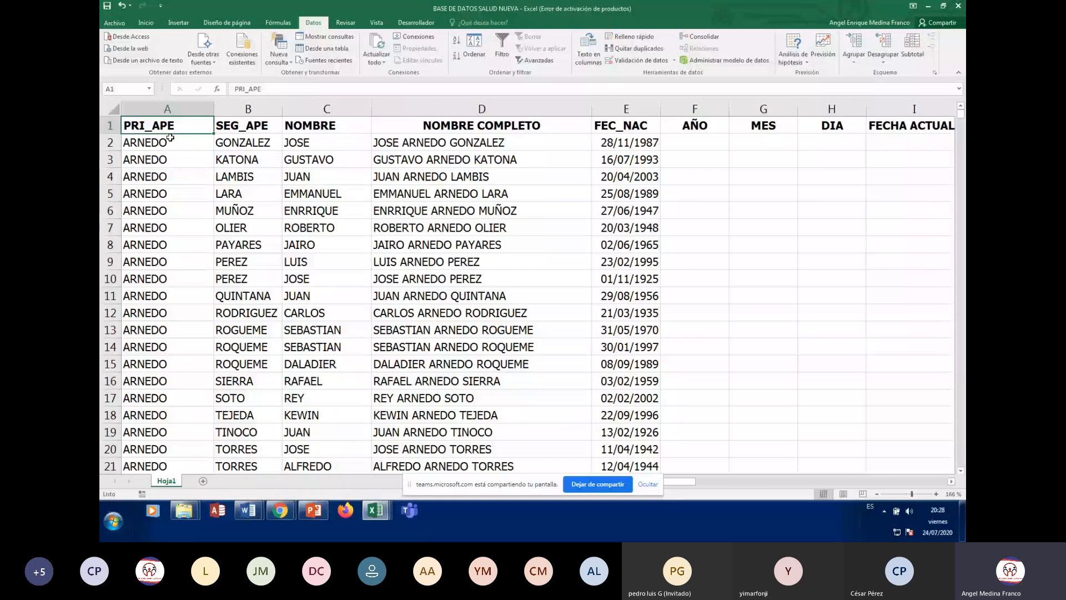
key(Down)
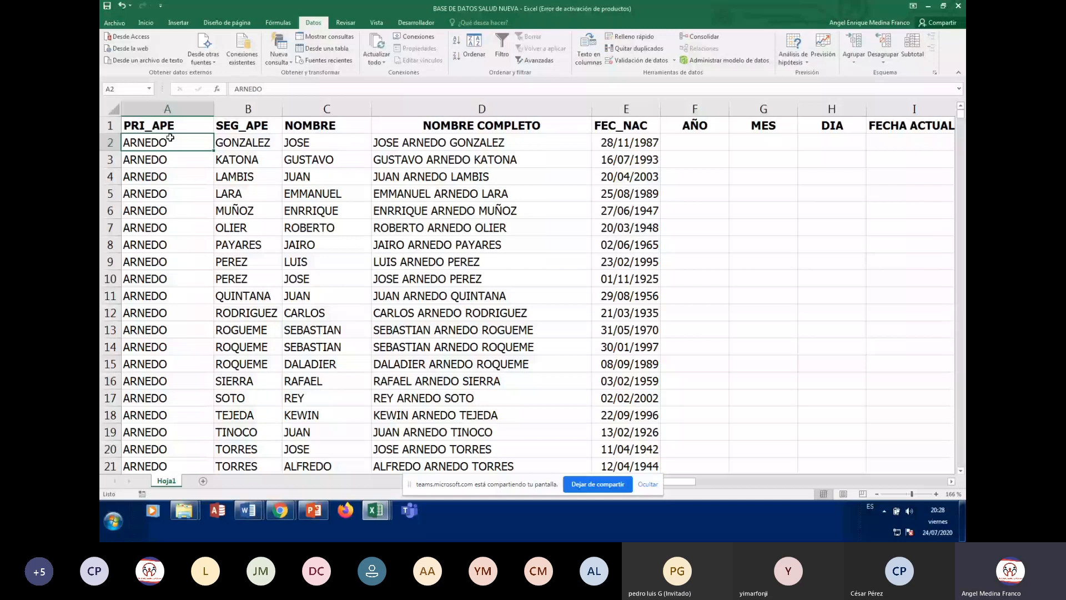
key(Right)
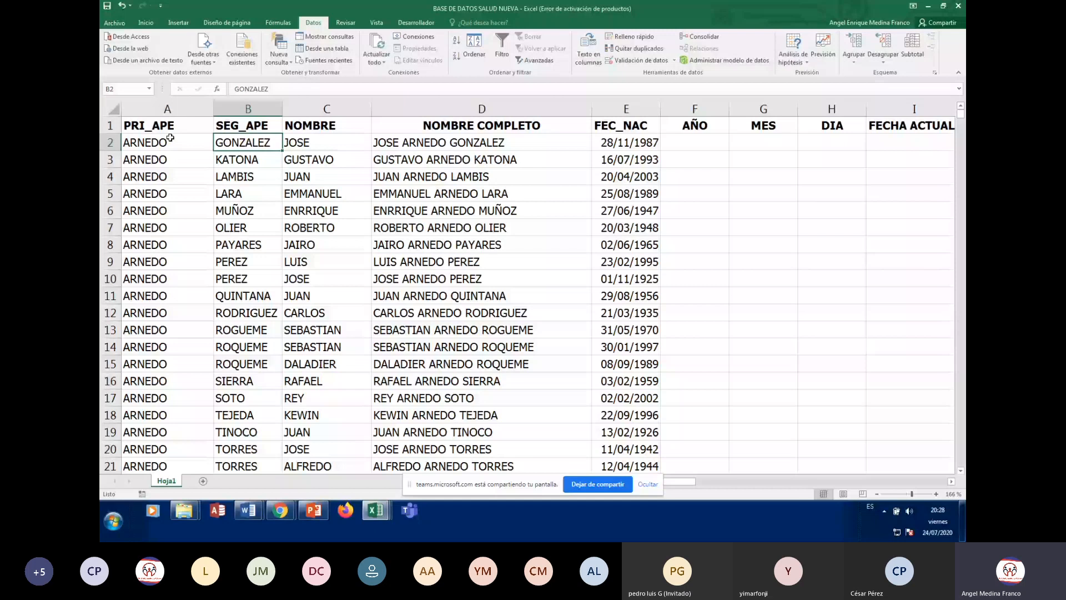
key(Right)
key(Right)
key(Right)
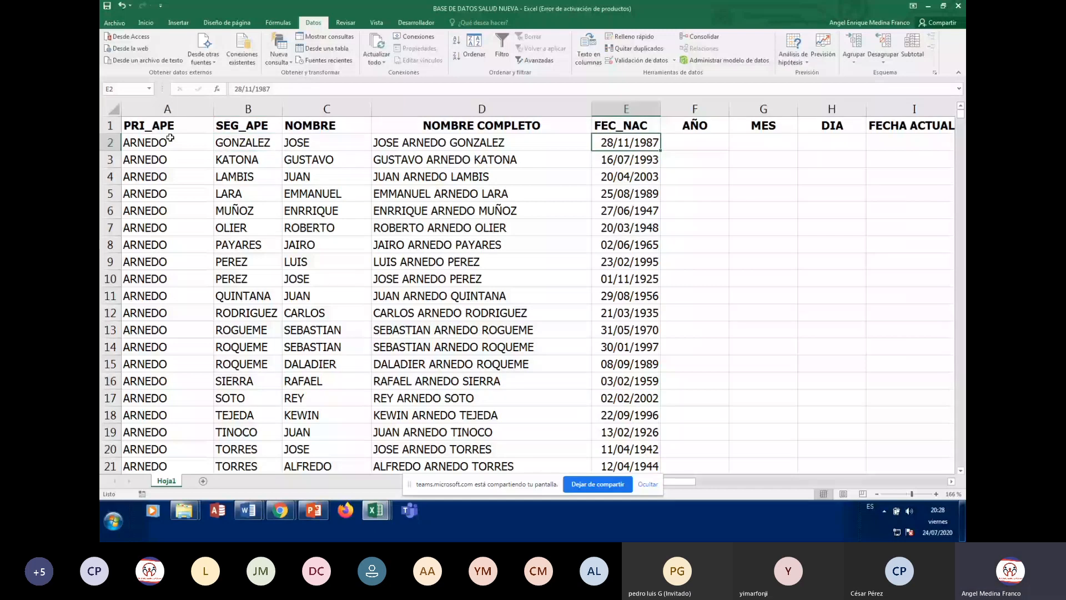
key(Right)
key(Right)
key(Right)
key(Right)
key(Right)
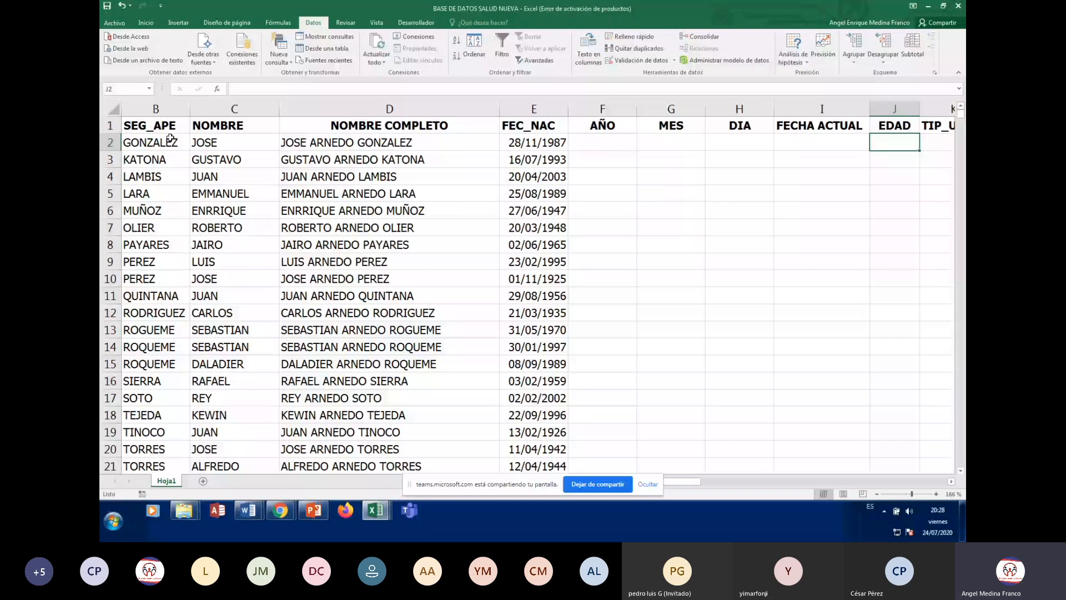
key(Home)
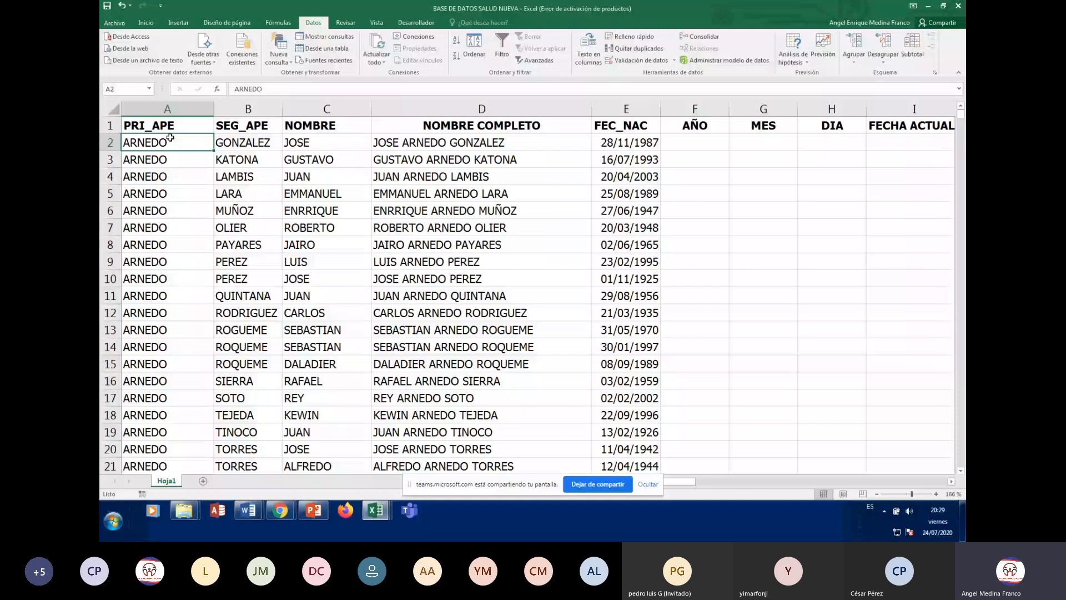
key(Right)
key(Right)
key(Right)
key(Right)
key(Right)
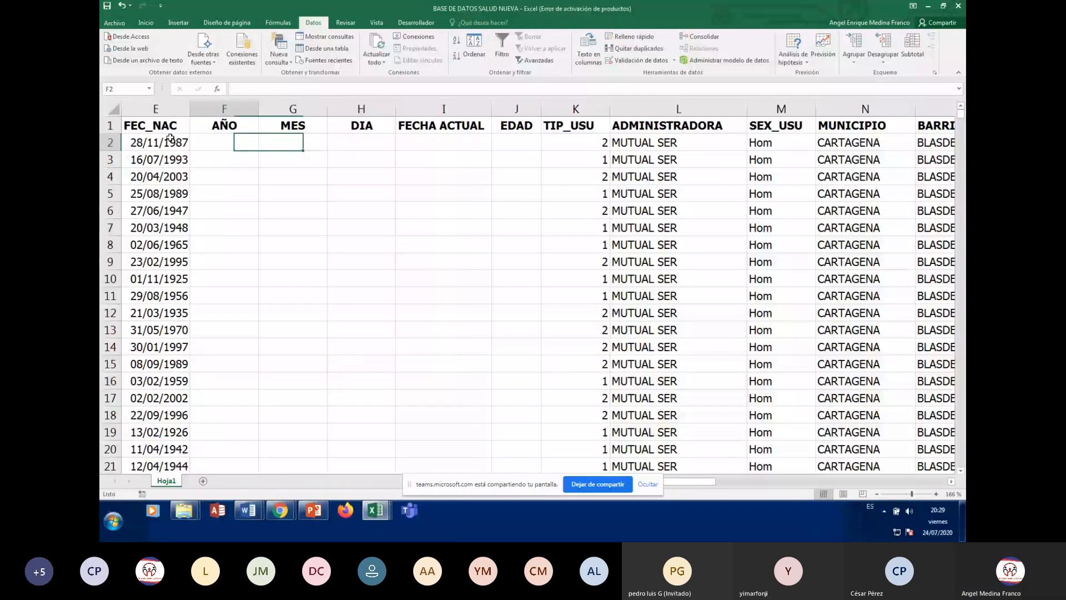
key(Home)
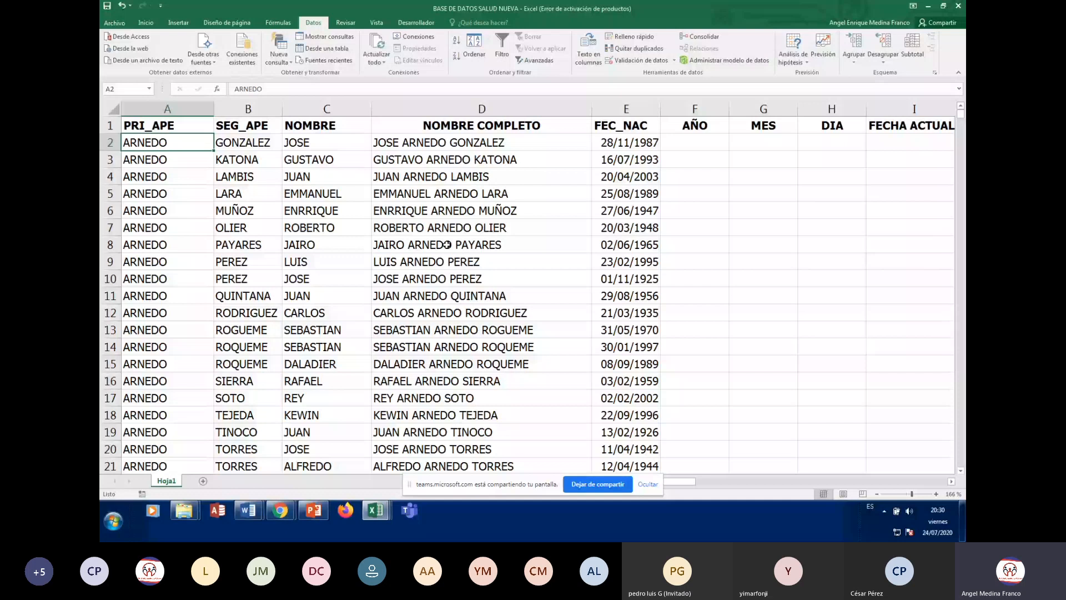
click(306, 210)
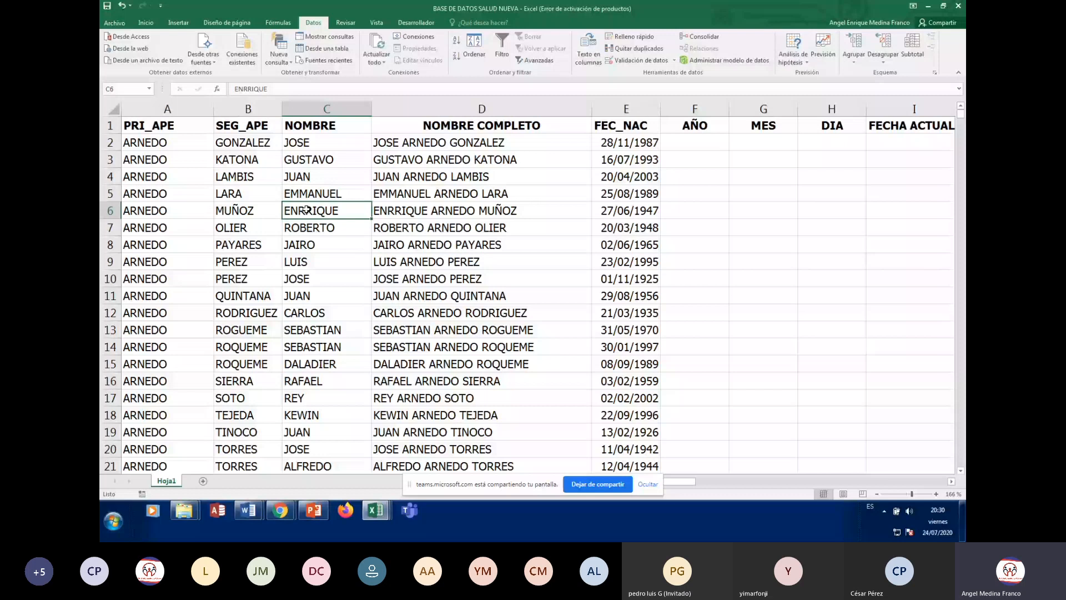
click(376, 232)
scroll(376, 237, down, 20)
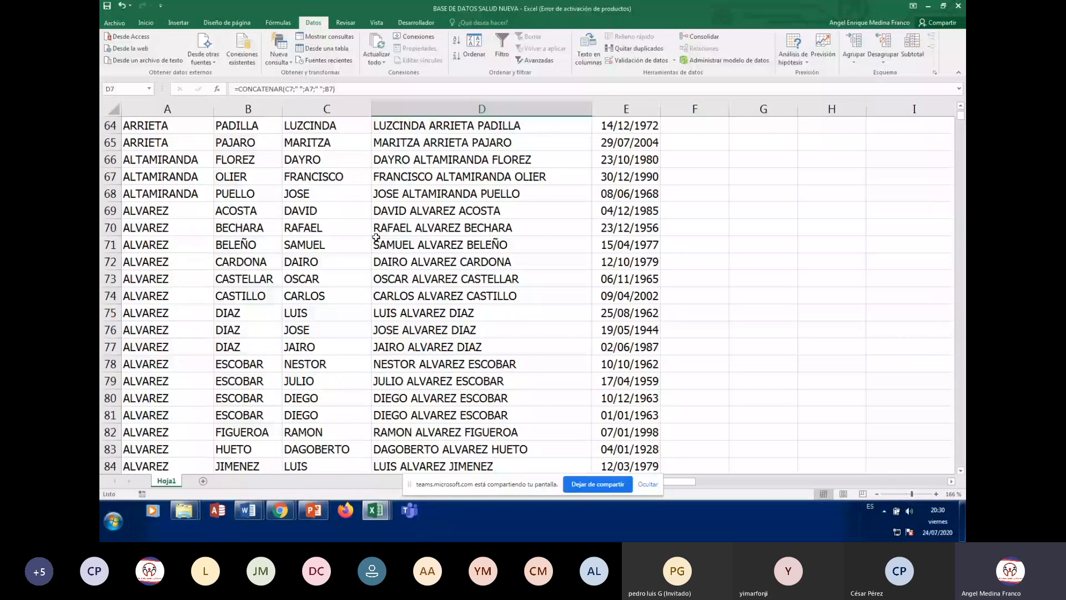
scroll(376, 238, up, 20)
click(149, 147)
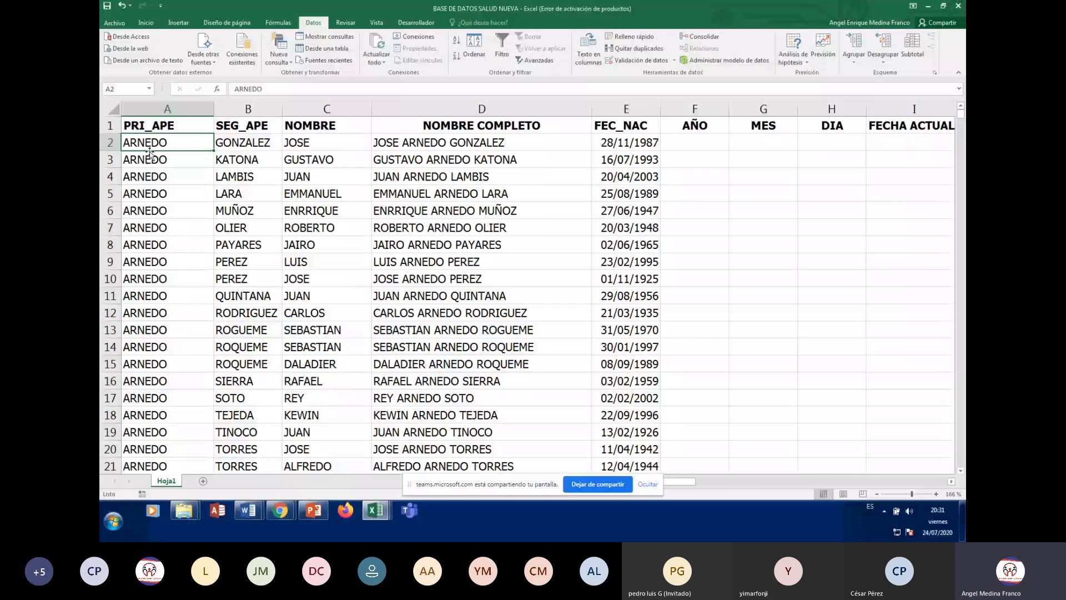
scroll(232, 330, down, 20)
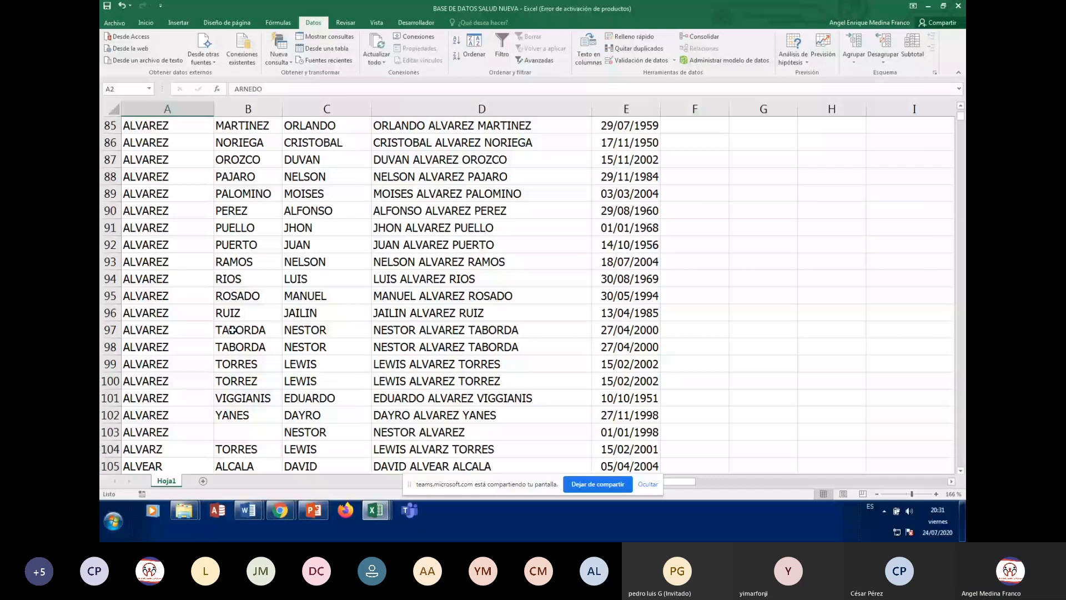
scroll(232, 330, up, 19)
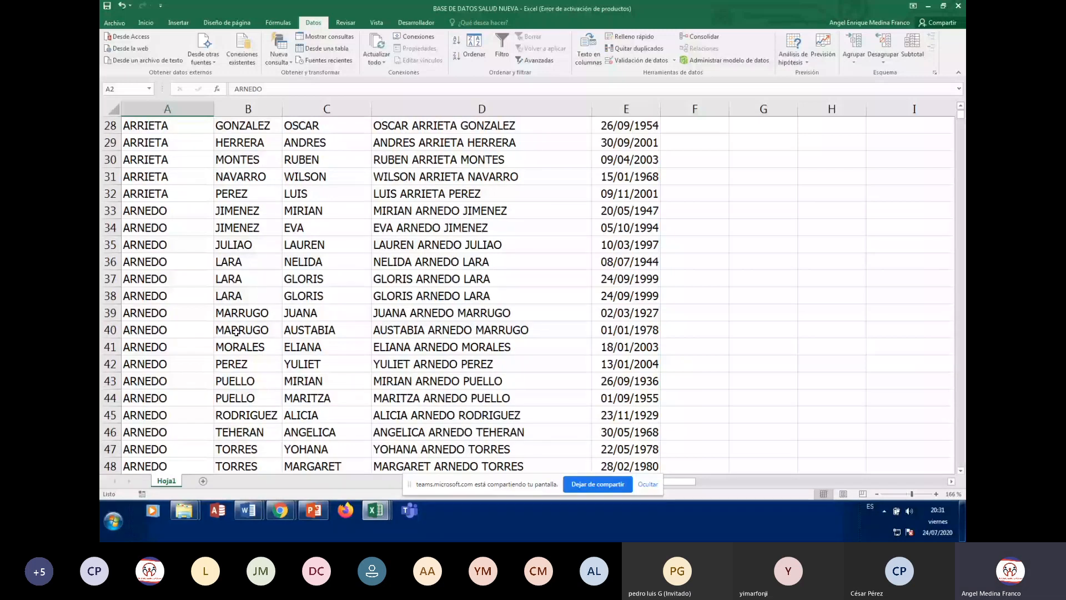
scroll(236, 332, up, 9)
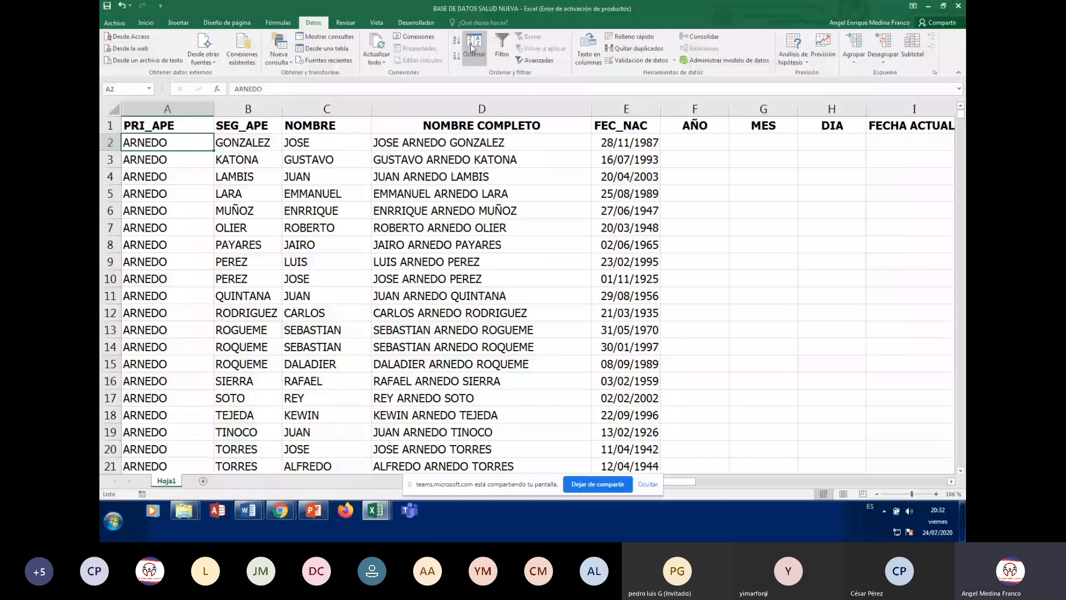
click(472, 47)
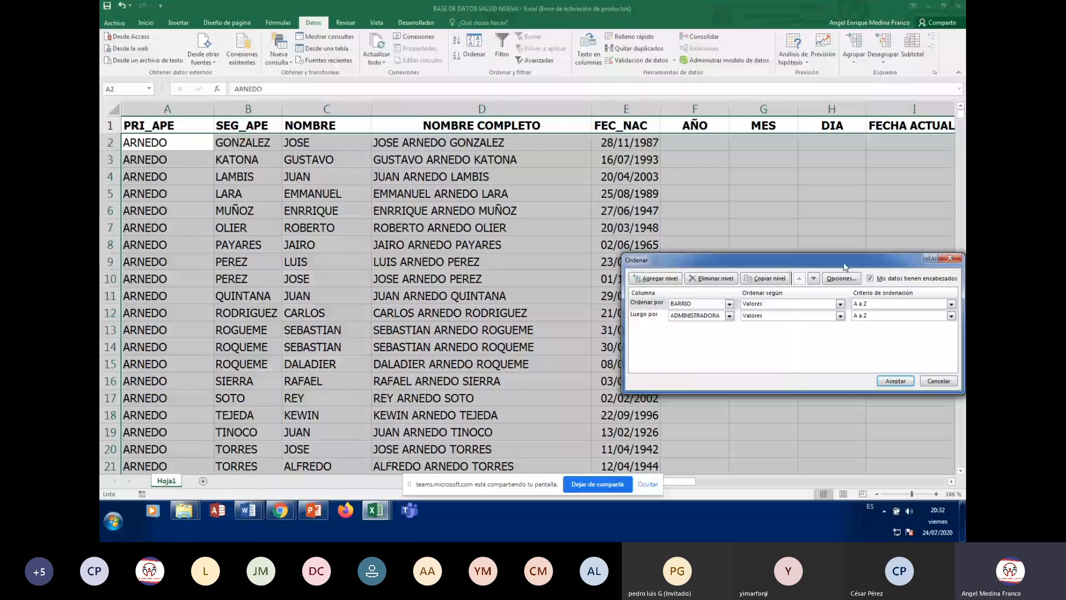
drag(844, 267, 752, 157)
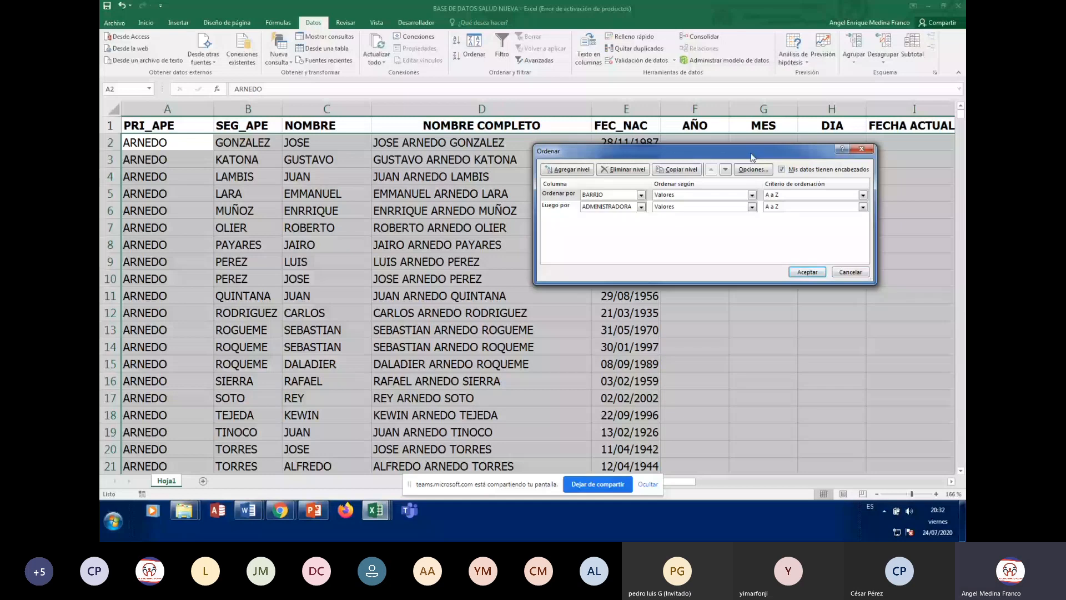
click(644, 211)
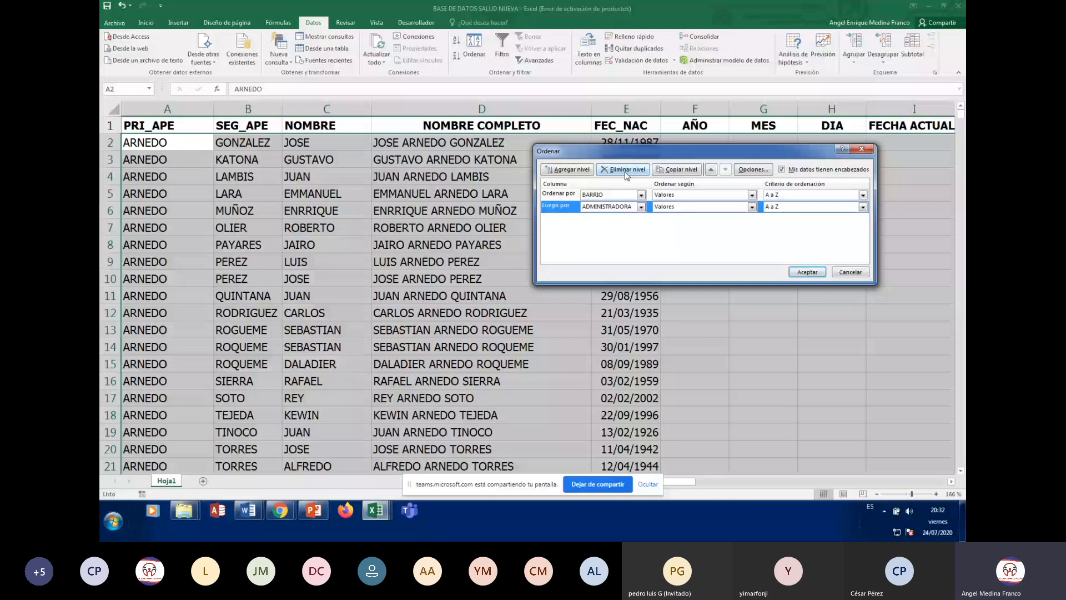
click(625, 172)
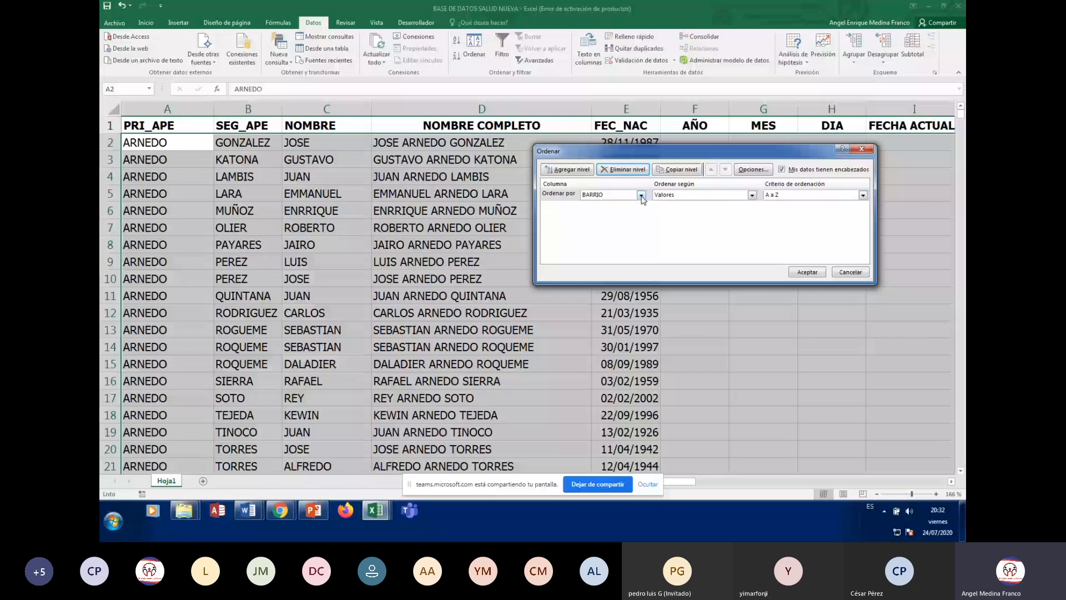
click(602, 195)
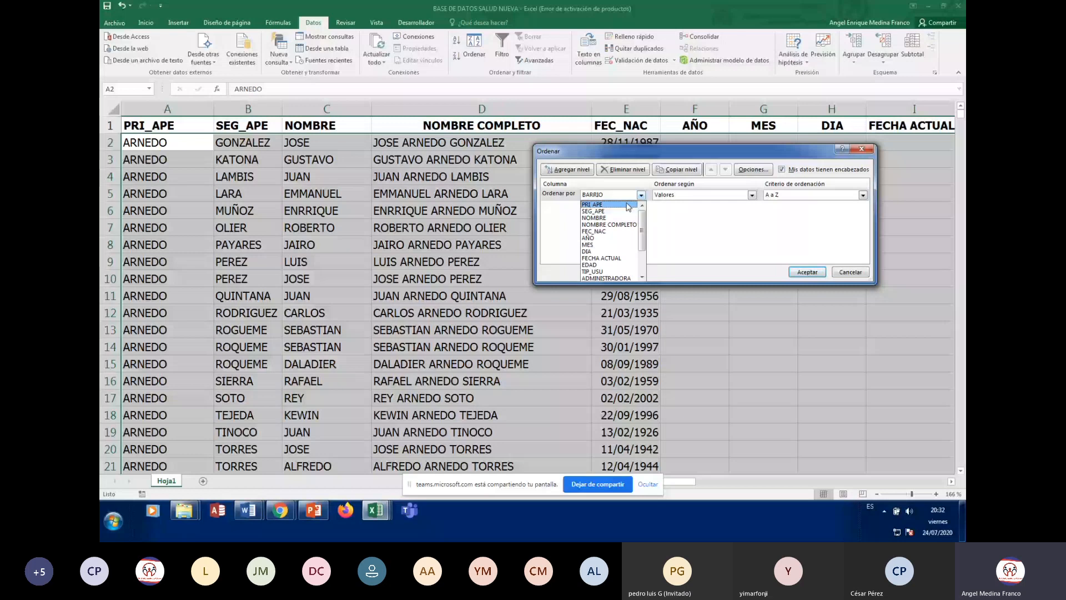
click(783, 173)
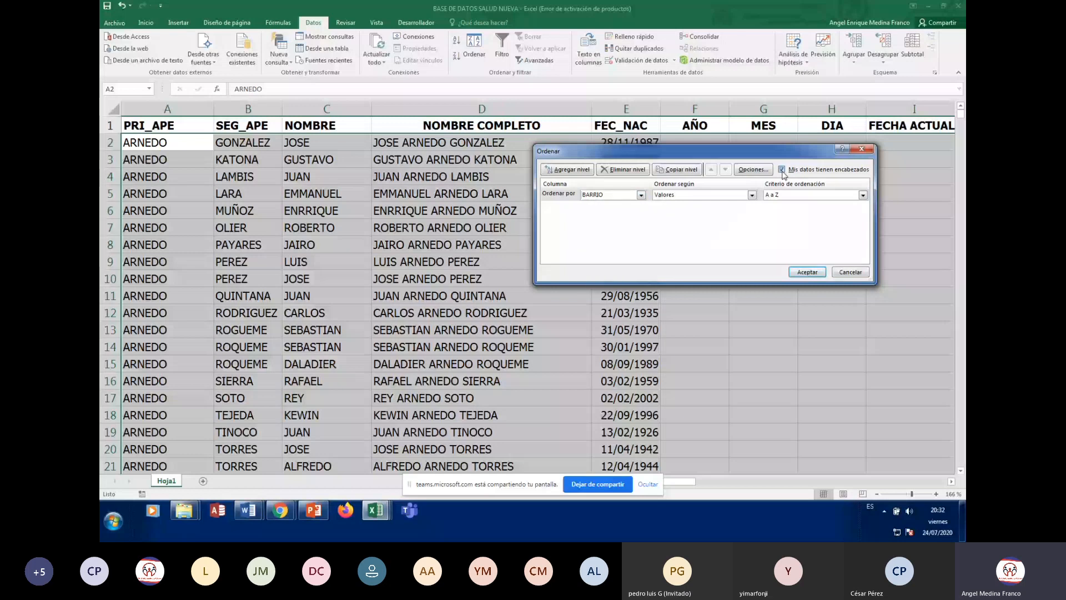
click(782, 170)
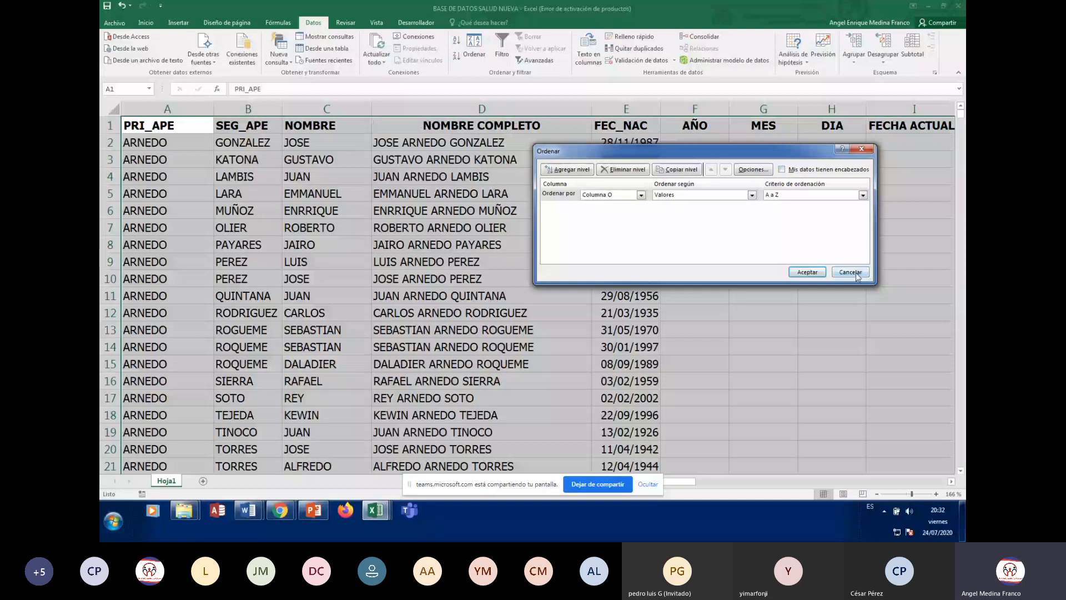
click(858, 276)
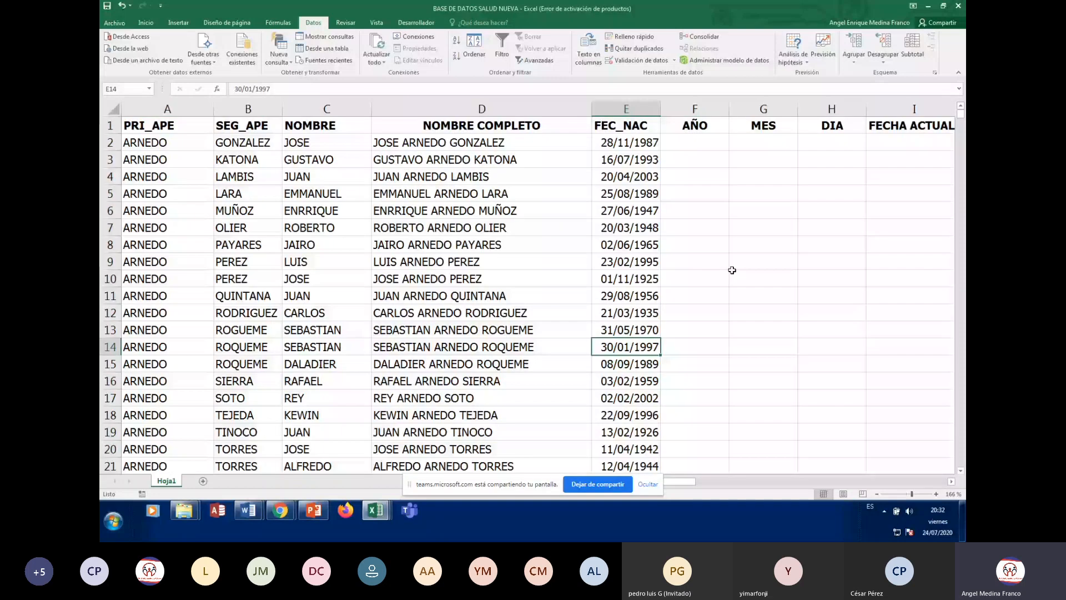
Check the name DALADIER in C15 and the D13 formula, then reopen the Ordenar dialog
click(304, 363)
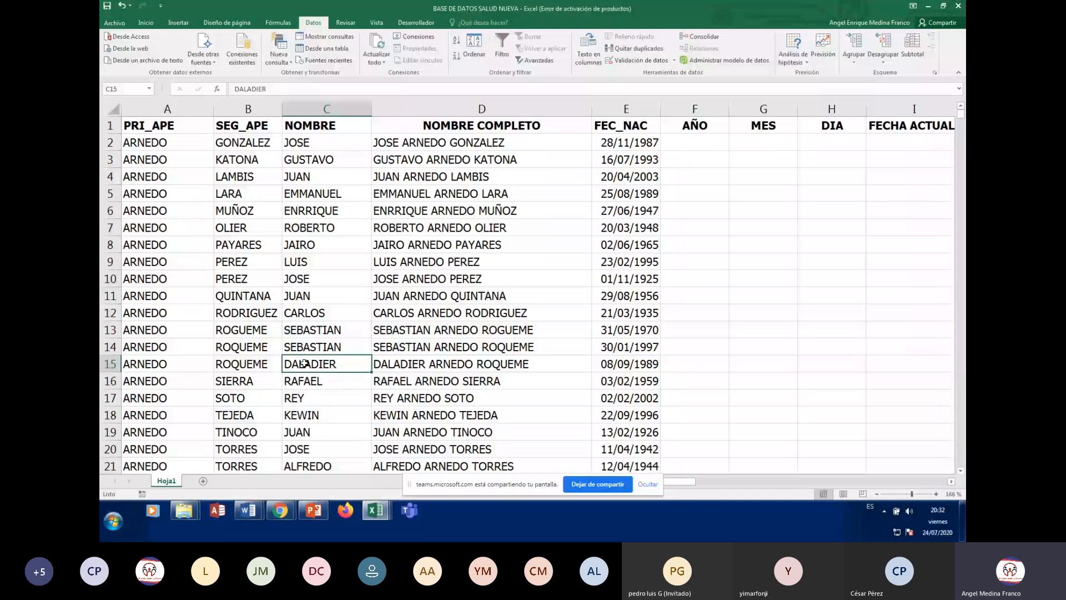
click(469, 332)
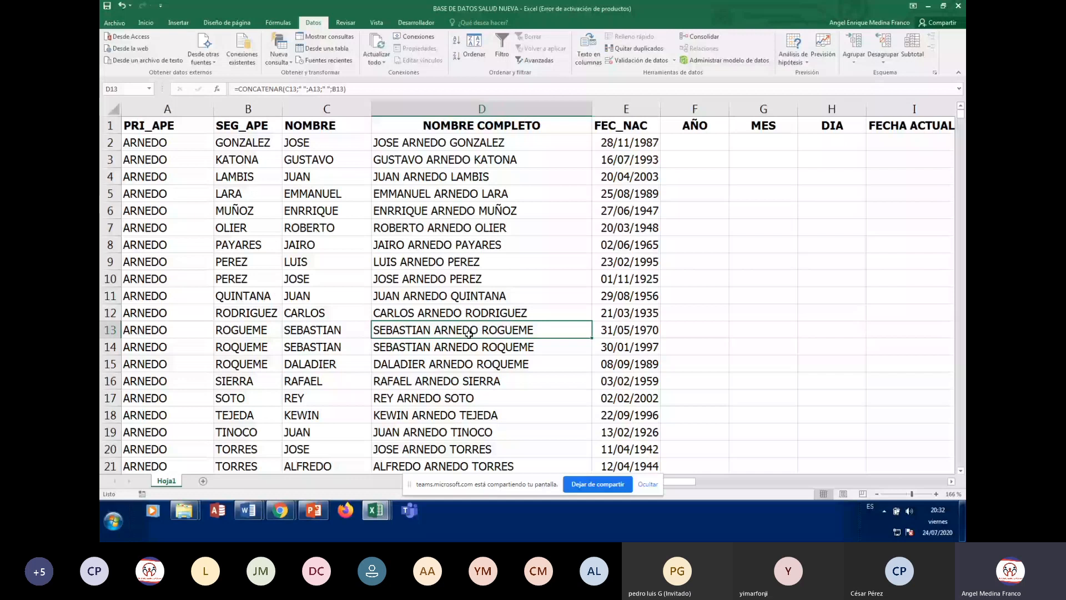
click(469, 44)
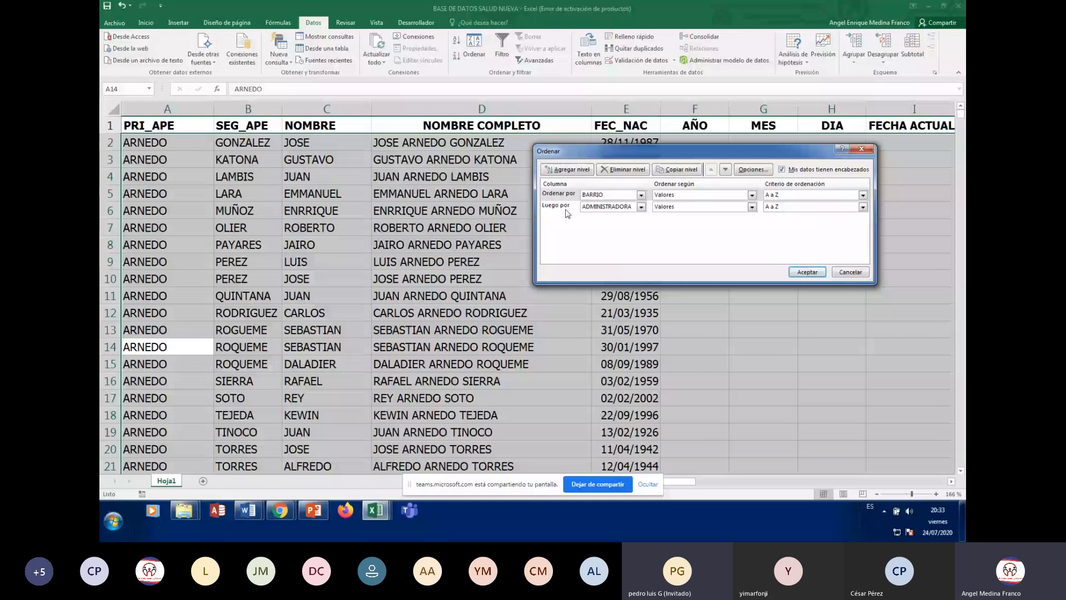
Delete the ADMINISTRADORA level, keep headers checked, and confirm BARRIO in the Ordenar por list
click(619, 169)
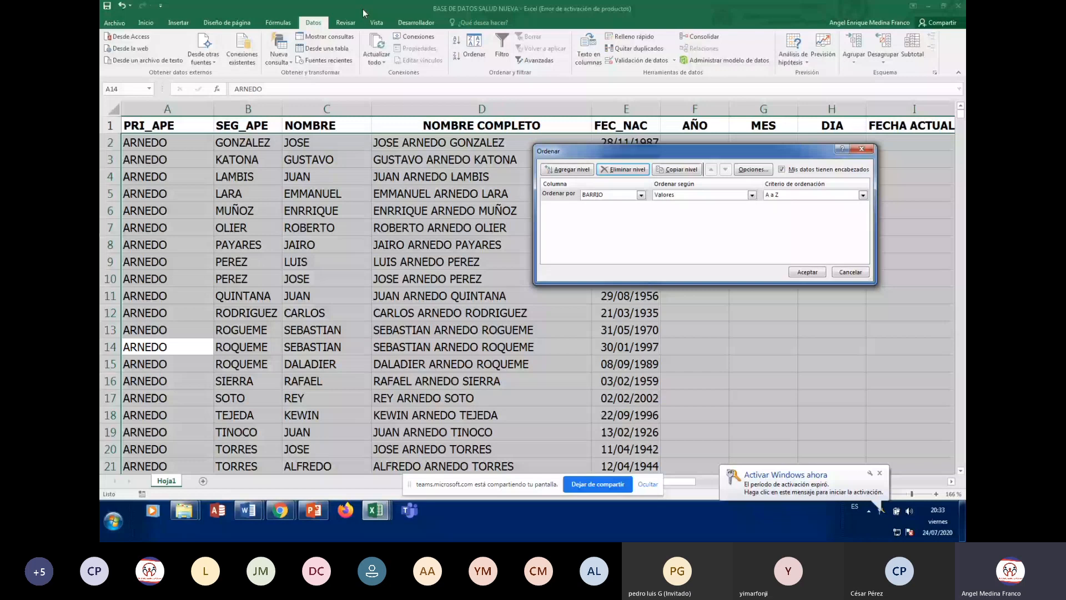
click(790, 172)
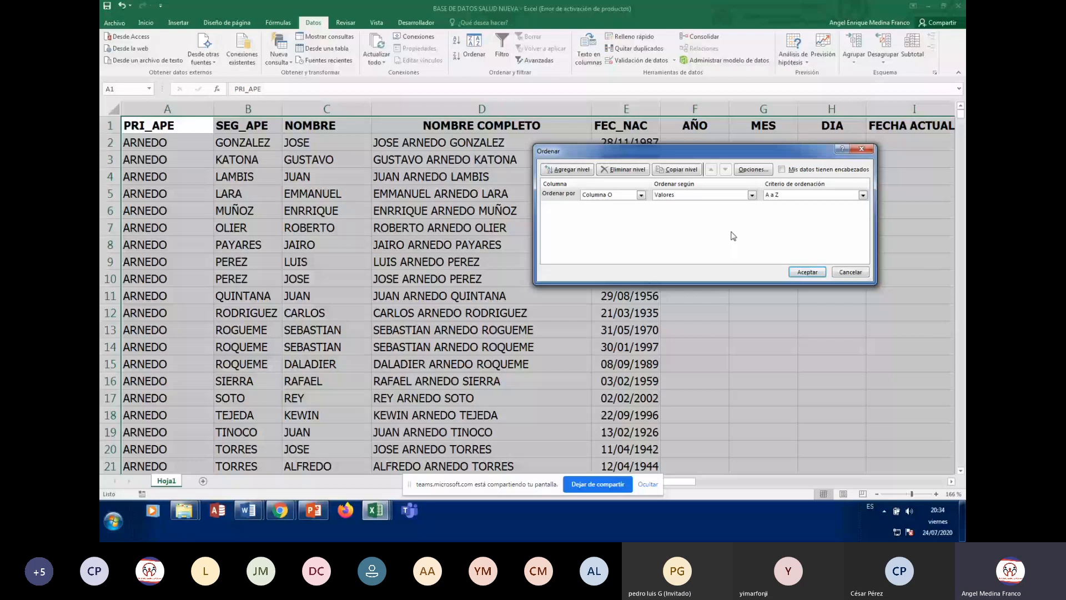
click(782, 169)
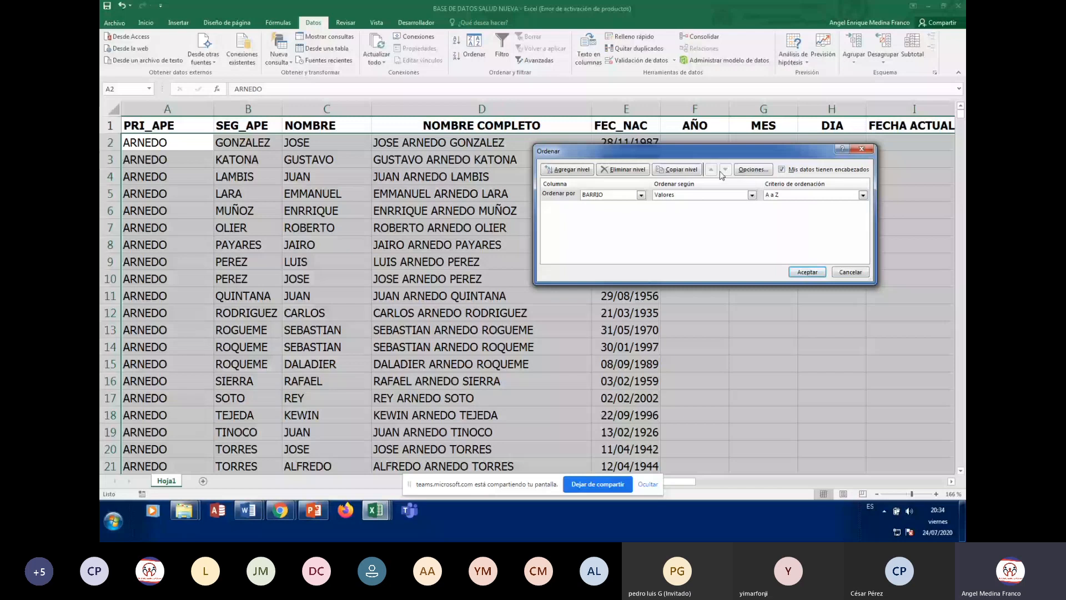
click(641, 195)
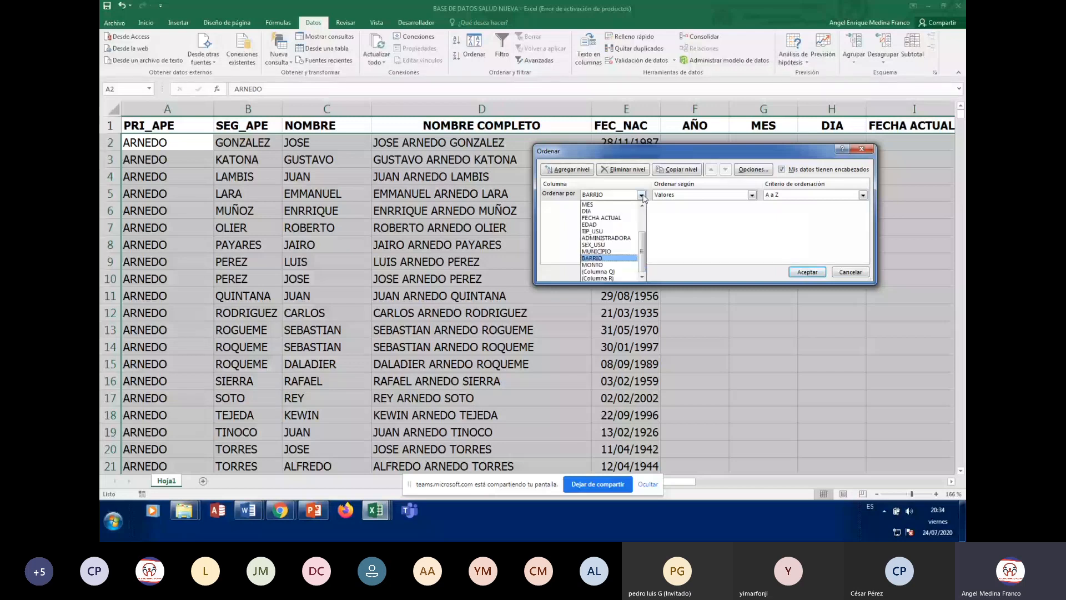
scroll(643, 209, up, 3)
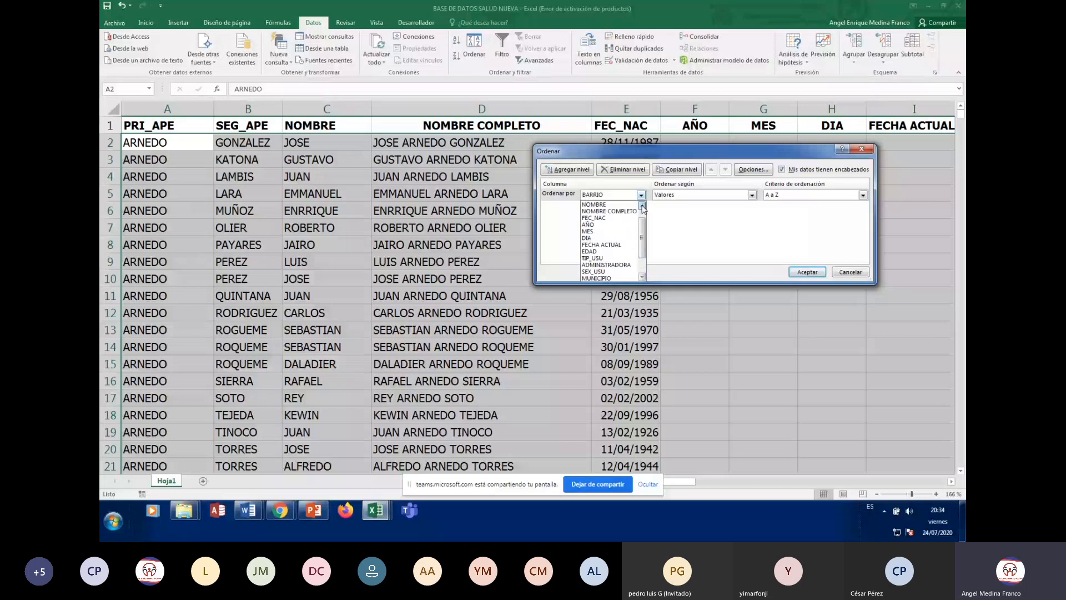
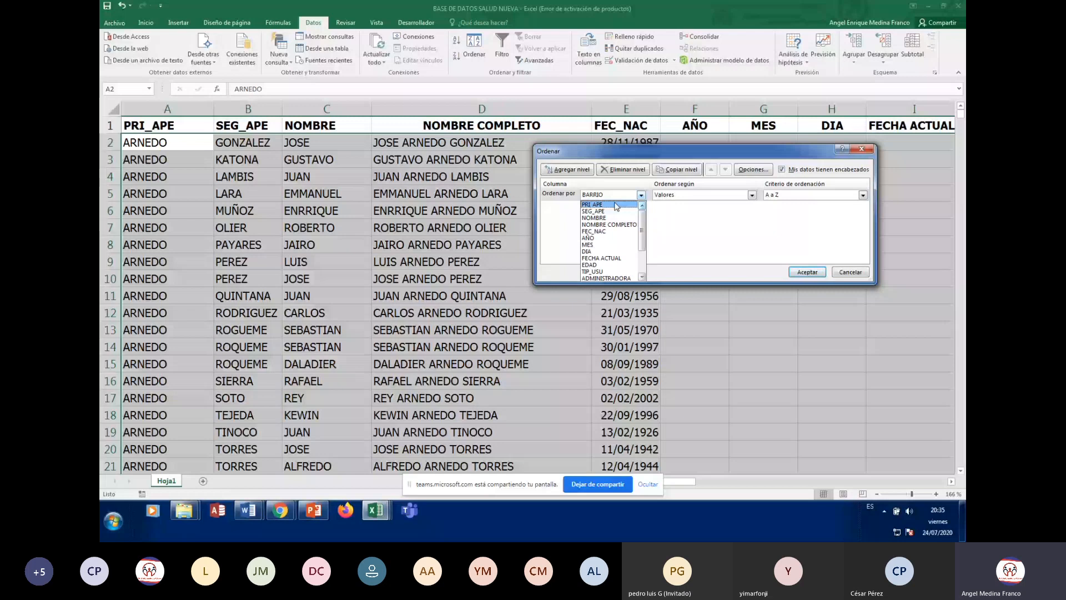
Make PRI_APE the first sort level, ordered Z a A
click(616, 205)
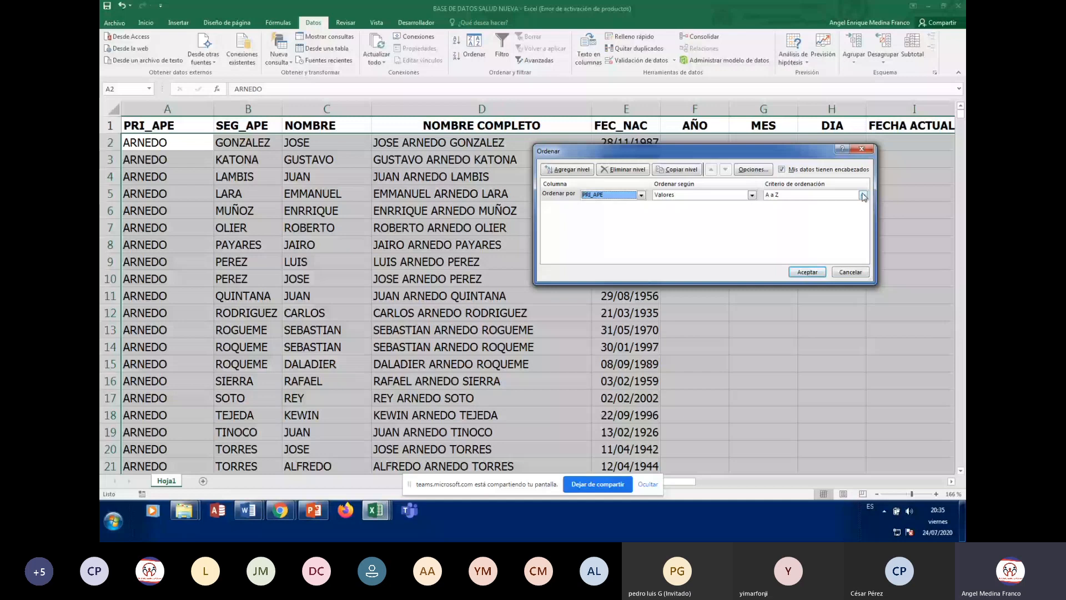
click(863, 195)
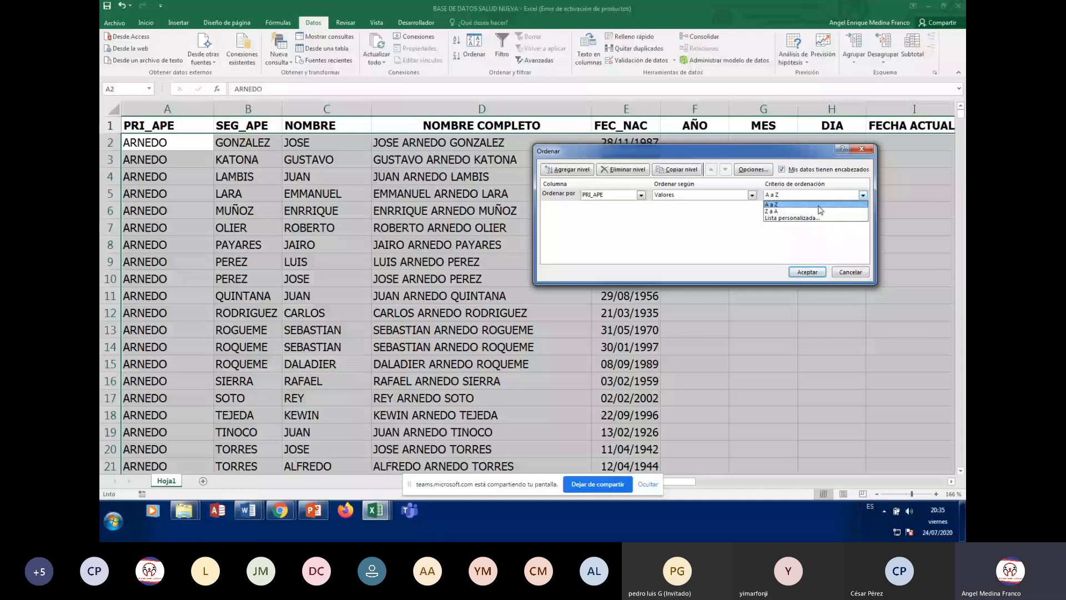
click(778, 213)
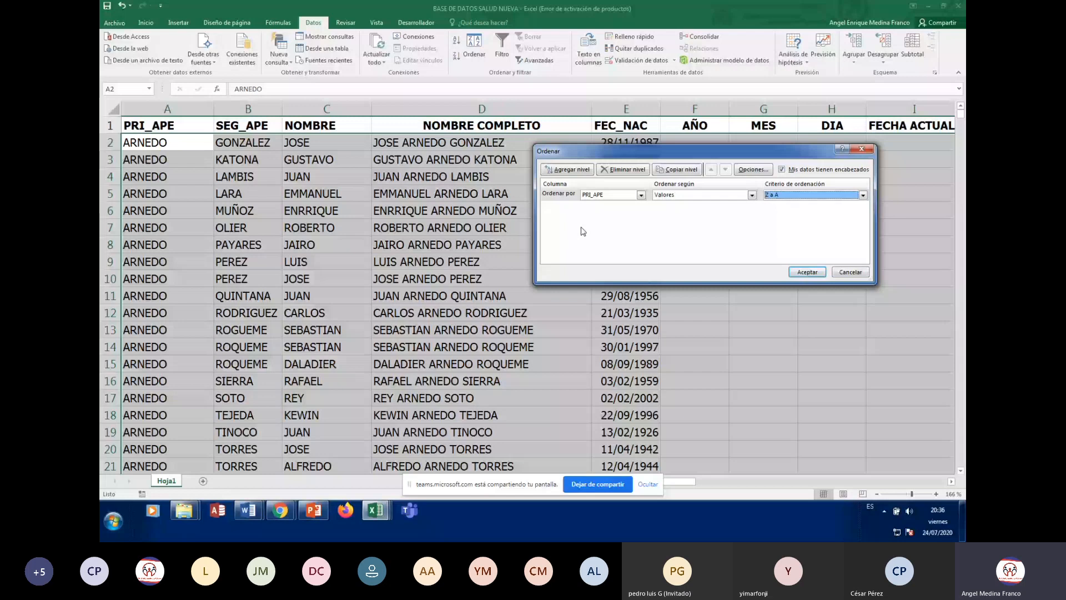
Add a second sort level on SEG_APE, ordered Z a A
click(568, 169)
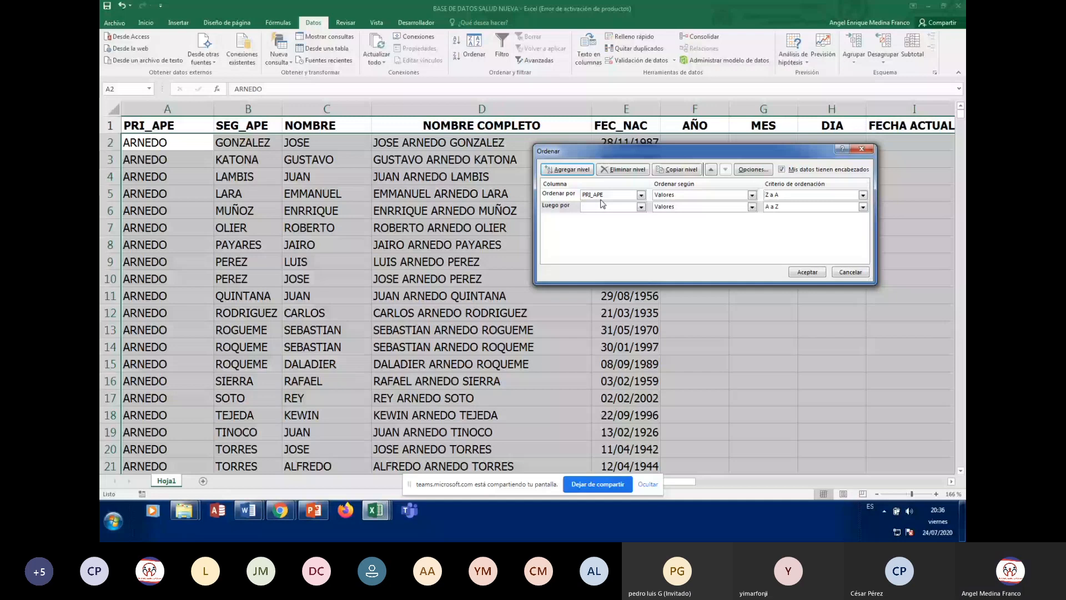
click(640, 207)
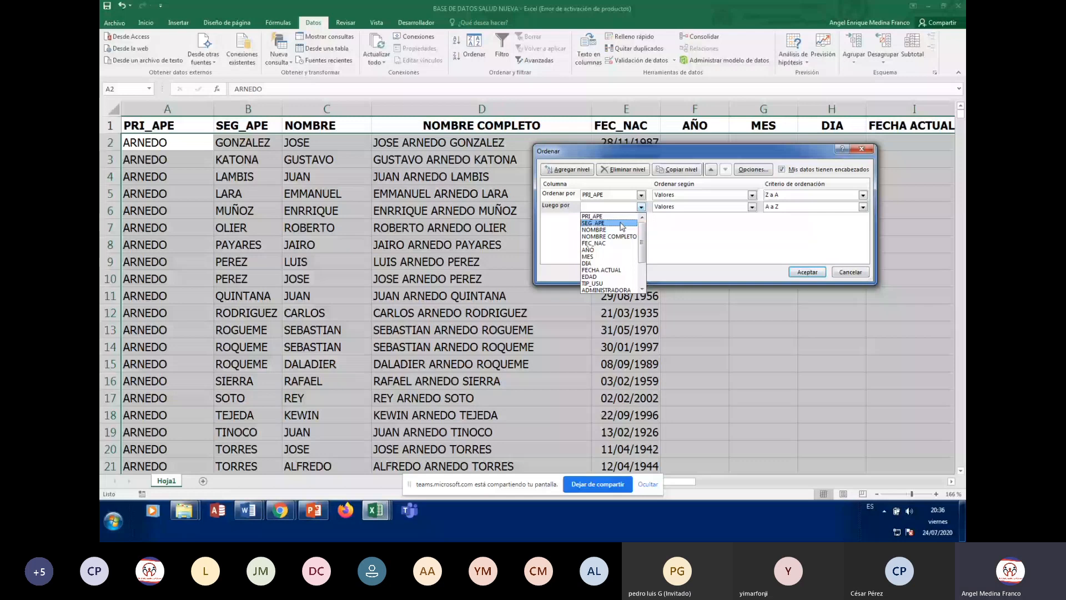
click(621, 224)
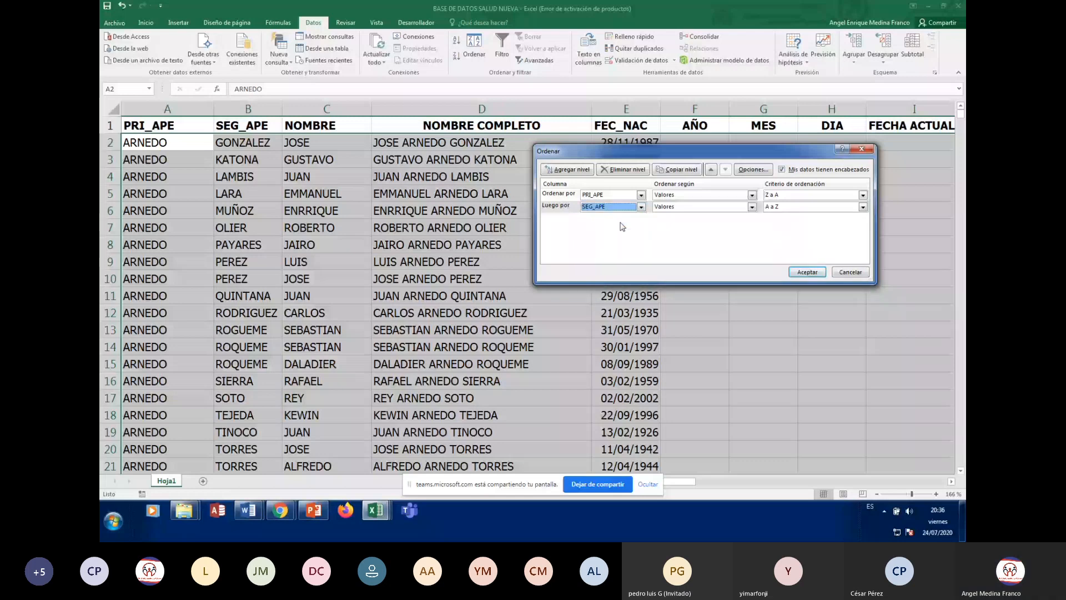
click(864, 211)
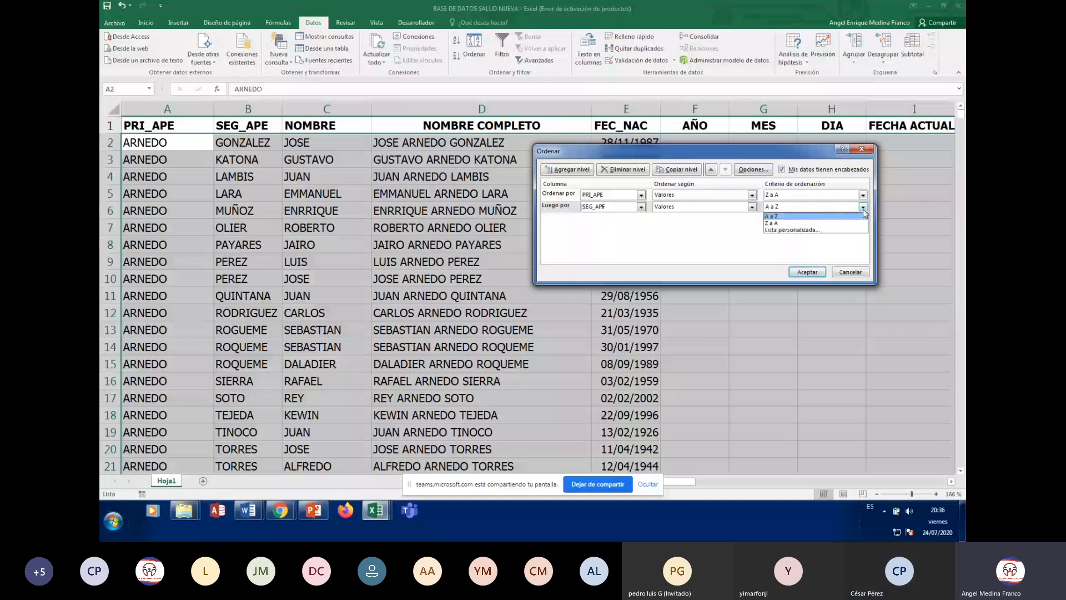
click(784, 224)
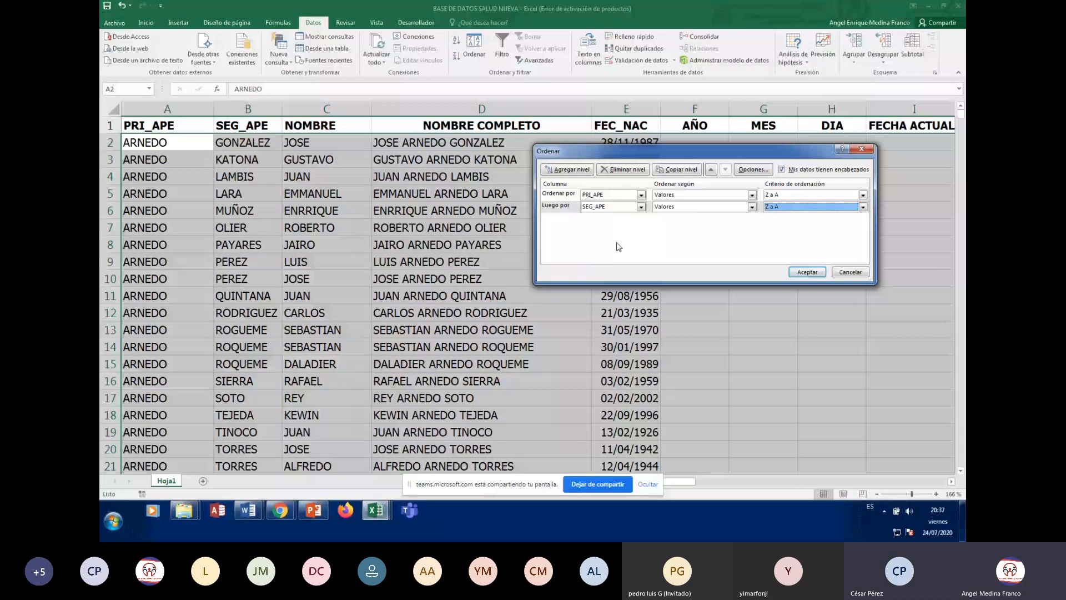
Add a third sort level on NOMBRE, ordered Z a A
click(569, 170)
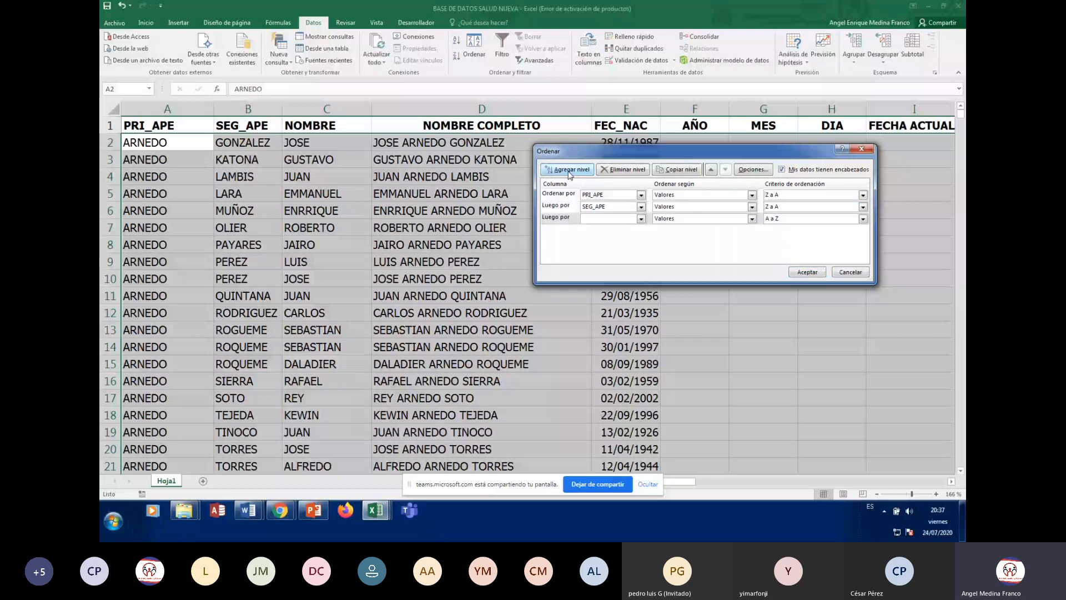
click(642, 220)
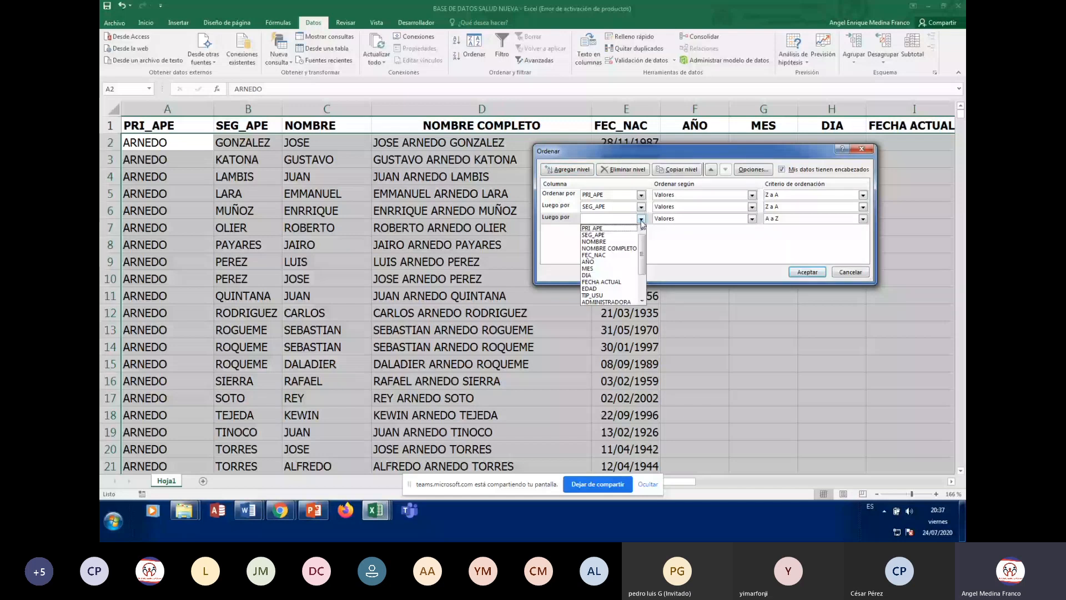
click(594, 241)
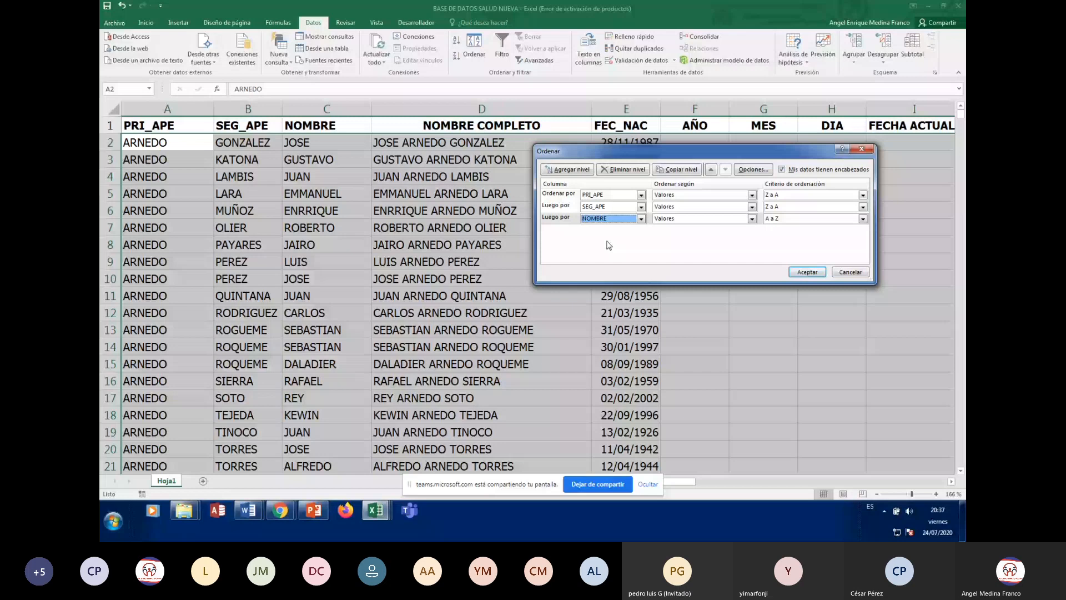
click(862, 219)
click(811, 235)
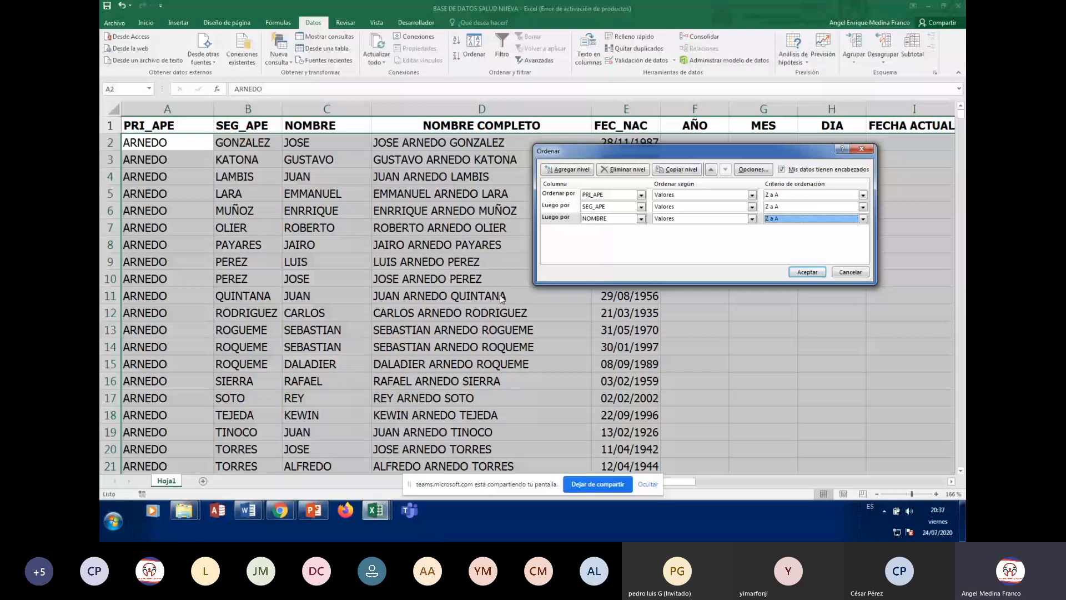
Apply the descending sort and browse the sorted ZUÑIGA and ZARATE surname rows
click(811, 272)
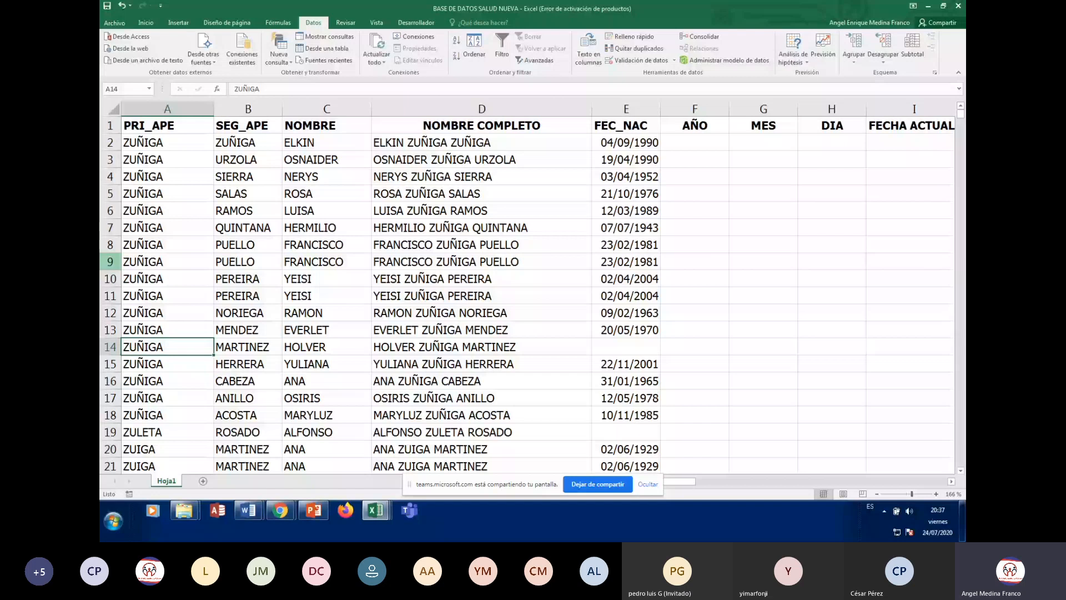
click(152, 143)
key(Right)
key(Right)
key(Right)
key(Right)
key(Right)
key(Right)
key(Right)
key(Right)
key(Right)
key(Right)
key(Right)
key(Right)
key(Right)
key(Right)
key(Right)
key(Right)
key(Right)
key(Right)
key(Right)
key(Right)
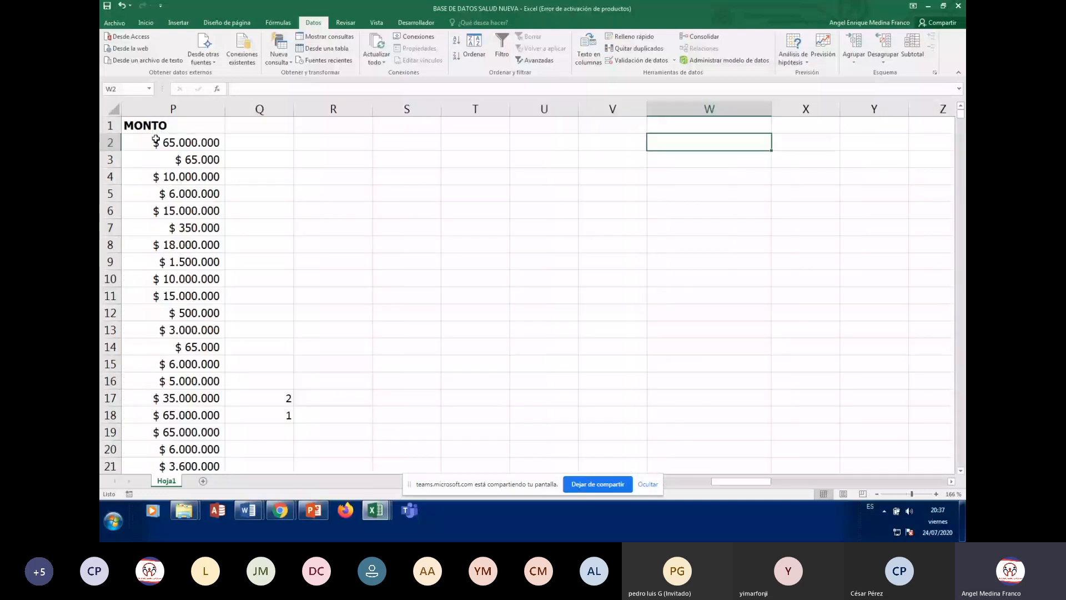
key(Home)
key(Down)
key(Down)
key(Down)
key(Down)
key(Down)
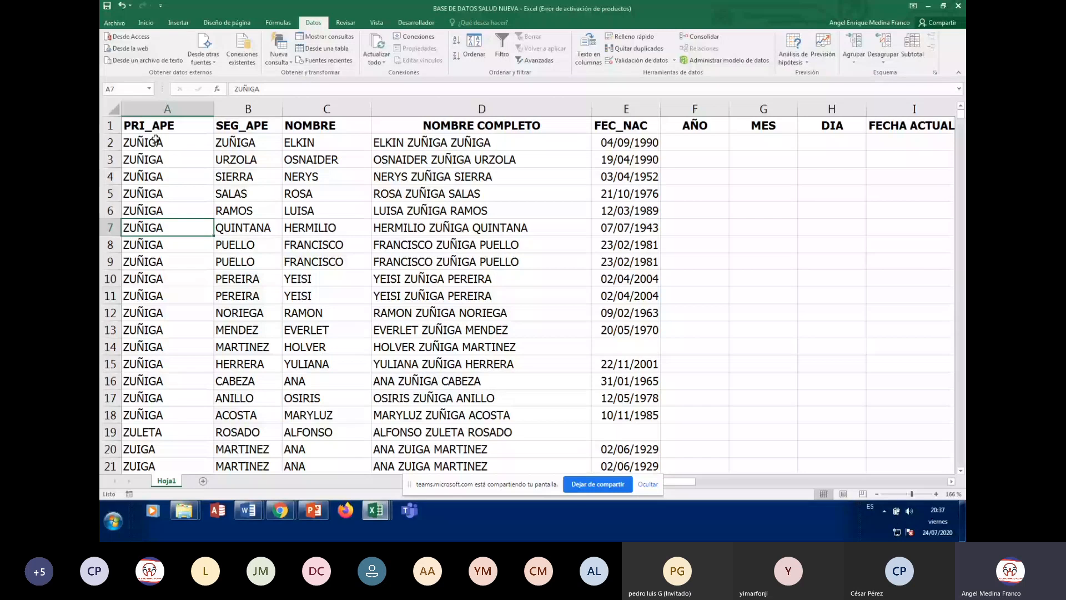
key(Up)
key(Up)
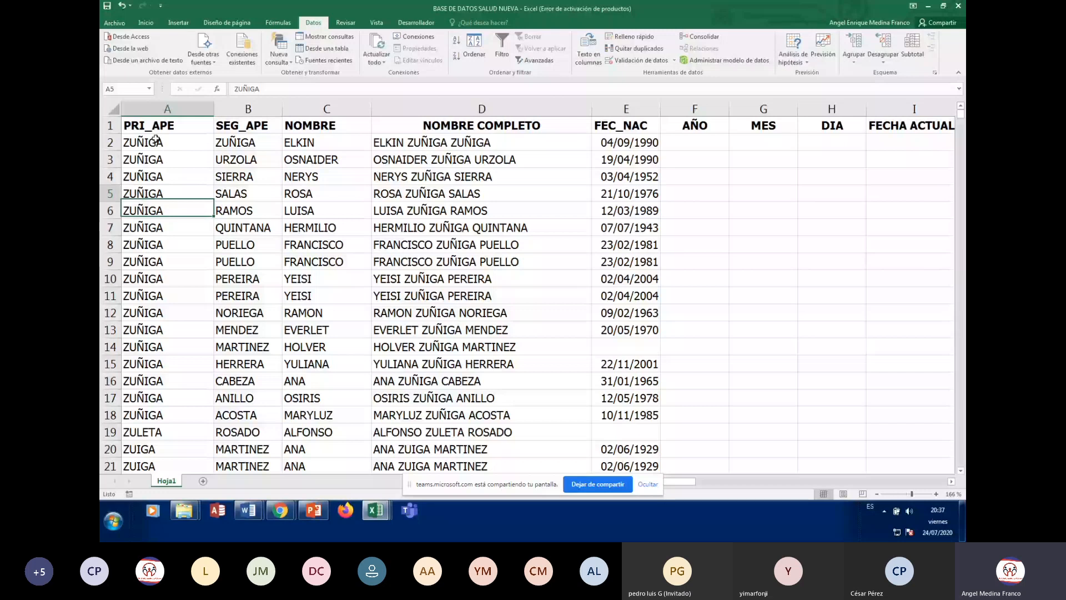
key(Up)
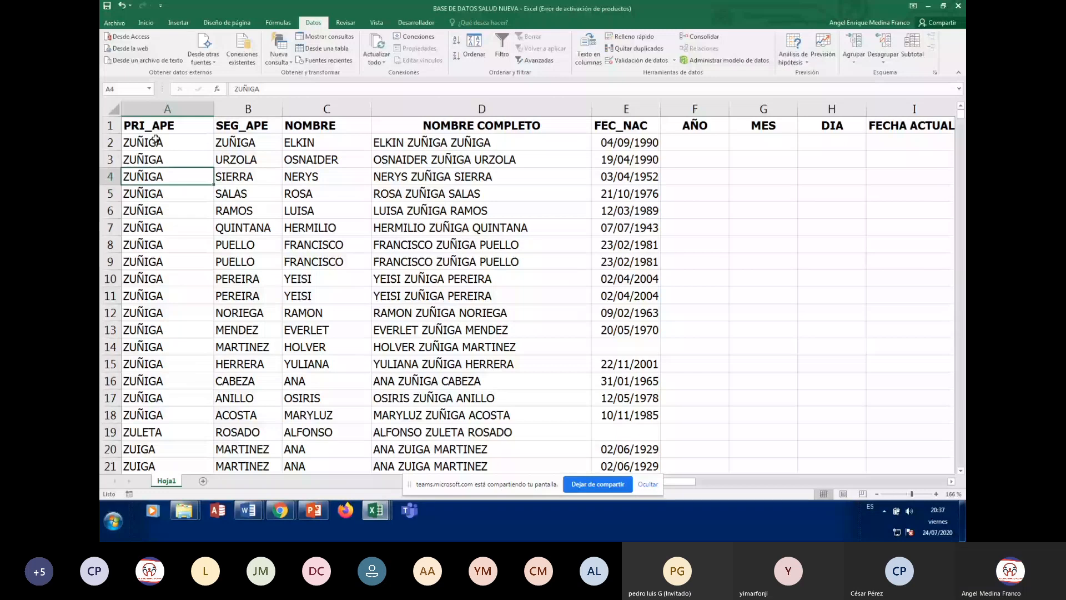
key(Down)
key(Down)
key(Down)
key(Down)
key(Down)
key(Down)
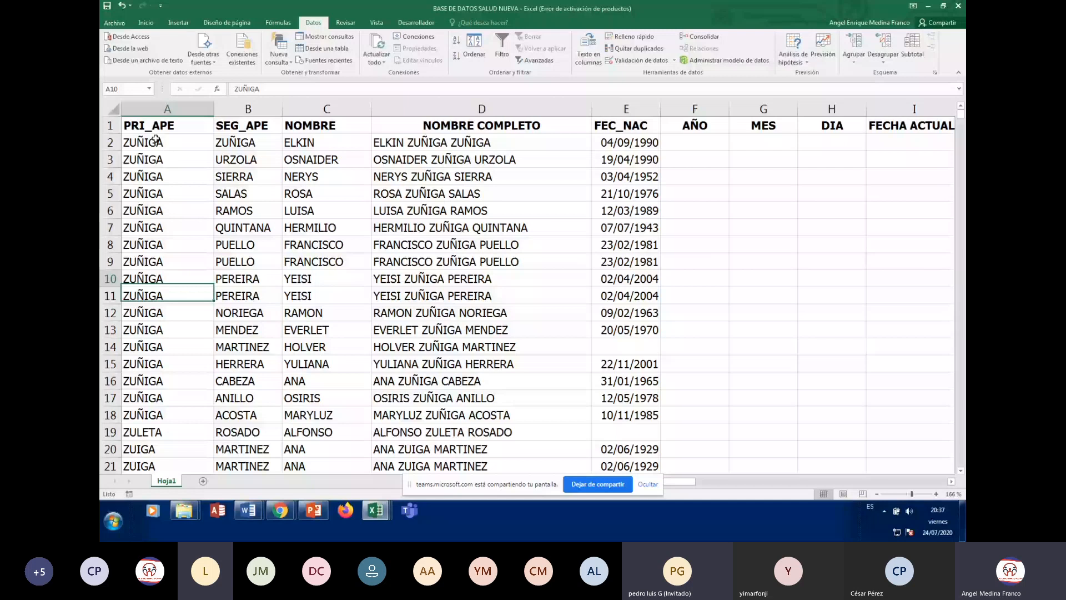
key(Down)
key(Down)
key(Down)
key(Down)
key(Down)
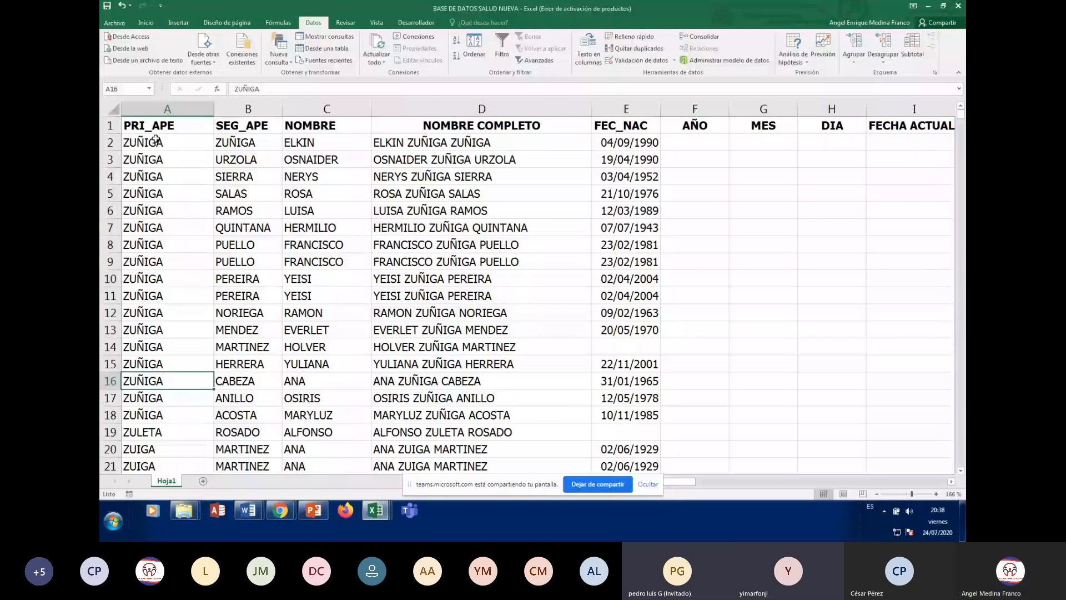
key(Down)
key(Down)
key(Down)
key(Down)
key(Down)
key(Down)
key(Down)
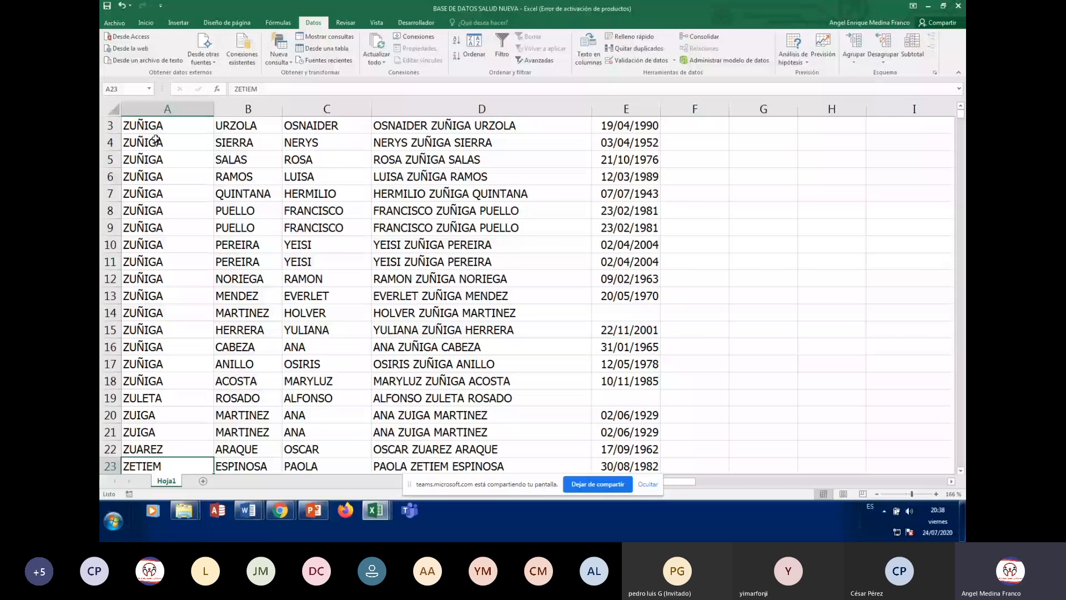
key(Down)
key(Down)
key(Down)
key(Down)
key(Down)
key(Down)
key(Down)
key(Up)
key(Up)
key(Up)
key(Up)
key(Up)
key(Up)
key(Up)
key(Up)
key(Up)
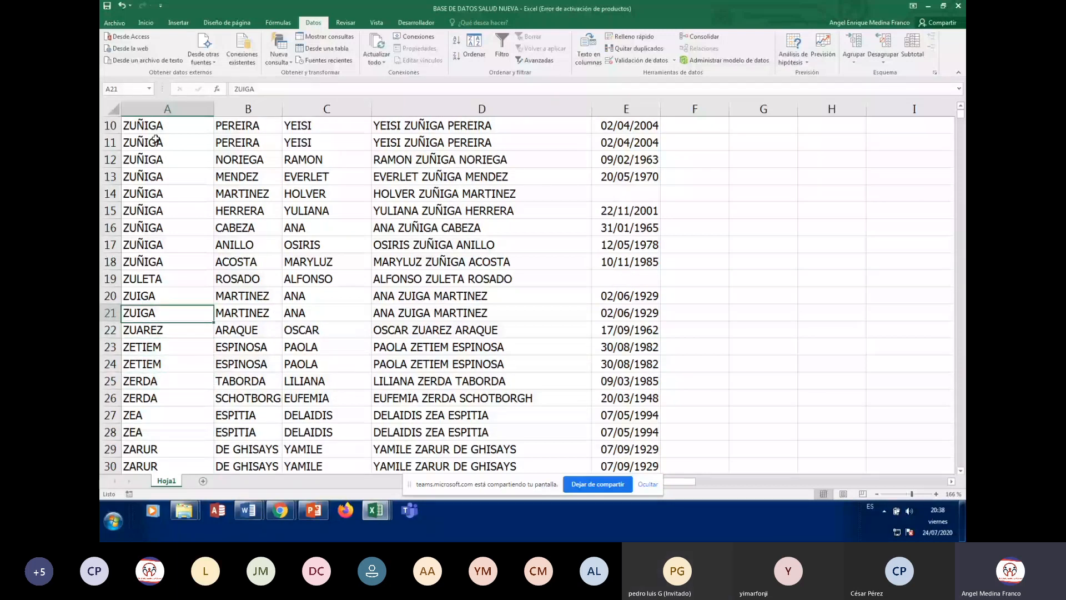
key(Up)
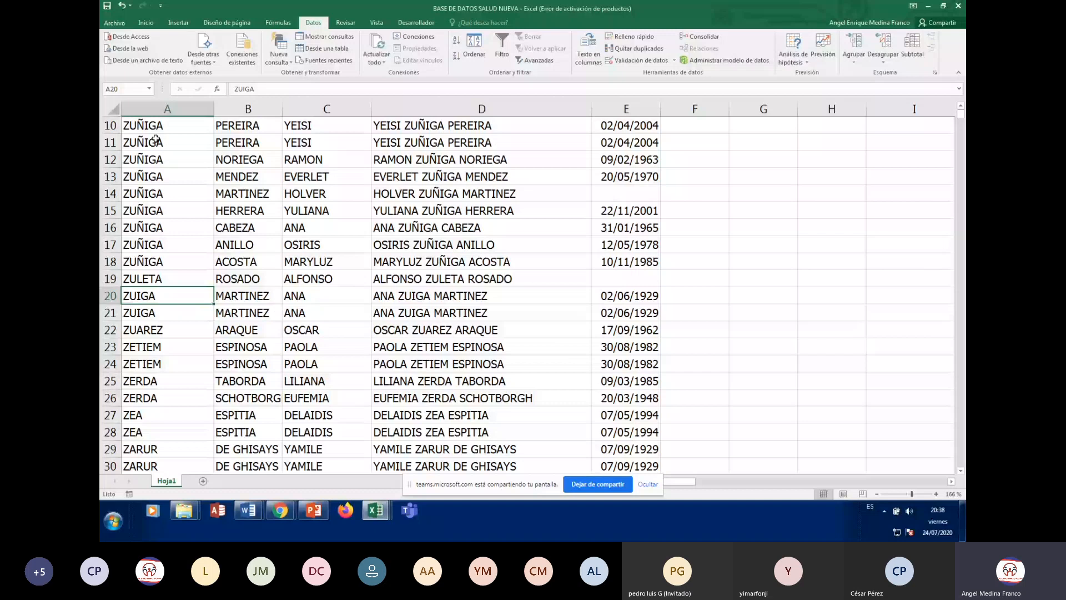
key(Down)
key(Down)
key(Down)
key(Down)
key(Down)
key(Down)
key(Down)
key(Down)
key(Down)
key(Down)
key(Down)
key(Down)
key(Down)
key(Down)
key(Down)
key(Down)
key(Down)
key(Down)
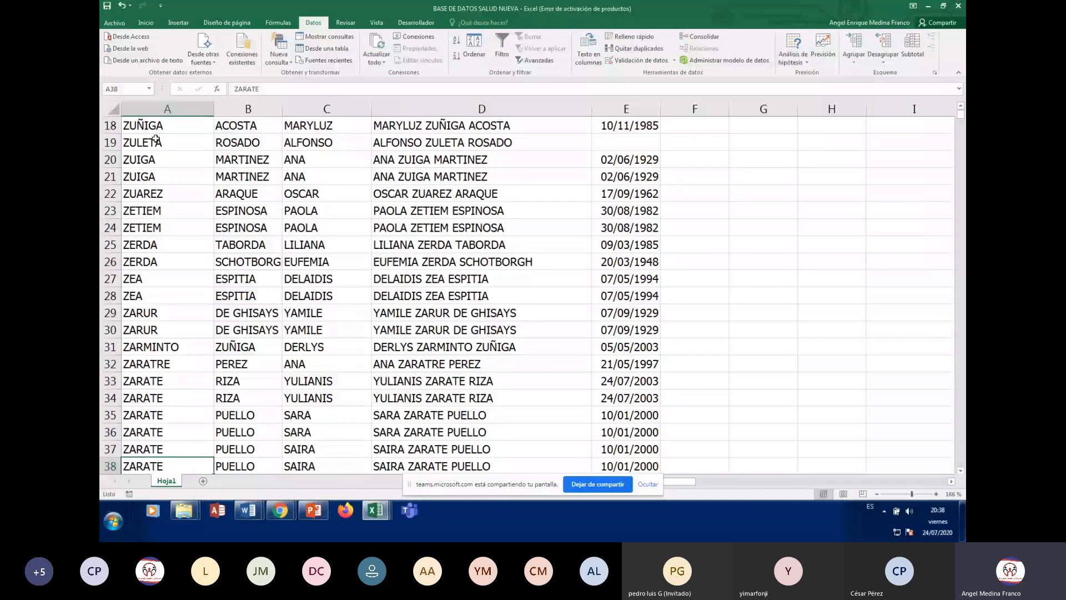
key(Down)
key(Down)
key(Down)
key(Down)
key(Down)
key(Down)
key(Down)
key(Down)
key(Down)
key(Down)
key(Down)
key(Down)
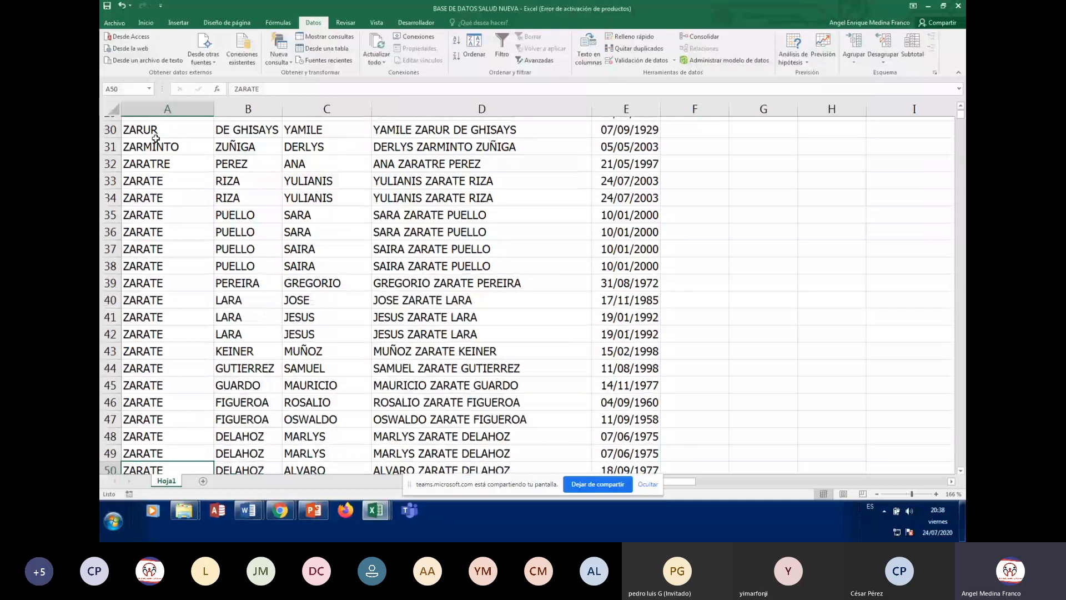
scroll(156, 138, down, 2)
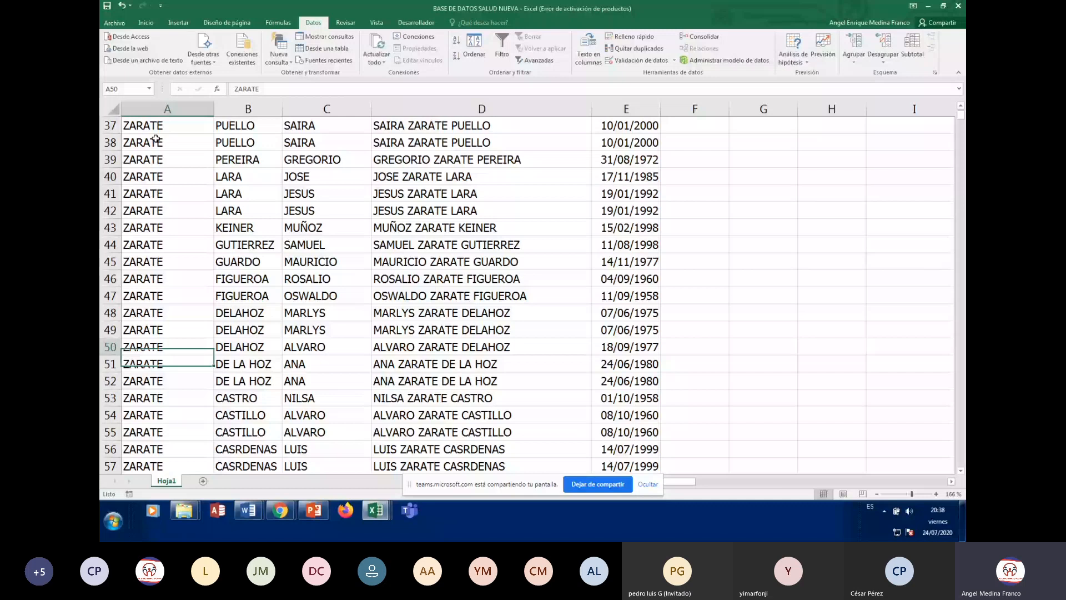
key(Up)
key(Up)
key(Up)
key(Up)
key(Up)
key(Up)
key(Up)
key(Up)
key(Up)
key(Up)
key(Up)
key(Up)
key(Up)
key(Up)
key(Up)
key(Up)
key(Up)
key(Up)
key(Up)
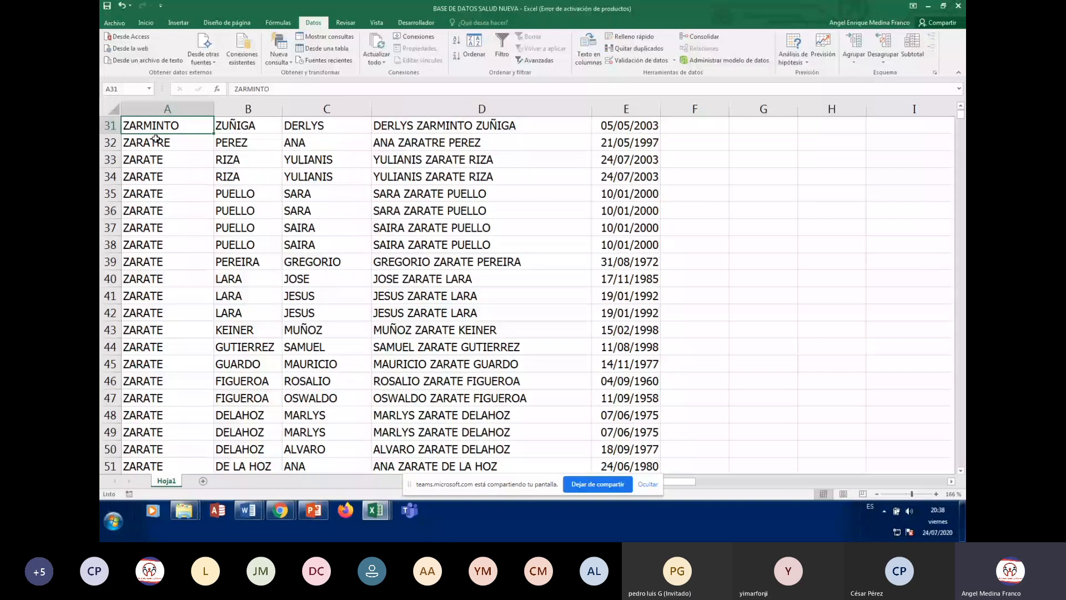
key(ctrl+Home)
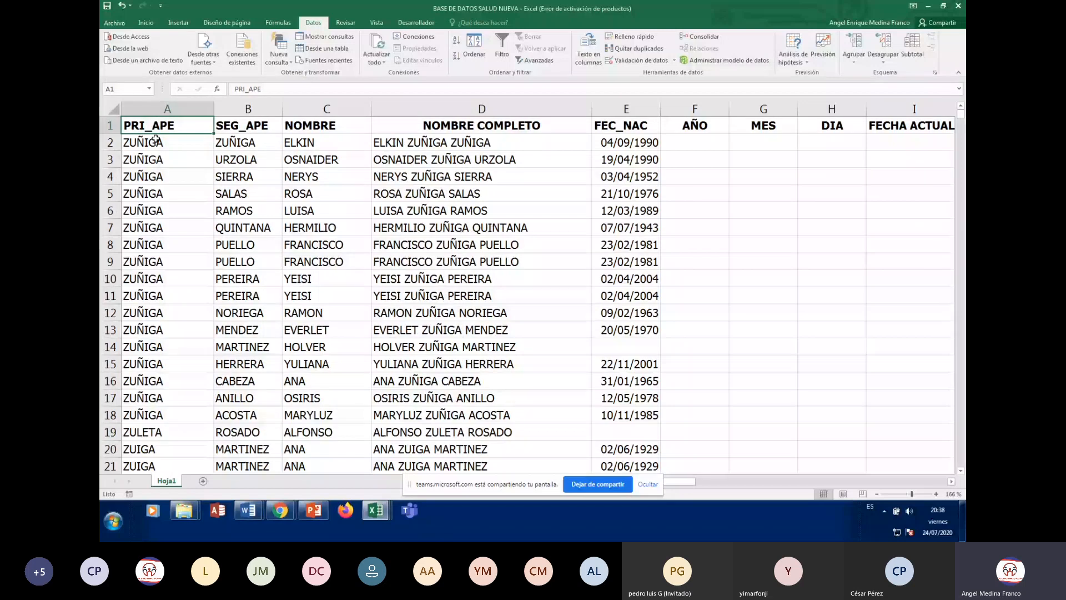
click(327, 261)
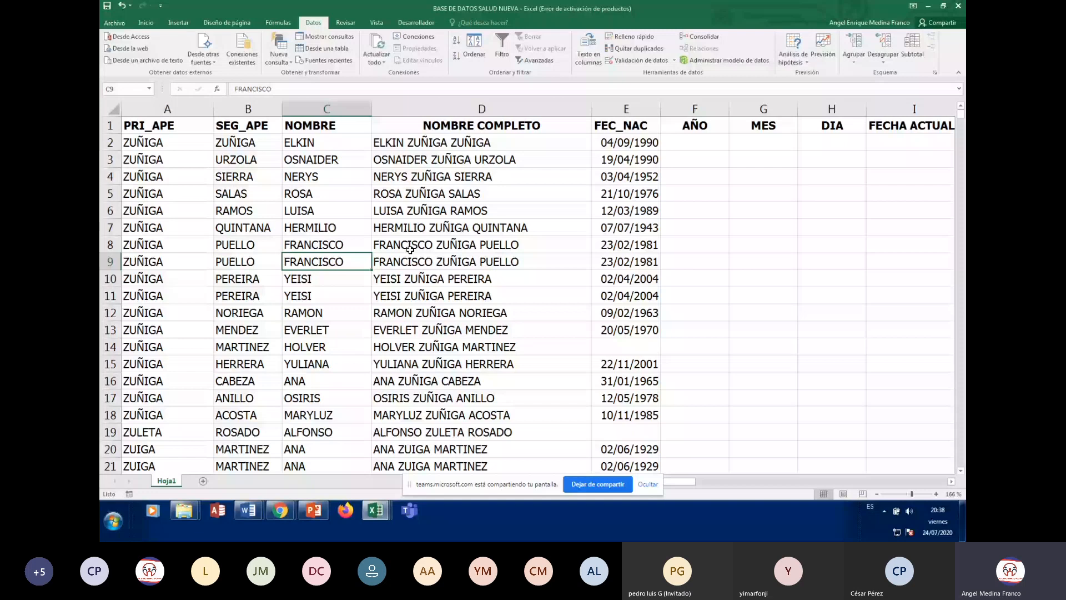
click(410, 250)
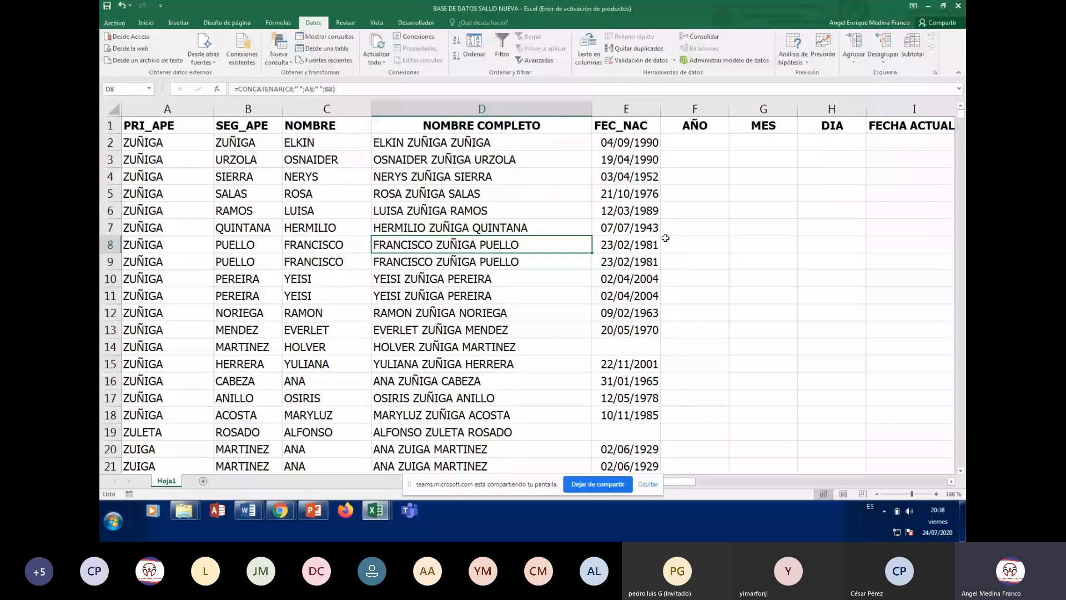
click(249, 298)
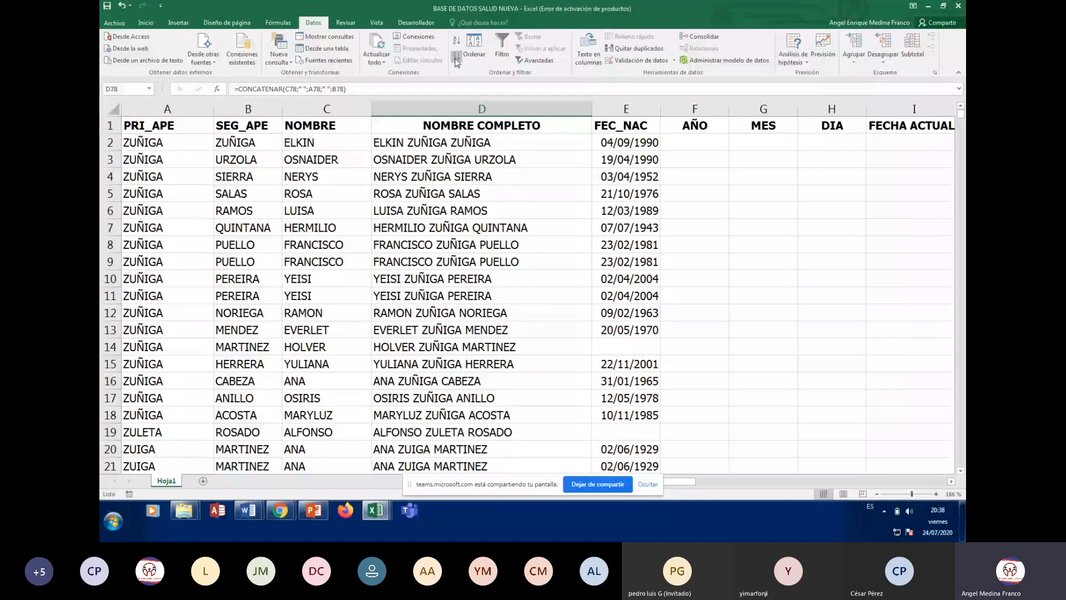
Reopen Ordenar and switch PRI_APE, SEG_APE and NOMBRE from Z a A to A a Z
click(474, 46)
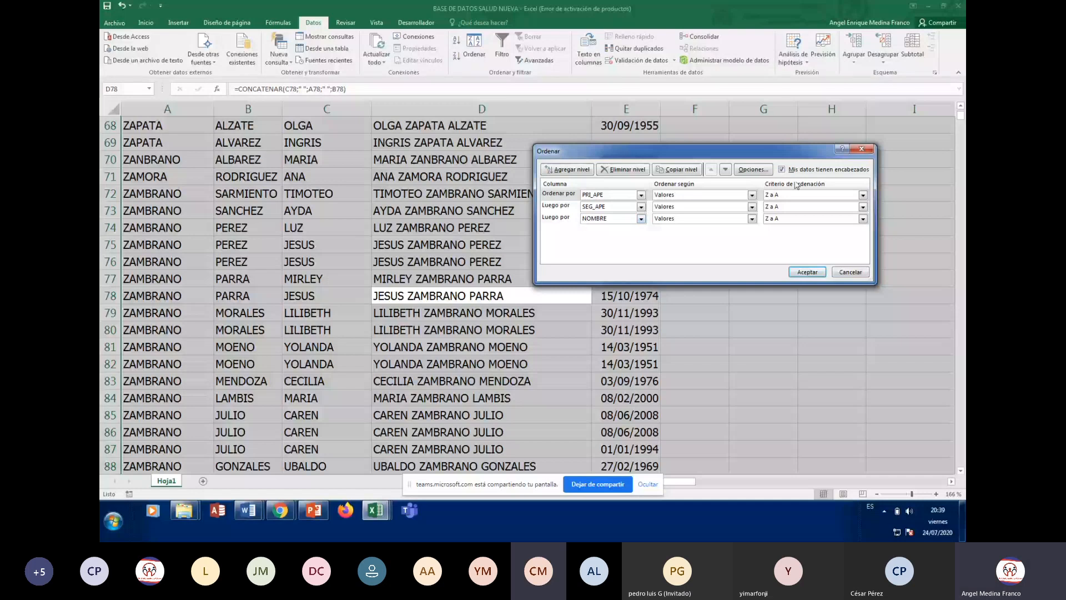
click(862, 195)
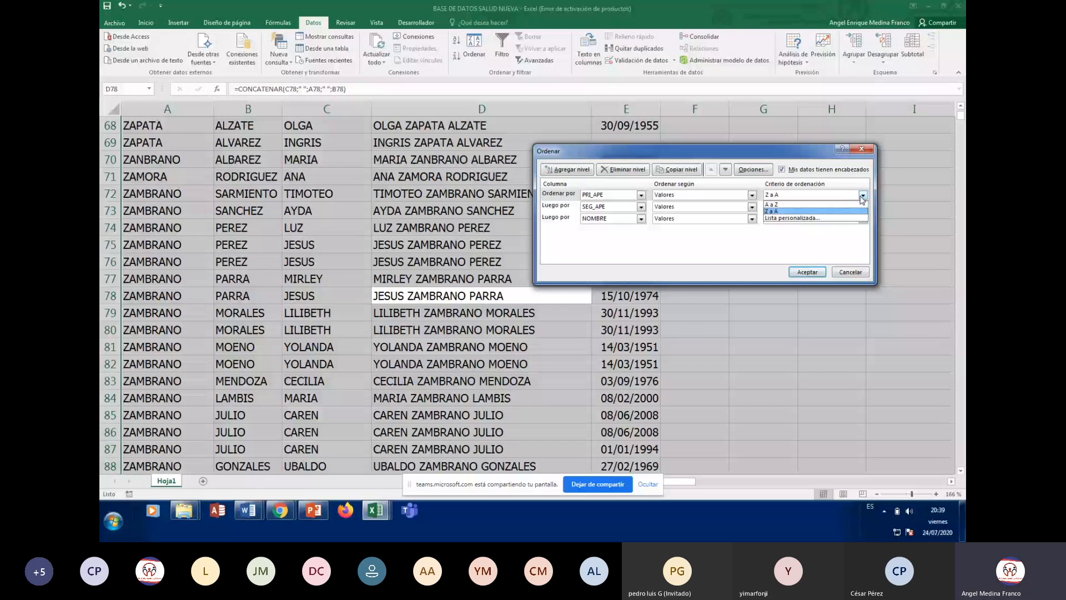
click(863, 203)
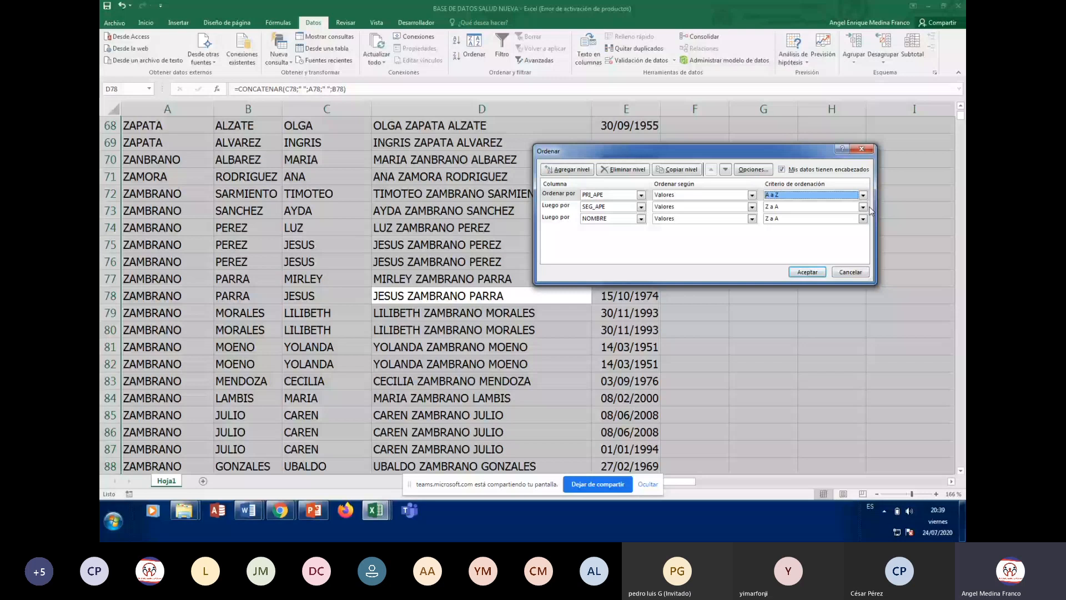
click(863, 207)
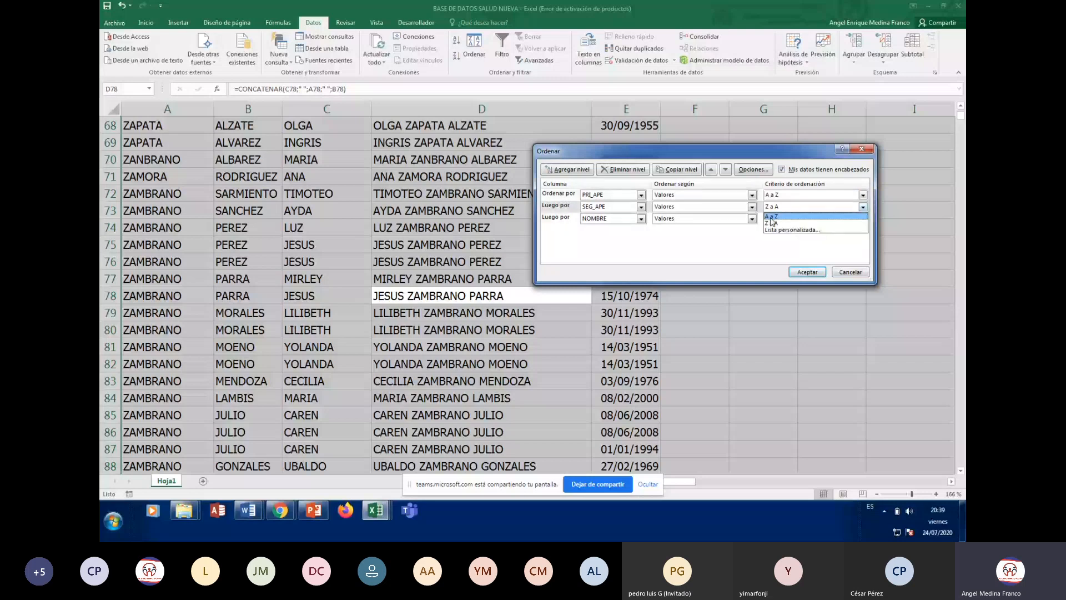
click(771, 216)
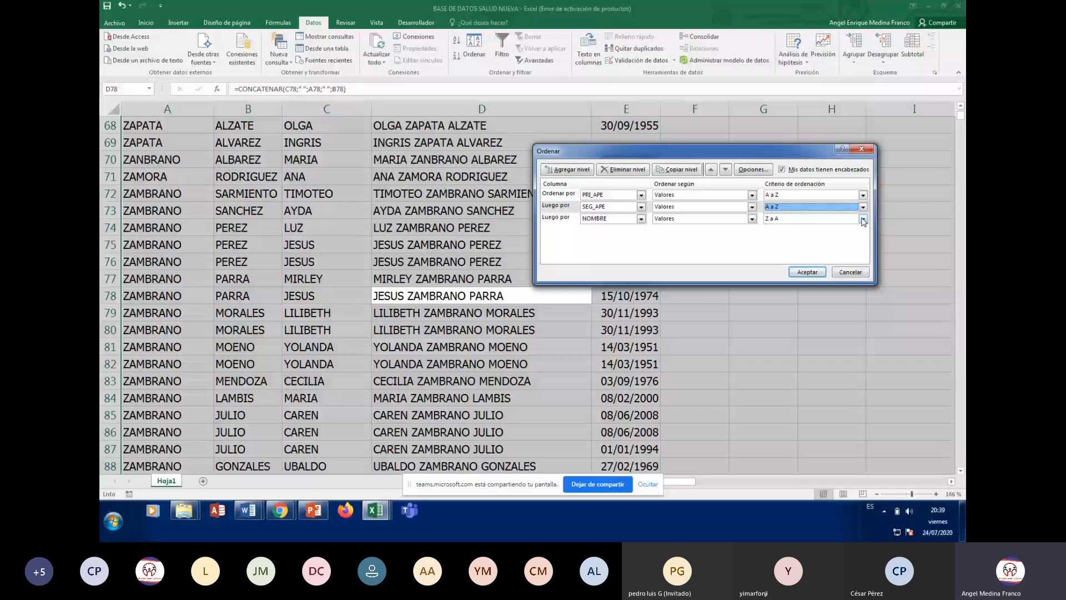
click(864, 219)
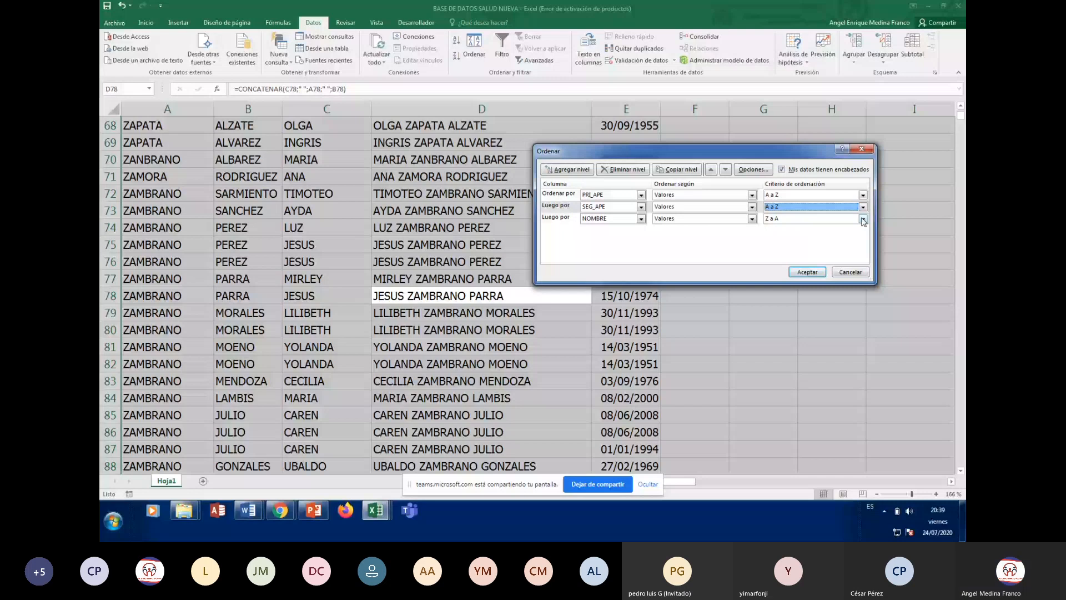
click(778, 228)
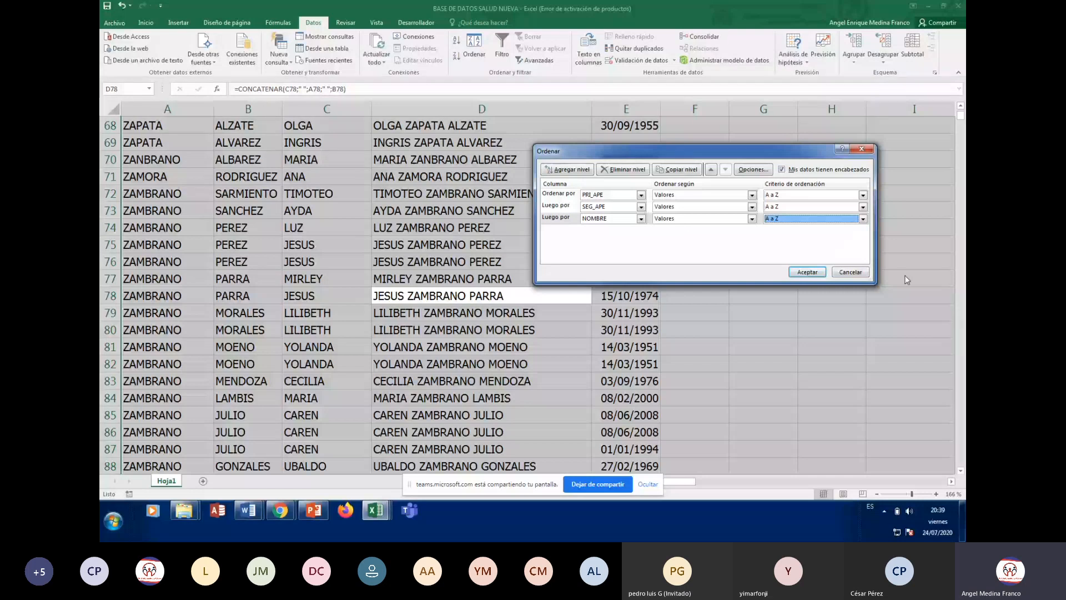
Apply the ascending three-level sort and inspect the first record in A2
click(804, 272)
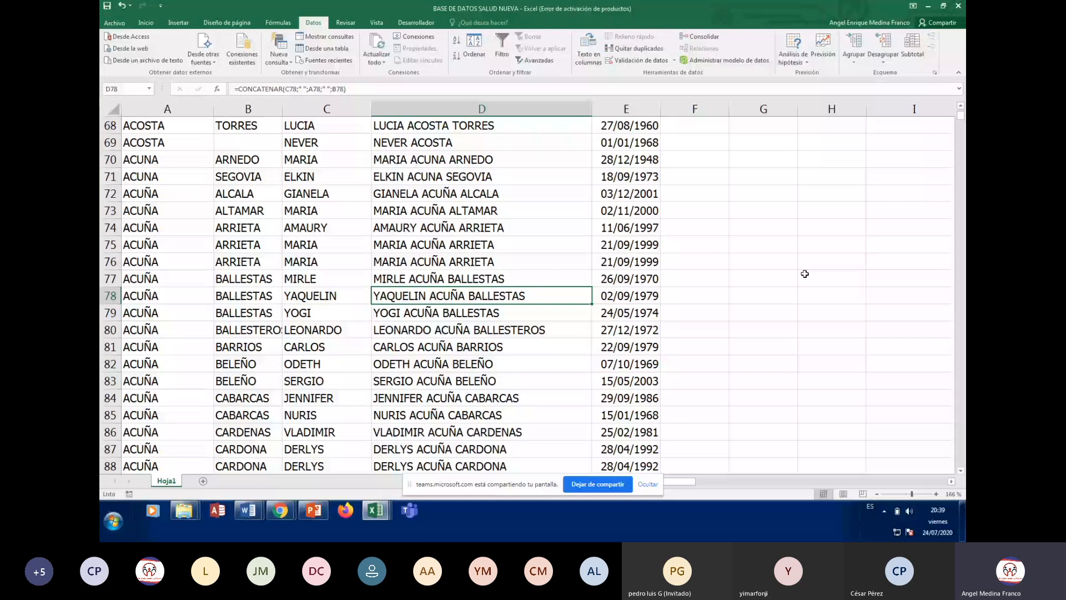
scroll(360, 272, up, 20)
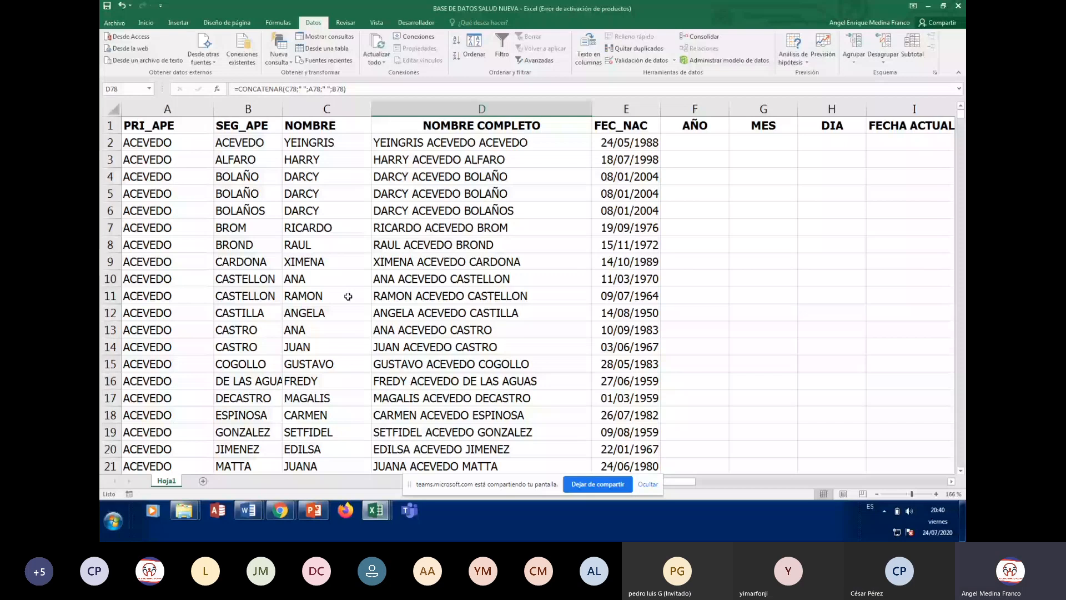
click(174, 139)
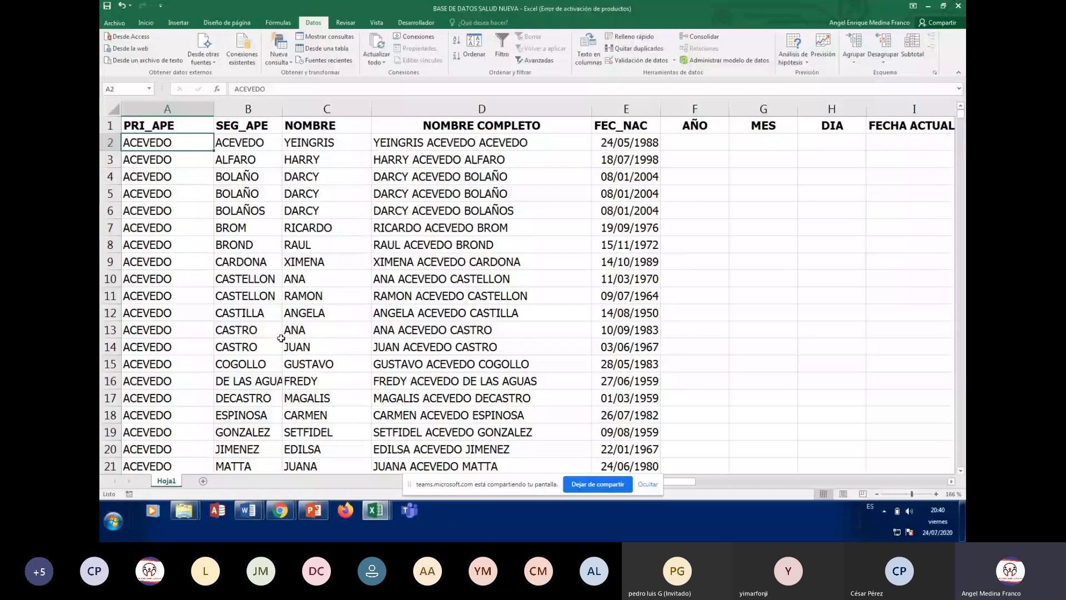
Check the sorted records in A12 and the SEG_APE value CASTRO in B14
scroll(281, 338, down, 2)
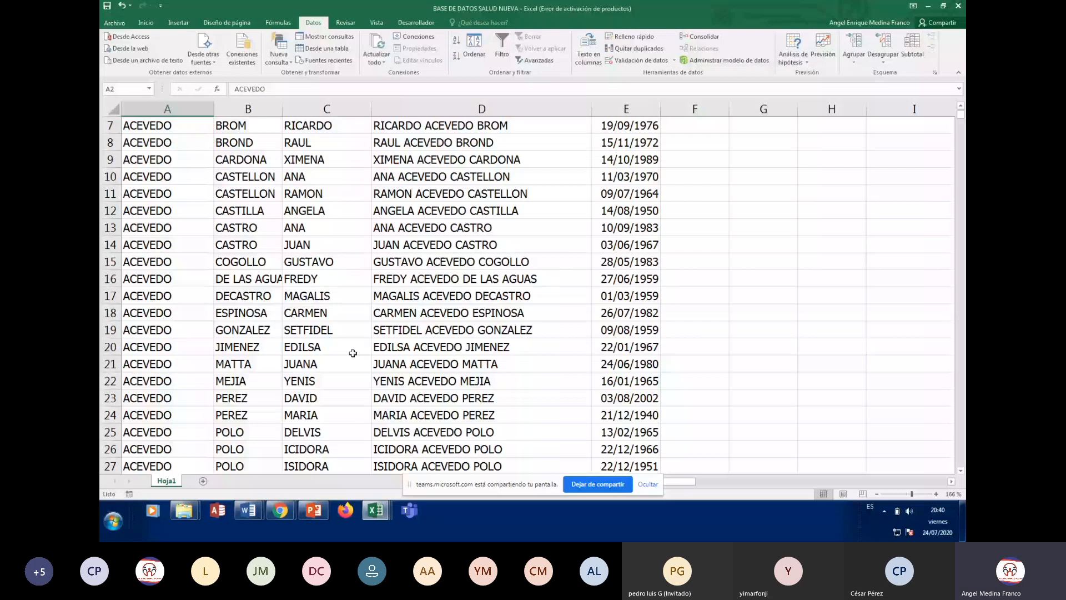
scroll(345, 355, up, 2)
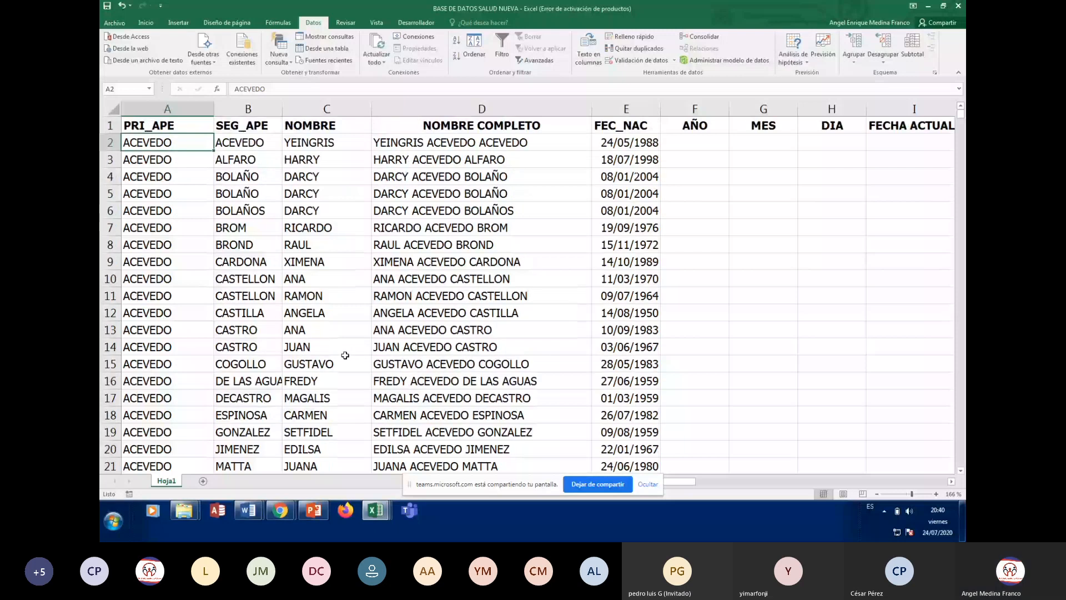
scroll(345, 354, down, 4)
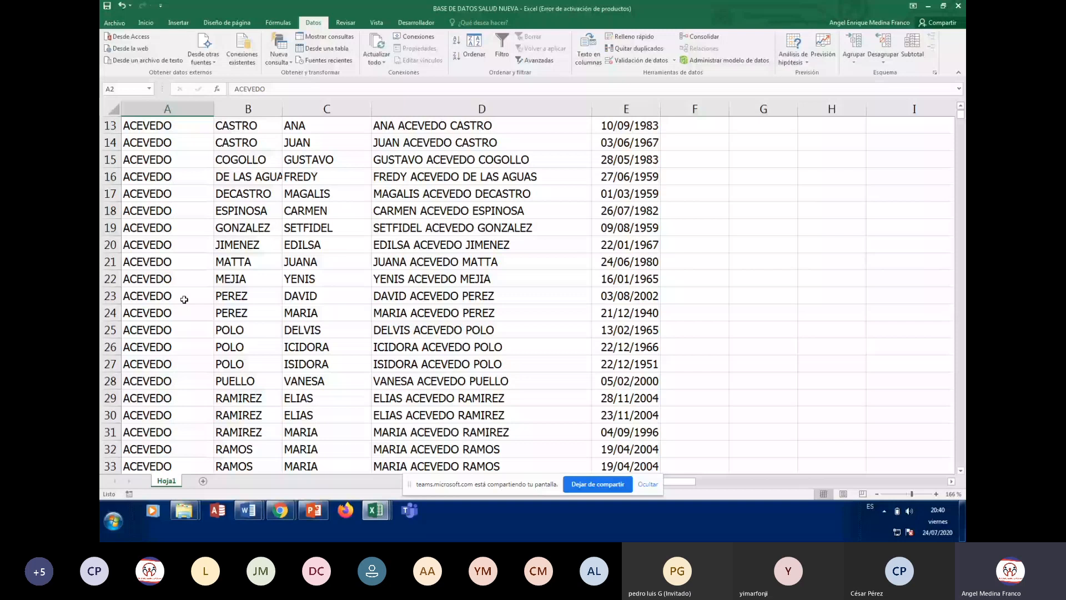
scroll(184, 299, up, 4)
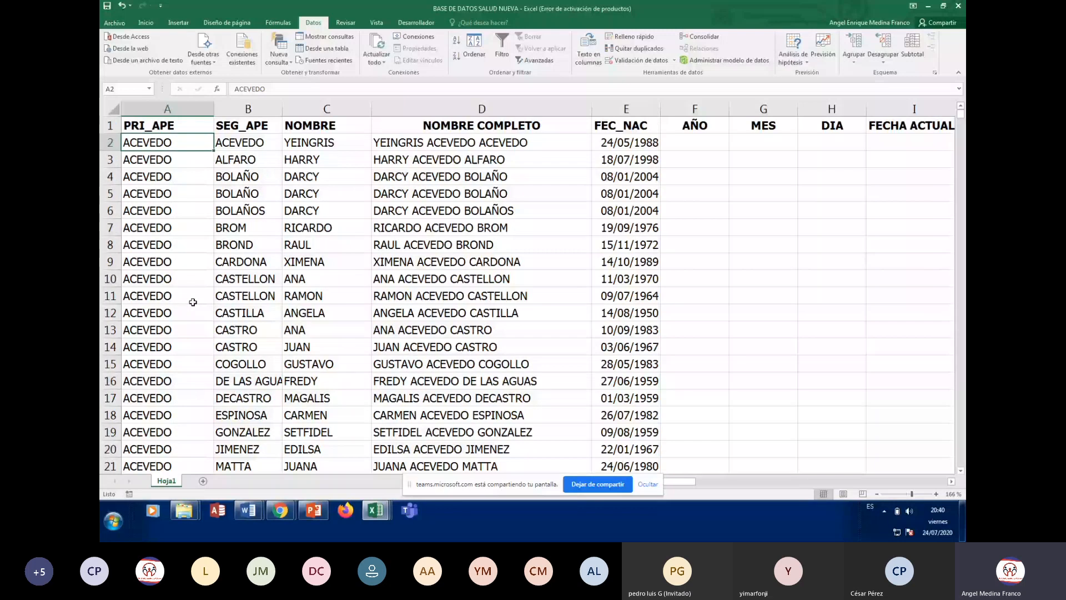
click(160, 317)
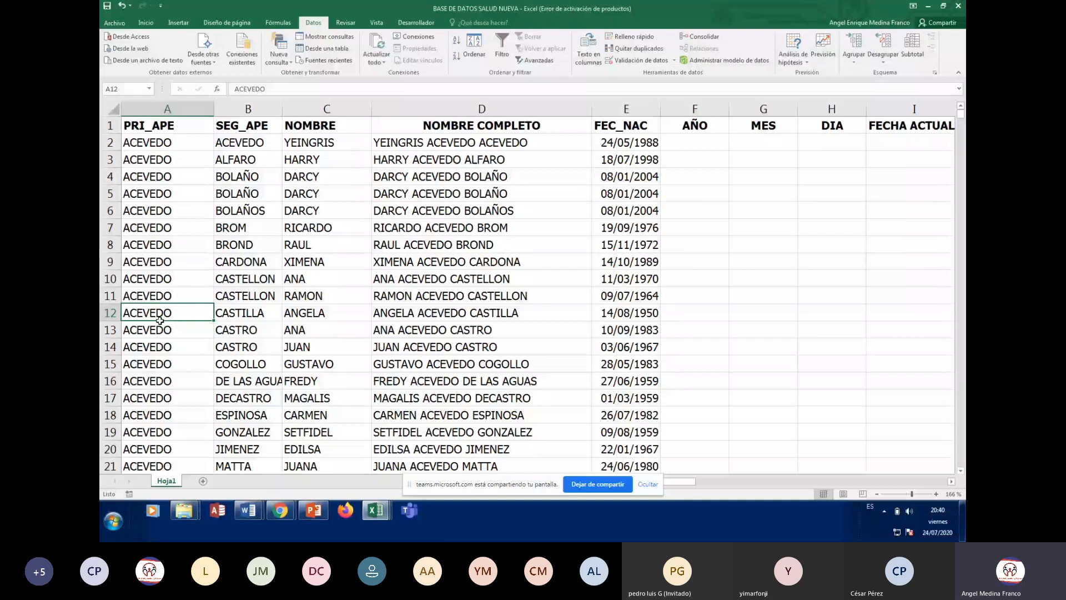
scroll(436, 249, down, 1)
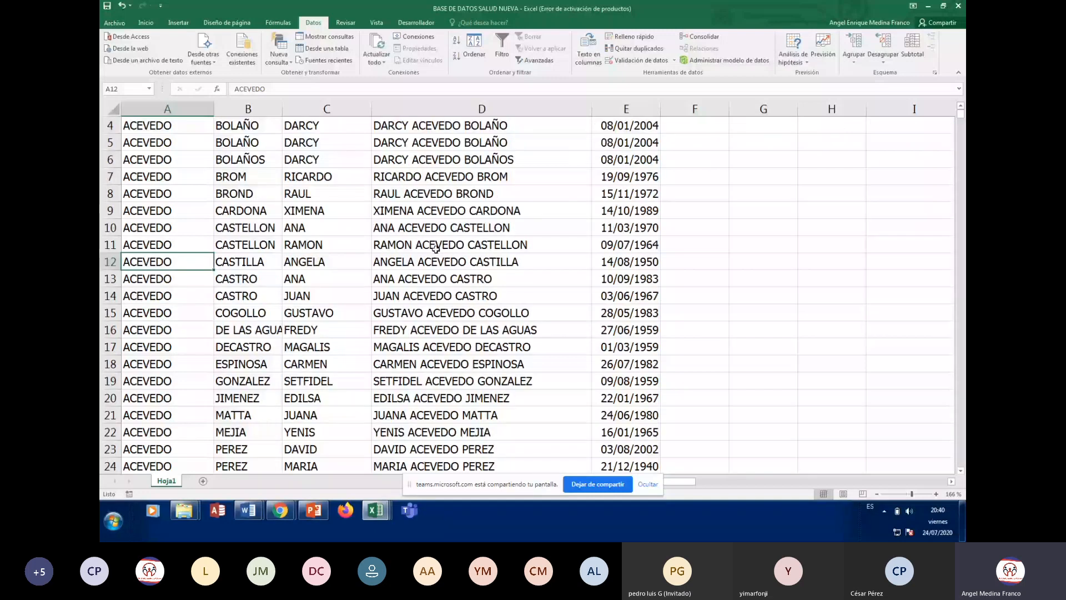
scroll(436, 248, up, 1)
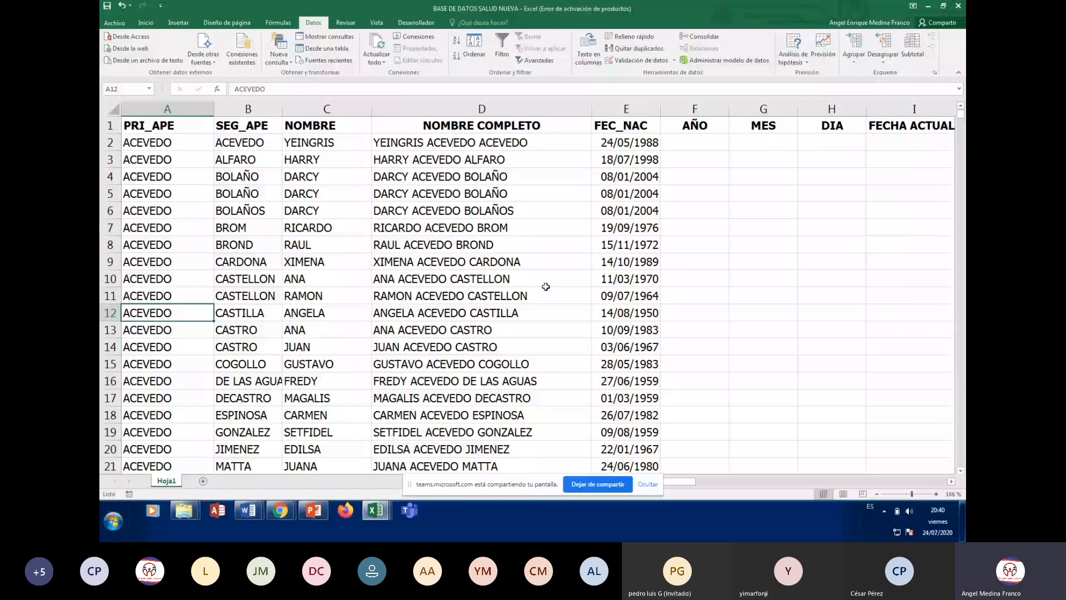
click(245, 344)
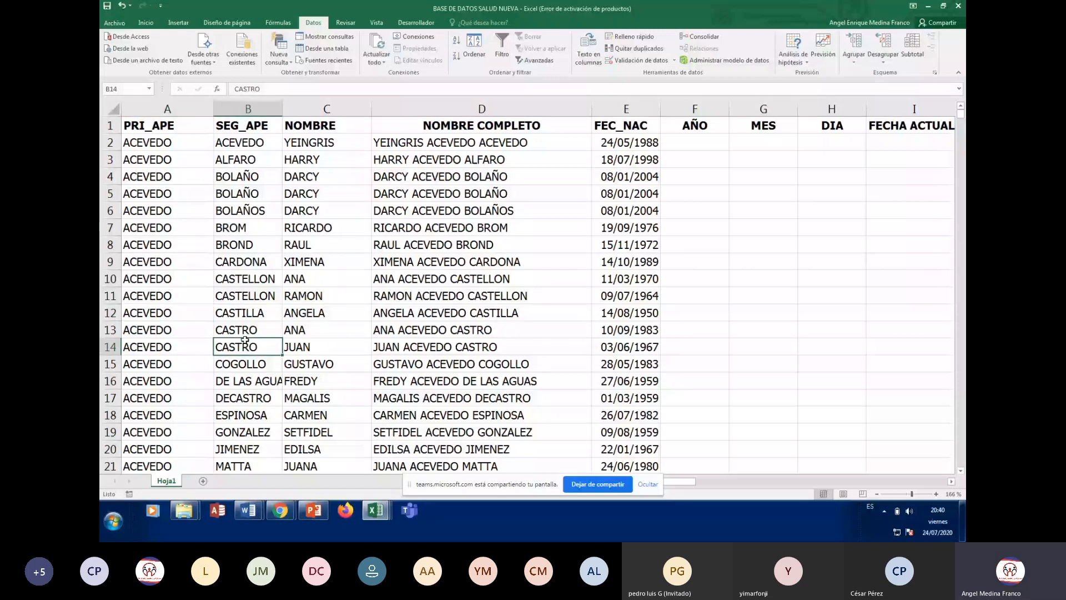
click(634, 50)
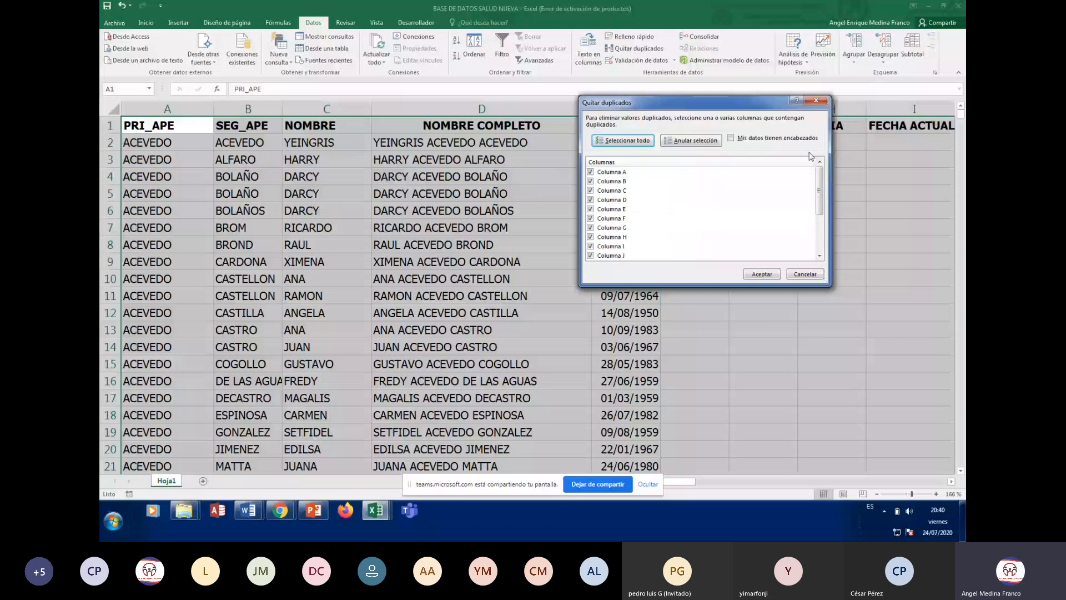
scroll(823, 214, down, 1)
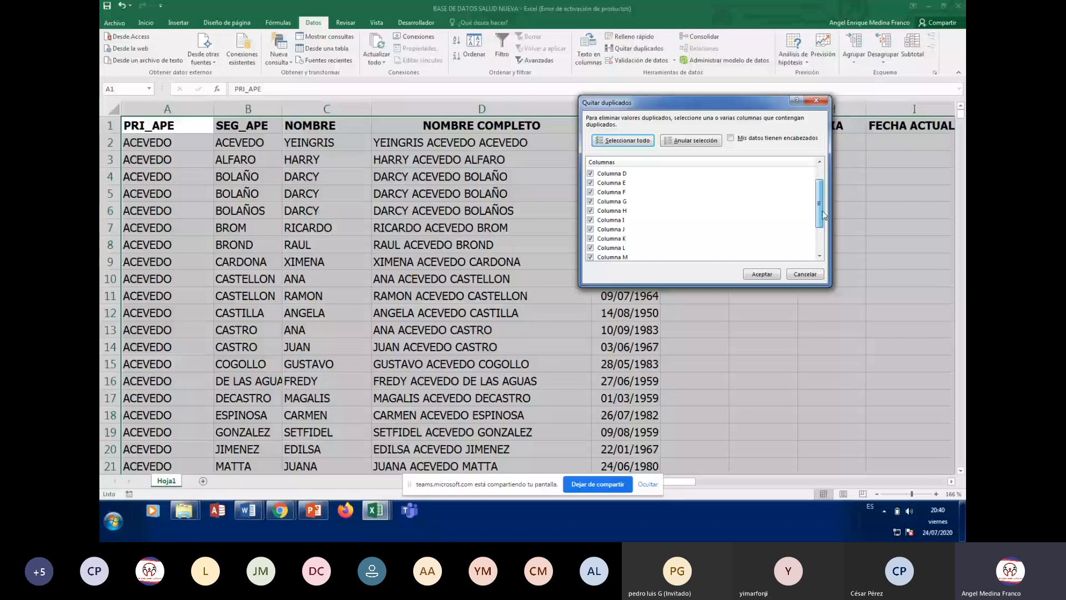
scroll(645, 205, up, 1)
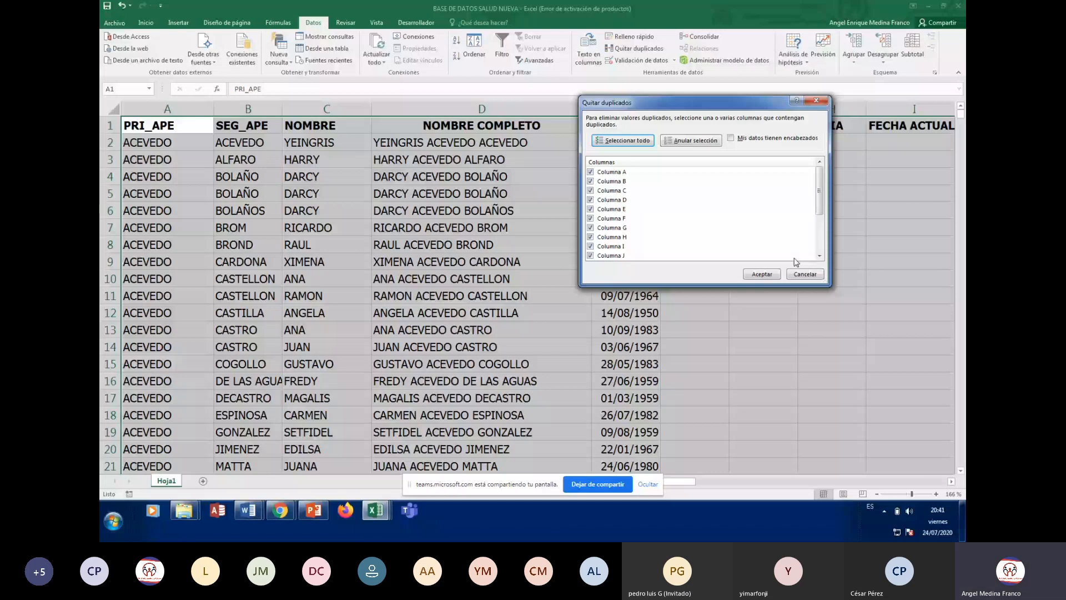
click(762, 274)
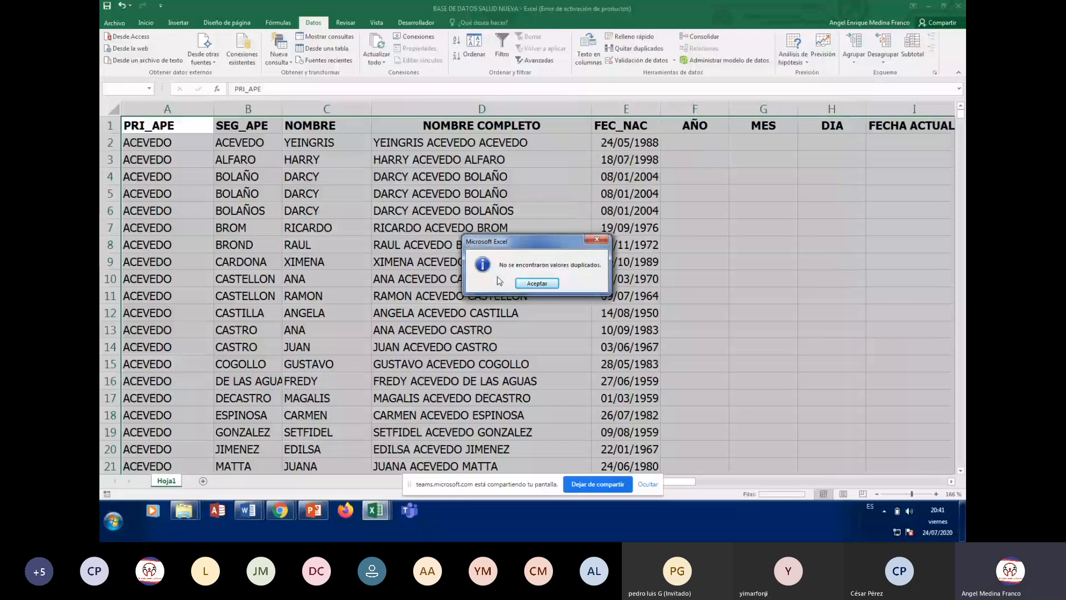
click(537, 283)
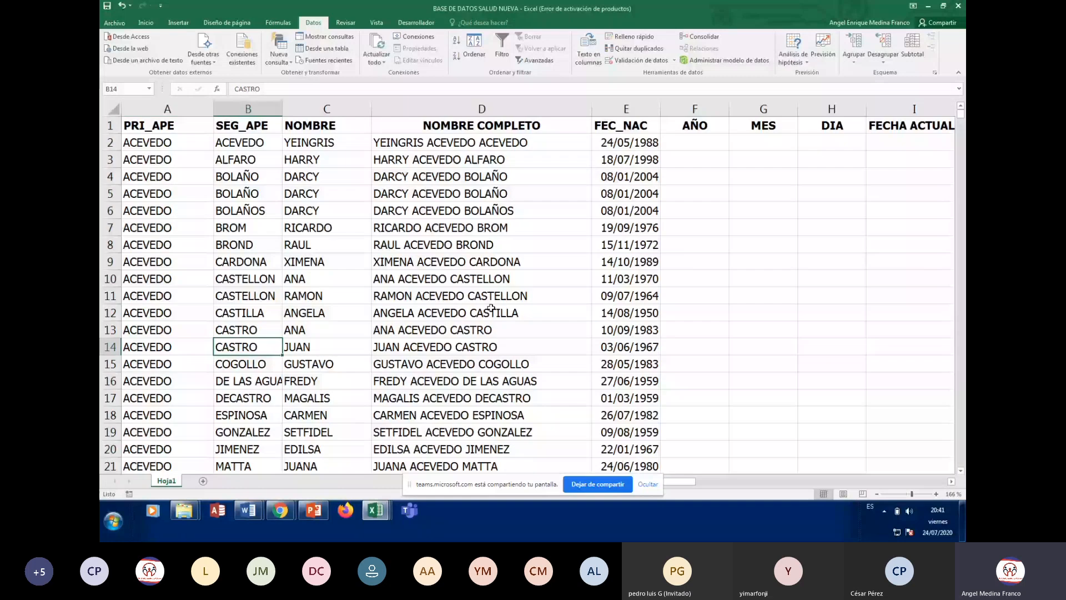
click(438, 313)
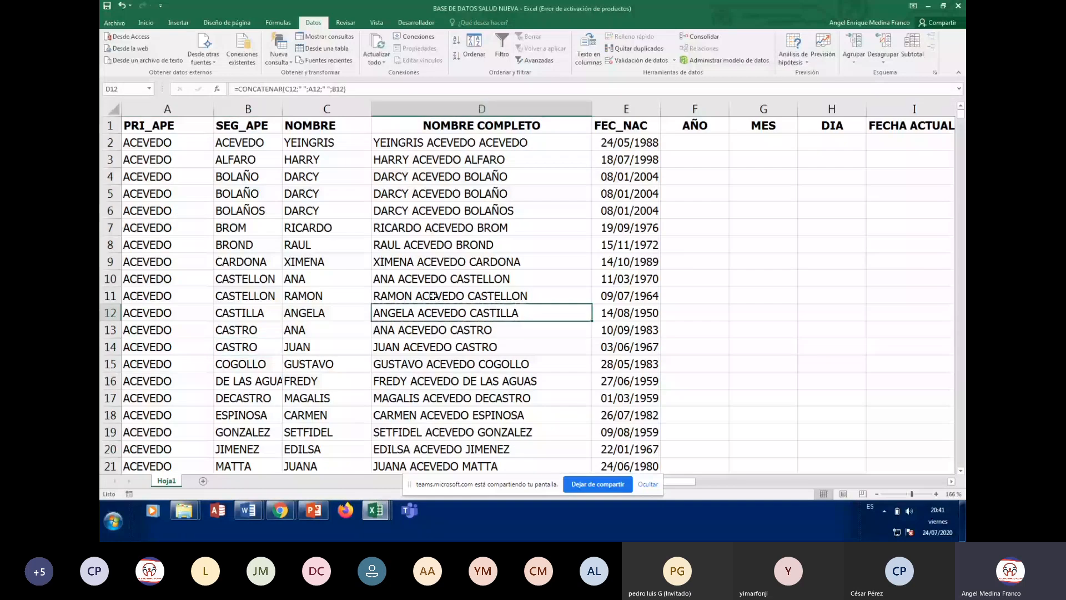
click(331, 243)
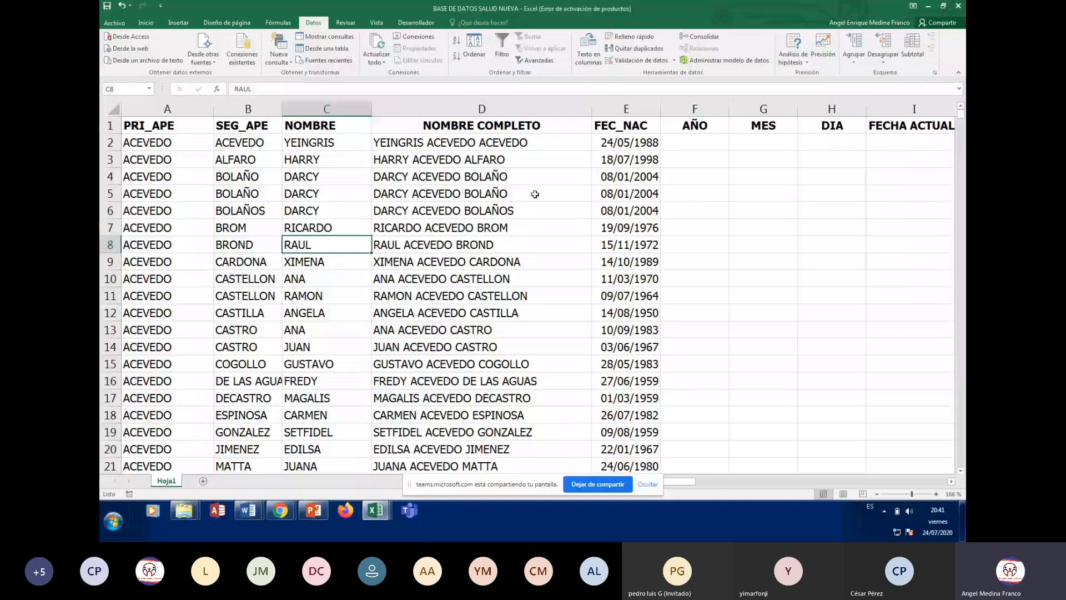
click(220, 141)
key(Right)
key(Right)
key(Right)
key(Right)
key(Right)
key(Right)
key(Right)
key(Right)
key(Right)
key(Right)
key(Right)
key(Right)
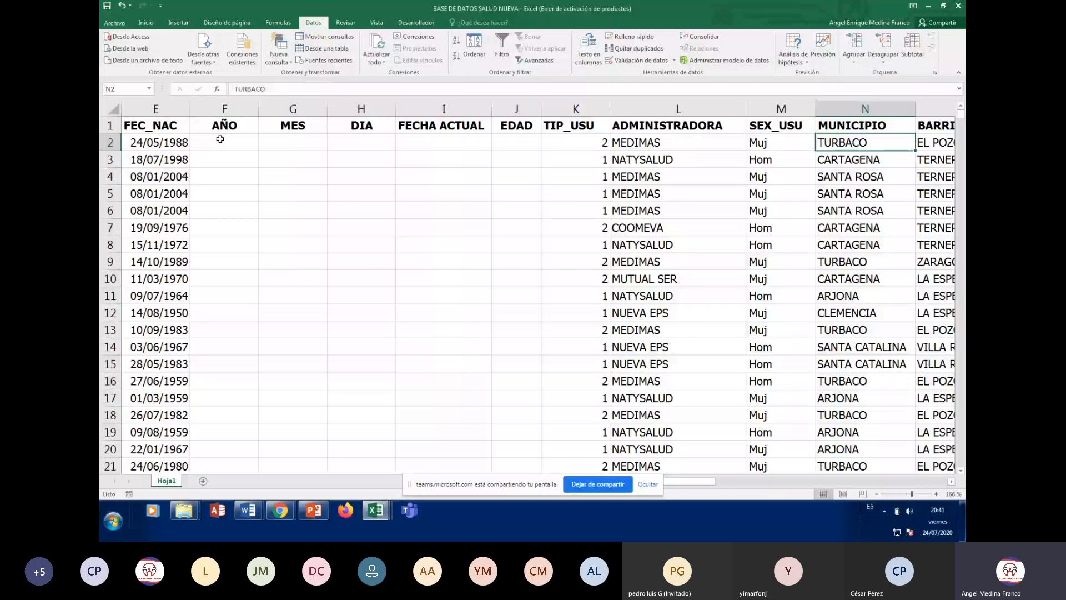
key(Right)
key(Right)
key(Right)
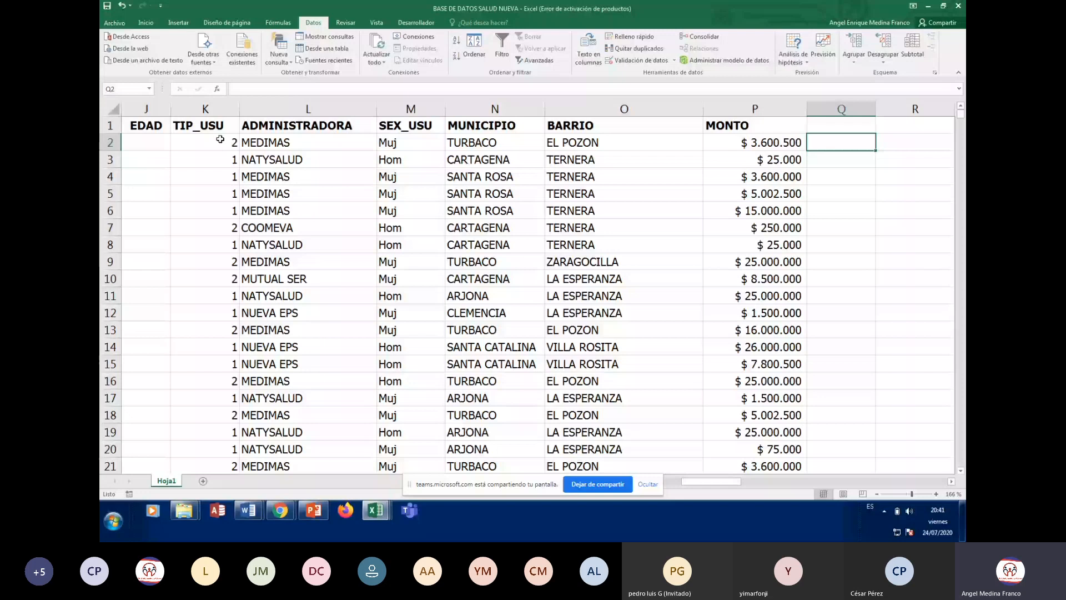
key(Left)
key(Left)
key(Left)
key(Left)
key(Left)
key(Left)
key(Left)
key(Left)
key(Left)
key(Left)
key(Left)
key(Left)
key(Left)
key(Left)
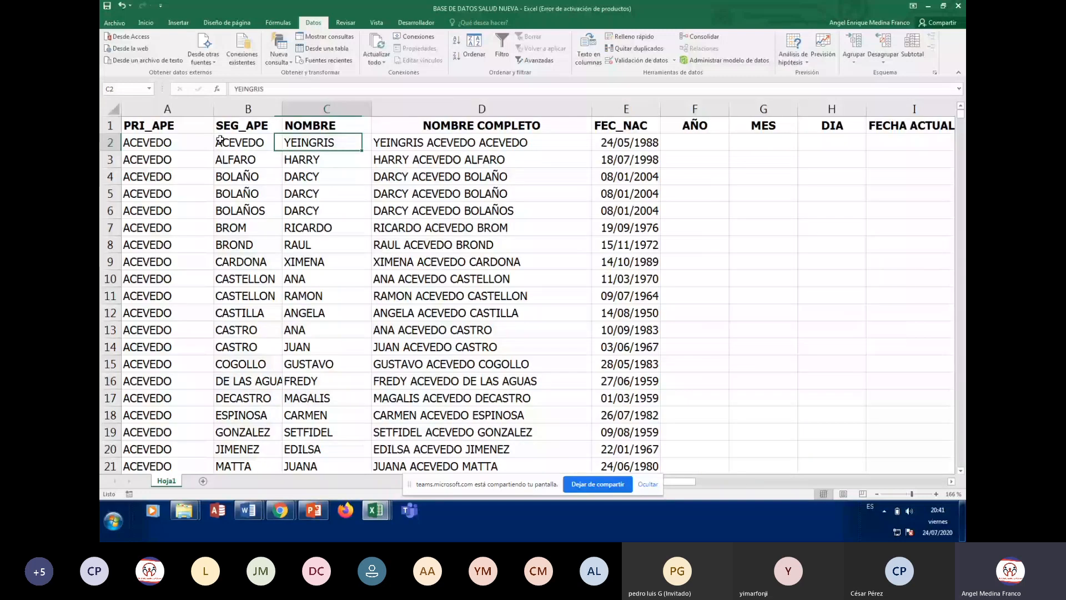
key(Right)
key(Right)
key(Right)
key(Right)
key(Right)
key(Right)
key(Right)
key(Right)
key(Right)
key(Right)
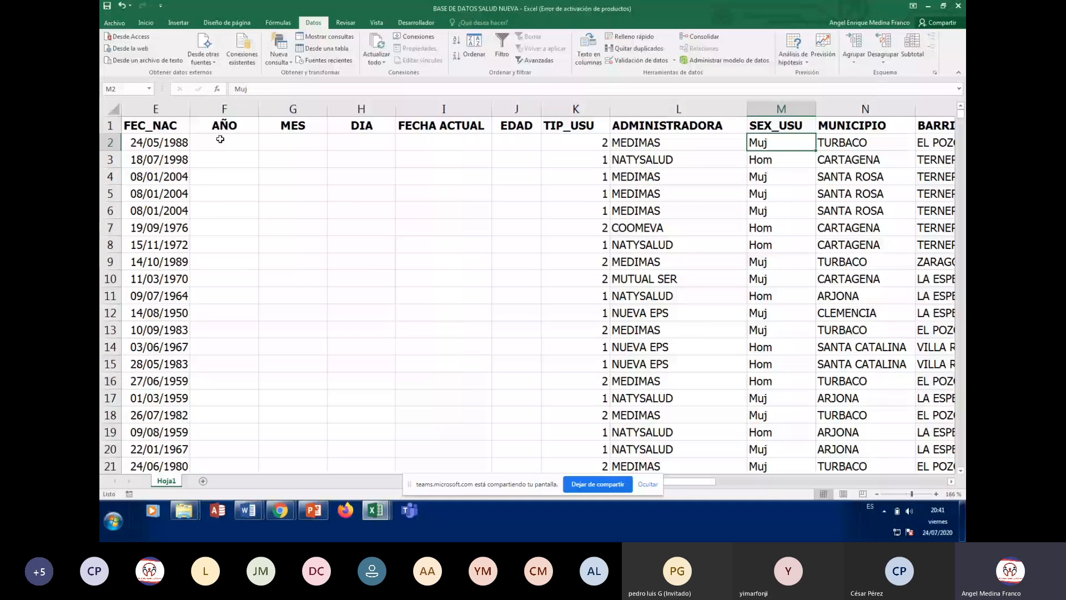
scroll(220, 139, right, 5)
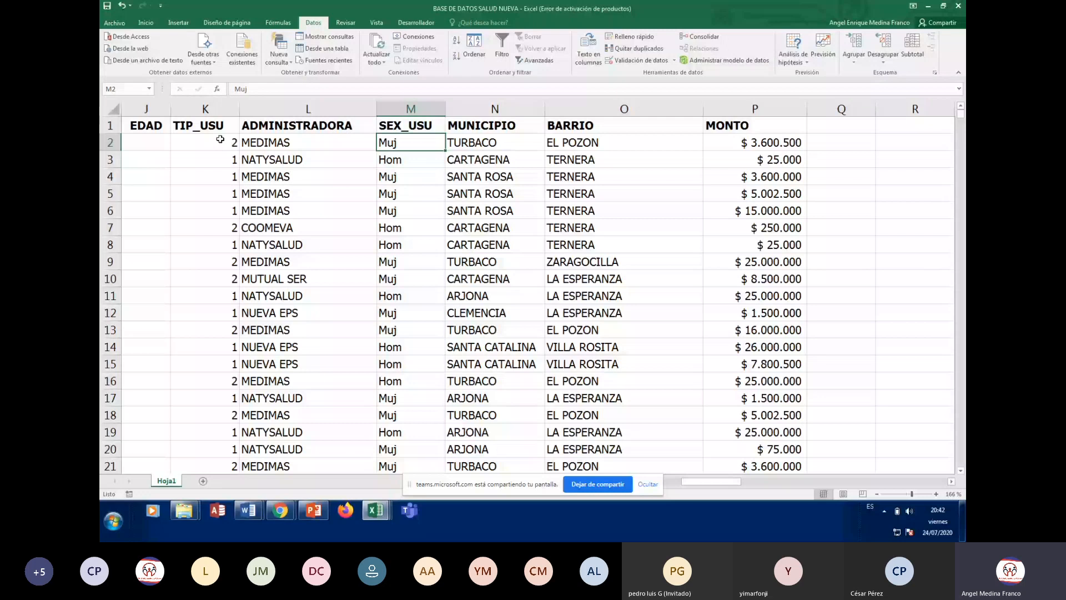
click(220, 140)
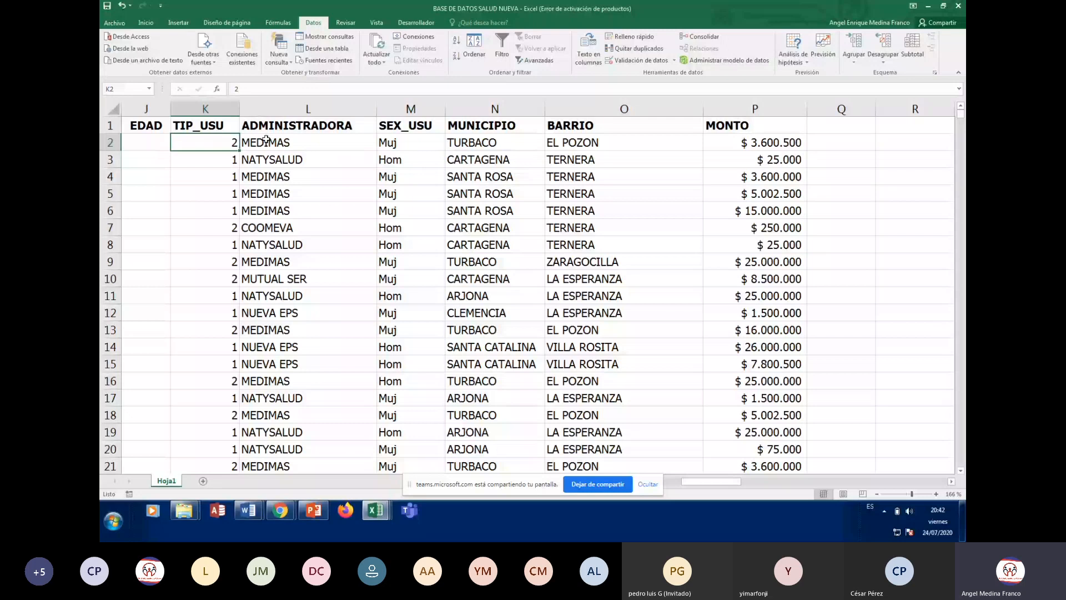
key(Left)
key(Left)
key(Left)
key(Left)
key(Left)
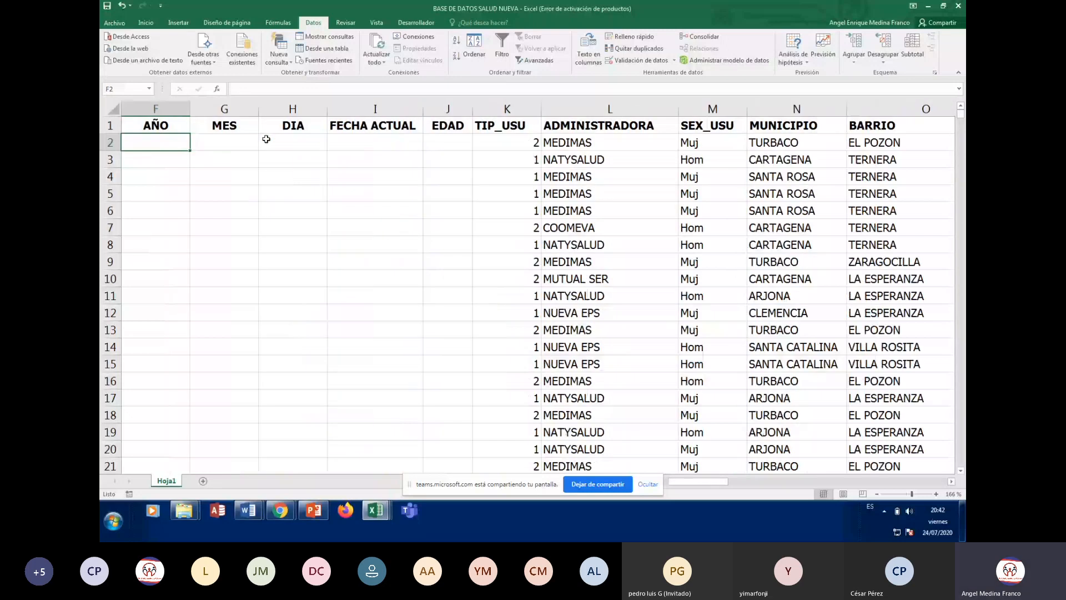
key(Left)
key(Left)
key(Left)
key(Left)
key(Left)
key(Down)
key(Down)
key(Down)
key(Down)
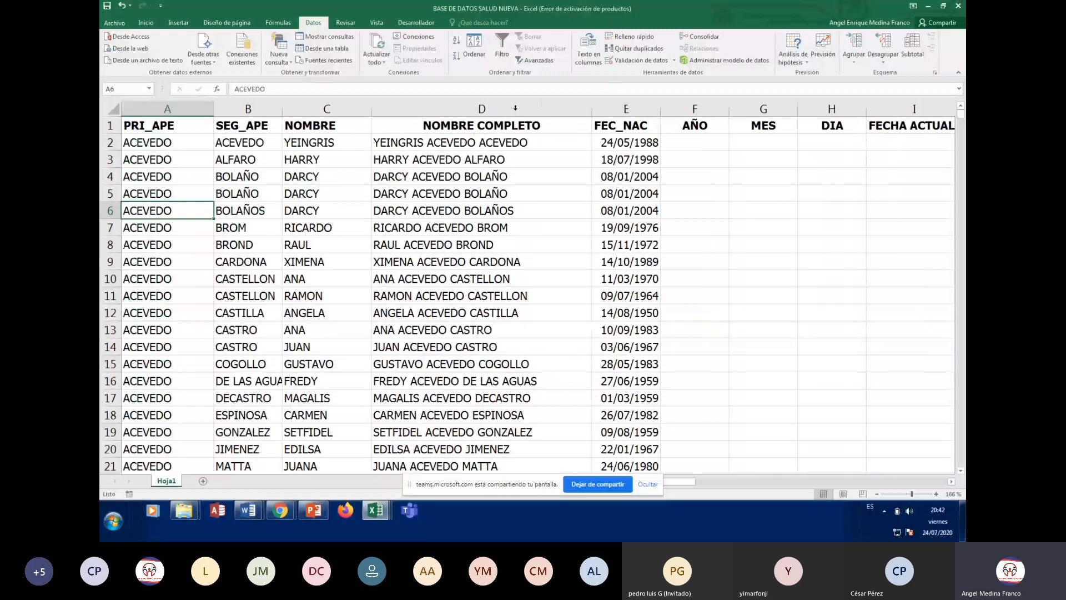
Set the sort levels to SEX_USU, PRI_APE and SEG_APE, A to Z, and apply
click(478, 50)
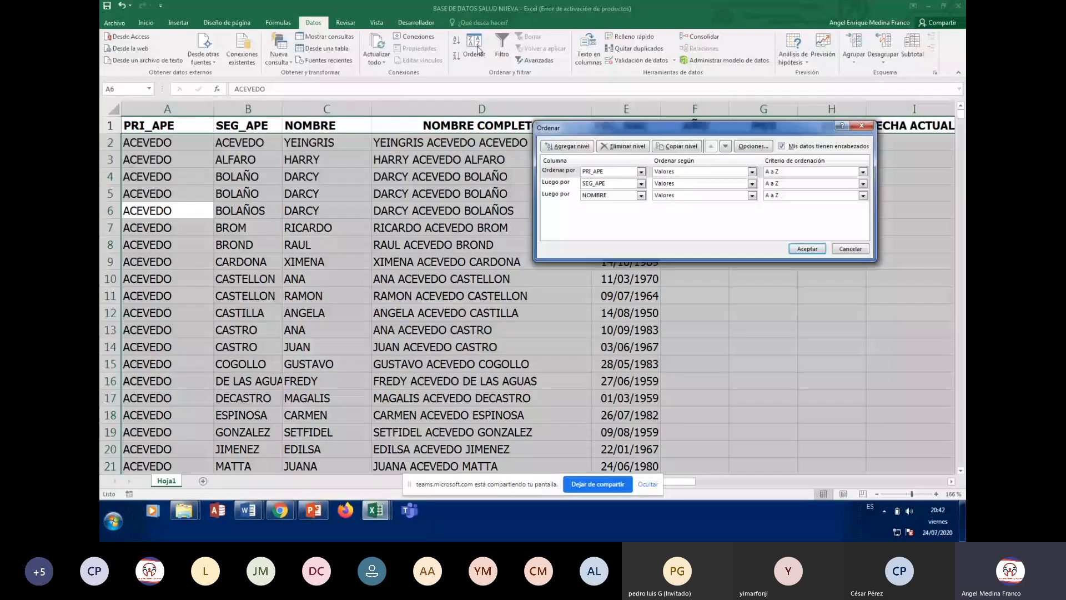
click(641, 172)
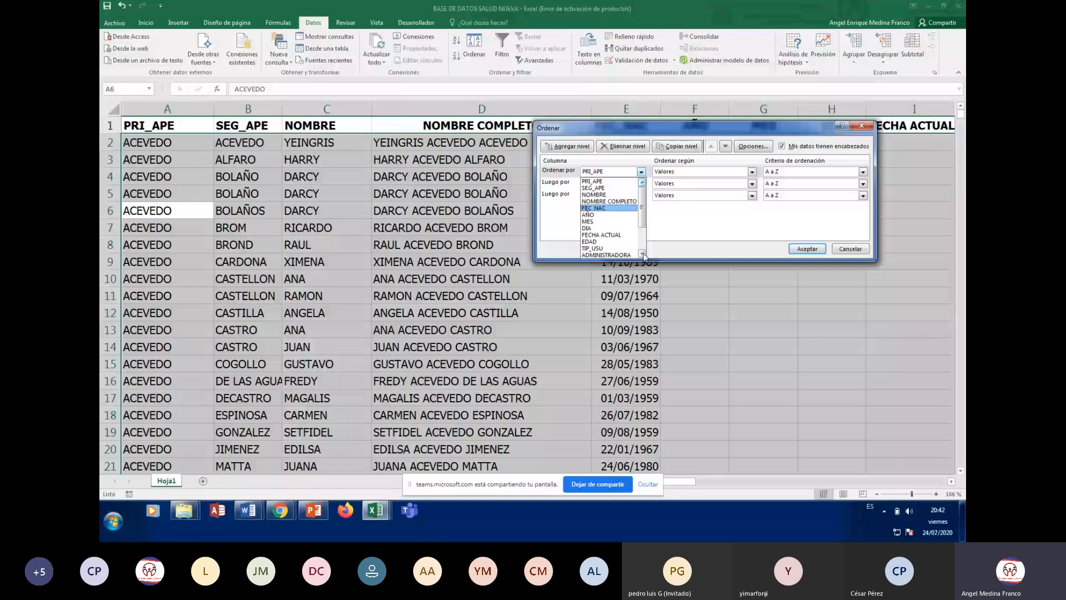
scroll(644, 255, down, 2)
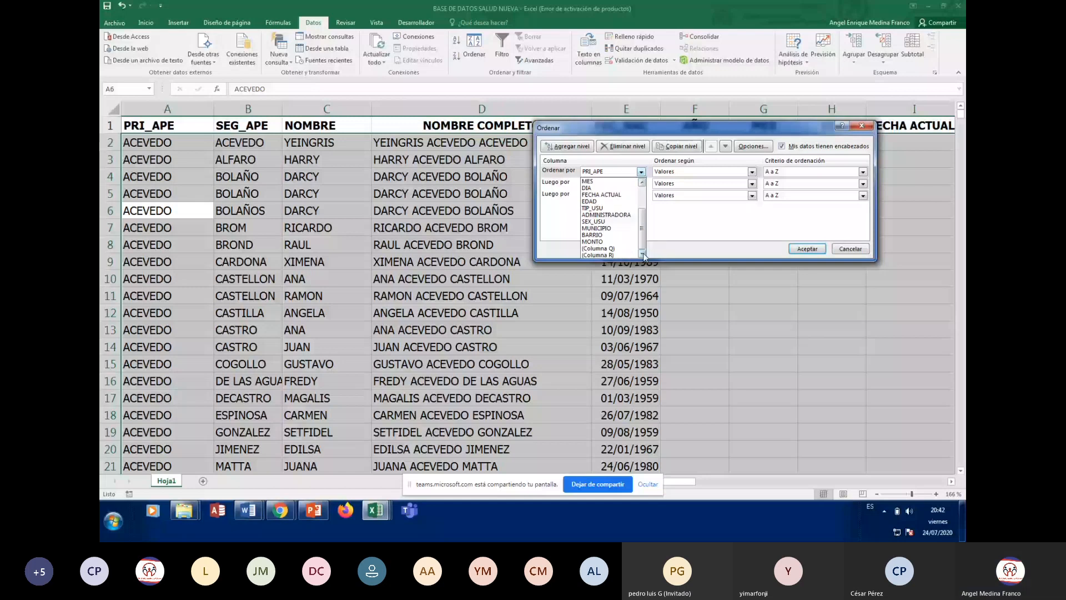
click(595, 221)
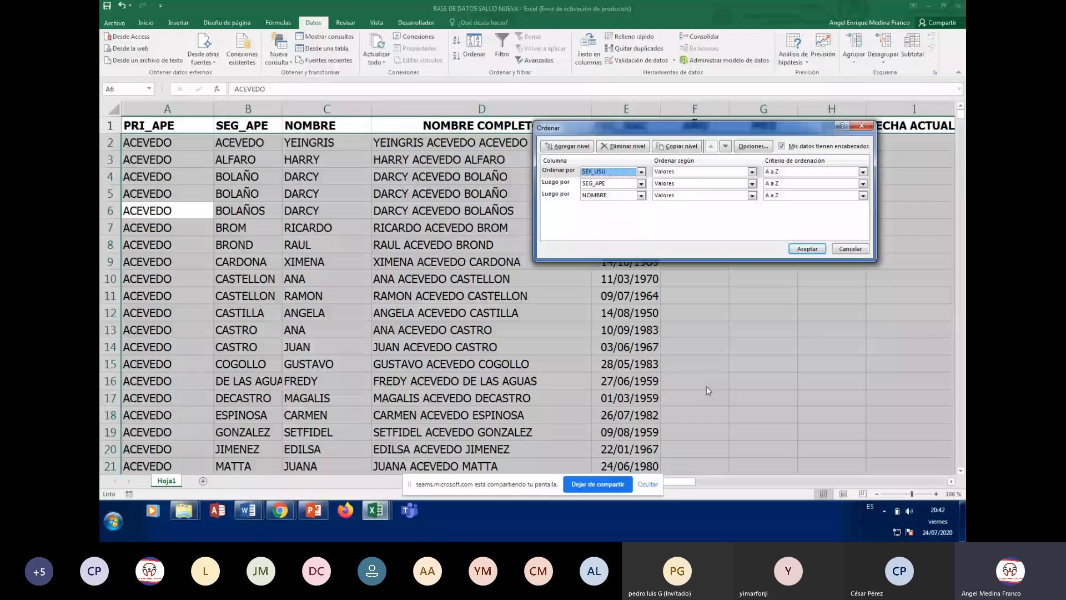
click(611, 183)
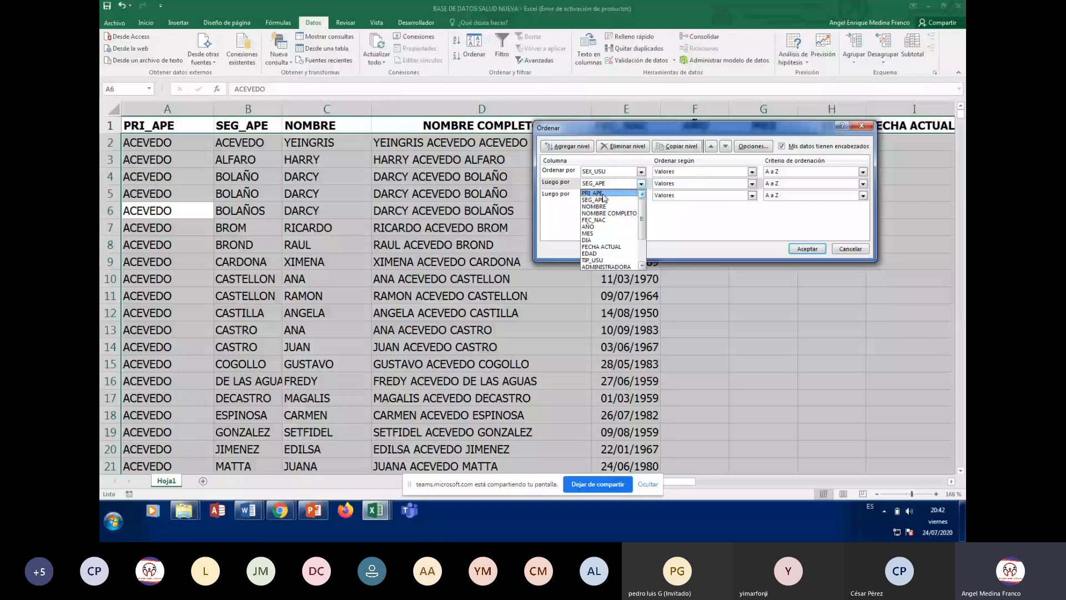
click(603, 194)
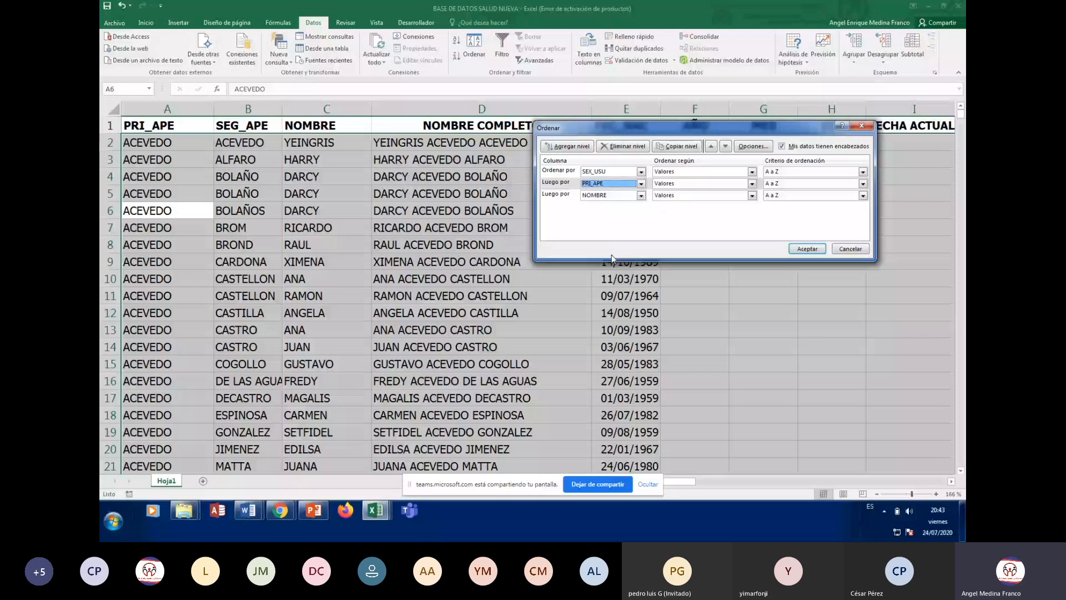
click(641, 196)
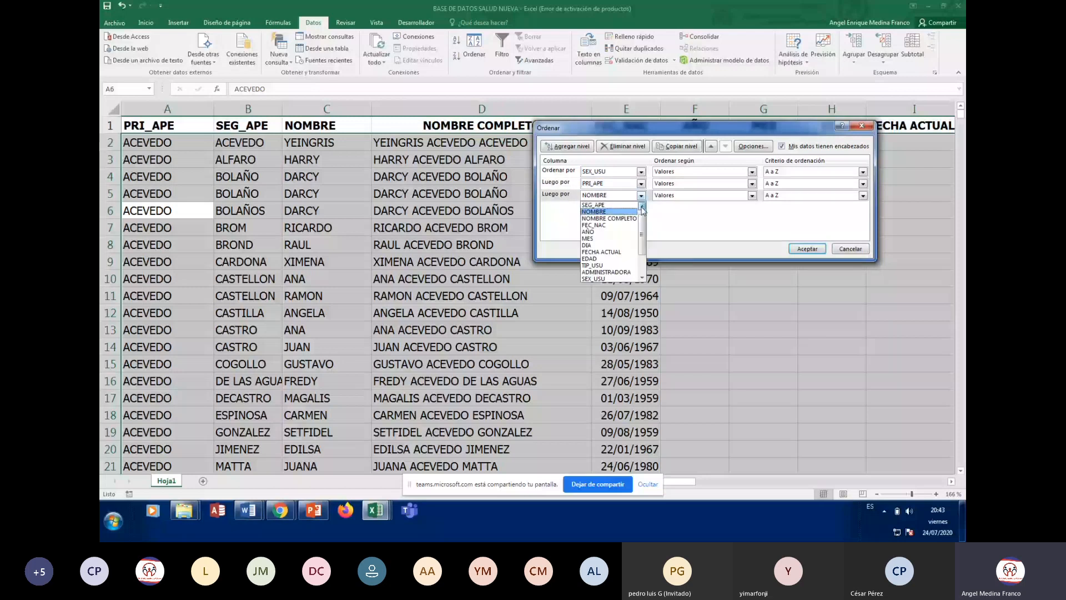
click(595, 205)
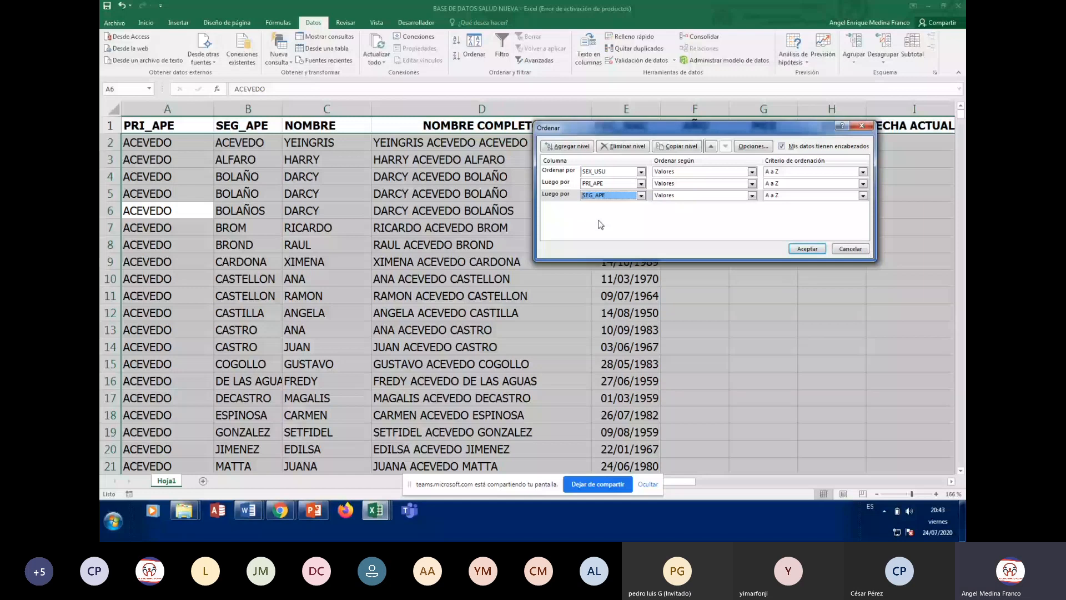
key(Return)
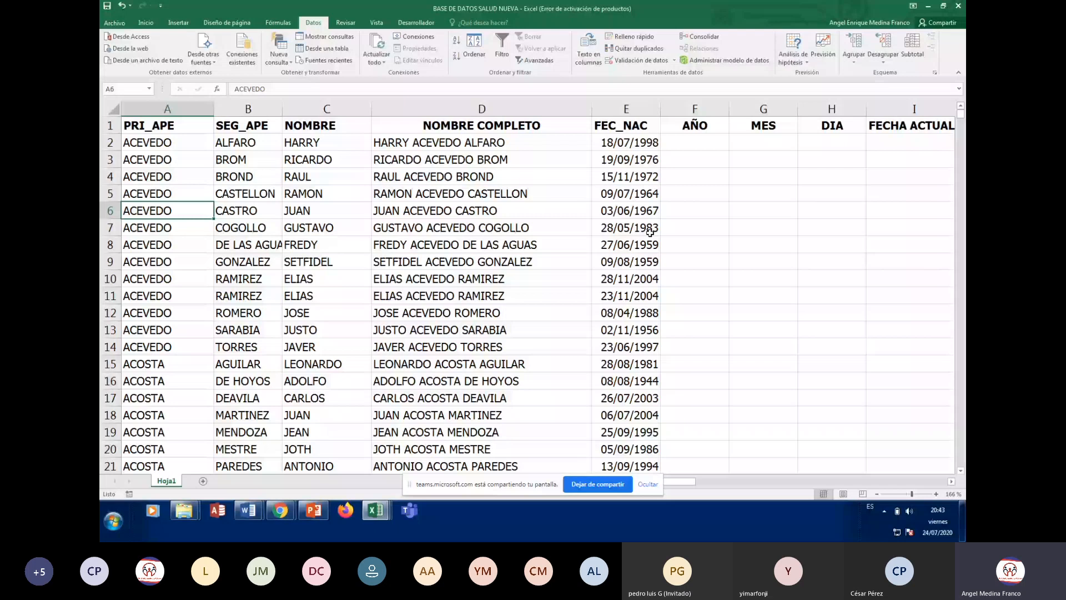
click(580, 147)
key(Right)
key(Right)
key(Right)
key(Right)
key(Right)
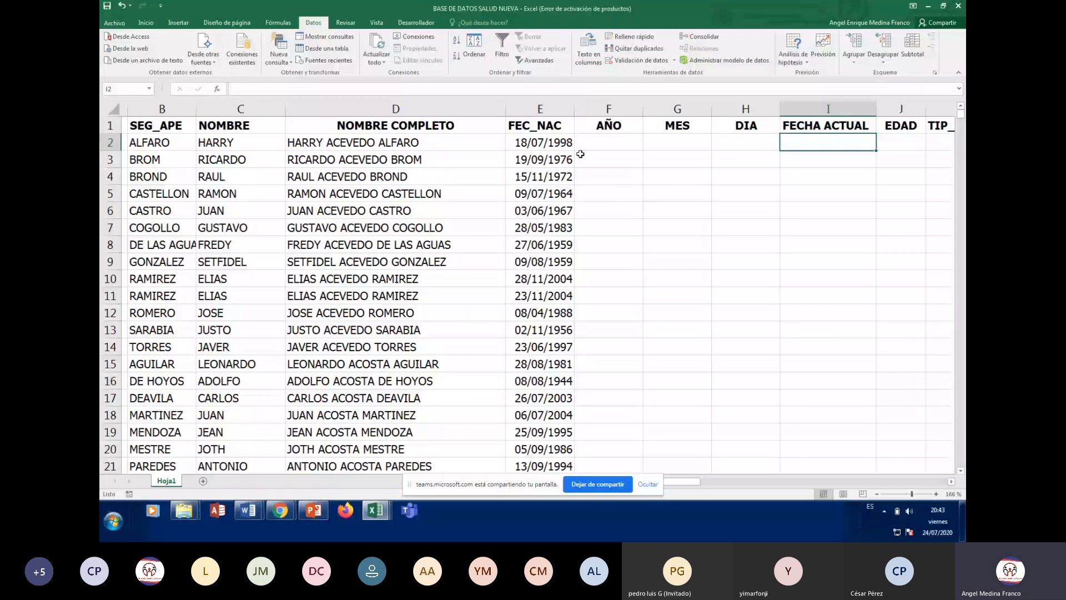
key(Right)
key(Right)
key(Right)
key(Right)
key(Down)
key(Down)
key(Down)
key(Down)
key(Down)
key(Down)
key(Down)
key(Down)
key(Down)
key(Down)
key(Down)
key(Down)
key(Down)
key(Down)
key(Down)
key(Down)
key(Down)
key(Down)
key(Down)
key(Down)
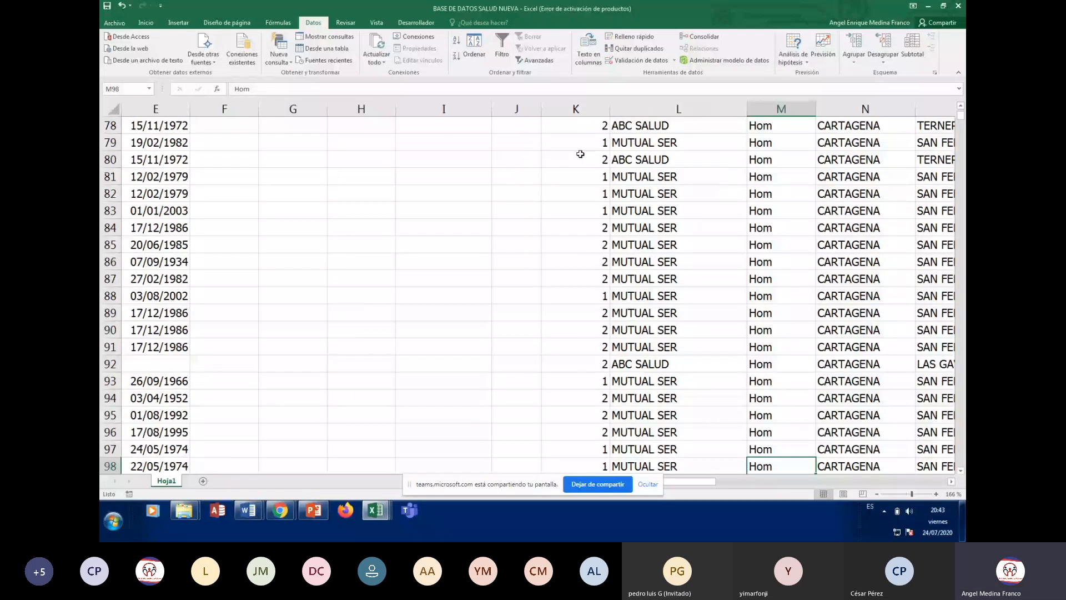
key(Down)
key(Down)
key(Down)
key(Down)
key(Down)
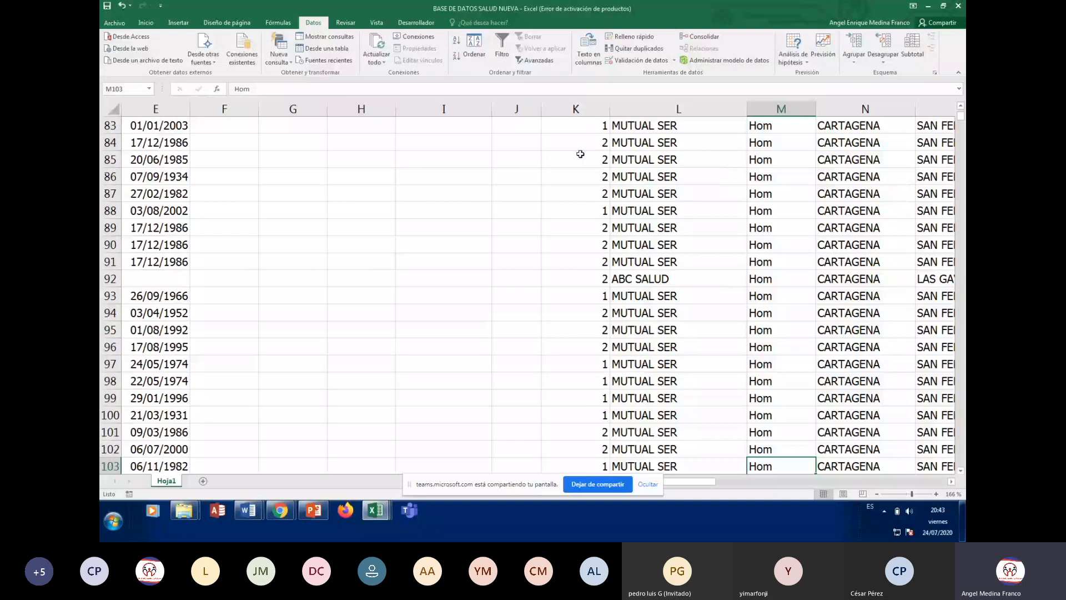
key(Down)
key(Down)
key(Down)
key(Down)
key(Down)
key(Down)
key(Down)
key(Down)
key(Down)
key(Down)
key(Down)
key(Down)
key(Down)
key(Down)
key(Down)
key(Down)
key(Down)
key(Down)
key(Down)
key(Down)
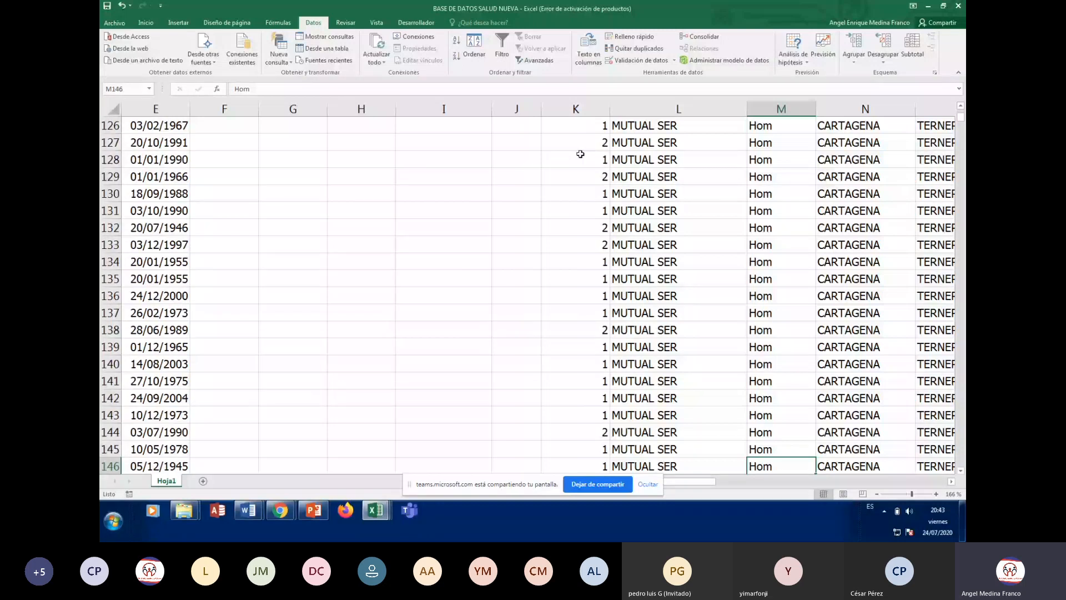
key(Page_Down)
key(Page_Down)
key(Page_Down)
key(Page_Down)
key(Page_Down)
key(Page_Down)
key(Page_Down)
key(Page_Down)
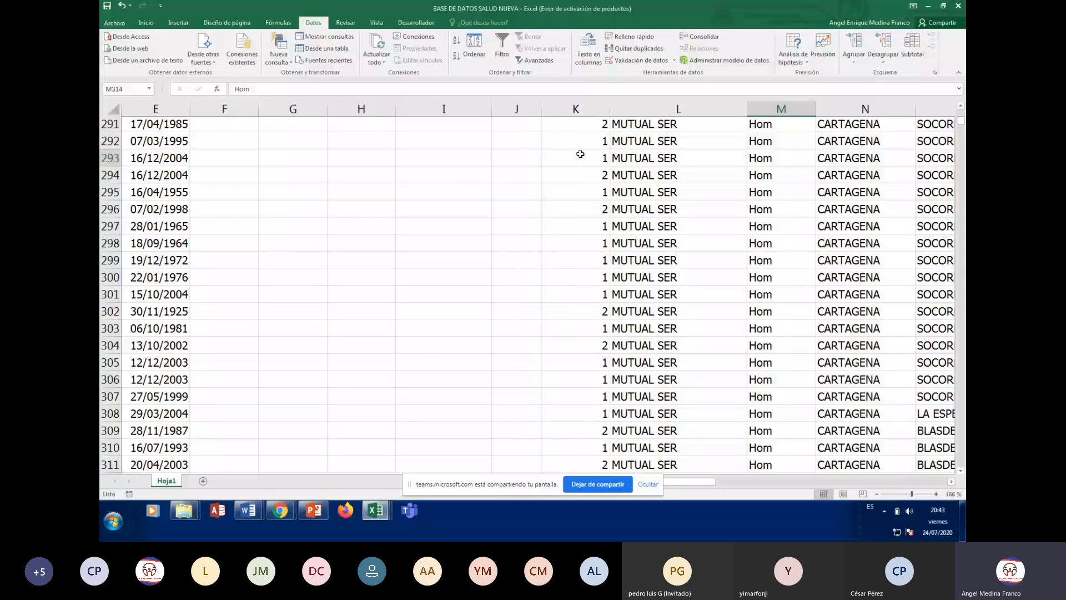
key(ctrl+Down)
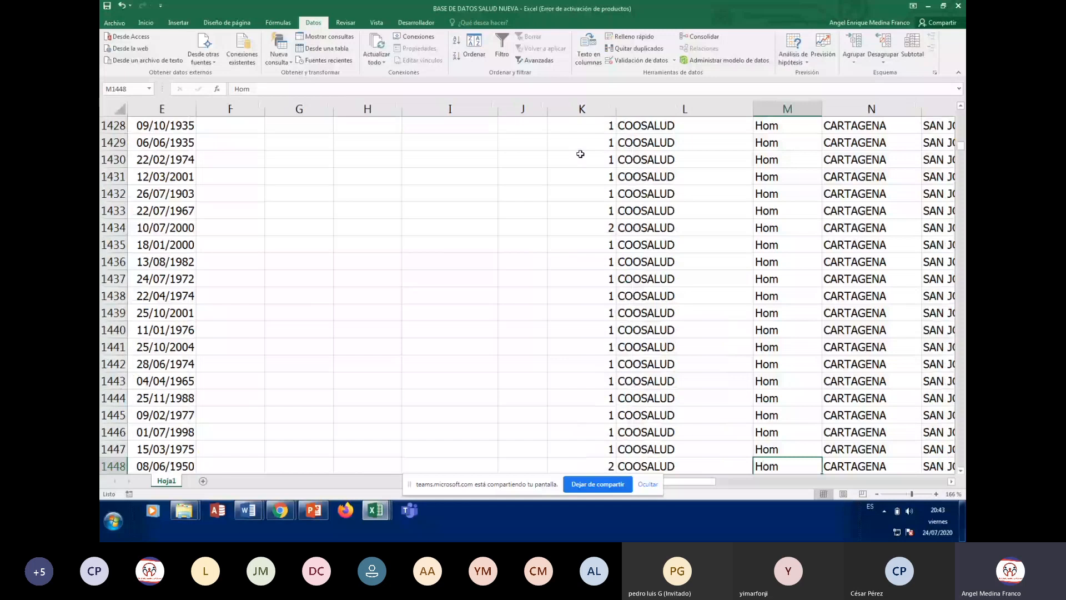
key(ctrl+Down)
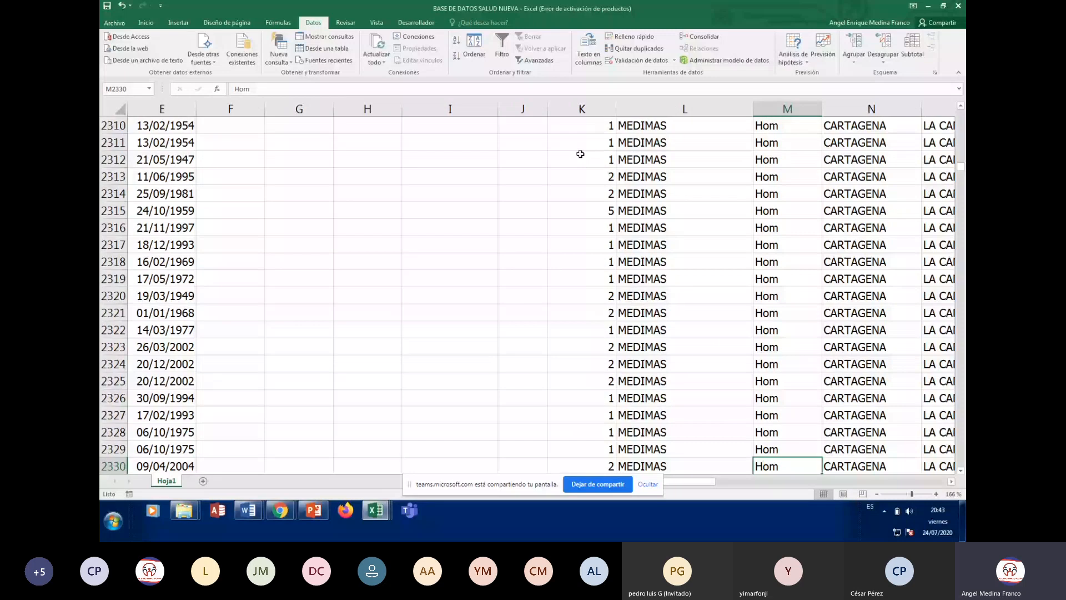
key(ctrl+Down)
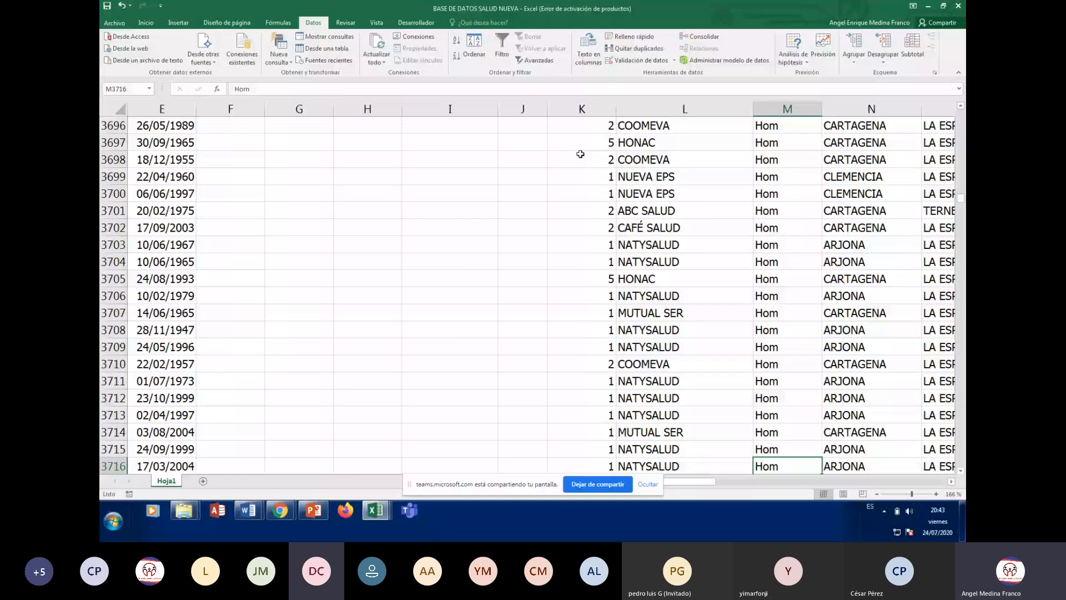
key(ctrl+Down)
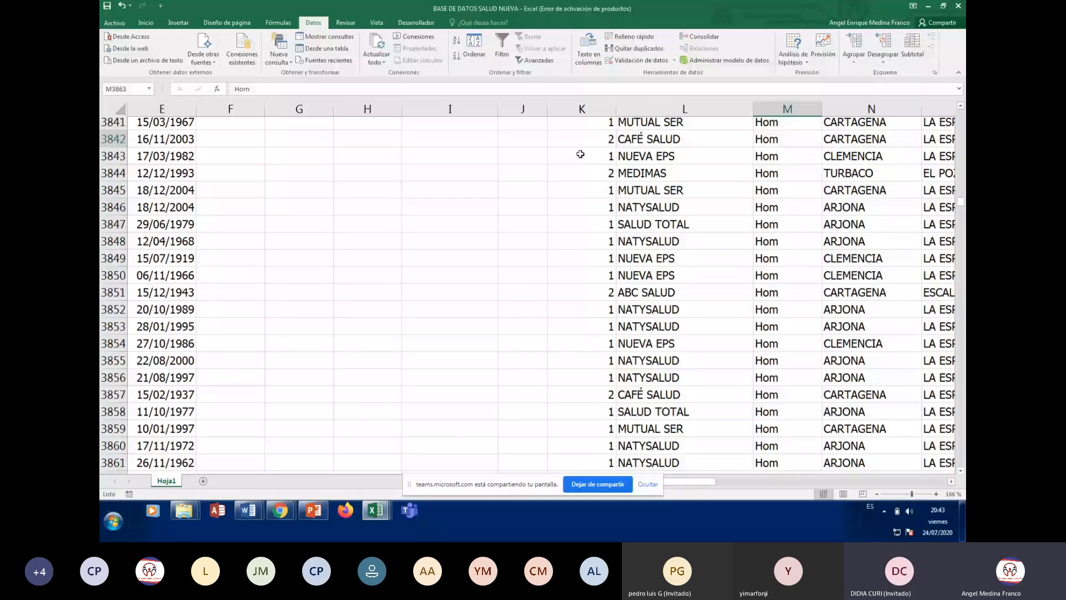
key(ctrl+Down)
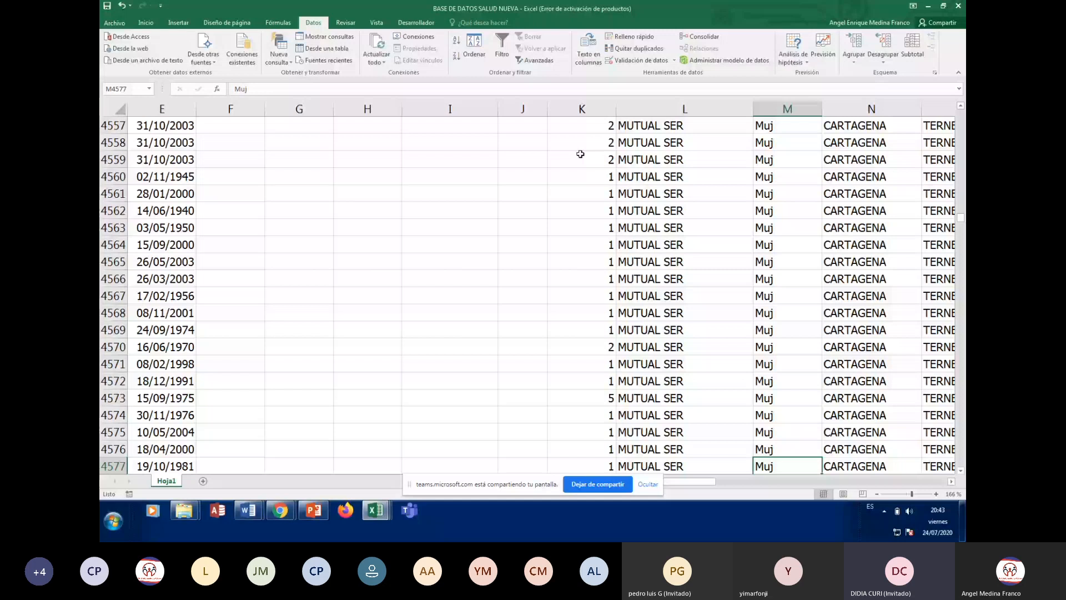
key(ctrl+Down)
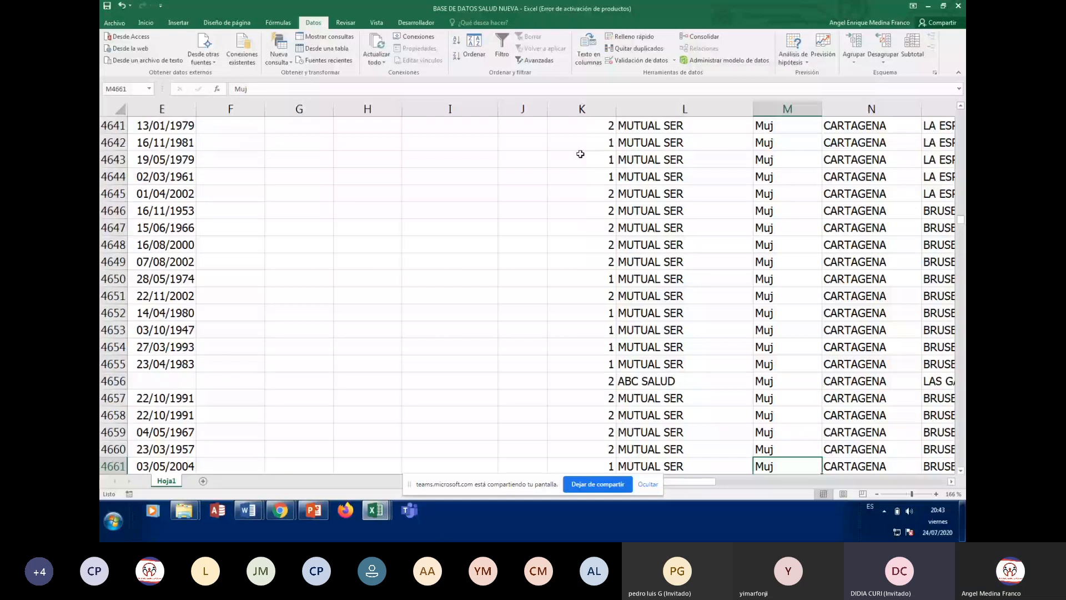
key(Page_Down)
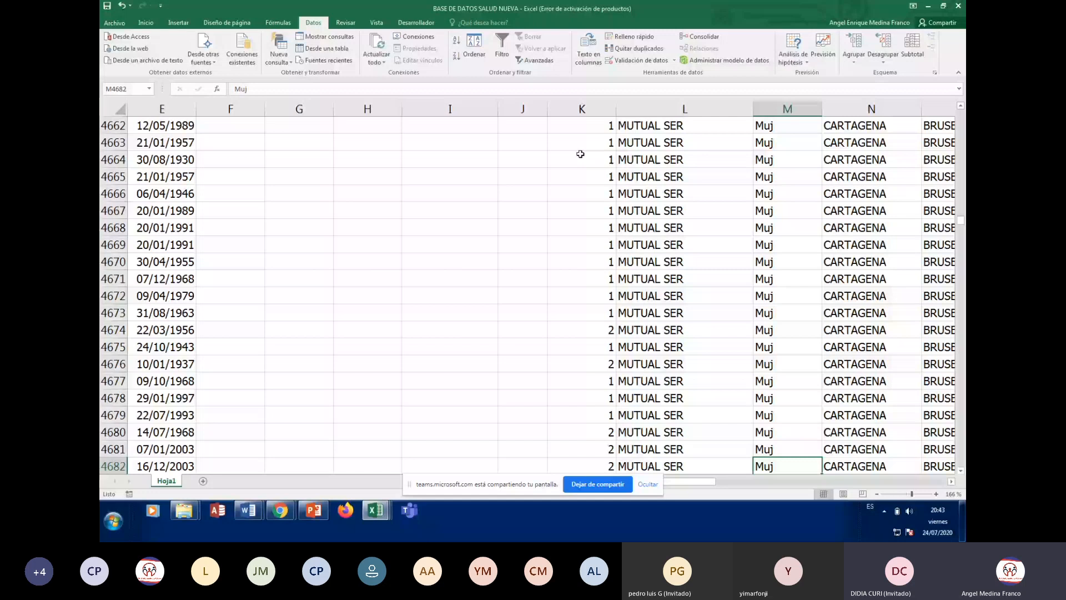
key(Page_Down)
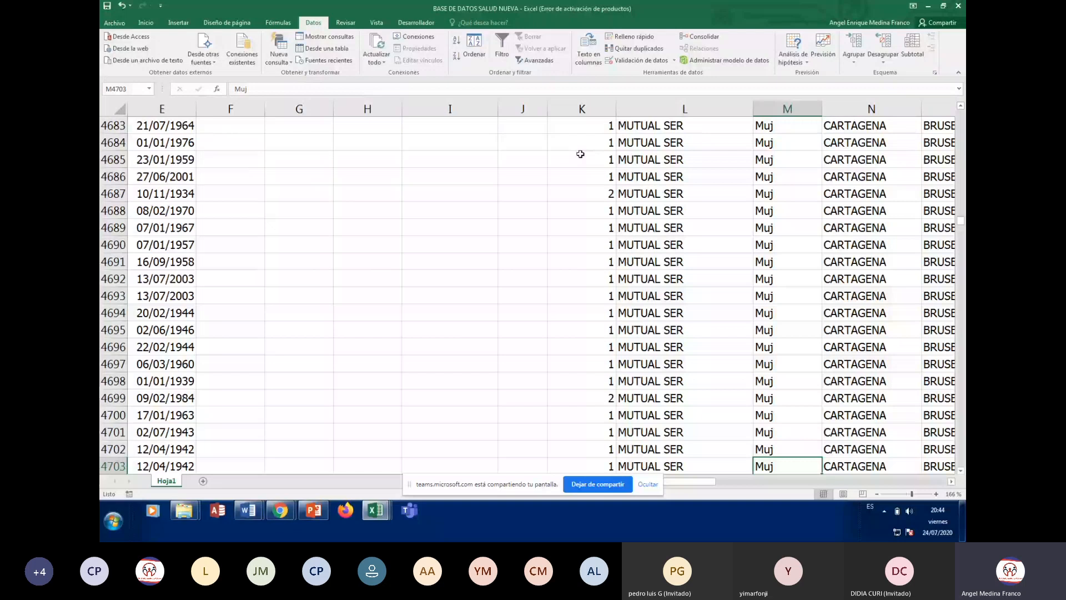
key(ctrl+Home)
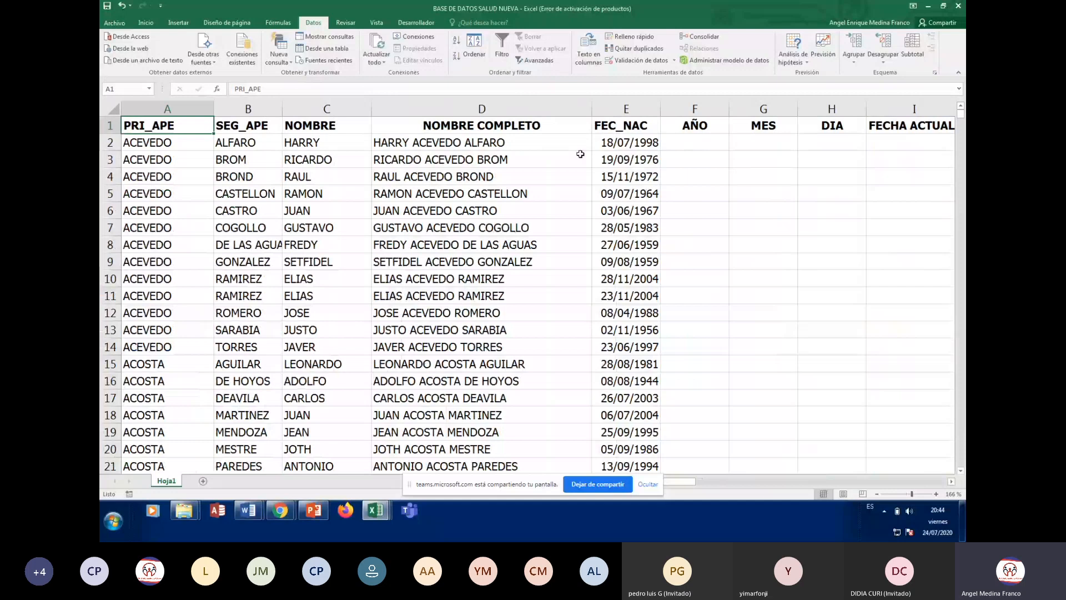
click(483, 144)
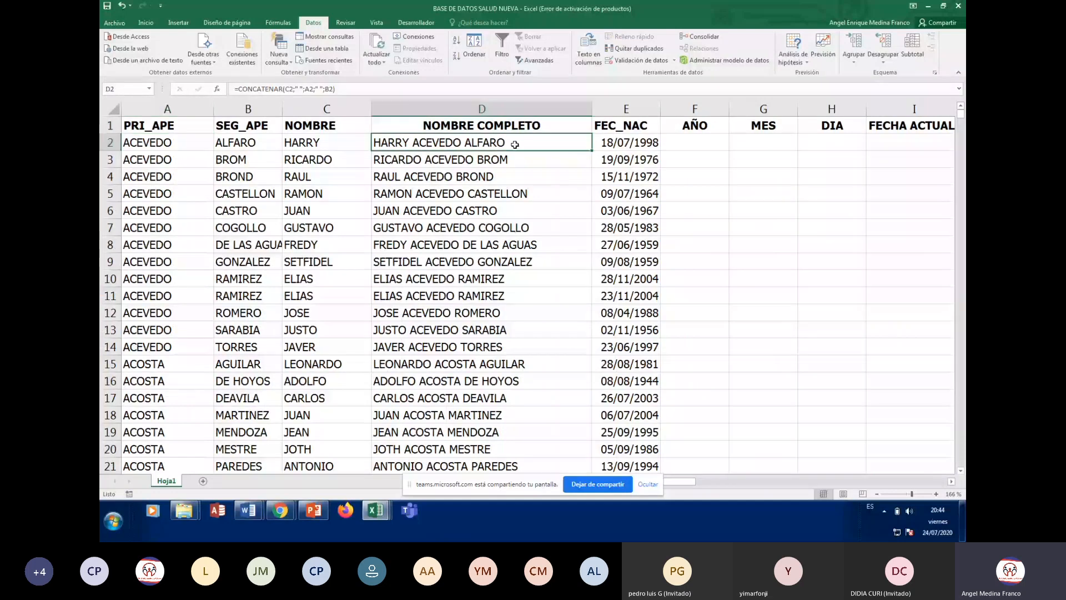
click(684, 143)
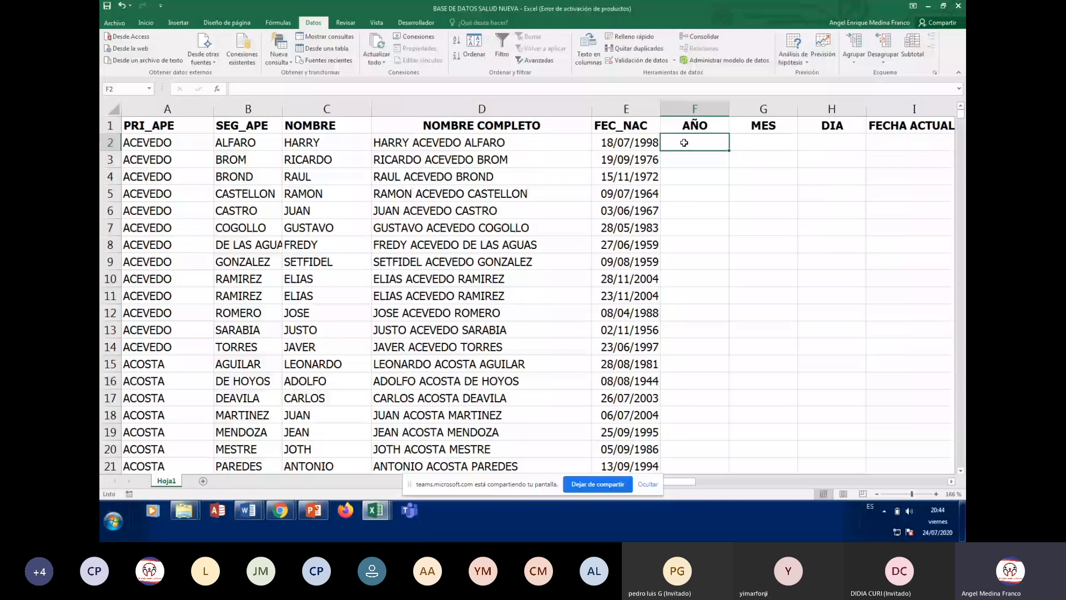
key(Right)
key(Right)
key(Right)
key(Right)
key(Right)
key(Right)
key(Right)
key(Right)
key(Right)
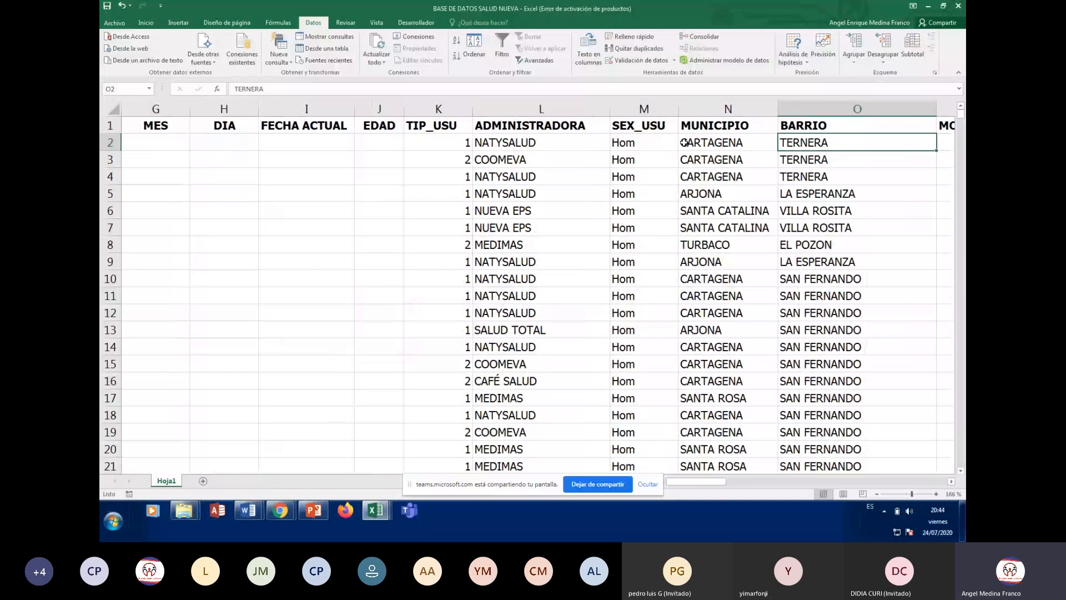
key(Right)
key(Left)
key(Left)
key(Left)
key(Left)
key(Left)
key(Right)
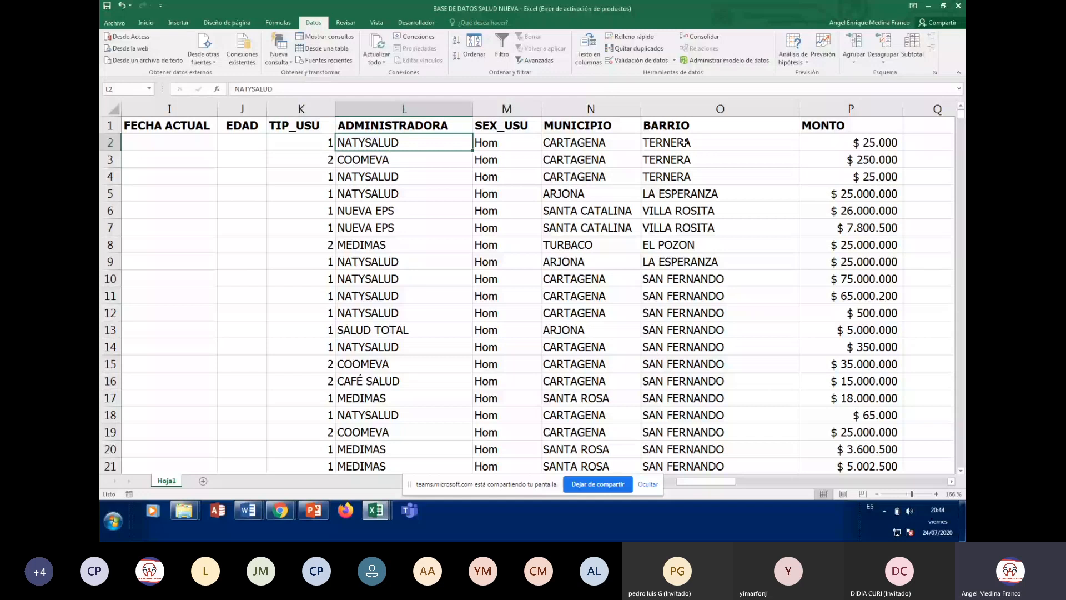
key(Down)
key(Down)
key(Down)
key(Down)
key(Down)
key(Down)
key(Down)
key(Down)
key(Down)
key(Down)
key(Down)
key(Down)
key(Down)
key(Down)
key(Down)
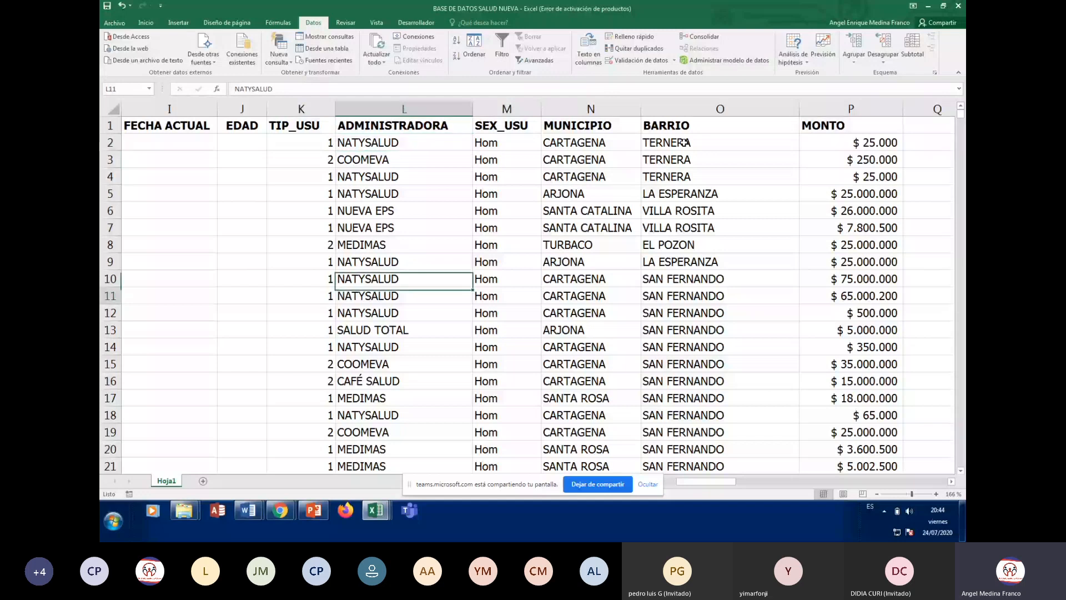
key(Up)
key(Up)
key(Up)
key(Up)
key(Up)
key(Up)
key(Up)
key(Up)
key(Up)
key(Up)
key(Up)
key(Up)
key(Up)
key(Up)
key(Up)
key(Up)
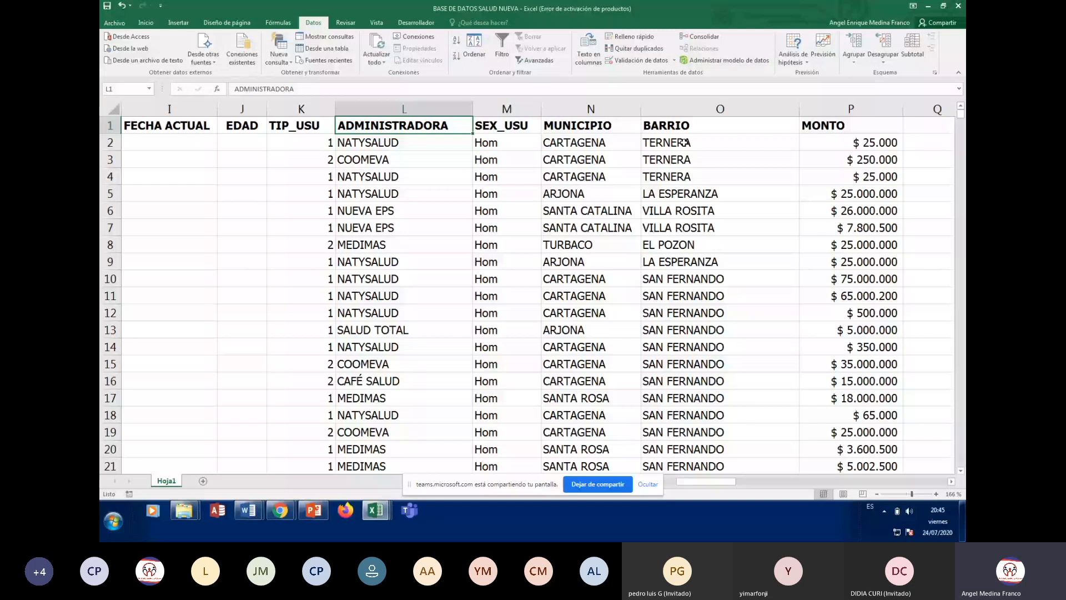
key(Right)
key(Right)
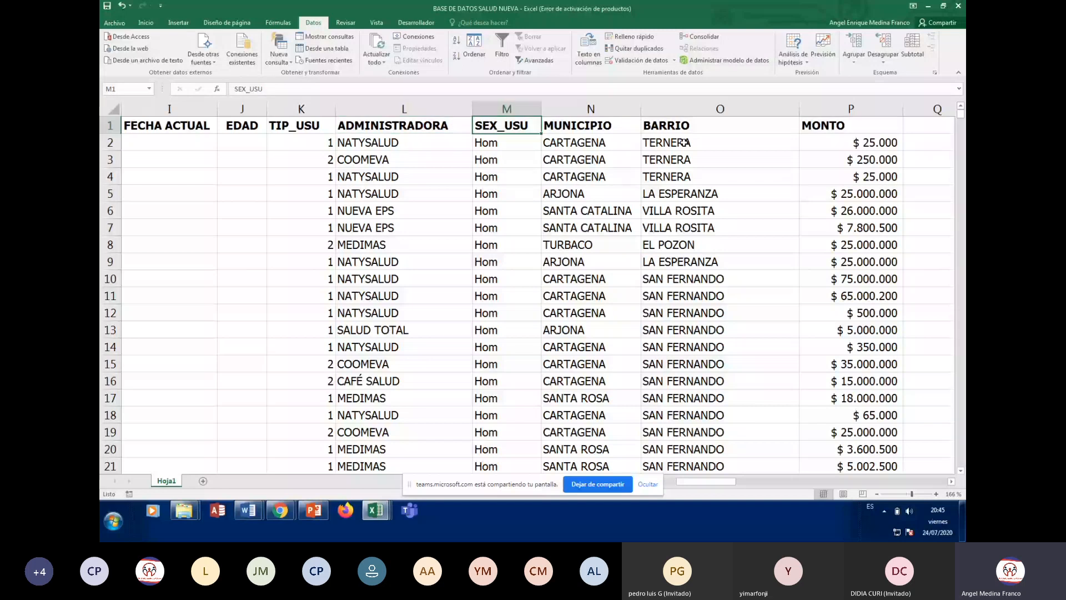
key(Down)
key(Down)
key(Down)
key(Down)
key(Down)
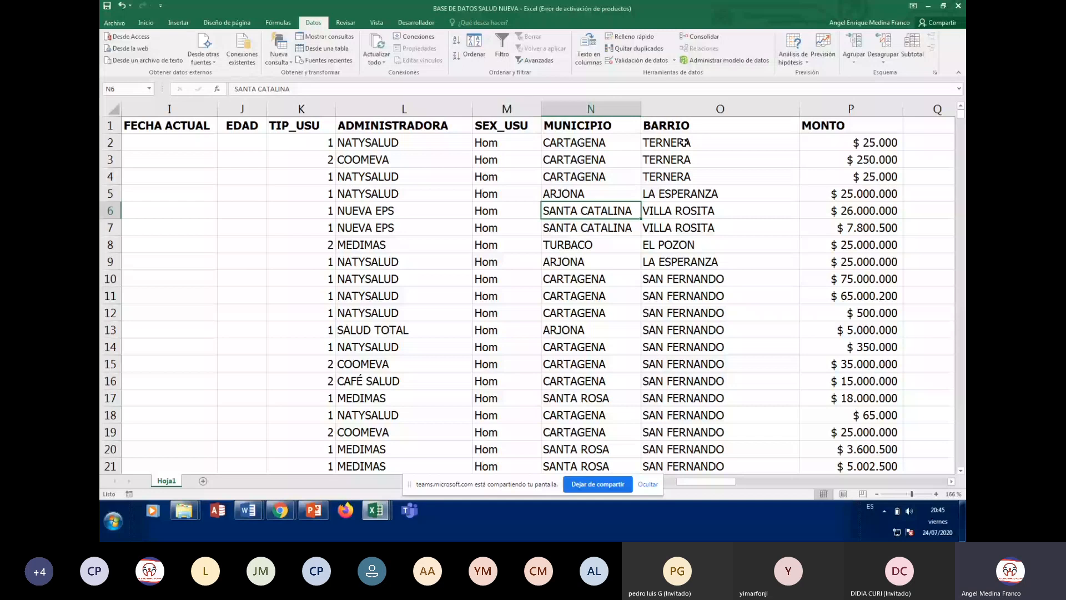
key(ctrl+Down)
key(ctrl+Down)
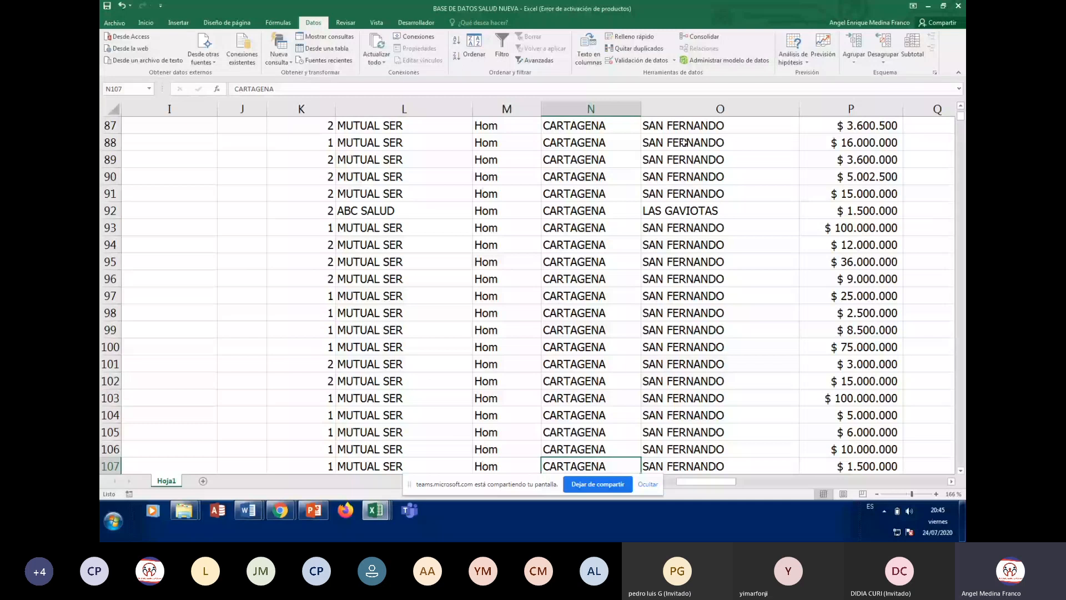
key(Down)
key(Down)
key(Down)
key(Down)
key(Down)
key(Down)
key(Down)
key(Down)
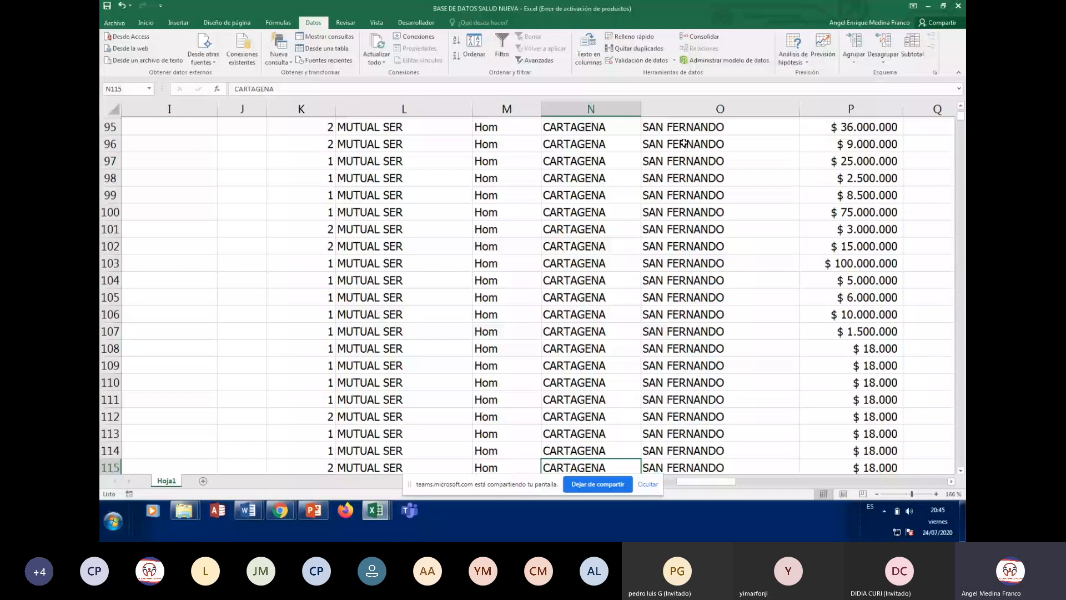
key(Down)
key(Down)
key(Down)
key(Down)
key(Down)
key(Down)
key(Down)
key(Down)
key(Down)
key(Down)
key(Down)
key(Down)
key(Down)
key(Down)
key(Down)
key(Down)
key(Down)
key(Down)
key(Down)
key(Down)
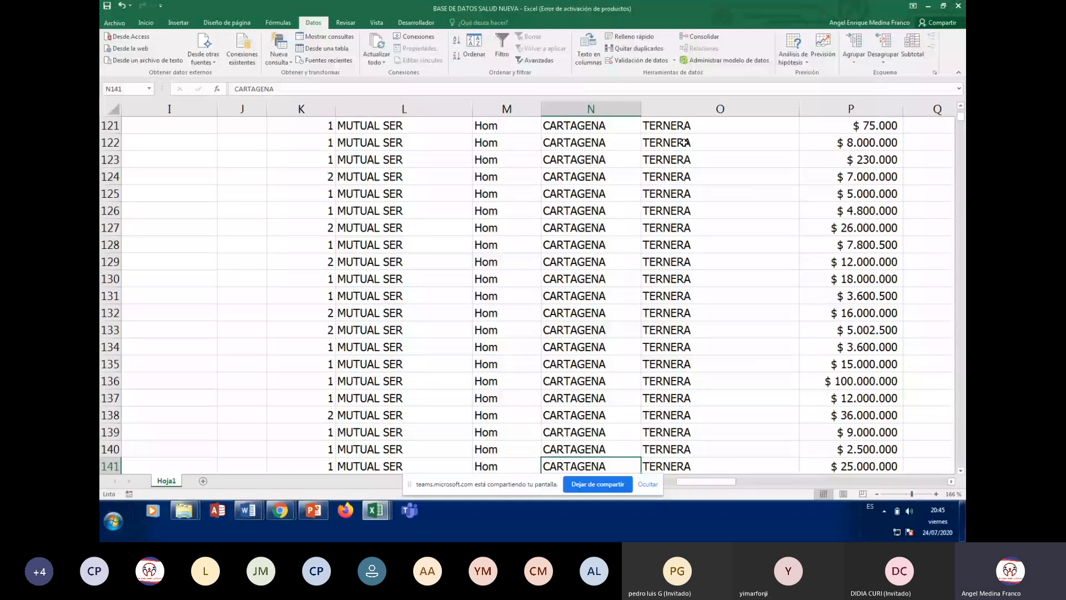
key(ctrl+Home)
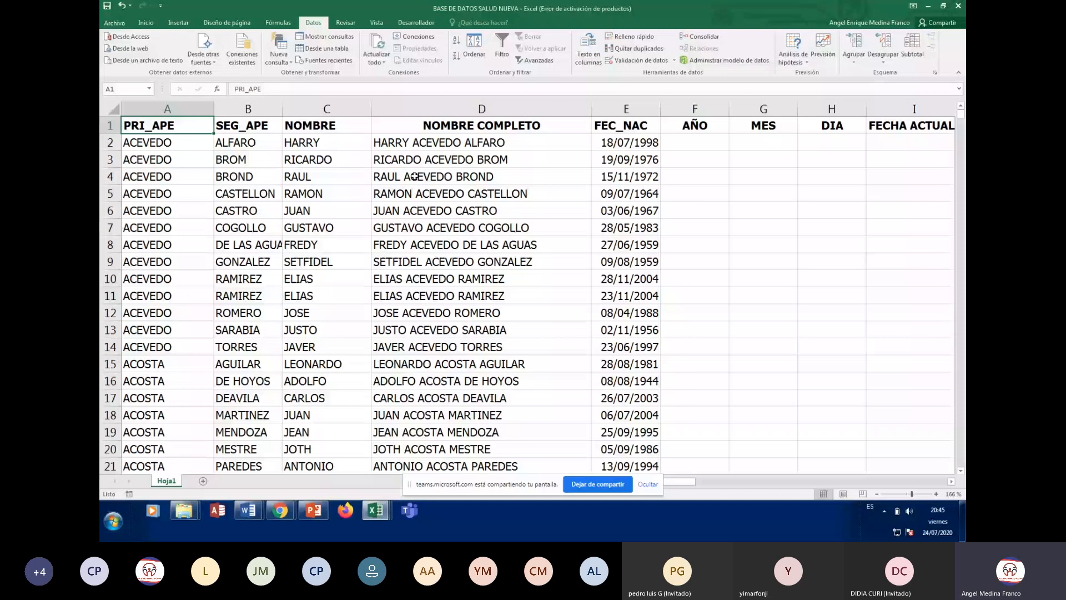
click(769, 222)
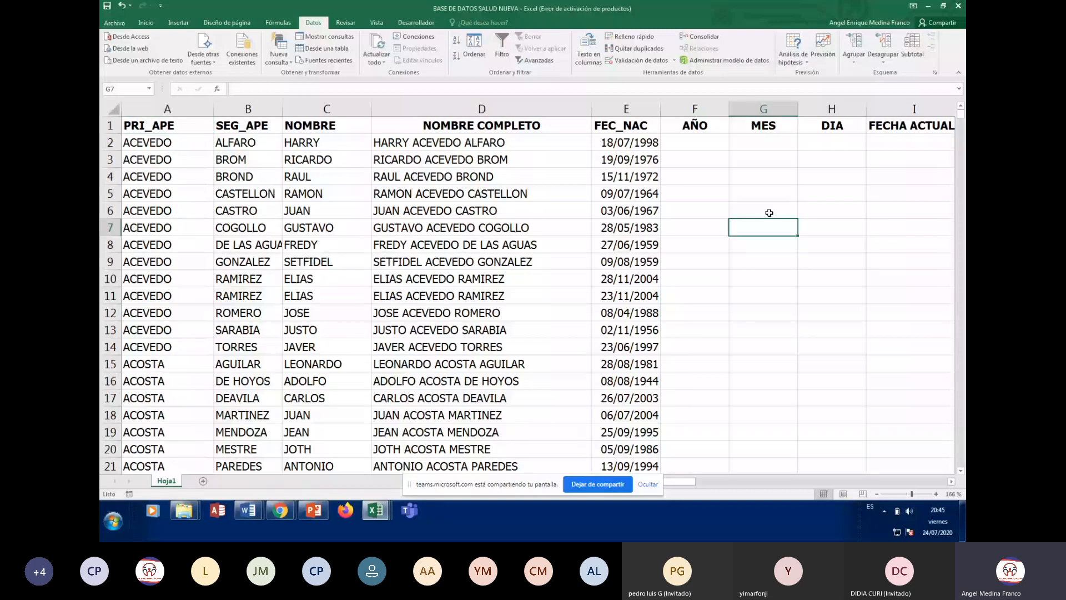
click(885, 210)
key(Right)
key(Right)
key(Right)
key(Right)
key(Right)
key(Right)
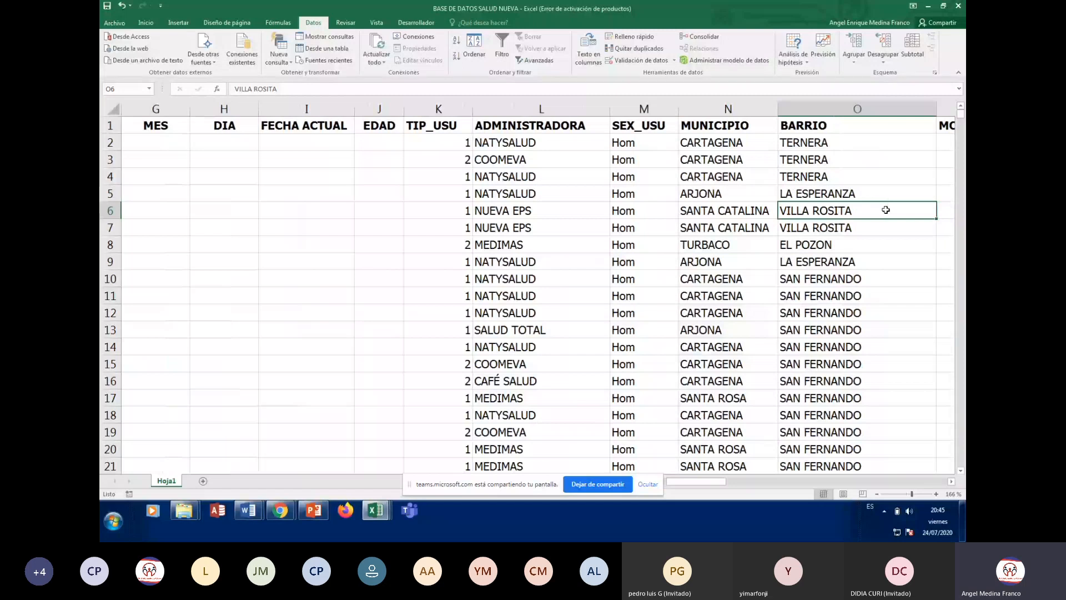
key(Home)
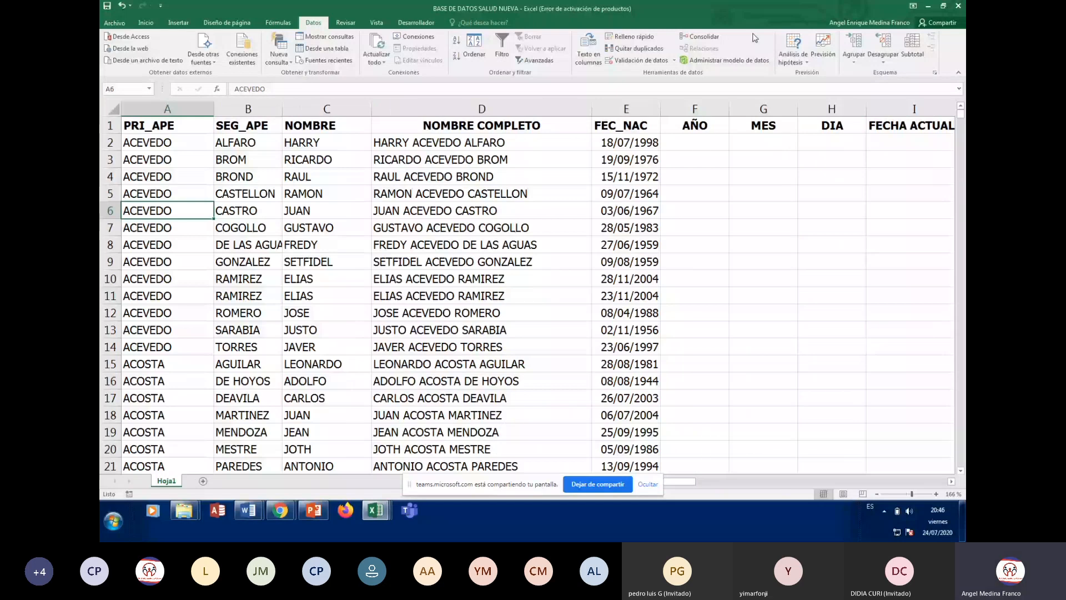
click(504, 341)
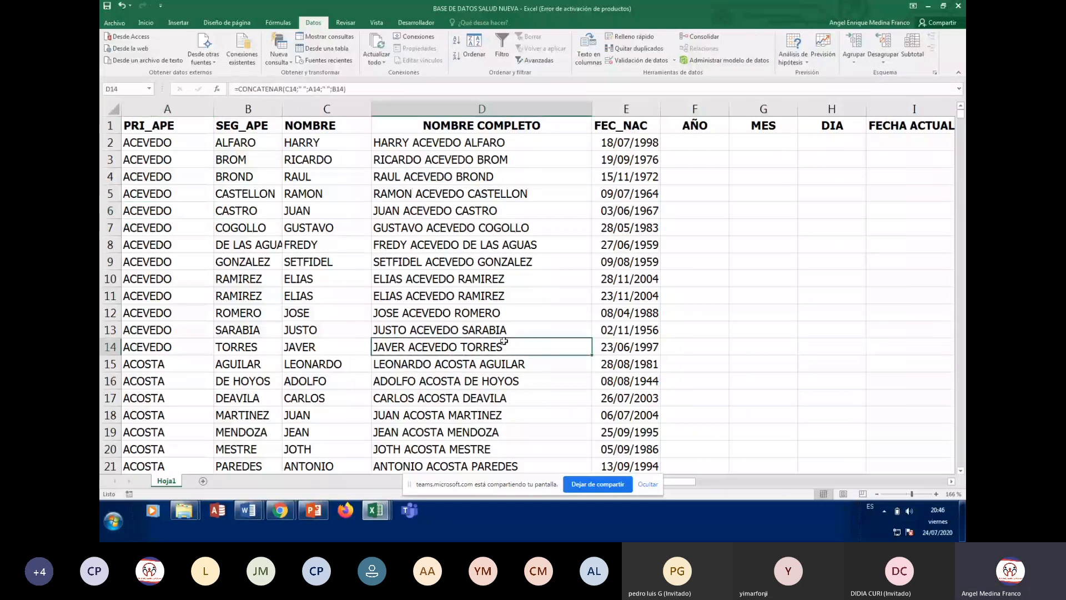
click(171, 194)
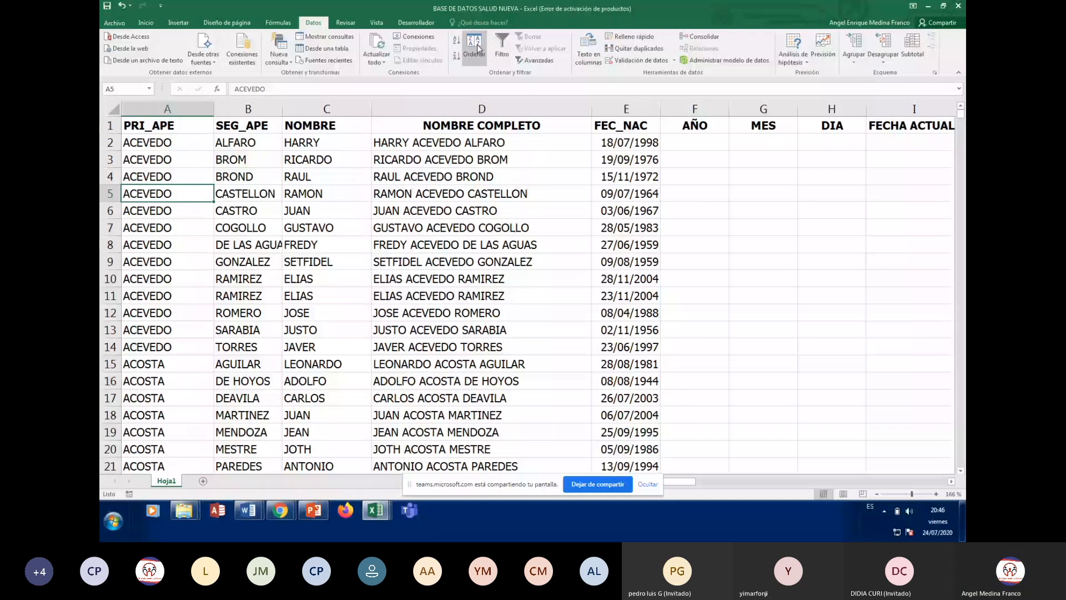
Make ADMINISTRADORA the first sort level, keeping SEG_APE as the third
click(475, 48)
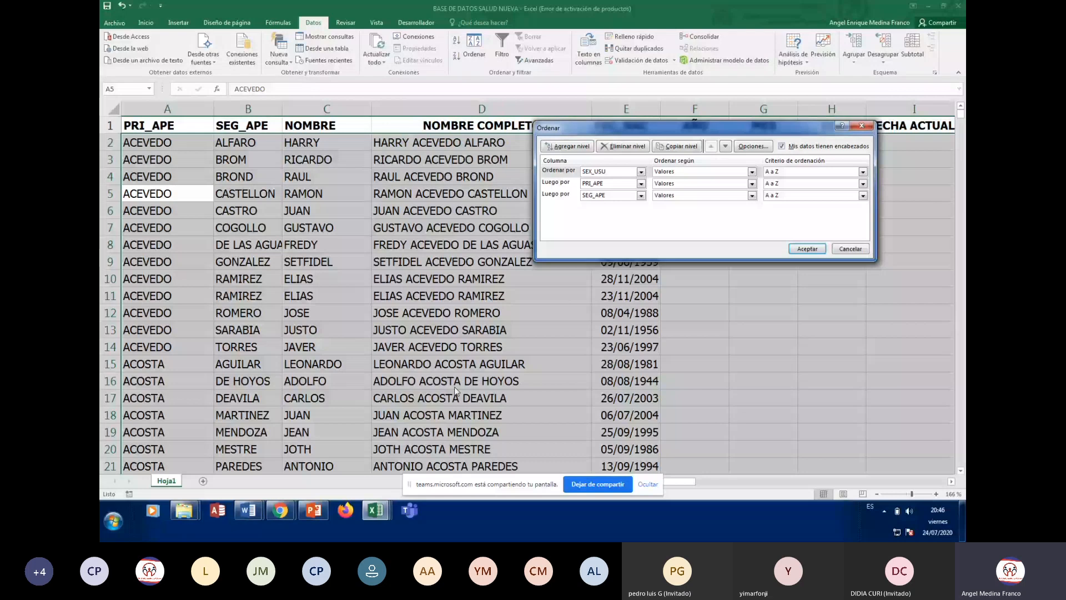
click(641, 172)
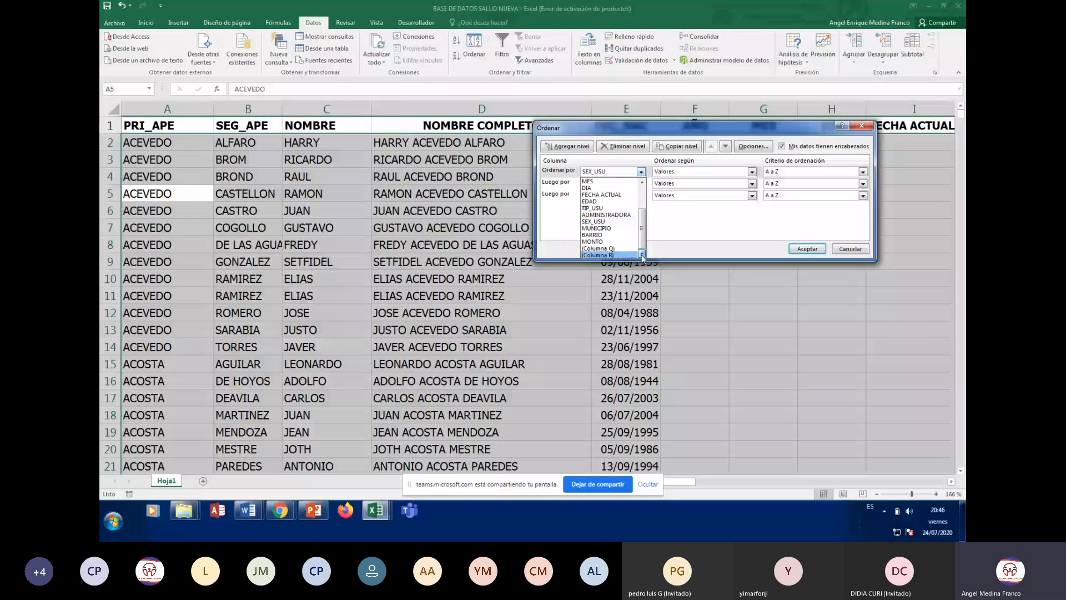
scroll(643, 222, up, 3)
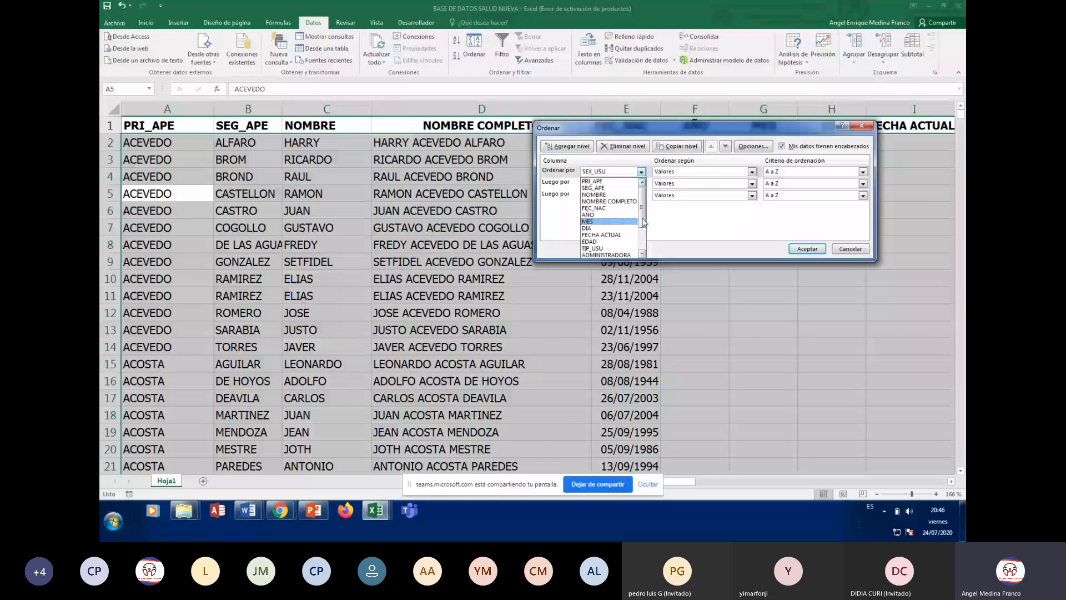
drag(643, 220, 642, 254)
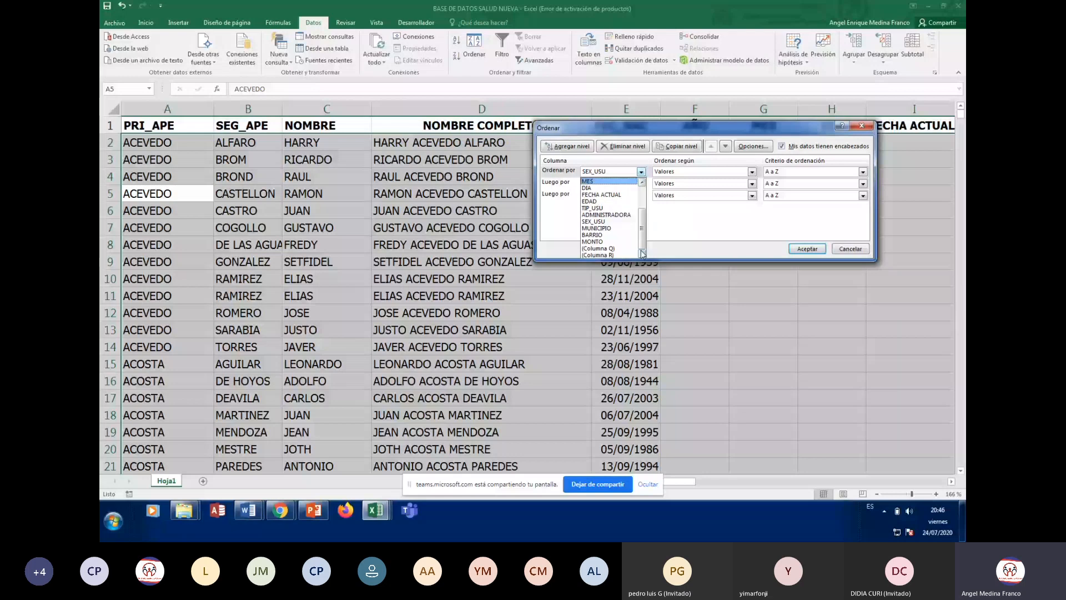
click(626, 215)
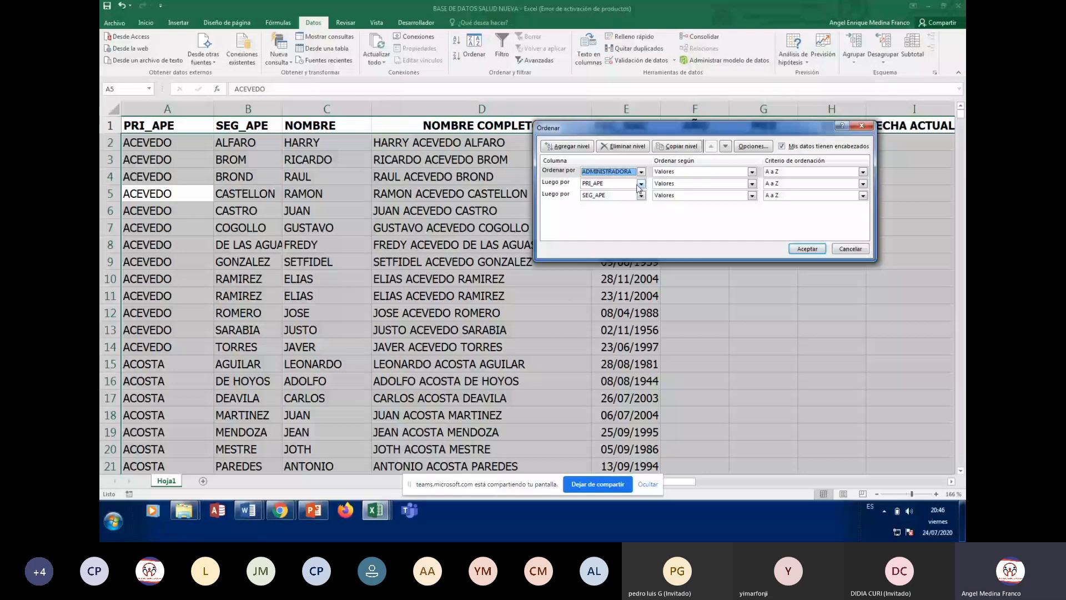
click(627, 195)
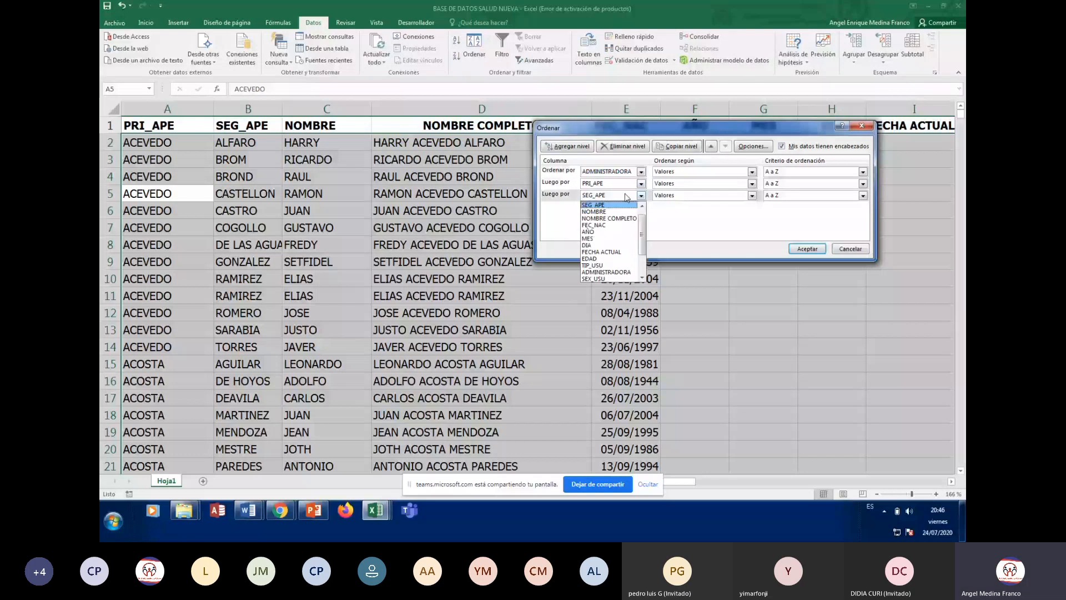
click(627, 196)
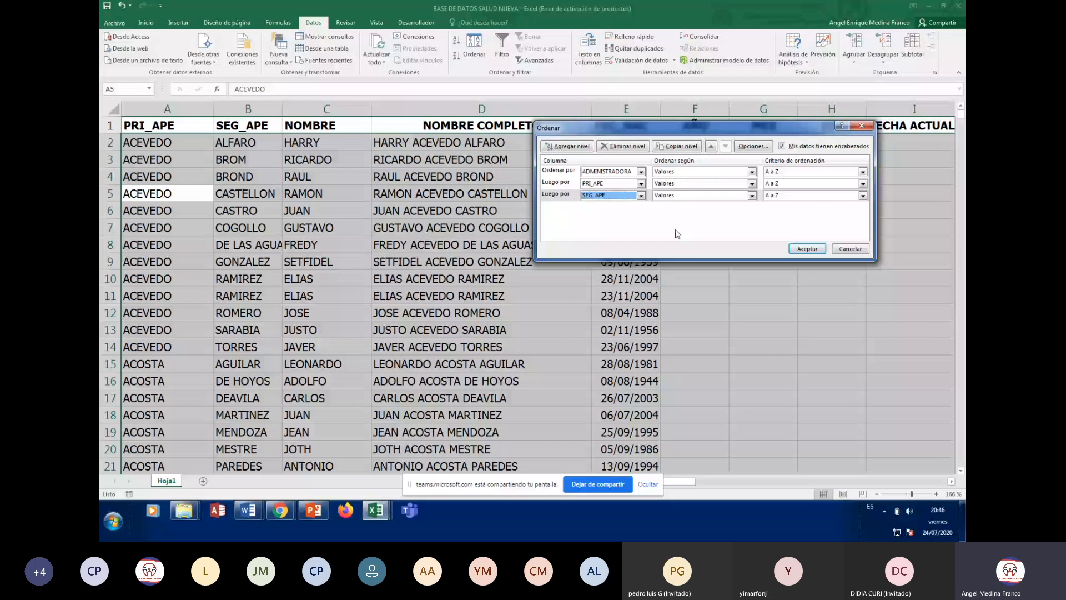
Add a fourth sort level on NOMBRE and apply the sort
click(573, 146)
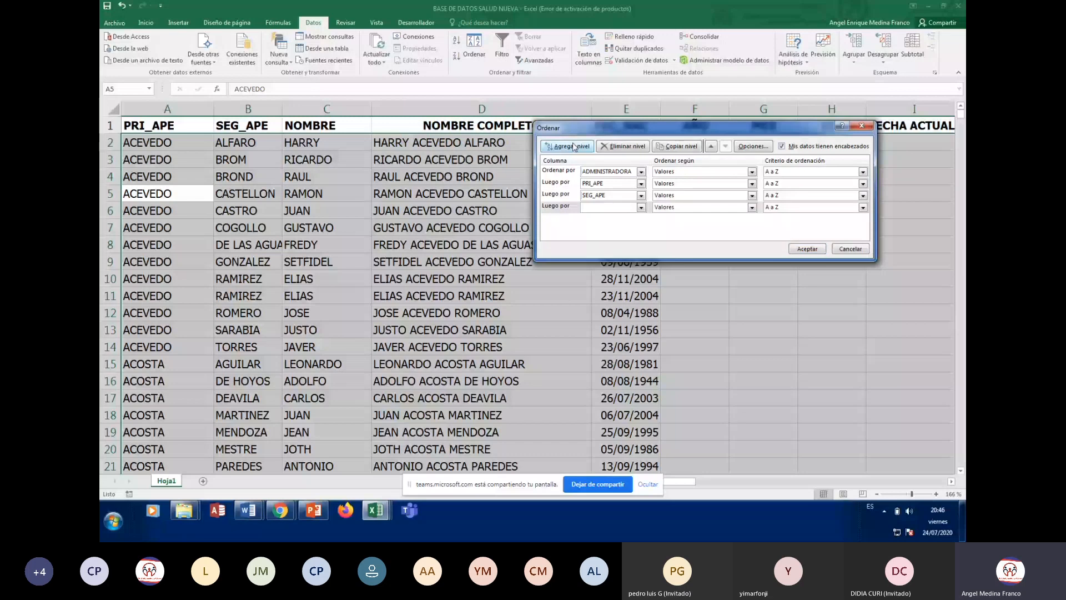
click(611, 208)
click(609, 232)
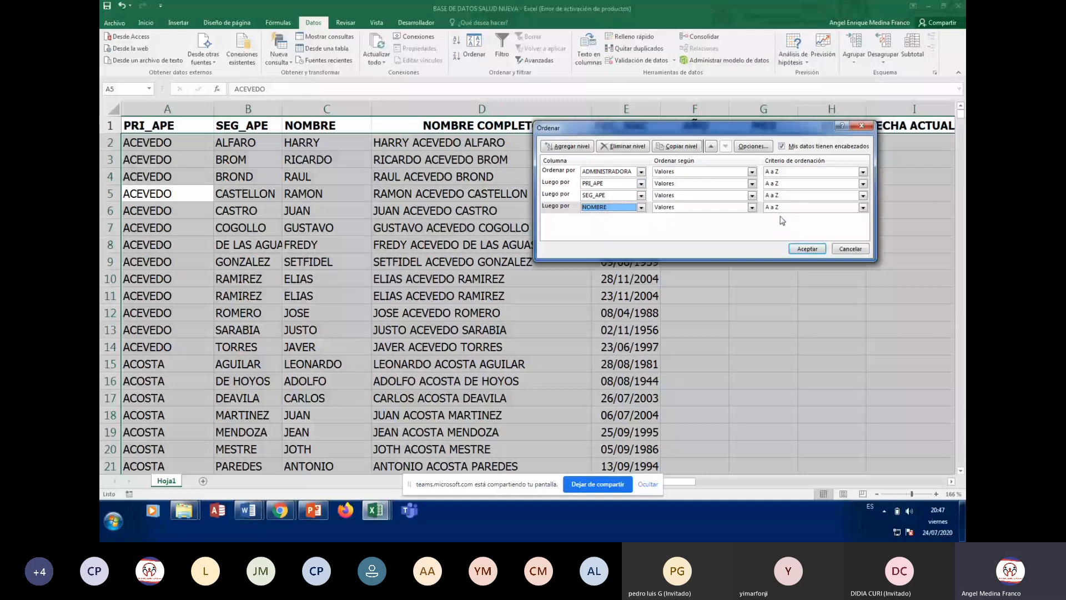
click(806, 249)
Check the first sorted record, AGUADO, and its administrator ABC SALUD
key(Down)
key(Down)
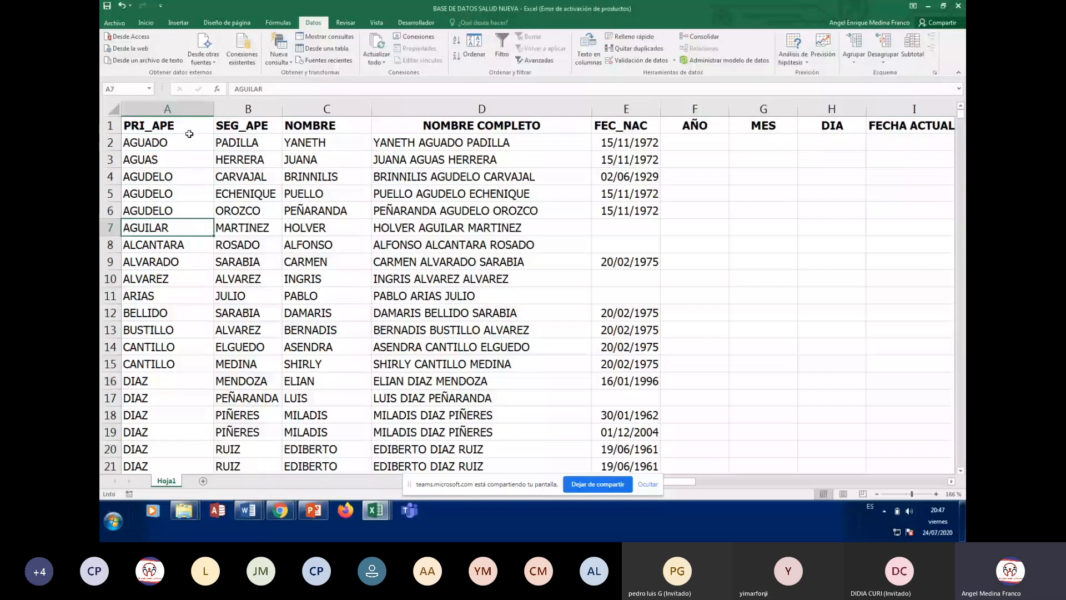
click(189, 137)
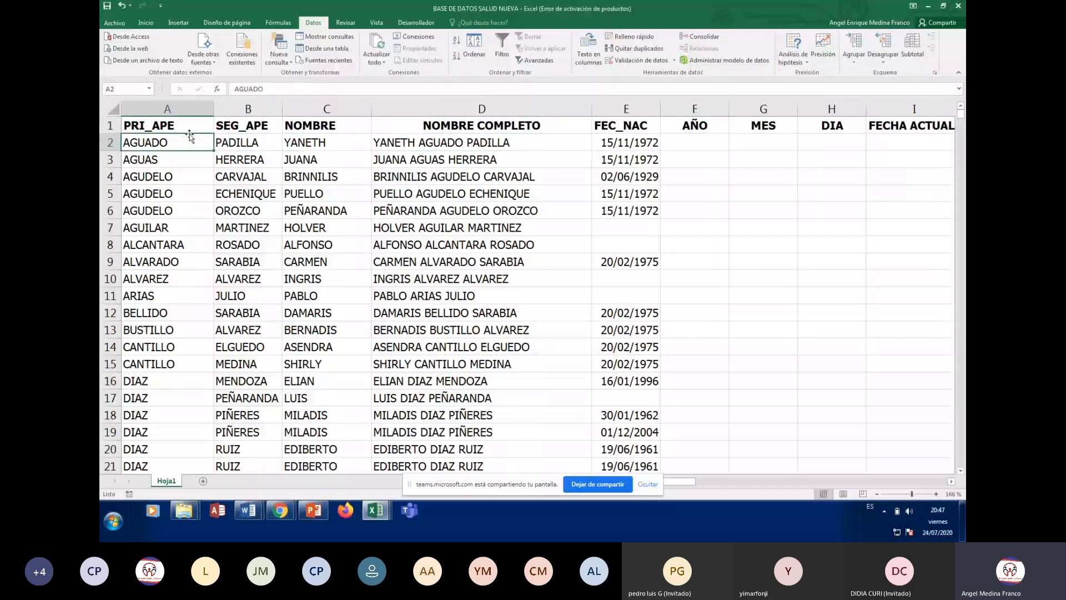
key(Right)
key(Right)
key(Right)
key(Right)
key(Right)
key(Right)
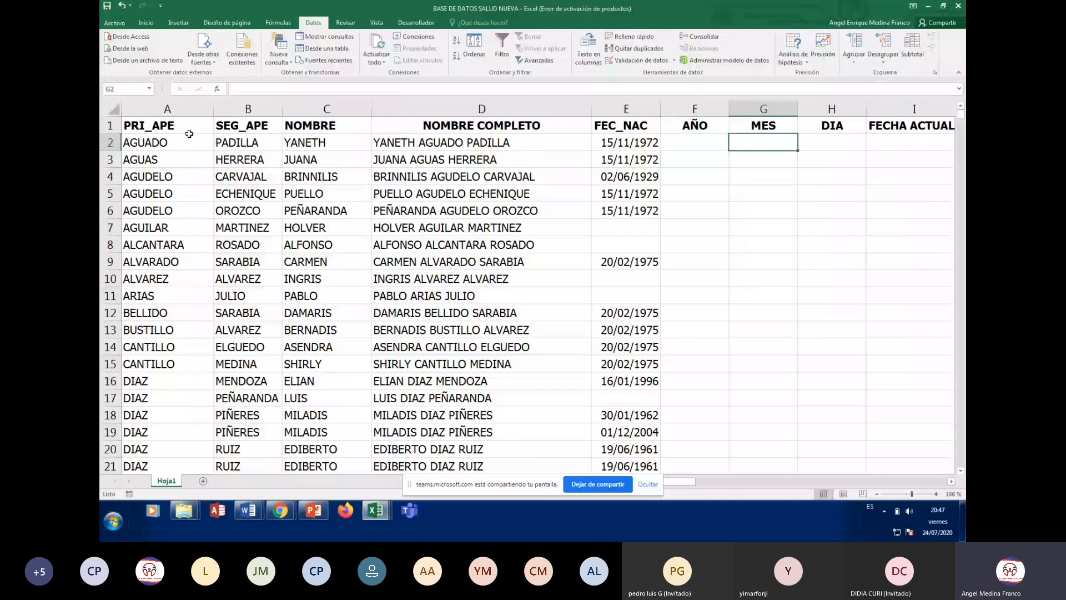
key(Right)
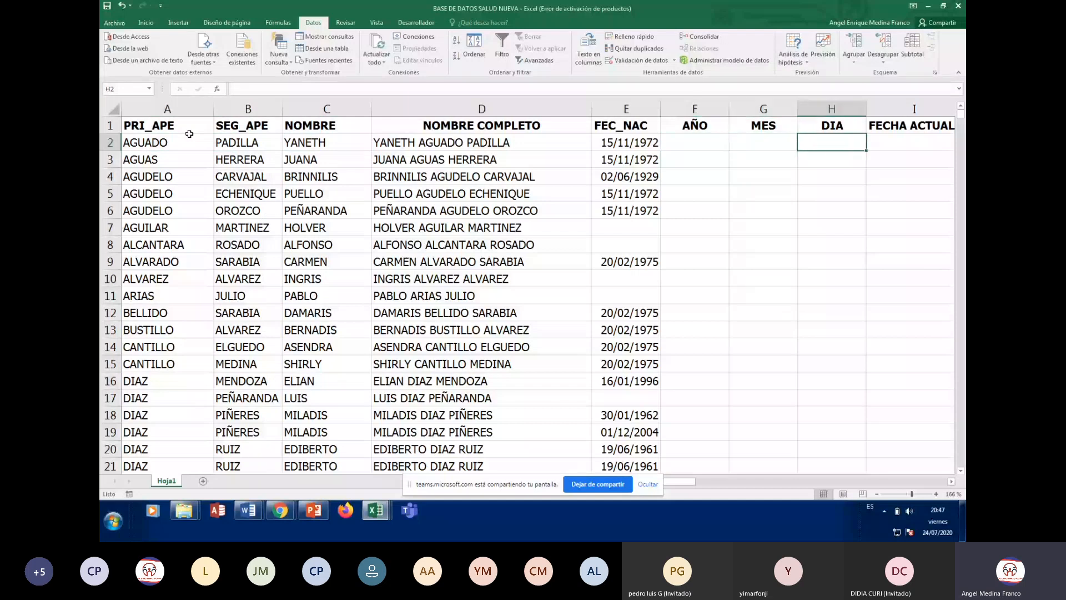
key(Right)
key(Right)
key(Right)
key(Right)
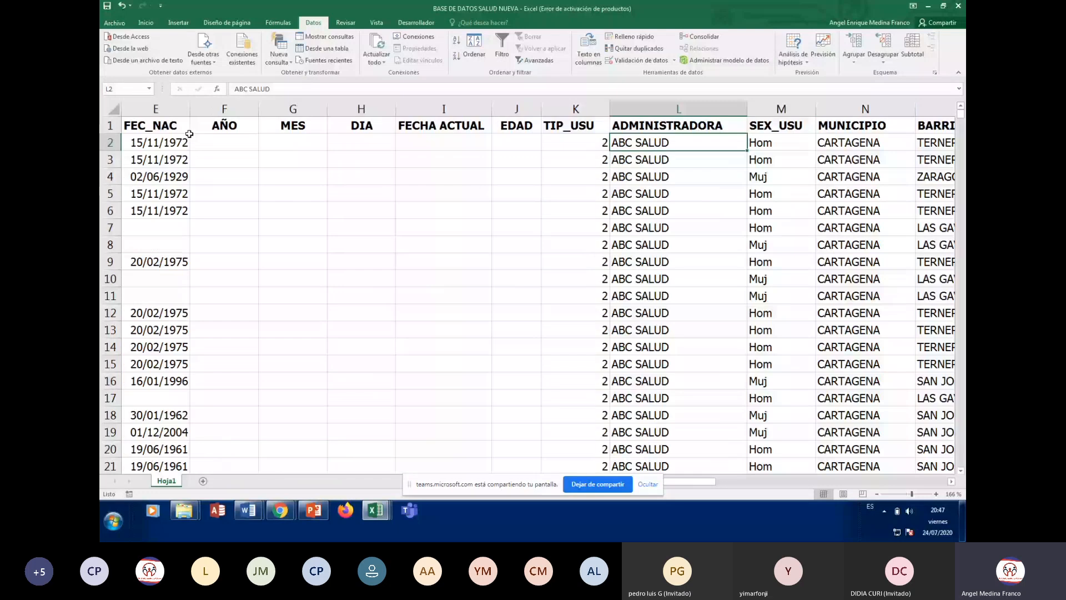
key(Down)
key(Down)
key(Down)
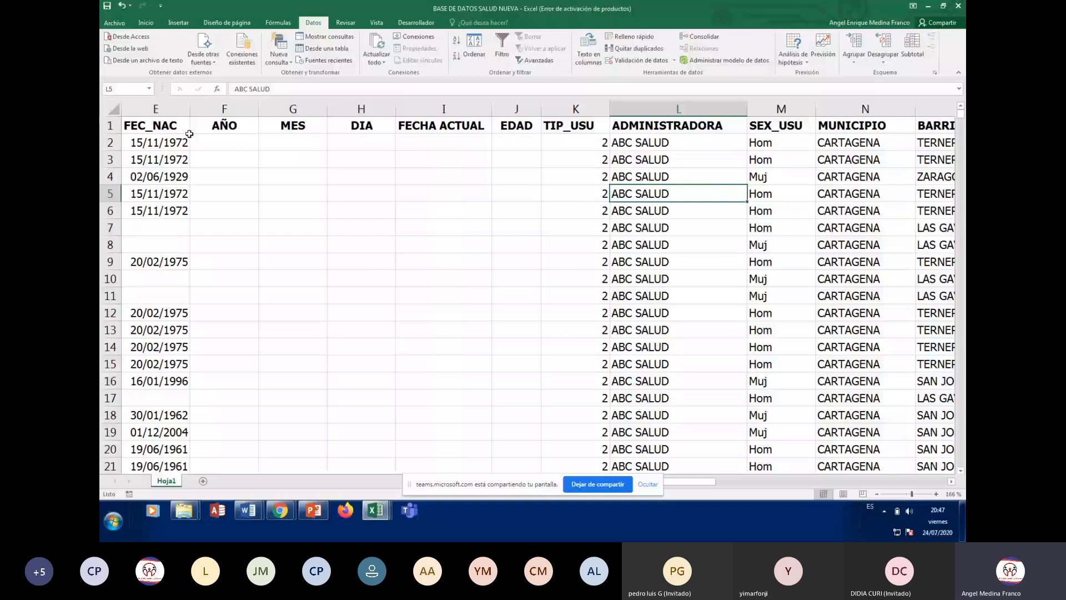
key(Up)
key(Up)
key(Up)
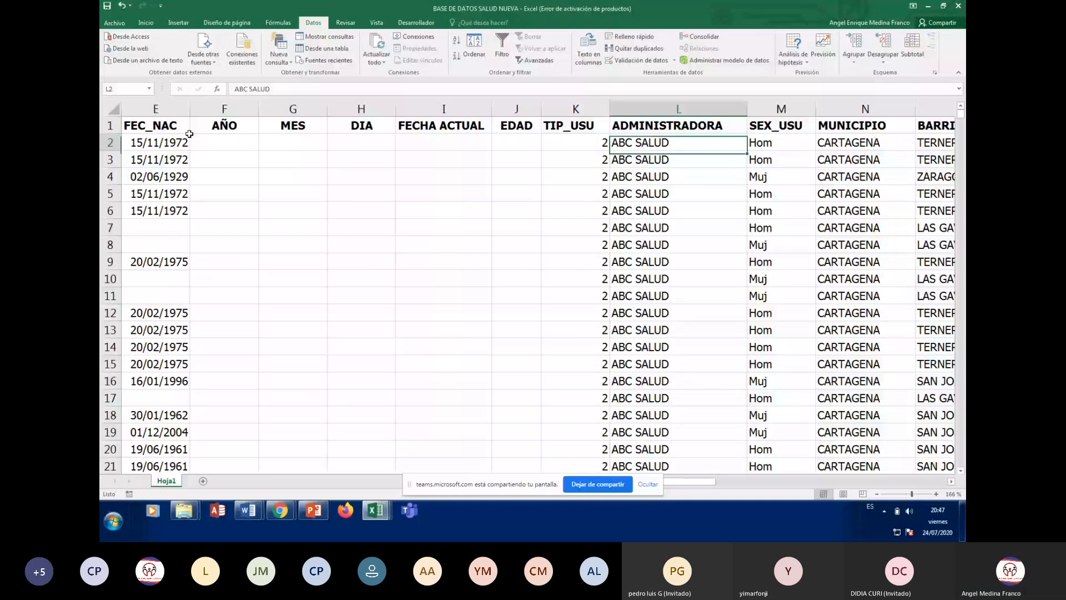
Find where ABC SALUD ends at row 174 and CAFÉ SALUD begins with ACOSTA
key(ctrl+Down)
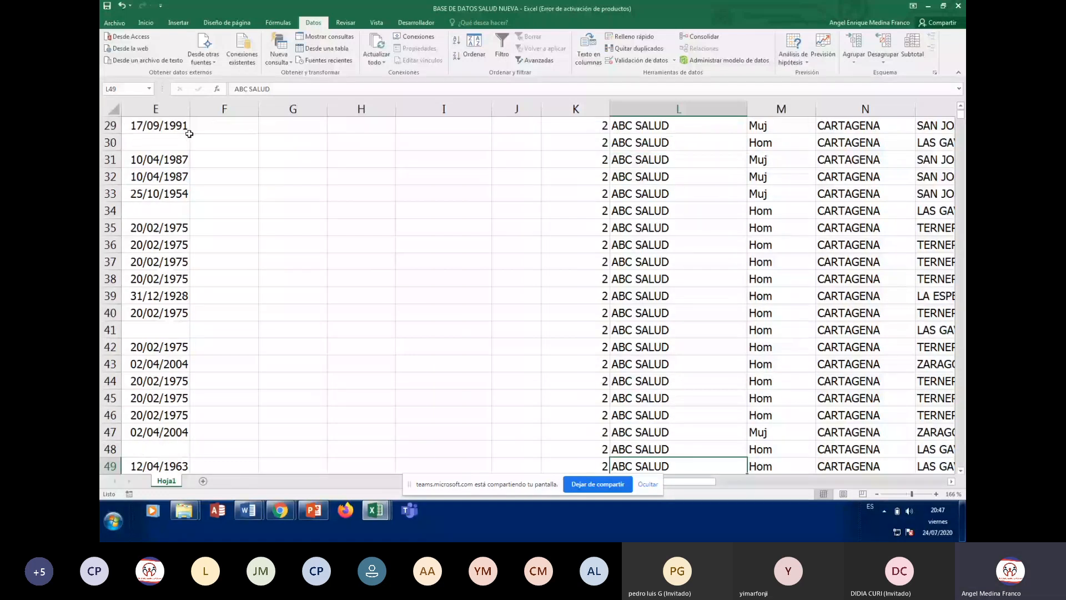
key(Down)
key(Down)
key(Down)
key(Down)
key(Down)
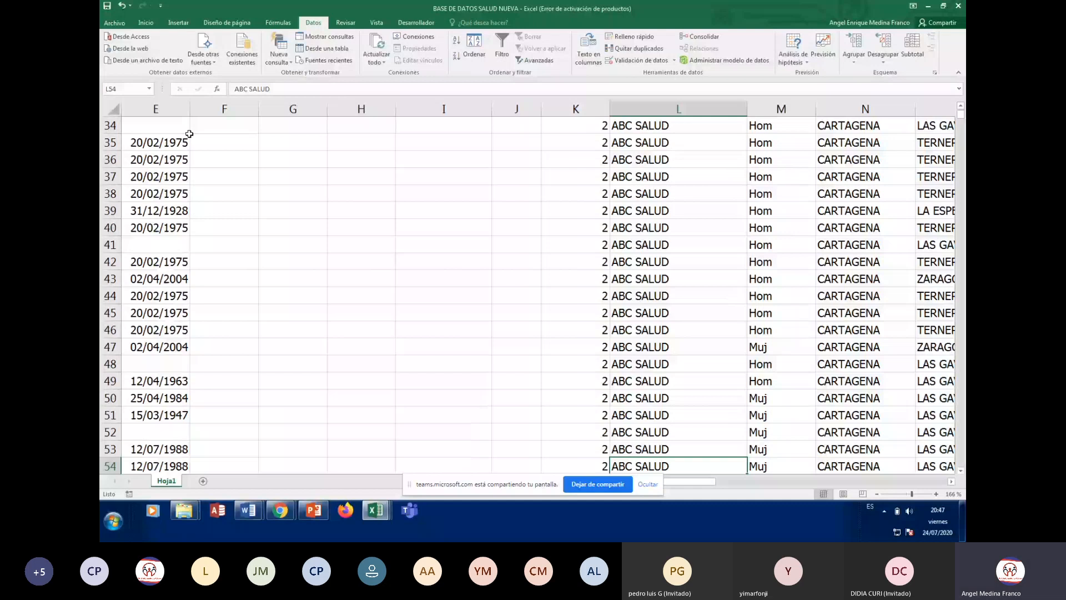
key(ctrl+Down)
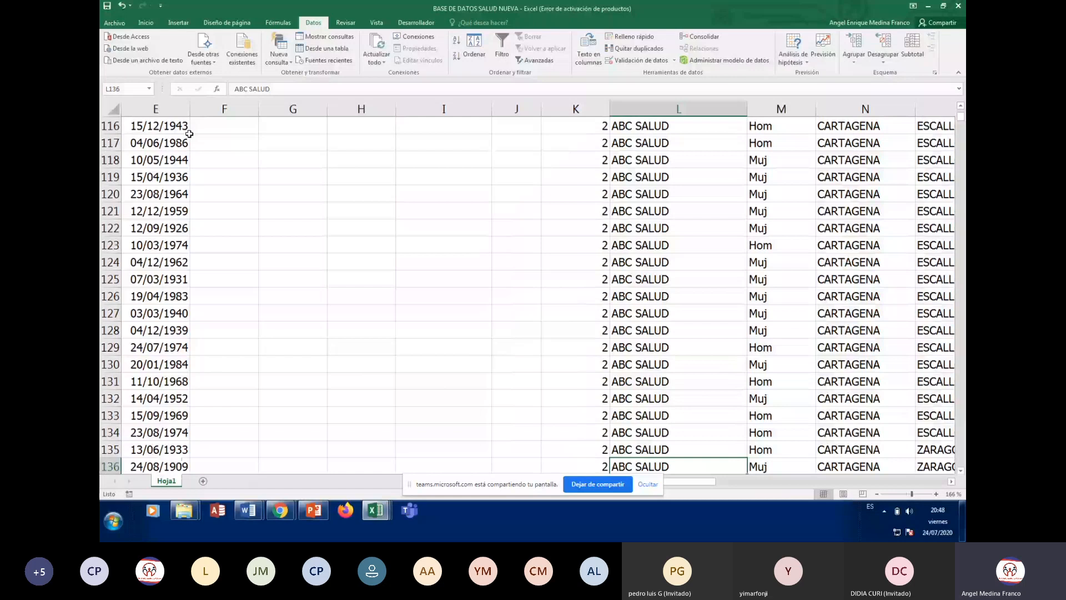
key(Down)
key(Down)
key(Down)
key(Down)
key(Down)
key(Down)
key(Down)
key(Down)
key(Down)
key(Down)
key(Down)
key(Down)
key(Down)
key(Down)
key(Down)
key(Down)
key(Down)
key(Down)
key(Down)
key(Down)
key(Up)
key(Up)
key(Up)
key(Up)
key(Up)
key(Up)
key(Up)
key(Up)
key(Up)
key(Up)
key(Up)
key(Up)
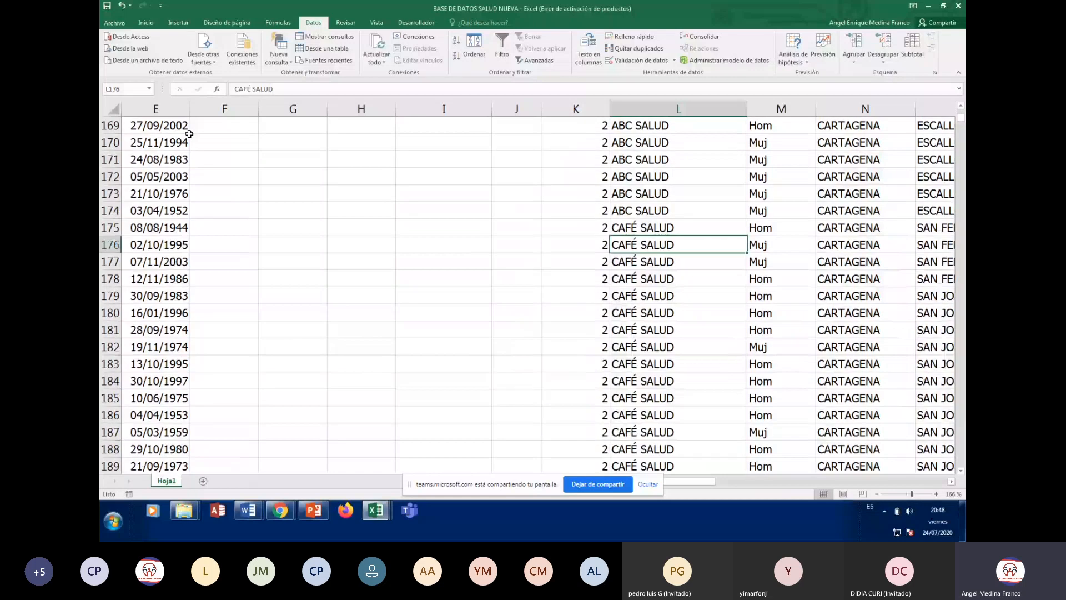
key(Up)
key(Left)
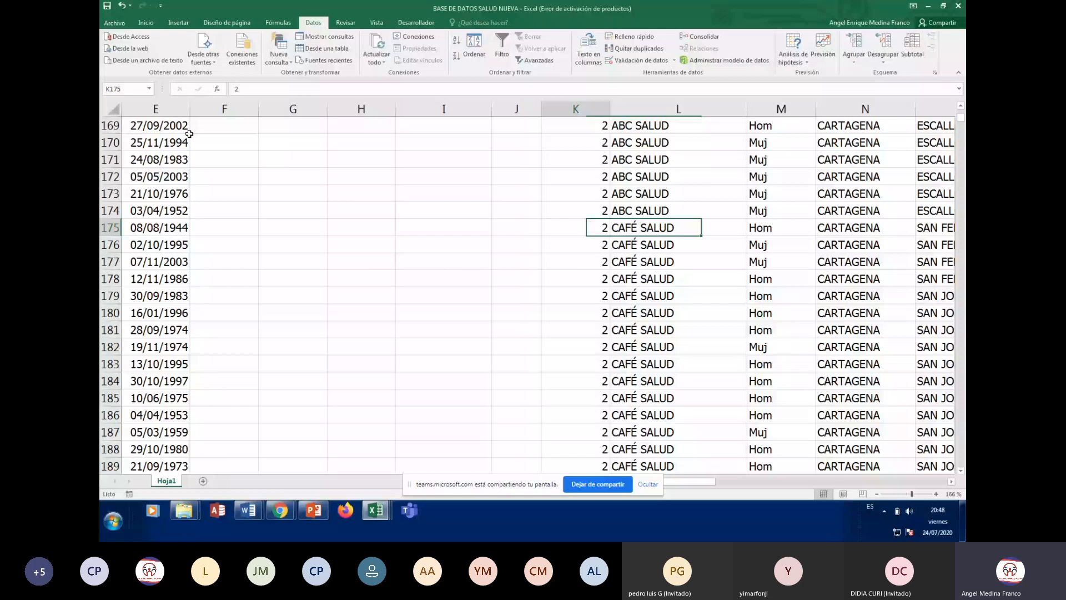
key(Home)
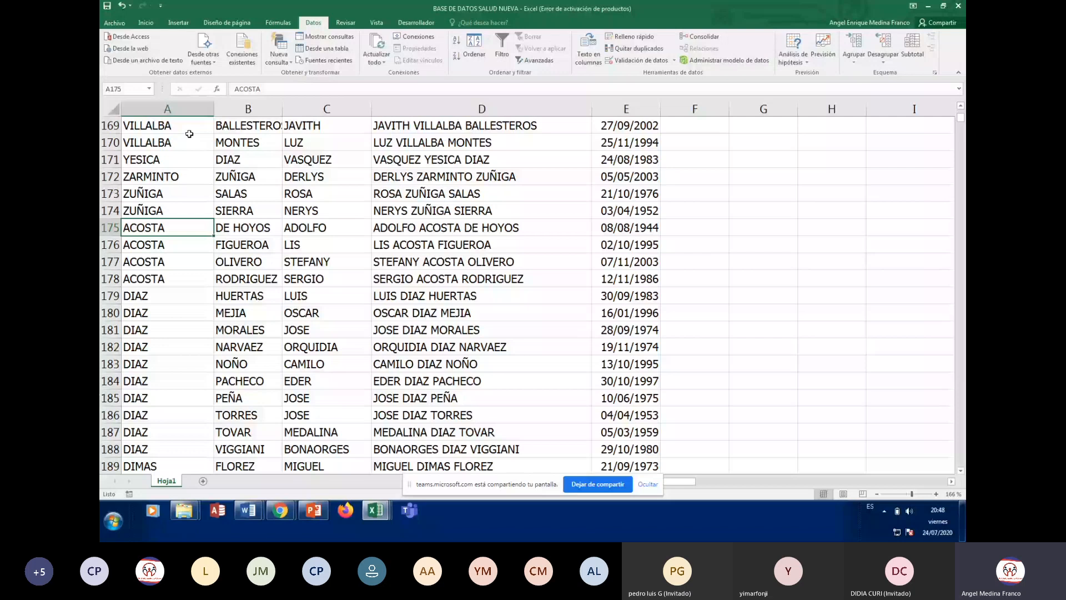
key(Down)
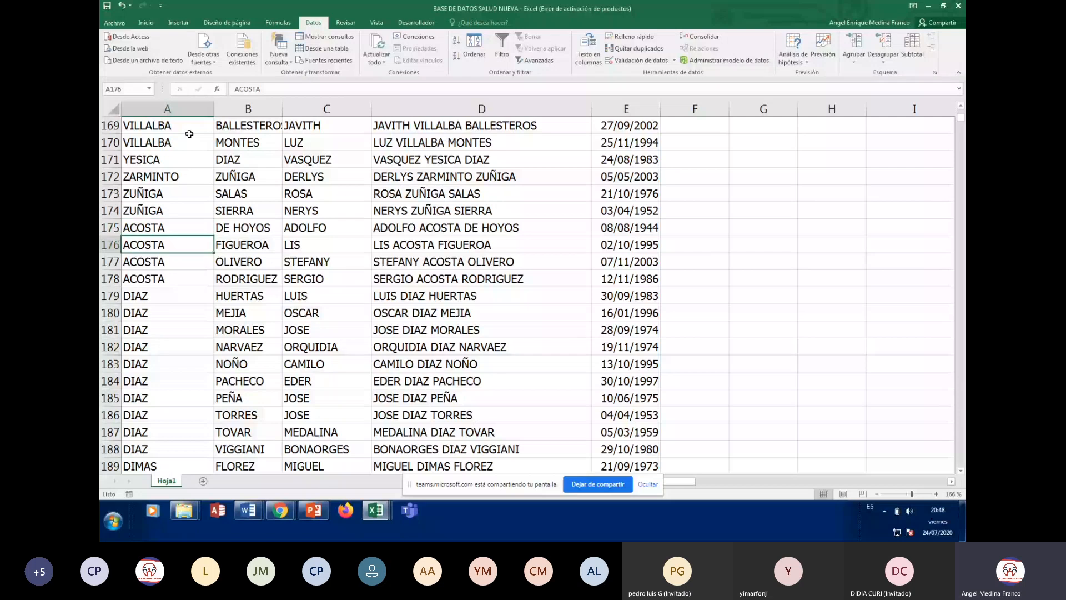
key(Up)
key(Right)
key(Right)
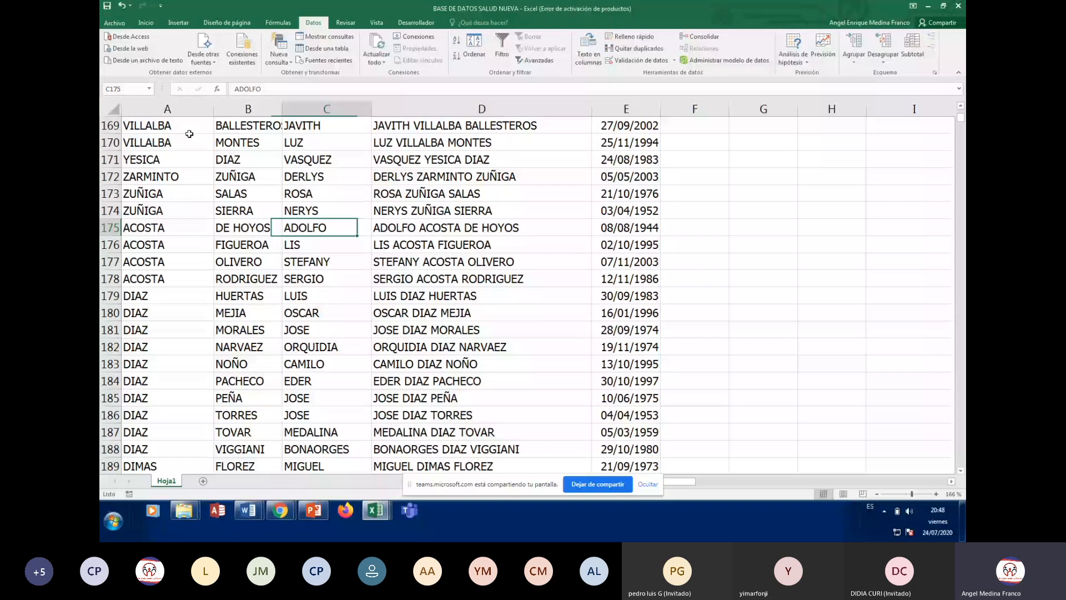
key(Right)
key(Right)
key(Right)
key(Right)
key(Right)
key(Right)
key(Right)
key(Right)
key(Right)
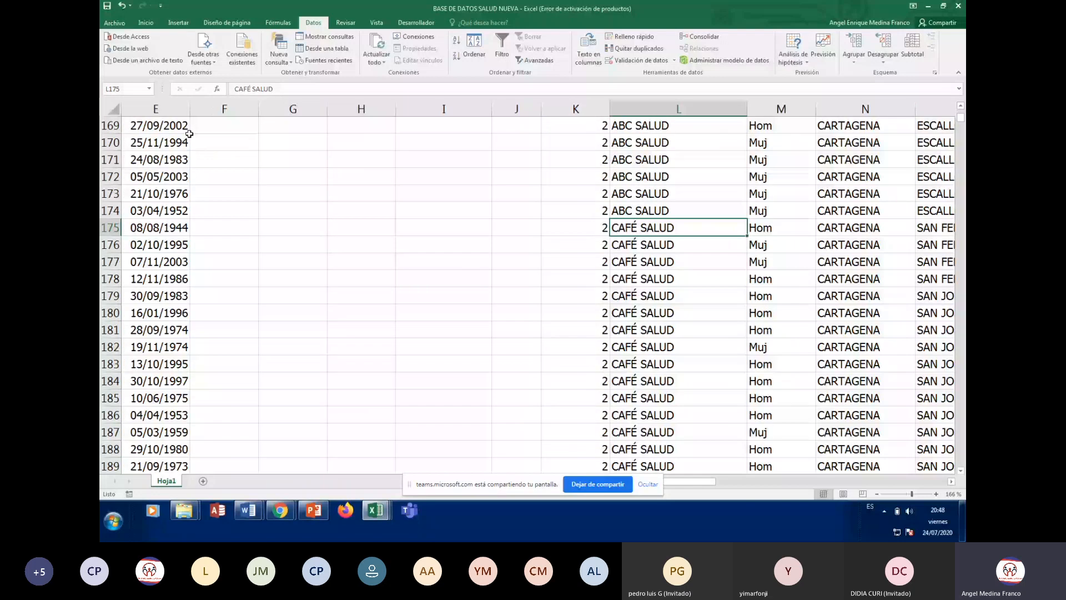
key(Down)
key(Down)
key(Down)
key(Down)
key(Down)
key(Down)
key(Down)
key(Down)
key(Down)
key(Down)
key(Down)
key(Down)
key(Down)
key(Down)
key(Down)
key(Down)
key(Down)
key(Down)
key(Down)
key(Down)
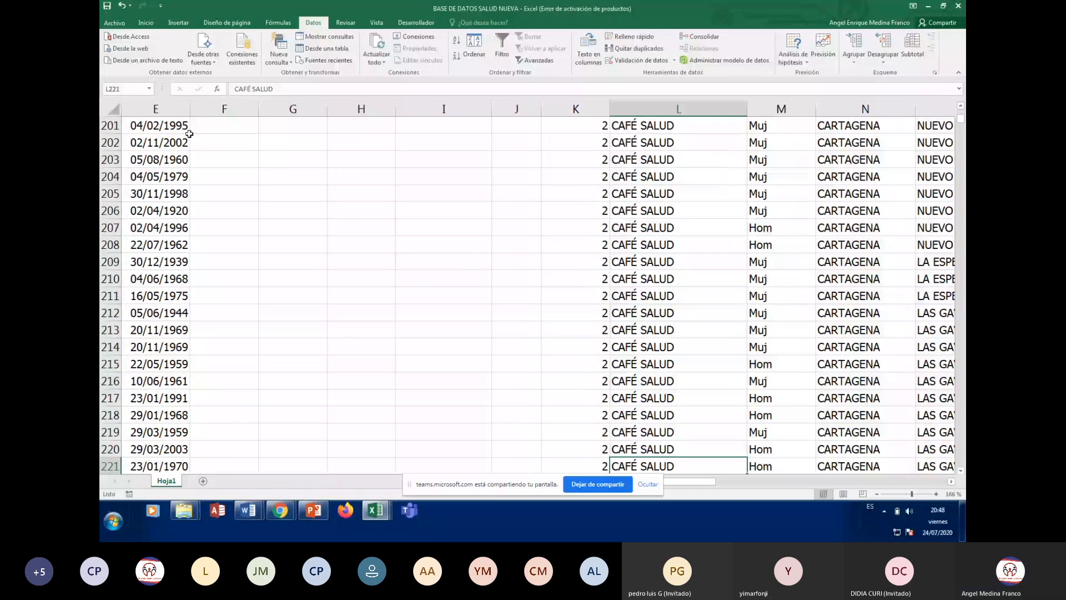
Page through the CAFÉ SALUD, COMFENALCO and COOMEVA records, then return to the header row
key(Down)
key(Down)
key(Down)
key(Down)
key(Down)
key(Down)
key(Down)
key(Down)
key(Down)
key(Down)
key(Down)
key(Down)
key(Down)
key(Down)
key(Down)
key(Down)
key(Down)
key(Down)
key(Down)
key(Down)
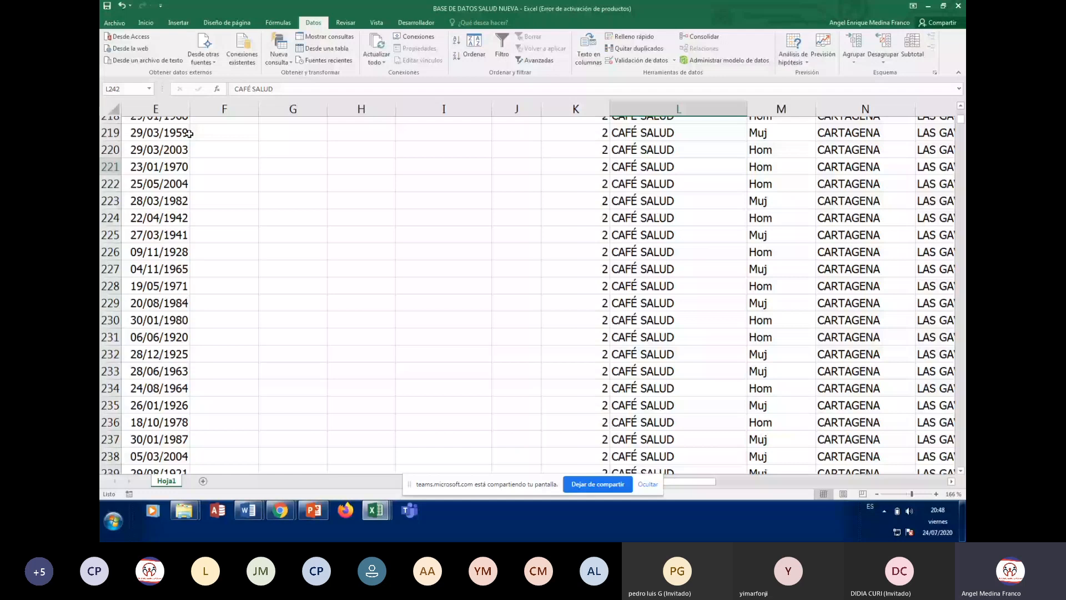
key(Page_Down)
key(Page_Down)
key(Page_Down)
key(Page_Down)
key(Page_Down)
key(Page_Down)
key(Page_Down)
key(Page_Down)
key(Page_Down)
key(Page_Down)
key(Page_Down)
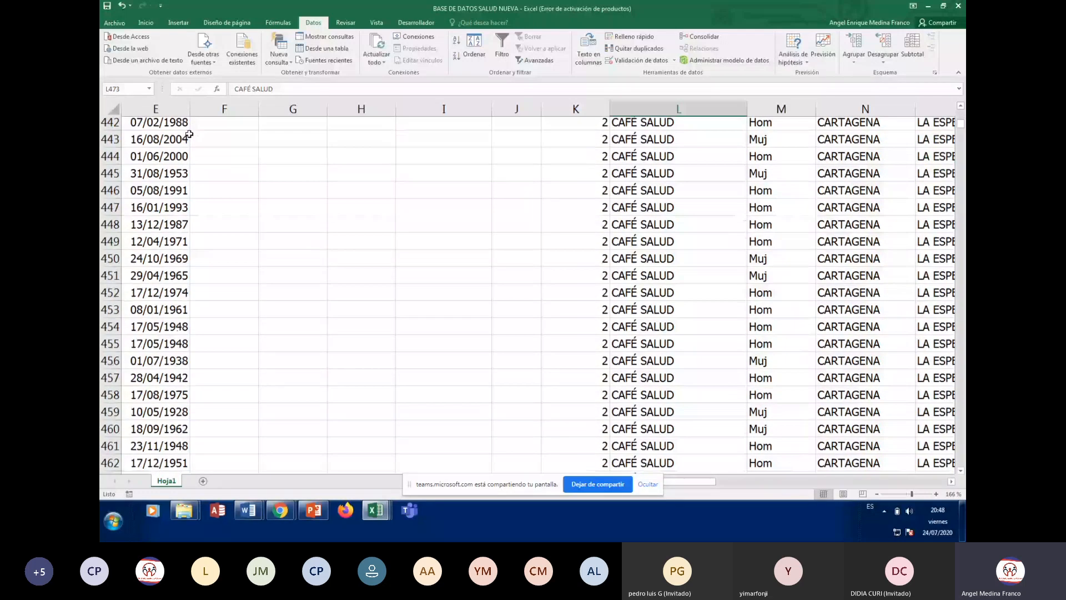
scroll(188, 134, down, 3)
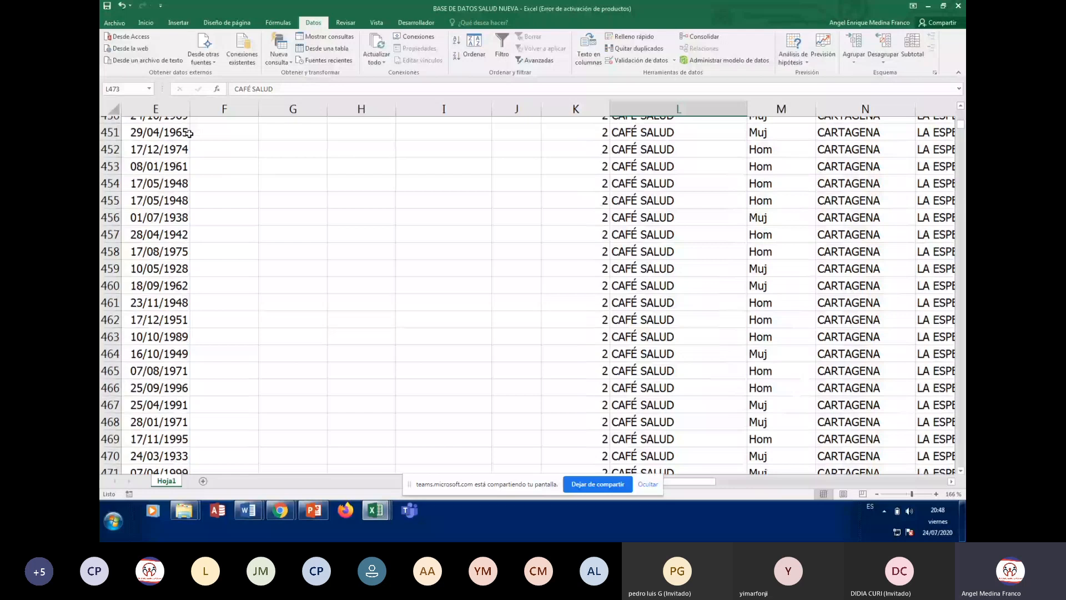
key(Page_Down)
key(Page_Down)
key(Page_Down)
key(Page_Down)
key(Page_Down)
key(Page_Down)
key(Page_Down)
key(Page_Down)
key(Up)
key(Up)
key(Up)
key(Up)
key(Up)
key(Up)
key(Up)
key(Up)
key(Up)
key(Up)
key(Up)
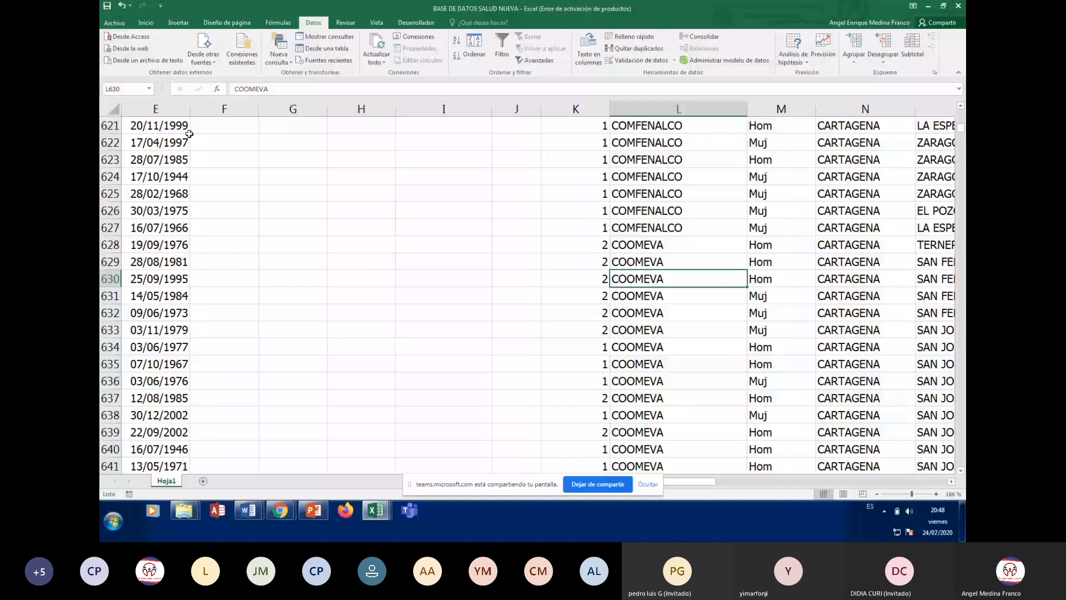
key(Page_Down)
key(Page_Down)
key(Page_Down)
key(Page_Down)
key(Page_Down)
key(Page_Down)
key(Page_Down)
key(Page_Down)
key(Page_Down)
key(Page_Down)
key(Page_Down)
key(Page_Down)
key(Page_Down)
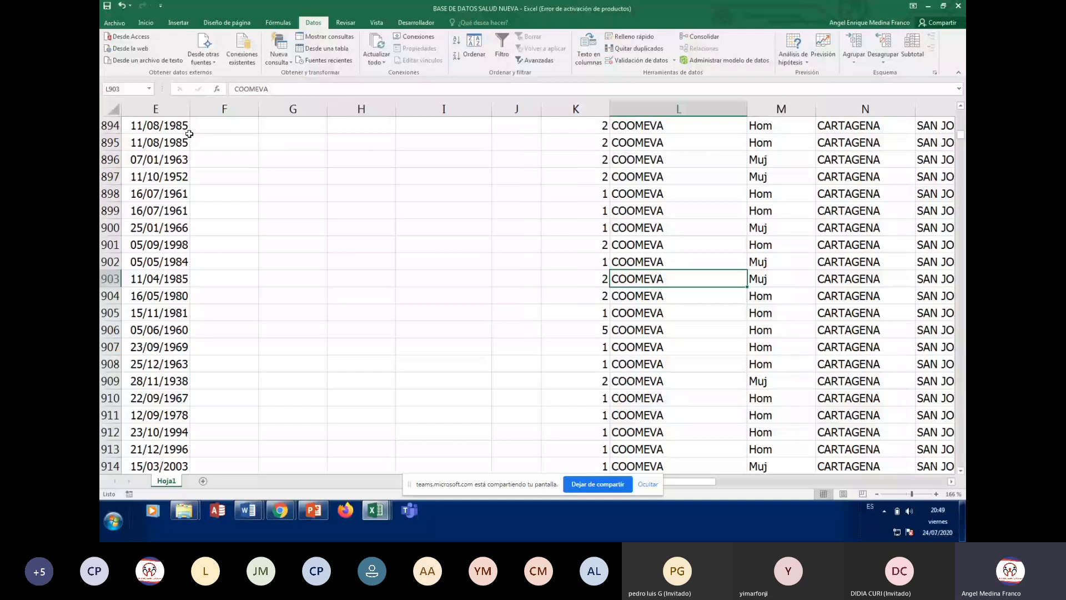
key(Page_Down)
key(Page_Down)
key(Page_Down)
key(Page_Down)
key(Page_Down)
key(Page_Down)
key(Page_Down)
key(Page_Down)
key(Page_Down)
key(Page_Down)
key(Page_Down)
key(Page_Down)
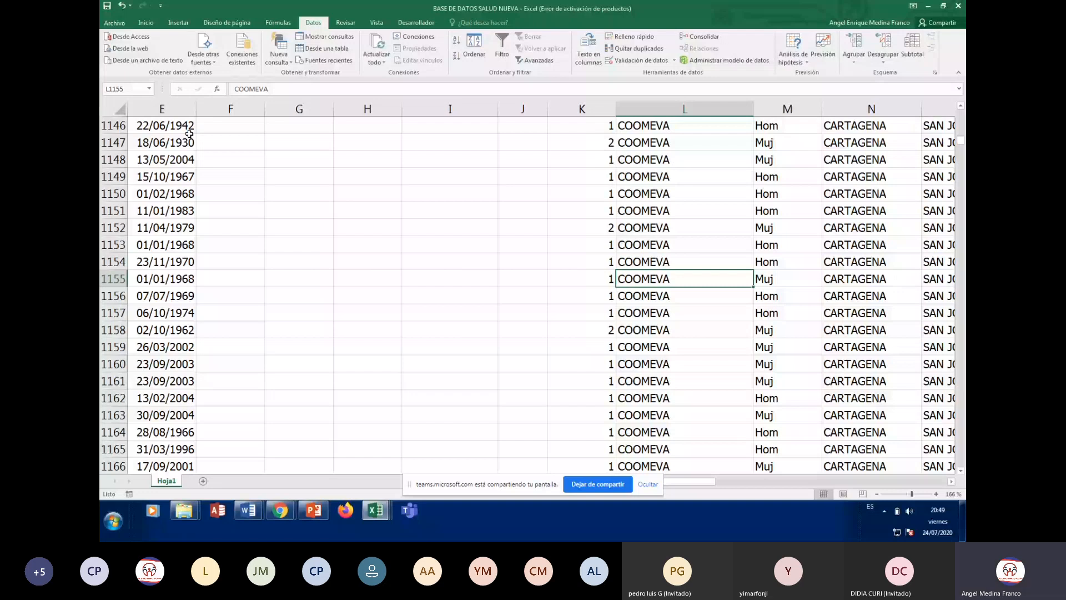
key(ctrl+Home)
key(Right)
key(Right)
key(Right)
key(Right)
key(Right)
key(Right)
key(Right)
key(Right)
key(Right)
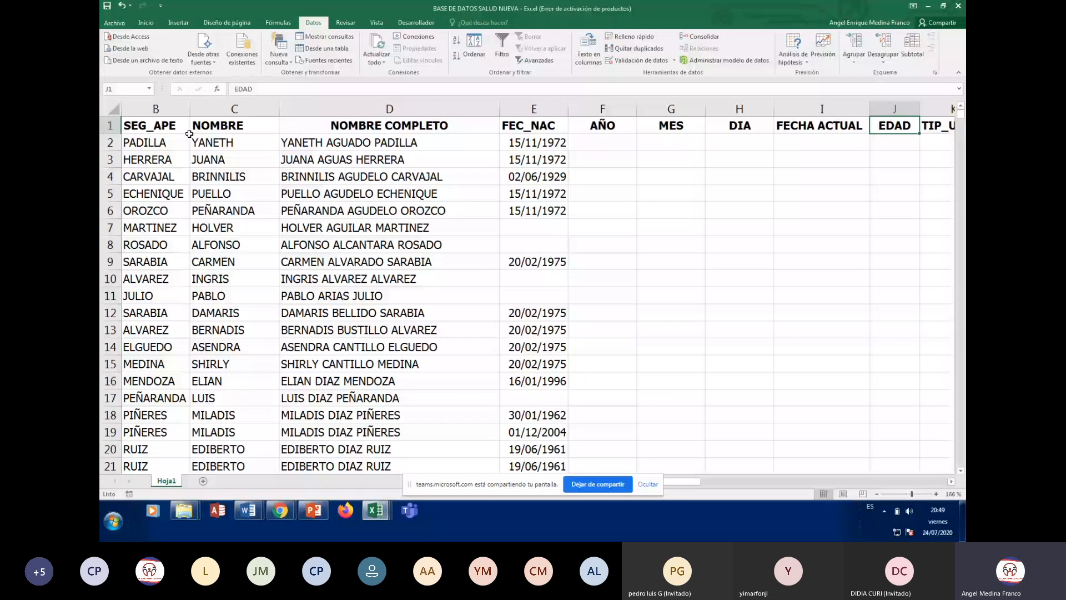
key(Right)
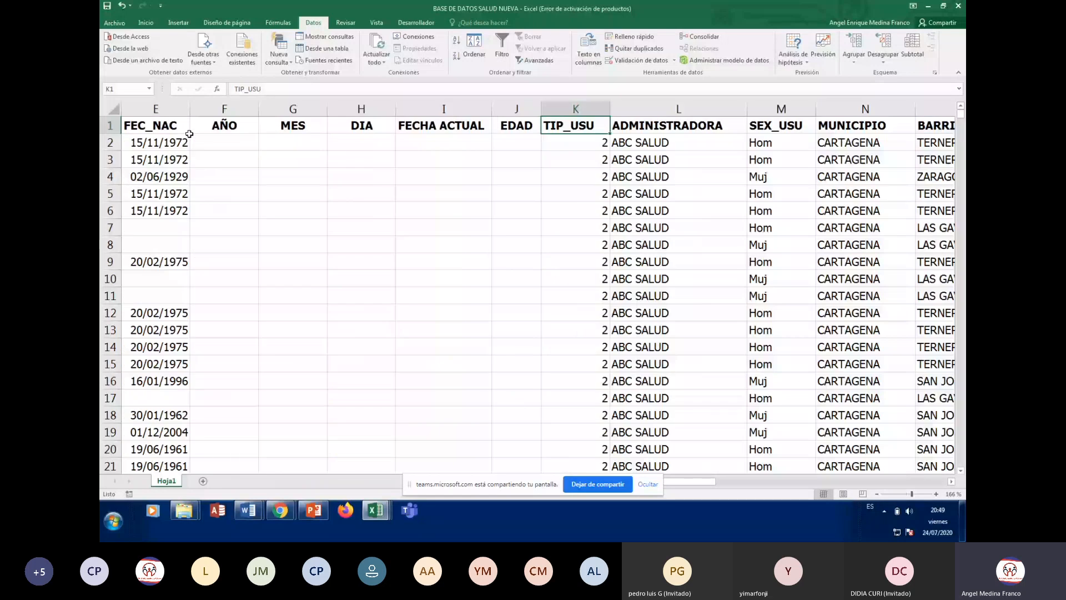
key(Down)
key(Down)
key(Down)
key(Down)
key(Down)
key(Down)
key(Down)
key(Down)
key(Down)
key(Down)
key(Down)
key(Down)
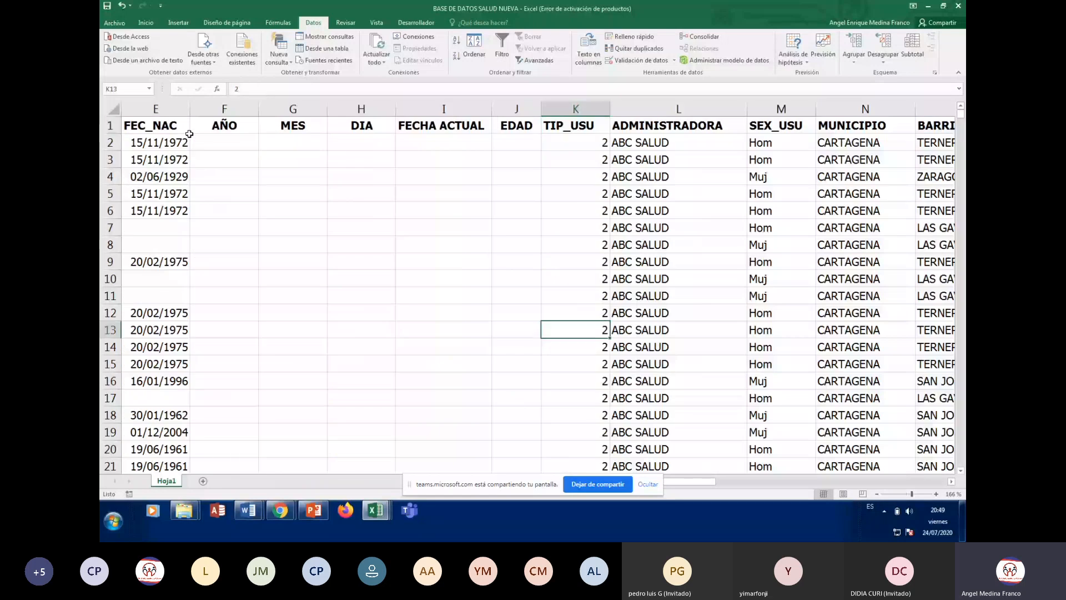
key(Down)
key(Down)
key(Down)
key(Down)
key(Down)
key(Down)
key(Down)
key(Down)
key(Down)
key(Down)
key(Down)
key(Down)
key(Down)
key(Down)
key(Down)
key(Down)
key(Down)
key(Down)
key(Down)
key(Down)
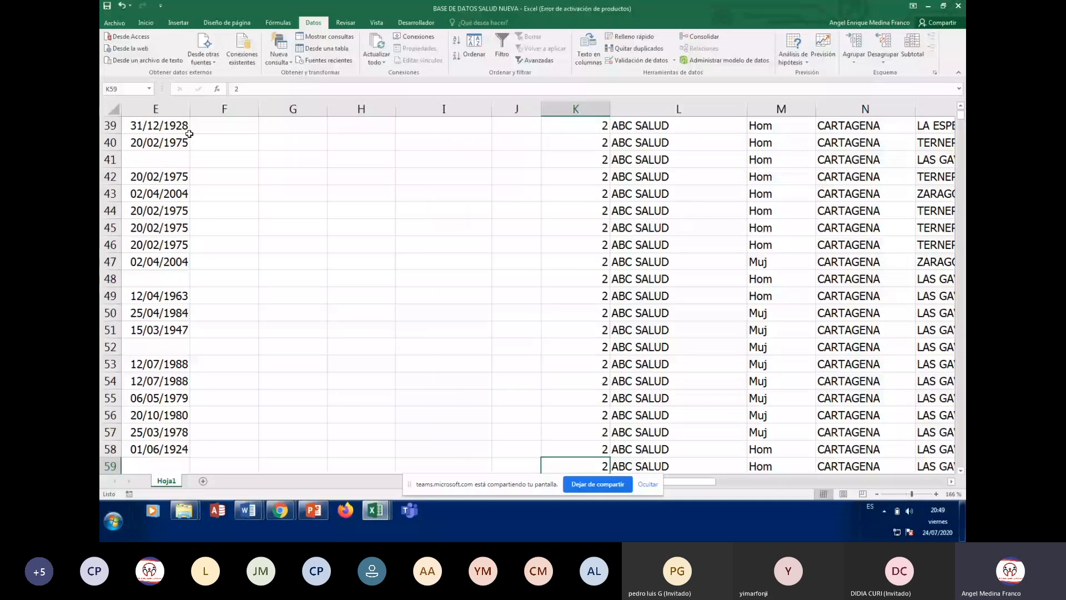
key(ctrl+Up)
key(ctrl+Right)
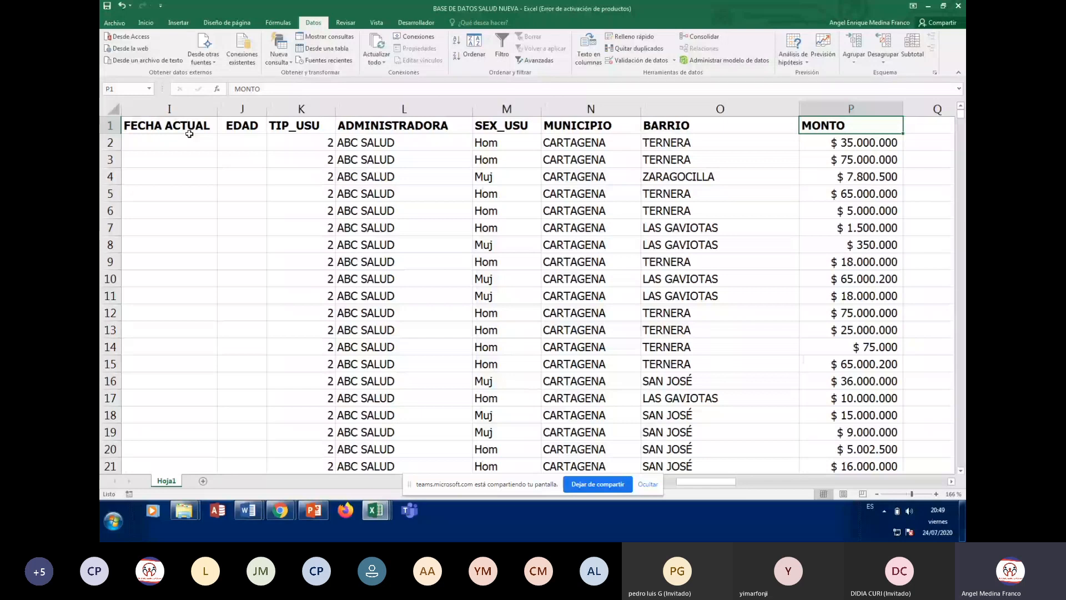
key(Left)
key(Left)
key(Down)
key(Down)
key(Down)
key(Down)
key(Down)
key(Down)
key(Down)
key(Down)
key(Down)
key(Down)
key(Down)
key(Down)
key(Down)
key(Down)
key(Down)
key(Down)
key(Down)
key(Down)
key(Down)
key(Down)
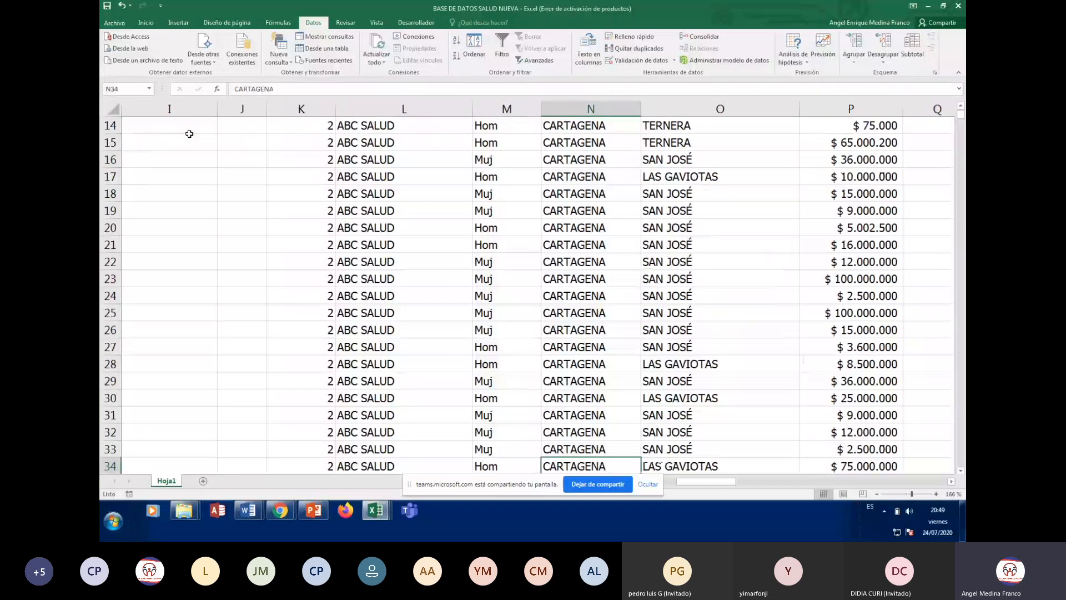
key(Down)
key(Down)
key(Down)
key(Down)
key(Down)
key(Down)
key(Down)
key(Down)
key(Down)
key(Down)
key(Down)
key(Down)
key(Down)
key(Down)
key(Down)
key(Down)
key(Down)
key(Down)
key(Down)
key(Down)
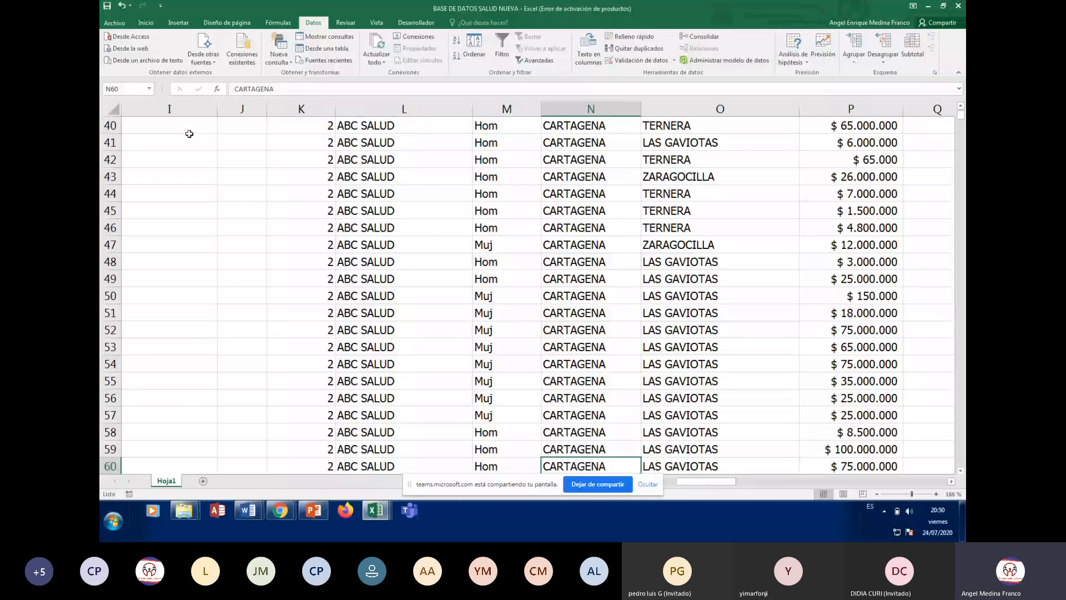
scroll(451, 460, up, 7)
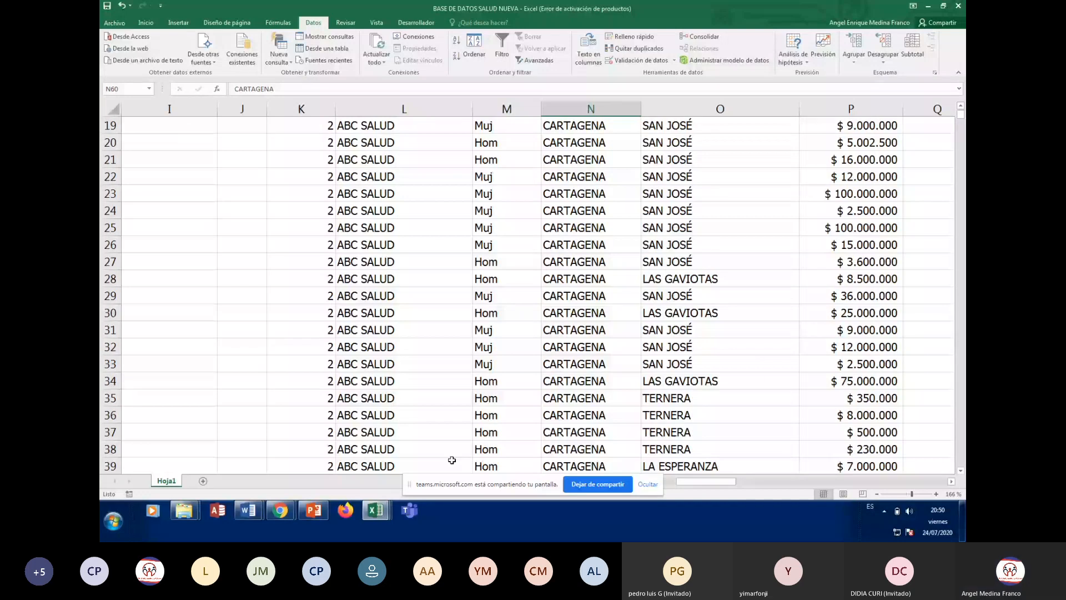
Change the first sort level from ADMINISTRADORA to MUNICIPIO and apply the sort
click(470, 45)
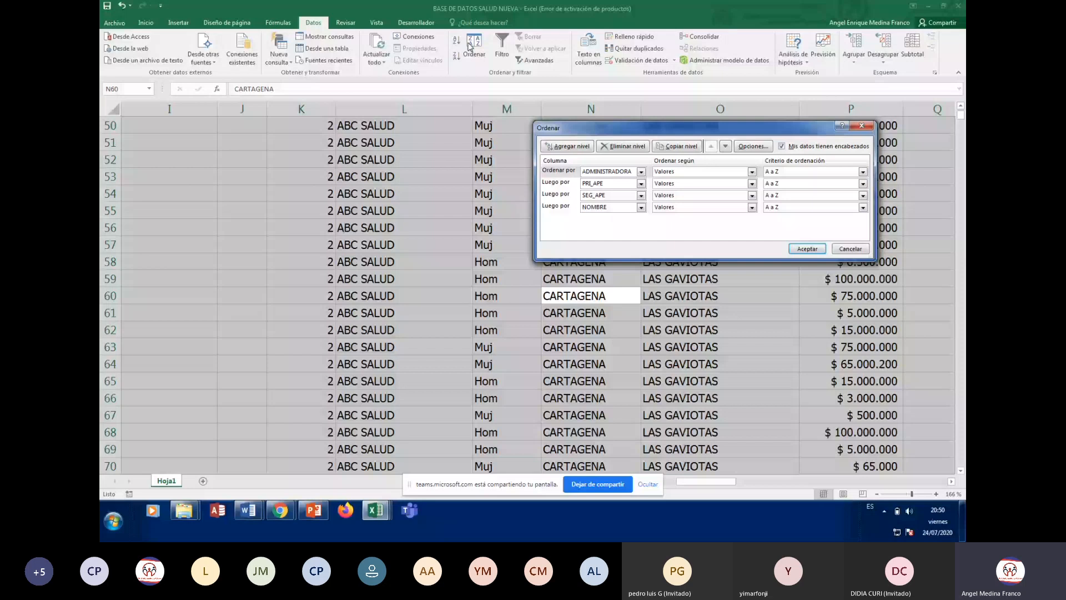
click(641, 172)
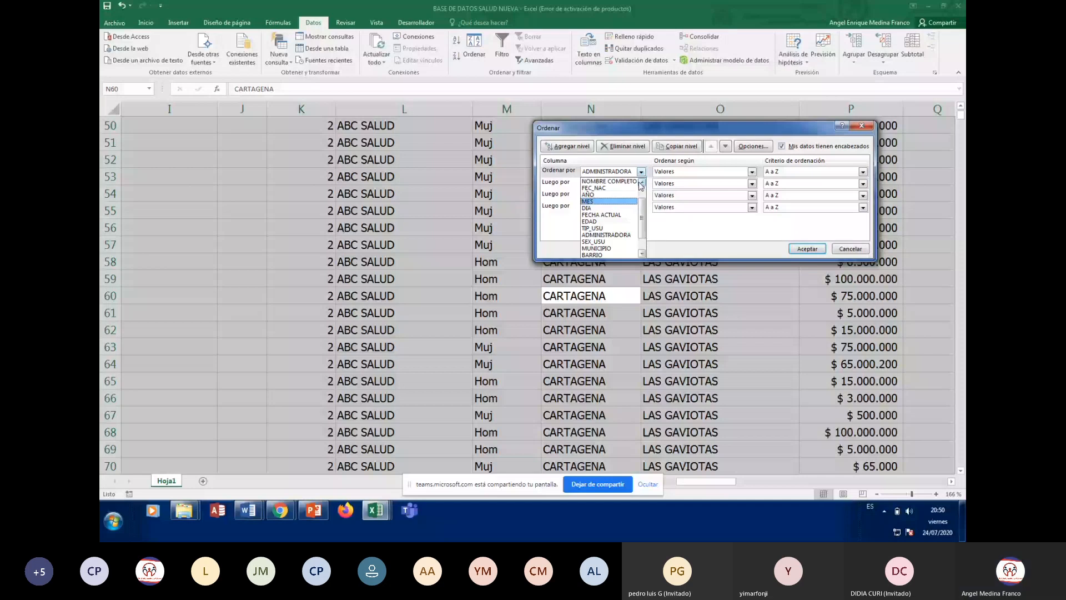
click(641, 183)
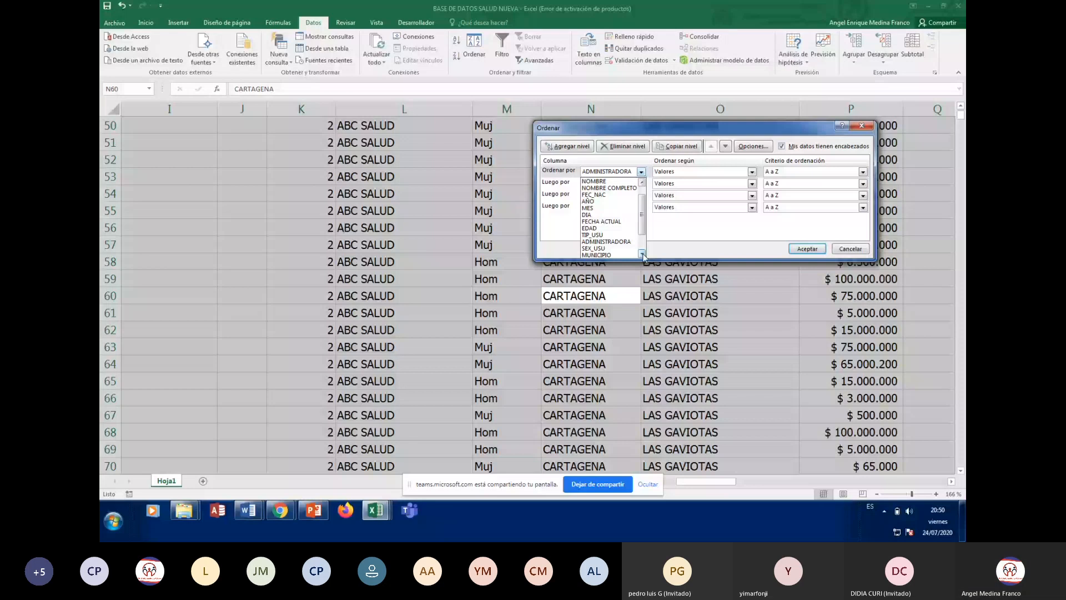
click(614, 255)
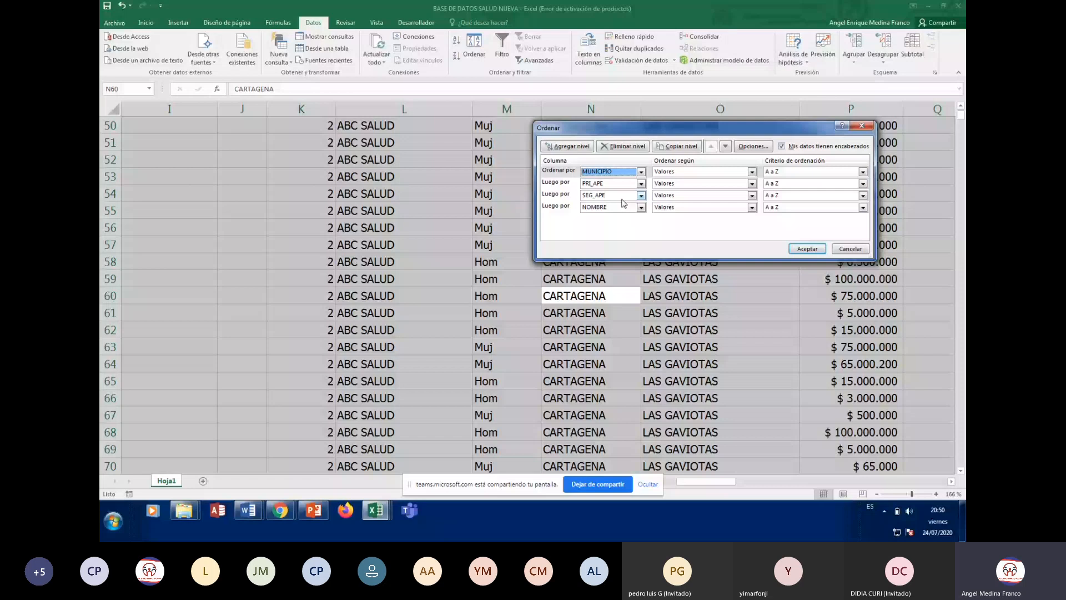
click(805, 248)
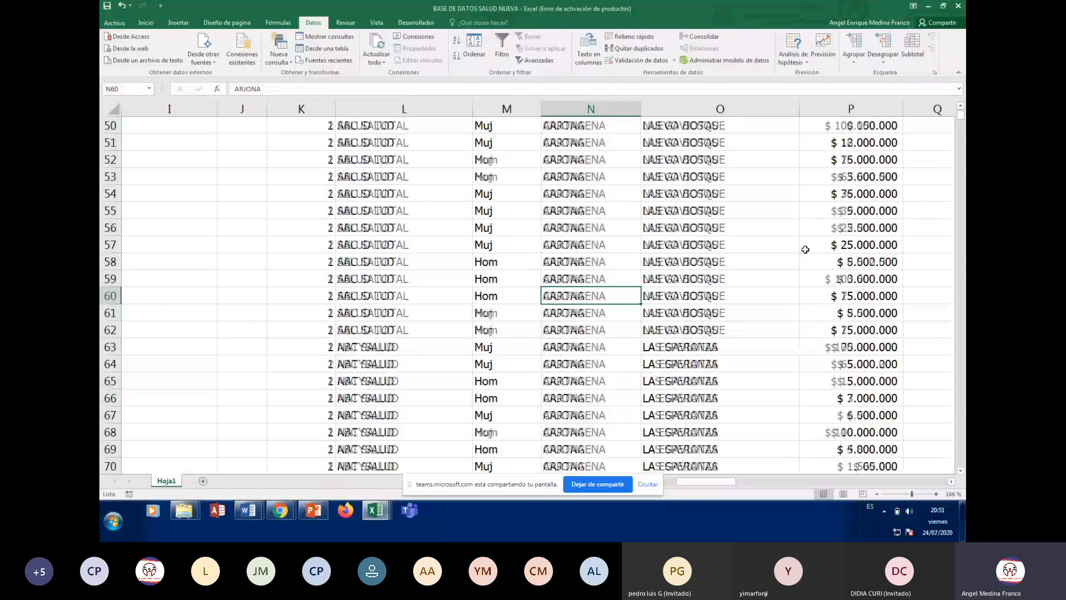
scroll(805, 249, up, 16)
click(586, 143)
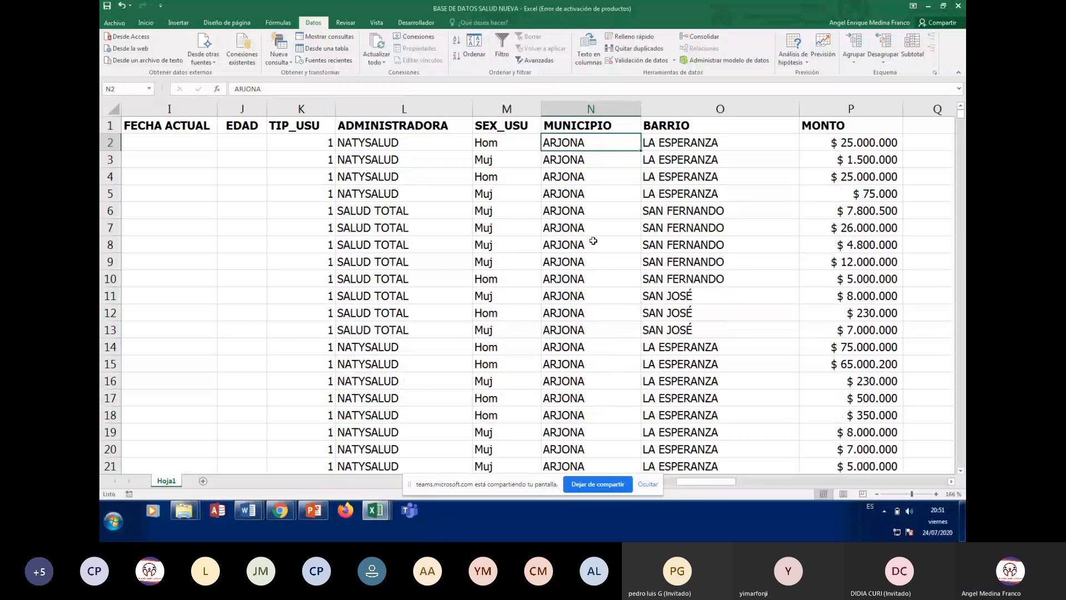
scroll(596, 250, down, 2)
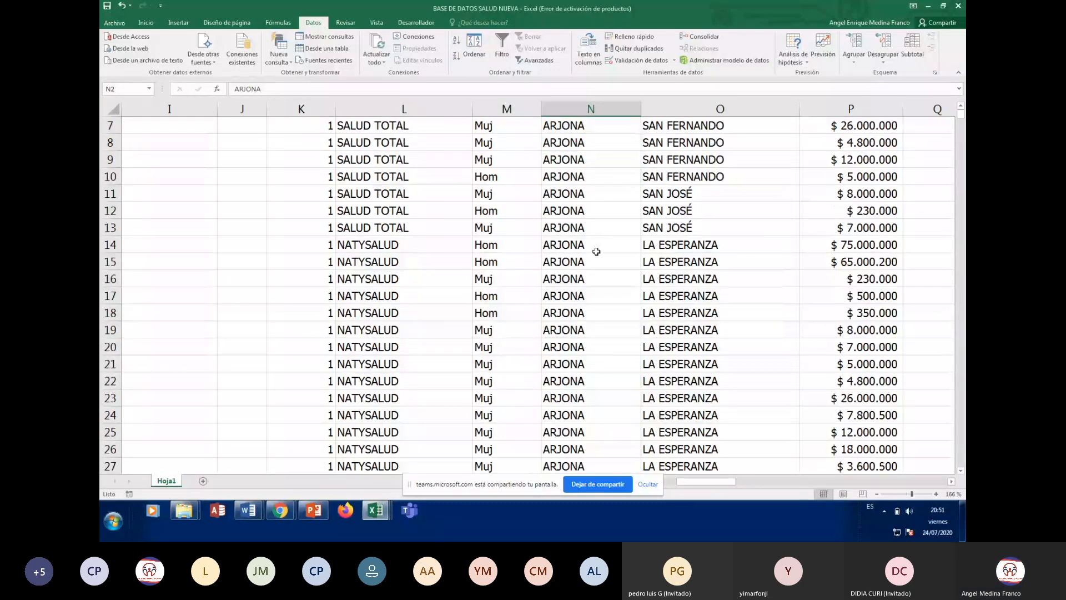
scroll(596, 252, down, 1)
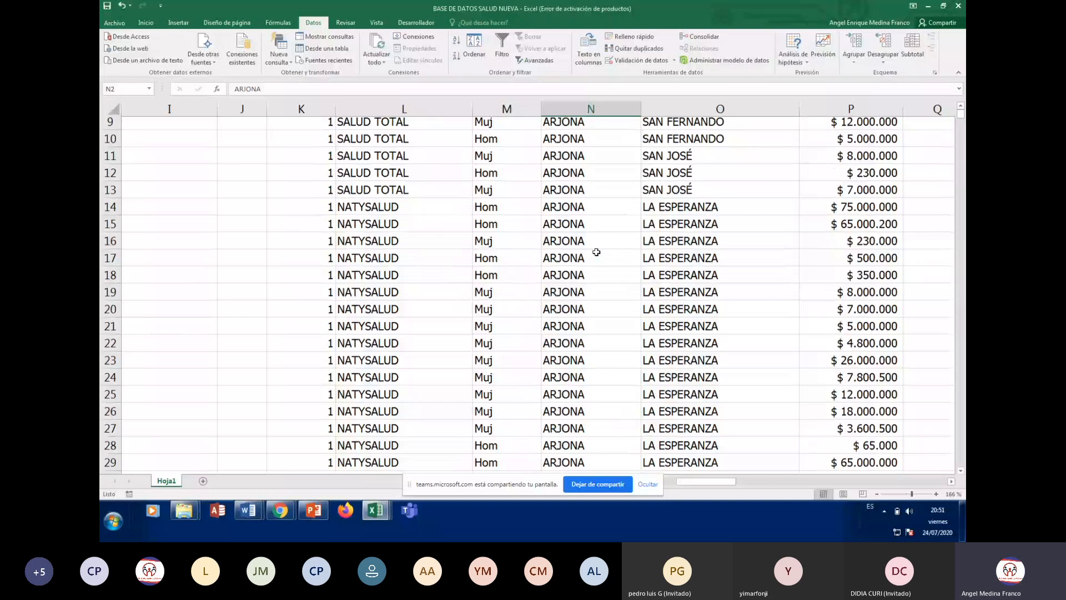
scroll(596, 251, up, 3)
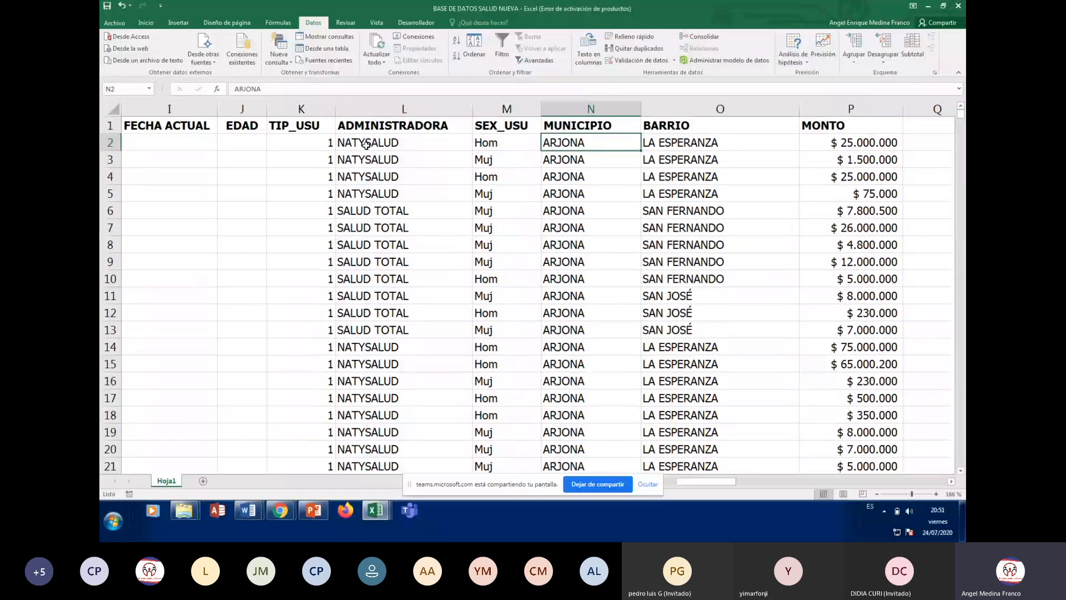
click(365, 144)
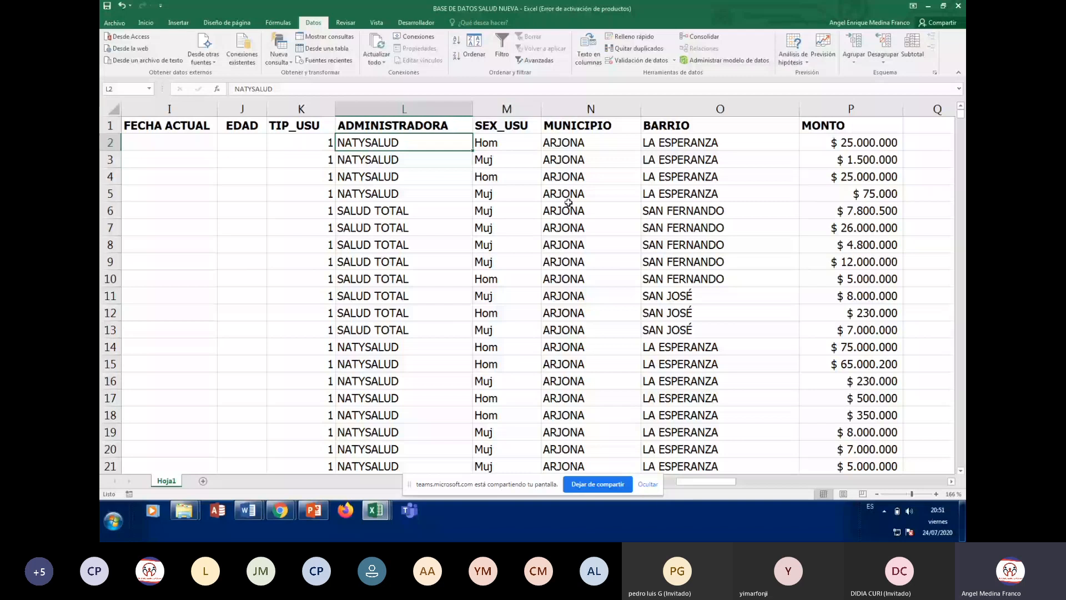
key(Down)
key(Down)
key(Down)
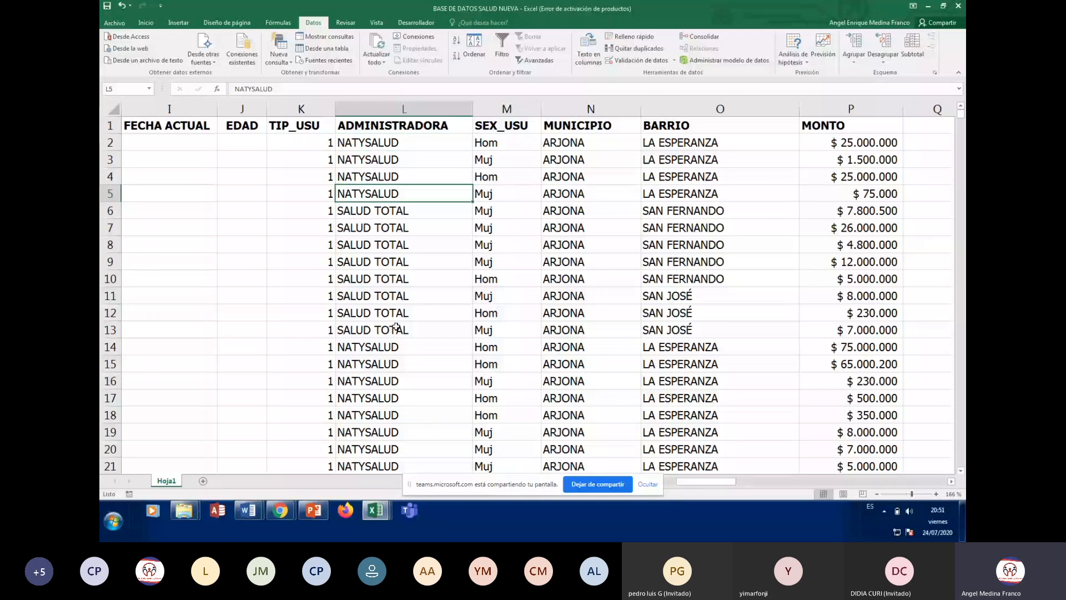
click(395, 328)
scroll(388, 325, down, 12)
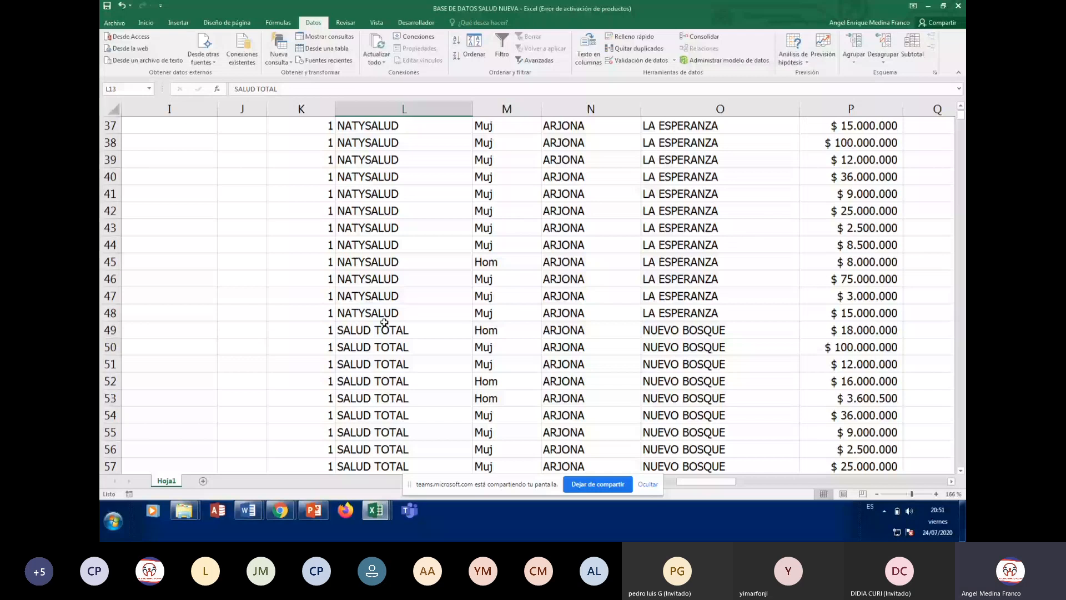
click(383, 359)
scroll(383, 353, up, 12)
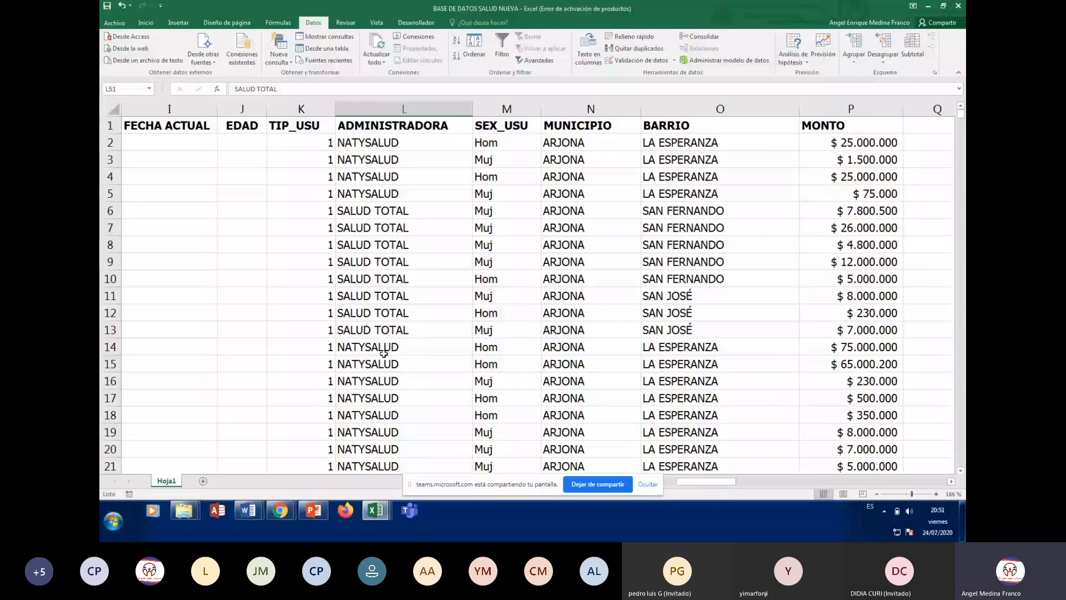
key(Home)
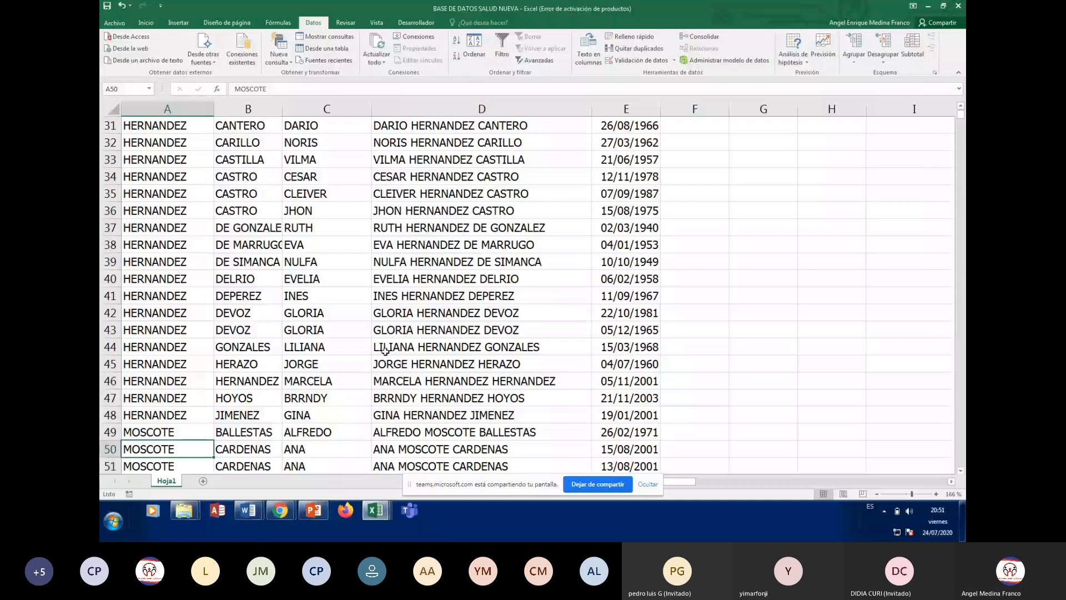
key(ctrl+Home)
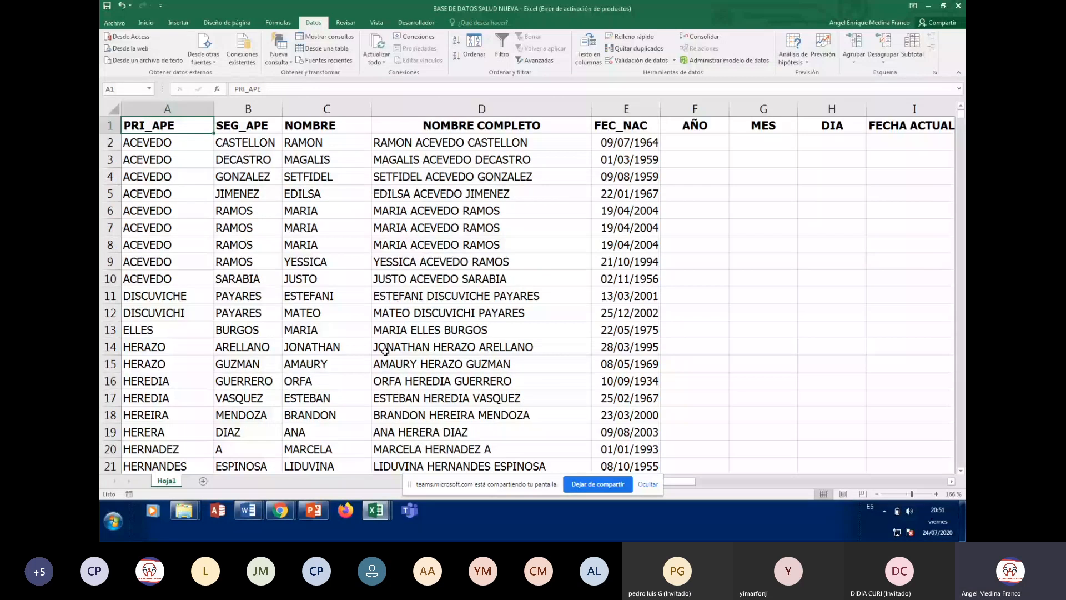
key(Right)
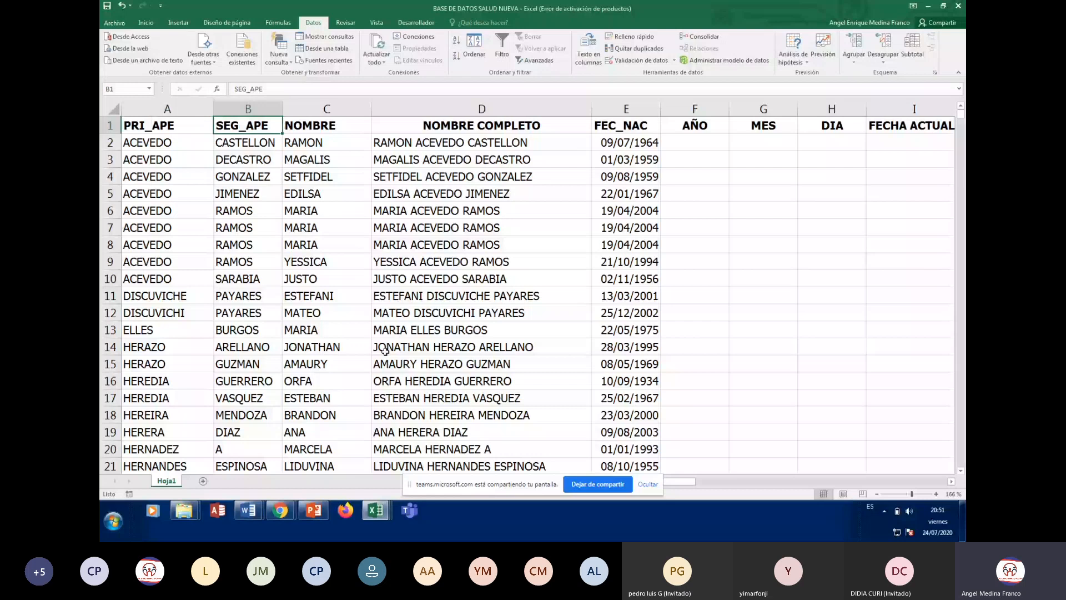
key(alt+Page_Down)
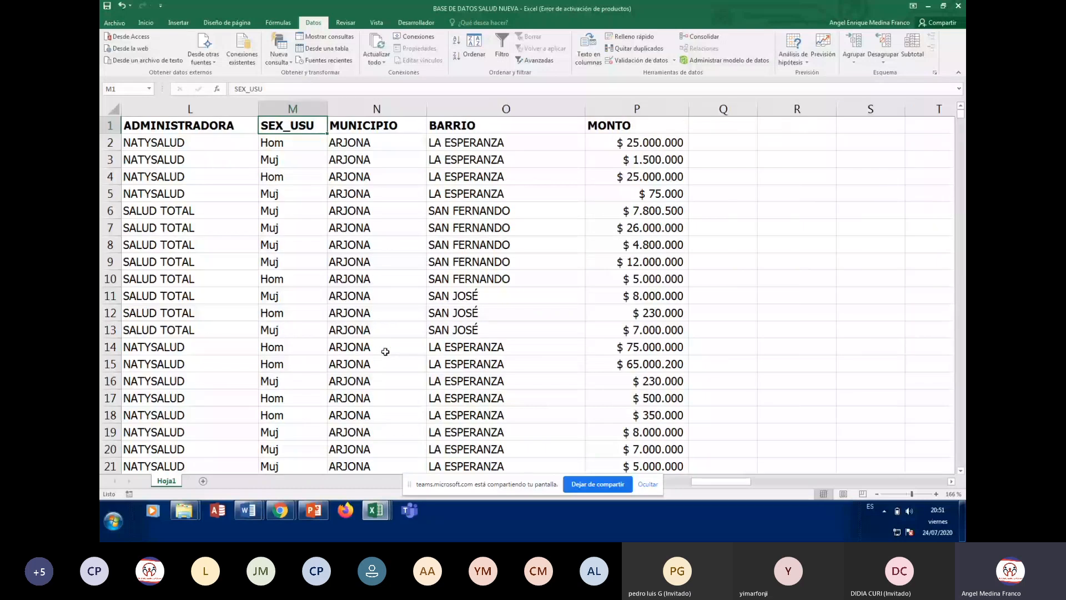
key(Down)
key(Left)
key(Left)
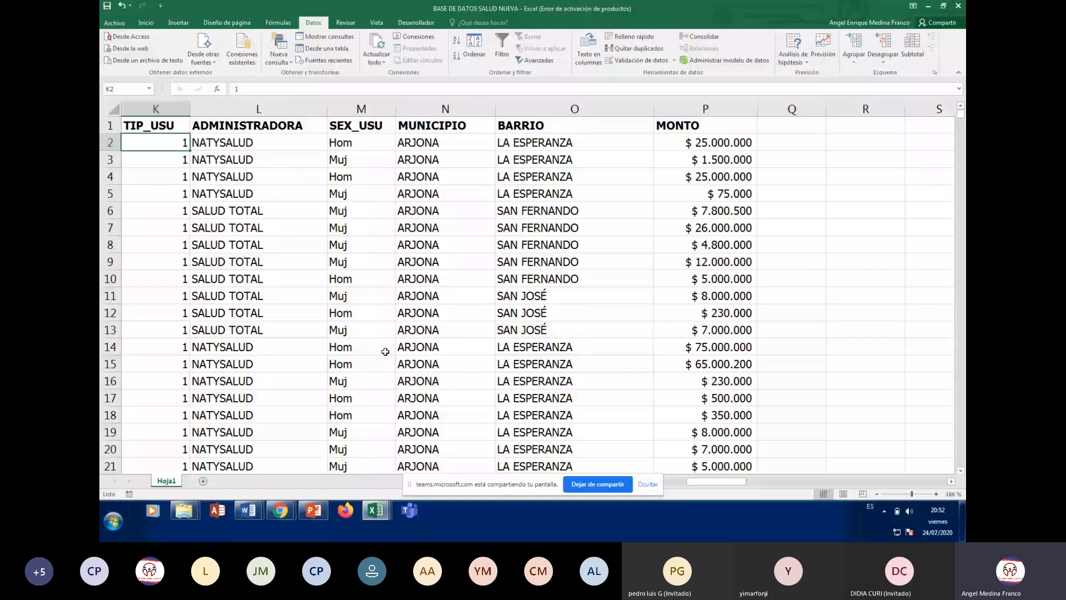
Apply a five-level A-to-Z sort: MUNICIPIO, ADMINISTRADORA, PRI_APE, SEG_APE, then NOMBRE
click(473, 47)
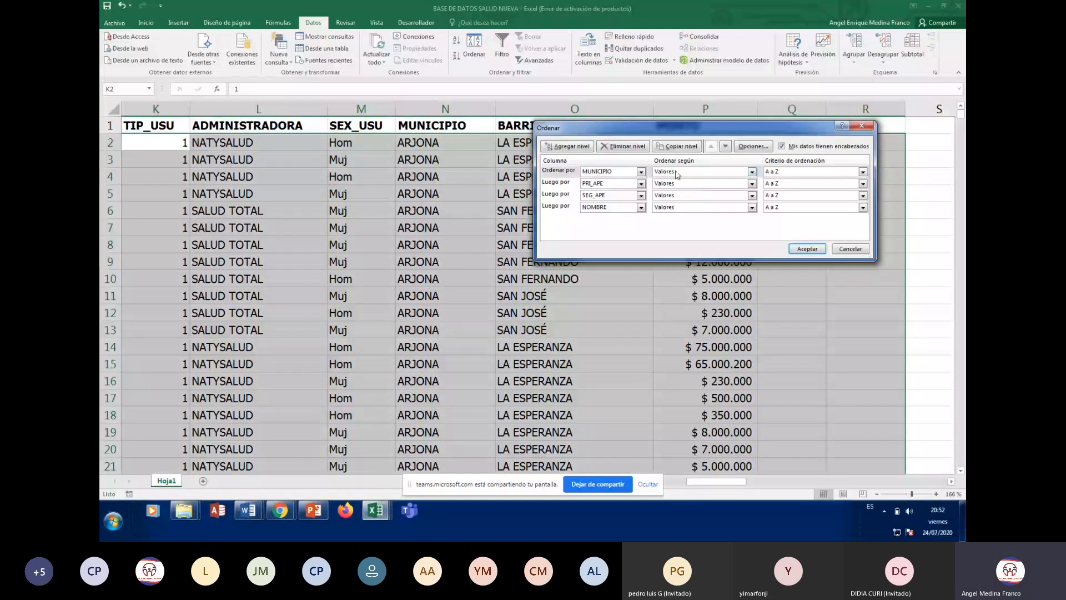
click(640, 183)
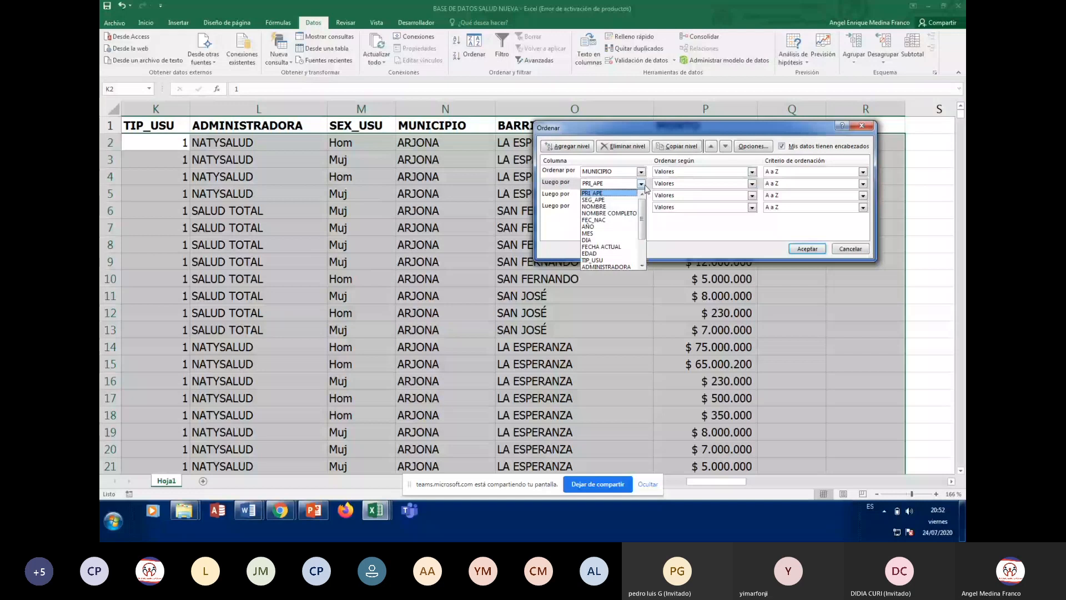
click(617, 267)
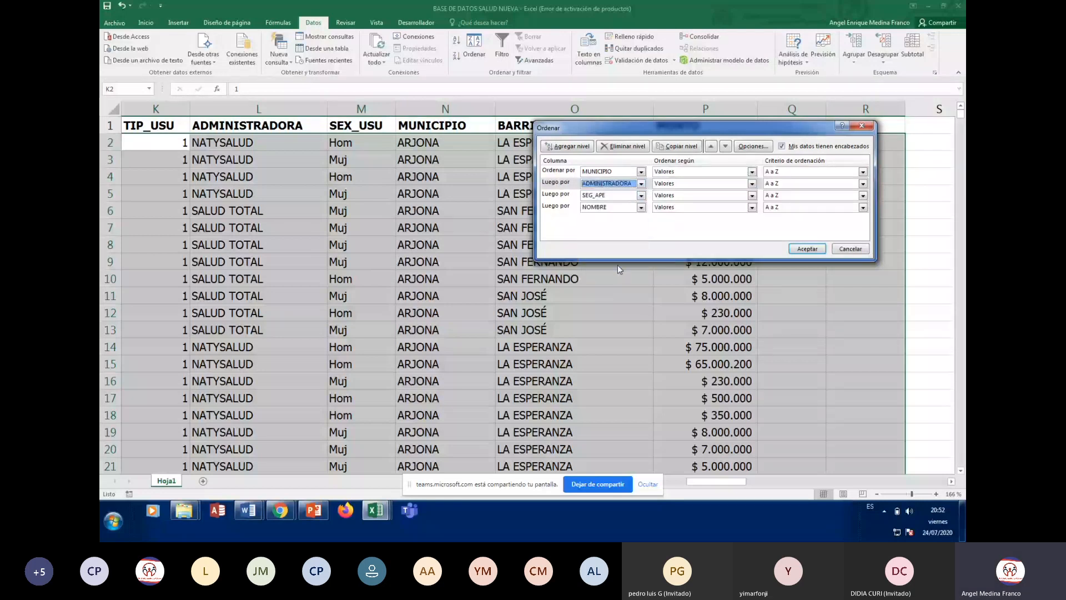
click(641, 196)
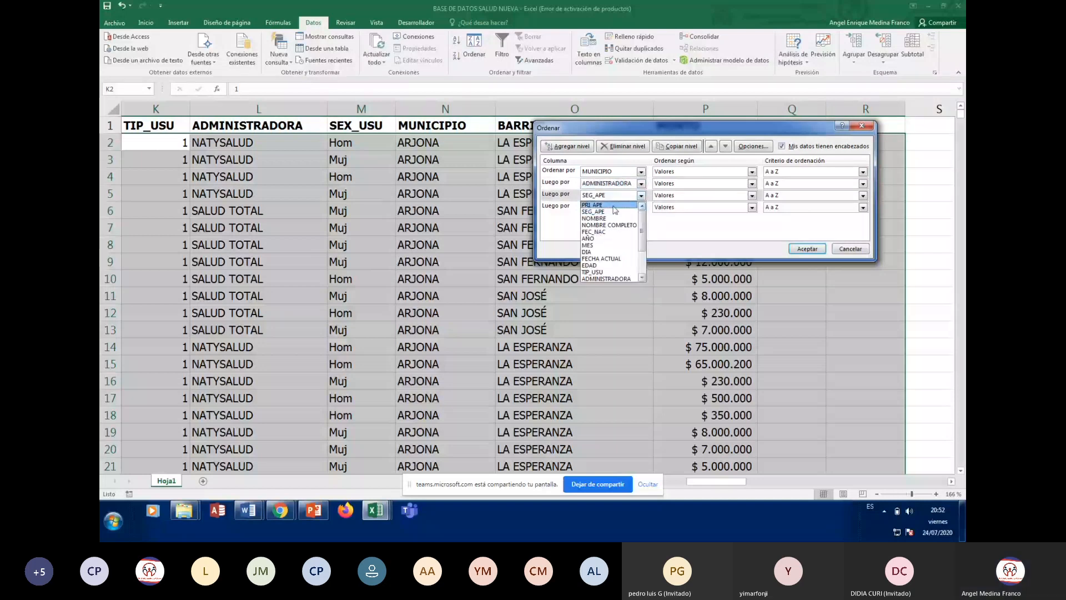
click(615, 209)
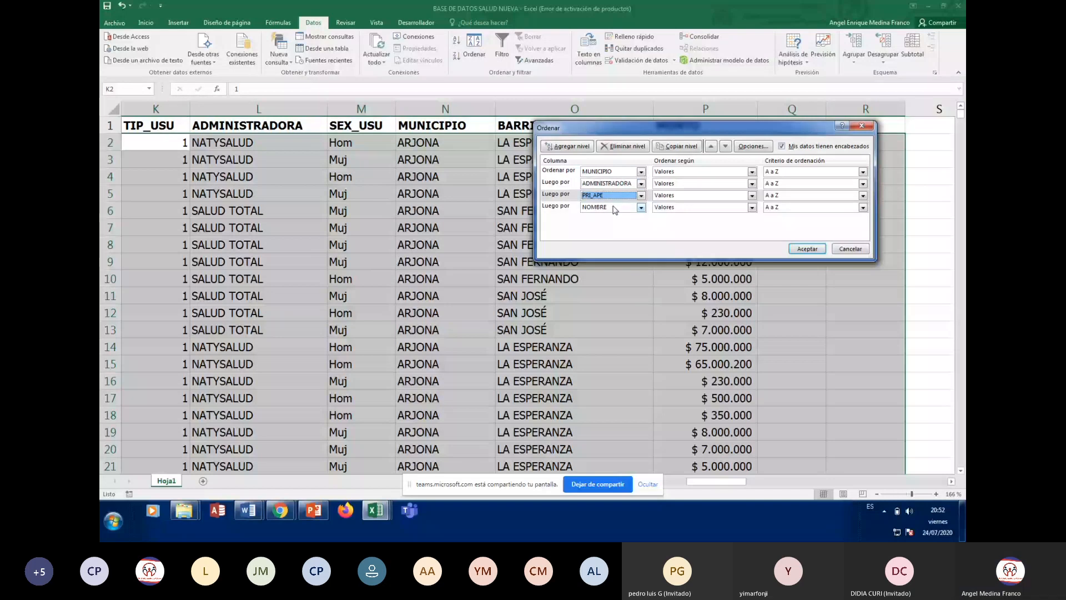
click(614, 210)
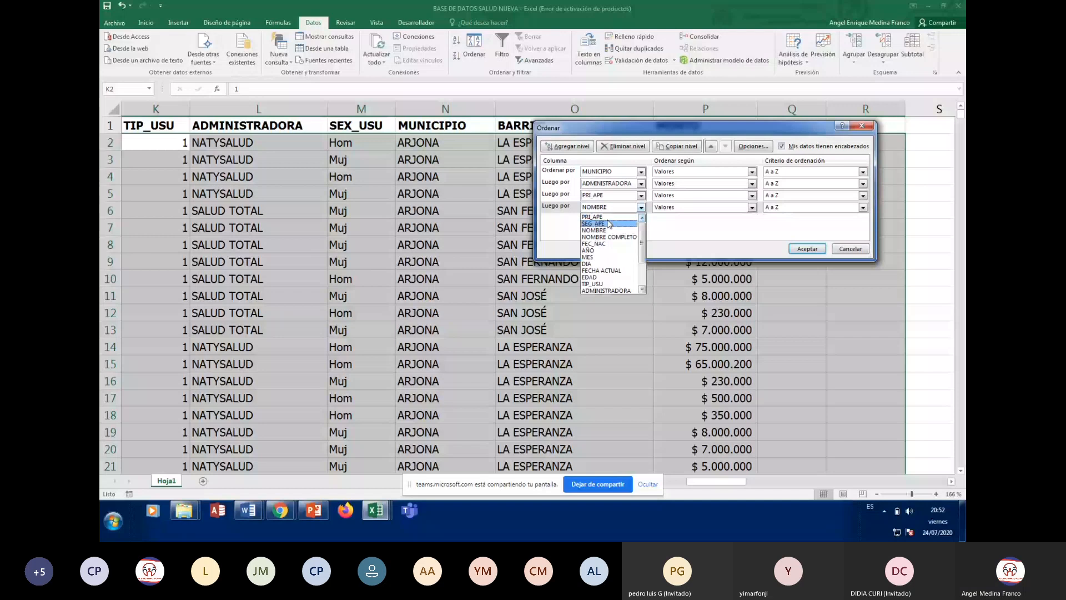
click(609, 223)
key(alt+a)
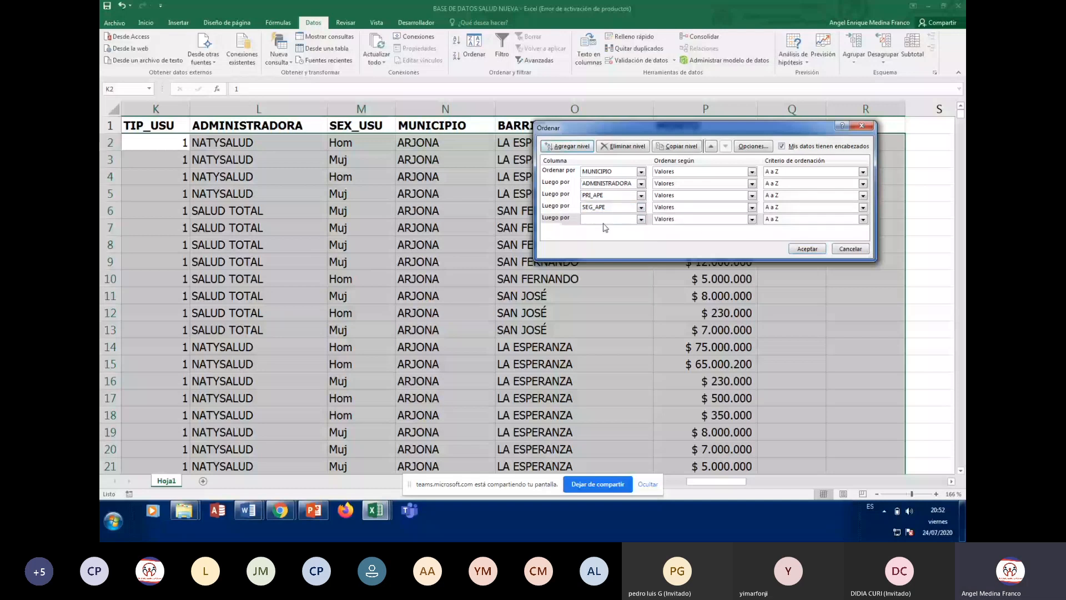
click(640, 220)
click(615, 260)
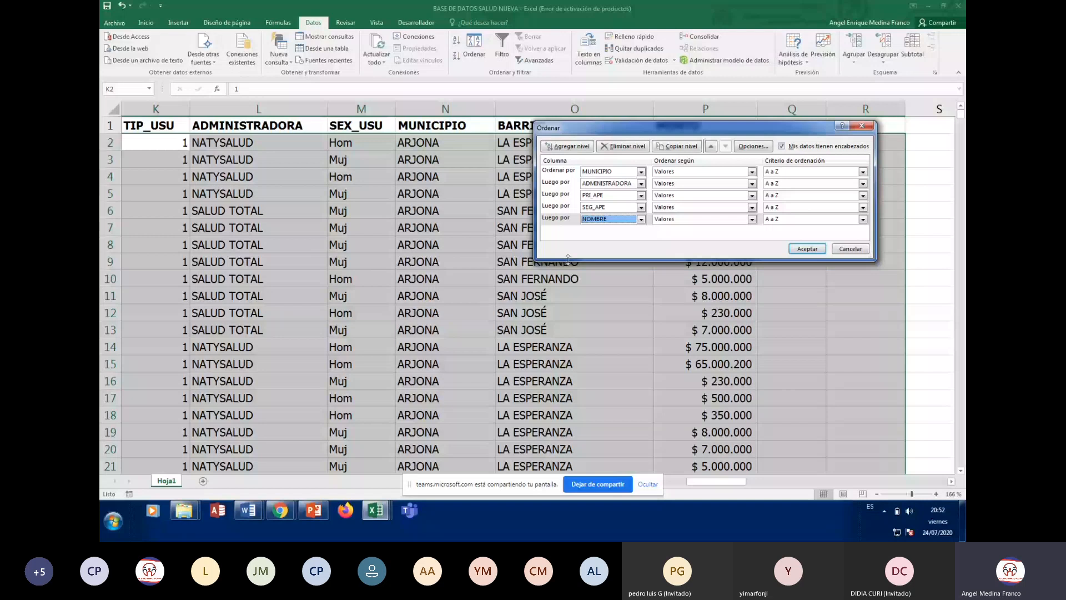
click(803, 250)
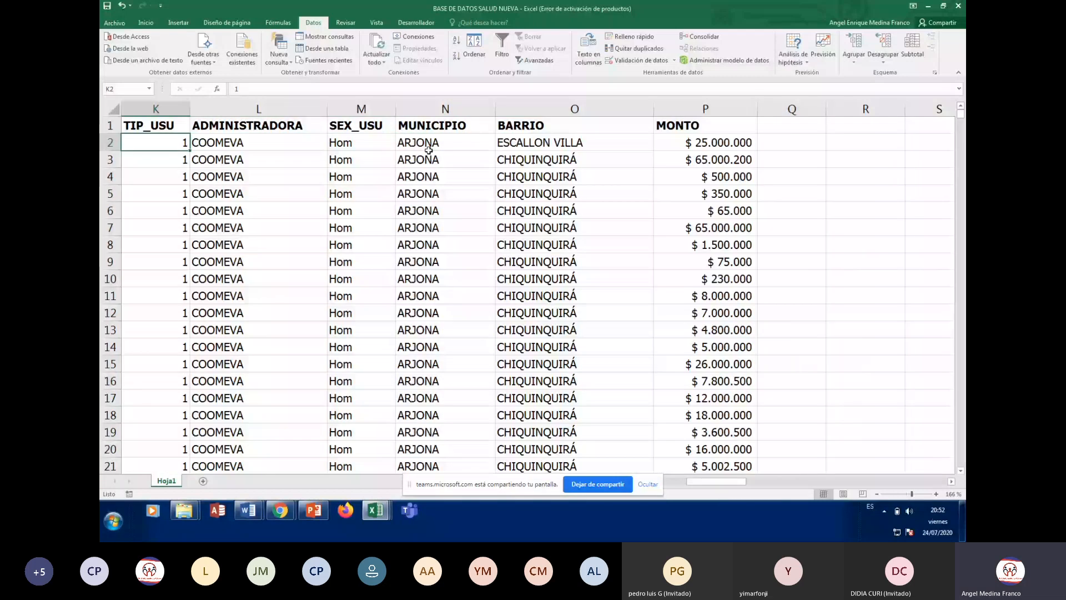
key(Right)
key(Down)
key(Down)
key(Down)
key(Down)
key(Down)
key(Down)
key(Down)
key(Down)
key(Down)
key(Down)
key(Down)
key(Down)
key(Down)
key(Down)
key(Down)
key(Down)
key(Down)
key(Down)
key(Down)
key(Down)
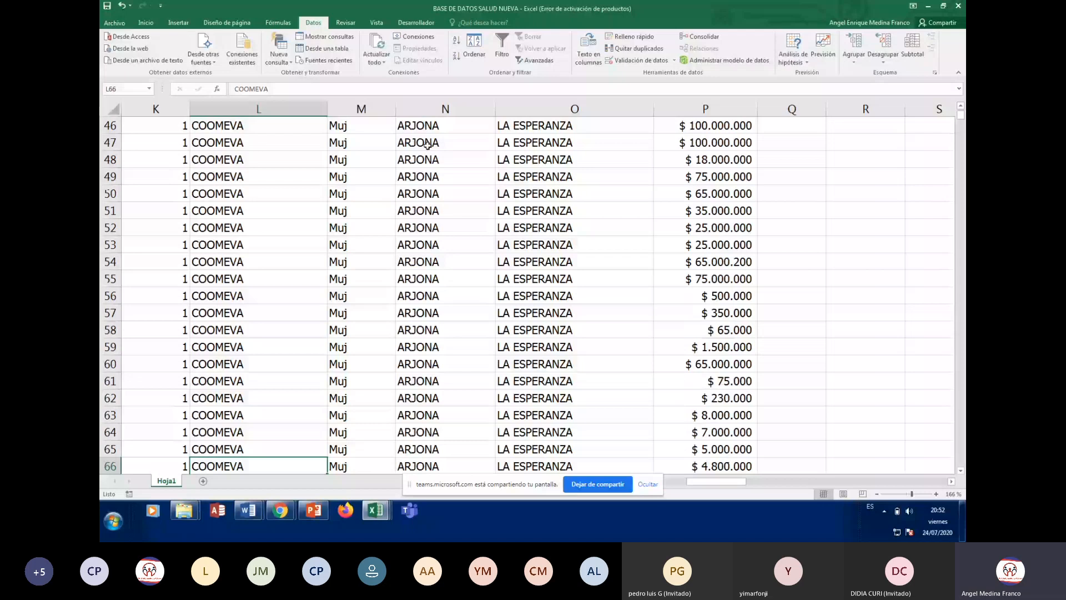
key(Down)
key(Down)
key(Down)
key(Down)
key(Down)
key(Down)
key(Down)
key(Down)
key(Down)
key(Down)
key(Down)
key(Down)
key(Down)
key(Down)
key(Down)
key(Down)
key(Down)
key(Down)
key(Down)
key(Down)
key(Down)
key(Down)
key(Down)
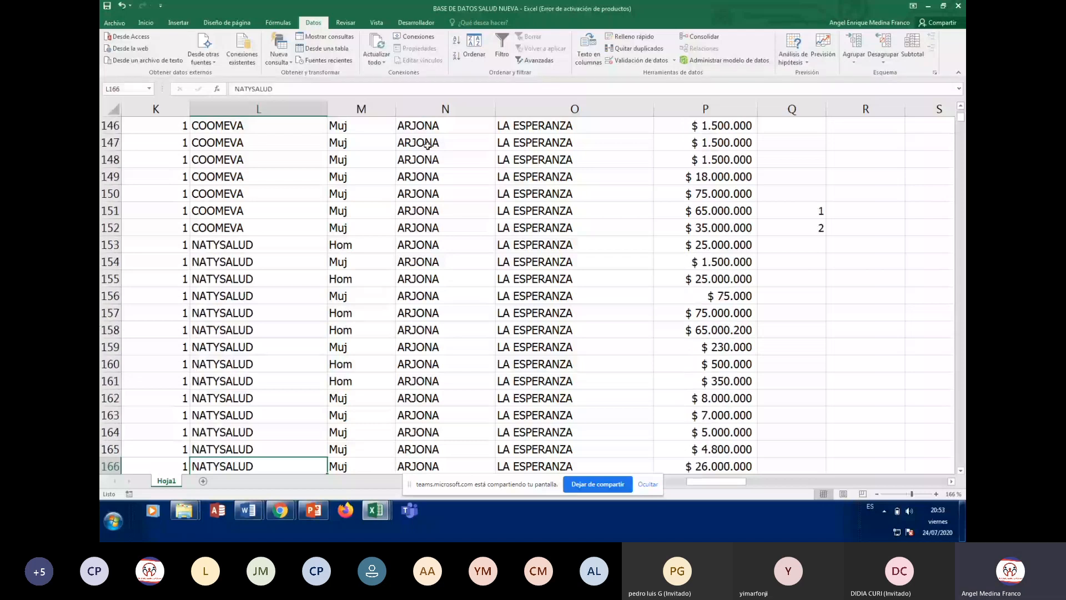
key(Up)
key(Up)
key(Up)
key(Up)
key(Up)
key(Up)
key(Up)
key(Up)
key(Up)
key(Up)
key(Up)
key(Up)
key(Up)
key(Up)
key(Up)
key(Up)
key(Up)
key(Up)
key(Down)
key(Down)
key(Down)
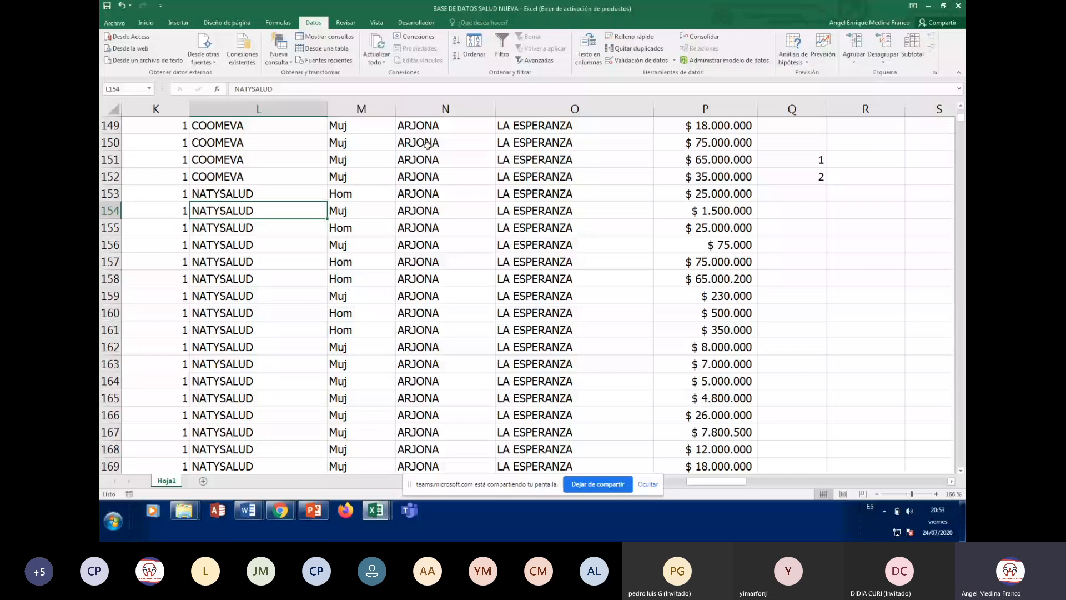
key(ctrl+Down)
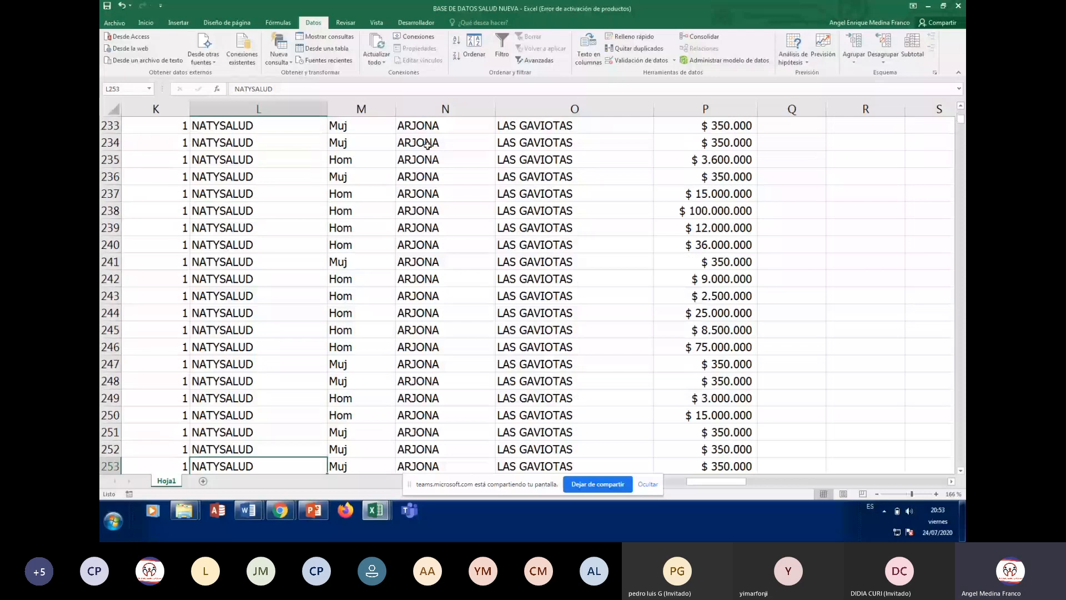
key(ctrl+Down)
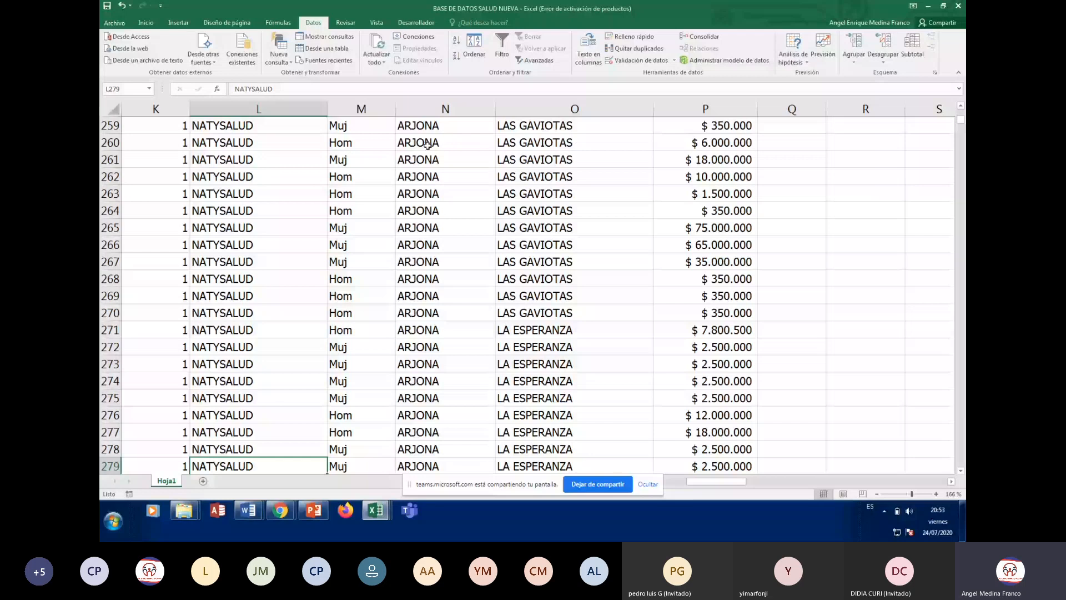
key(ctrl+Down)
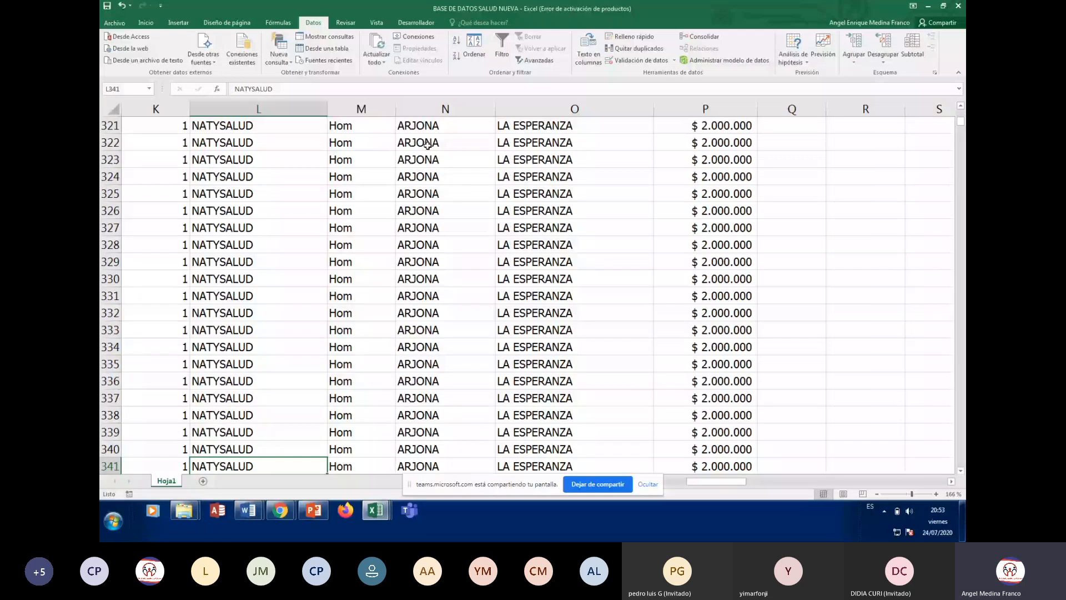
key(ctrl+Down)
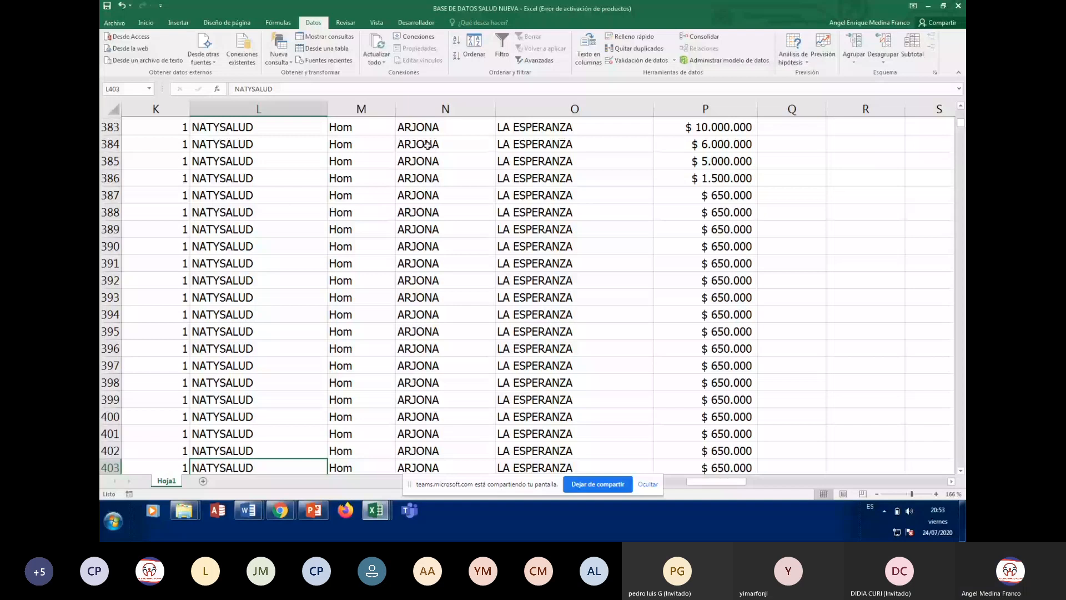
key(Down)
key(Down)
key(Down)
key(Down)
key(Down)
key(Down)
key(Down)
key(Down)
key(Down)
key(Down)
key(Down)
key(Down)
key(Down)
key(Down)
key(Down)
key(Down)
key(Down)
key(Down)
key(Down)
key(Down)
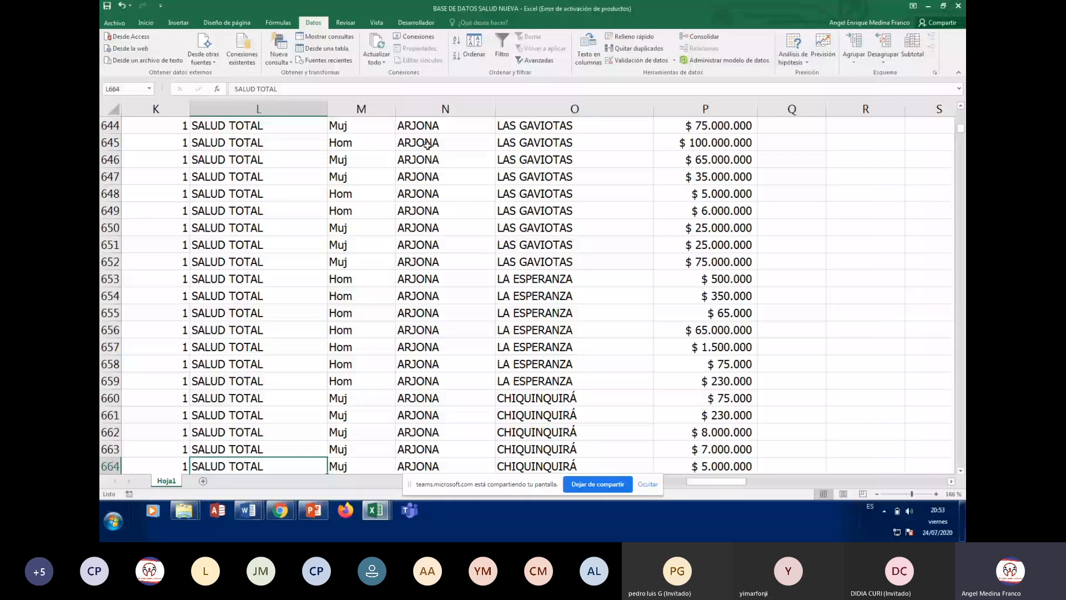
key(Up)
key(Up)
key(Up)
key(Up)
key(Up)
key(Up)
key(Up)
key(Up)
key(Up)
key(Up)
key(Up)
key(Up)
key(Up)
key(Up)
key(Up)
key(Up)
key(Up)
key(Up)
key(Up)
key(Up)
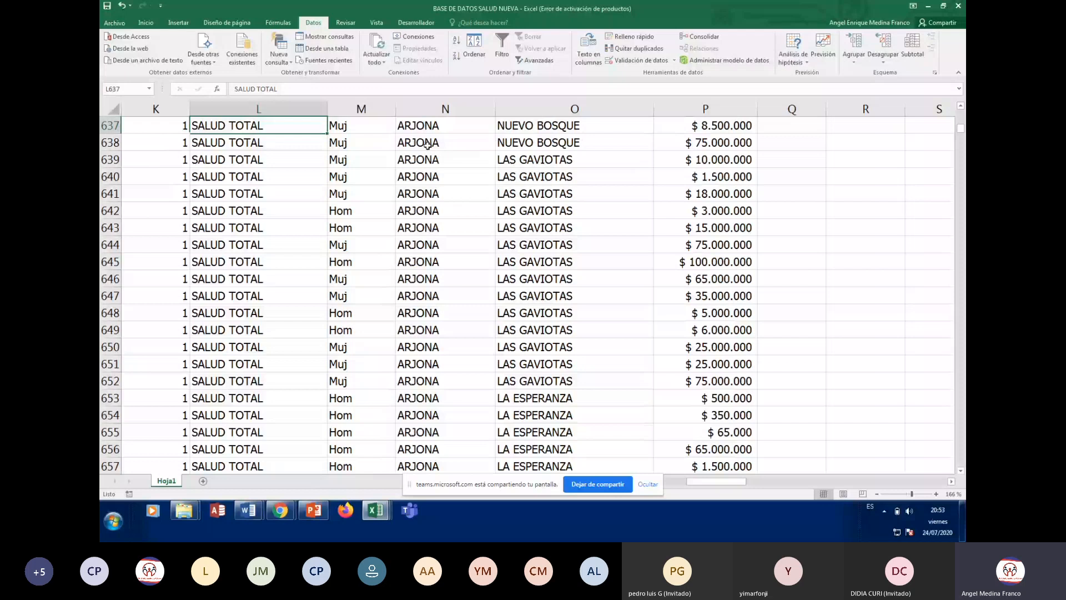
key(Up)
key(Up)
key(Up)
key(Up)
key(Up)
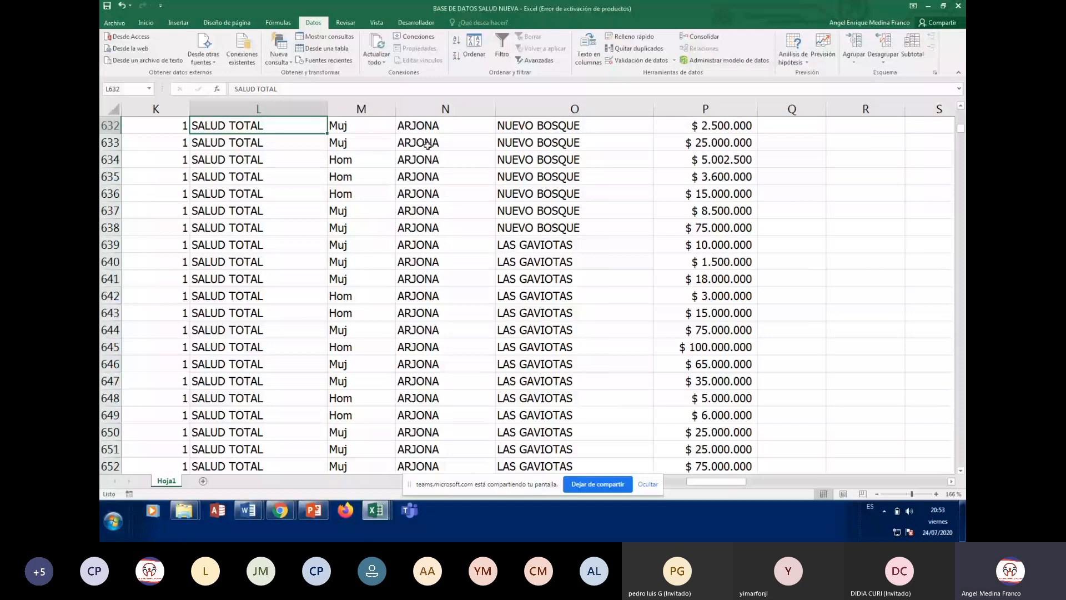
key(Up)
key(Up)
key(Up)
key(Up)
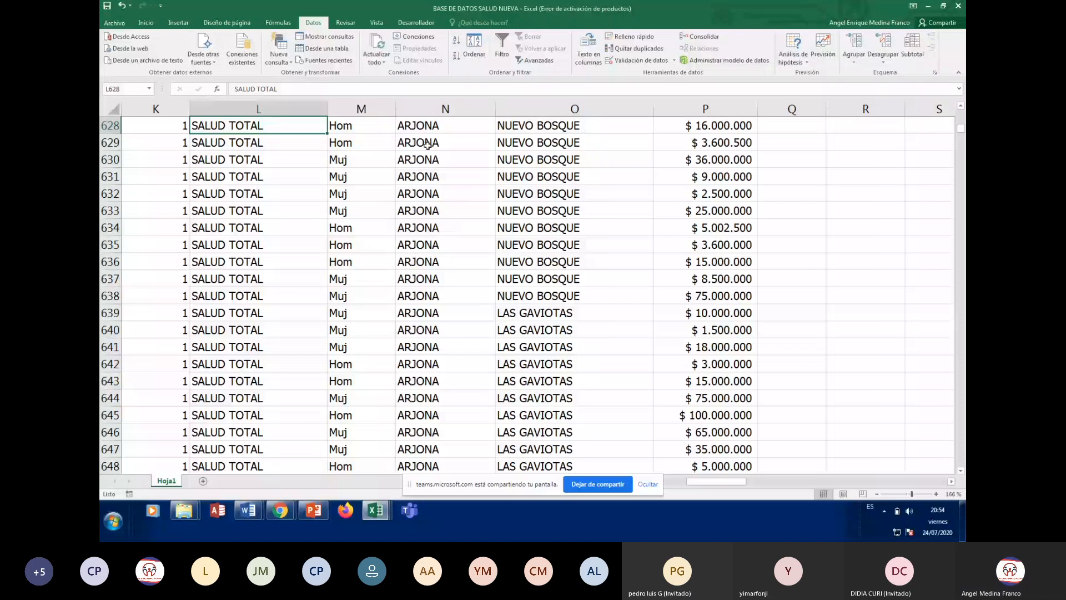
key(Up)
key(Up)
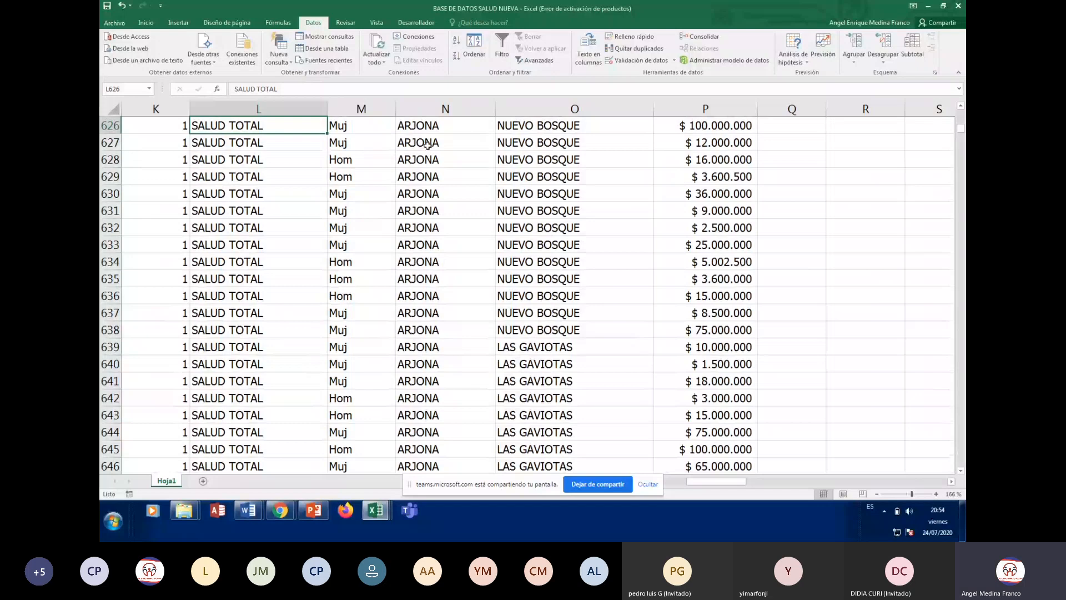
key(ctrl+Home)
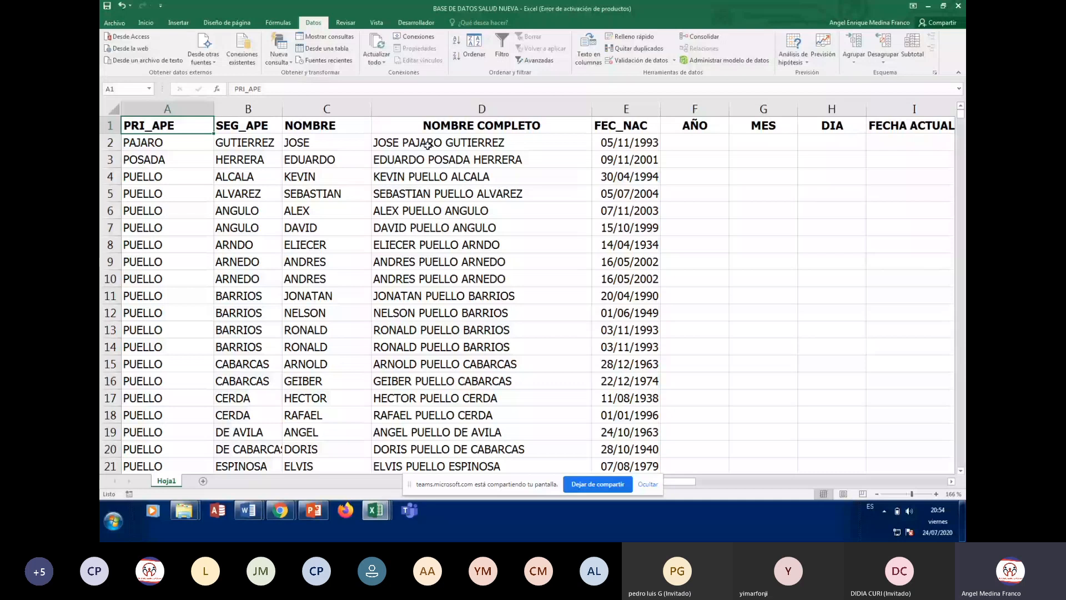
key(Right)
key(Right)
key(Right)
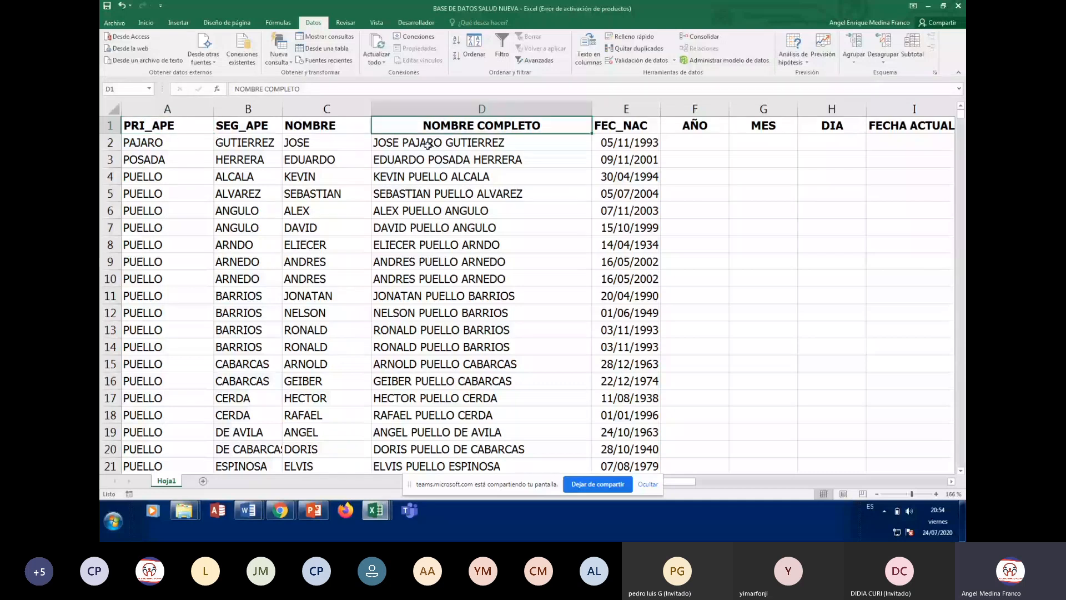
key(Right)
key(Right)
key(Right)
key(Right)
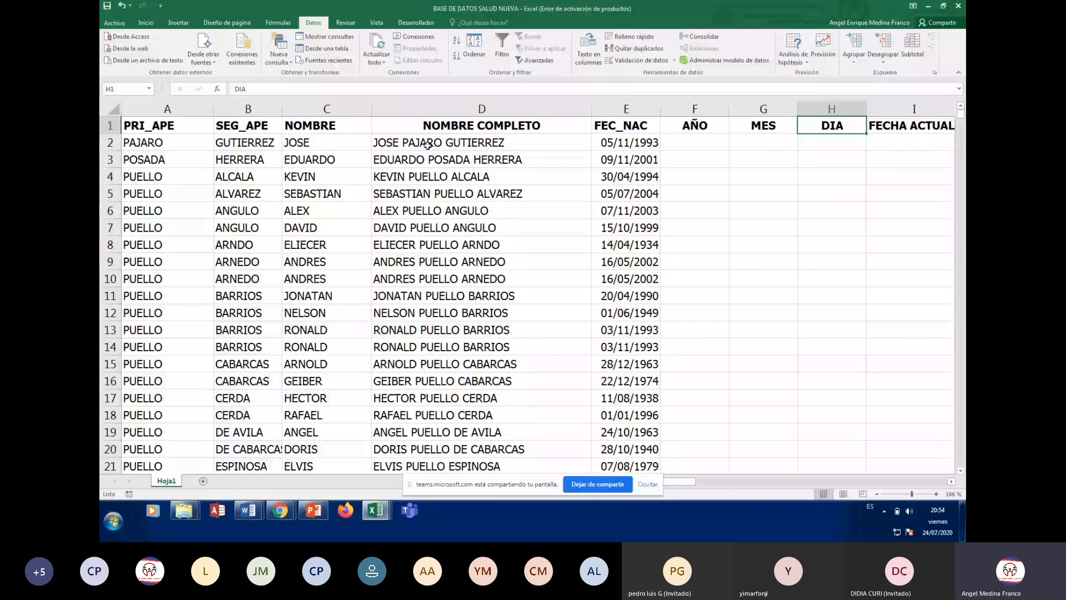
key(Right)
key(Right)
key(Right)
key(Right)
key(Right)
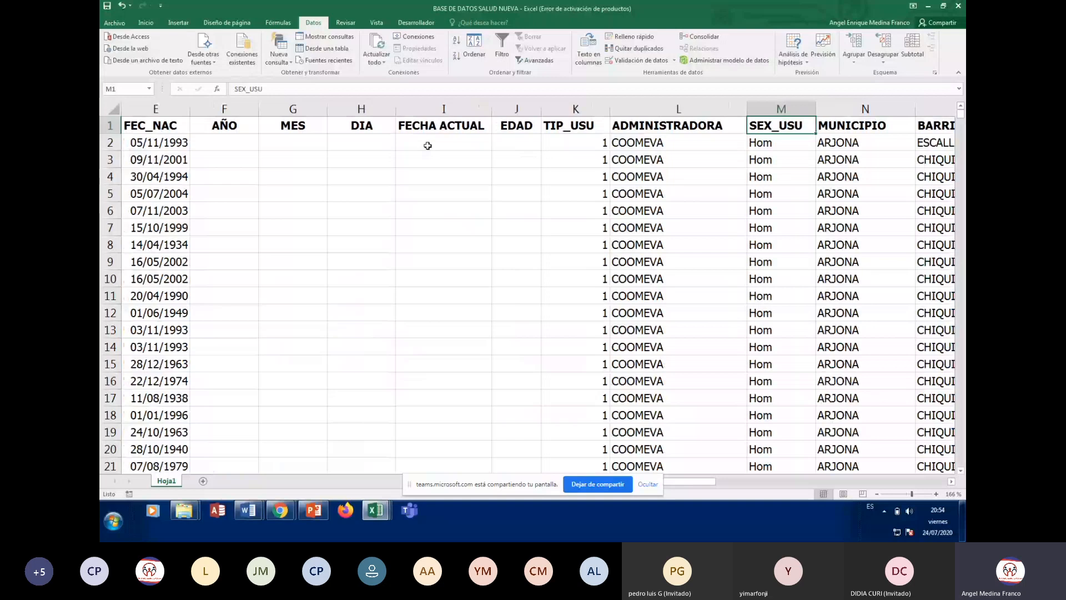
key(Right)
key(Right)
key(Right)
key(Down)
key(Down)
key(Down)
key(Down)
key(Down)
key(Down)
key(Down)
key(Down)
key(Down)
key(Down)
key(Down)
key(Down)
key(Down)
key(Down)
key(Down)
key(Down)
key(Down)
key(Down)
key(Down)
key(Down)
key(Left)
key(Left)
key(Left)
key(Left)
key(Left)
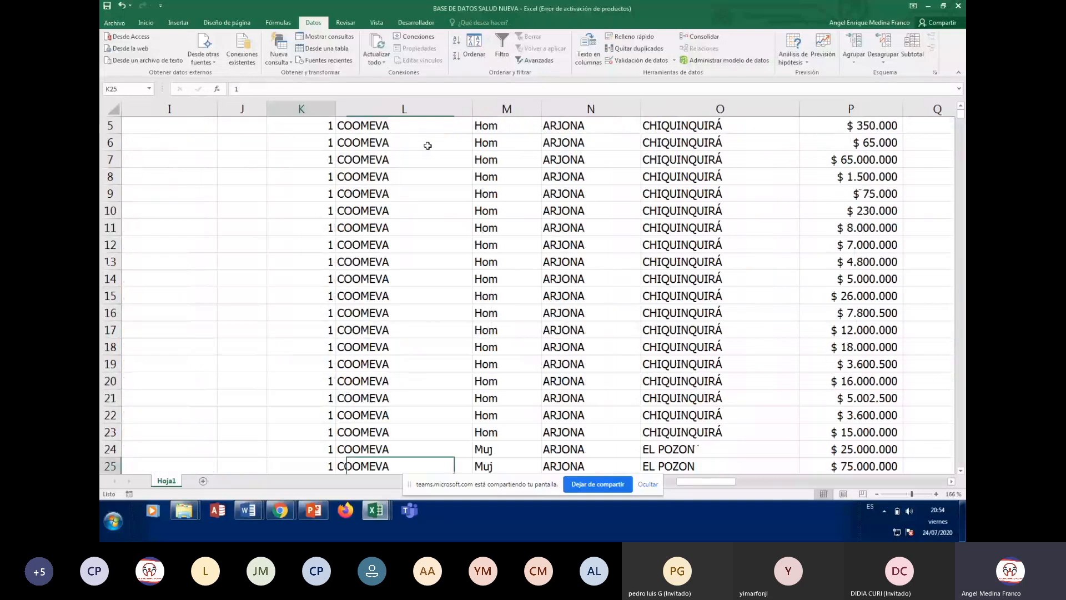
key(Left)
key(Left)
key(Left)
key(Left)
key(Left)
key(Left)
key(Left)
key(Left)
key(Left)
key(Left)
key(Up)
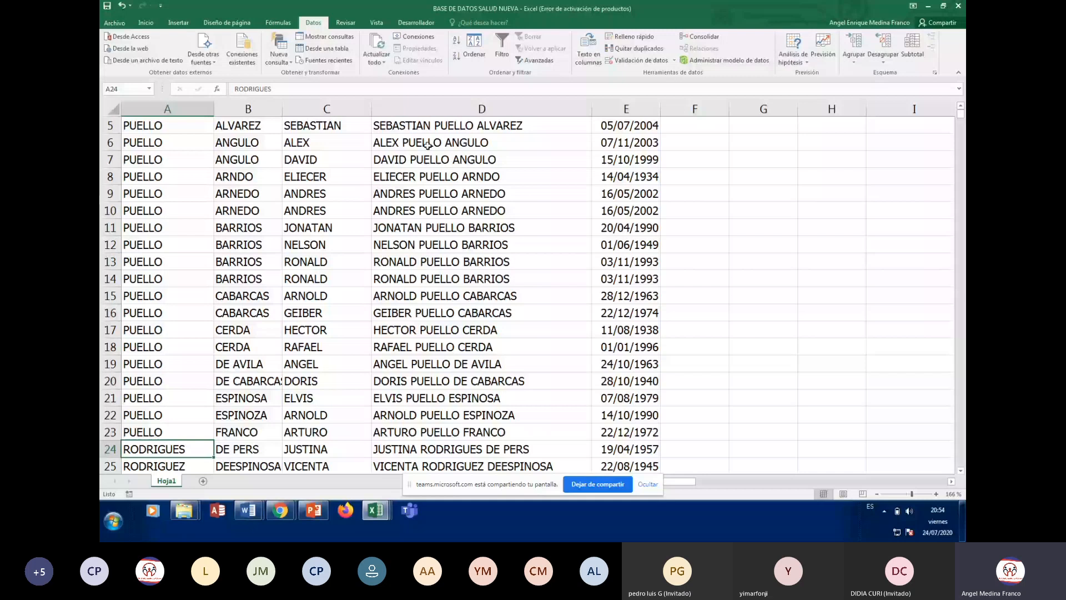
key(Up)
key(Up)
key(Up)
key(Up)
key(Up)
key(Up)
key(Up)
key(Up)
key(Up)
key(Up)
key(Up)
key(Up)
key(Up)
key(Up)
key(Up)
key(Up)
key(Up)
key(Up)
key(Up)
key(Up)
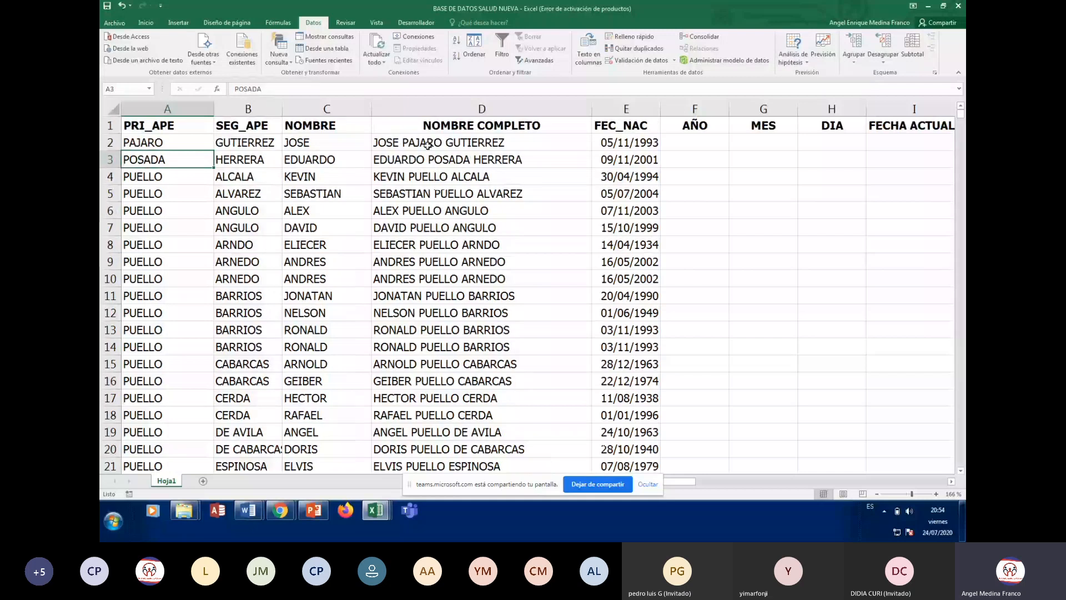
key(Up)
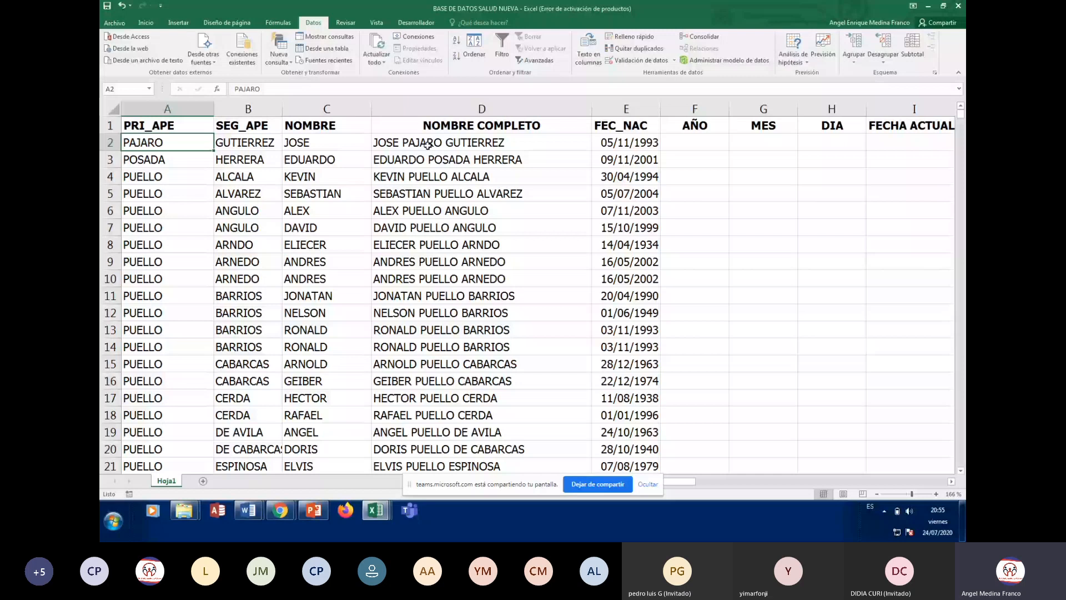